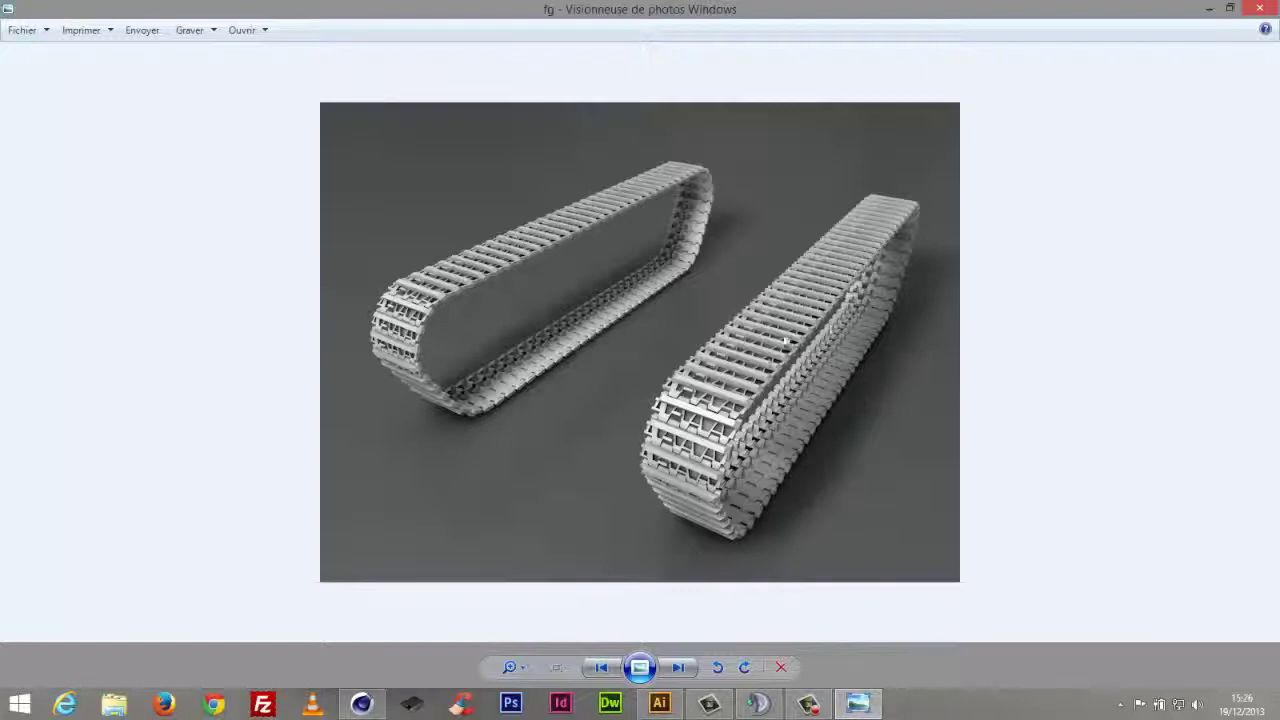
Close the reference image of the tracks and switch to Cinema 4D
left_click(1253, 13)
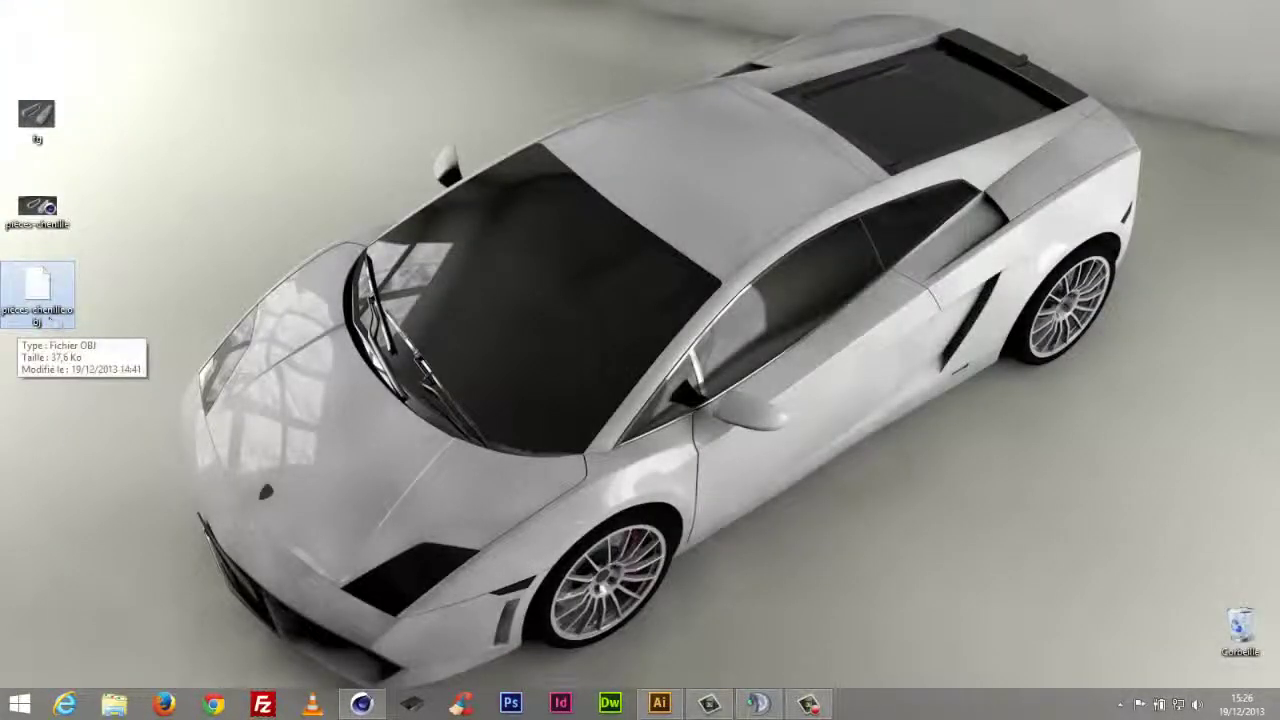
left_click(37, 208)
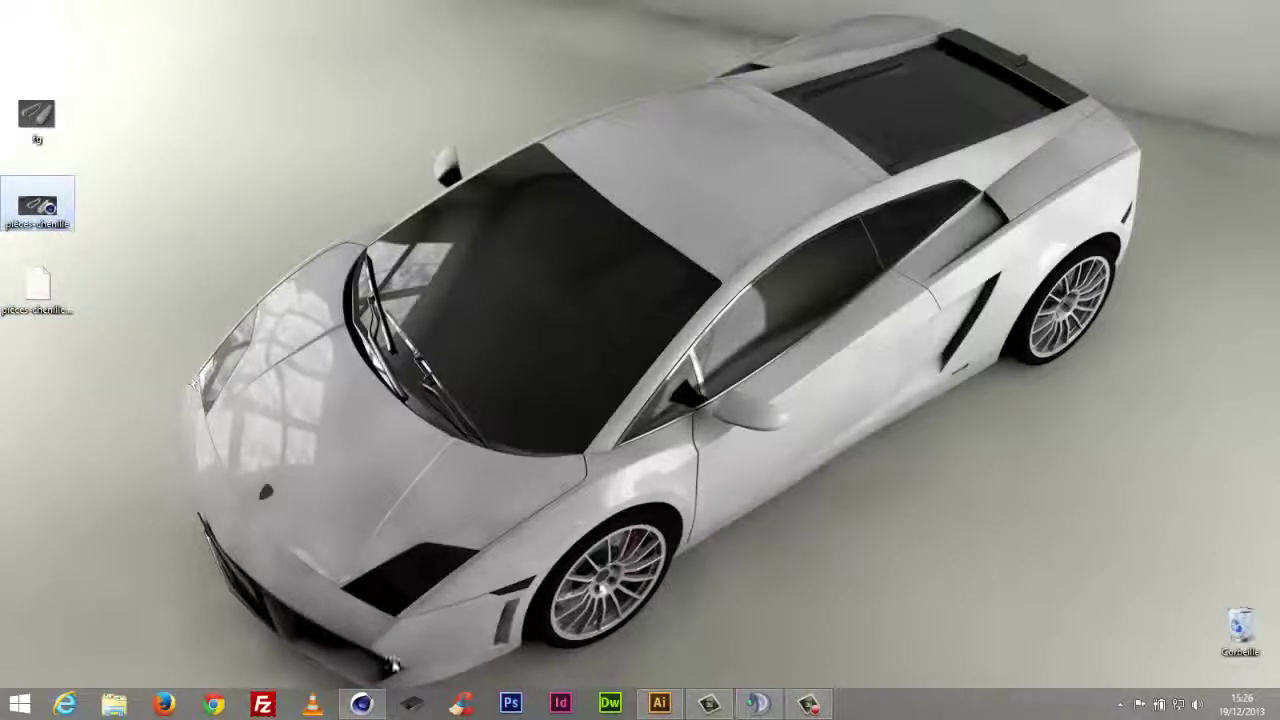
left_click(361, 704)
Merge the file pièces-chenille.obj from the Bureau folder into the scene
left_click(948, 47)
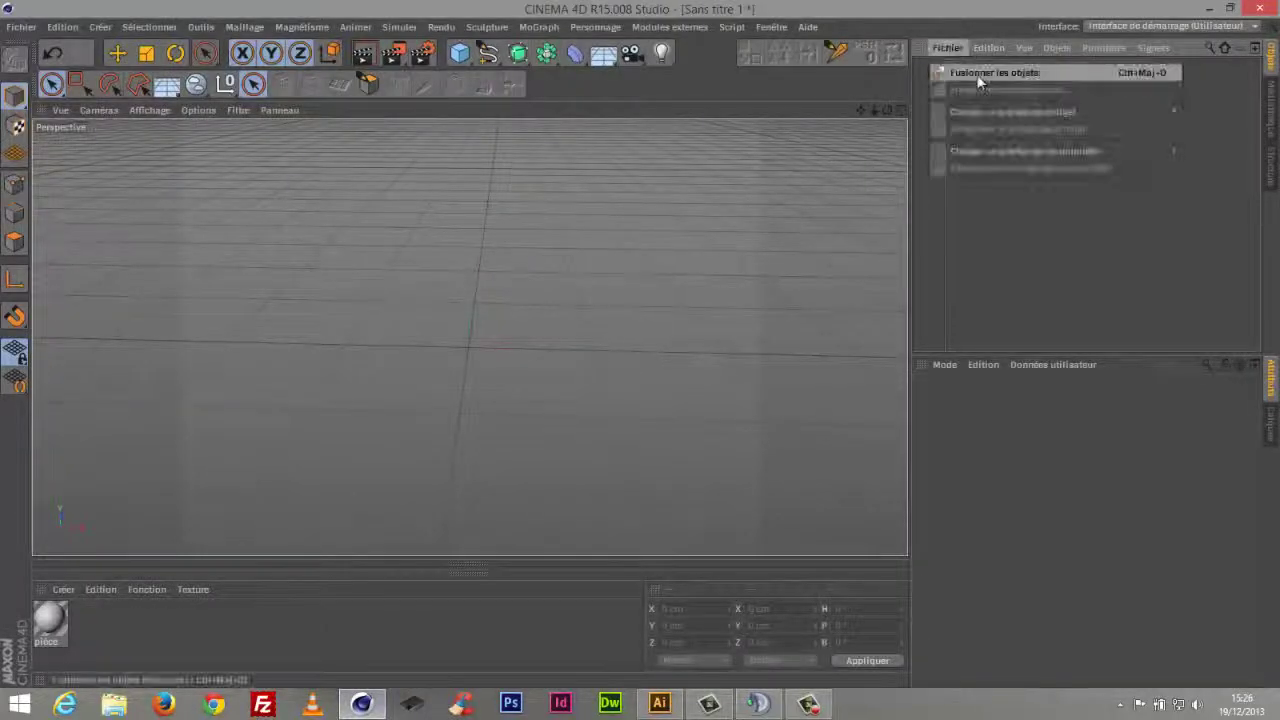
left_click(981, 77)
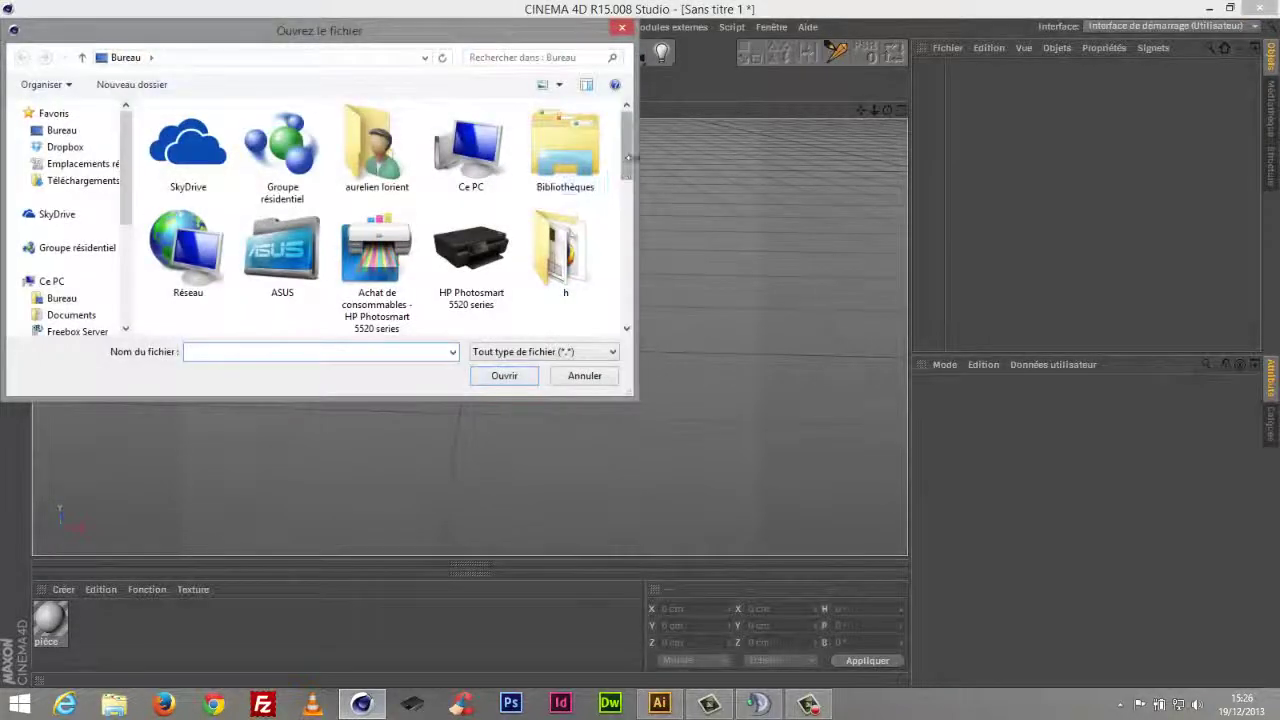
left_click_drag(627, 157, 627, 292)
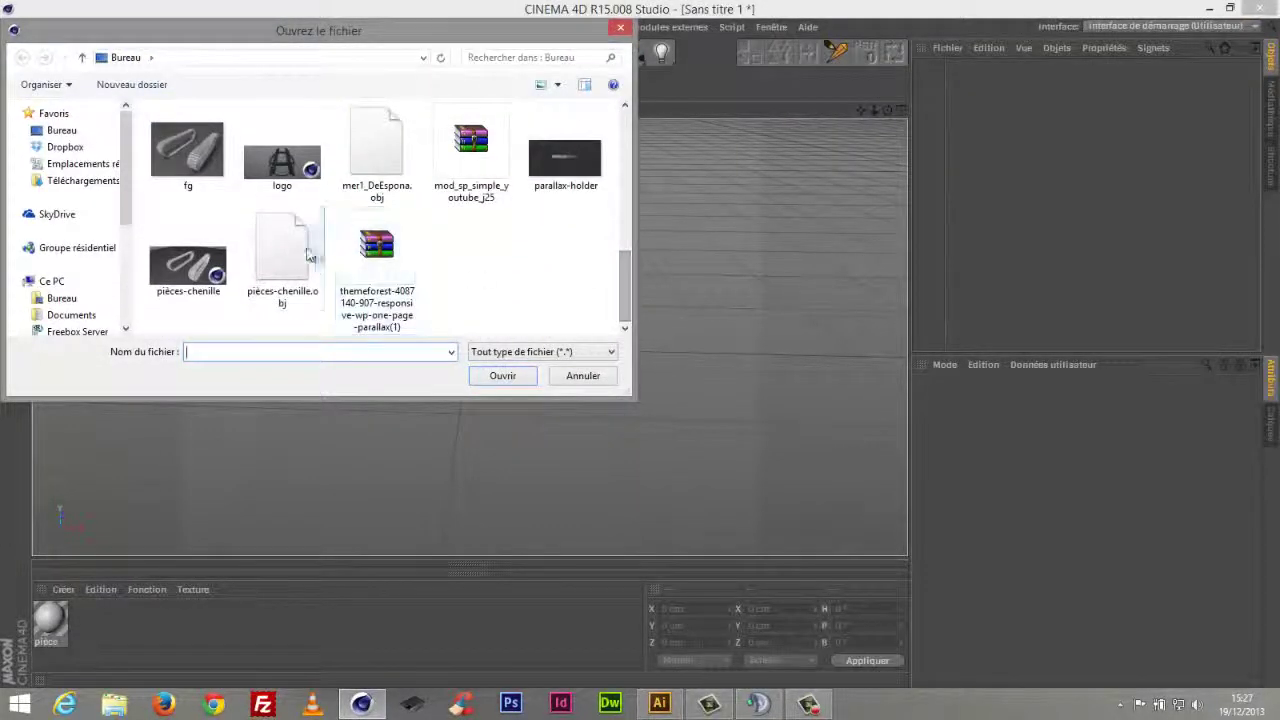
double_click(285, 255)
left_click(258, 399)
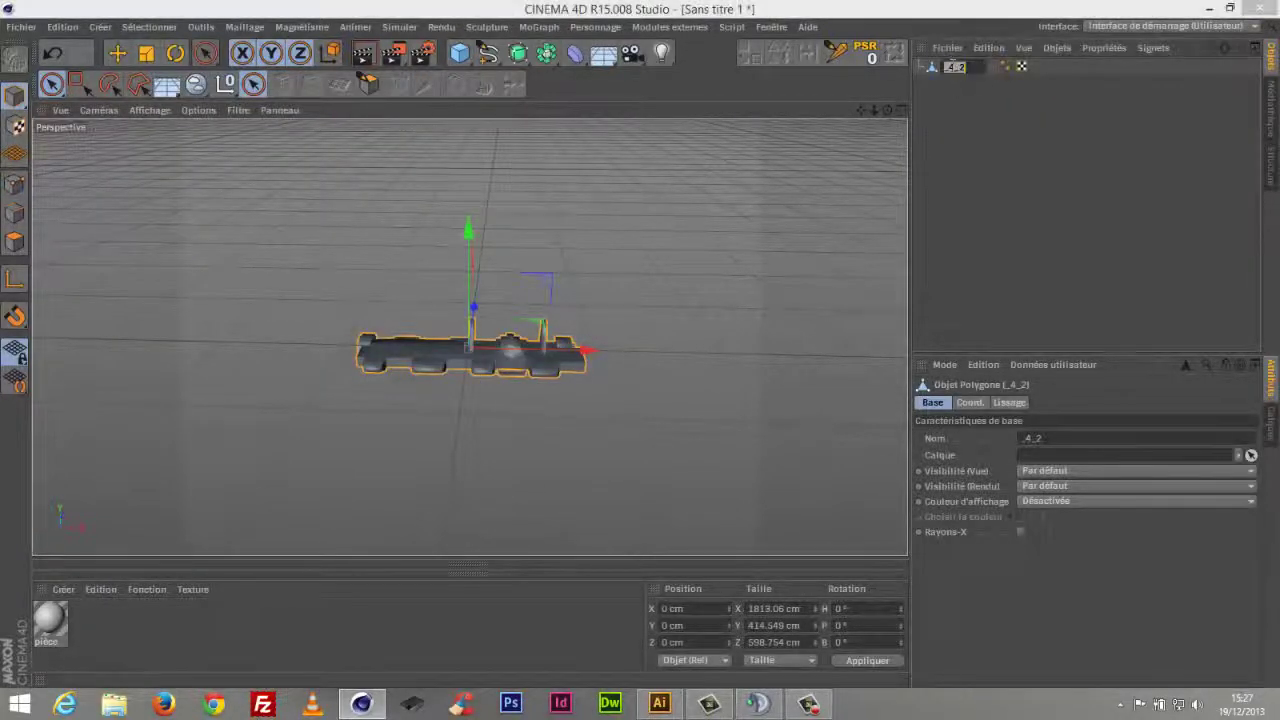
Rename the imported polygon object as pièce and delete its smoothing tag
left_click(952, 66)
type("pièce")
key("Return")
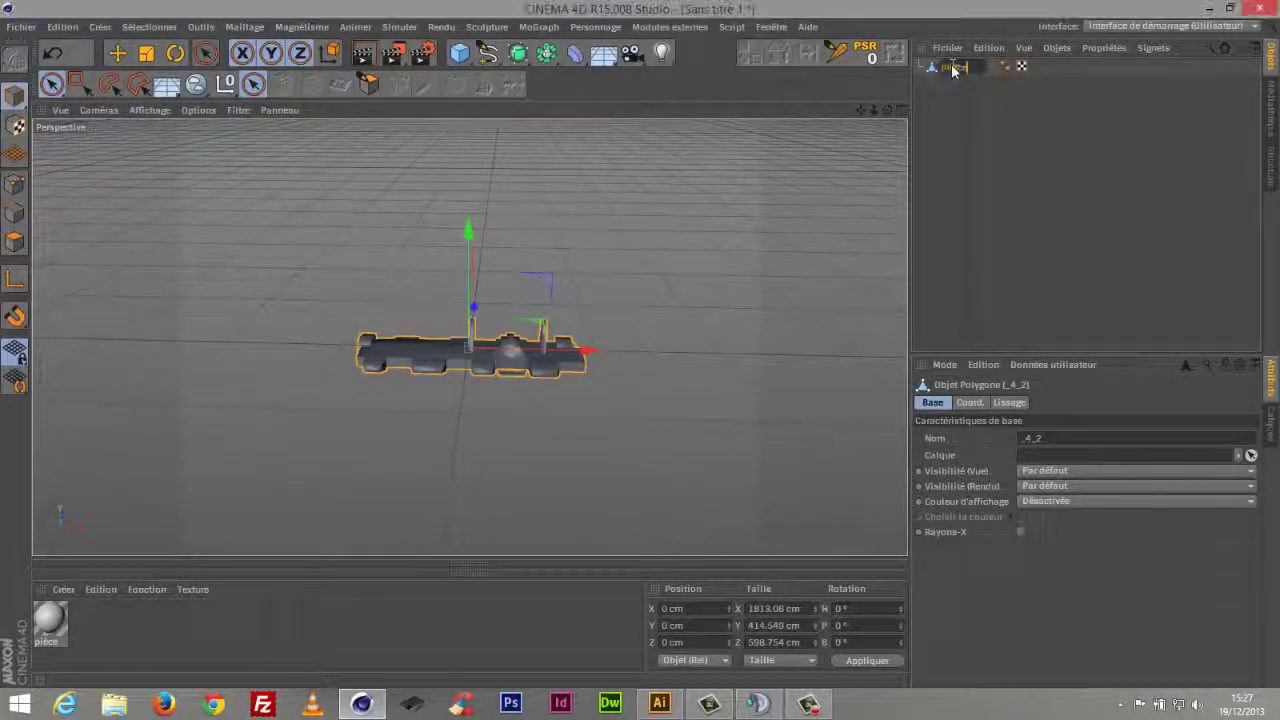
left_click(1008, 66)
key("Delete")
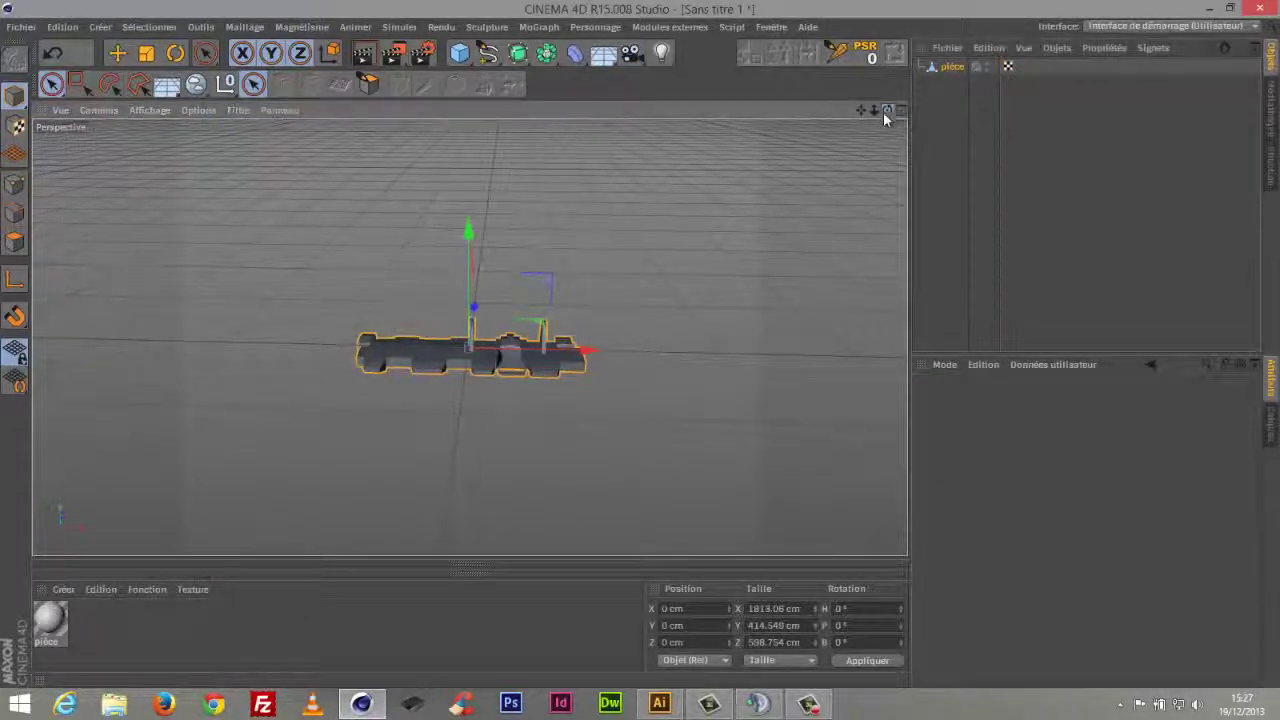
Add a Sol floor object to the scene beneath the track piece
mouse_move(887, 112)
left_mouse_down()
mouse_move(808, 391)
mouse_move(691, 643)
mouse_move(780, 610)
mouse_move(805, 500)
mouse_move(871, 149)
mouse_move(813, 62)
mouse_move(911, 116)
mouse_move(921, 72)
mouse_move(1090, 8)
mouse_move(758, 9)
mouse_move(919, 107)
mouse_move(867, 103)
mouse_move(681, 12)
mouse_move(800, 25)
mouse_move(897, 75)
mouse_move(863, 112)
mouse_move(893, 117)
mouse_move(877, 289)
mouse_move(252, 312)
left_mouse_up()
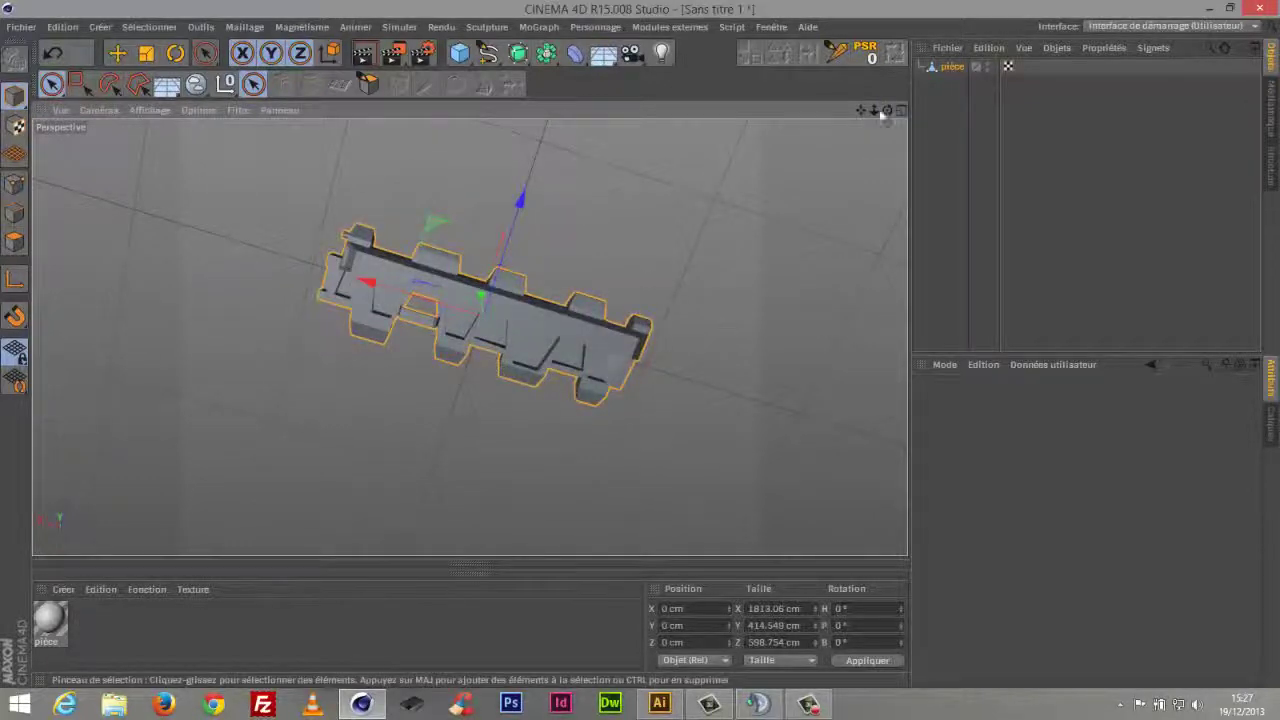
left_click_drag(889, 111, 706, 34)
left_click_drag(888, 111, 840, 8)
left_click_drag(885, 111, 630, 78)
left_click(603, 53)
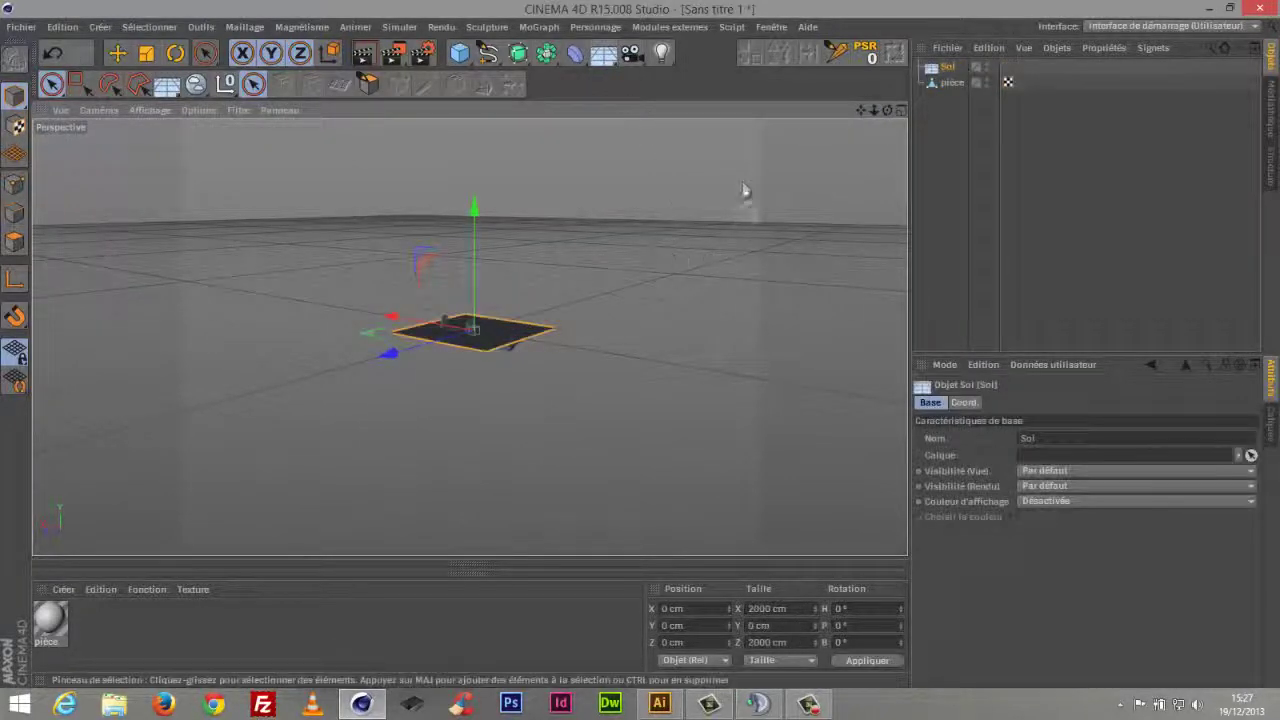
Raise the track piece to about 351 cm above the floor and scale it down uniformly to about 268 cm long
left_click(944, 83)
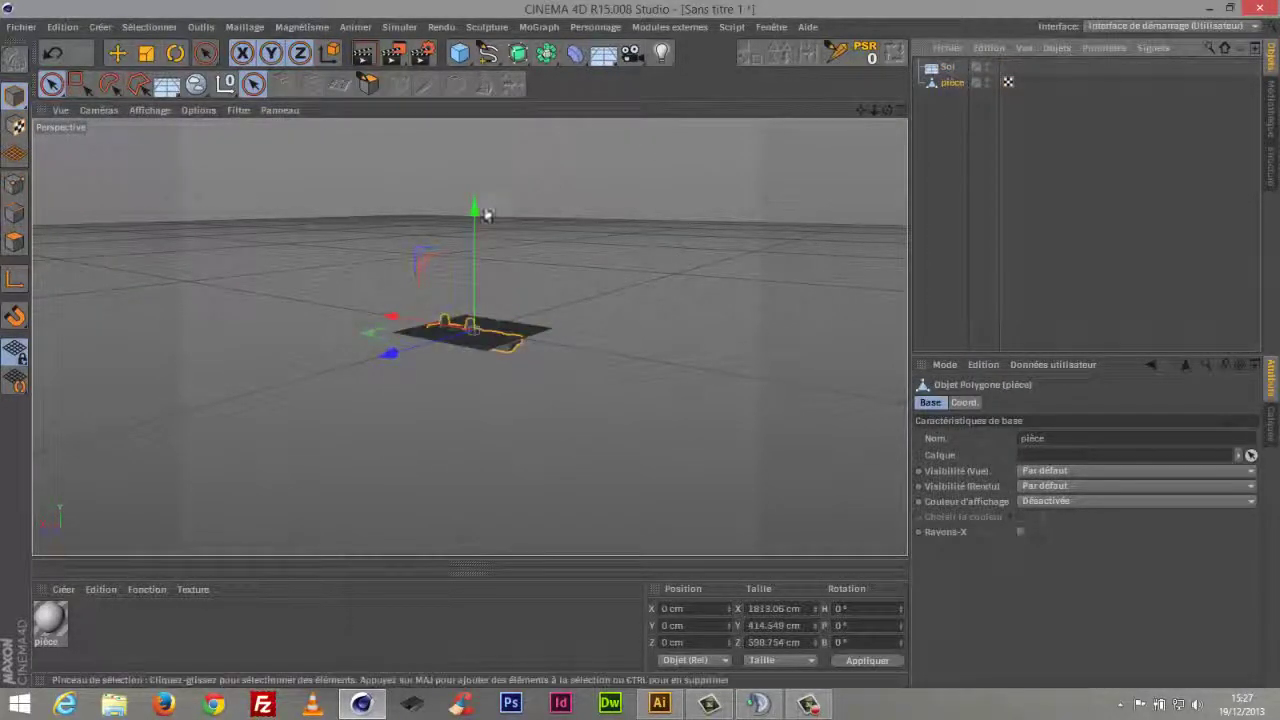
left_click_drag(474, 187, 474, 193)
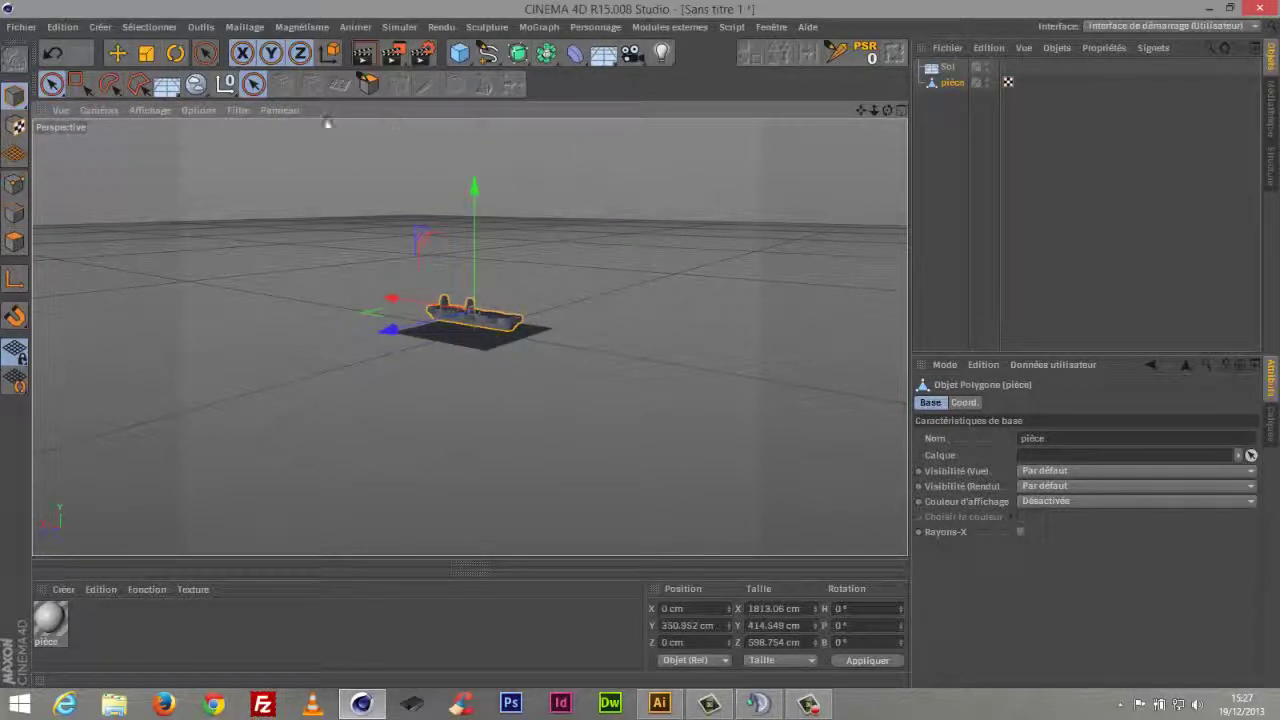
left_click(145, 58)
left_click_drag(717, 180, 422, 520)
left_click(254, 84)
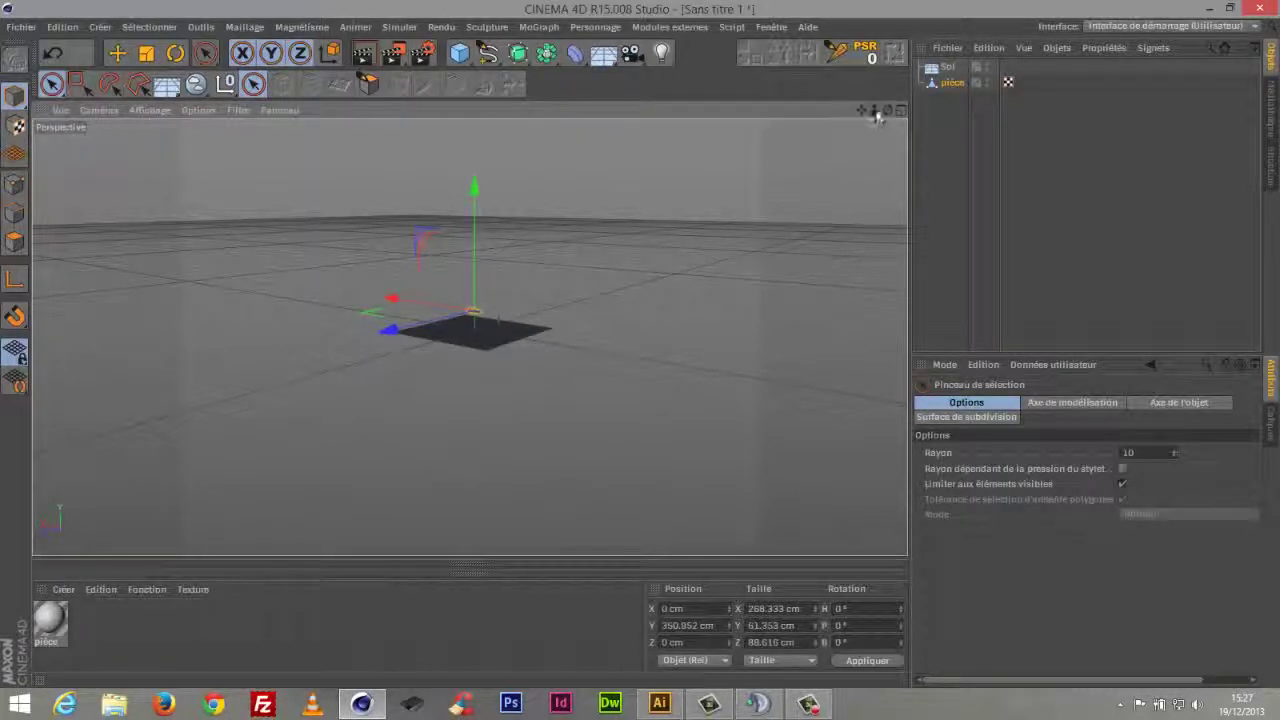
Lower the track piece to a height of about 91 cm and scale it down uniformly to about 118 cm long
left_click_drag(875, 111, 1271, 106)
left_click_drag(887, 110, 843, 243)
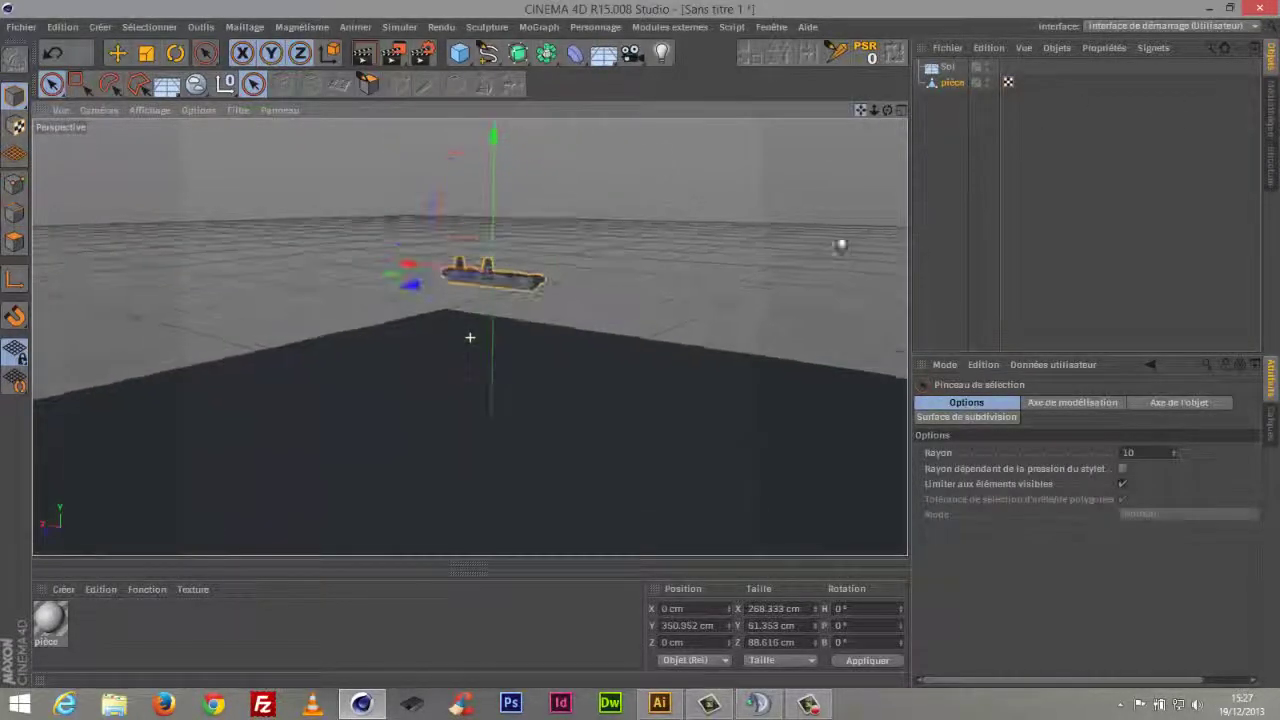
left_click_drag(486, 137, 530, 300)
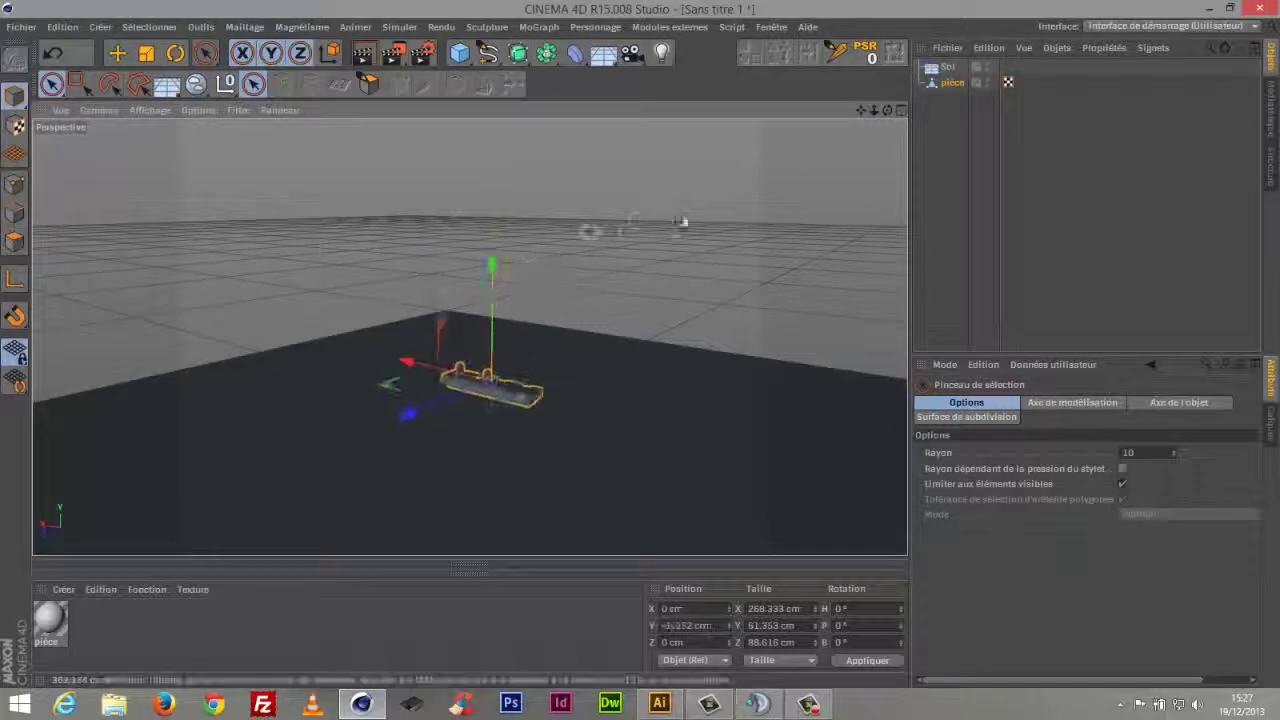
left_click_drag(874, 110, 808, 345)
scroll(808, 345, "up", 5)
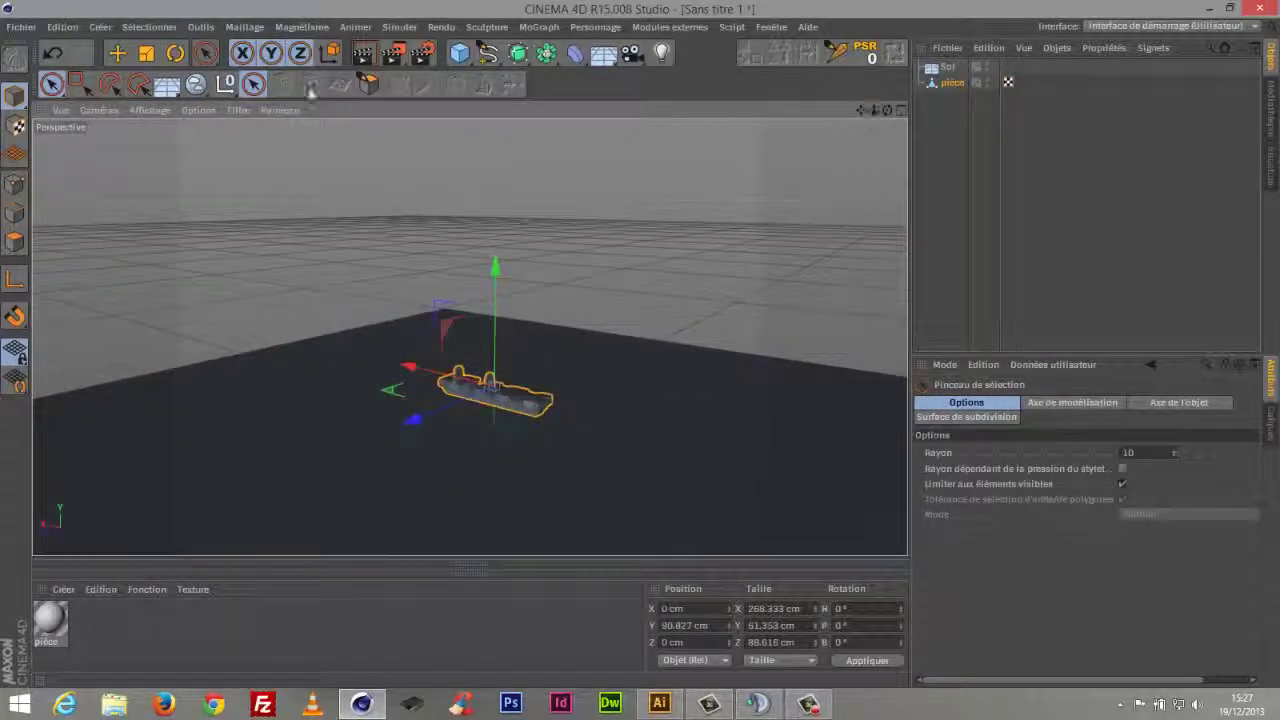
left_click(146, 53)
left_click_drag(700, 246, 500, 471)
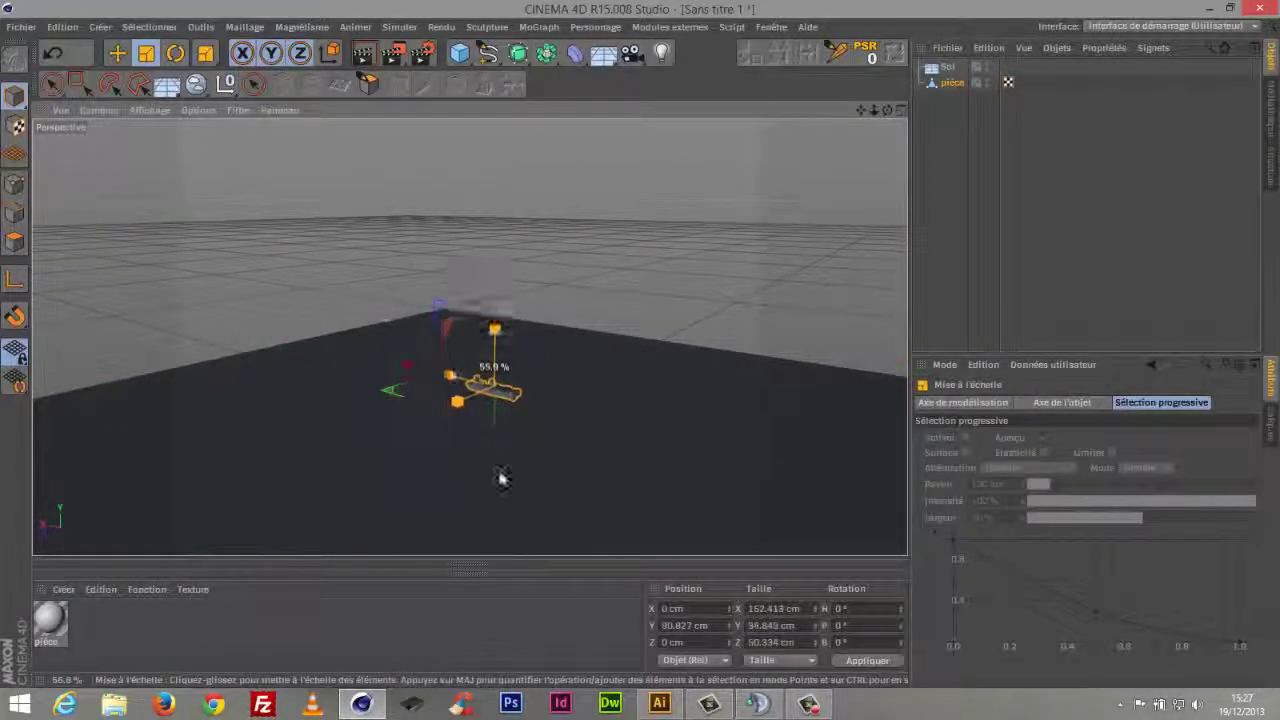
key("space")
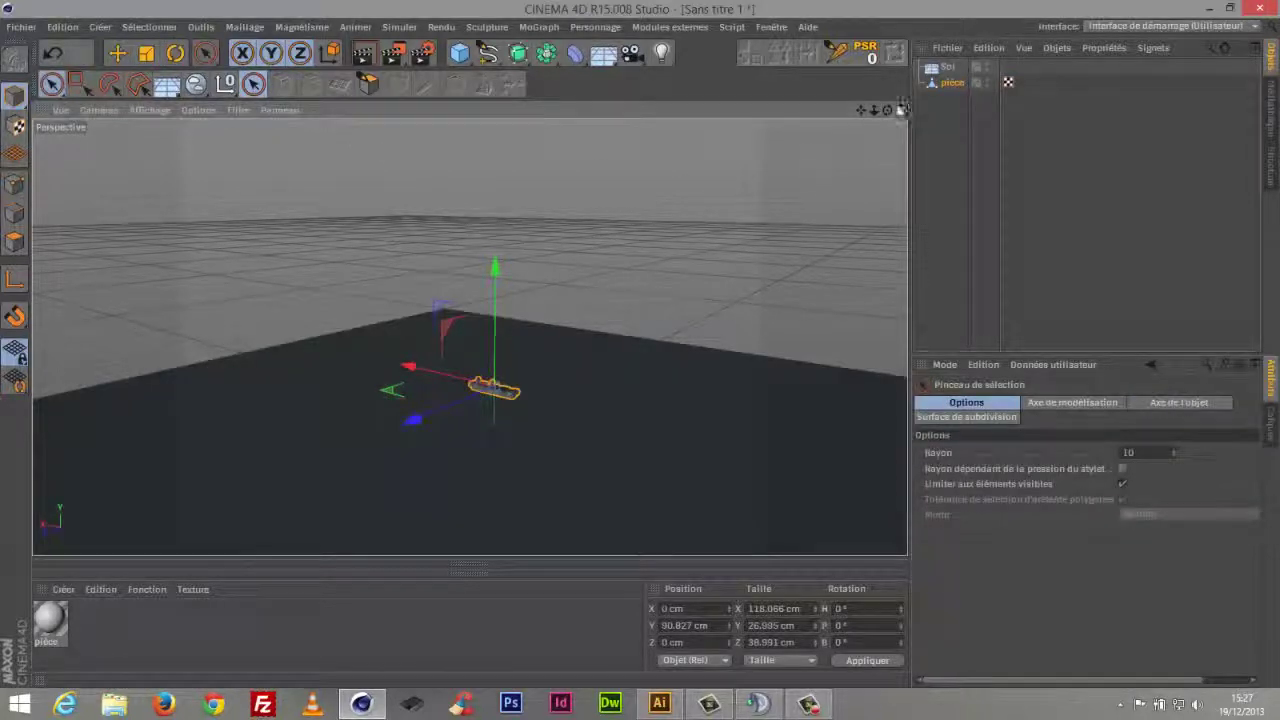
Apply the pièce material to the track piece object
left_click_drag(872, 58, 878, 18)
left_click_drag(887, 110, 1226, 226)
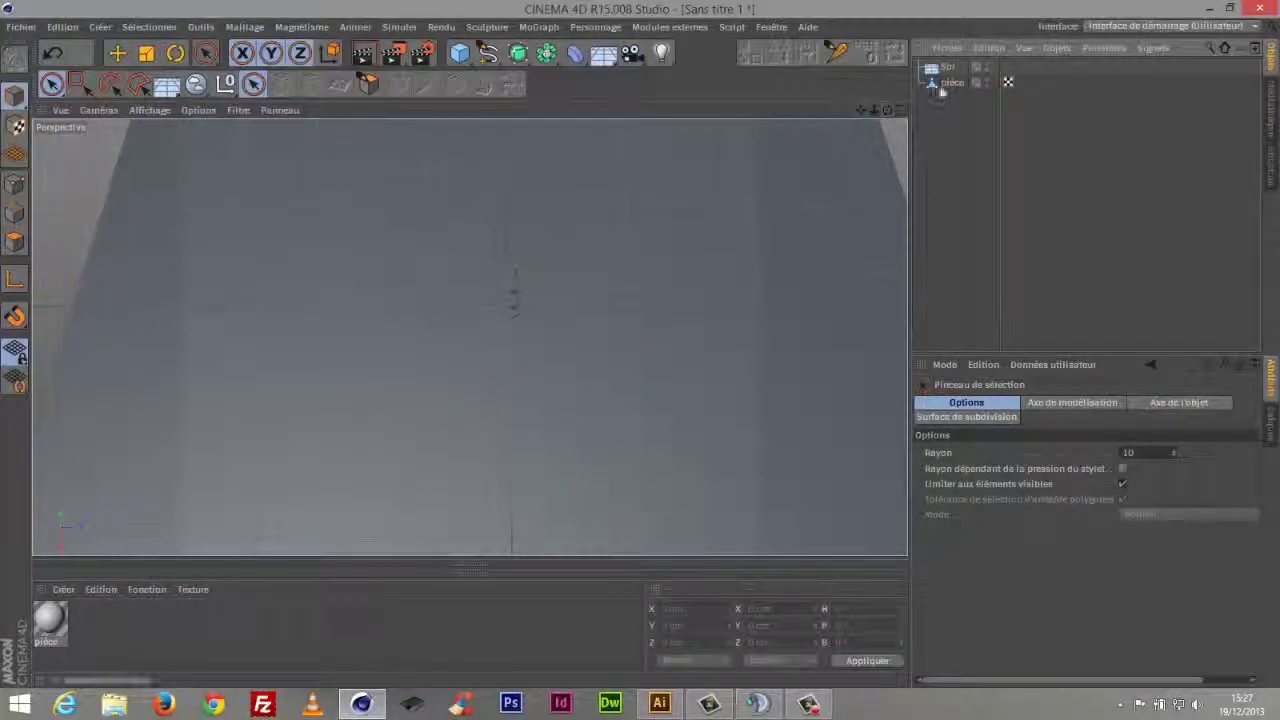
left_click(940, 83)
left_click(50, 620)
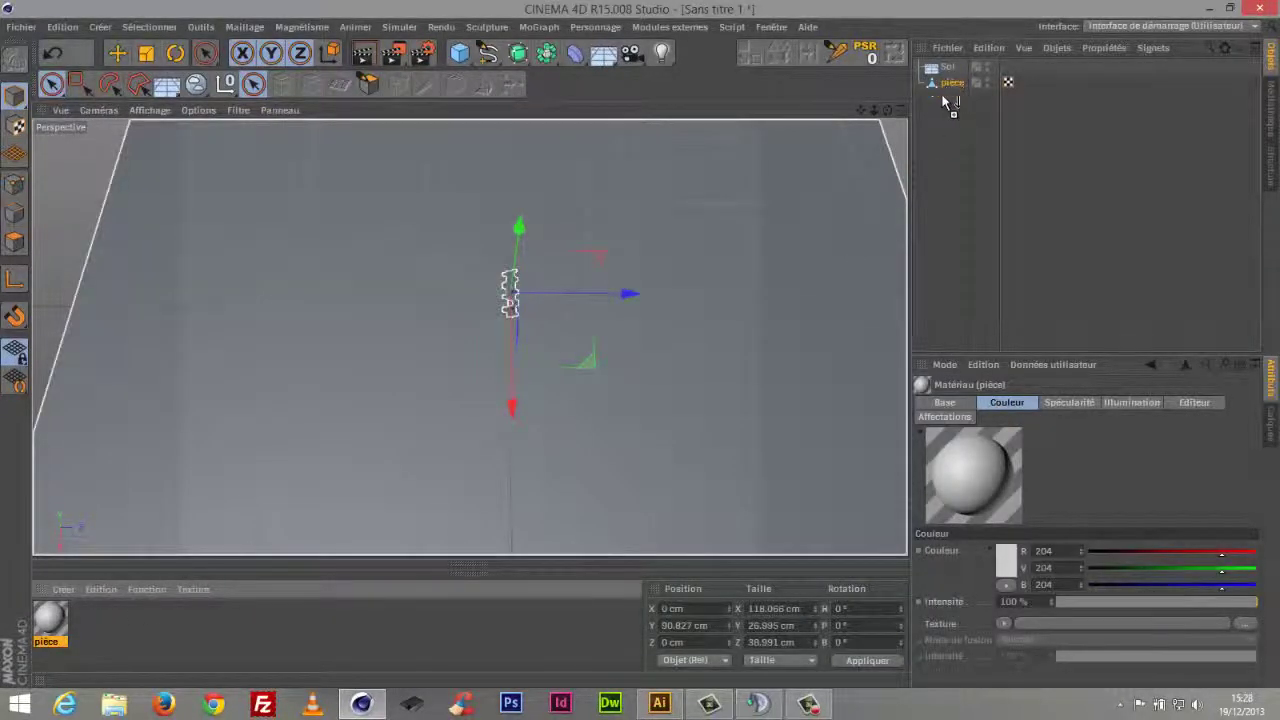
left_click_drag(942, 96, 950, 84)
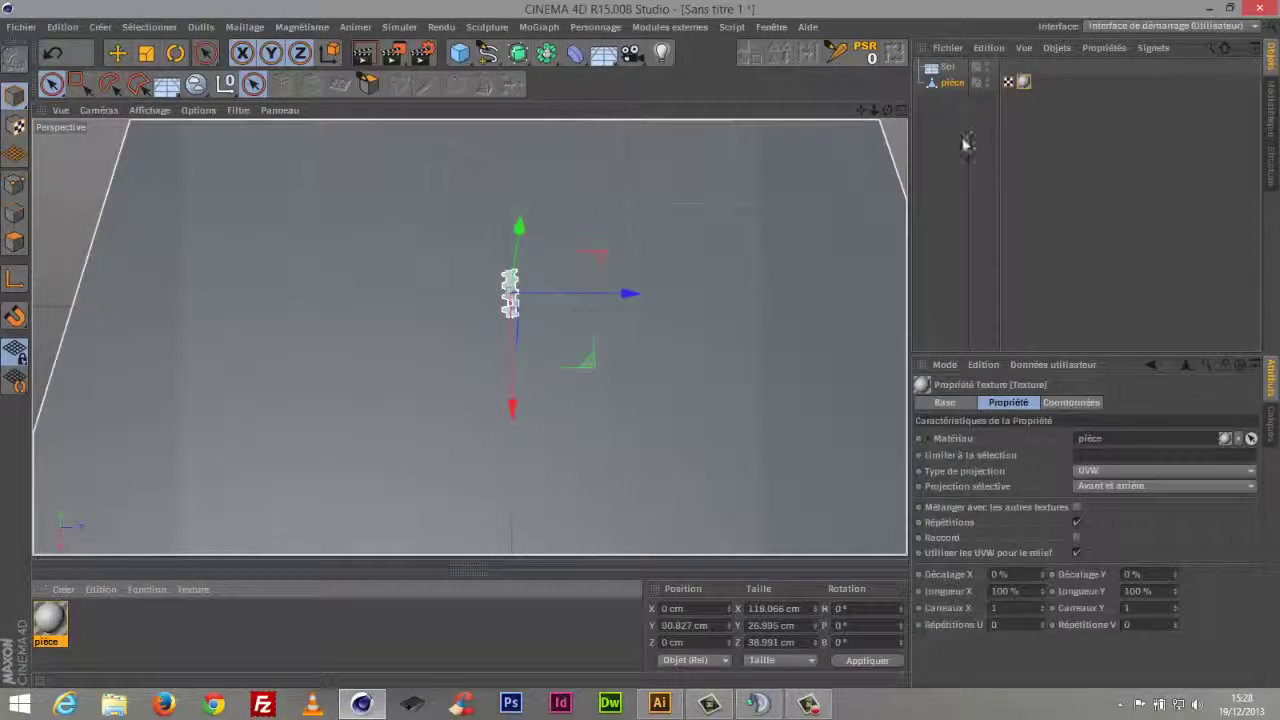
left_click(957, 229)
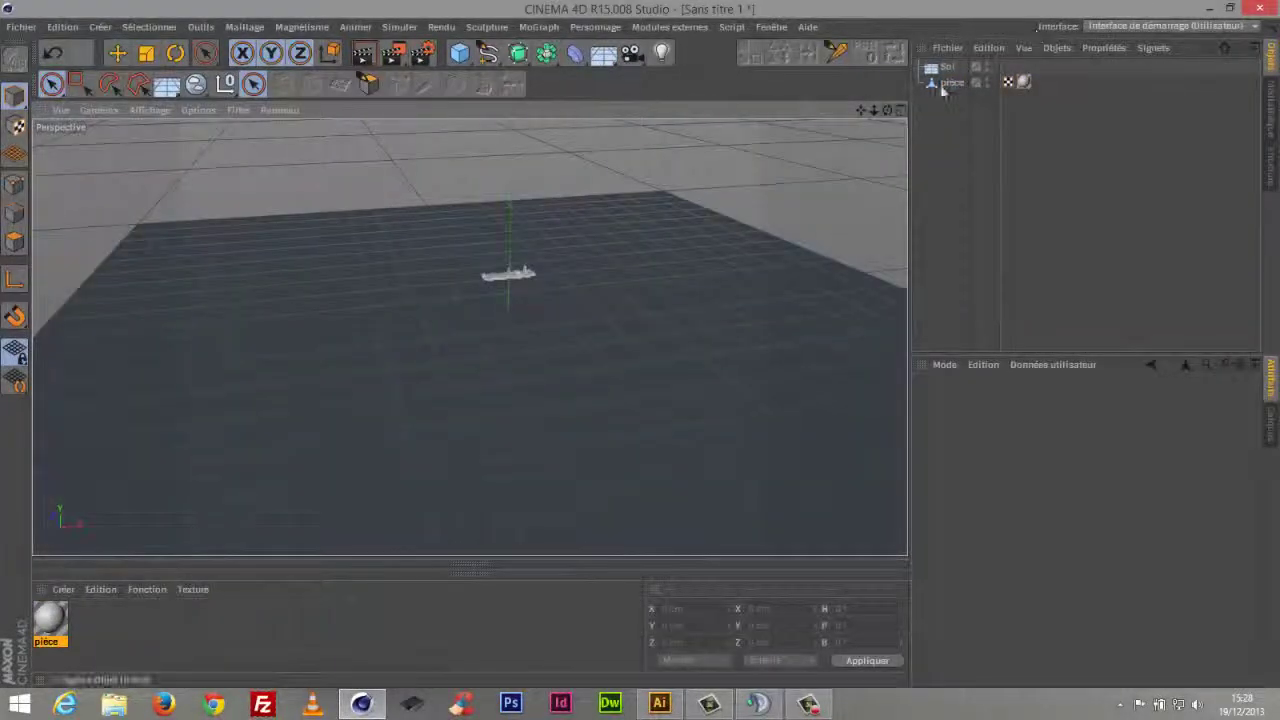
Set the track piece's Y position to 0 cm and raise it to about 37 cm above the floor
left_click(948, 82)
left_click(686, 625)
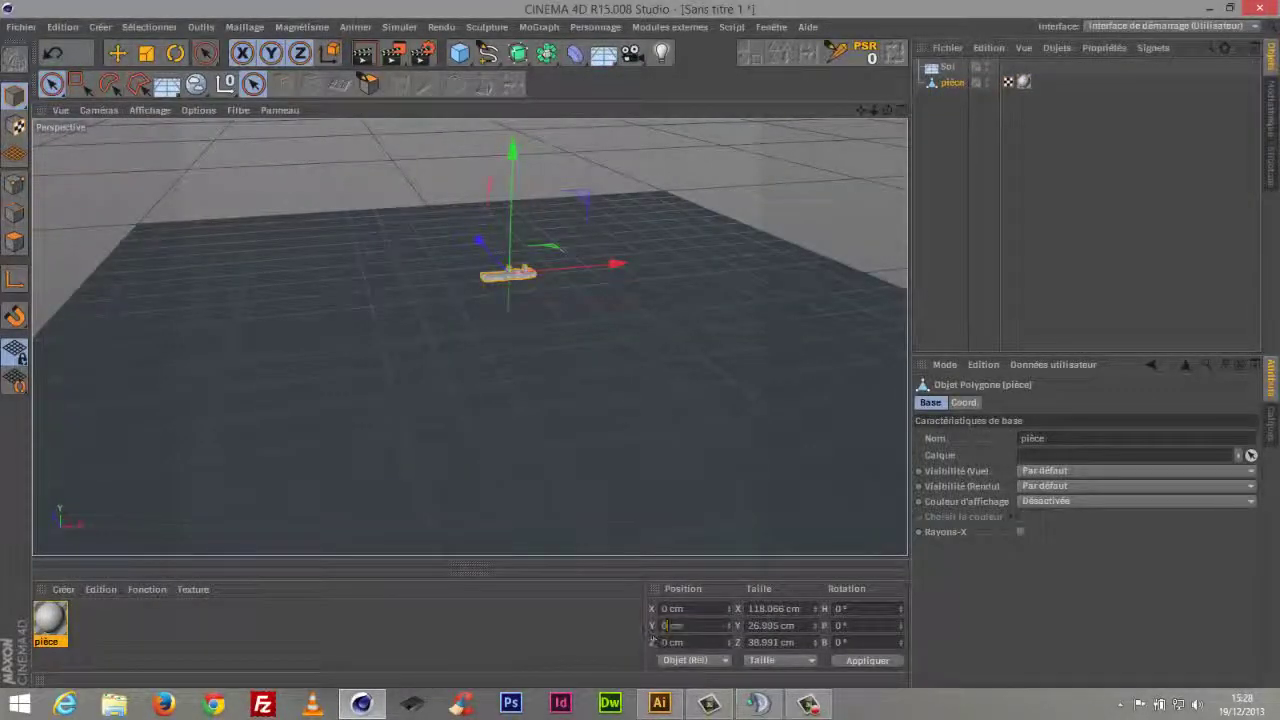
type("0")
key("Return")
left_click_drag(511, 192, 514, 177)
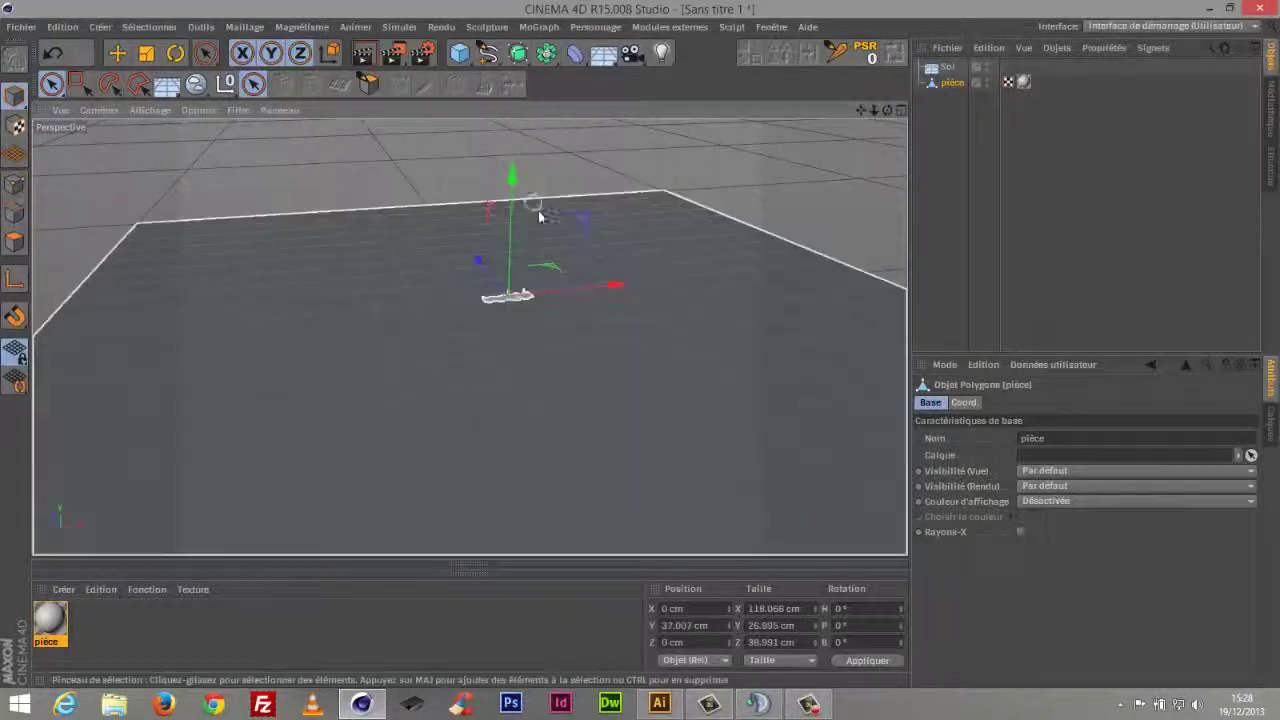
Examine the track piece up close from several angles and switch to the right view with free space above it
key("o")
left_click_drag(887, 111, 980, 171)
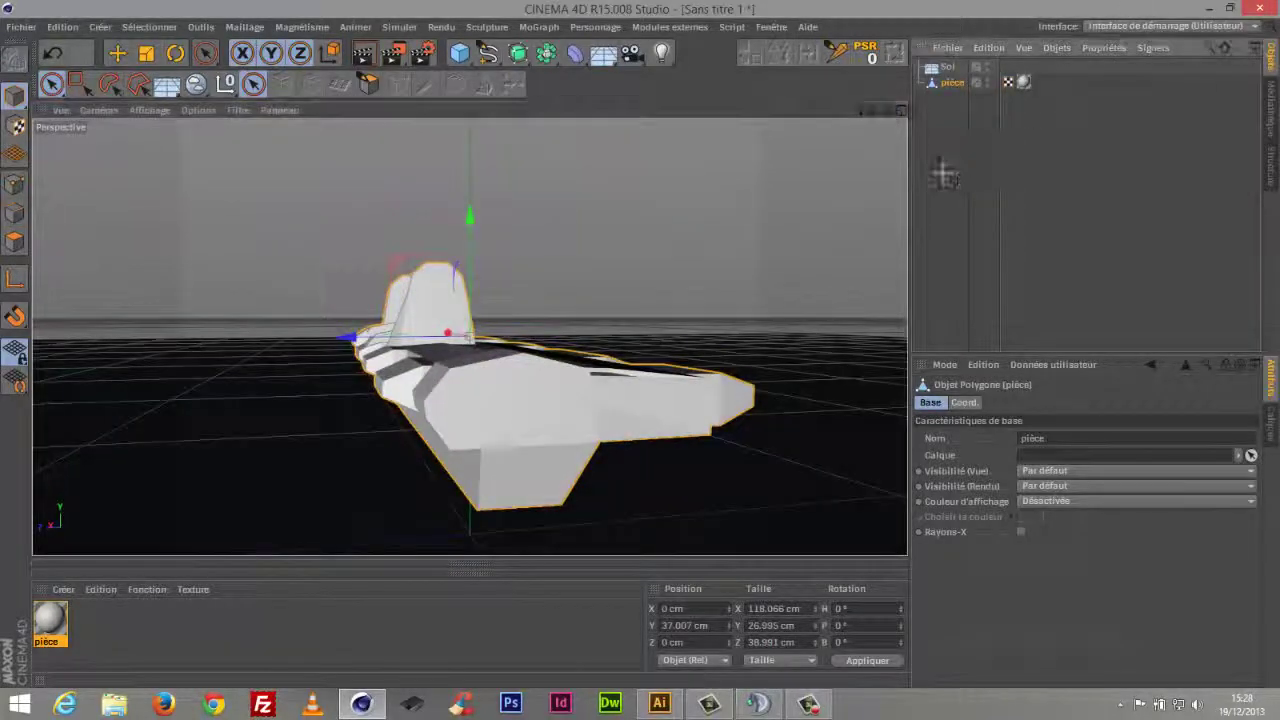
left_click(945, 175)
left_click_drag(873, 111, 877, 211)
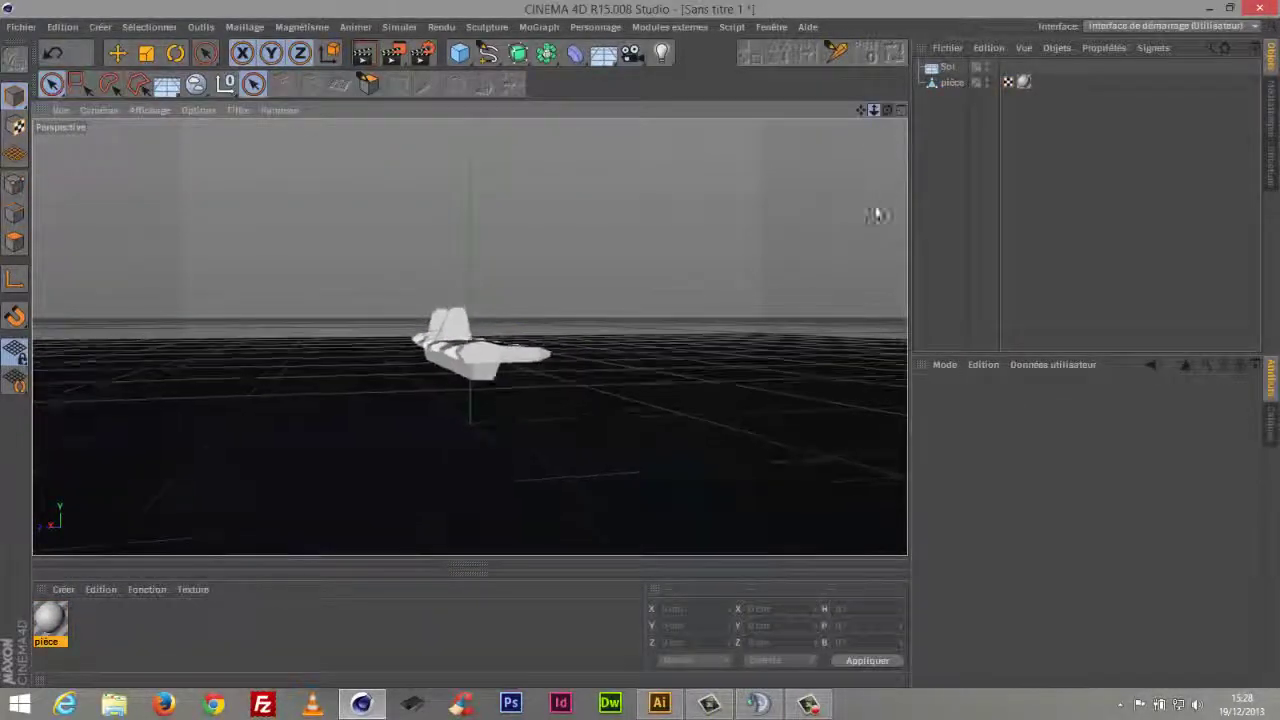
mouse_move(888, 107)
left_mouse_down()
mouse_move(857, 274)
mouse_move(837, 289)
mouse_move(683, 120)
mouse_move(581, 246)
mouse_move(456, 328)
mouse_move(403, 300)
mouse_move(571, 334)
mouse_move(406, 240)
left_mouse_up()
mouse_move(887, 109)
left_mouse_down()
mouse_move(900, 180)
mouse_move(978, 272)
mouse_move(757, 260)
mouse_move(535, 136)
mouse_move(720, 190)
mouse_move(883, 186)
mouse_move(886, 112)
left_mouse_up()
left_click(899, 110)
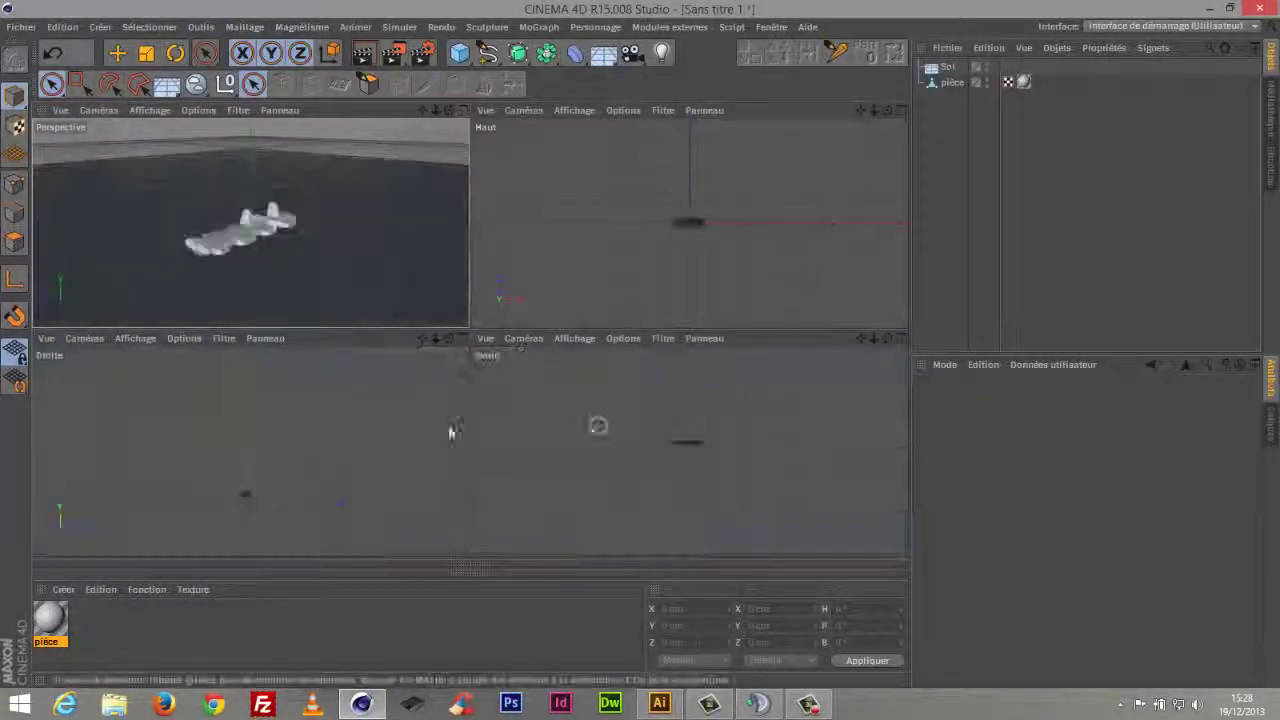
middle_click(485, 383)
key("F3")
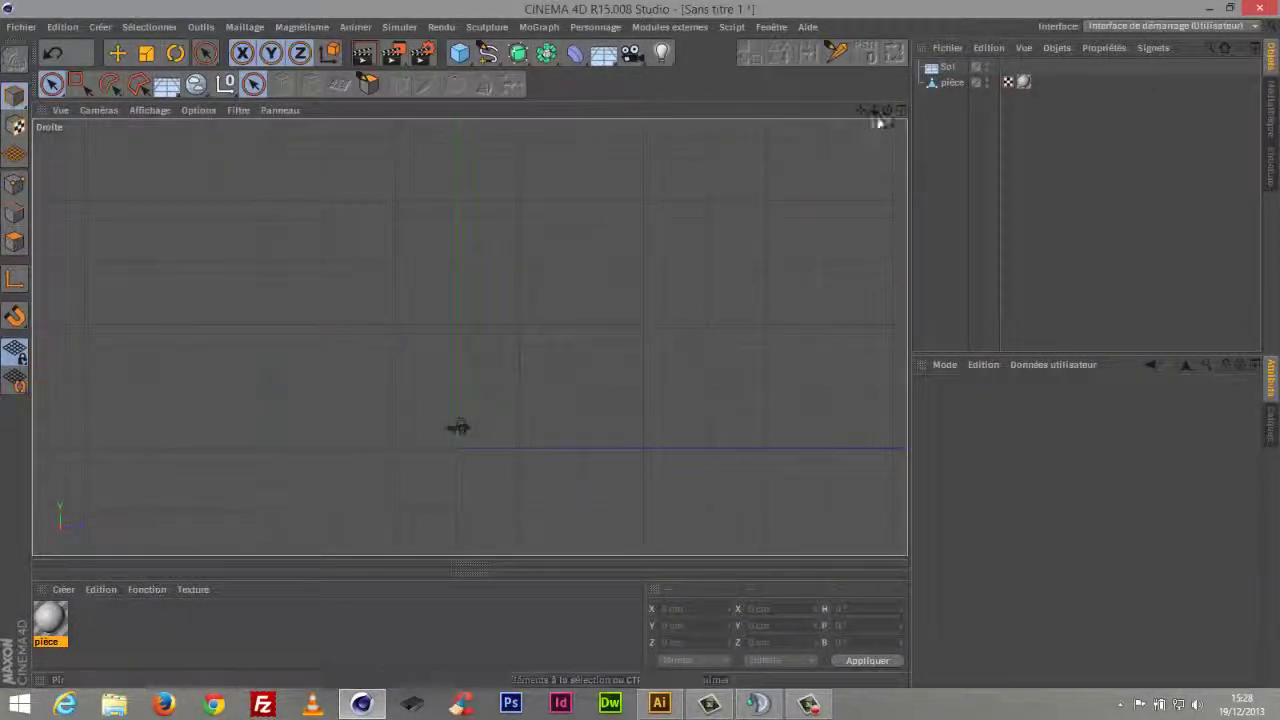
left_click_drag(861, 110, 860, 142)
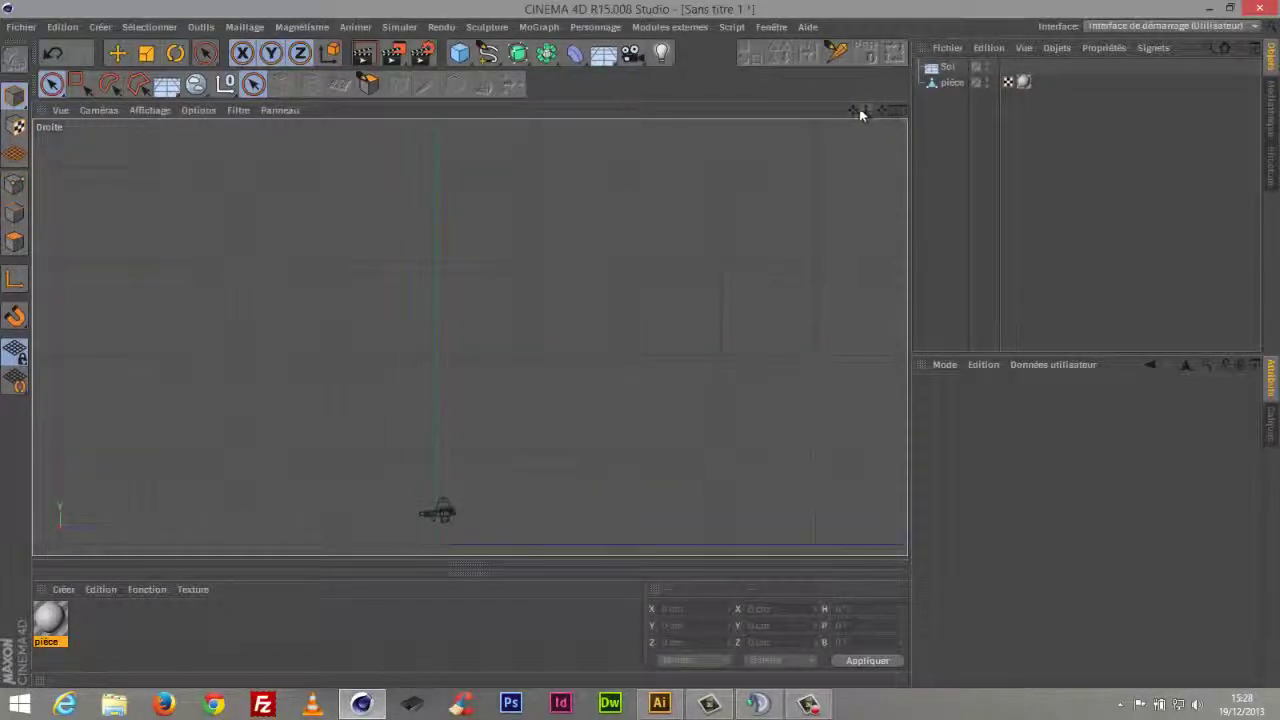
Draw a closed four-point Bézier spline as the trapezoidal track outline, from about 19 cm to about 130 cm high, wider along its upper edge
left_click(487, 53)
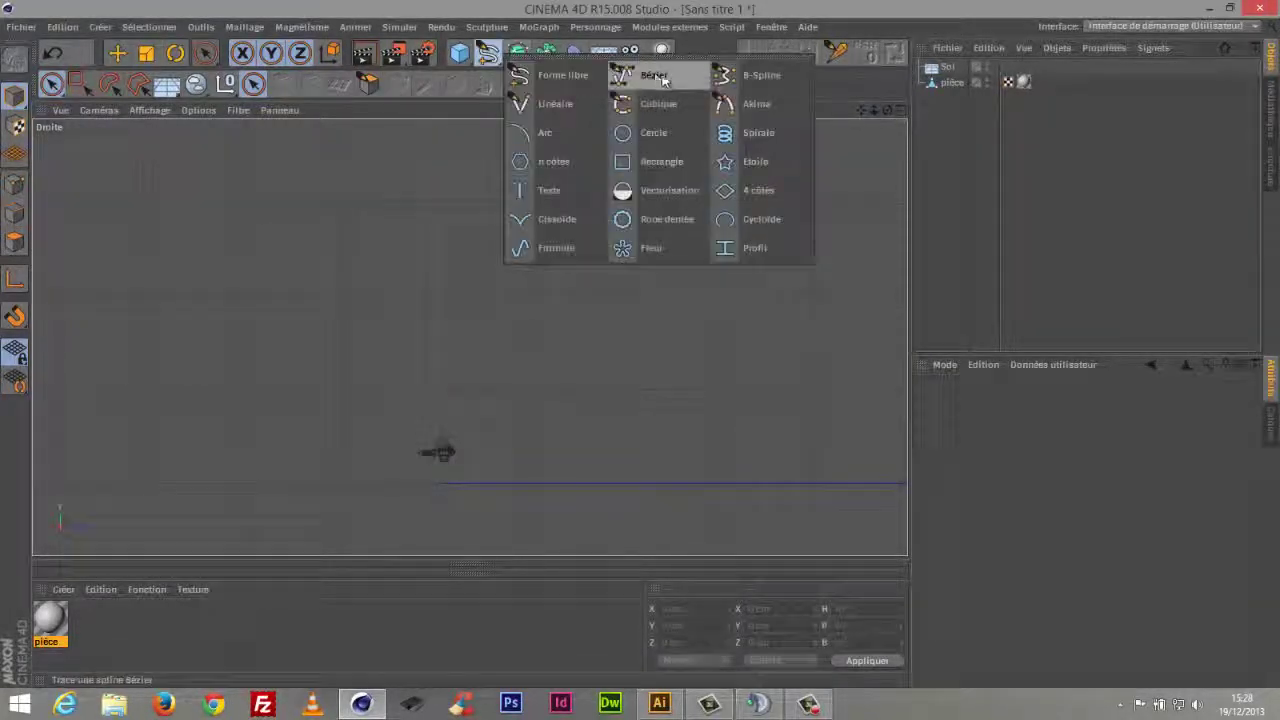
left_click(665, 79)
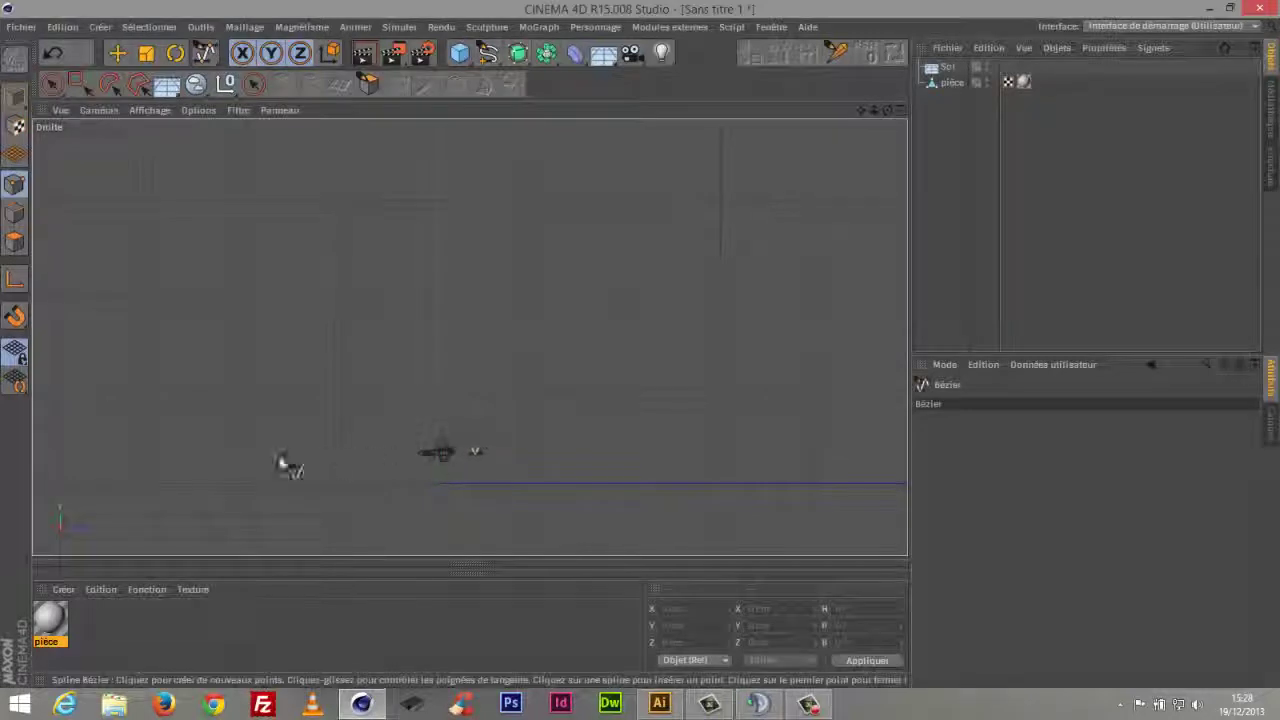
left_click(246, 464)
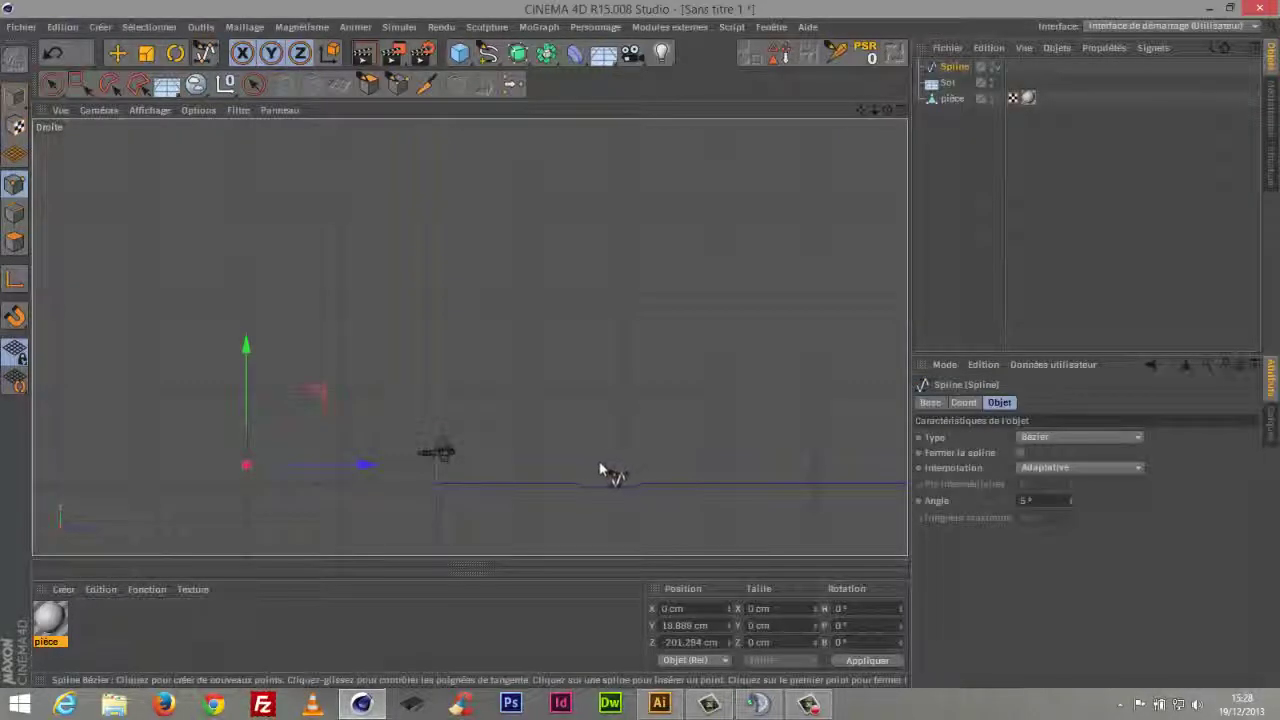
left_click(617, 462)
left_click(651, 362)
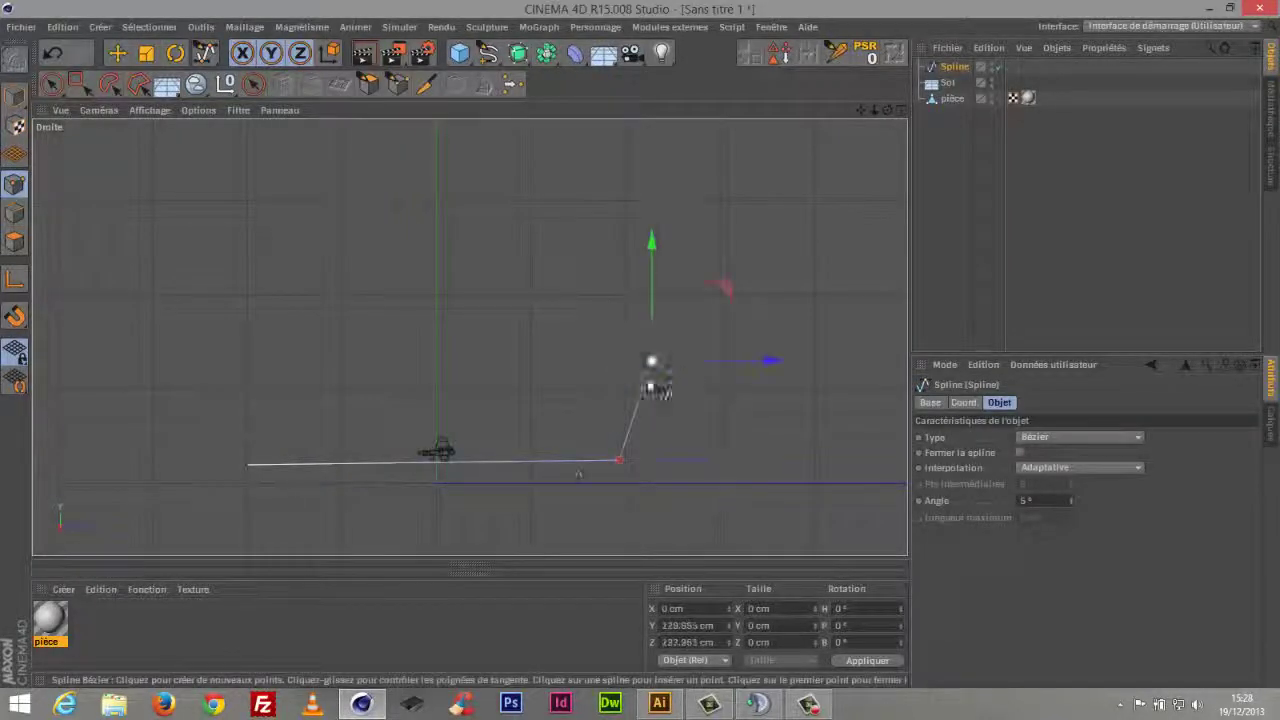
left_click(210, 360)
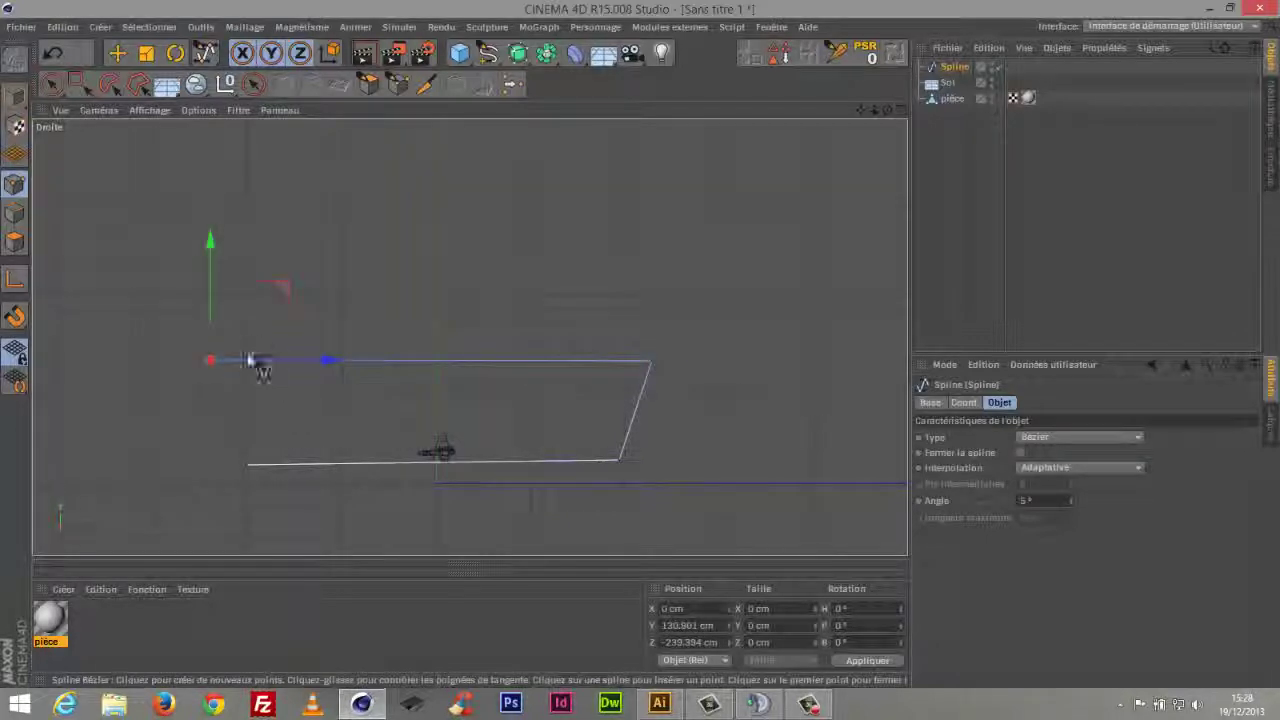
left_click(246, 466)
left_click(253, 84)
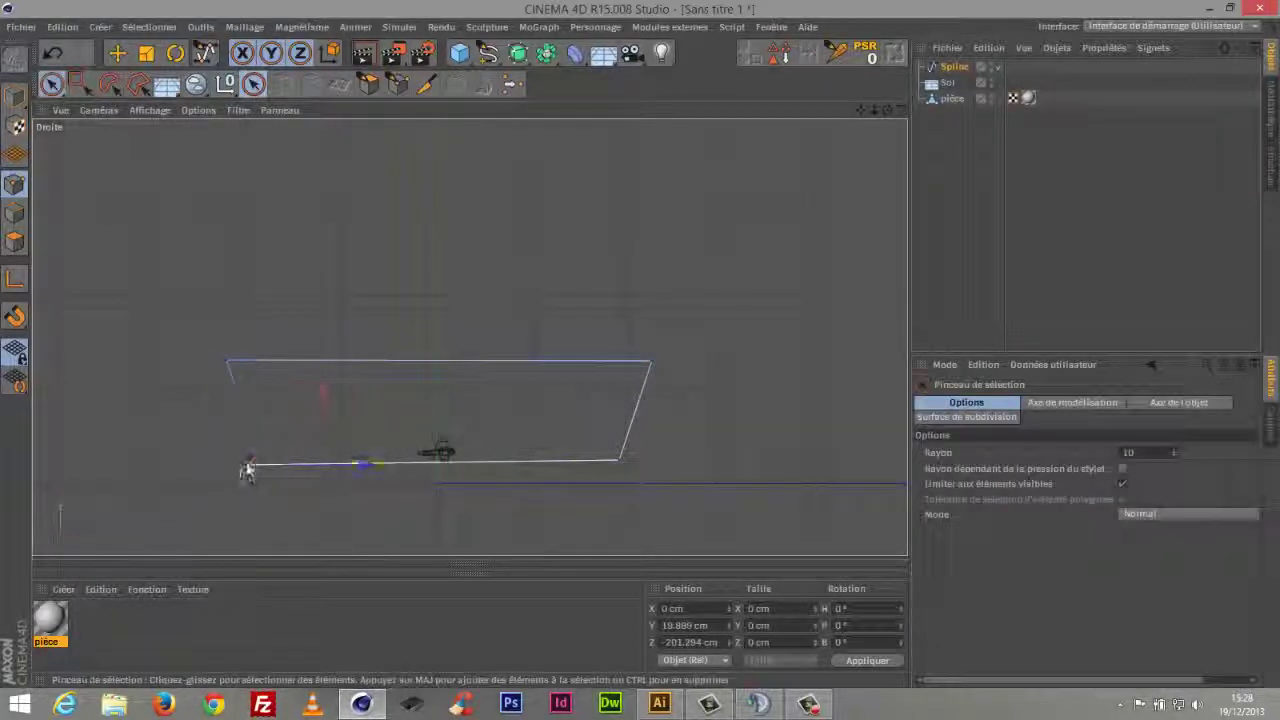
Set the Y position of the outline's two lower points to 0 cm so they sit on the floor
left_click(247, 466)
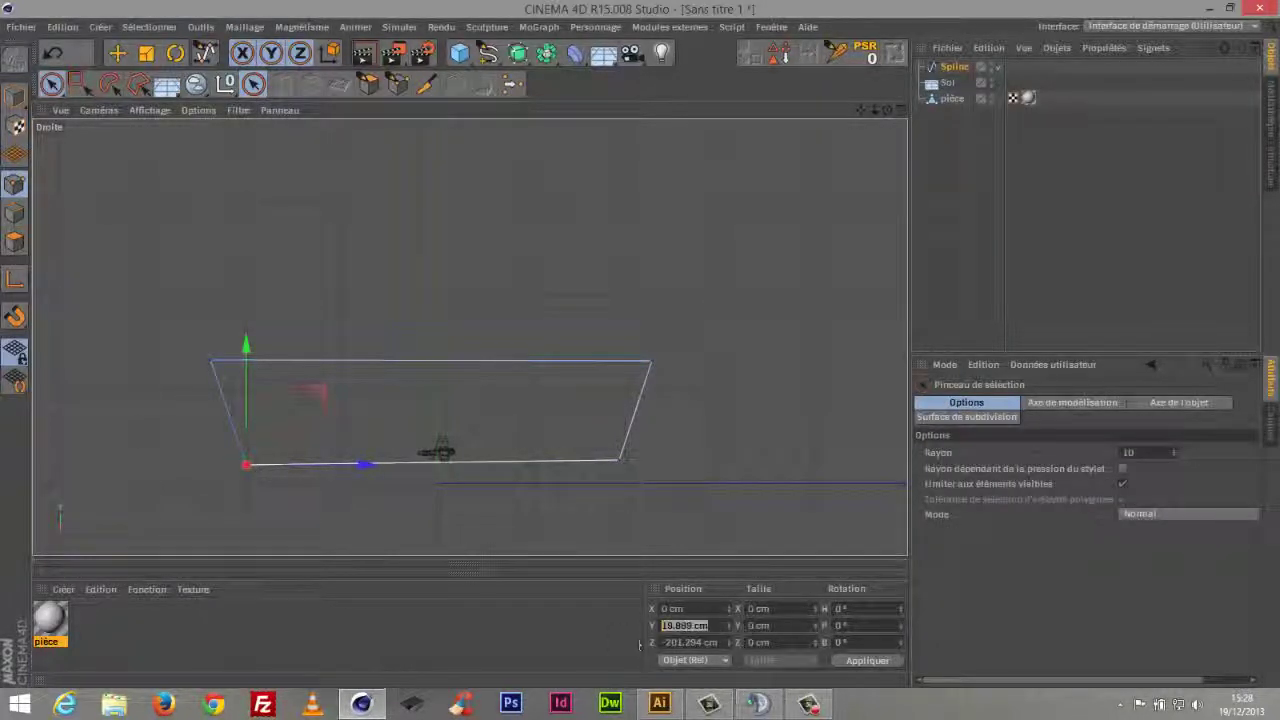
type("0")
key("Return")
left_click(619, 460)
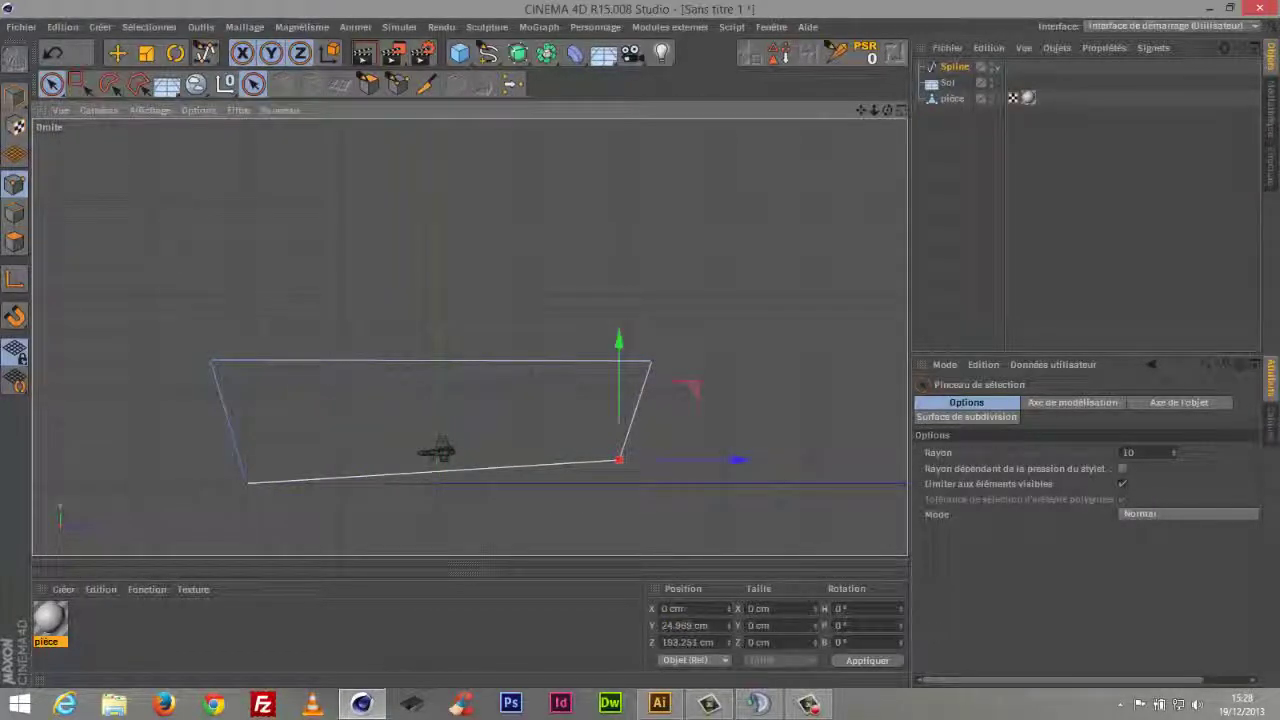
double_click(684, 625)
type("0")
key("Return")
Move the outline's two upper points outward and level them, making the upper edge about 514 cm long at about 129 cm high
left_click(651, 361)
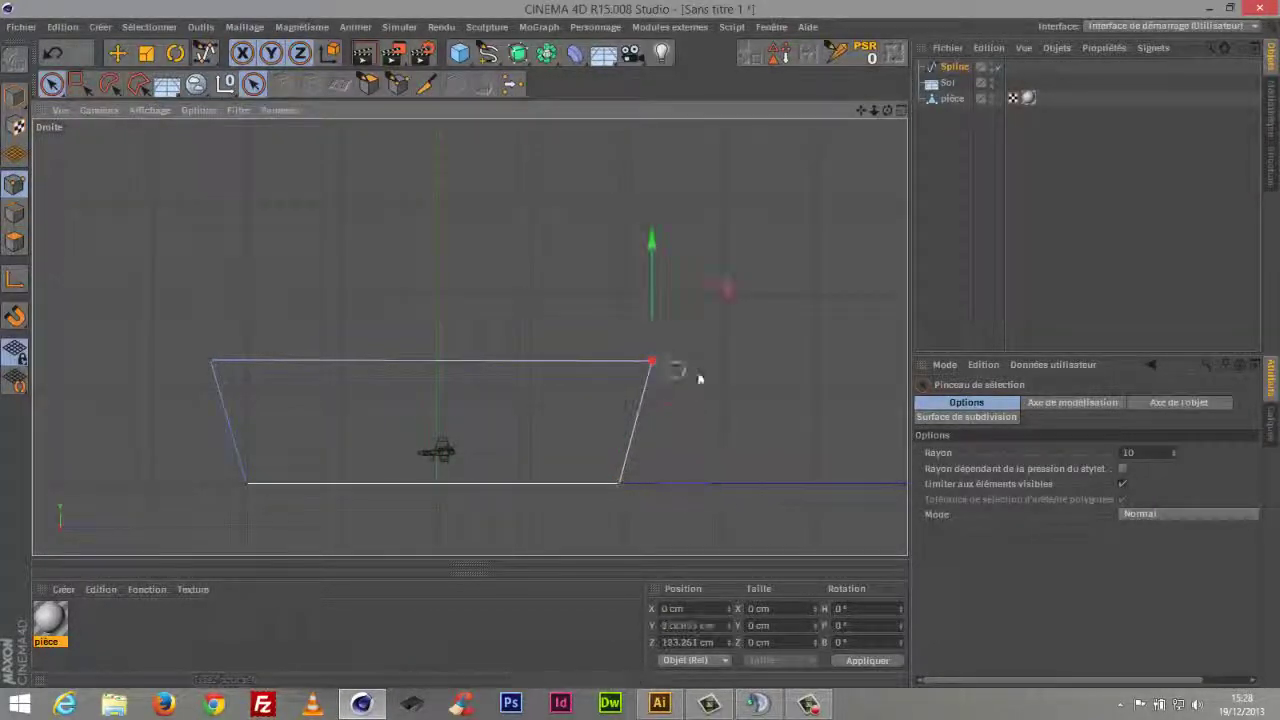
left_click_drag(775, 362, 807, 362)
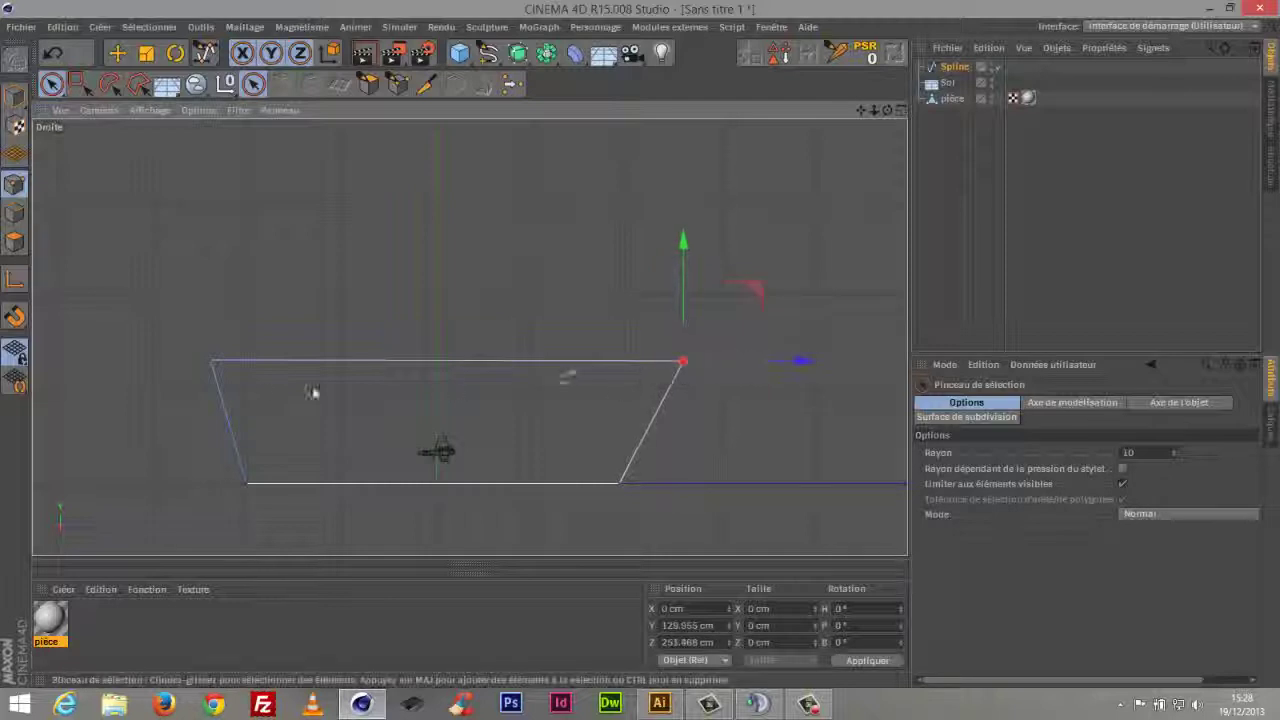
left_click(210, 361)
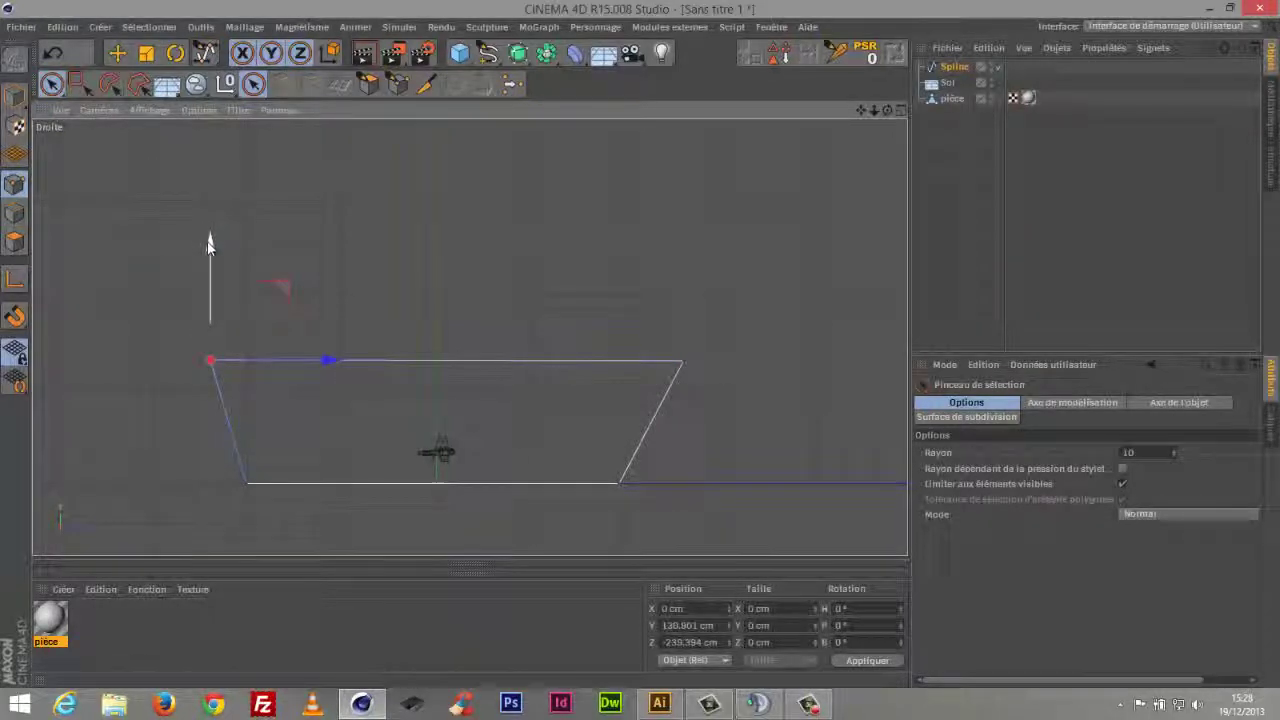
left_click_drag(210, 244, 207, 246)
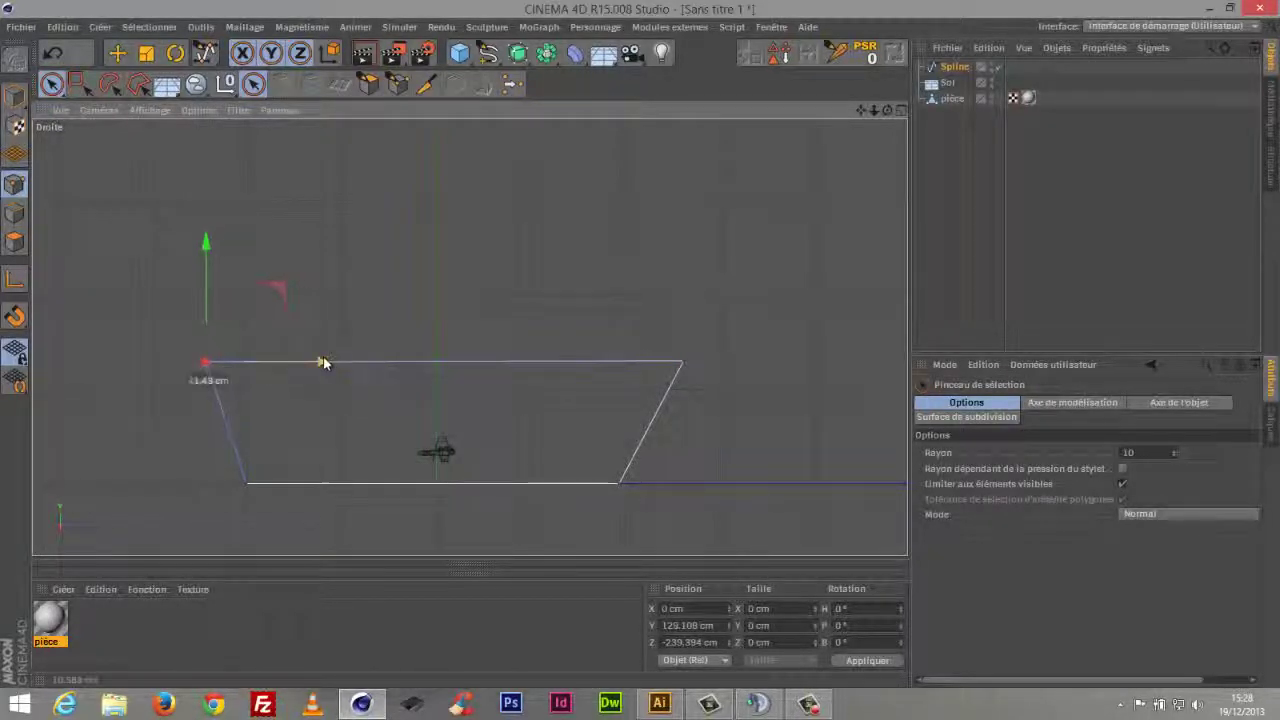
left_click_drag(323, 362, 340, 361)
left_click(511, 375)
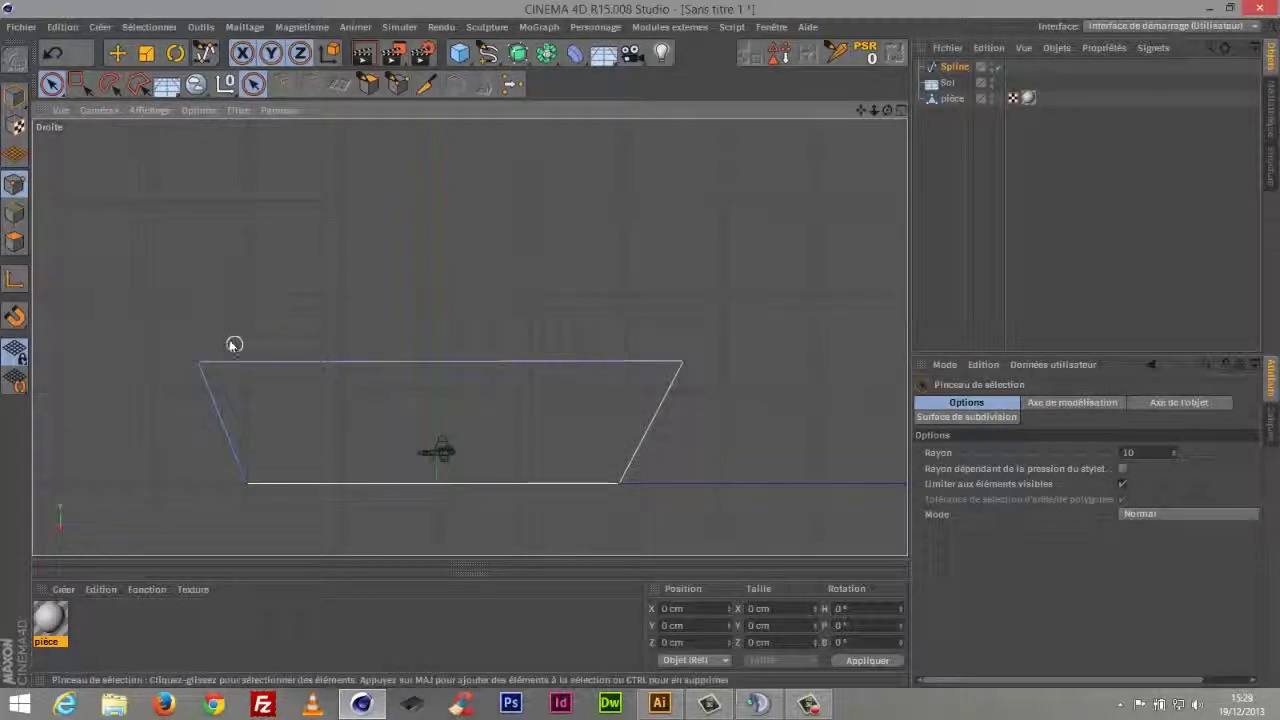
Chamfer the outline's two upper points into rounded corners with a radius of about 37 cm
left_click(679, 360)
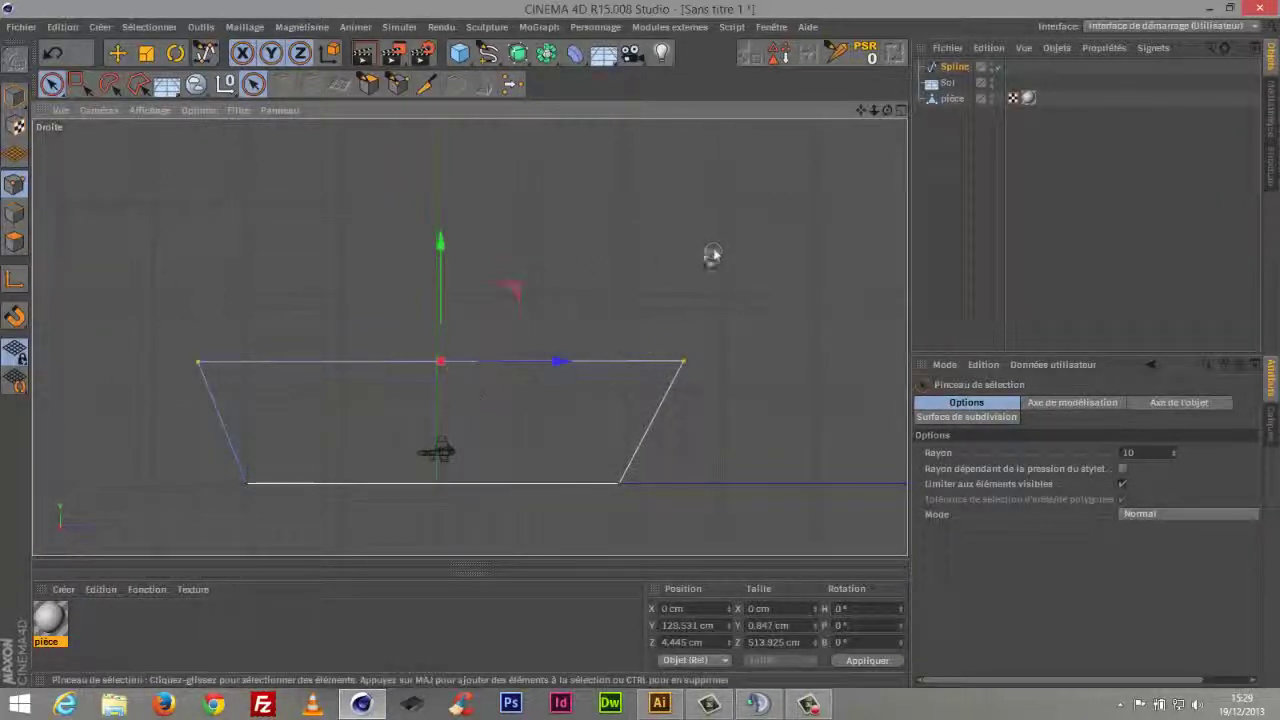
right_click(688, 230)
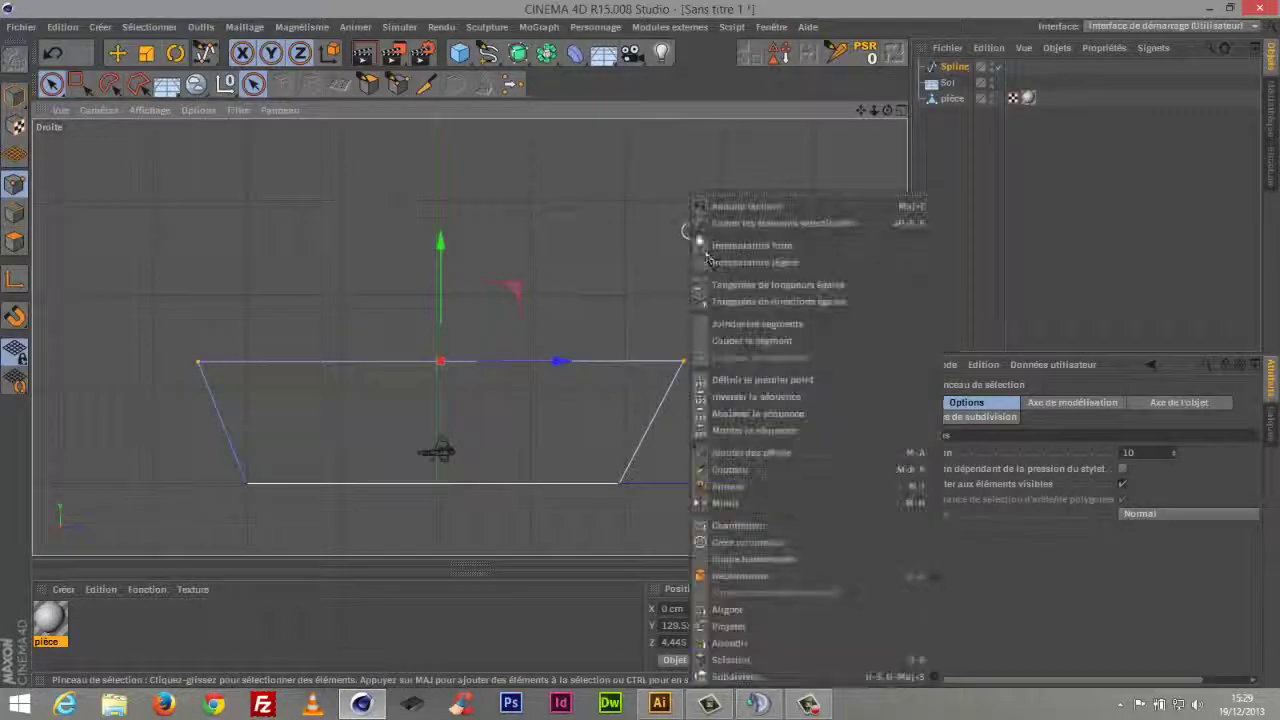
left_click(740, 526)
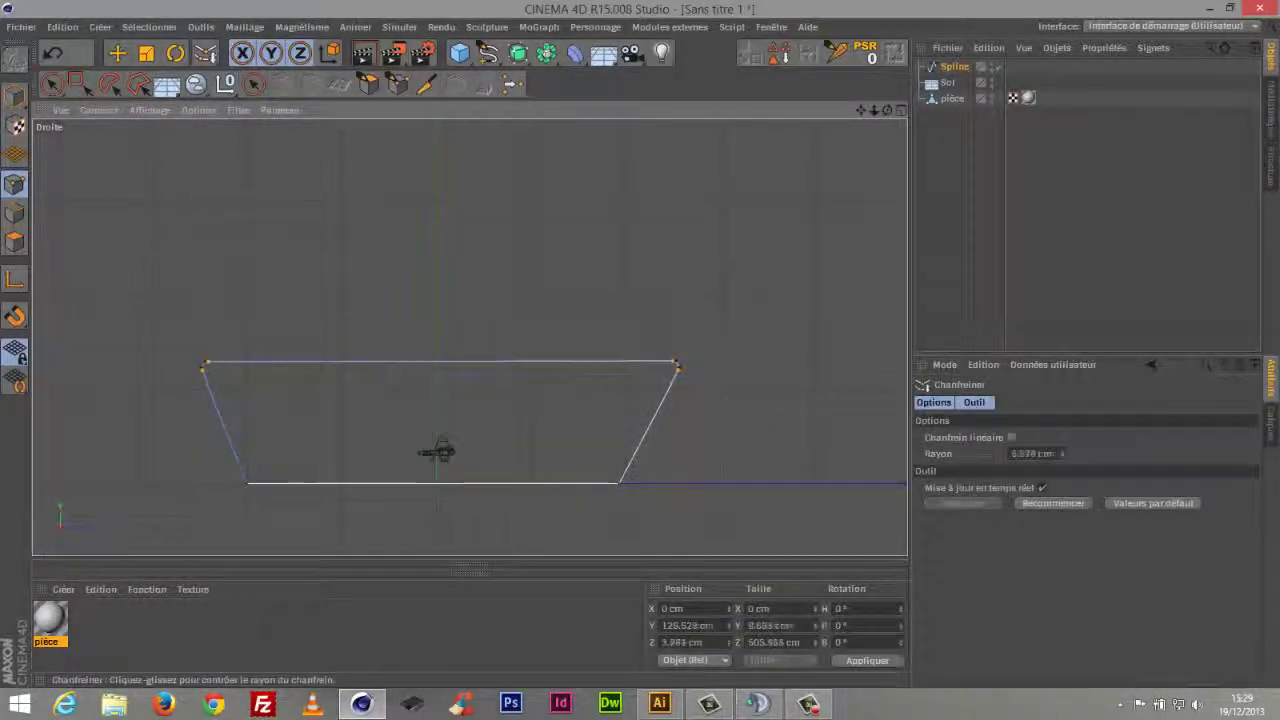
left_click_drag(780, 300, 805, 303)
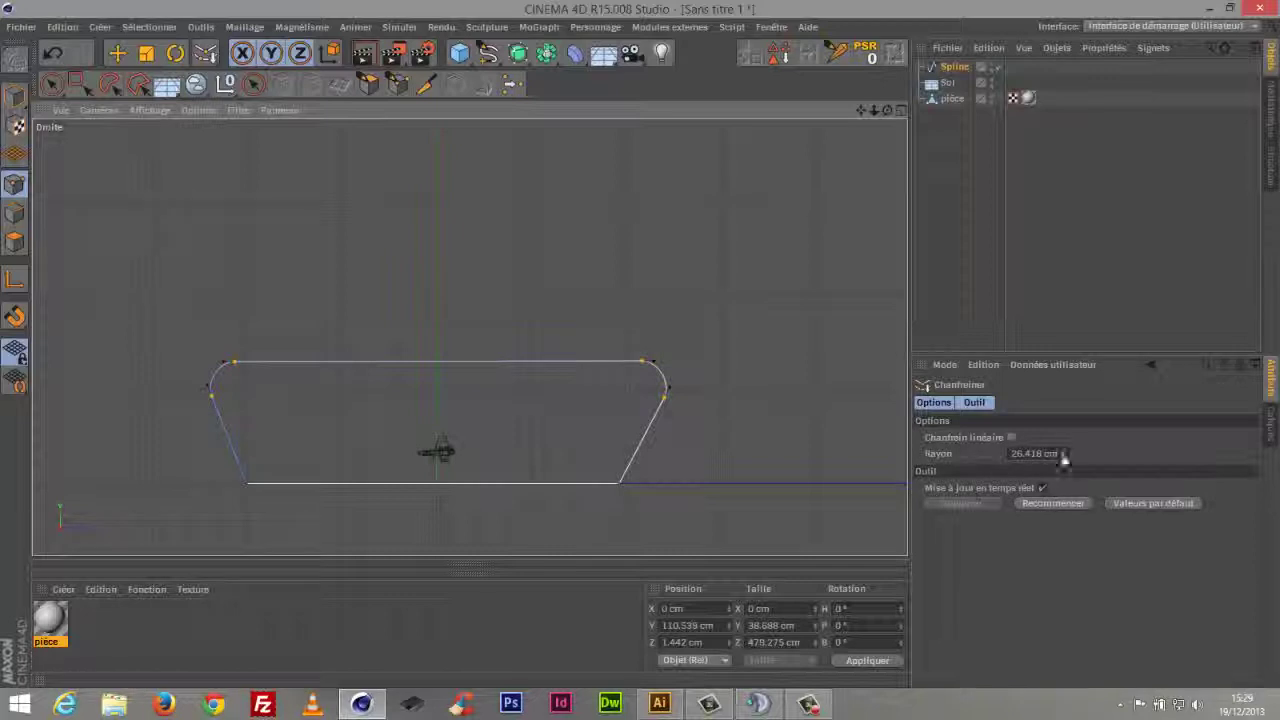
mouse_move(1063, 455)
left_mouse_down()
mouse_move(1068, 428)
mouse_move(1073, 453)
mouse_move(1070, 439)
left_mouse_up()
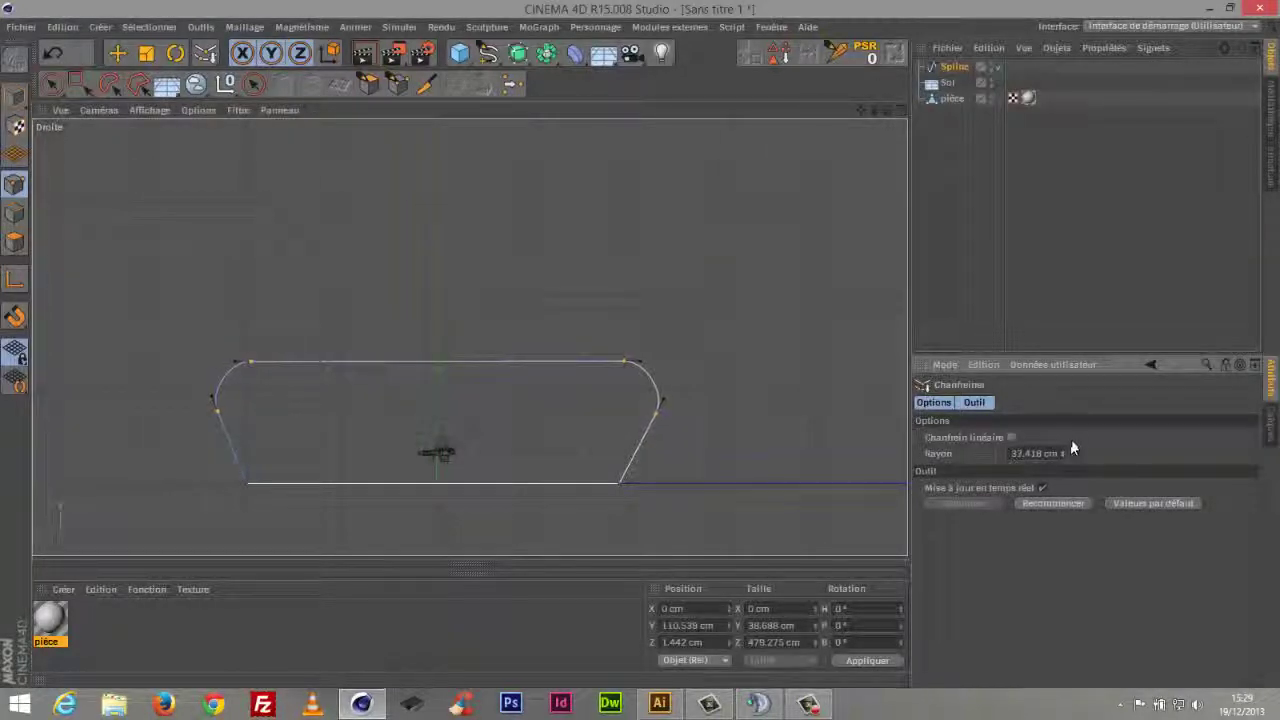
Chamfer the outline's two lower points into rounded corners with a radius of about 54 cm
left_click(252, 87)
left_click(245, 487)
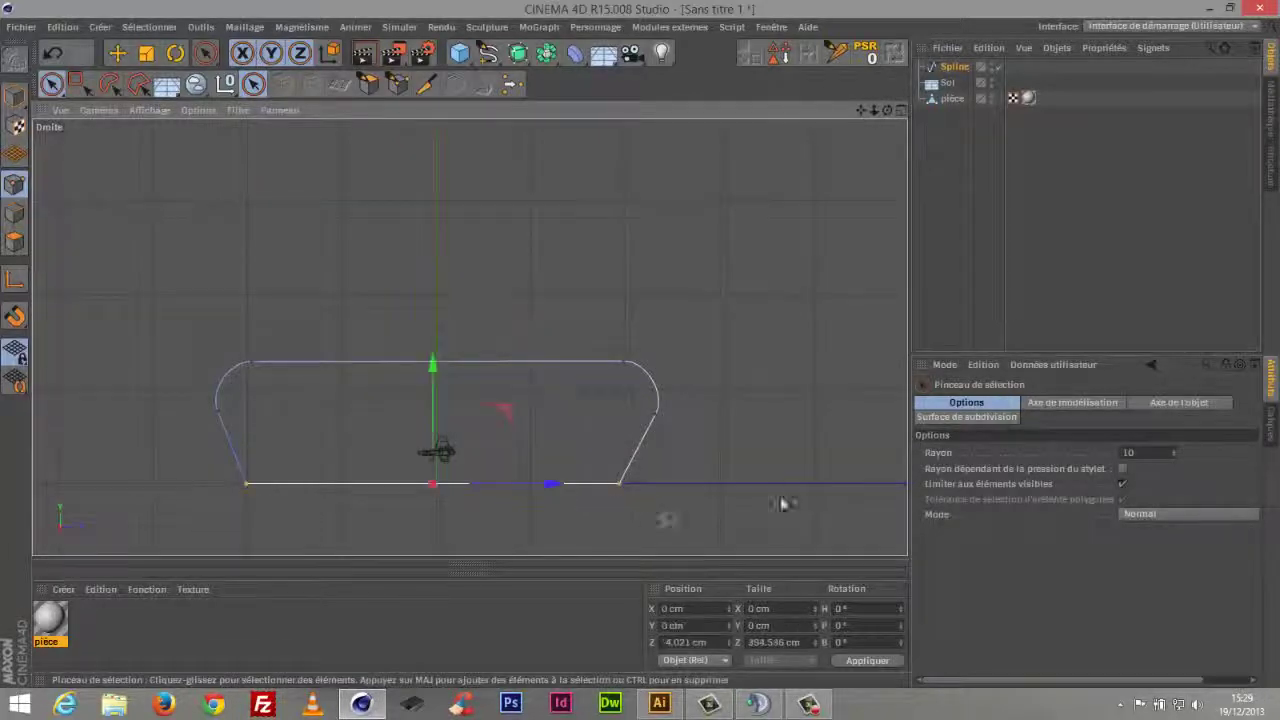
key("space")
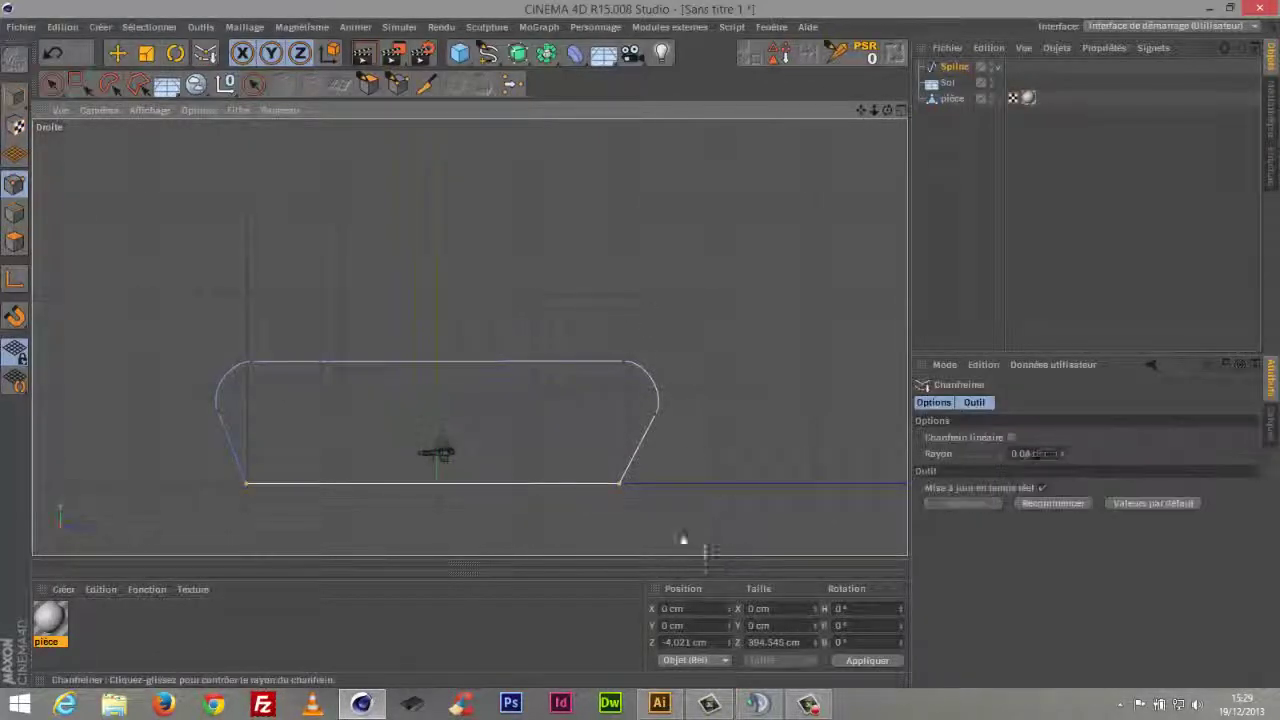
left_click_drag(683, 538, 737, 510)
left_click_drag(1062, 453, 1076, 428)
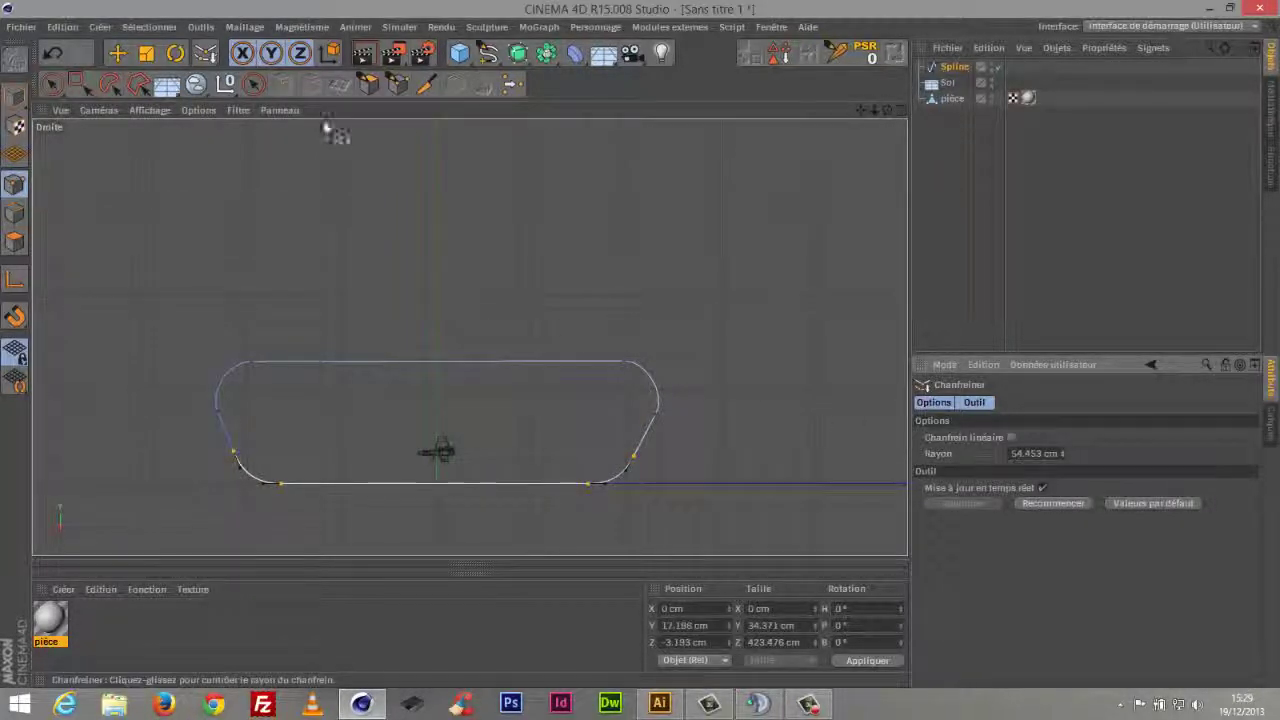
key("space")
key("space")
key("space")
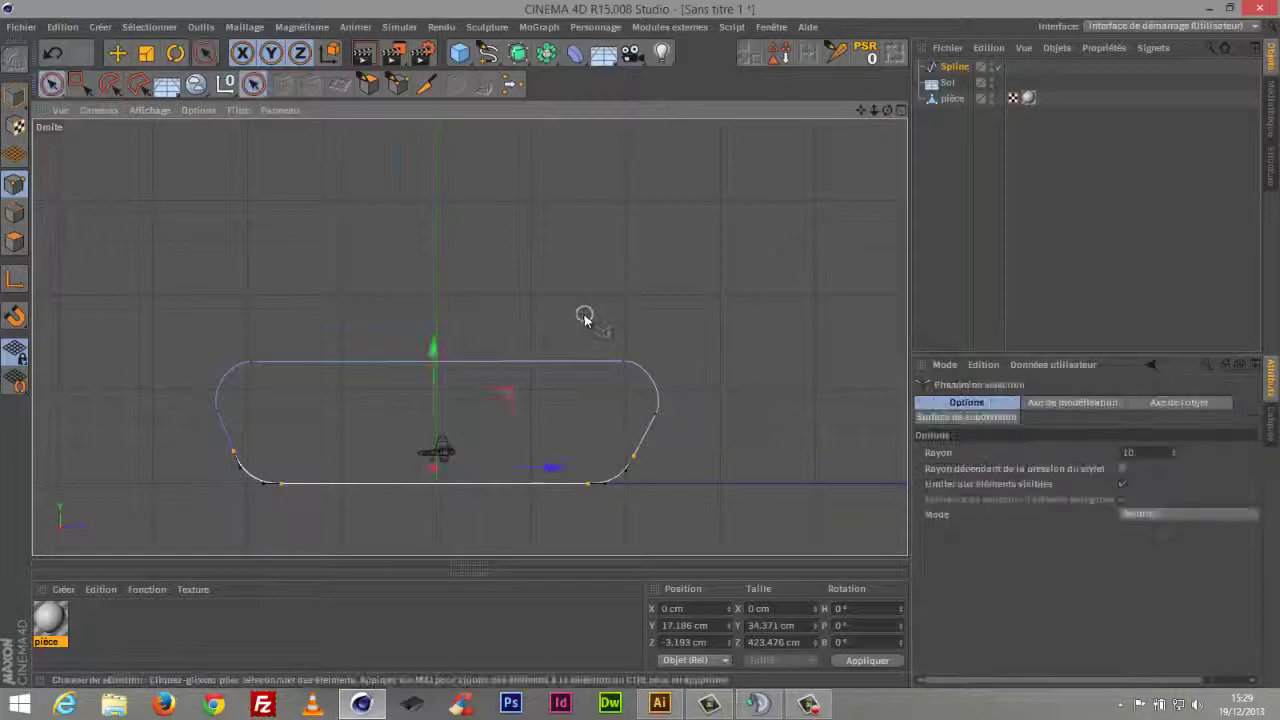
key("space")
key("space")
key("space")
key("space")
key("space")
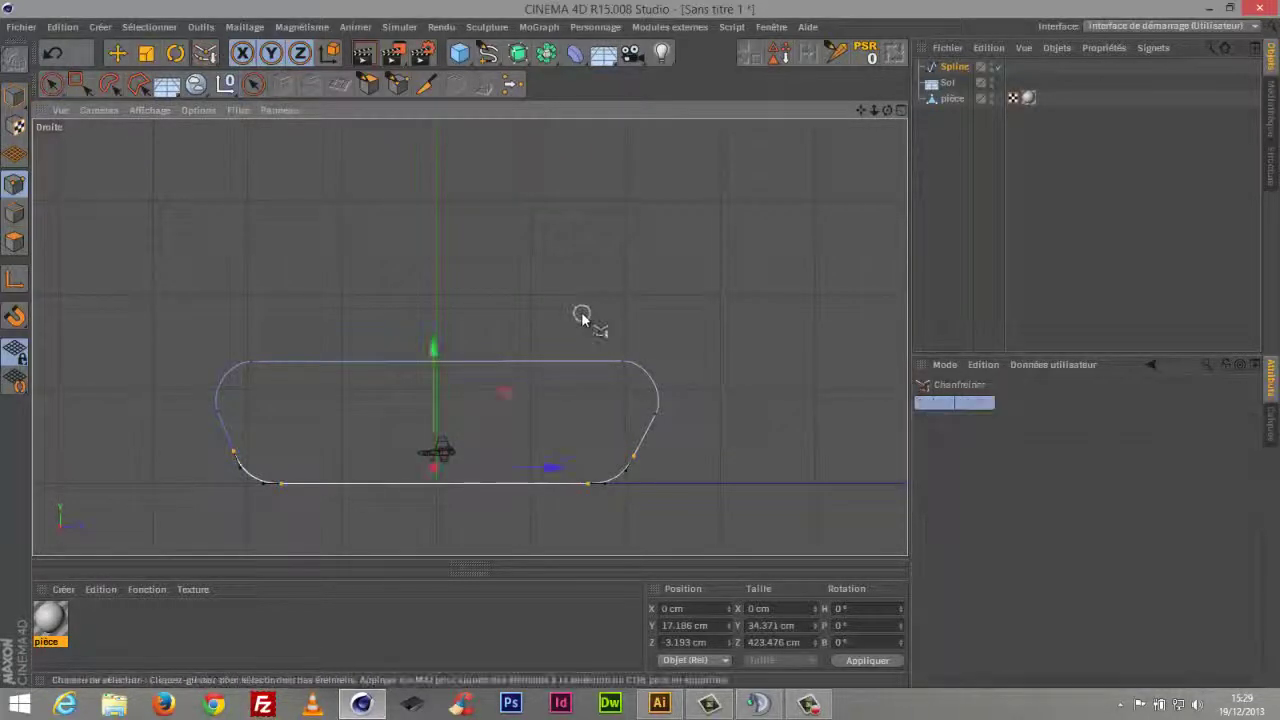
key("space")
key("space")
key("space")
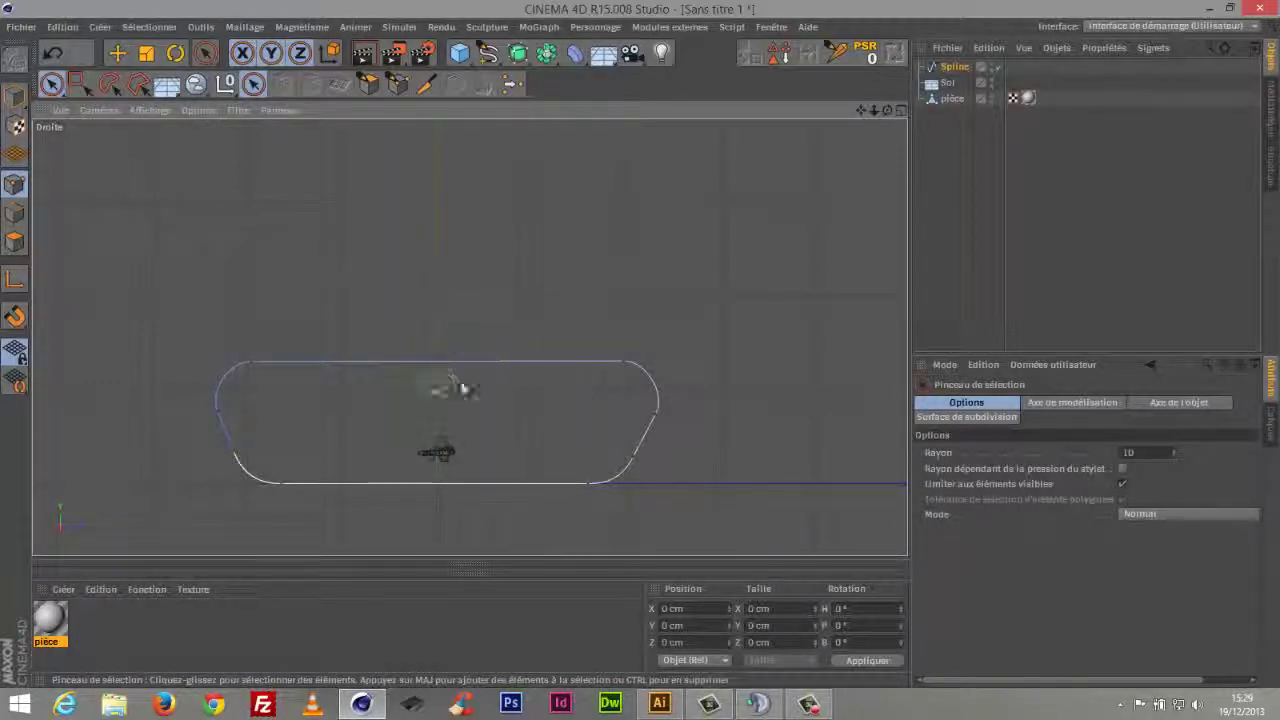
Reorder the spline below the floor object, add a MoGraph Cloner and nest the track piece inside it
left_click(952, 98)
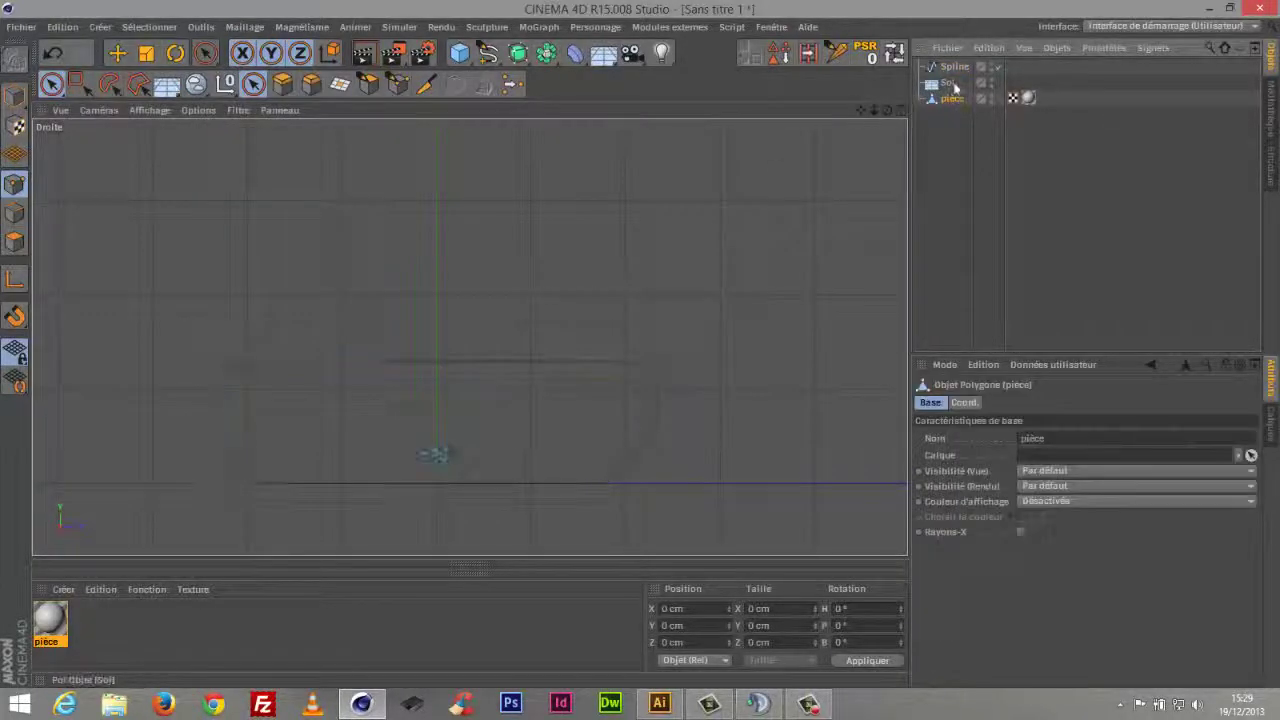
left_click_drag(952, 70, 955, 72)
left_click(955, 100)
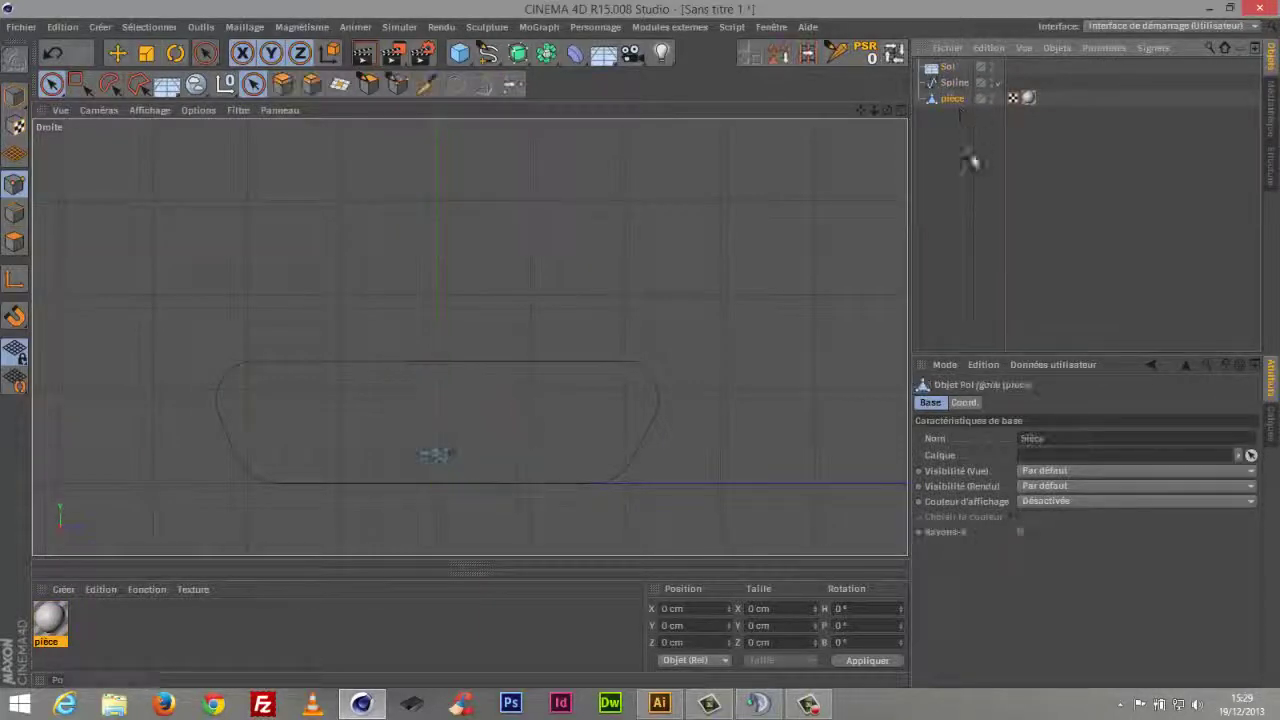
left_click(539, 27)
left_click(566, 131)
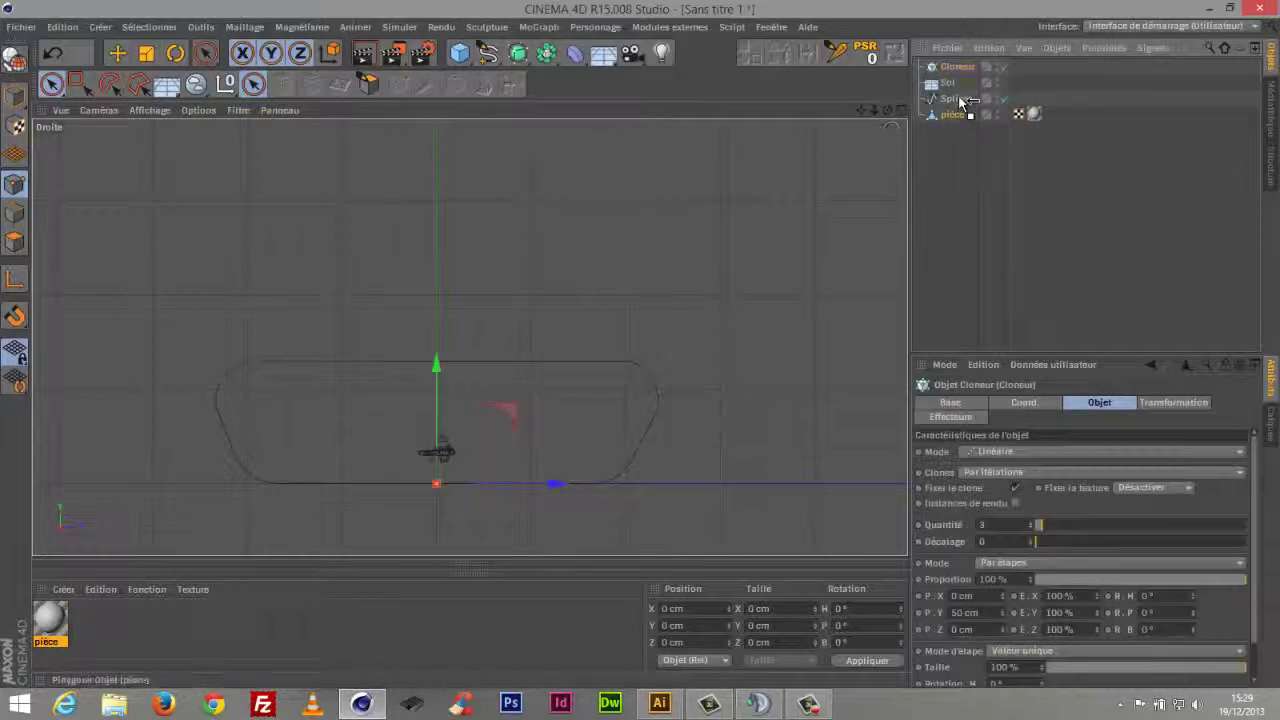
left_click_drag(965, 68, 967, 68)
Rename the Cloner object as chenille
left_click(972, 67)
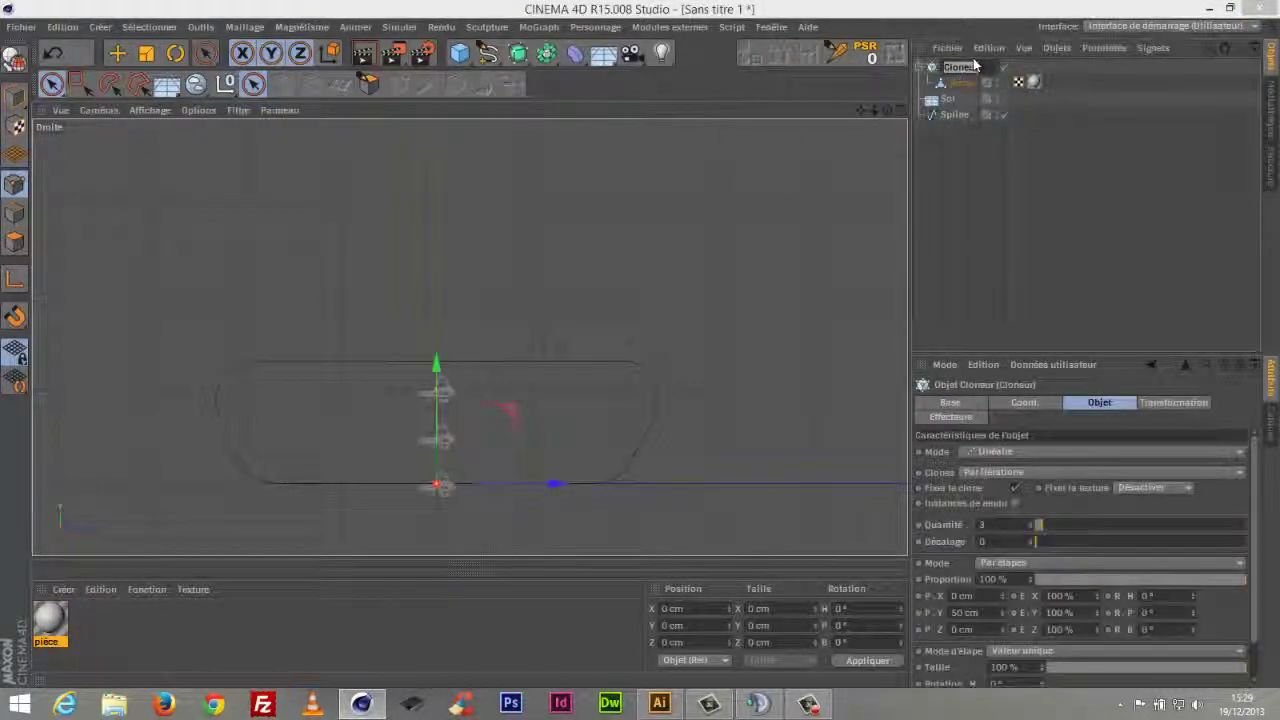
type("chenil")
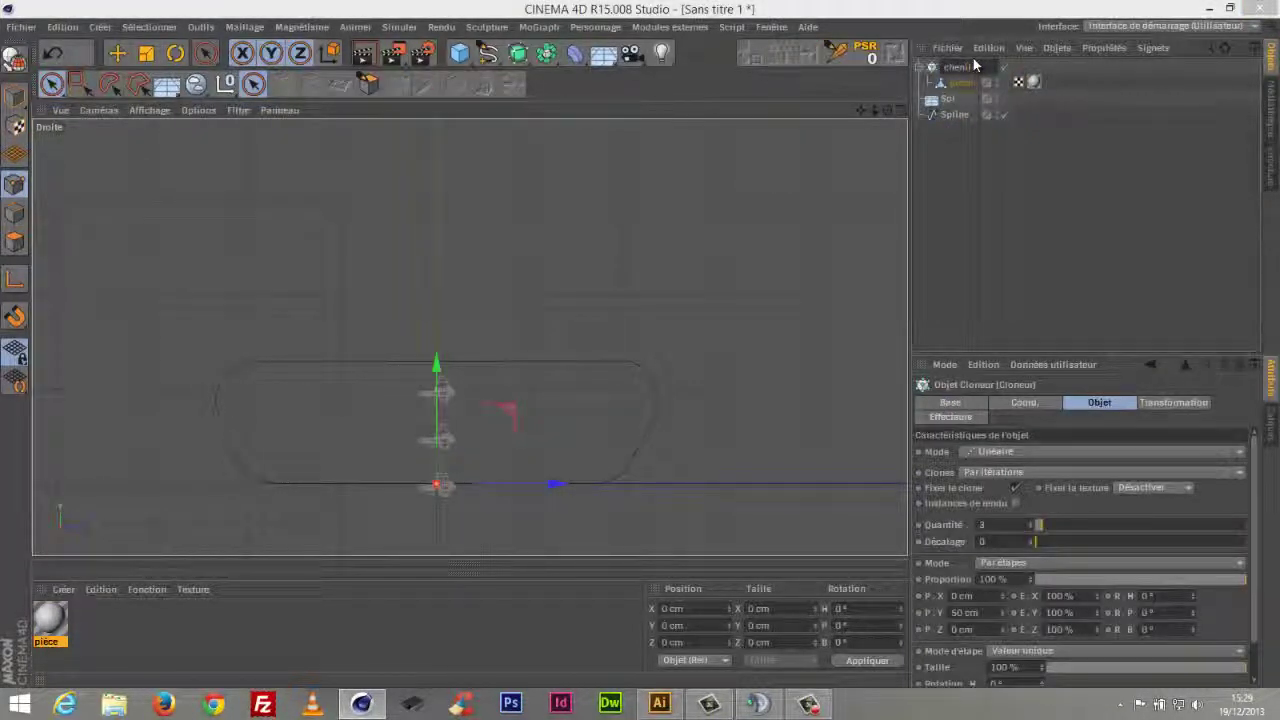
type("le")
key("Return")
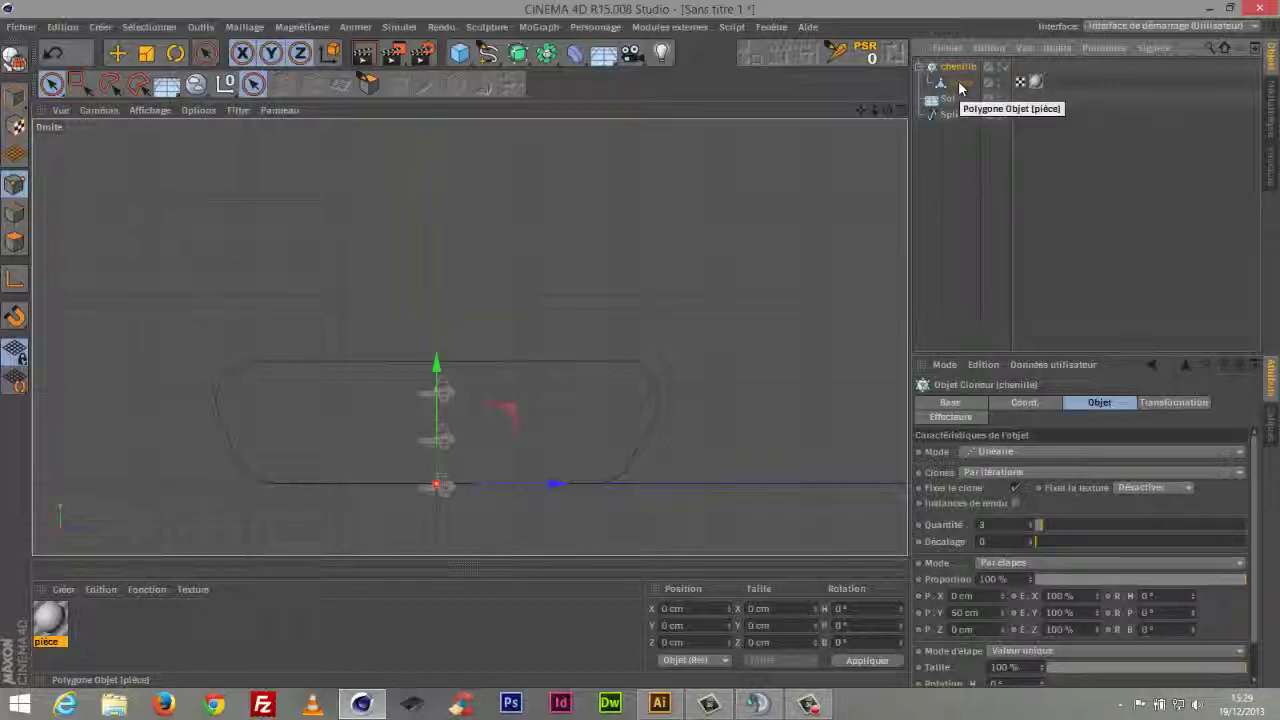
Take the track piece out of the chenille cloner and nest it under a new Symmetry object
left_click_drag(960, 88, 954, 160)
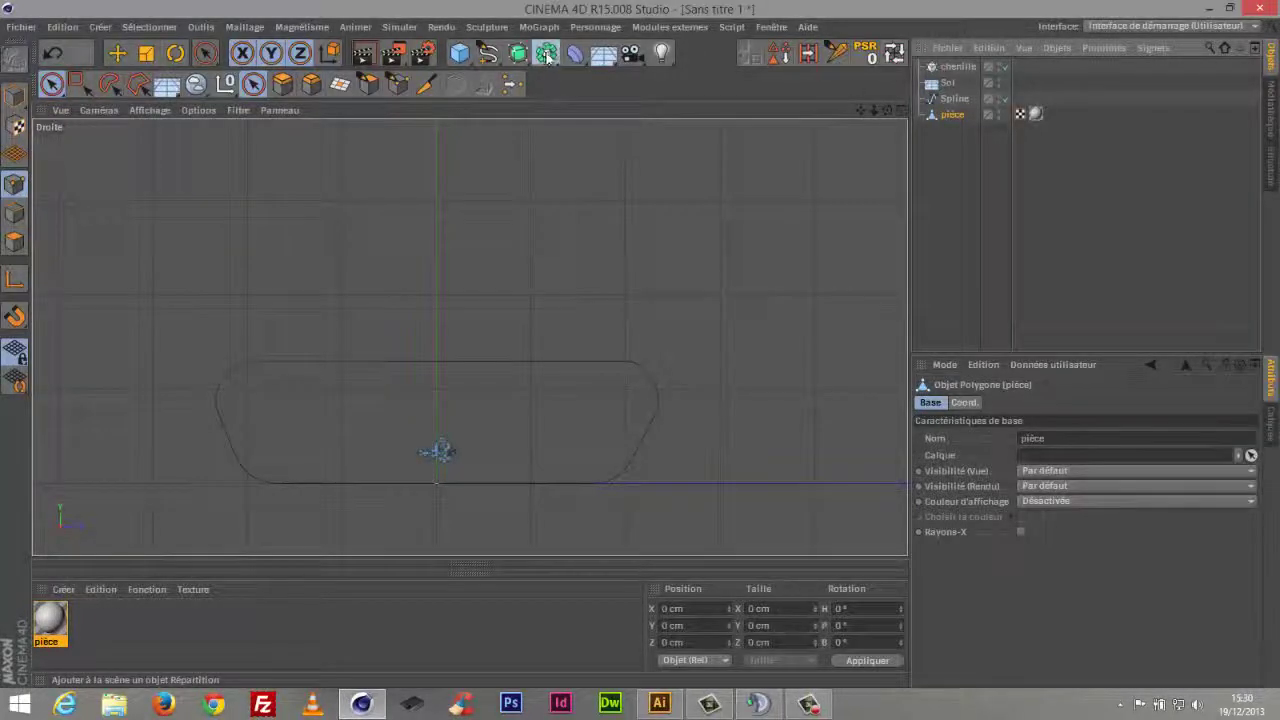
left_click_drag(547, 56, 737, 131)
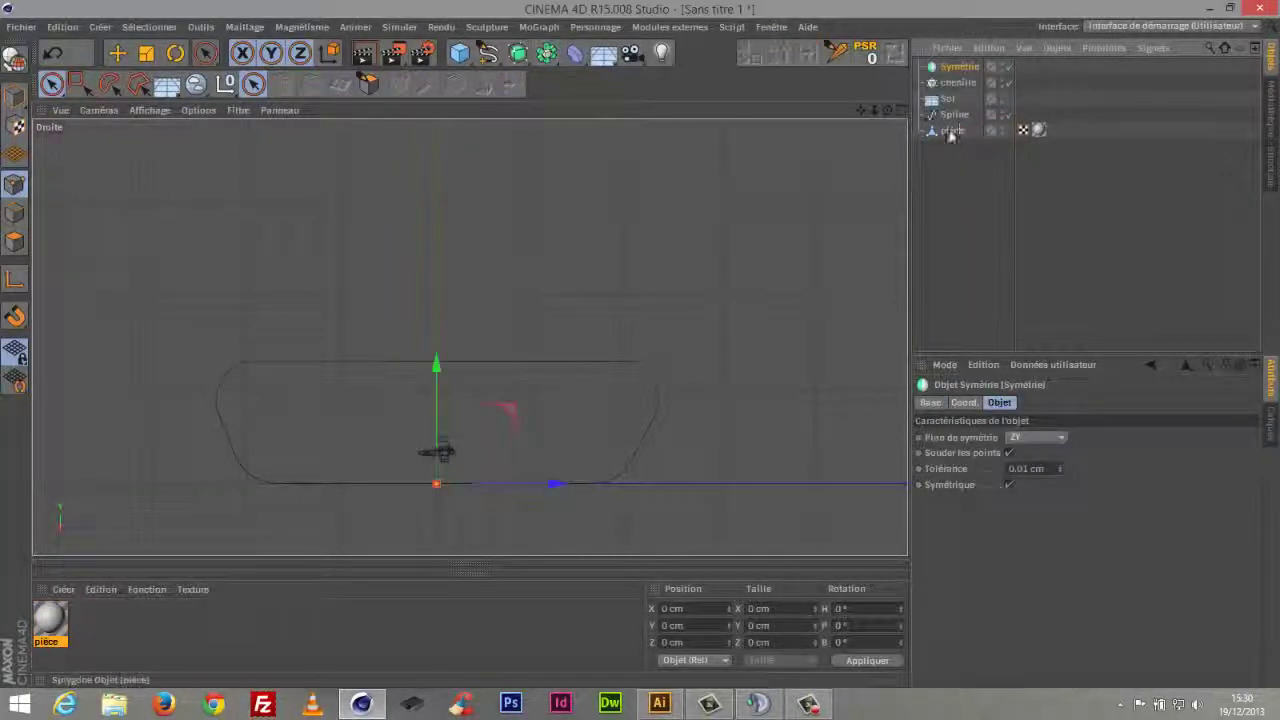
left_click(953, 132)
left_click_drag(957, 78, 958, 70)
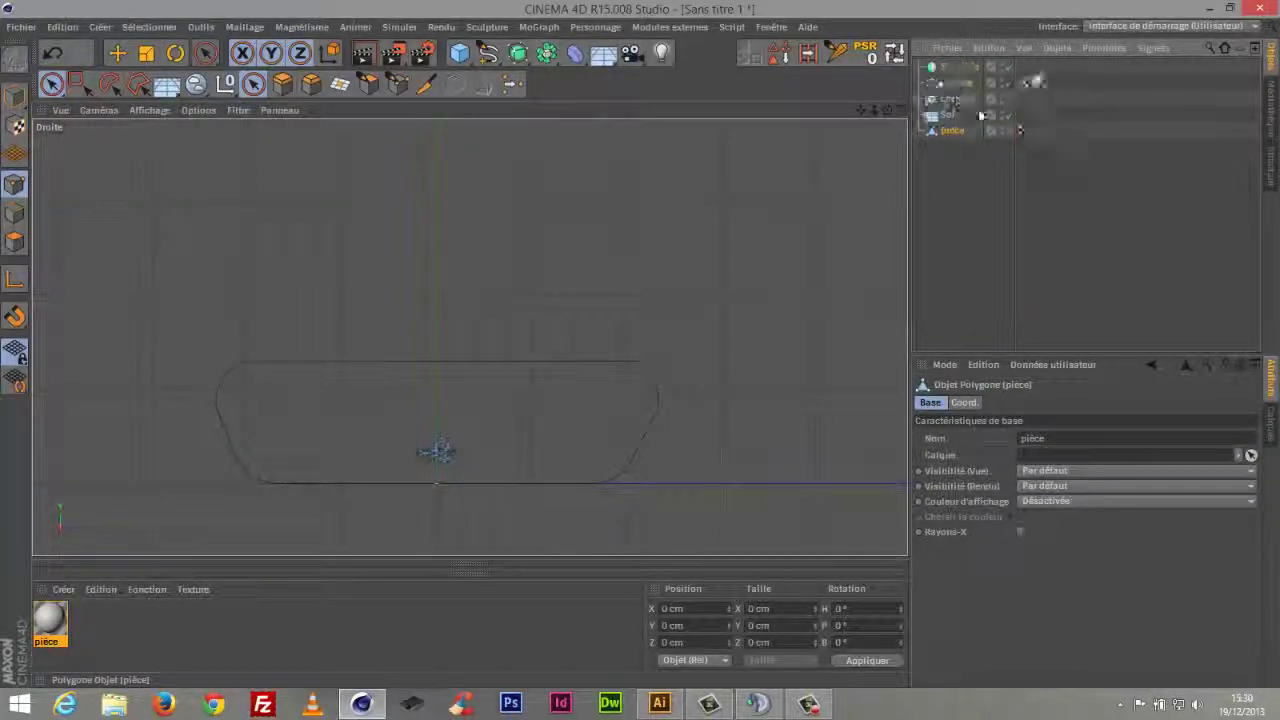
In the perspective view, move the track piece along X to about 83.5 cm to separate it from its mirrored copy
left_click(901, 111)
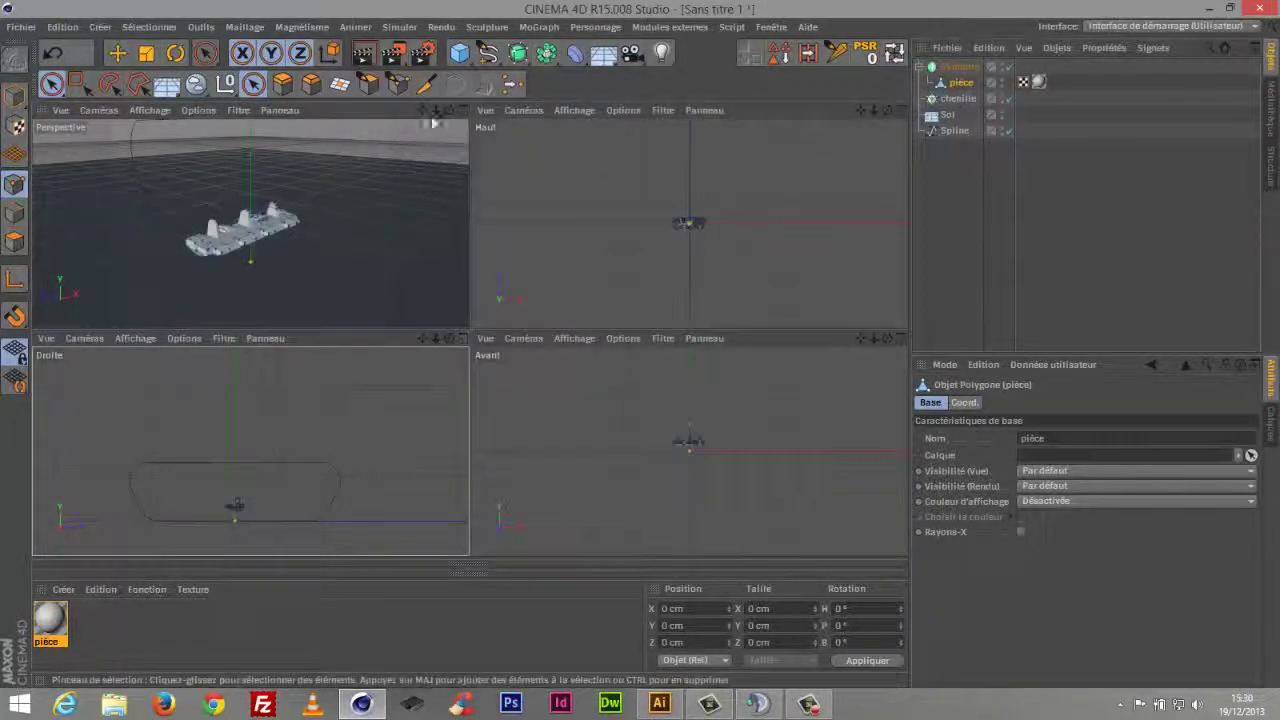
left_click(459, 110)
left_click(8, 94)
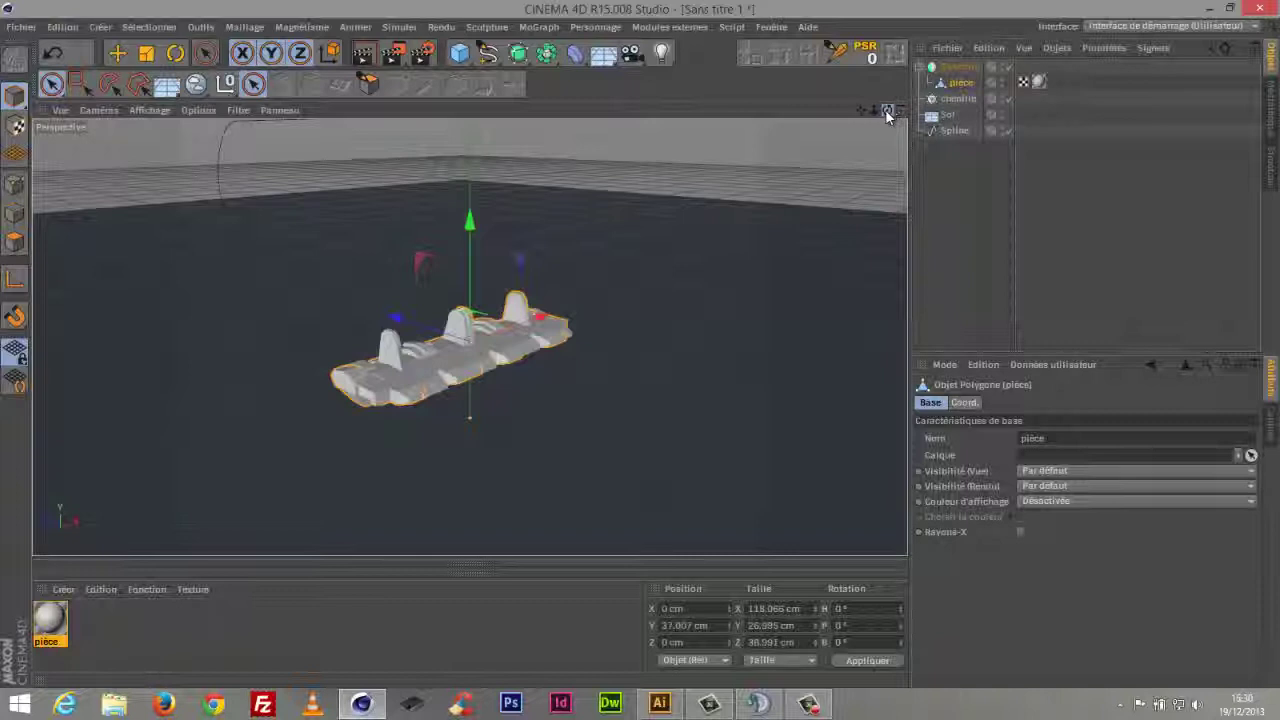
left_click_drag(887, 116, 791, 151)
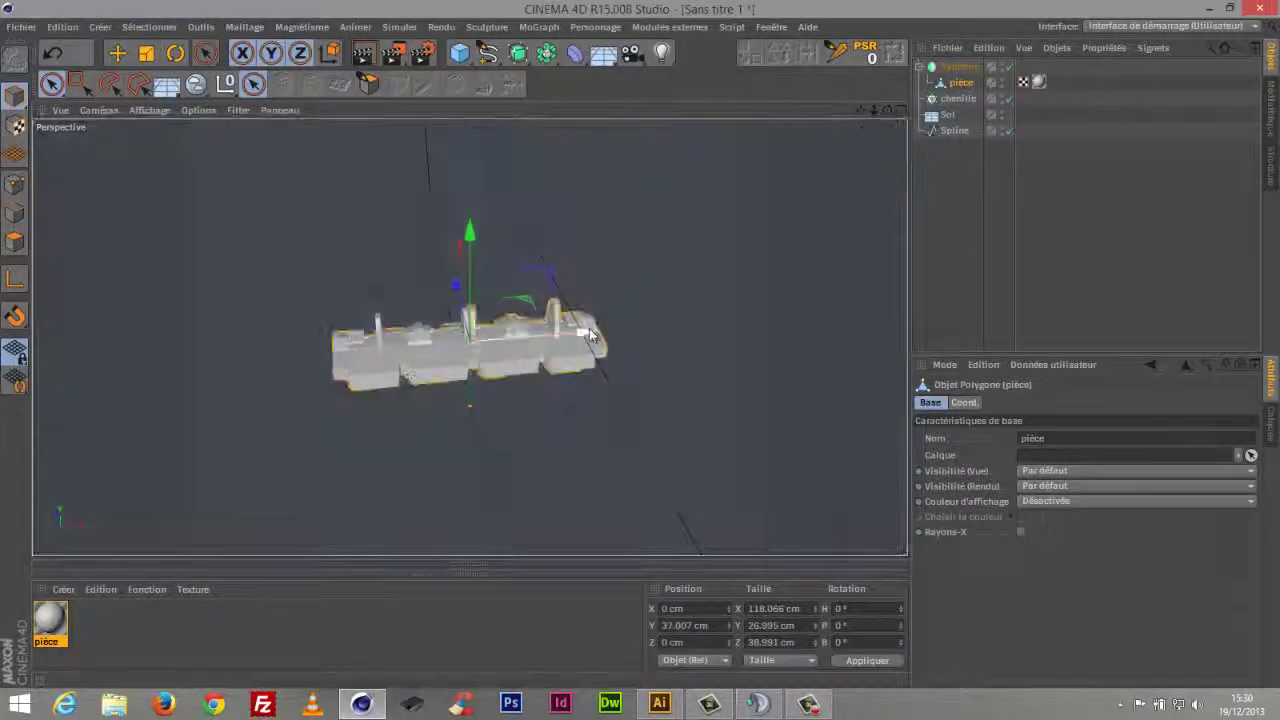
left_click_drag(600, 322, 766, 332)
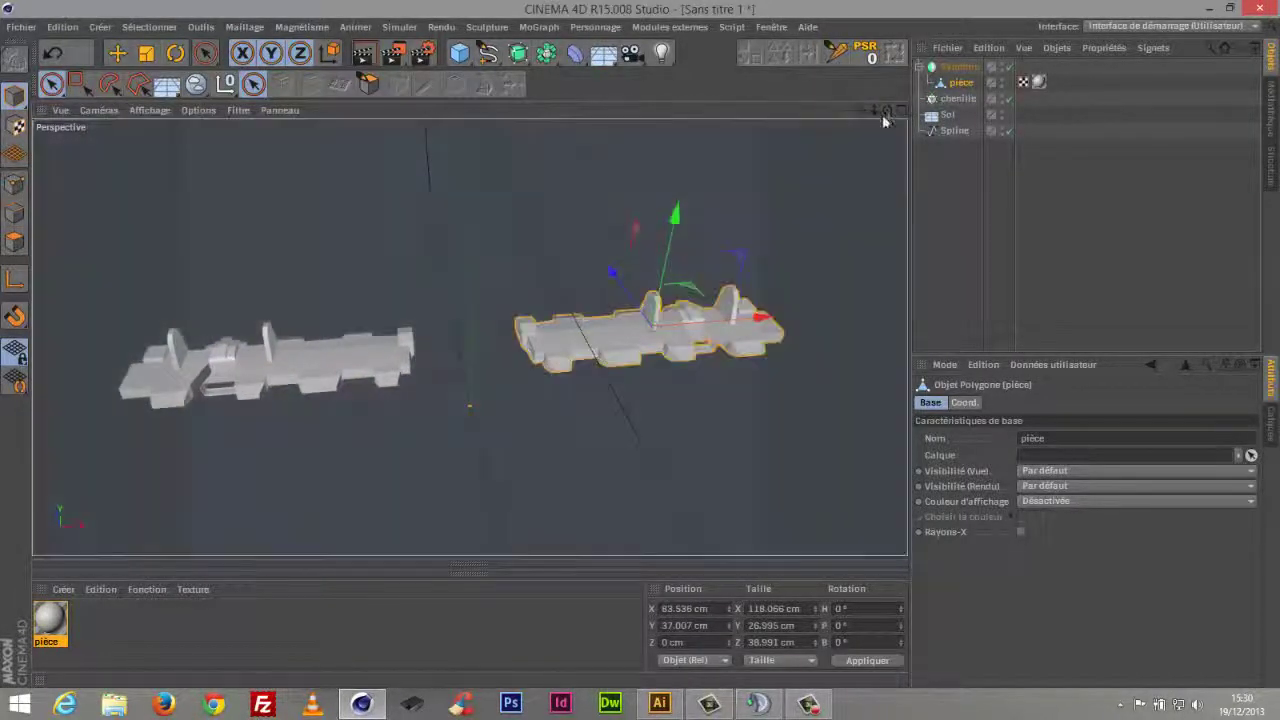
left_click_drag(886, 113, 757, 251)
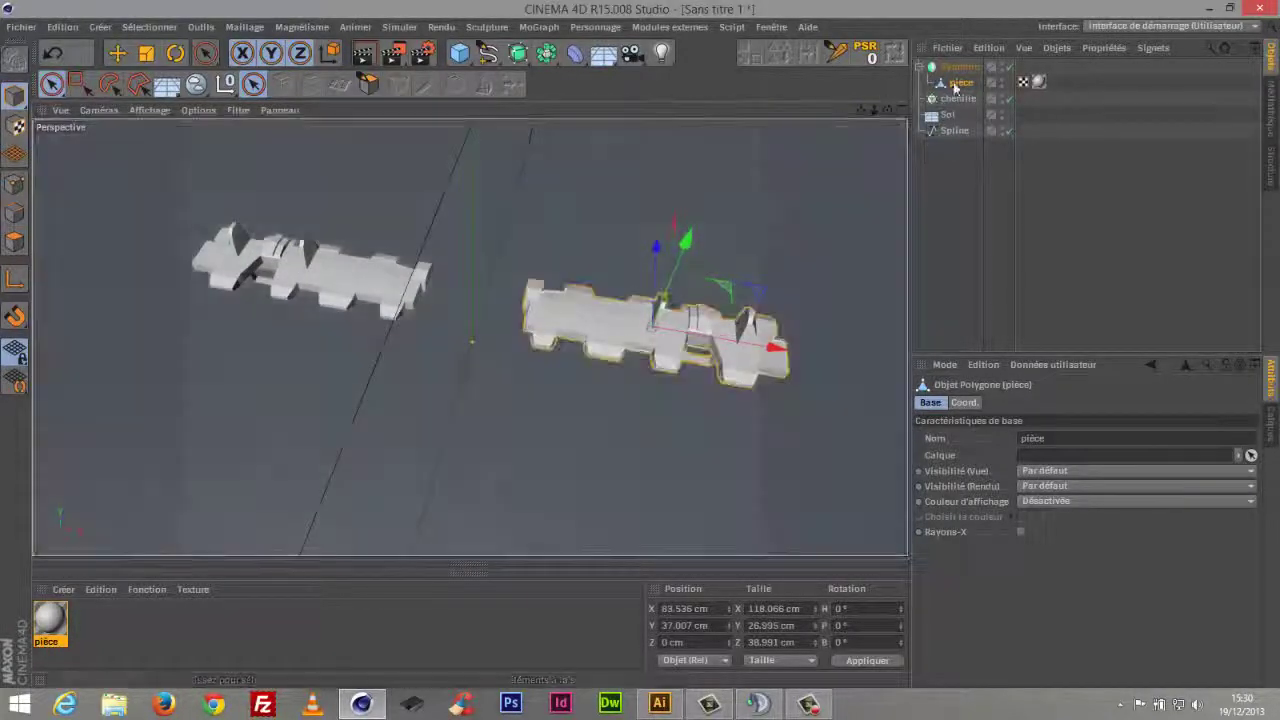
Take the track piece out of the Symmetry object, nest it back inside and make the Symmetry object editable
left_click_drag(960, 82, 981, 178)
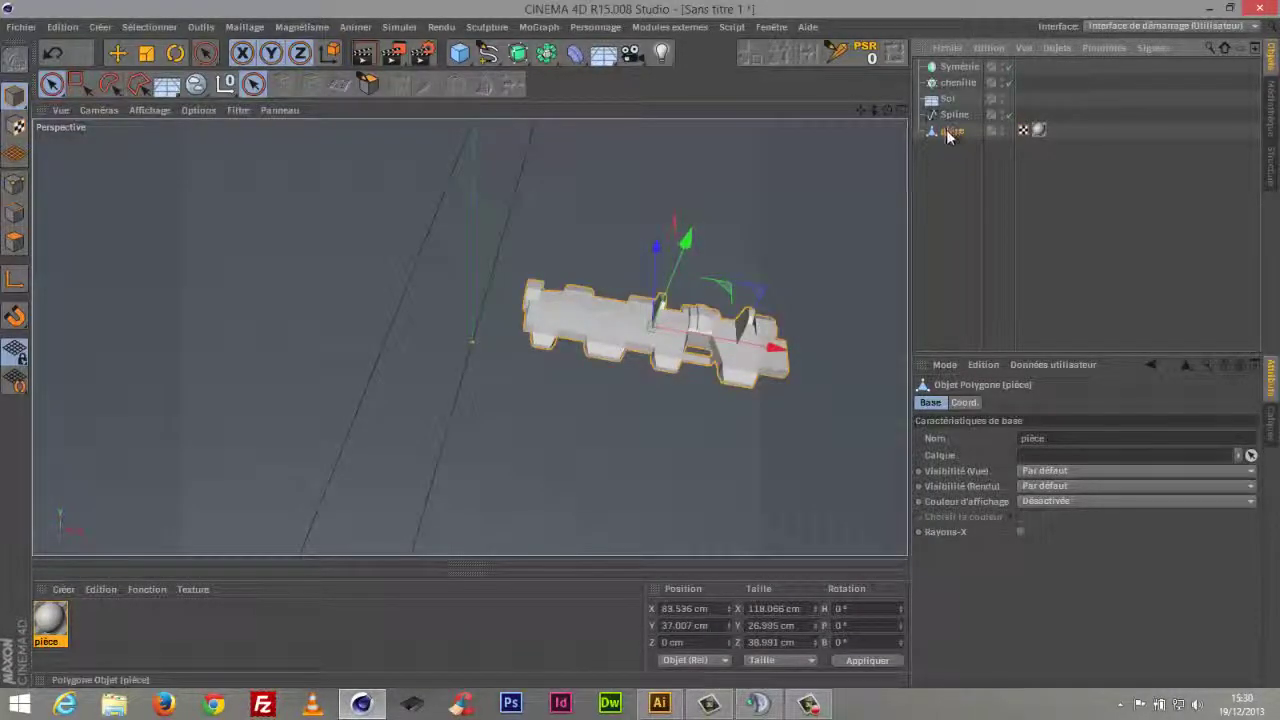
left_click_drag(958, 72, 960, 70)
left_click(957, 68)
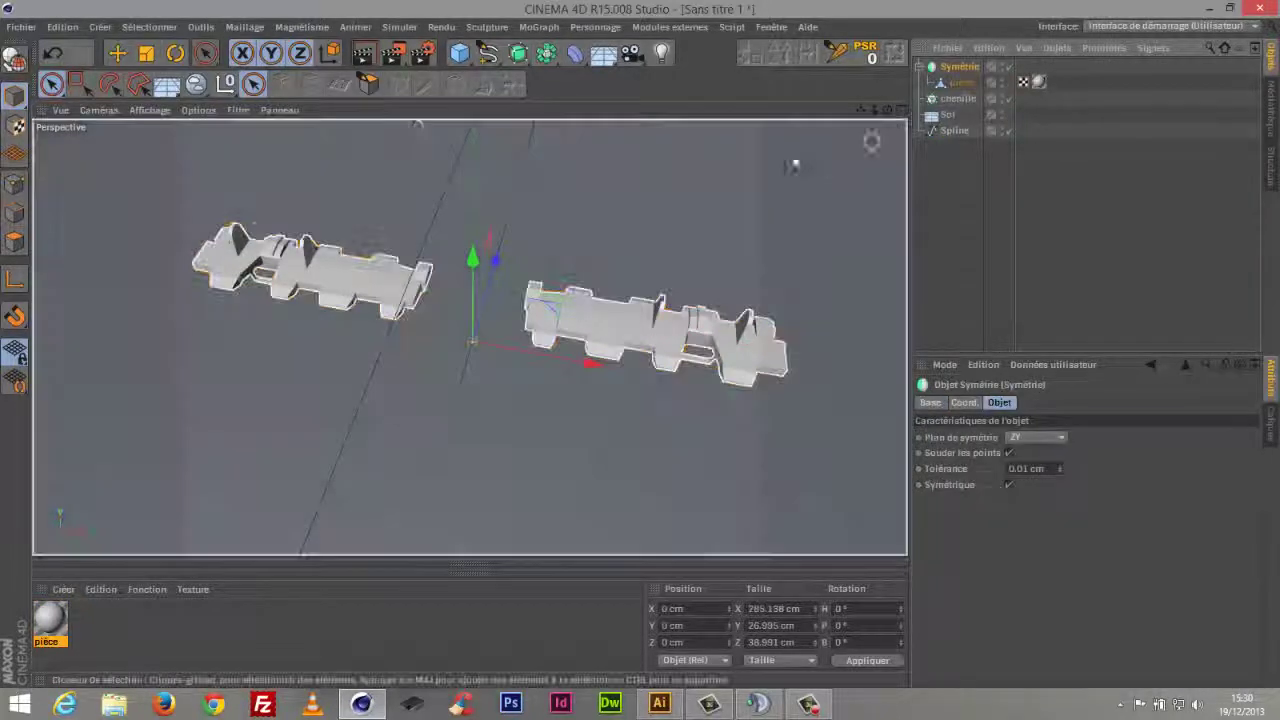
left_click(16, 61)
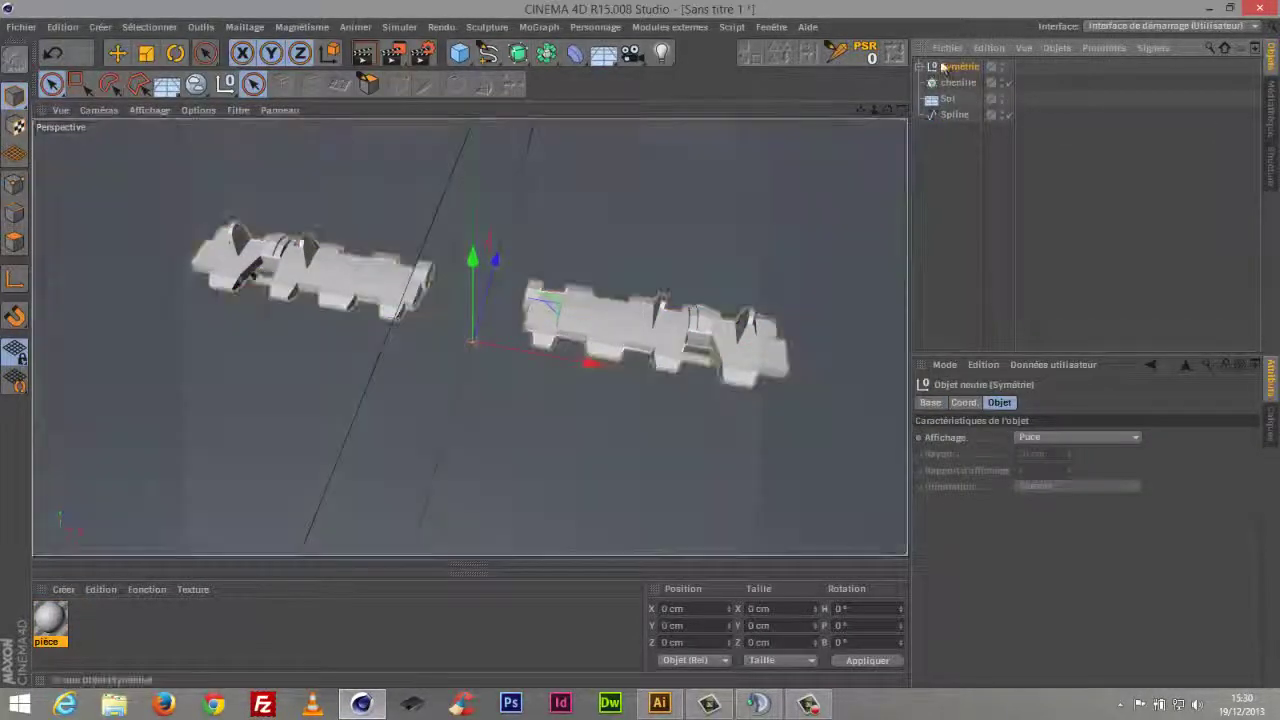
Take the track piece out of the converted Symmetry null and delete the empty null
left_click(960, 83)
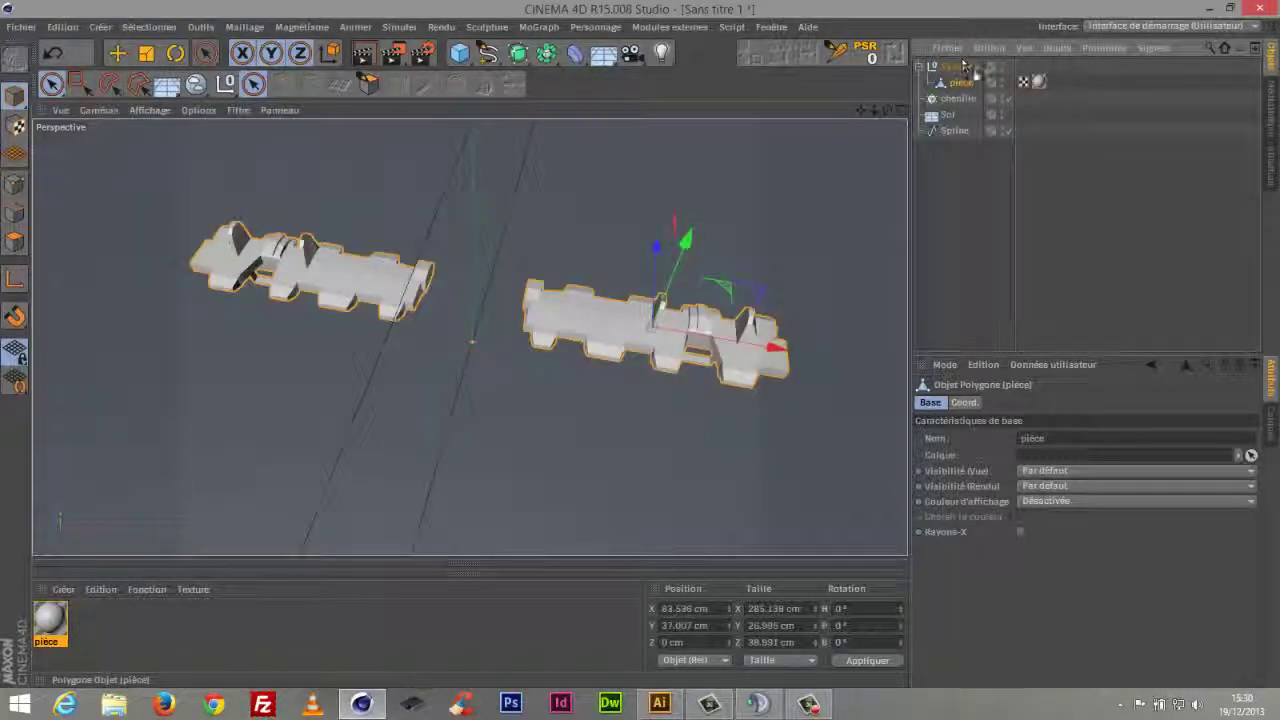
left_click_drag(968, 72, 966, 62)
left_click(966, 83)
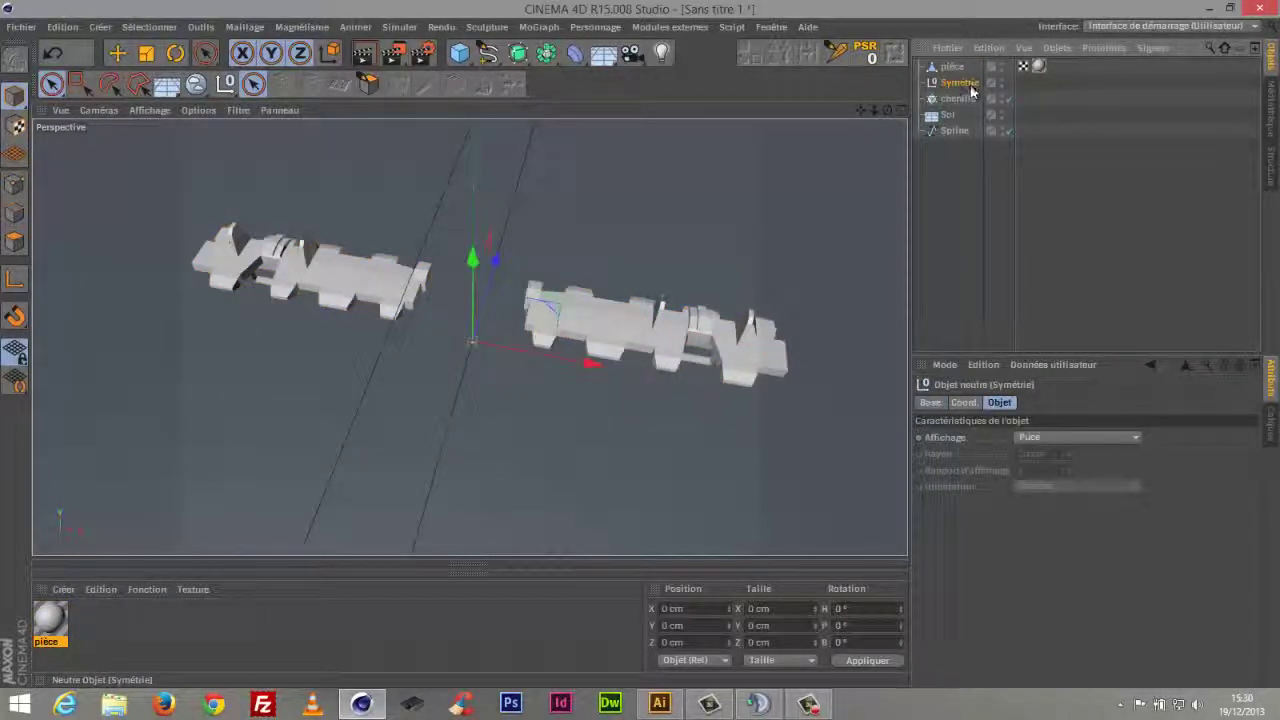
key("Delete")
Select all points of the right-hand track half, hidden ones included, split them into a new object and delete them from the original
left_click(954, 68)
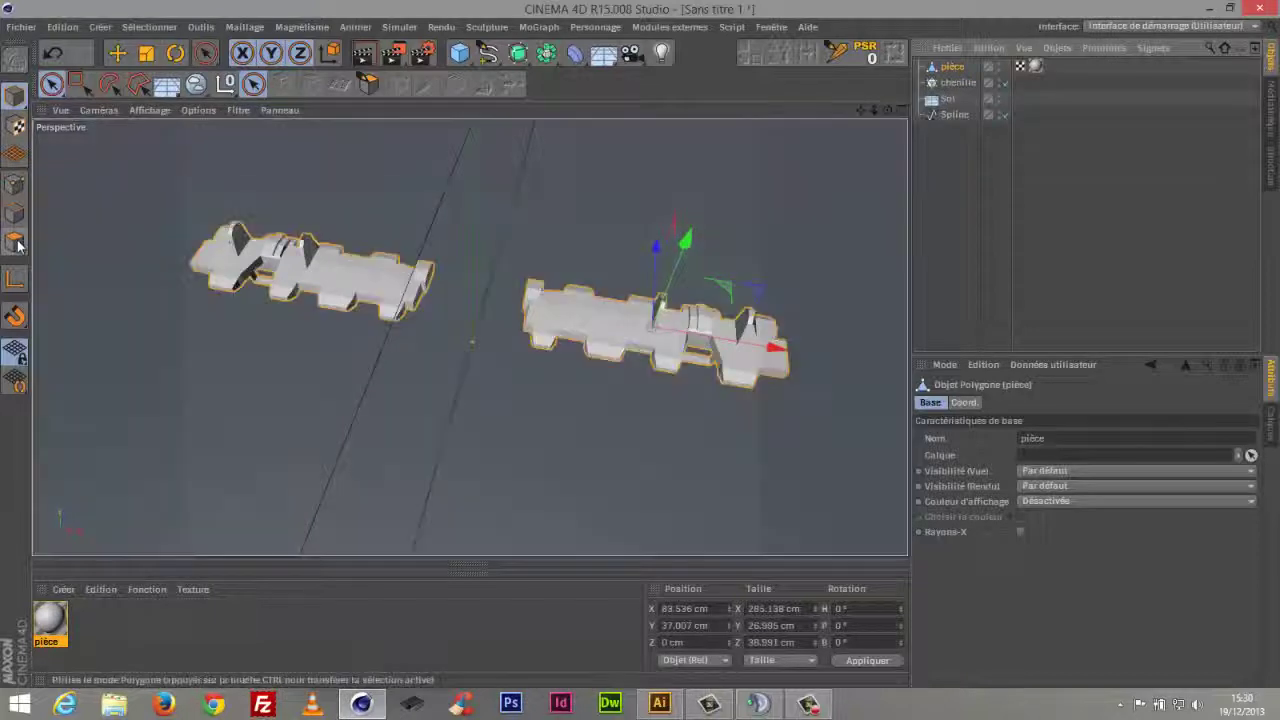
left_click(14, 241)
left_click(15, 186)
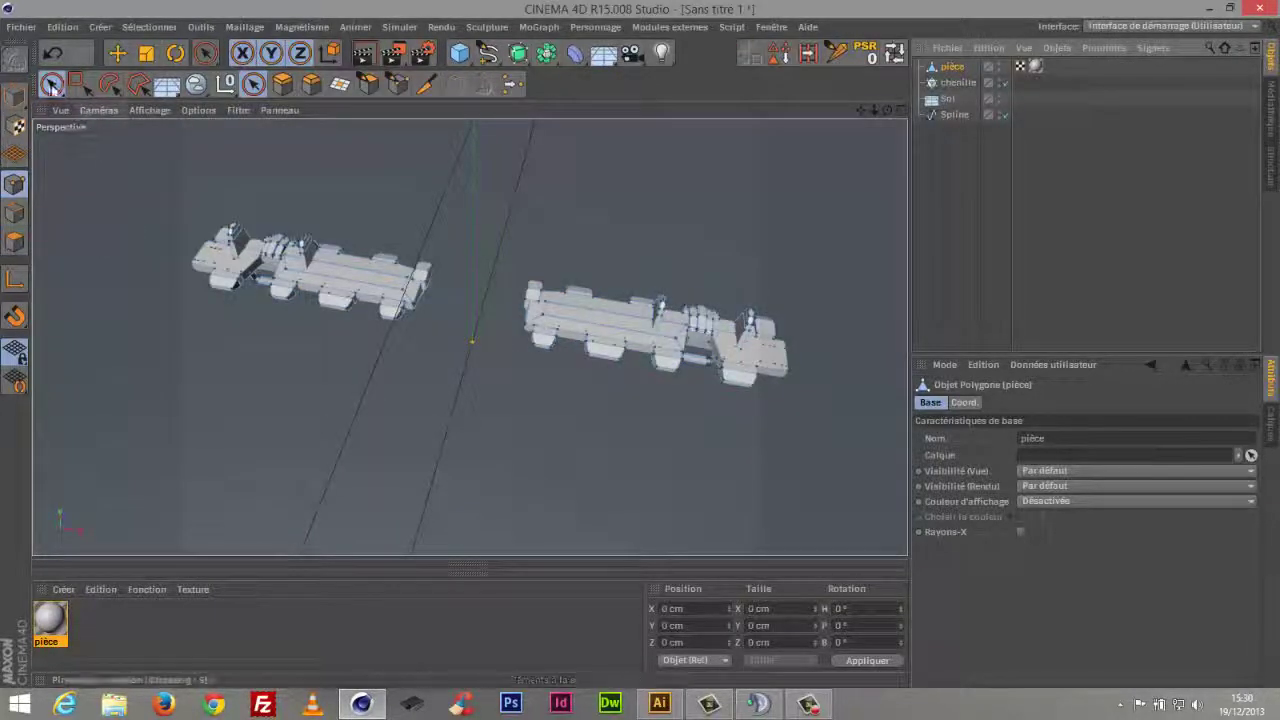
left_click(80, 85)
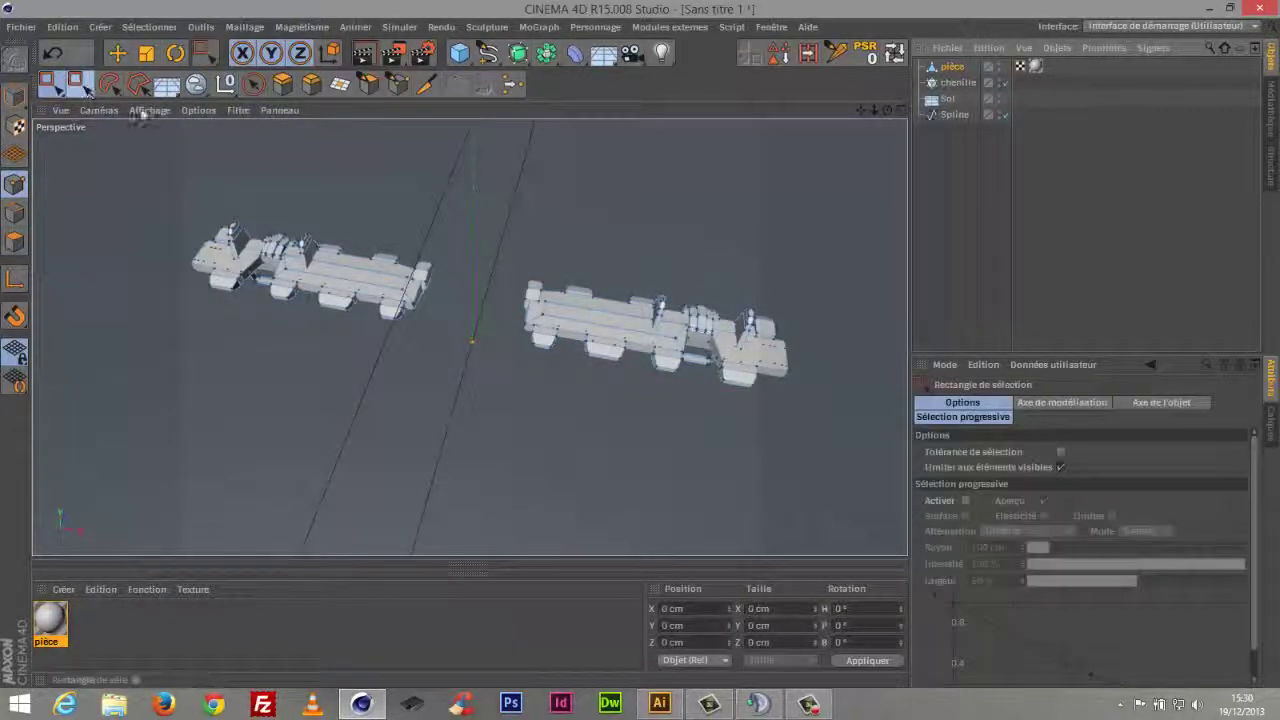
left_click(1061, 467)
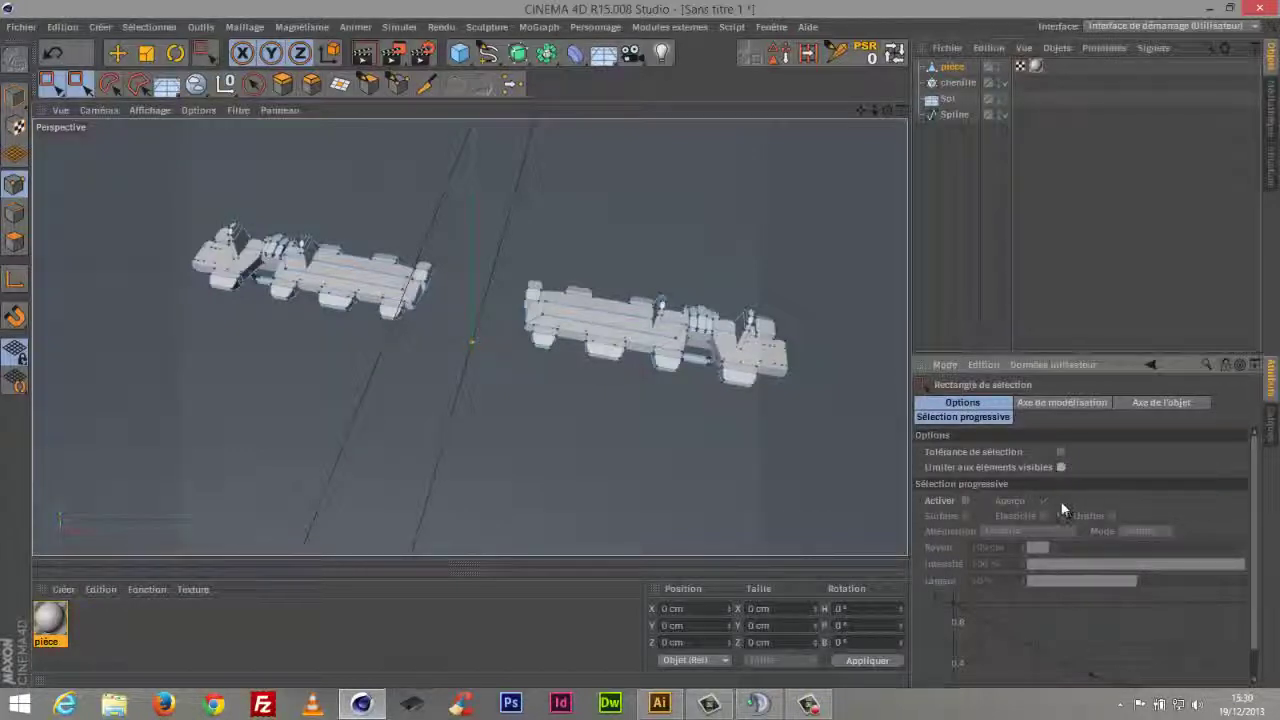
left_click_drag(488, 251, 868, 466)
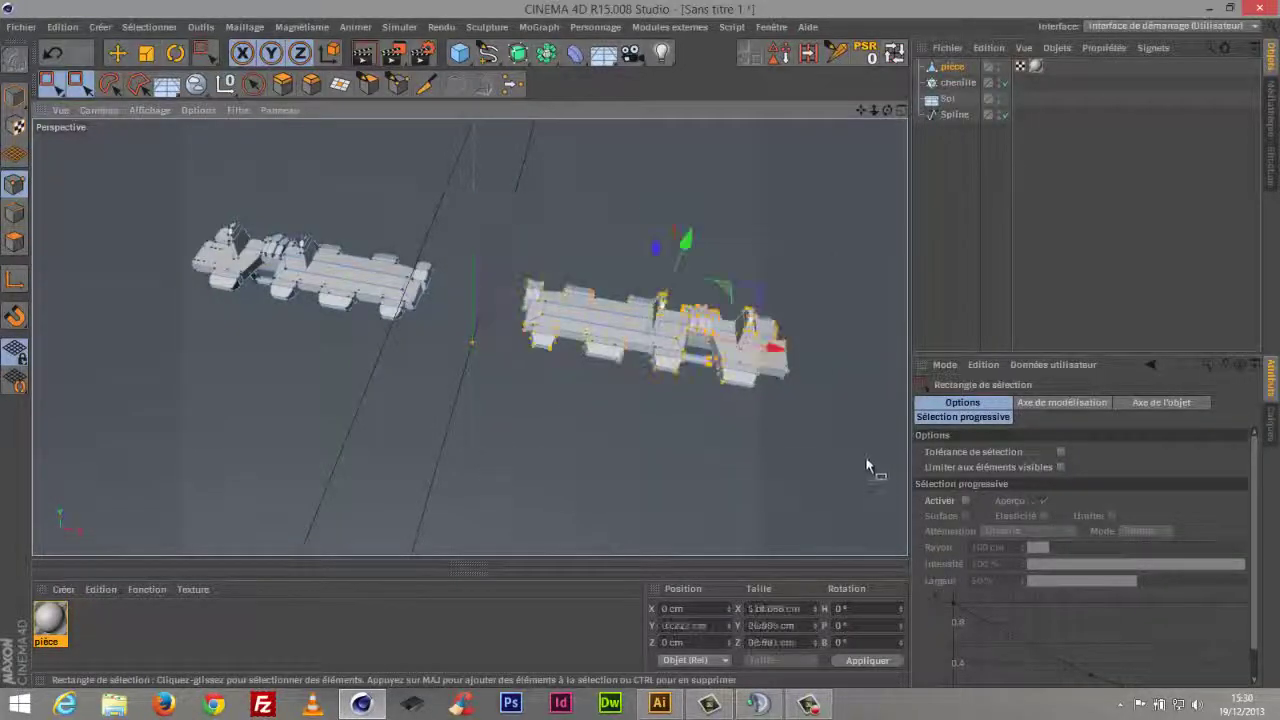
right_click(776, 206)
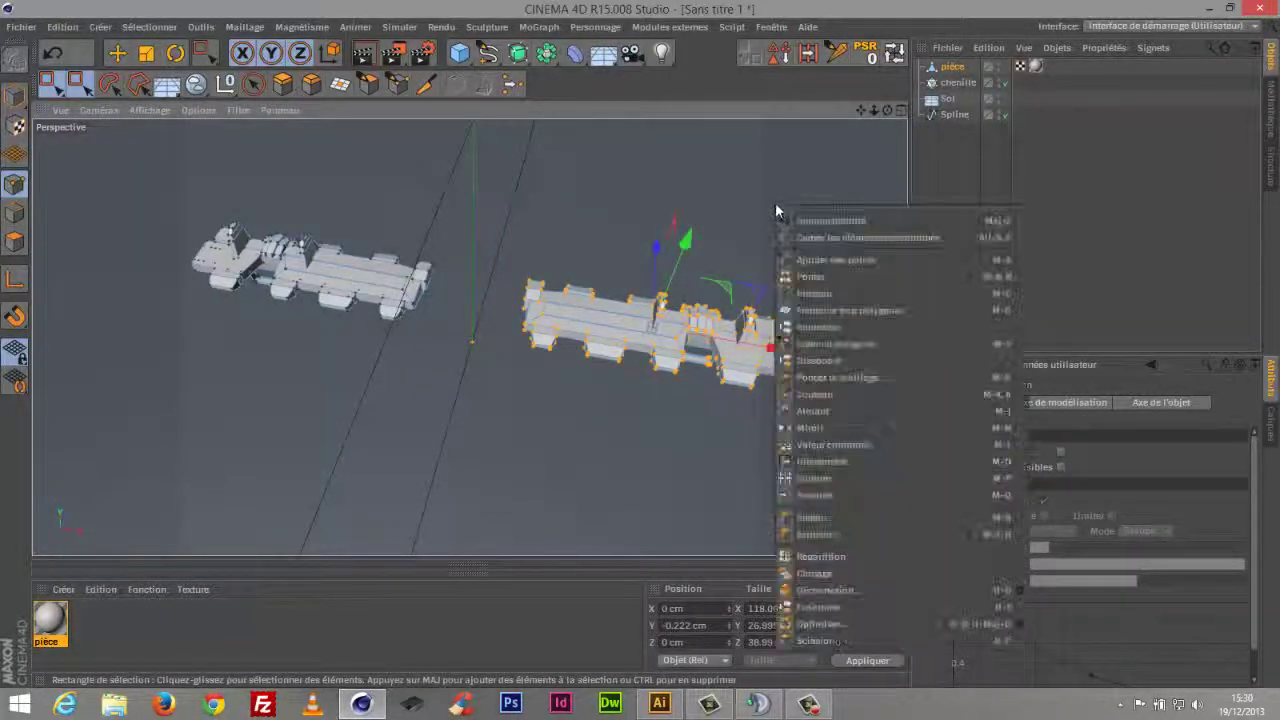
left_click(813, 640)
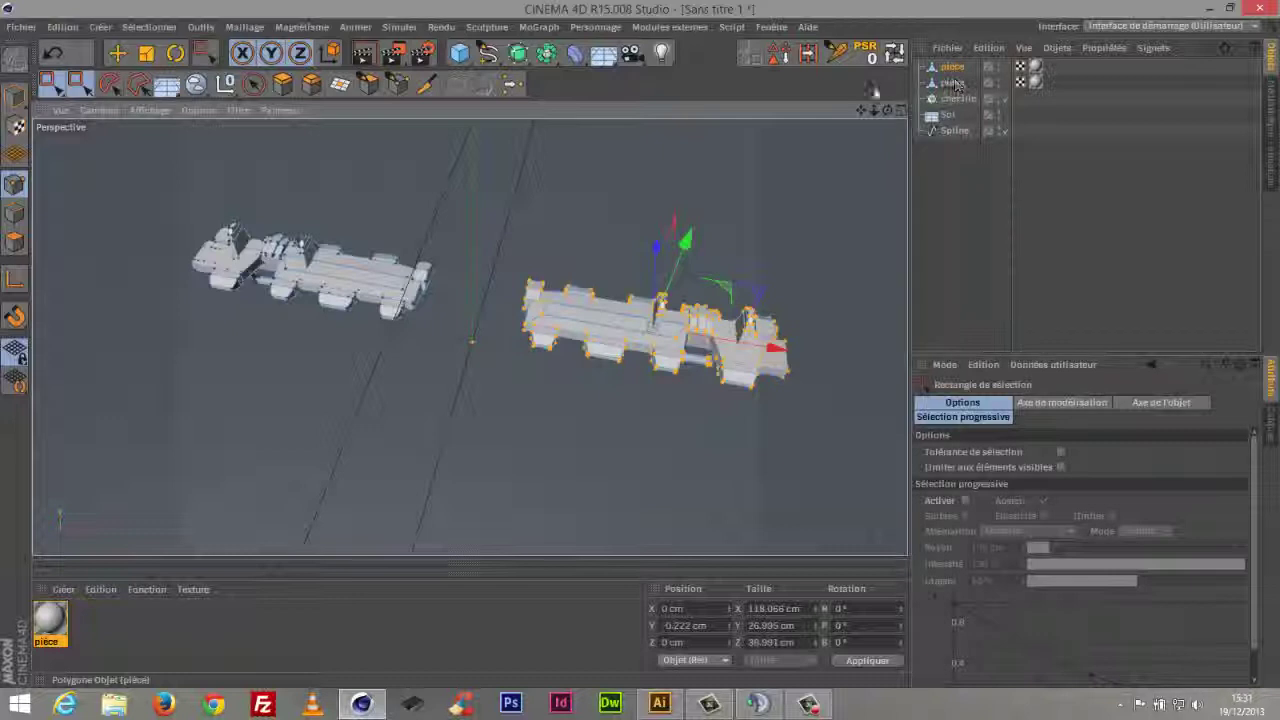
left_click(822, 238)
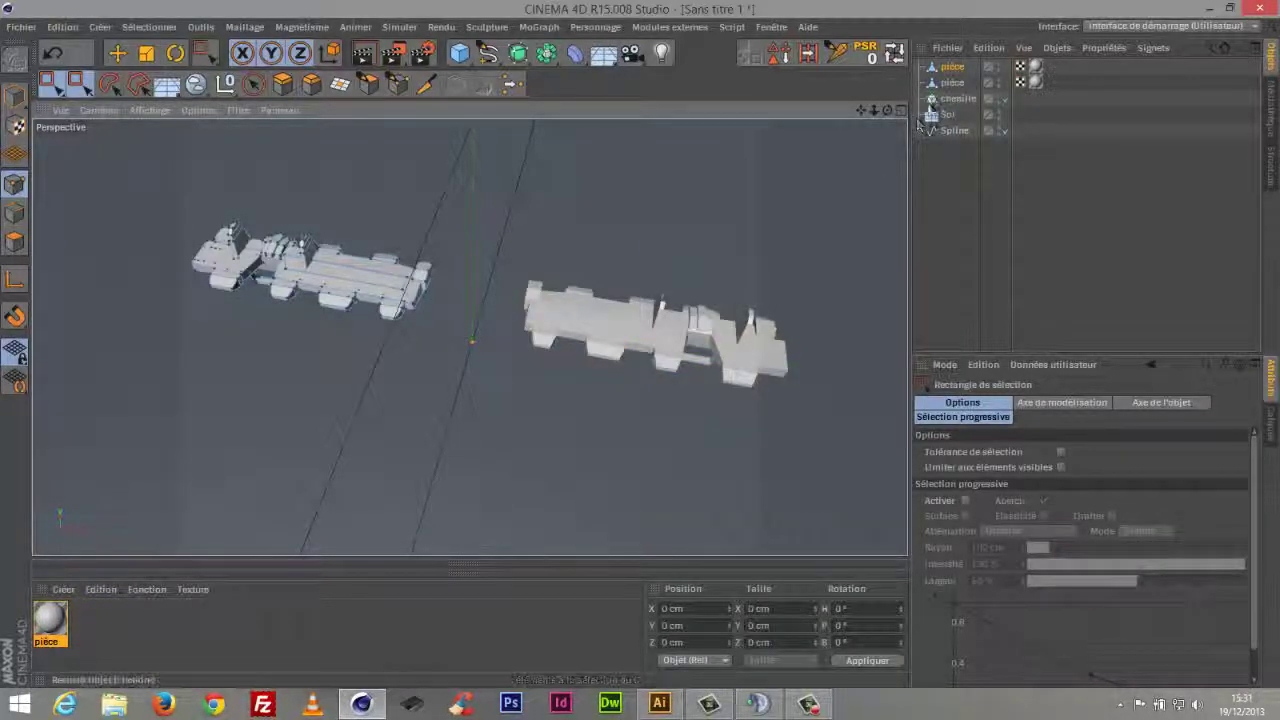
Move the newly split track piece as a whole object along Z to about -63 cm
left_click(952, 83)
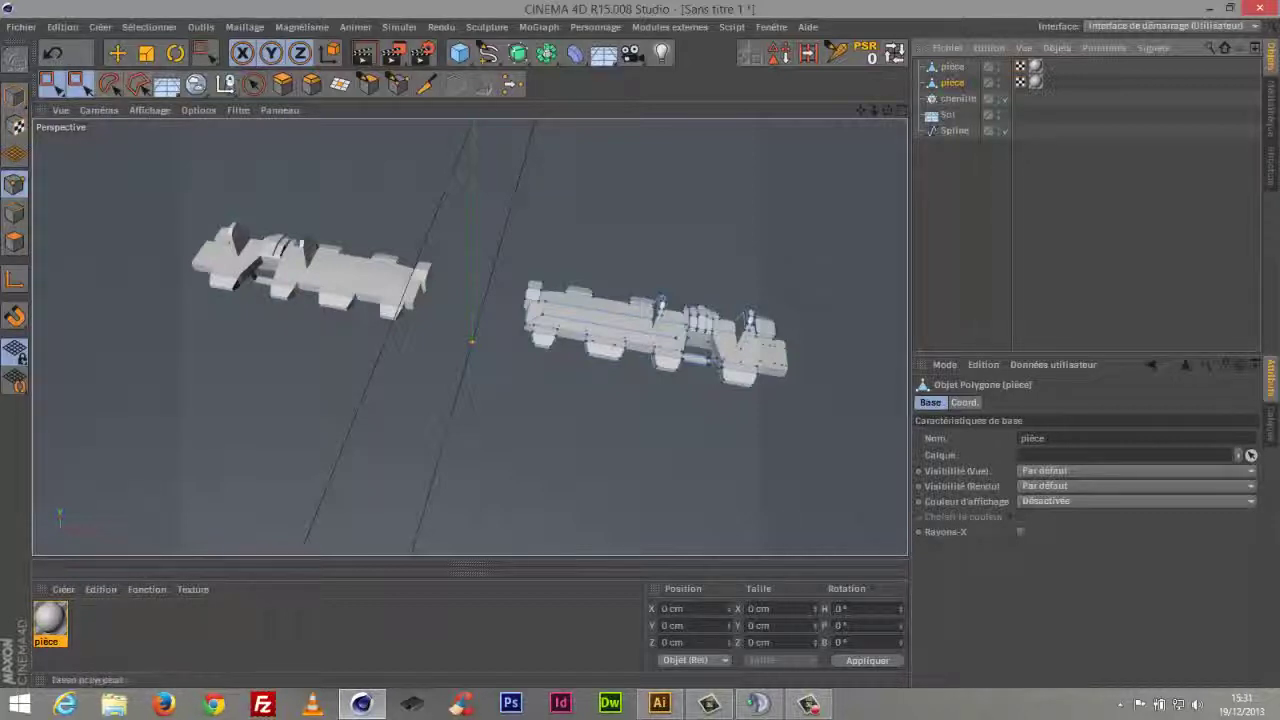
left_click(253, 84)
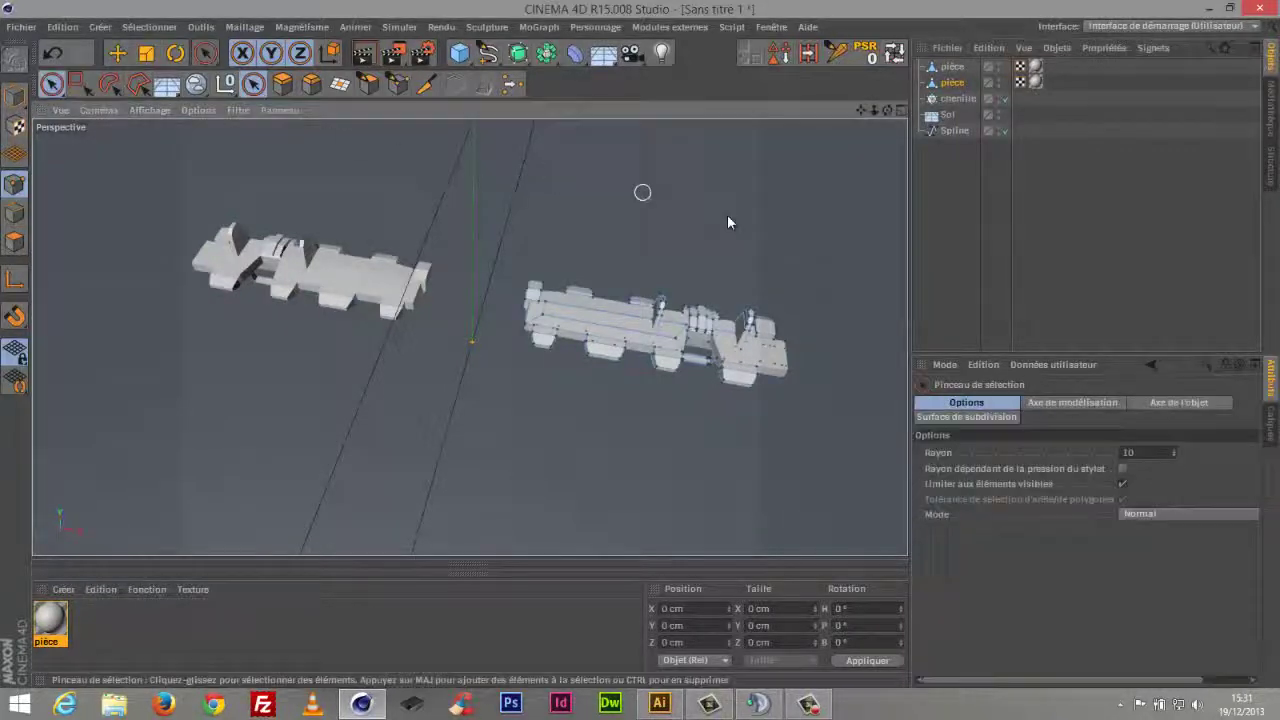
left_click(958, 85)
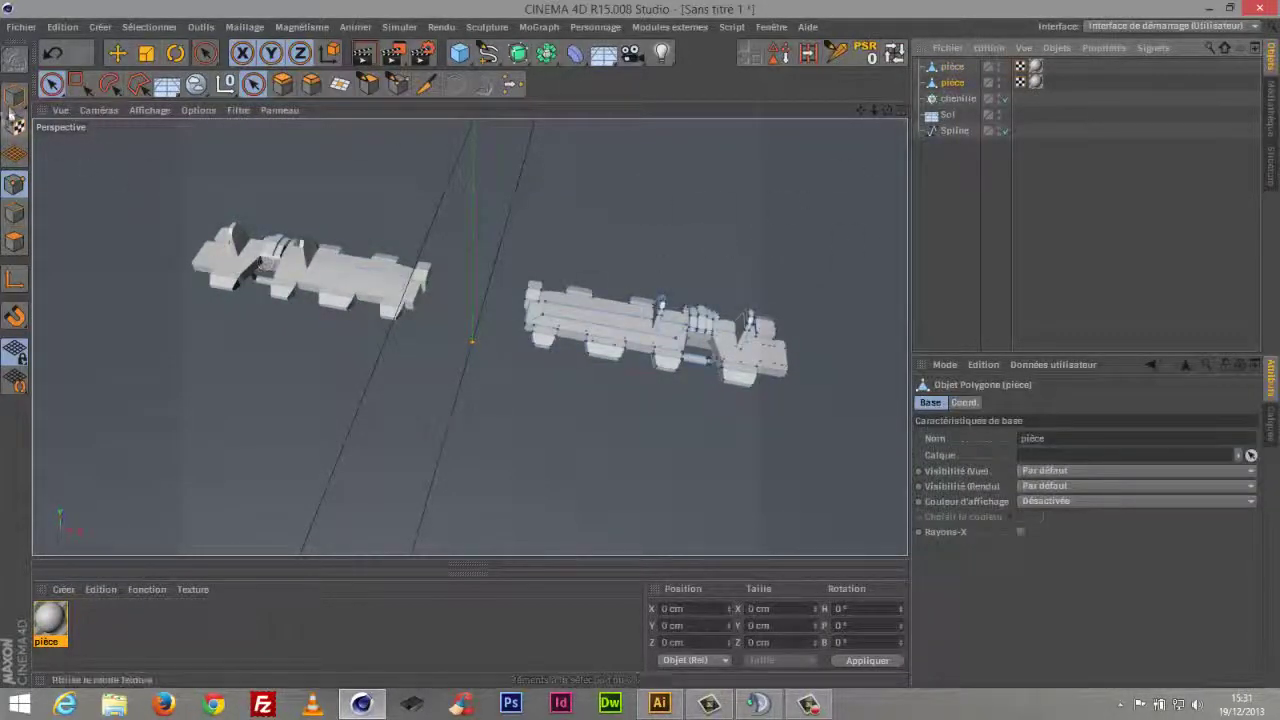
left_click(14, 95)
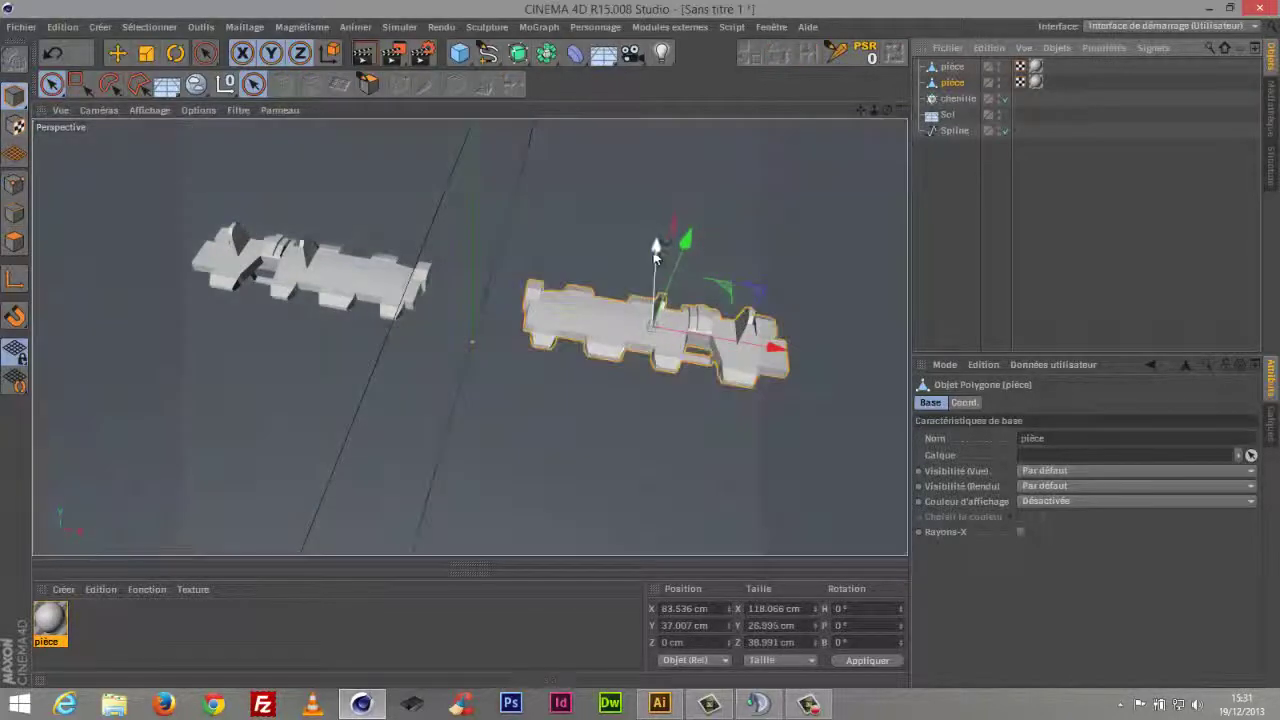
left_click_drag(655, 246, 649, 354)
Move the mirrored track piece along Z to about 9.7 cm and centre its axis on its own geometry
left_click(954, 68)
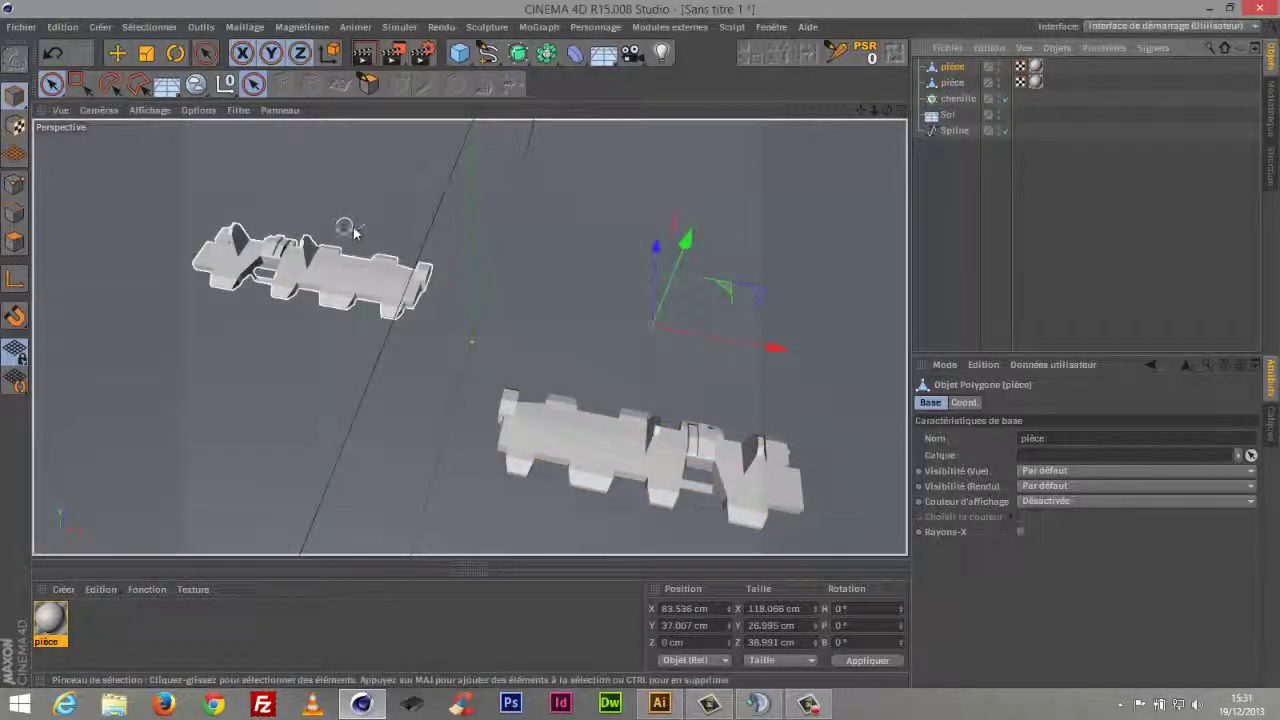
left_click_drag(655, 247, 663, 194)
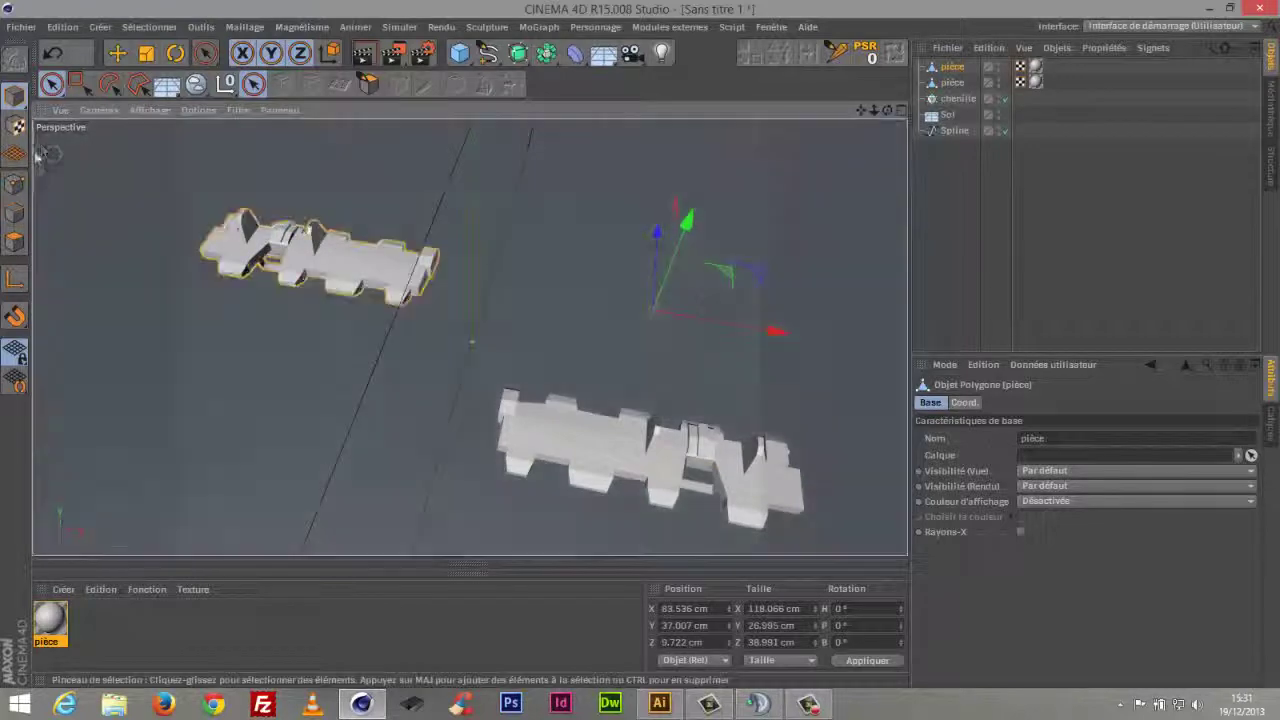
left_click(264, 30)
mouse_move(300, 180)
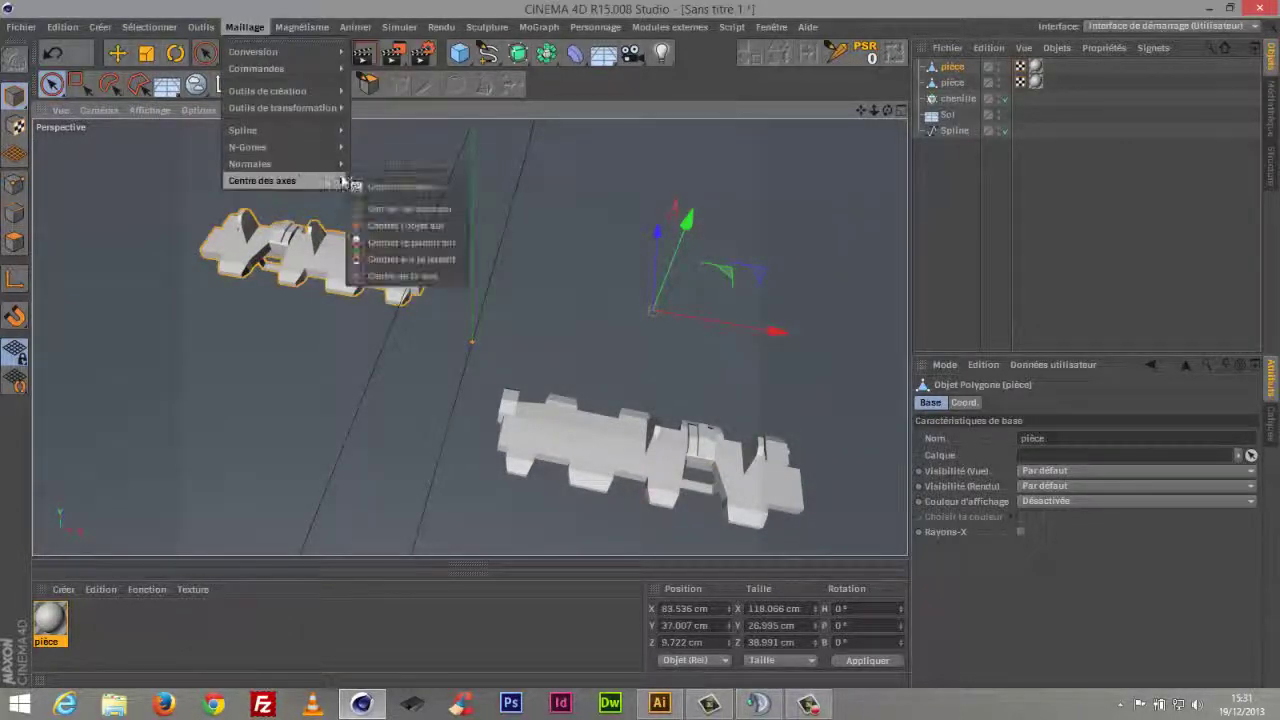
left_click(383, 214)
mouse_move(355, 180)
left_mouse_down()
mouse_move(263, 343)
mouse_move(348, 190)
left_mouse_up()
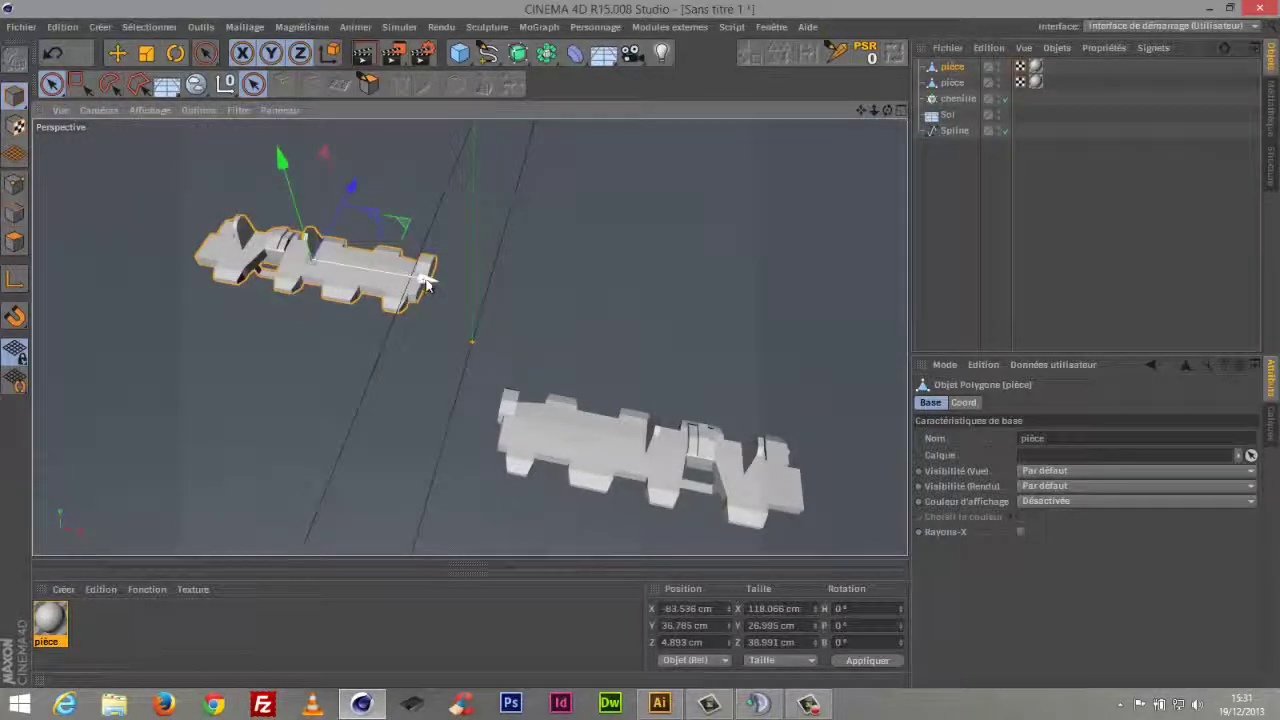
Move the mirrored track piece along X to about 90 cm to compare it side by side with the other piece
left_click_drag(426, 284, 790, 332)
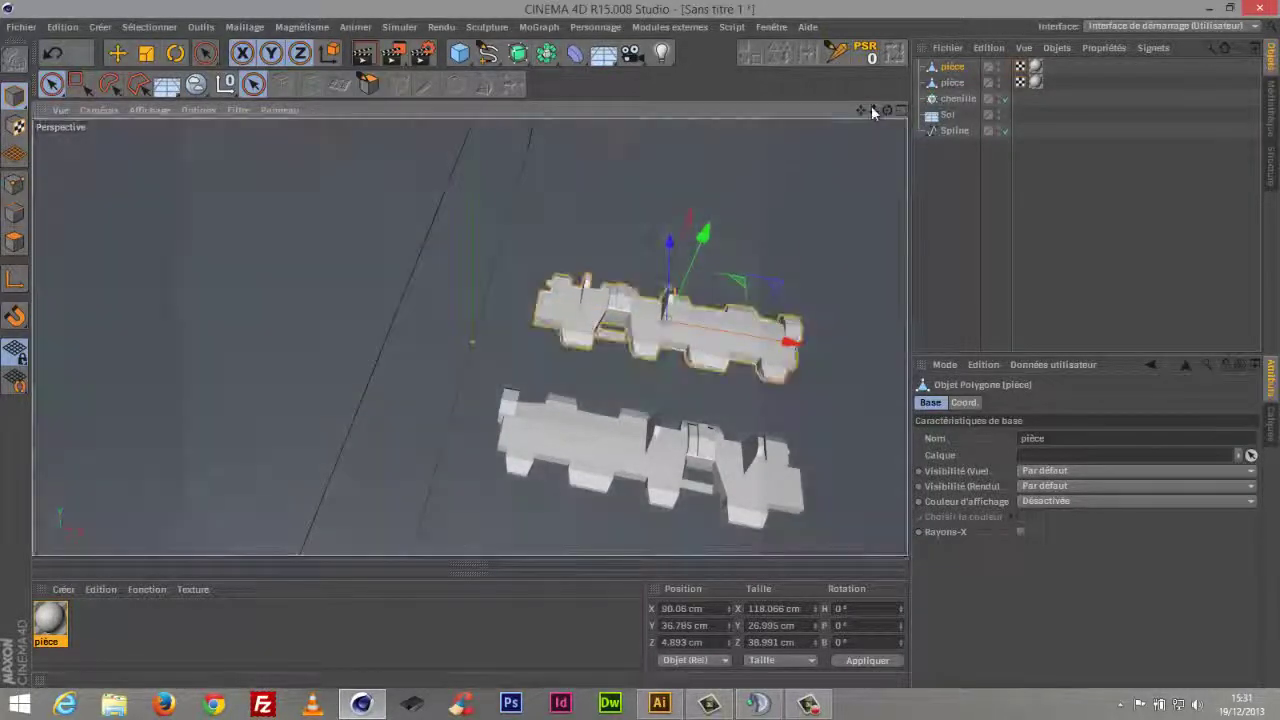
left_click_drag(861, 110, 752, 98)
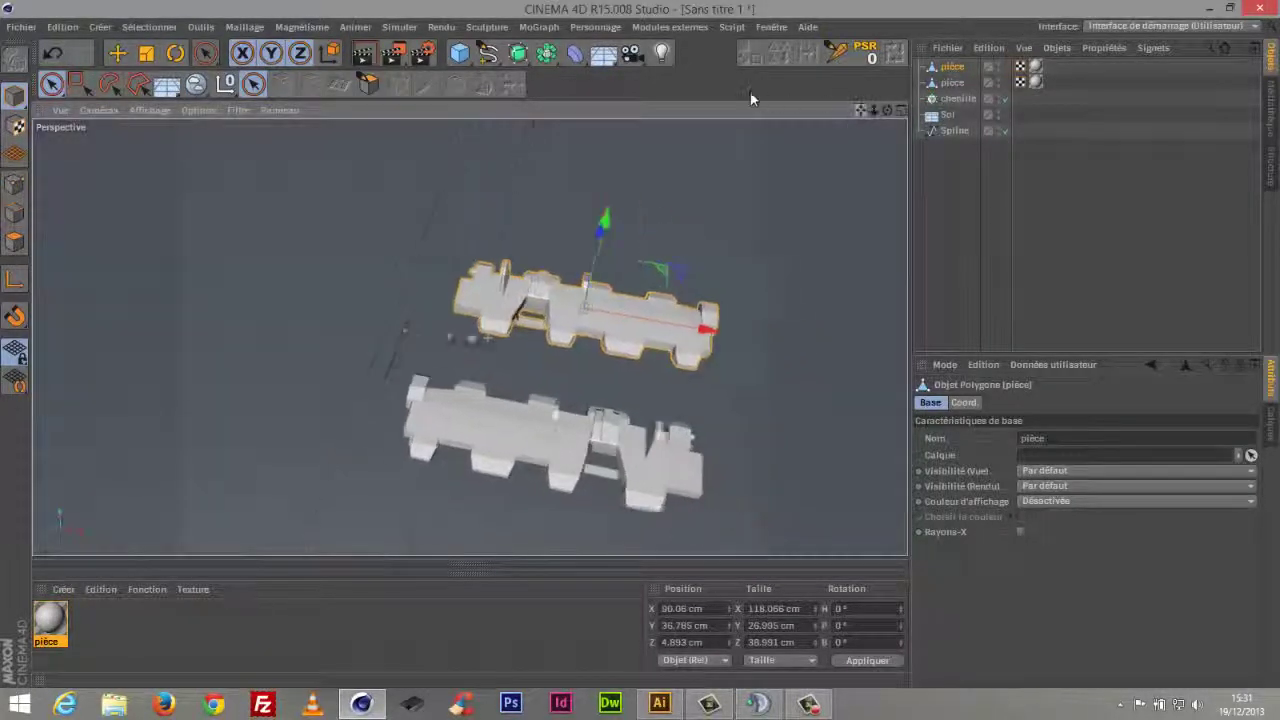
left_click_drag(886, 110, 712, 380)
left_click(675, 376)
left_click_drag(886, 110, 860, 136)
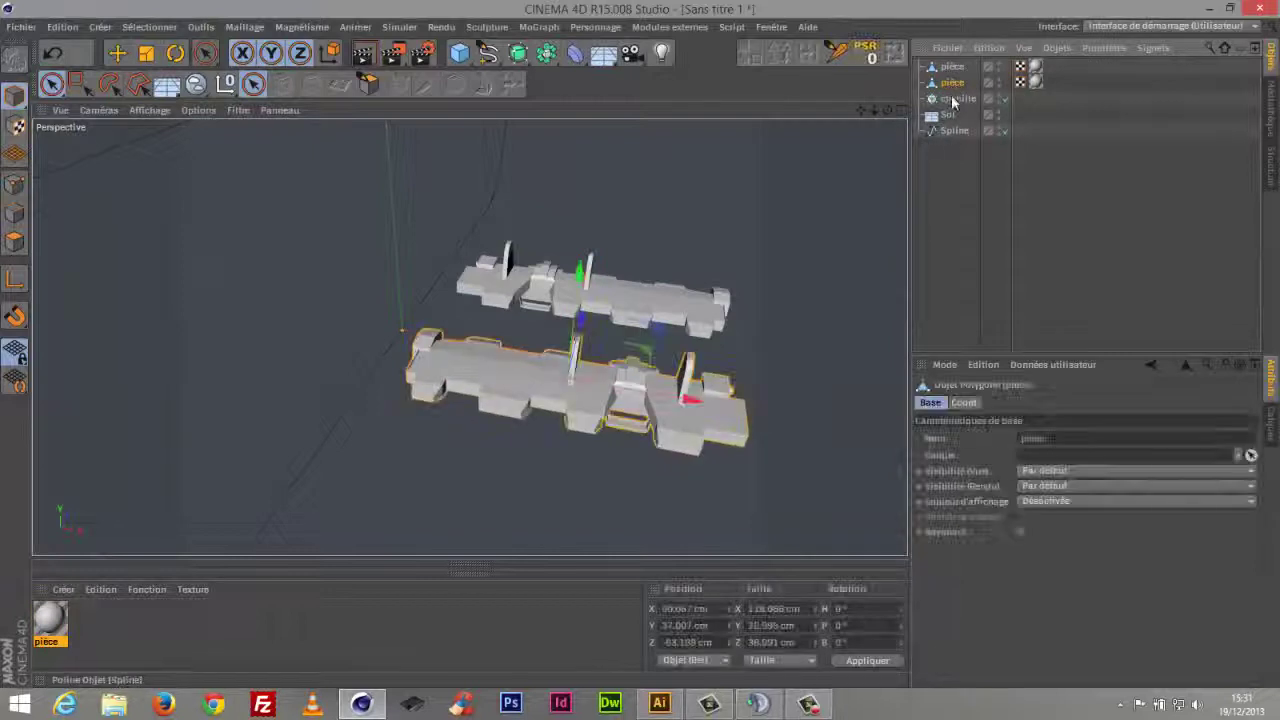
Set the mirrored track piece's X, Y and Z position to 0 cm
left_click(952, 67)
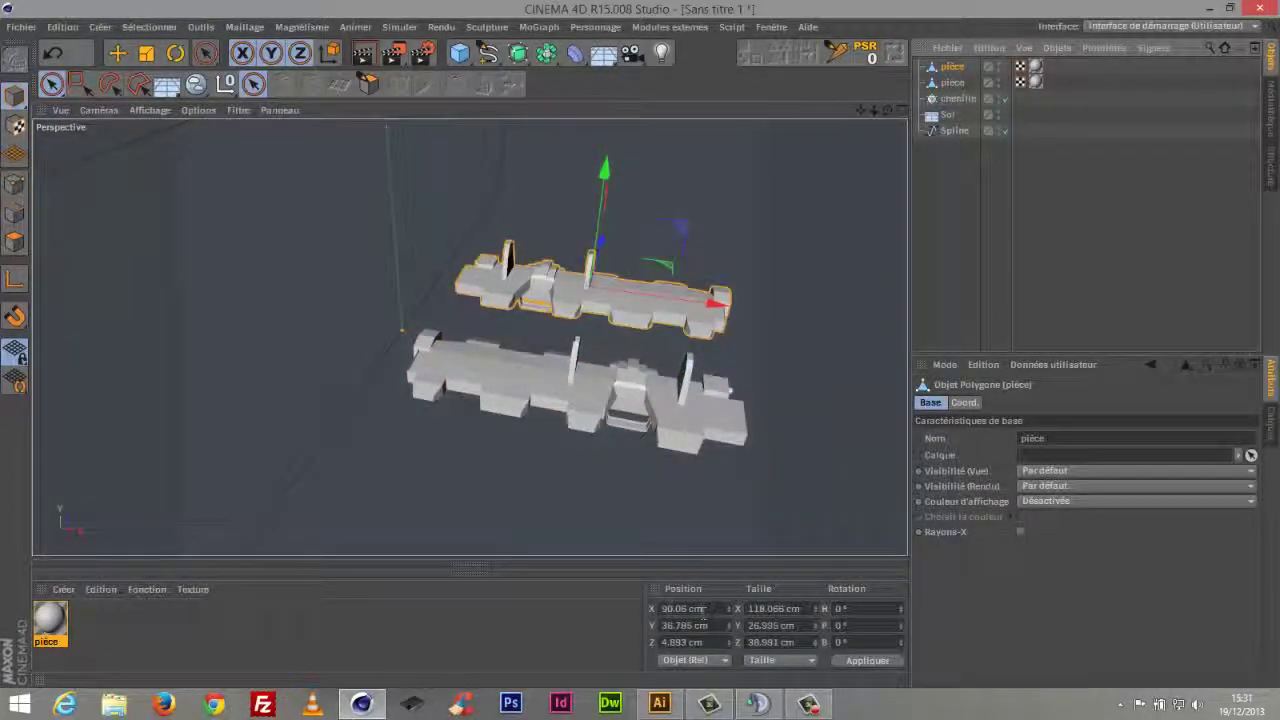
double_click(685, 608)
type("0")
key("Tab")
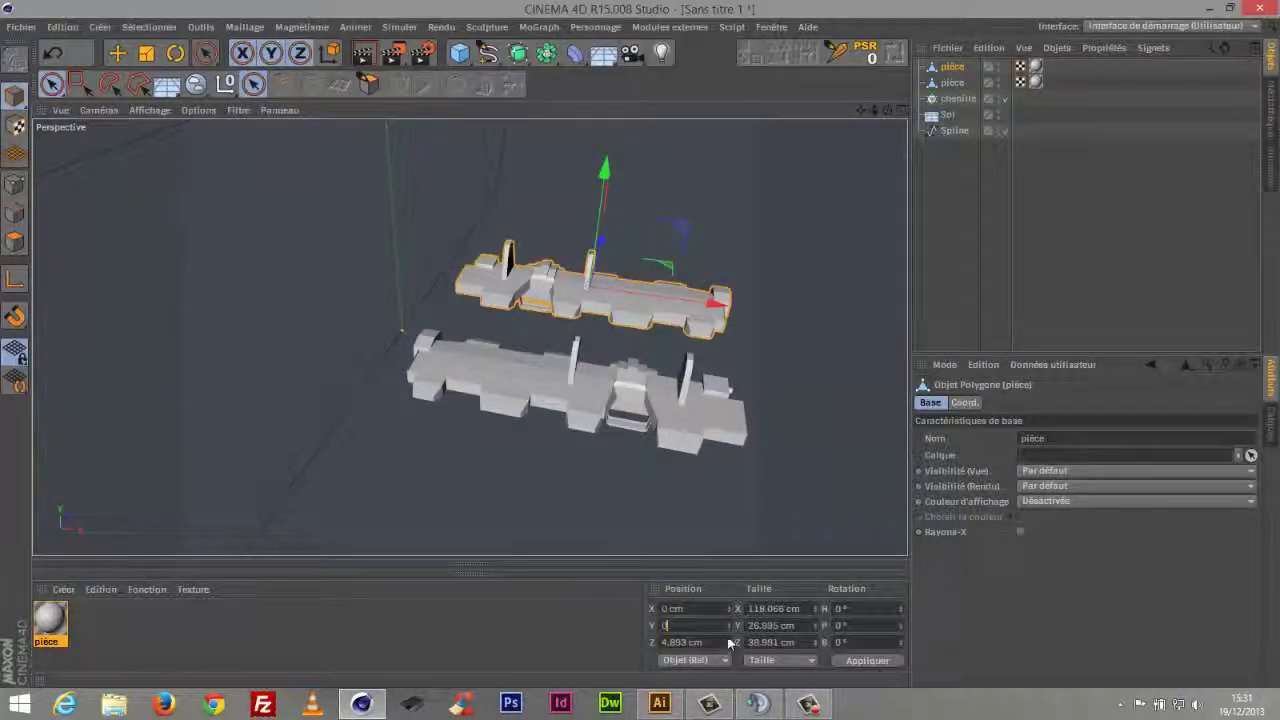
type("0")
key("Return")
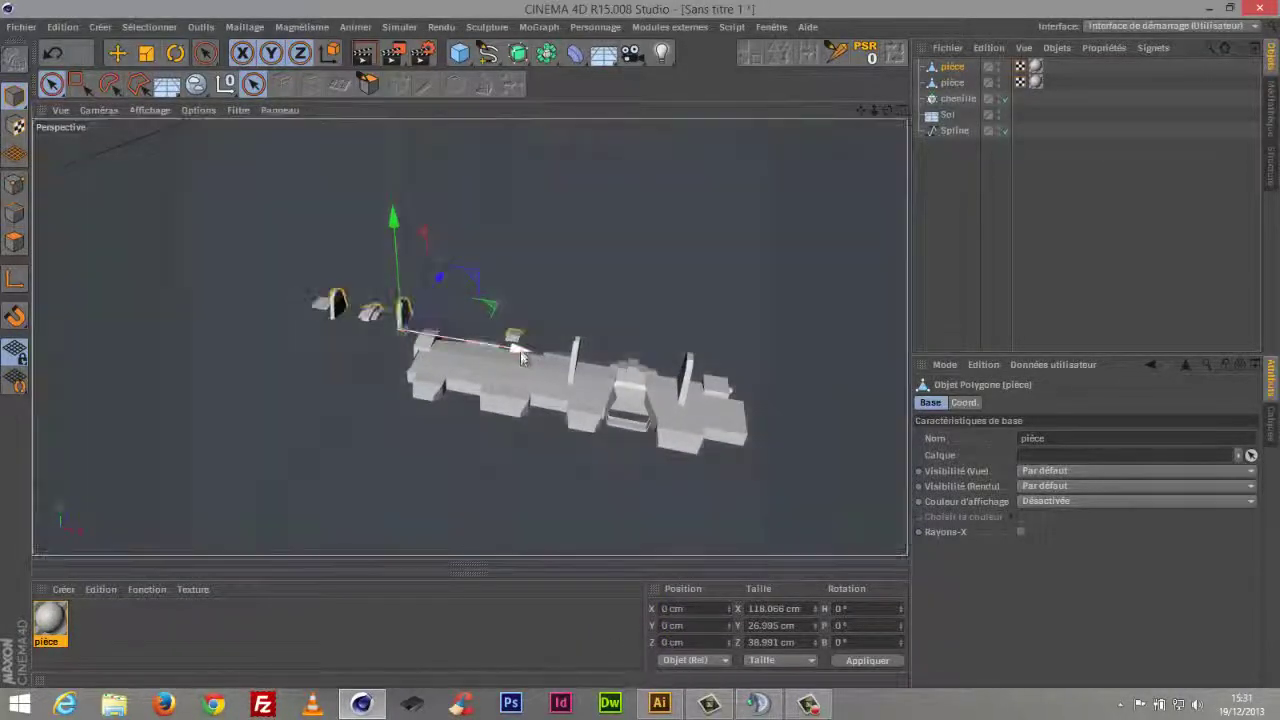
Move the mirrored track piece far out of the way along X to about -1791 cm
left_click_drag(458, 343, 80, 290)
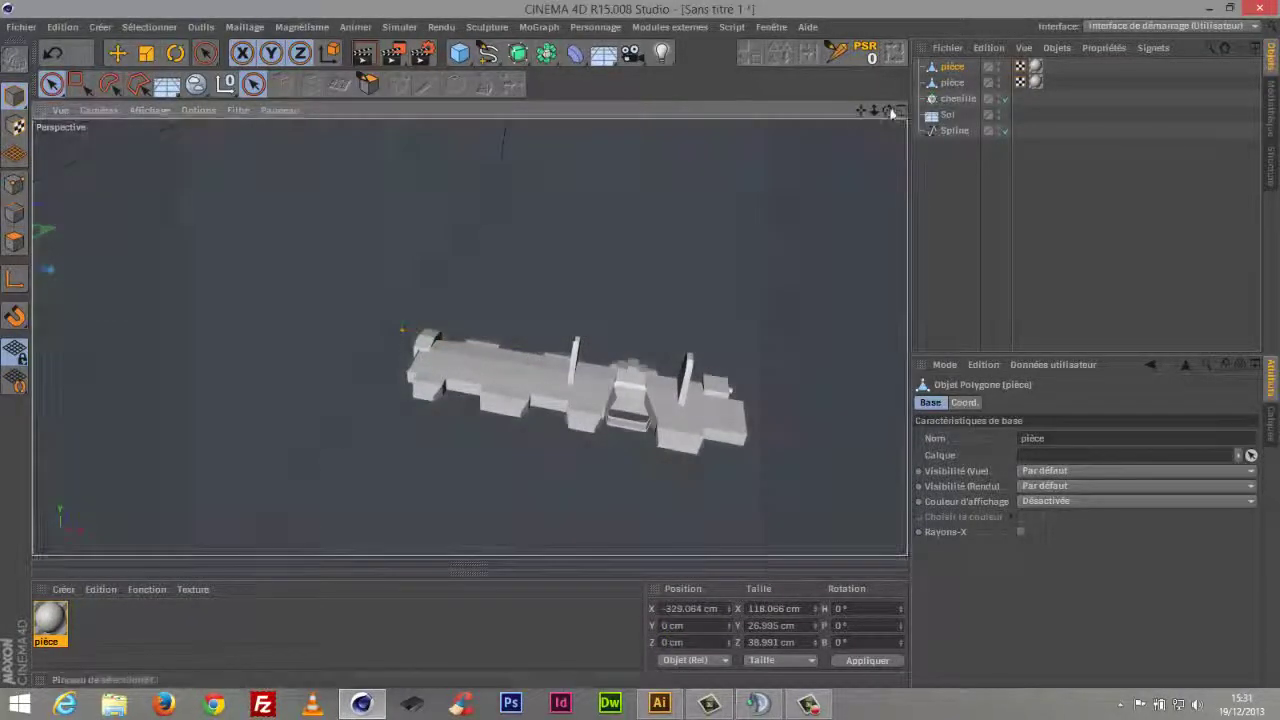
left_click_drag(872, 135, 690, 272)
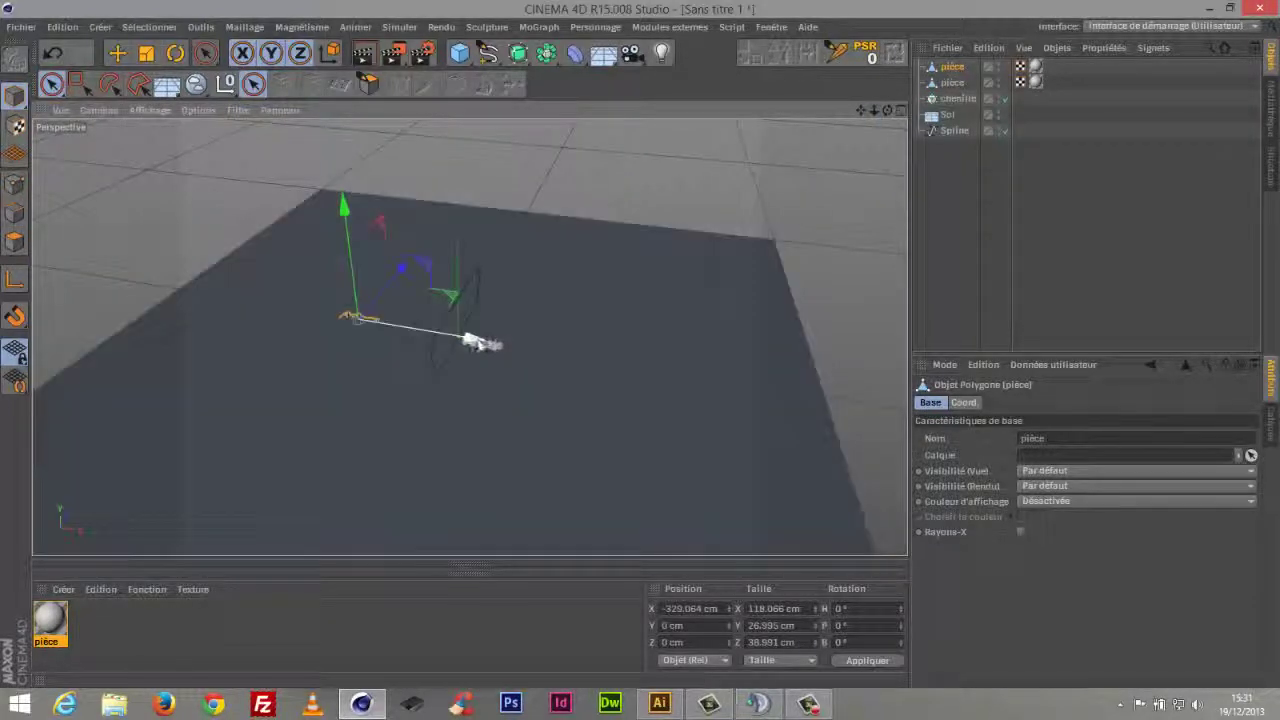
left_click_drag(474, 341, 70, 297)
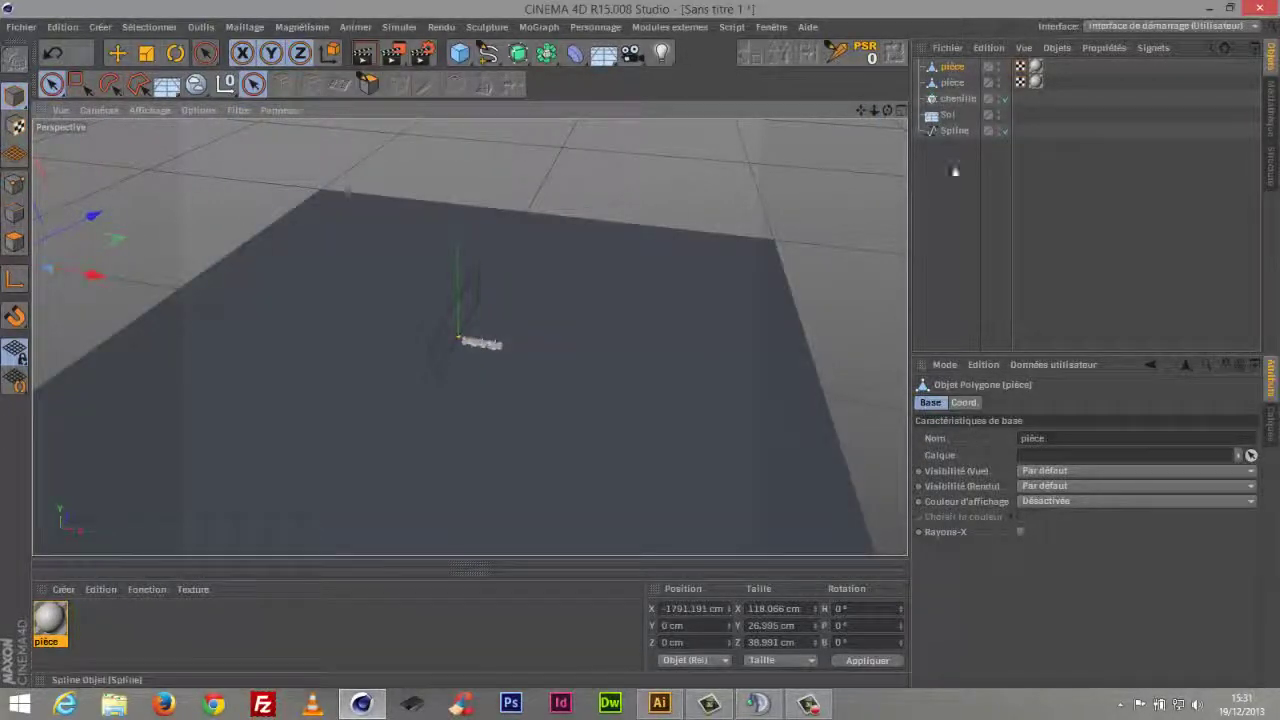
Rename the mirrored track piece as pièce gauche and the other track piece as pièce-droite
left_click(954, 172)
left_click(952, 83)
left_click(955, 67)
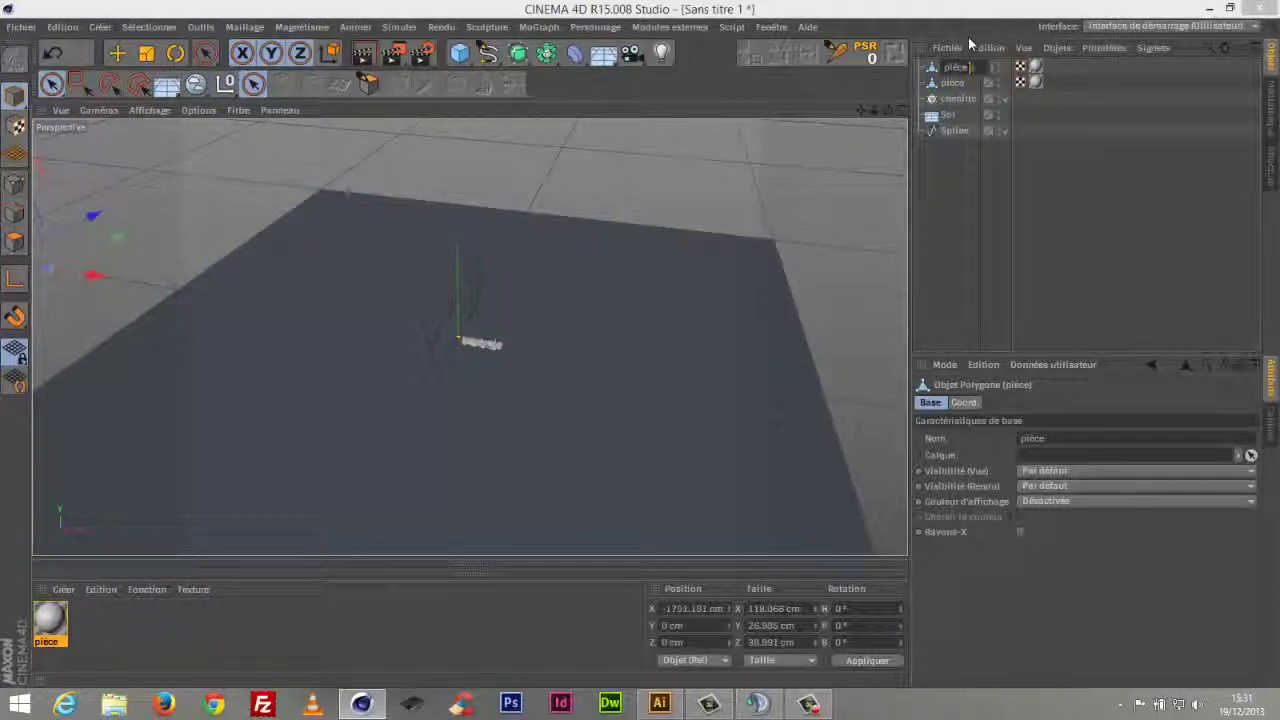
type("gauche")
key("Return")
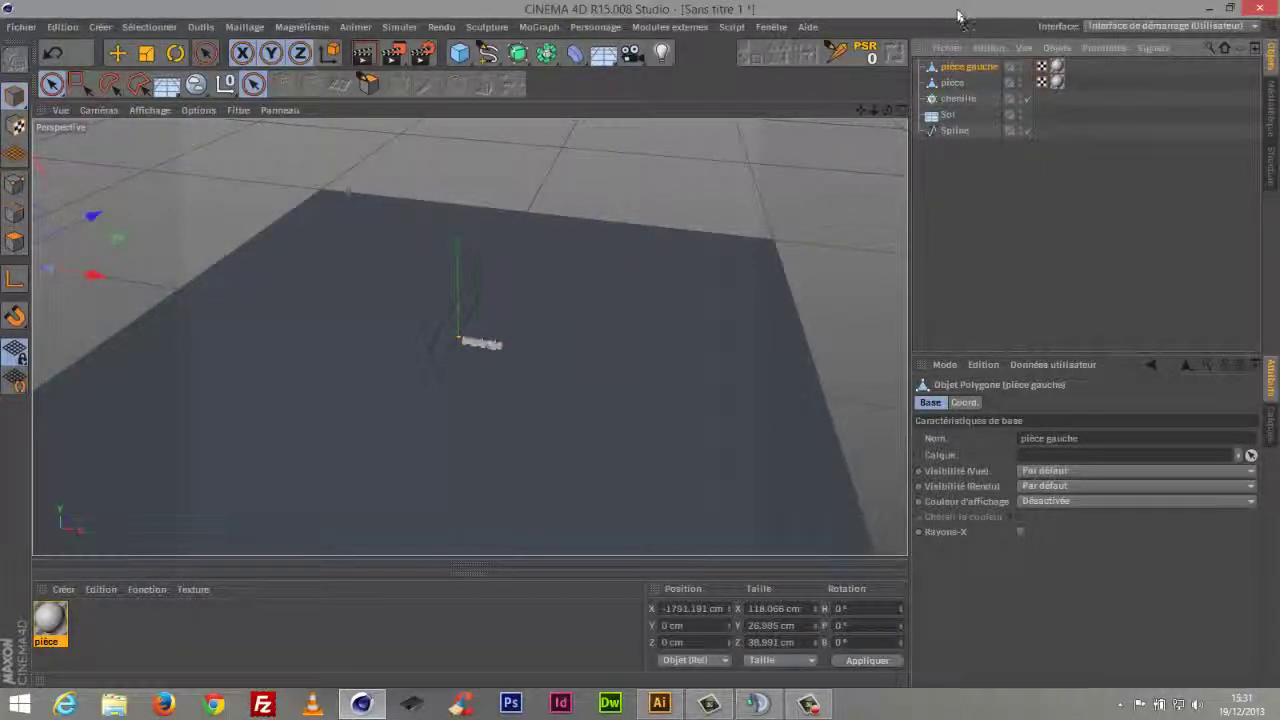
double_click(955, 83)
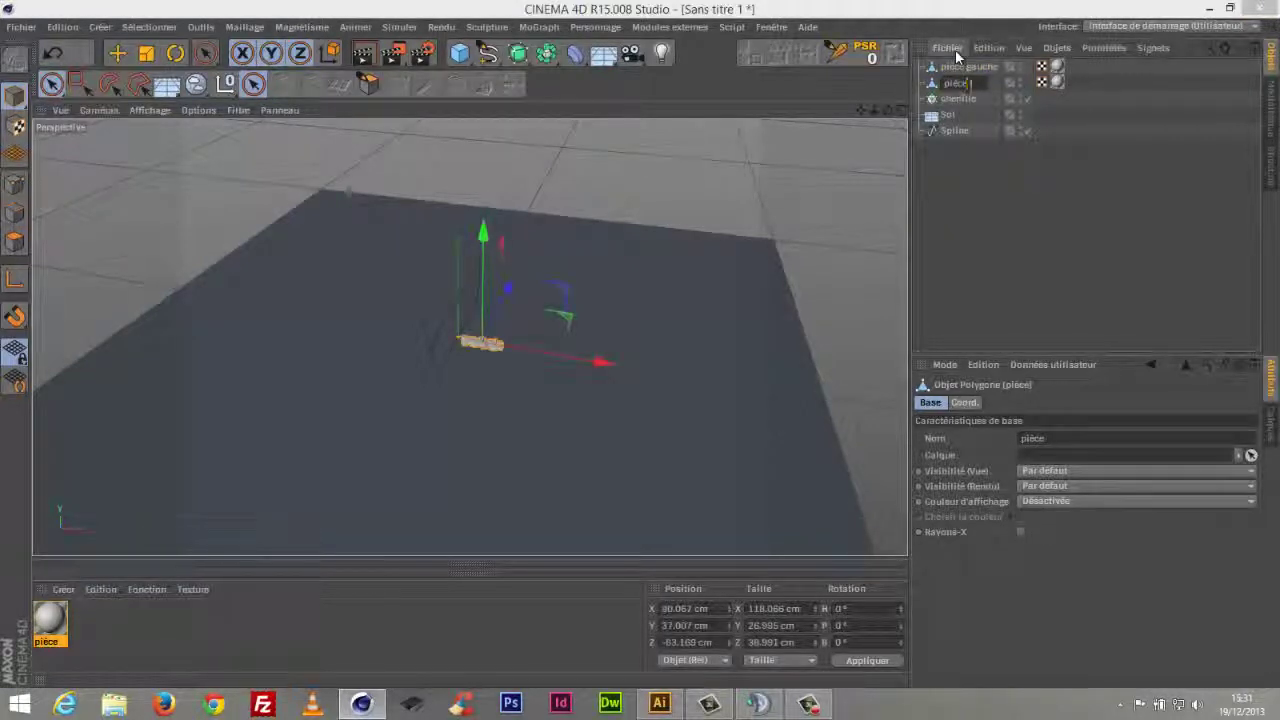
type("droite")
key("Return")
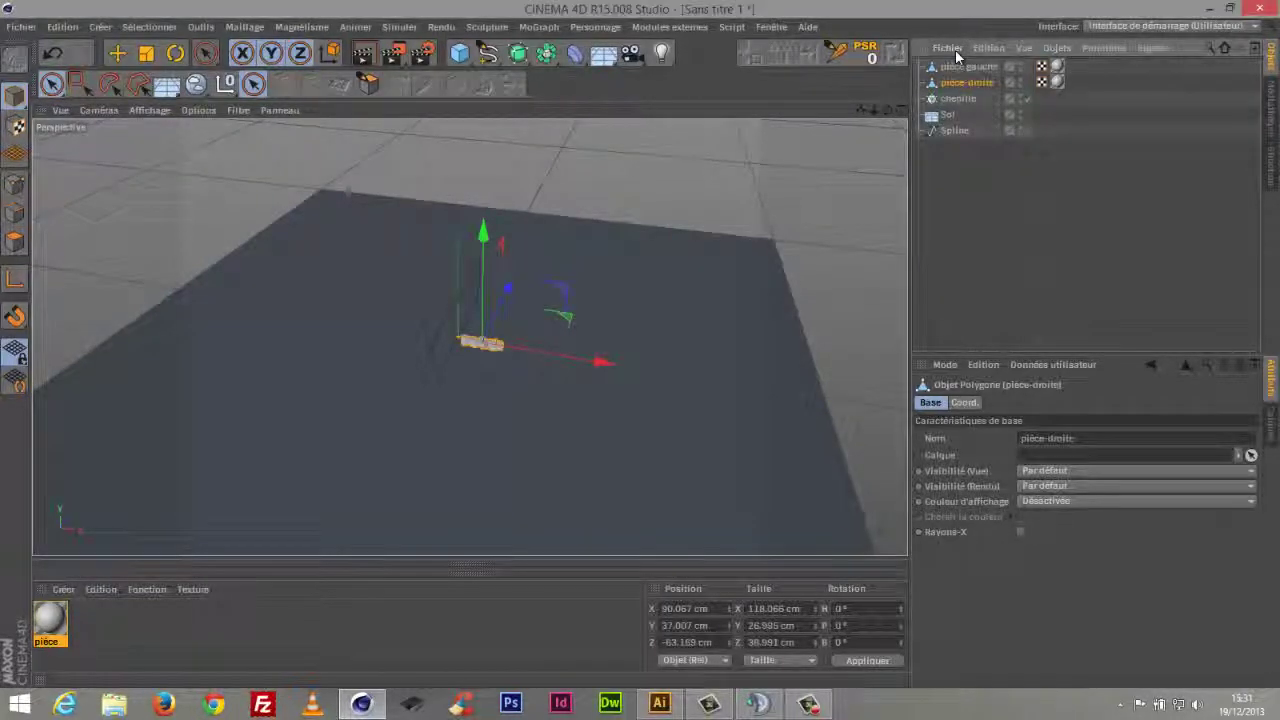
Nest pièce-droite under the chenille cloner and place the collapsed cloner below the Spline in the object list
left_click(968, 173)
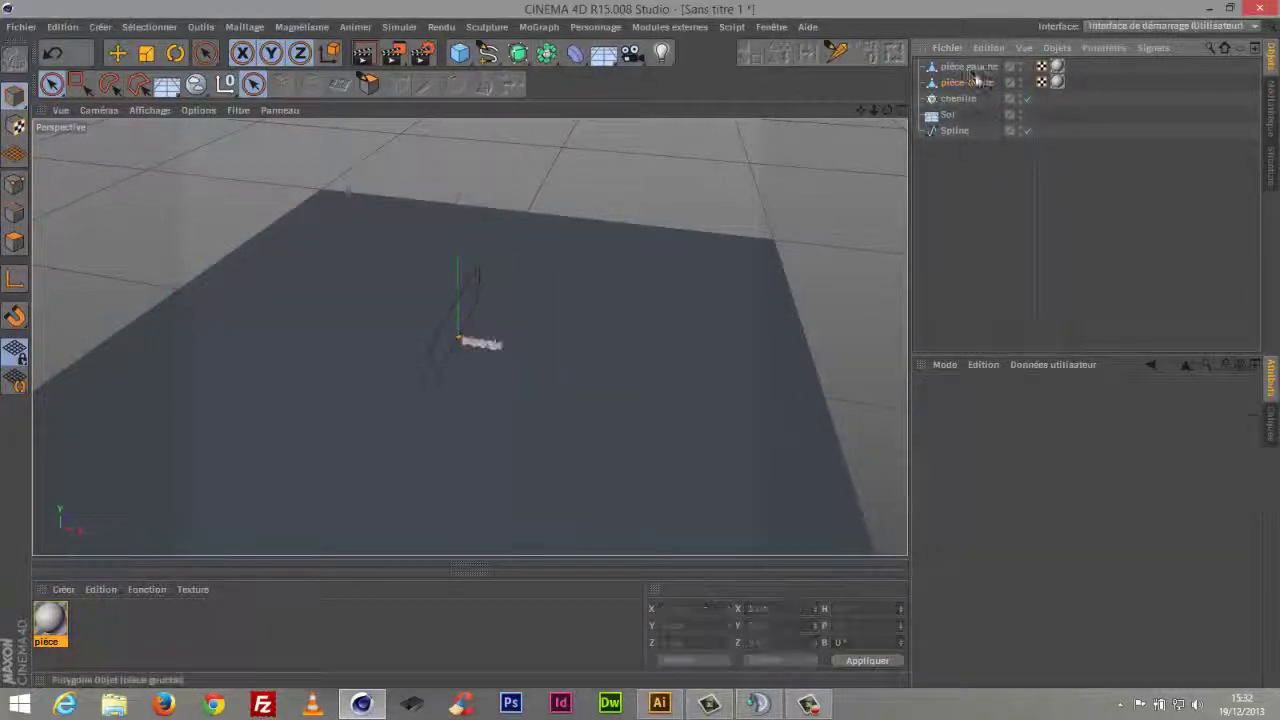
left_click_drag(968, 102, 966, 99)
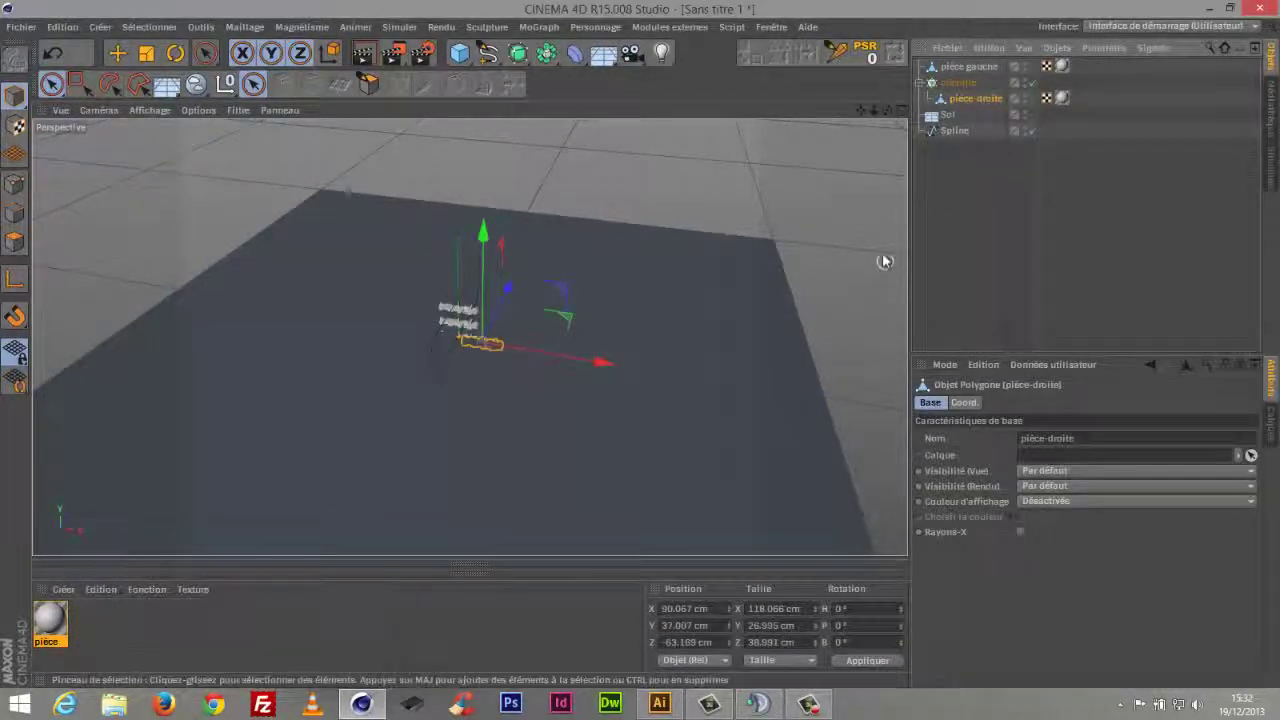
left_click(920, 84)
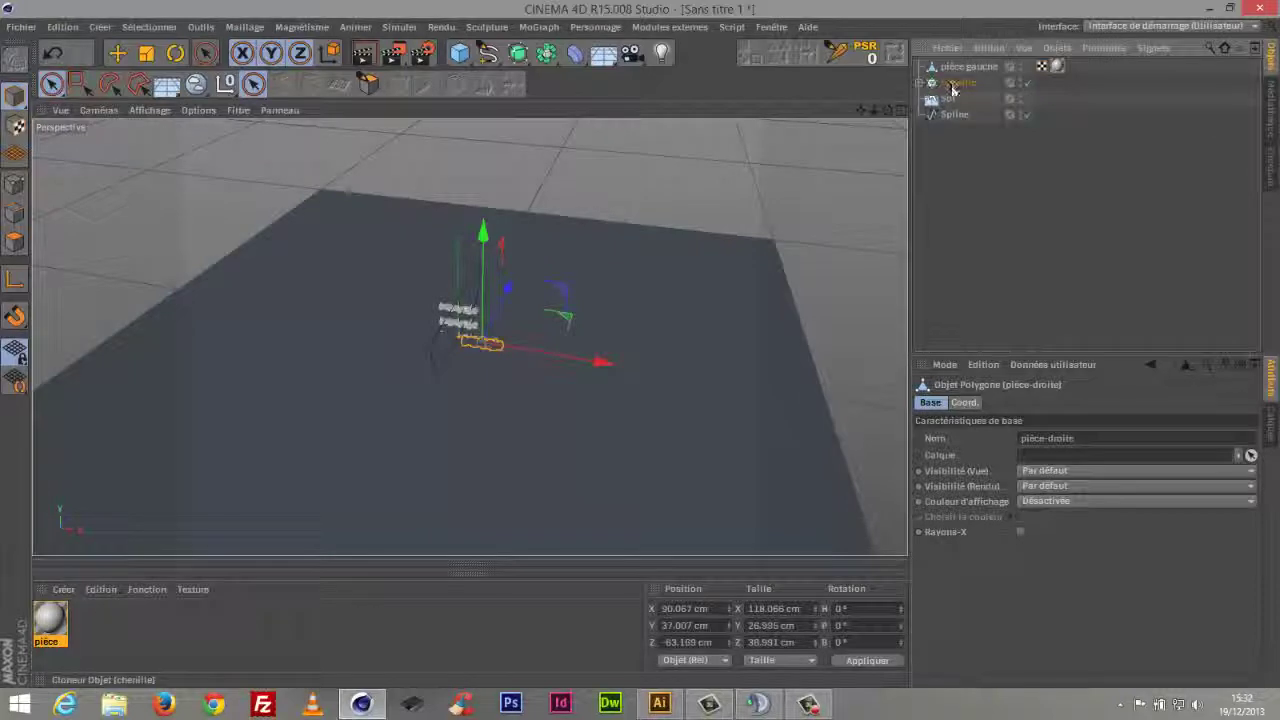
left_click_drag(965, 117, 957, 145)
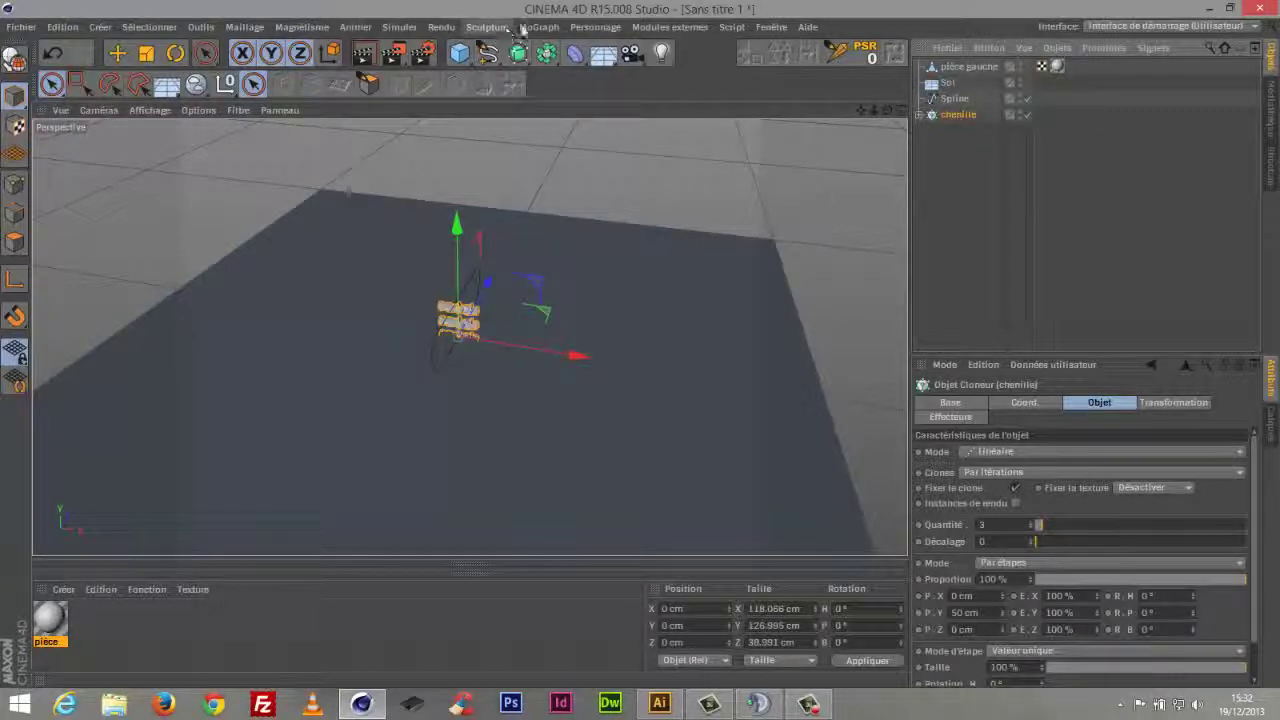
Add a MoGraph Spline effector to the chenille cloner and assign the Spline as its path
left_click(538, 27)
mouse_move(580, 52)
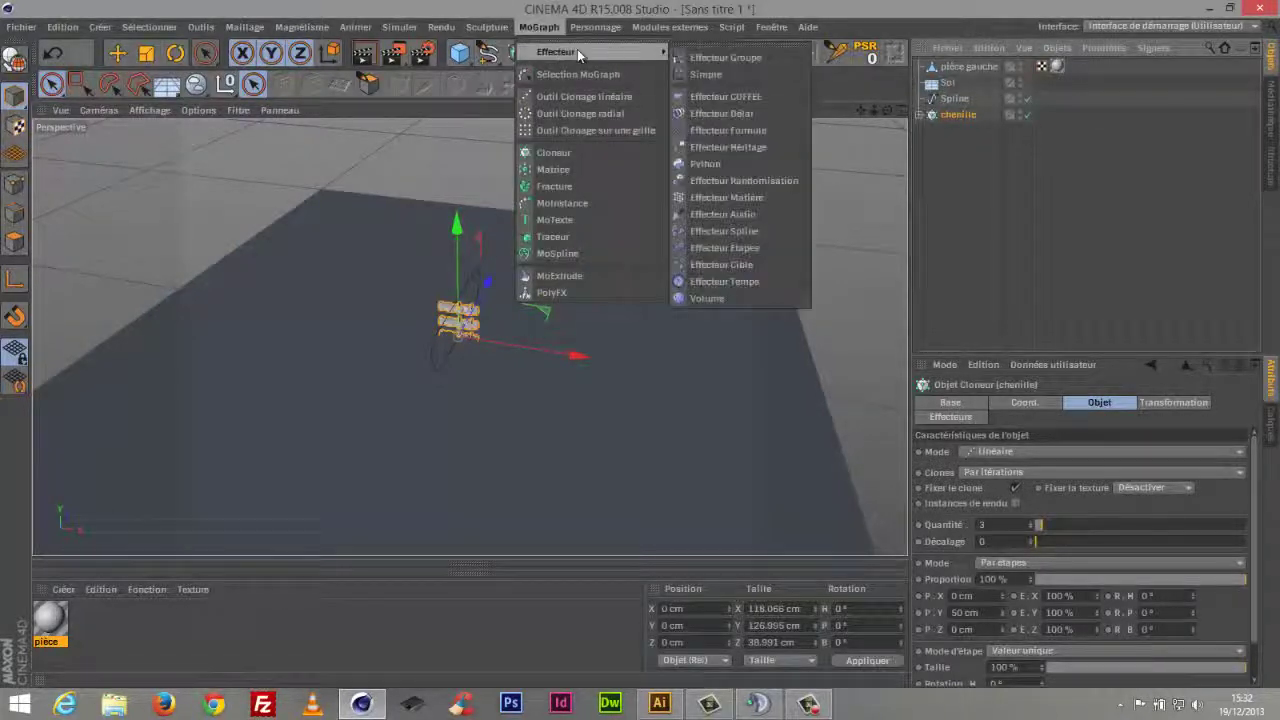
left_click(746, 231)
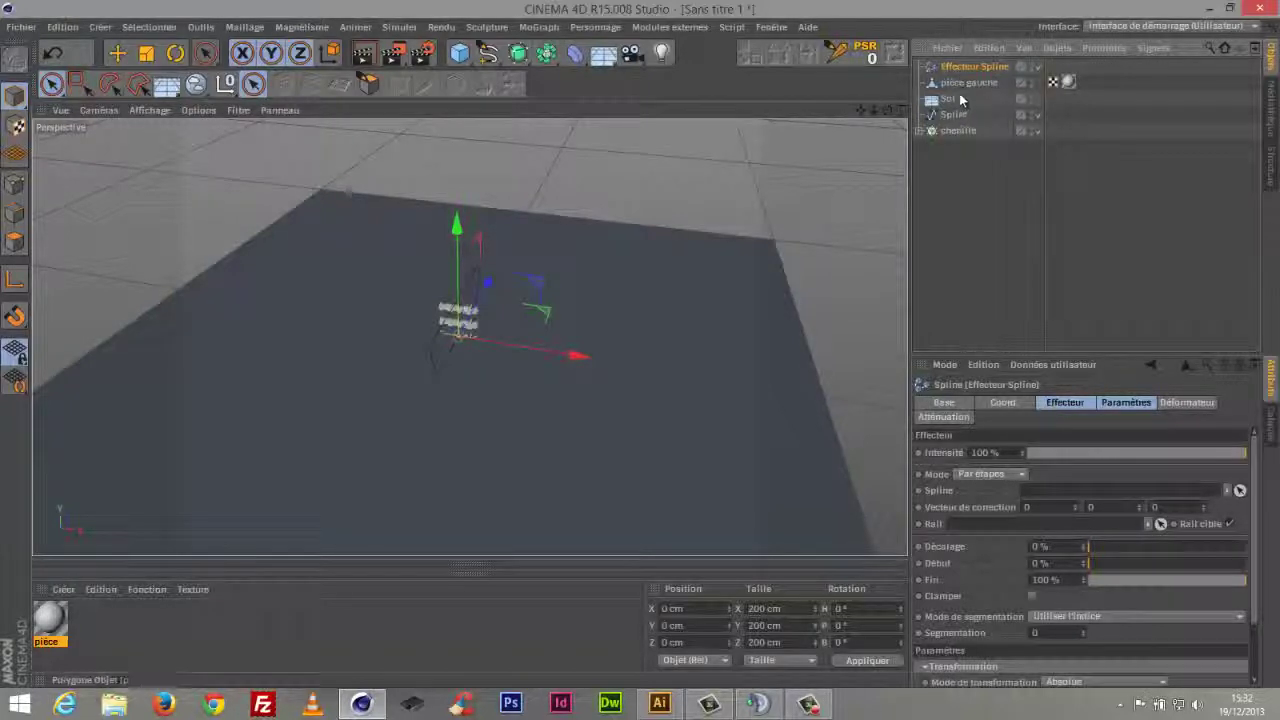
left_click_drag(958, 116, 1020, 265)
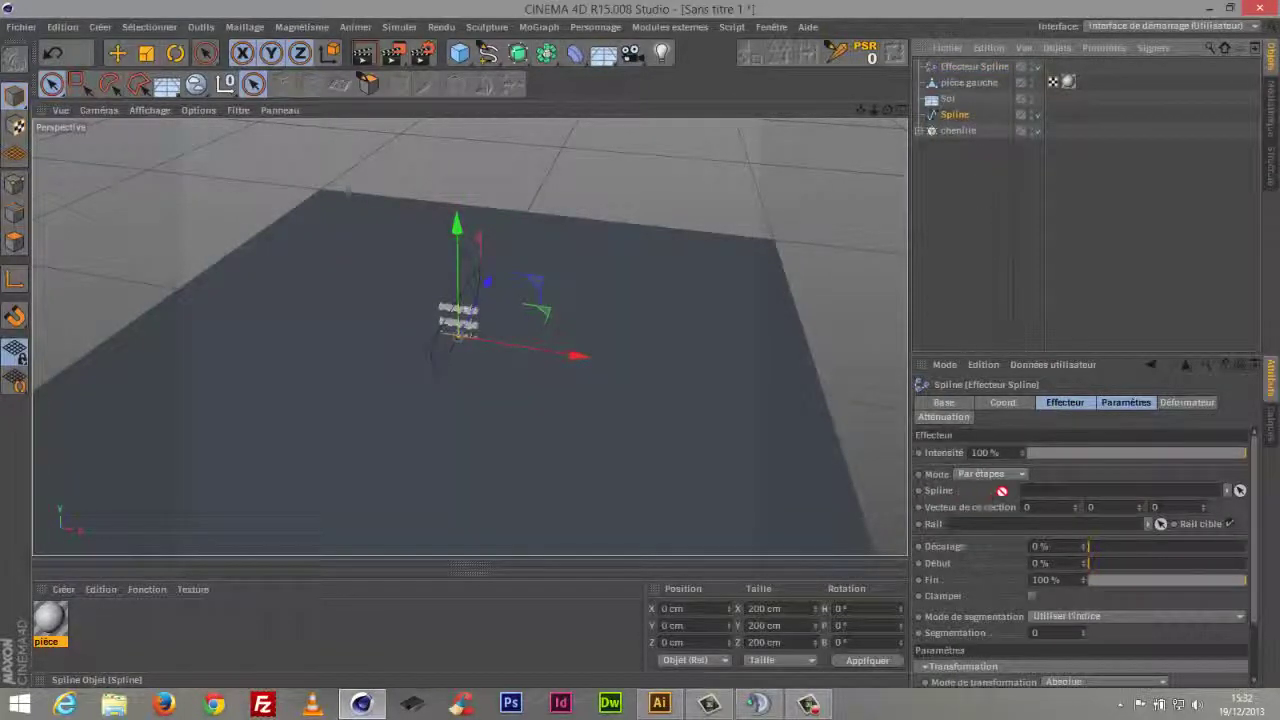
left_click_drag(1002, 491, 1051, 495)
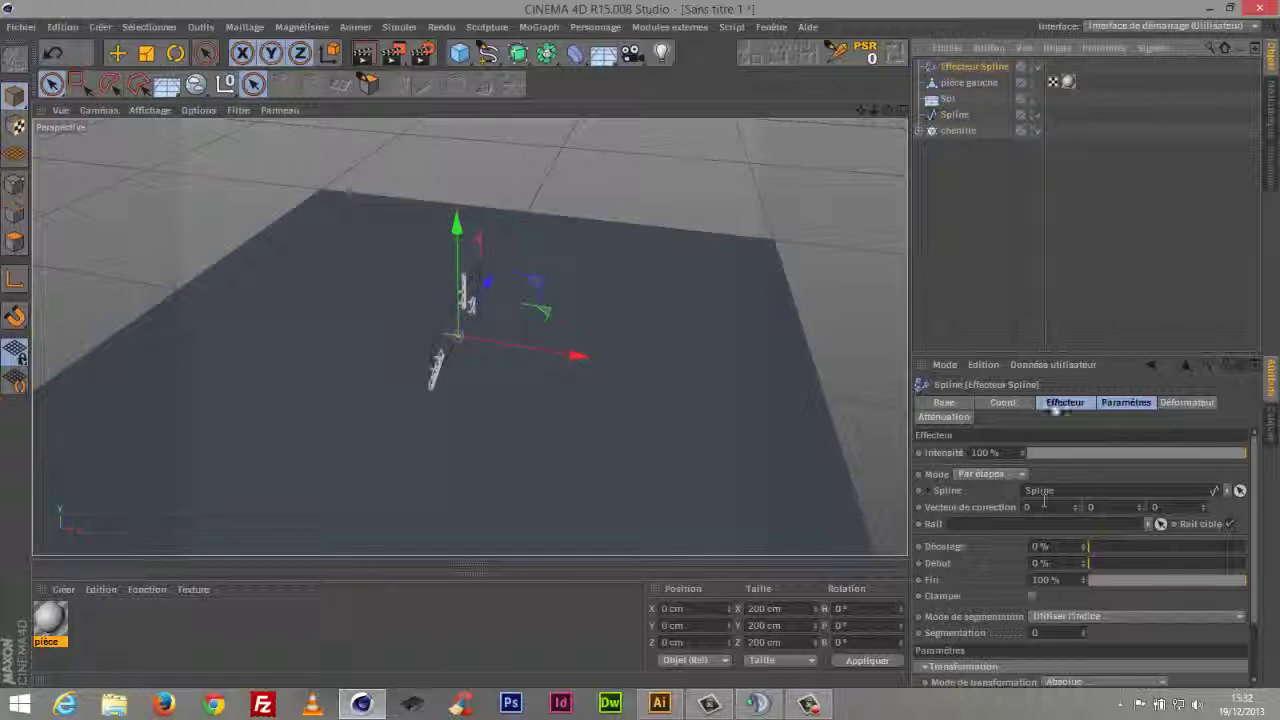
Scale the pièce-droite inside the chenille cloner down uniformly to about 62.6 × 14.3 × 20.7 cm
left_click_drag(885, 117, 740, 285)
mouse_move(874, 110)
left_mouse_down()
mouse_move(853, 197)
mouse_move(723, 157)
mouse_move(880, 122)
left_mouse_up()
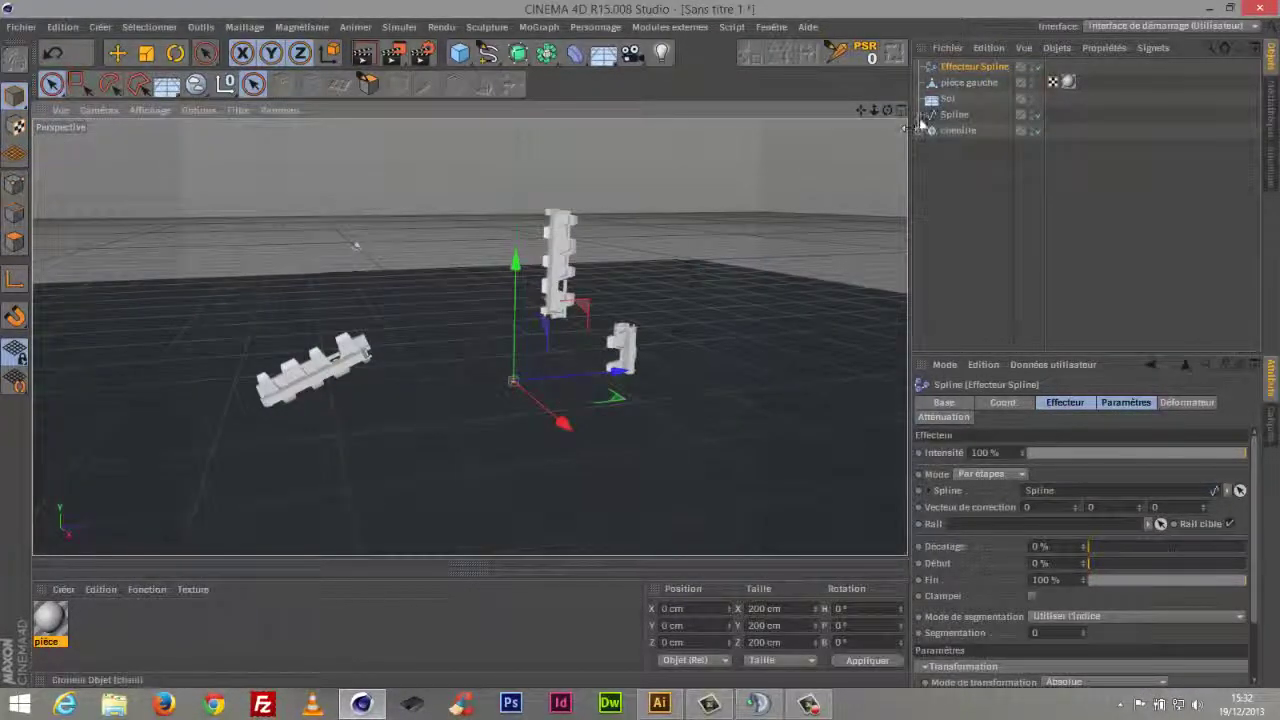
left_click(922, 131)
left_click(968, 146)
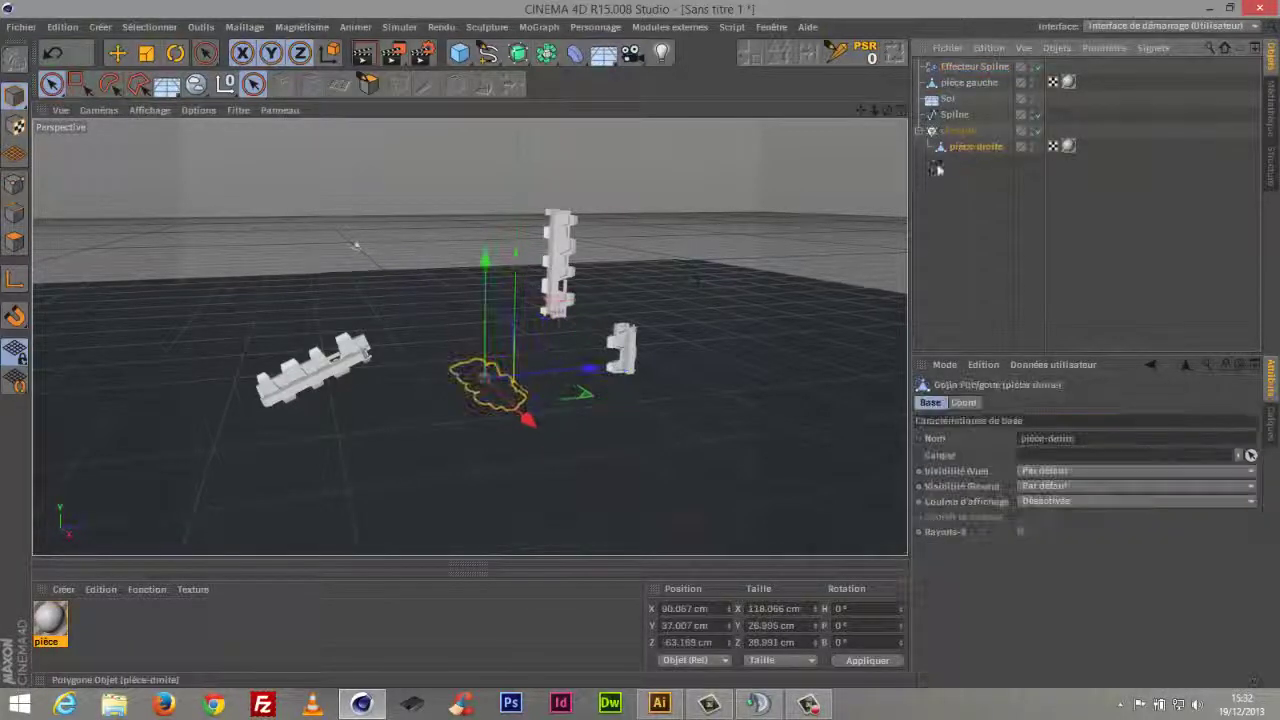
key("t")
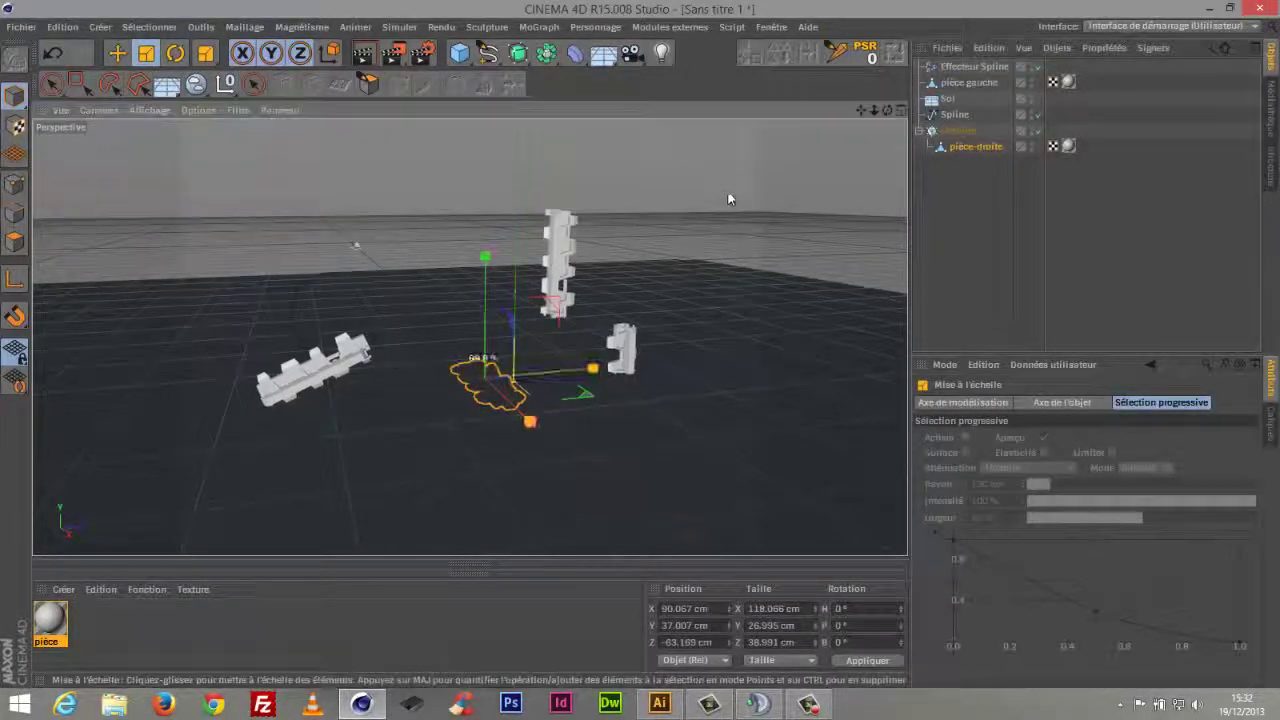
left_click_drag(728, 197, 586, 405)
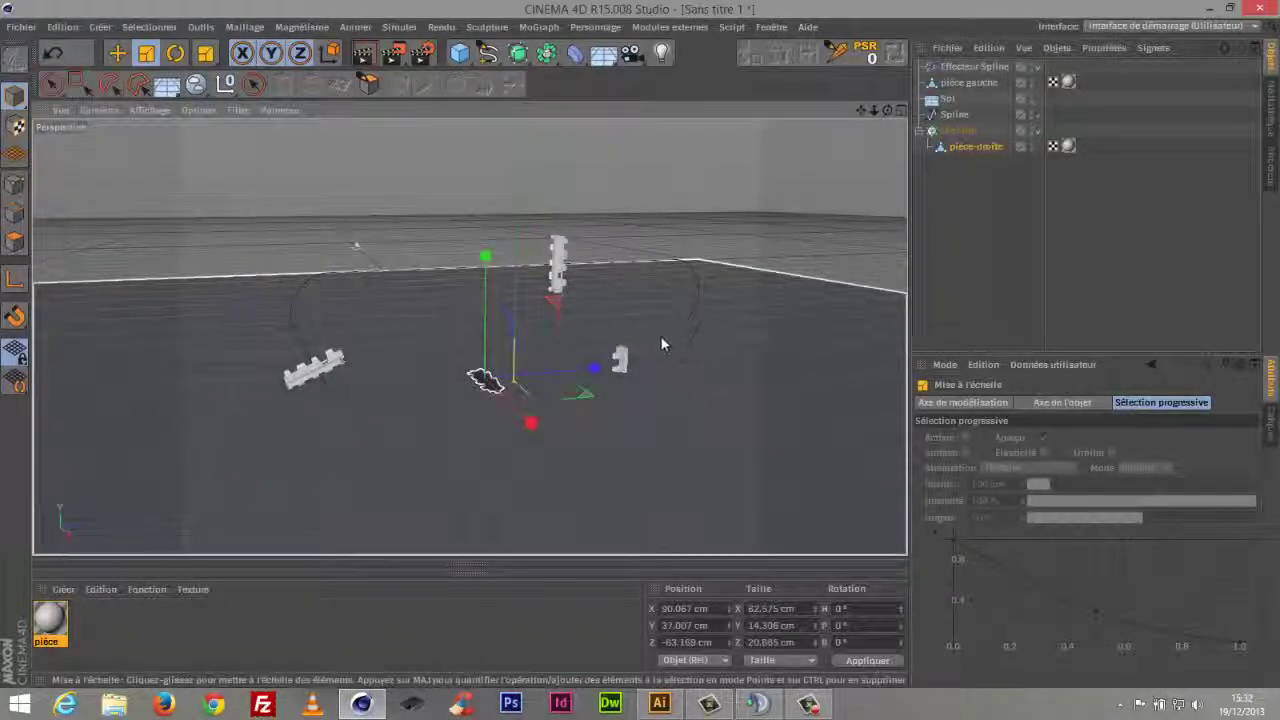
left_click(254, 84)
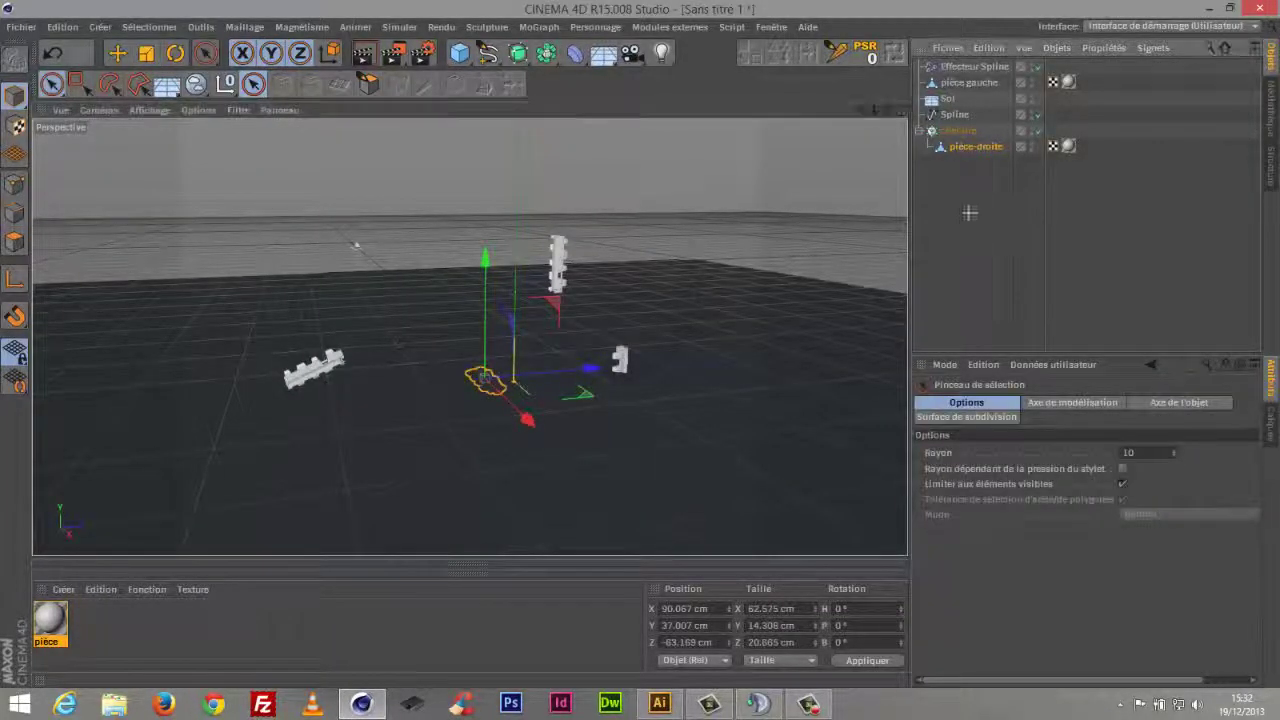
Set the Spline effector's R.B rotation to 90° and raise the chenille cloner's quantity to 62
left_click(972, 67)
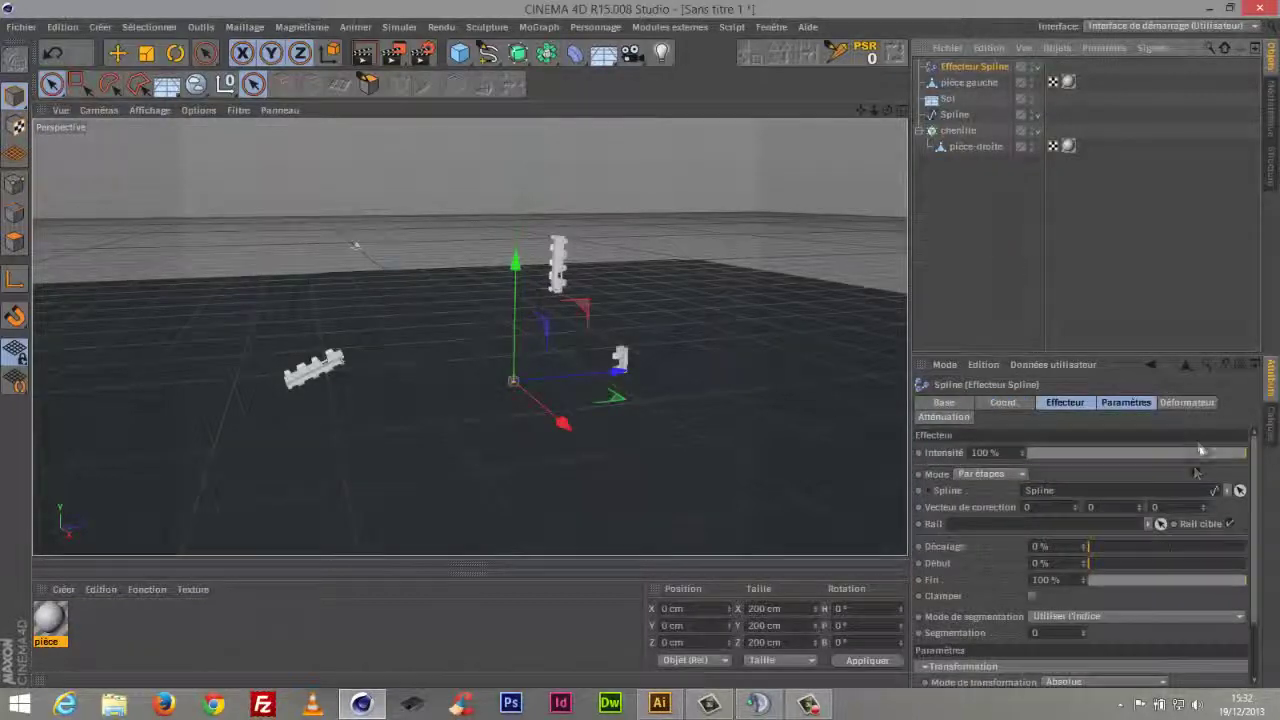
left_click(1130, 402)
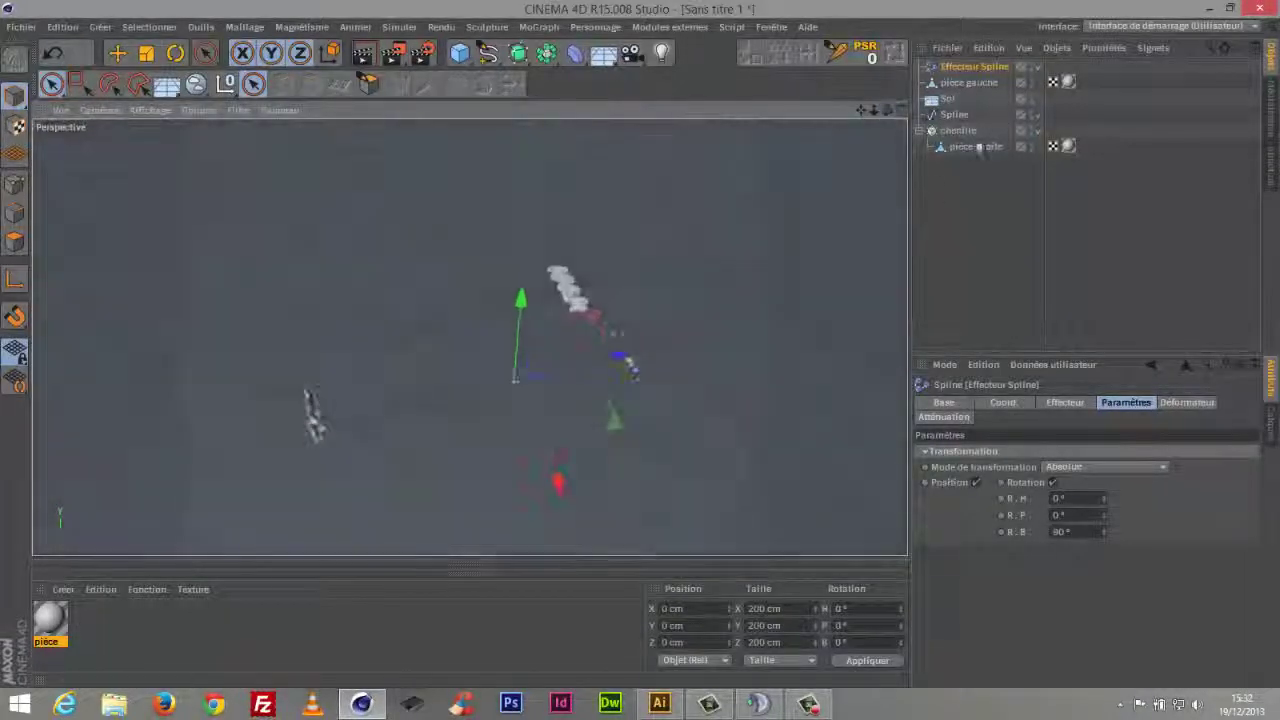
left_click(957, 131)
left_click_drag(1054, 528, 1174, 527)
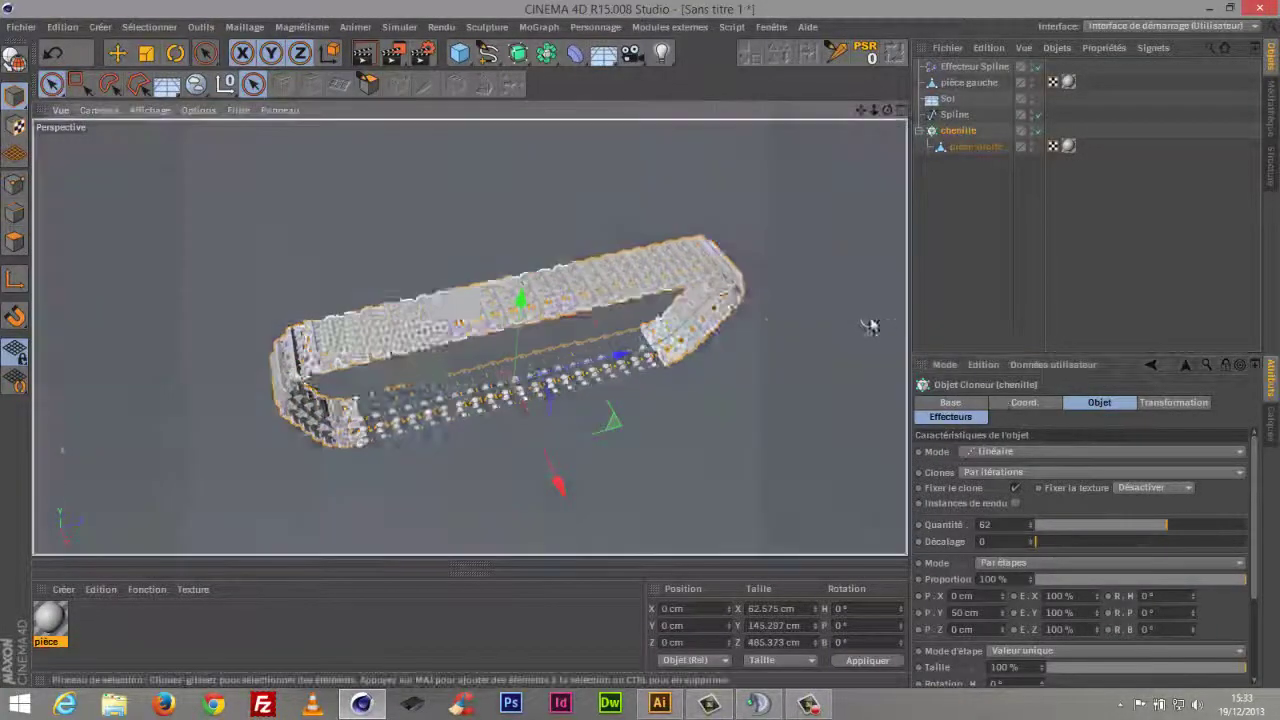
Fine-tune the chenille cloner so the track pieces sit closely together, with a quantity of 67 and an offset of 1
left_click_drag(870, 326, 906, 112, "alt")
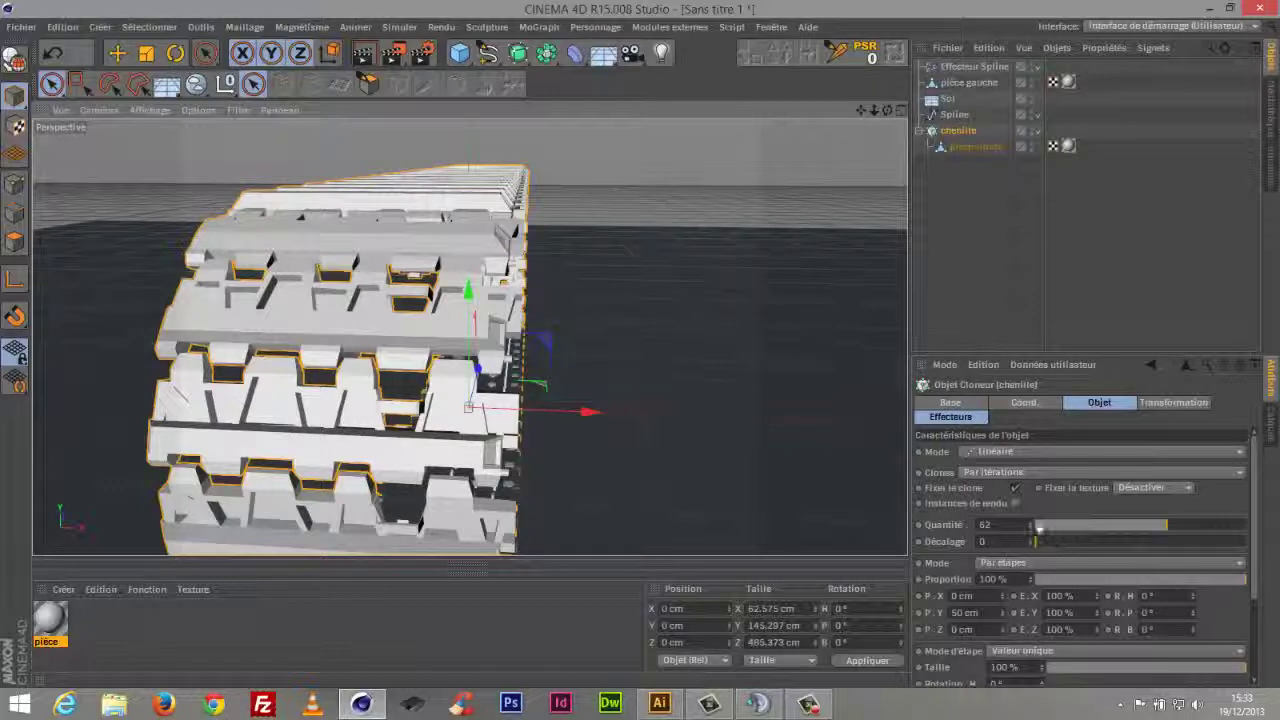
left_click_drag(1028, 522, 1033, 526)
left_click(1032, 524)
left_click(1032, 524)
left_click(1032, 524)
left_click(1034, 538)
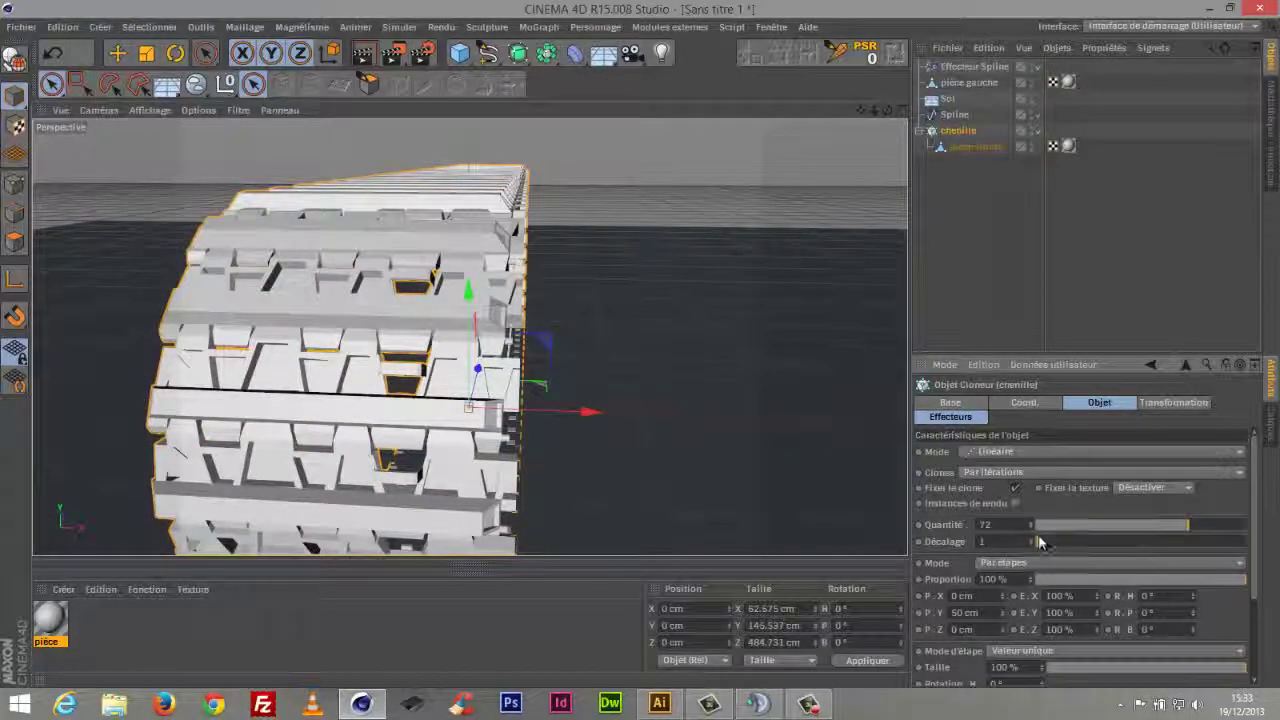
left_click(1034, 528)
left_click(1034, 528)
left_click(1034, 528)
left_click(1034, 528)
left_click(1034, 528)
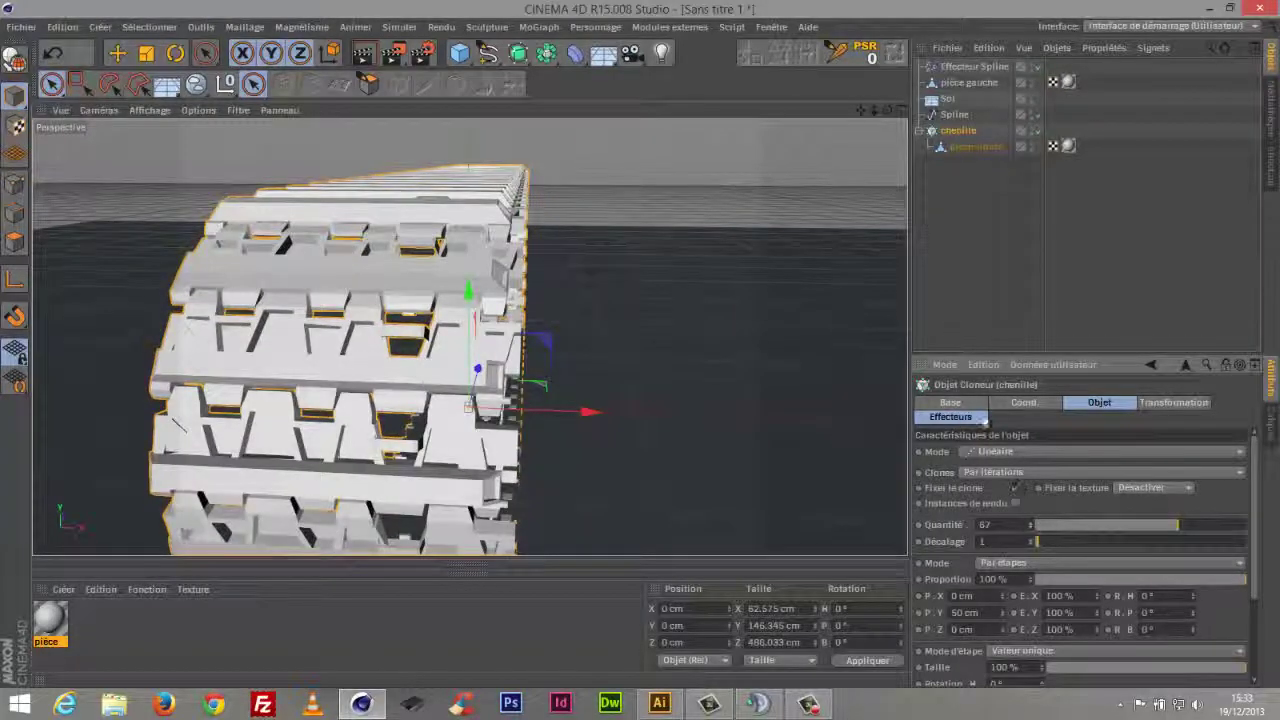
Group the Effecteur Spline, the Spline and the chenille cloner, and rename the group as chenille droite
left_click_drag(874, 111, 1065, 110)
left_click(920, 131)
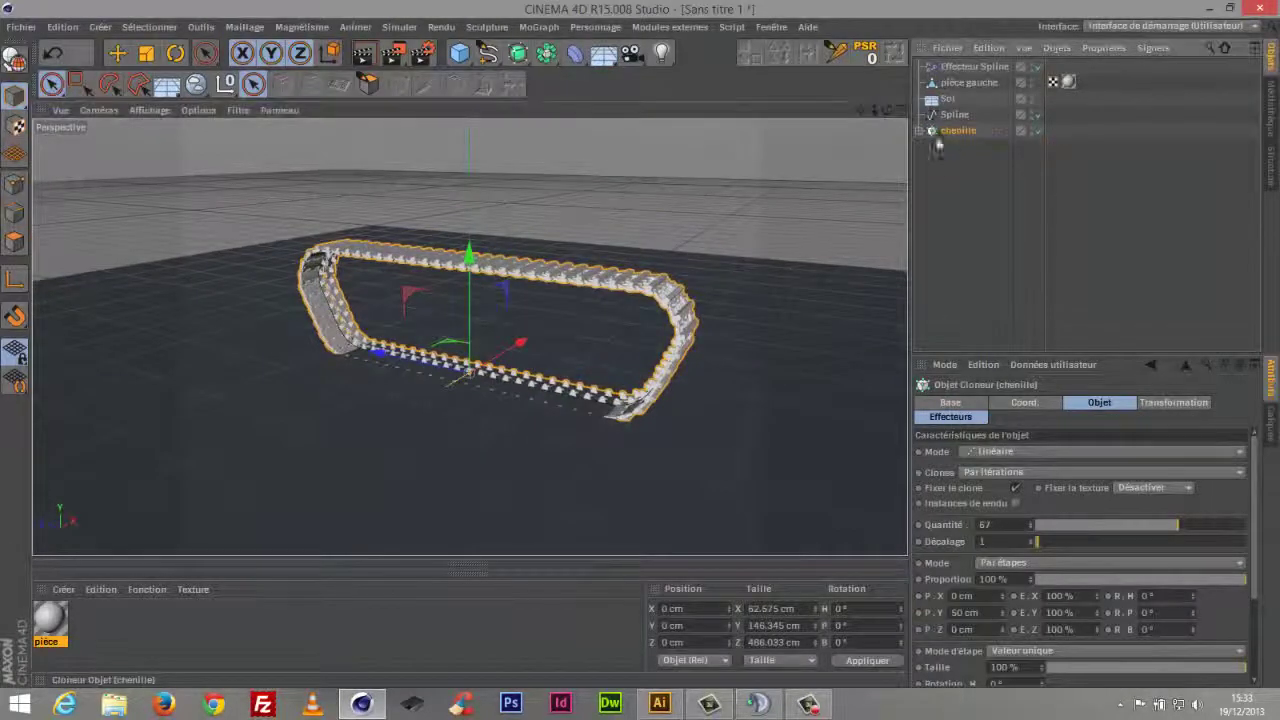
left_click_drag(962, 66, 962, 97)
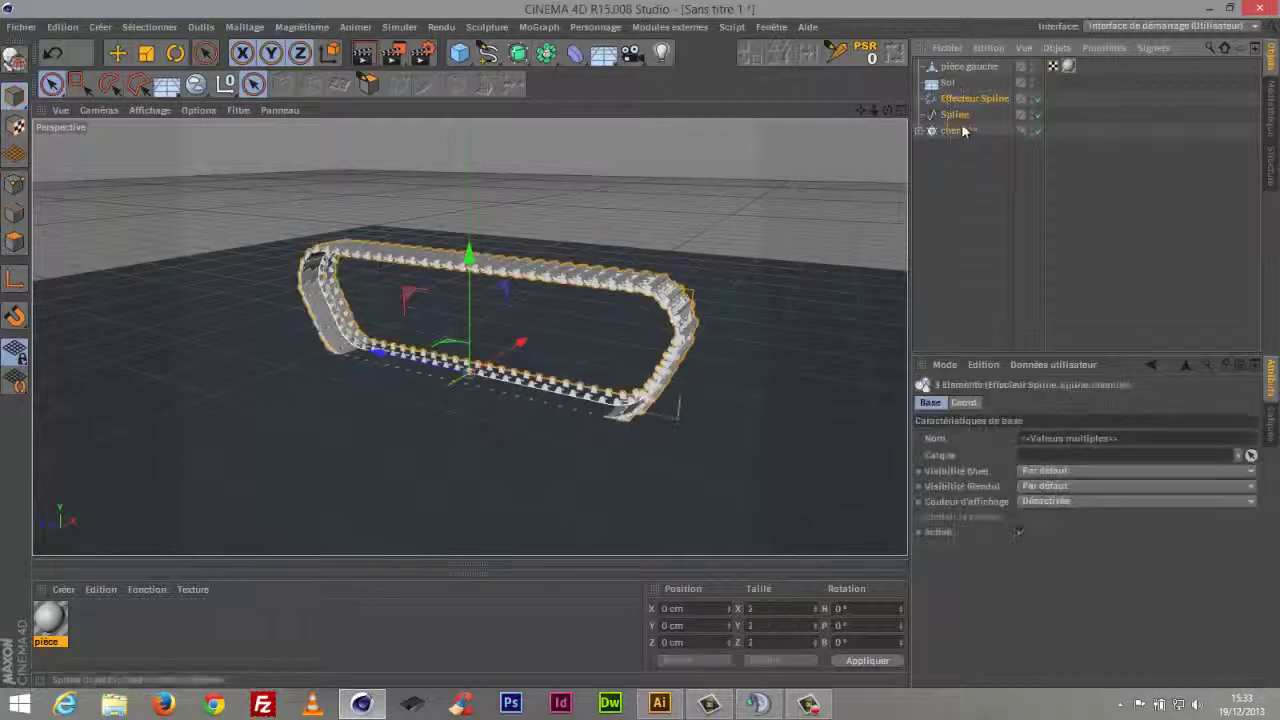
key("alt+g")
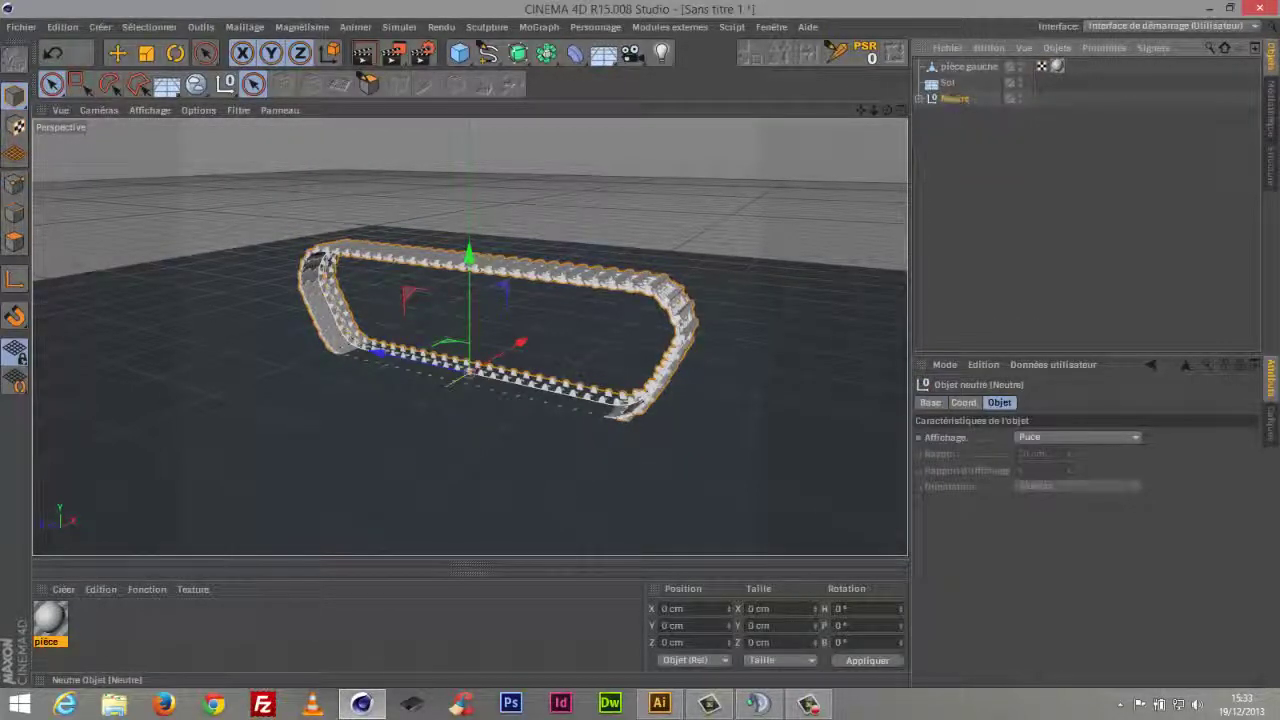
double_click(966, 99)
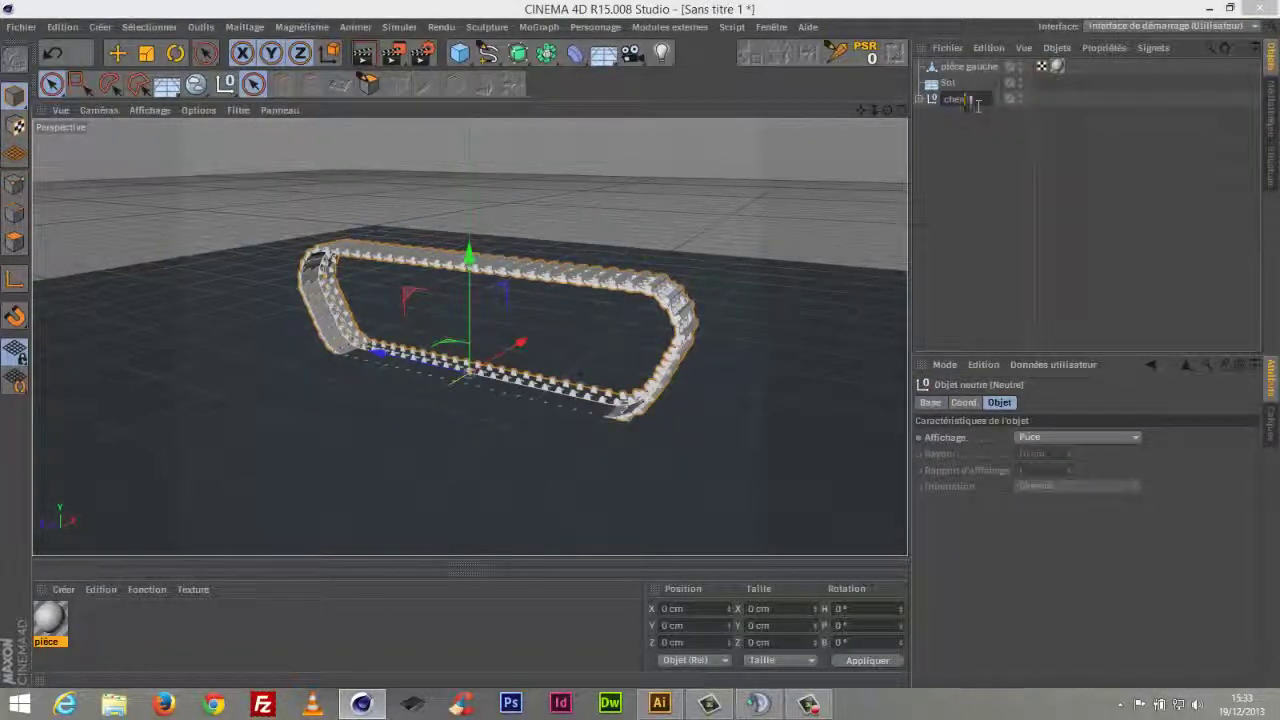
type("chenille droite")
key("Return")
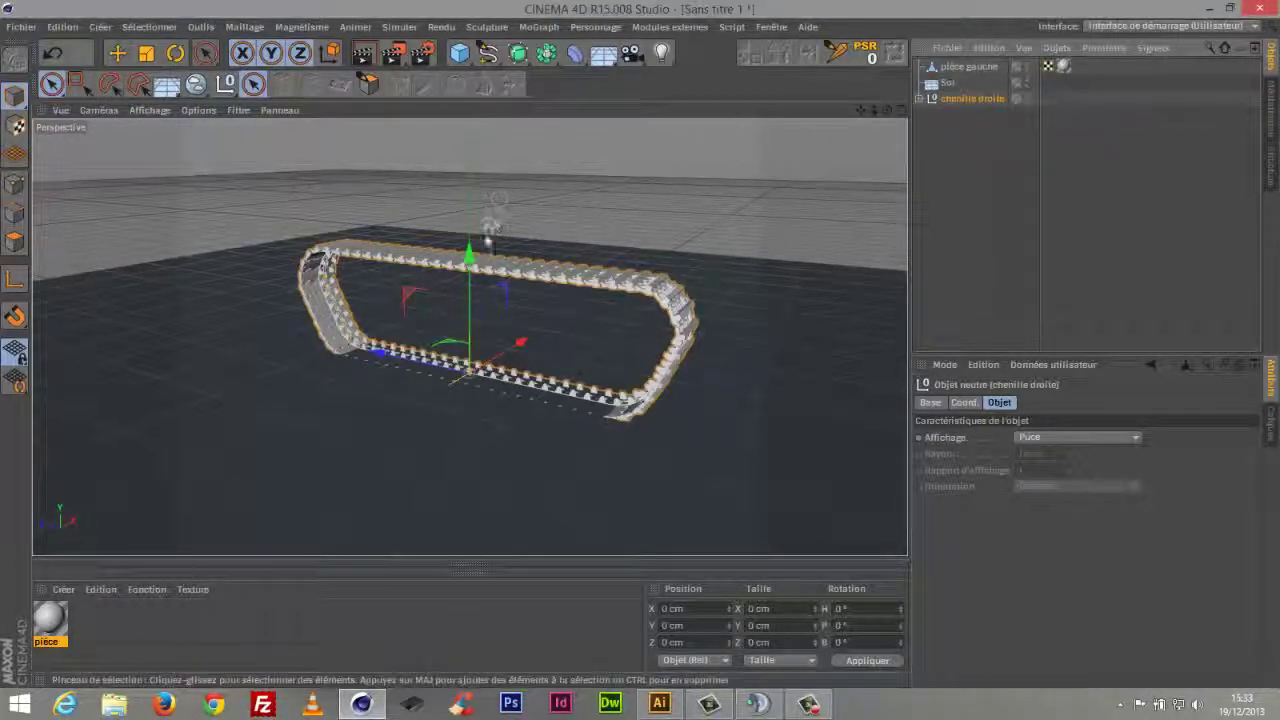
Raise the chenille droite group to about 6.5 cm in Y above the floor, and deselect it
left_click_drag(470, 248, 470, 240)
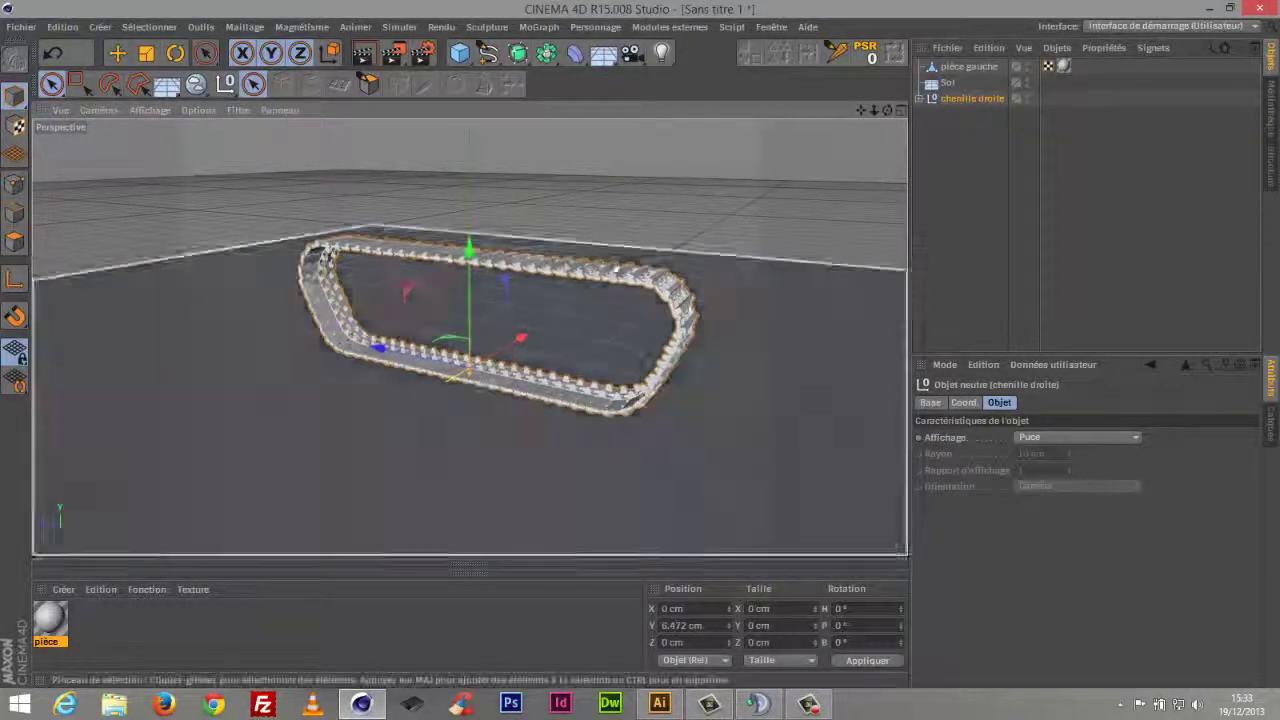
left_click(937, 202)
Try the Sans, Naturelle and Uniforme interpolation modes on the Spline inside the chenille droite group
left_click_drag(887, 111, 963, 110)
left_click(920, 99)
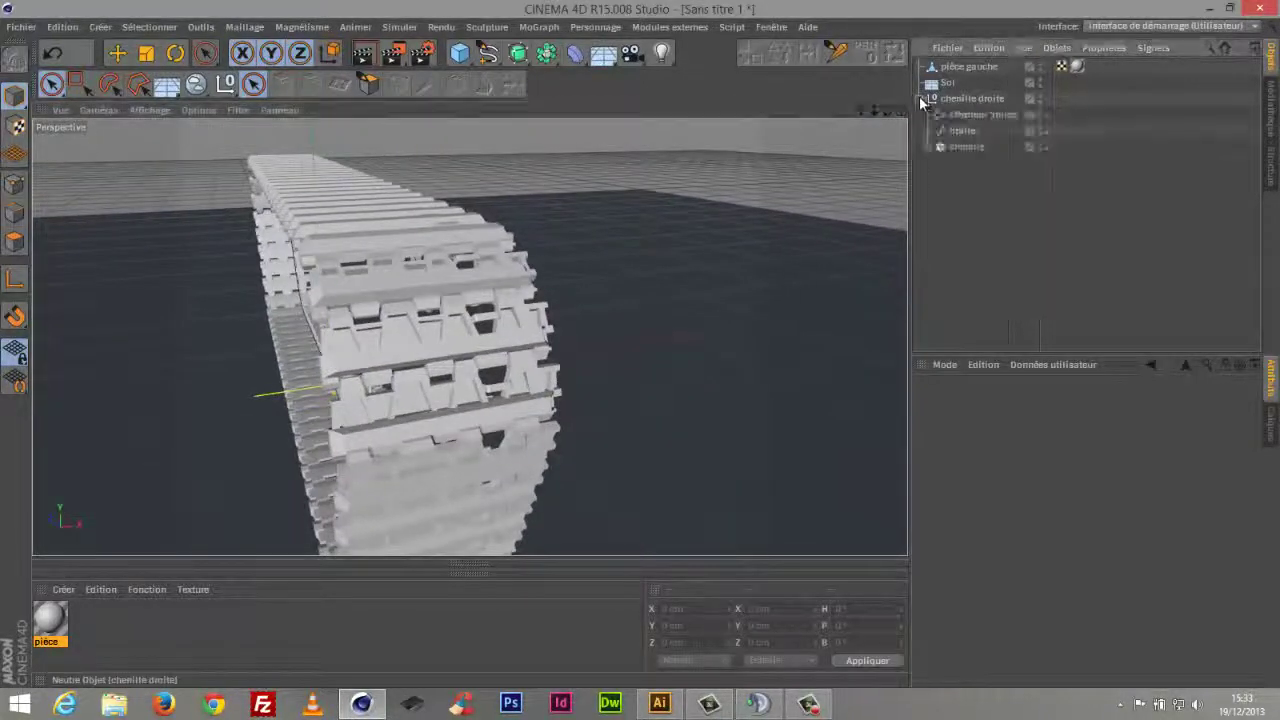
left_click(946, 131)
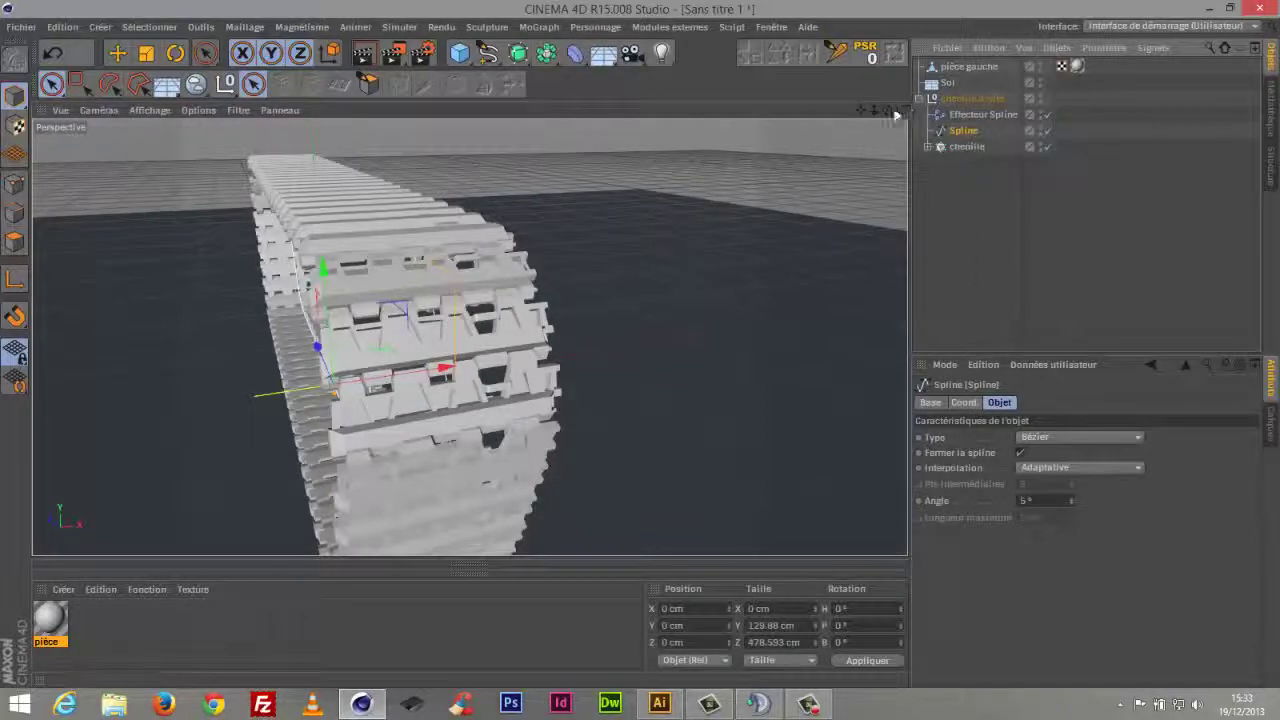
left_click_drag(888, 111, 930, 115)
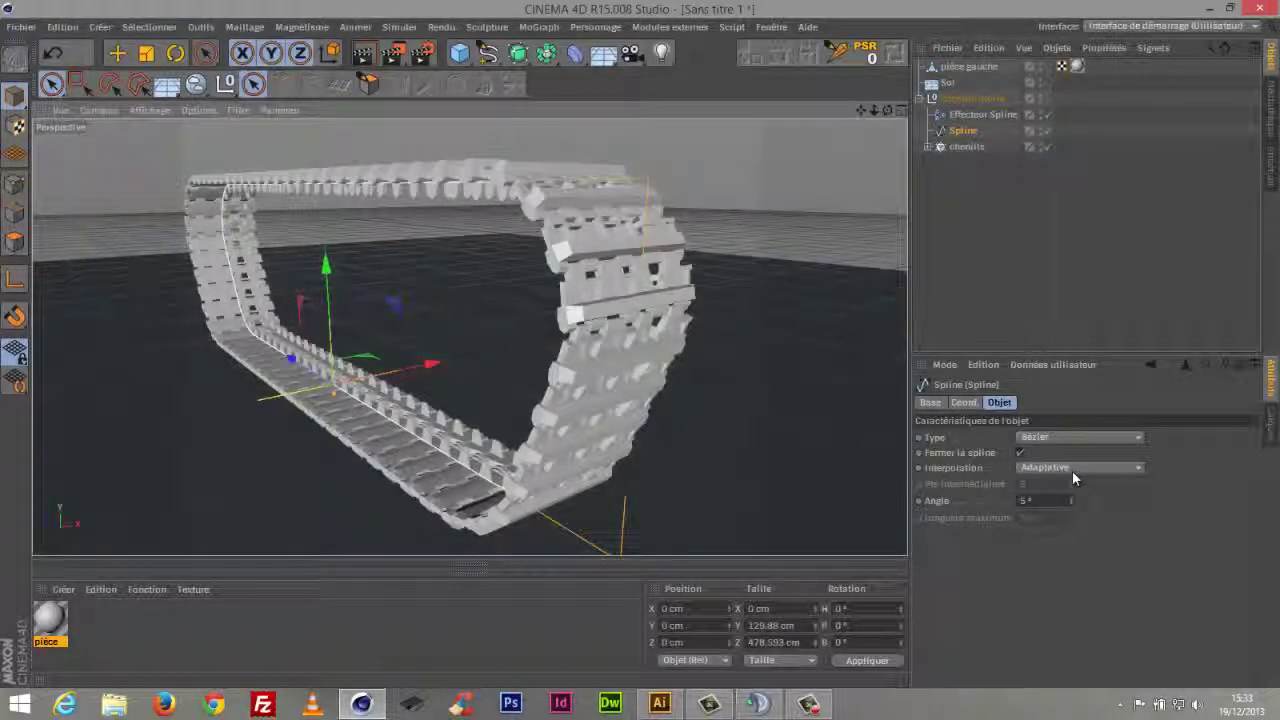
left_click(1048, 468)
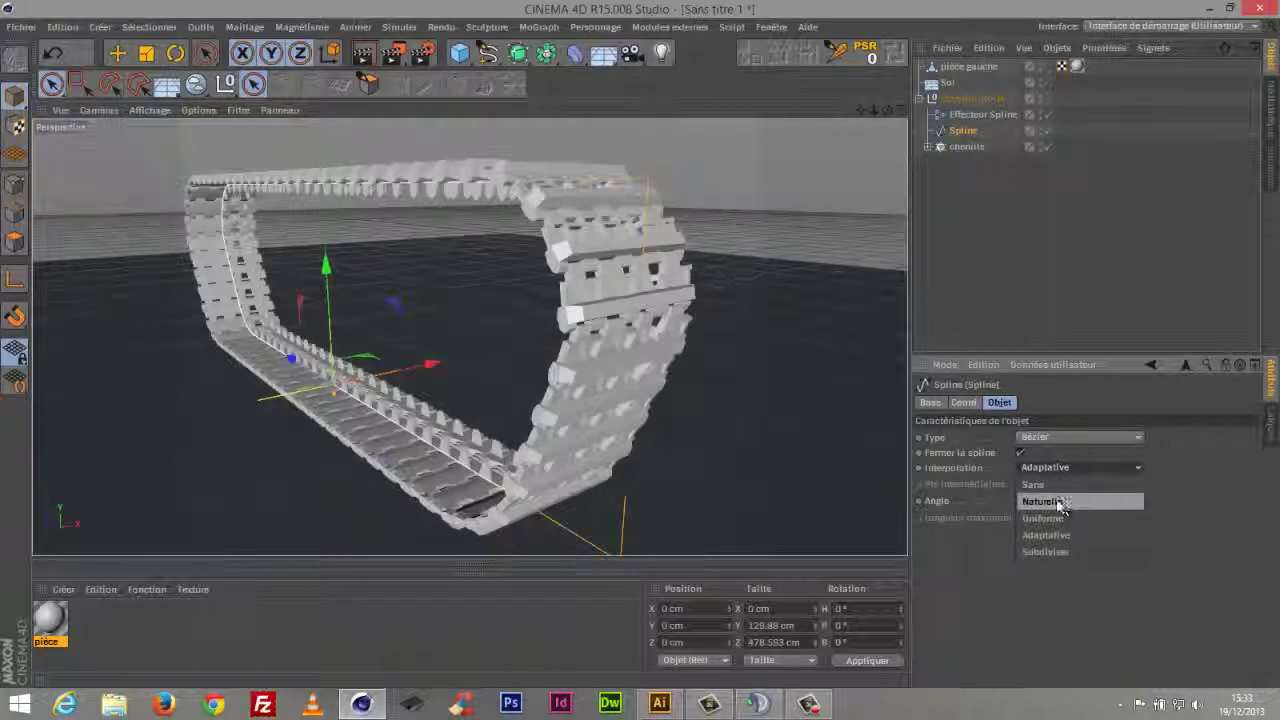
left_click(1046, 485)
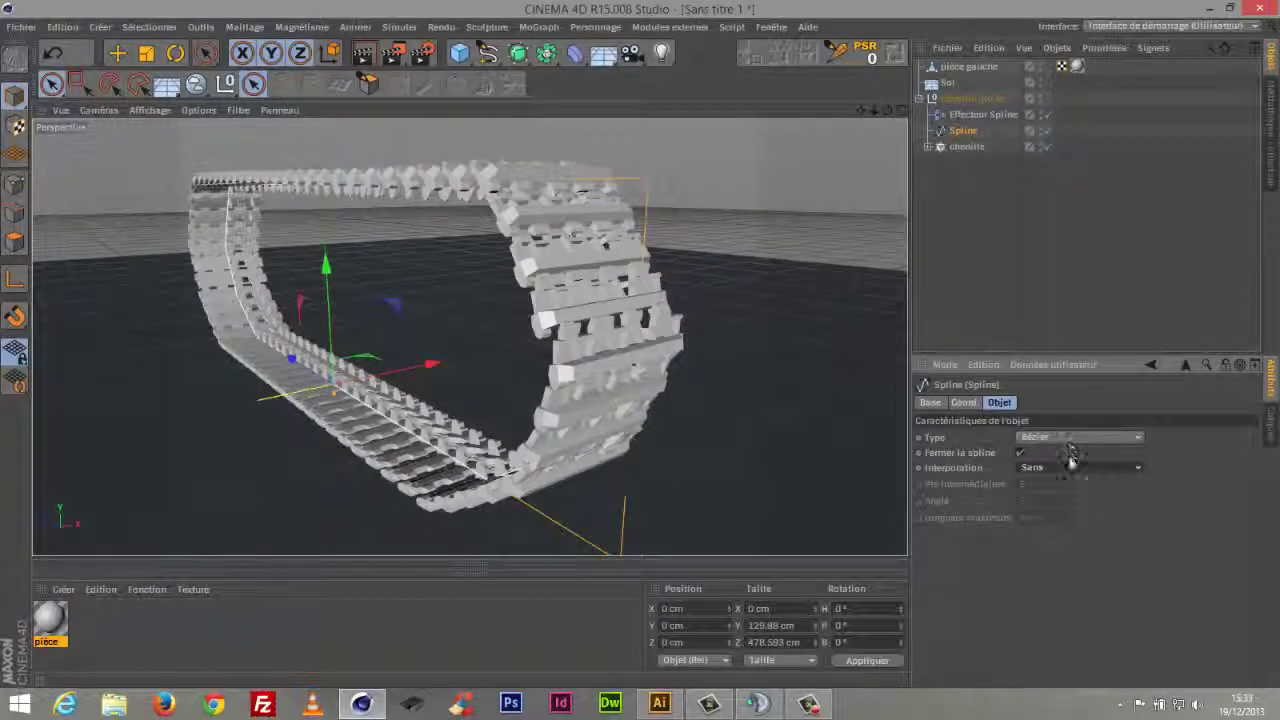
left_click(1070, 465)
left_click(1066, 503)
left_click(1066, 472)
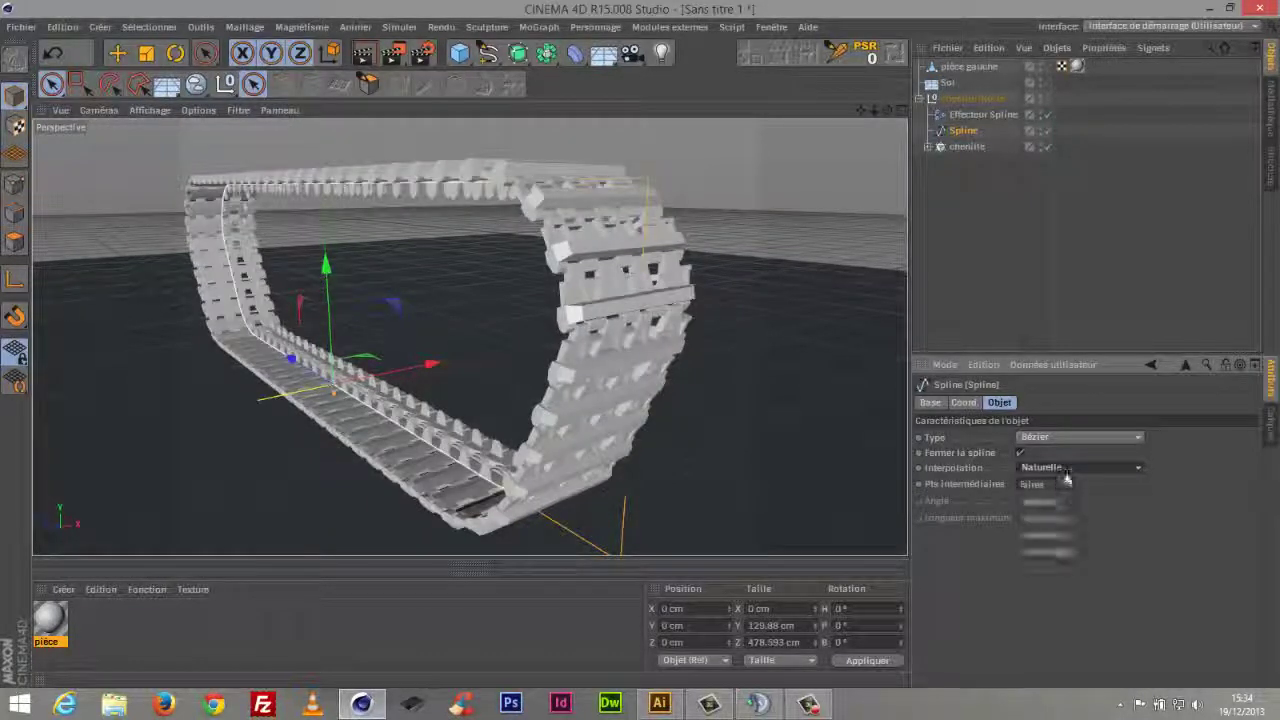
left_click(1063, 515)
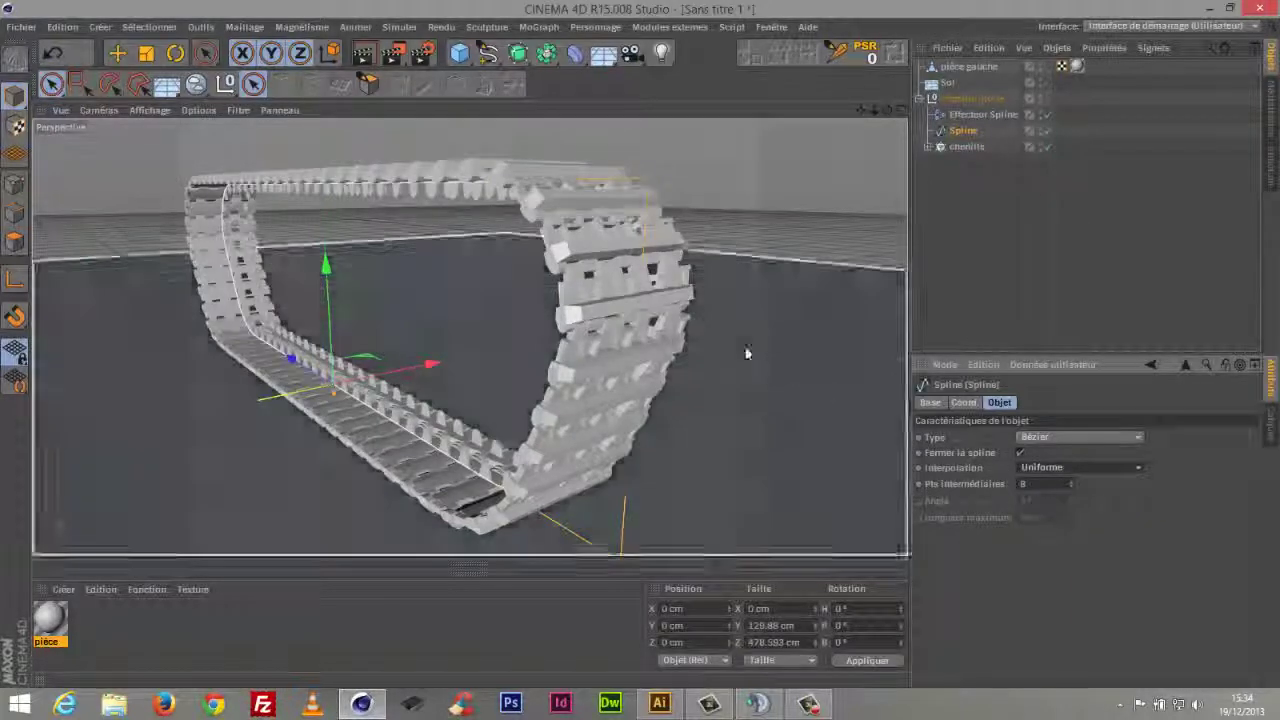
Try the Adaptative and Subdiviser interpolation modes on the Spline inside the chenille droite group
left_click(1040, 468)
left_click(1062, 535)
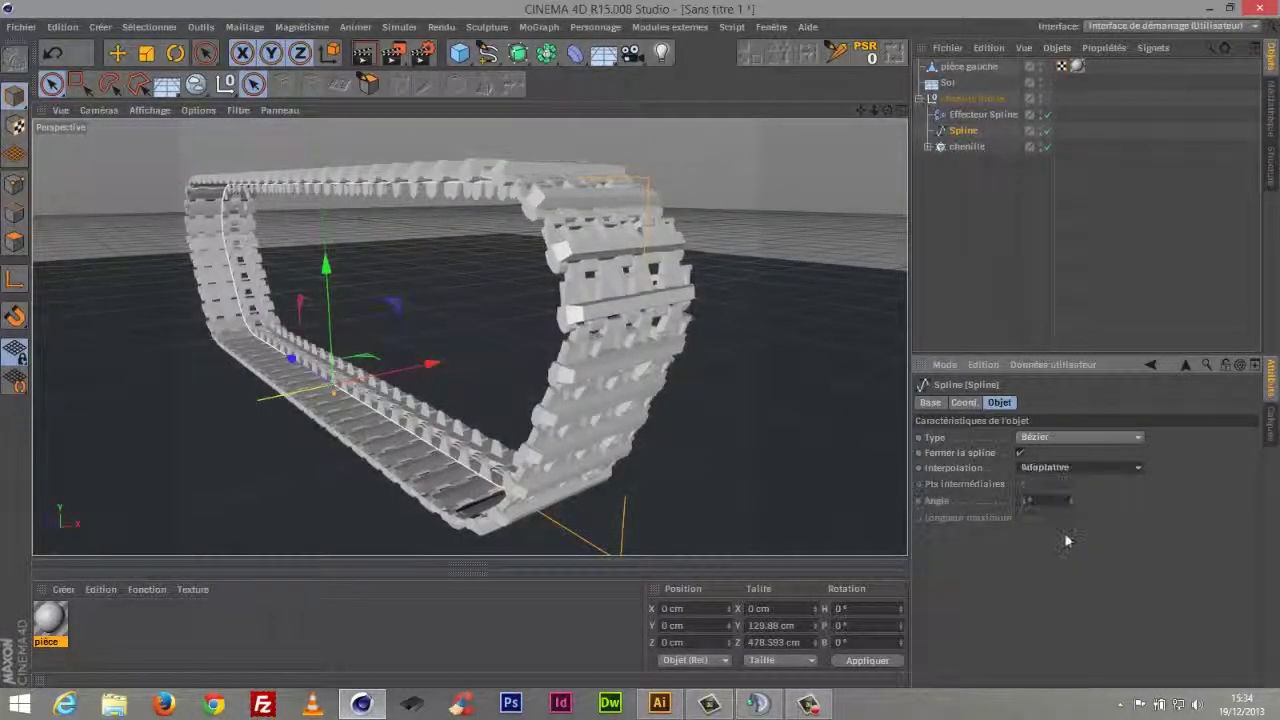
left_click(1072, 468)
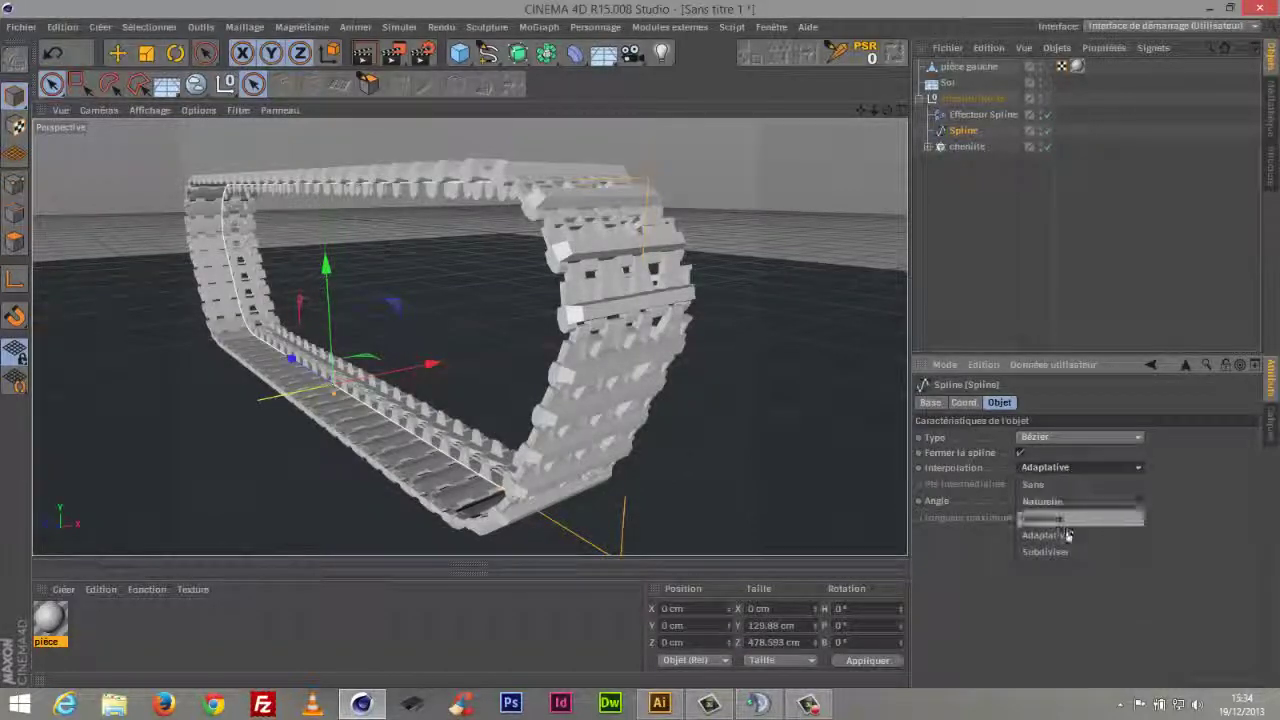
left_click(1066, 552)
left_click(1073, 468)
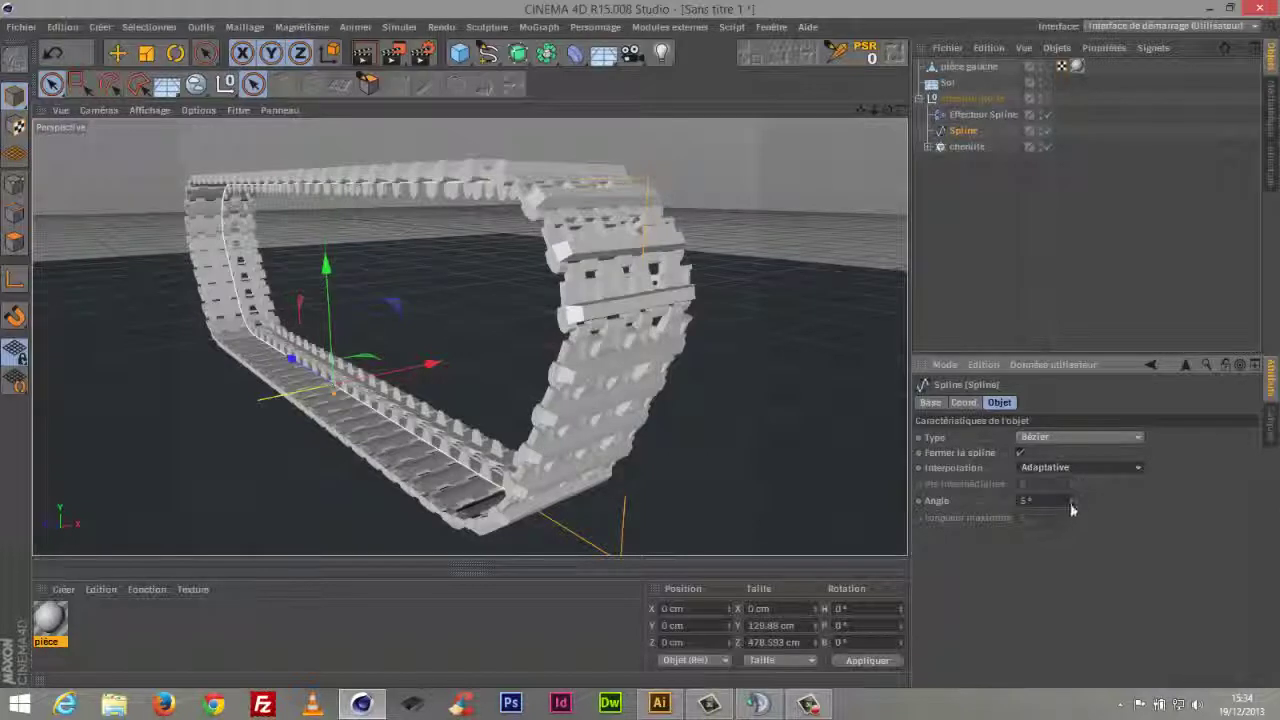
left_click(1073, 468)
left_click(1062, 535)
left_click(1073, 468)
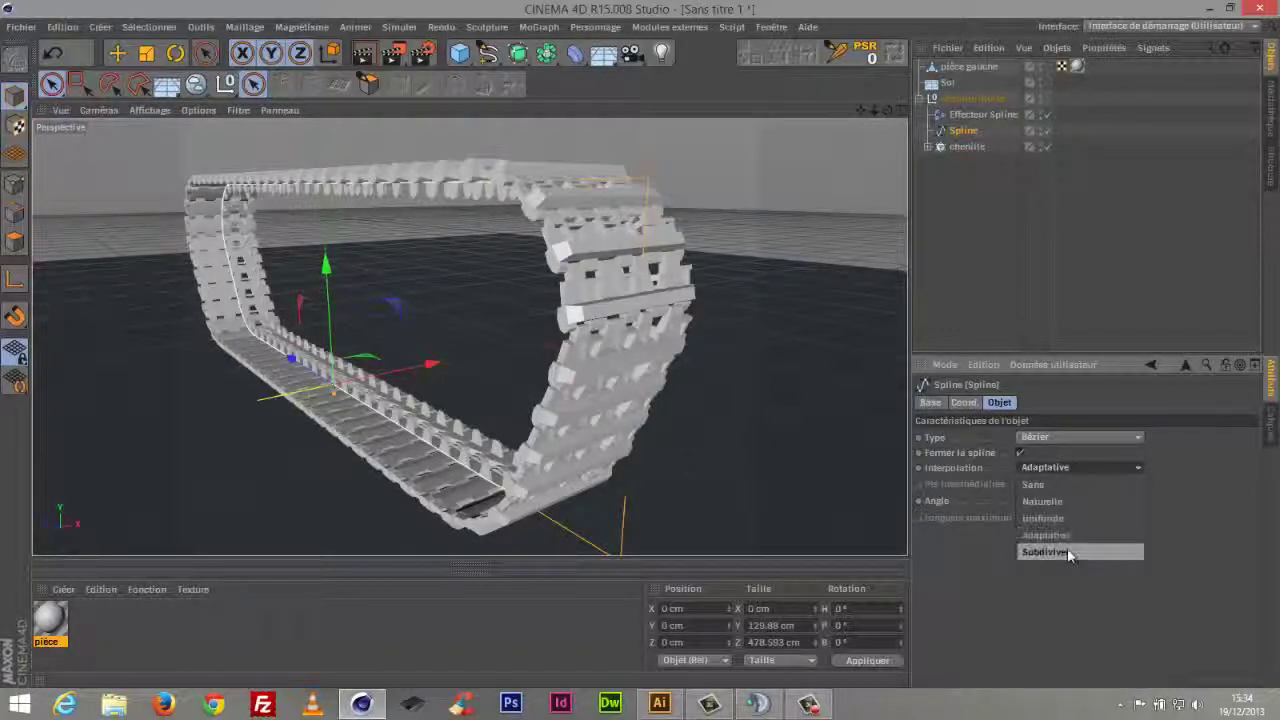
left_click(1063, 551)
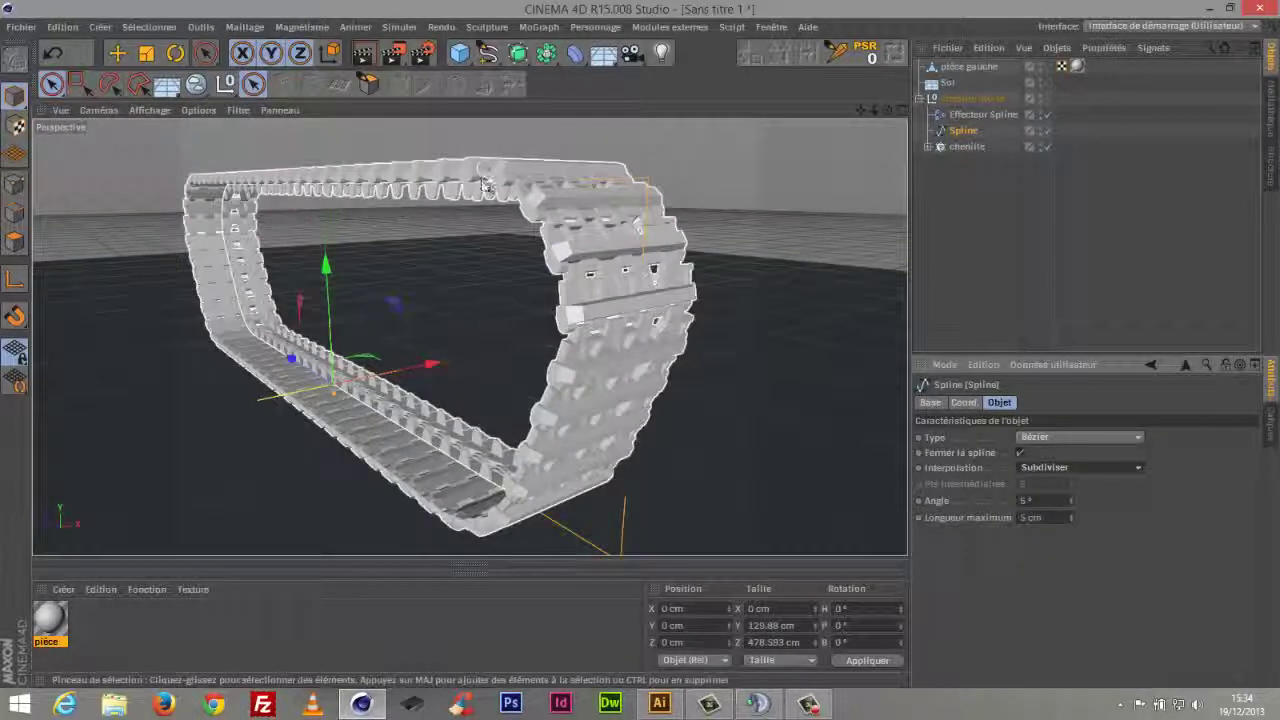
left_click(1078, 467)
left_click(1066, 537)
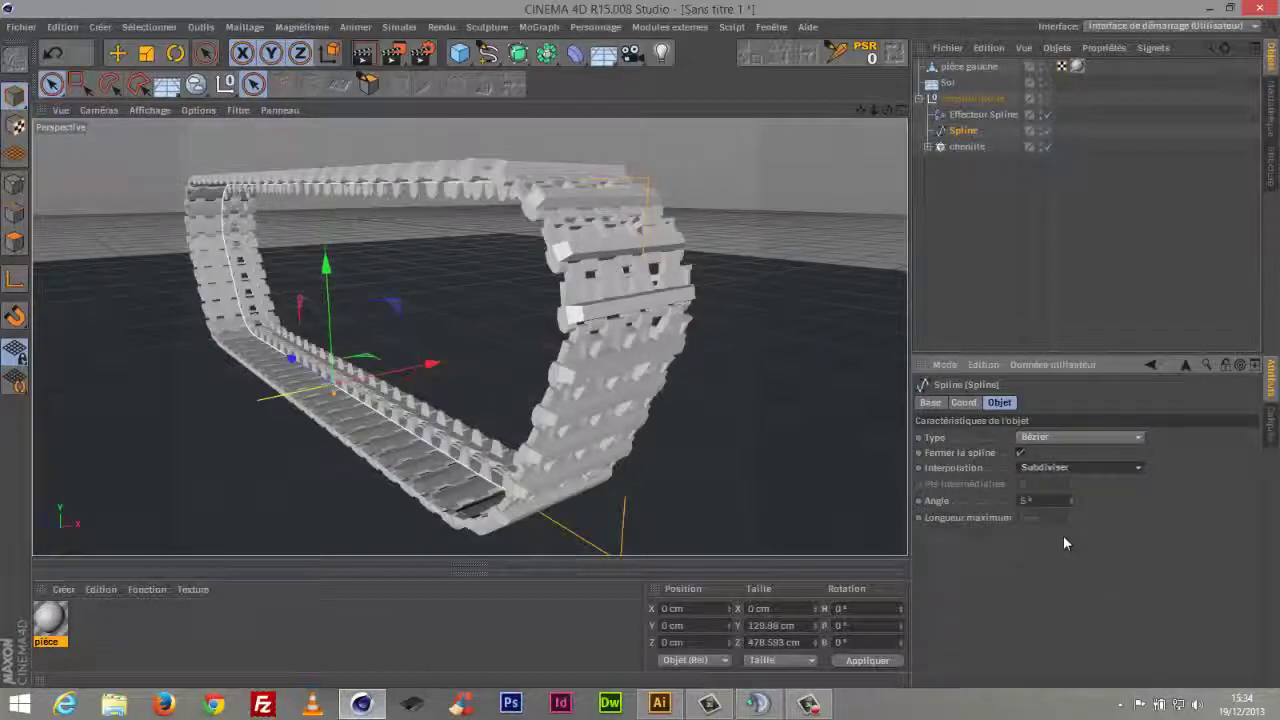
Set the Spline's interpolation to Uniforme with 10 intermediate points
left_click(1066, 477)
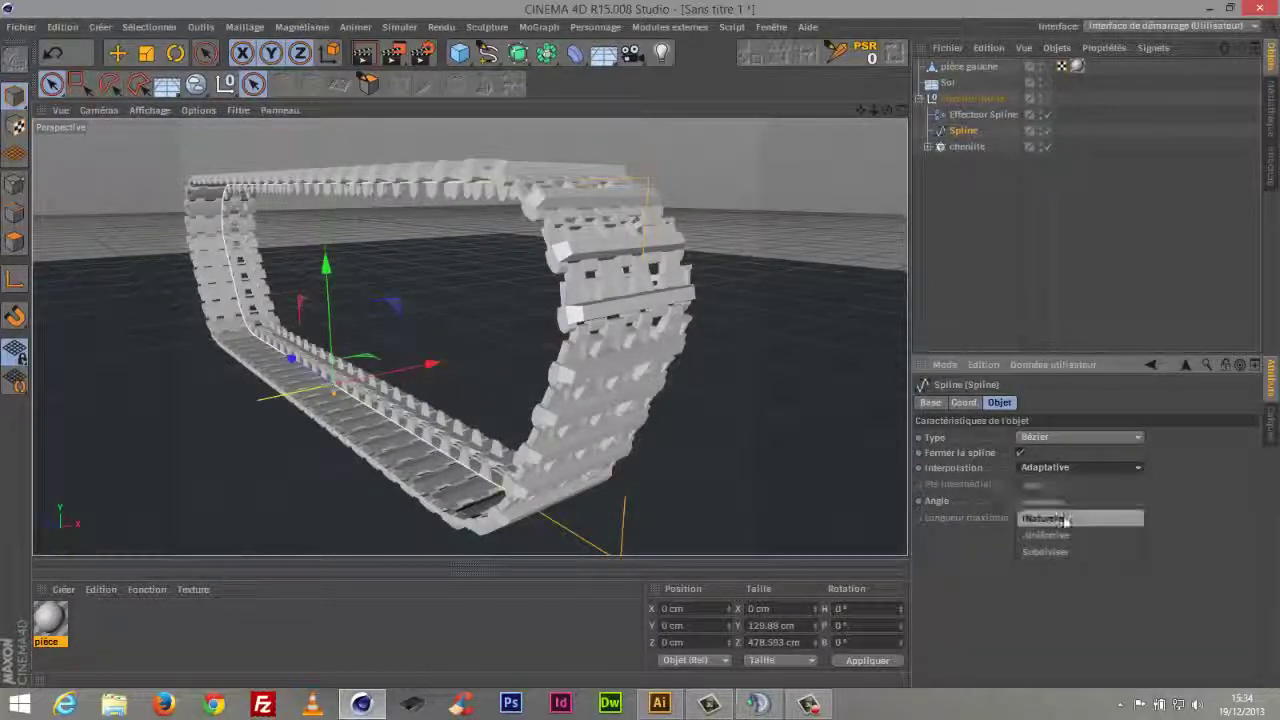
left_click(1065, 517)
type("80")
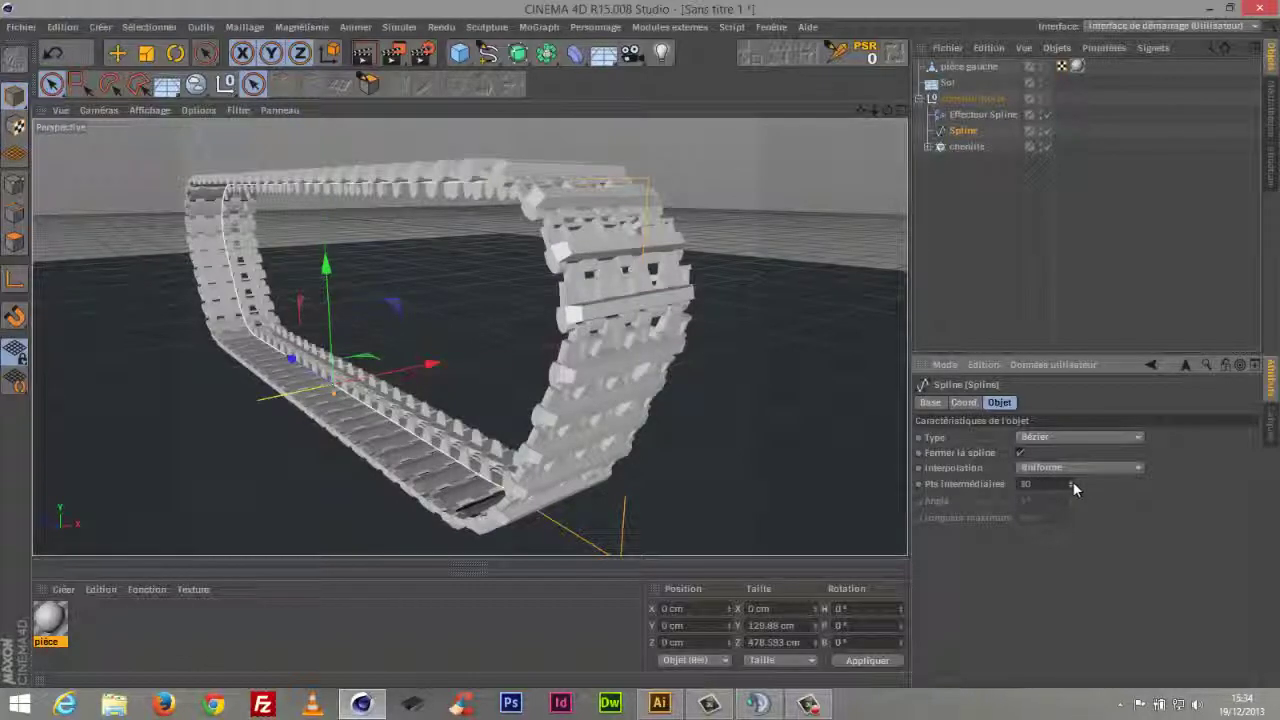
left_click_drag(1073, 481, 1071, 486)
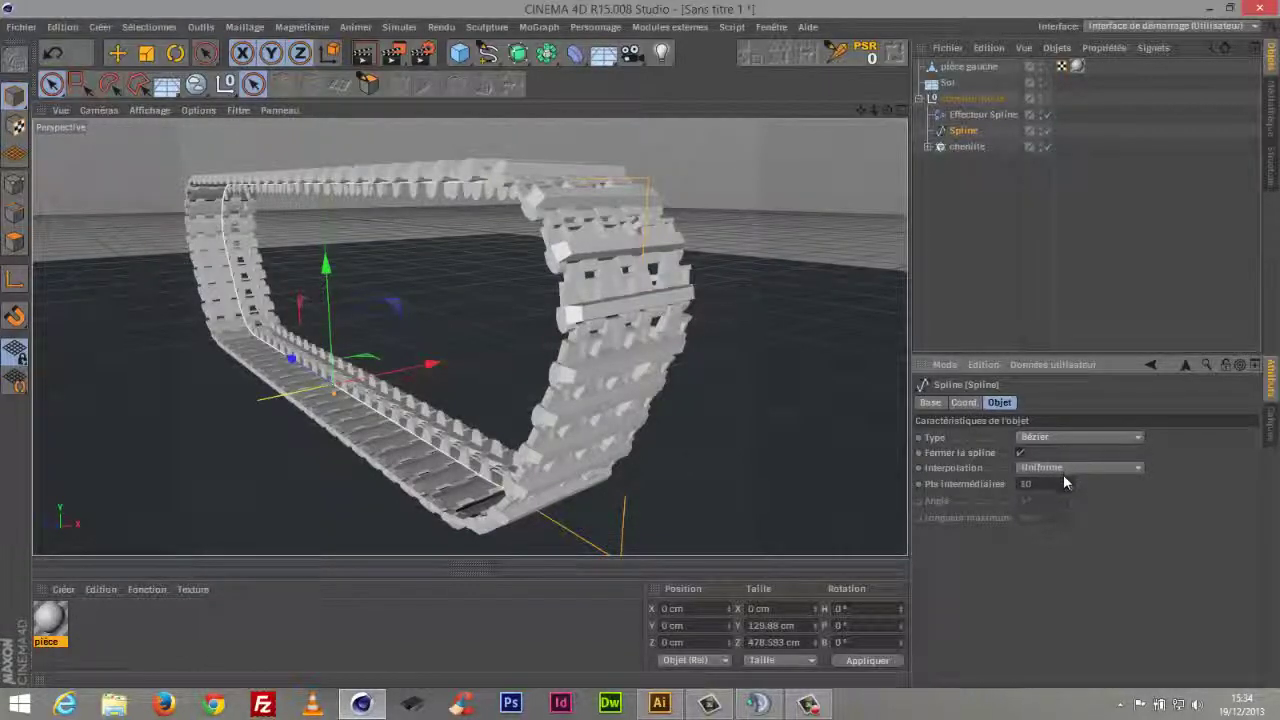
Raise the chenille cloner's quantity to 69 to close the gaps between track pieces, and deselect it
mouse_move(887, 110)
left_mouse_down()
mouse_move(952, 92)
mouse_move(852, 110)
mouse_move(872, 128)
left_mouse_up()
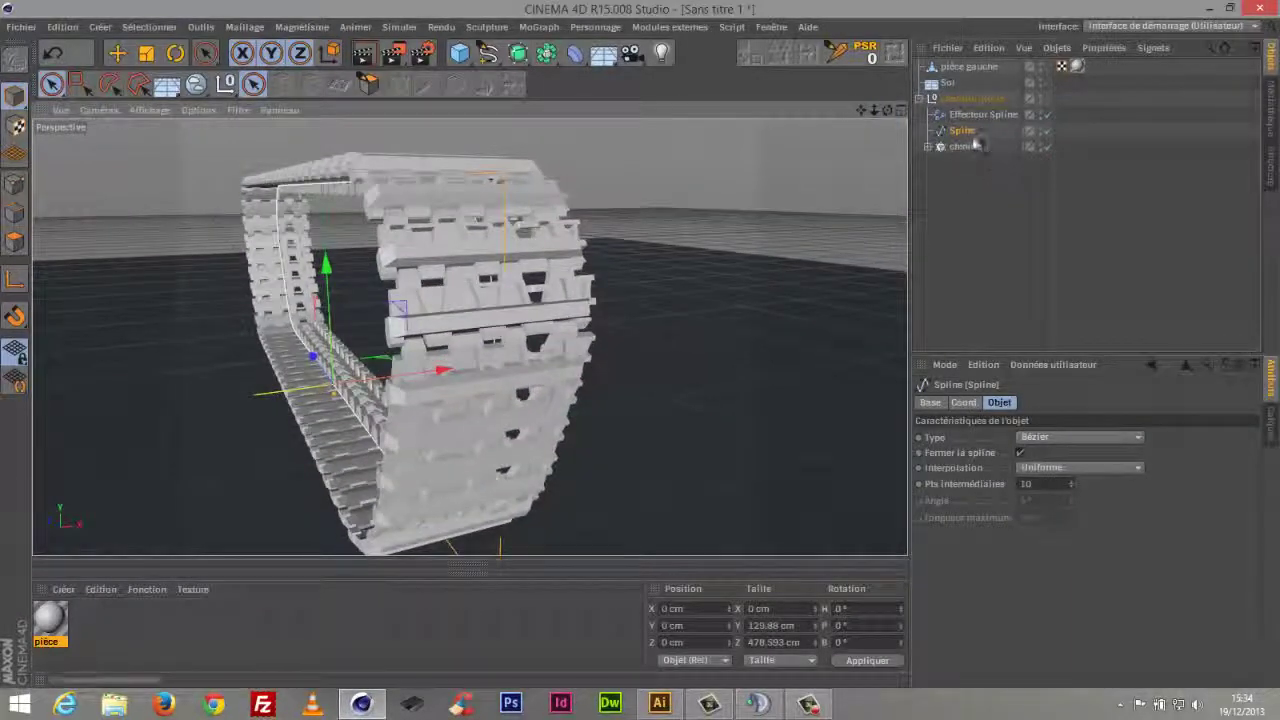
left_click(931, 146)
left_click(966, 146)
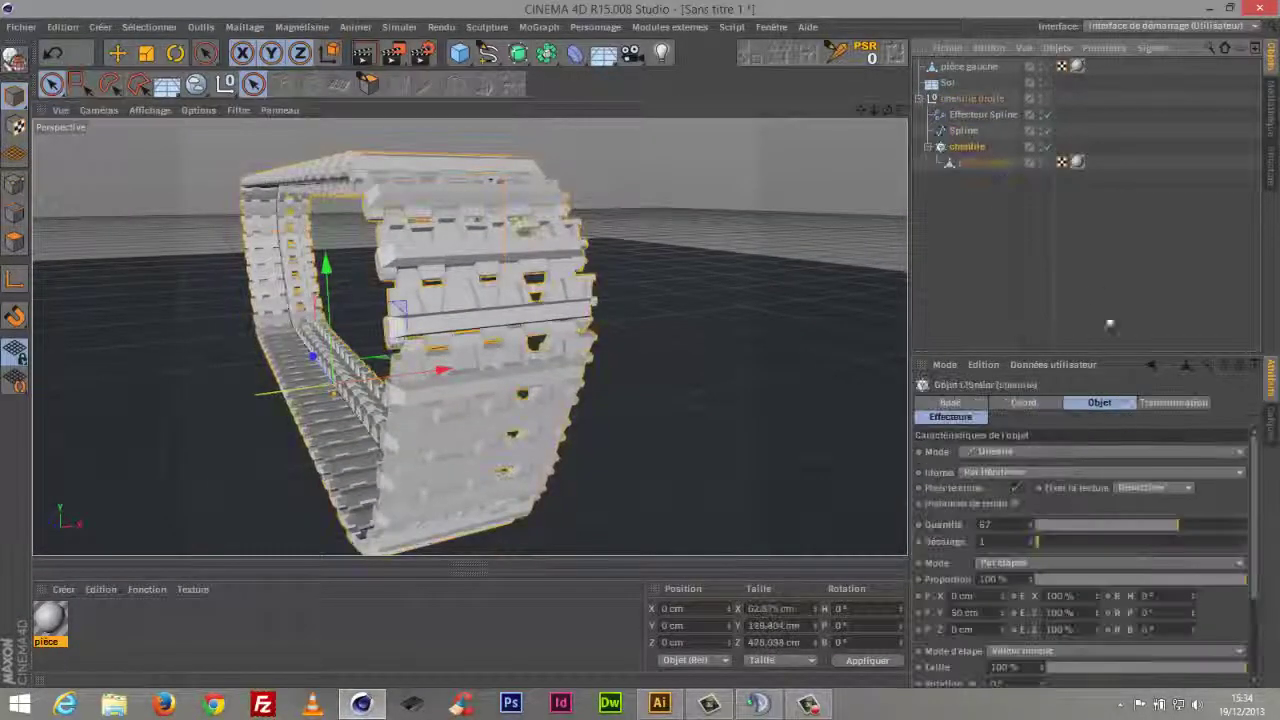
left_click(1033, 524)
left_click(1031, 520)
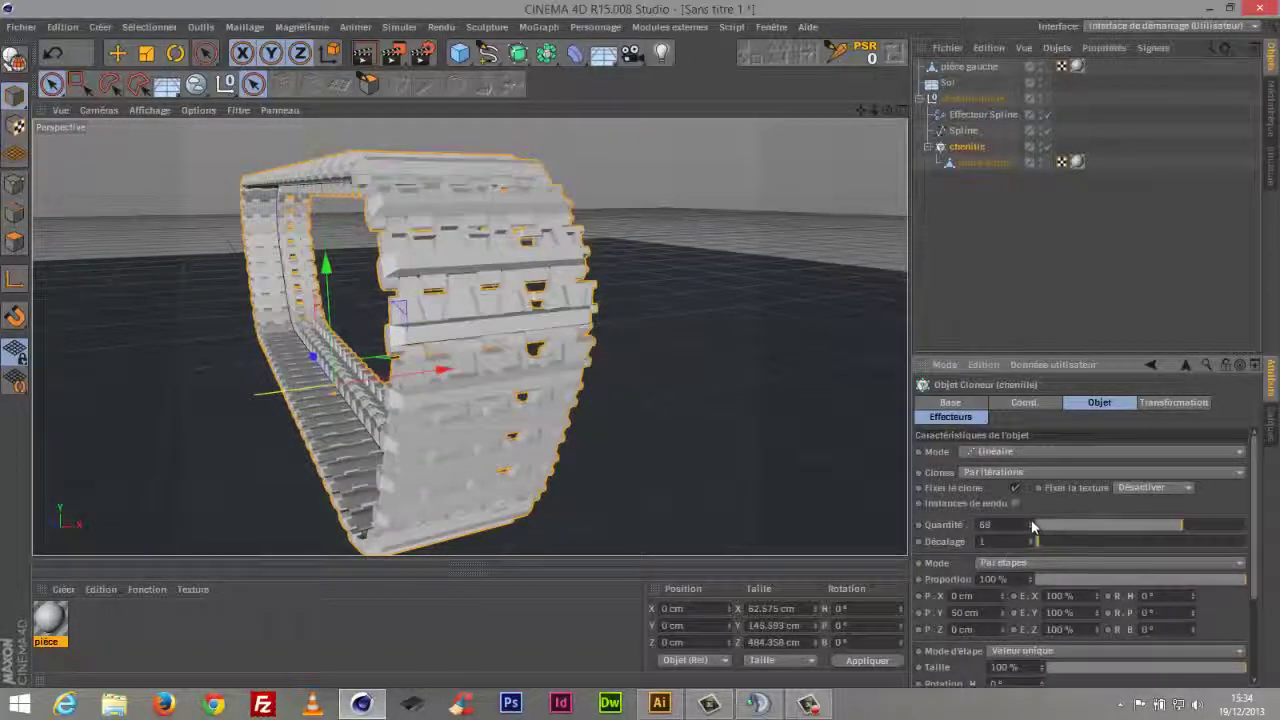
left_click(1031, 520)
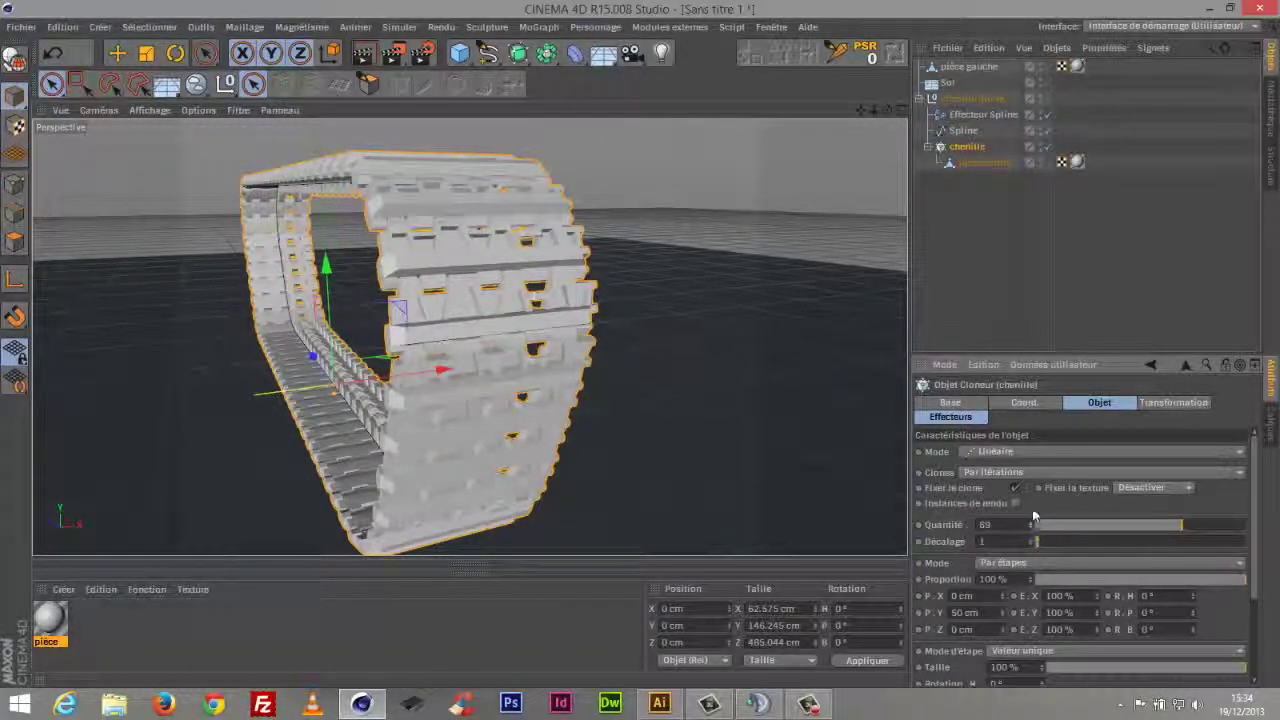
left_click_drag(886, 111, 1002, 104)
left_click(982, 208)
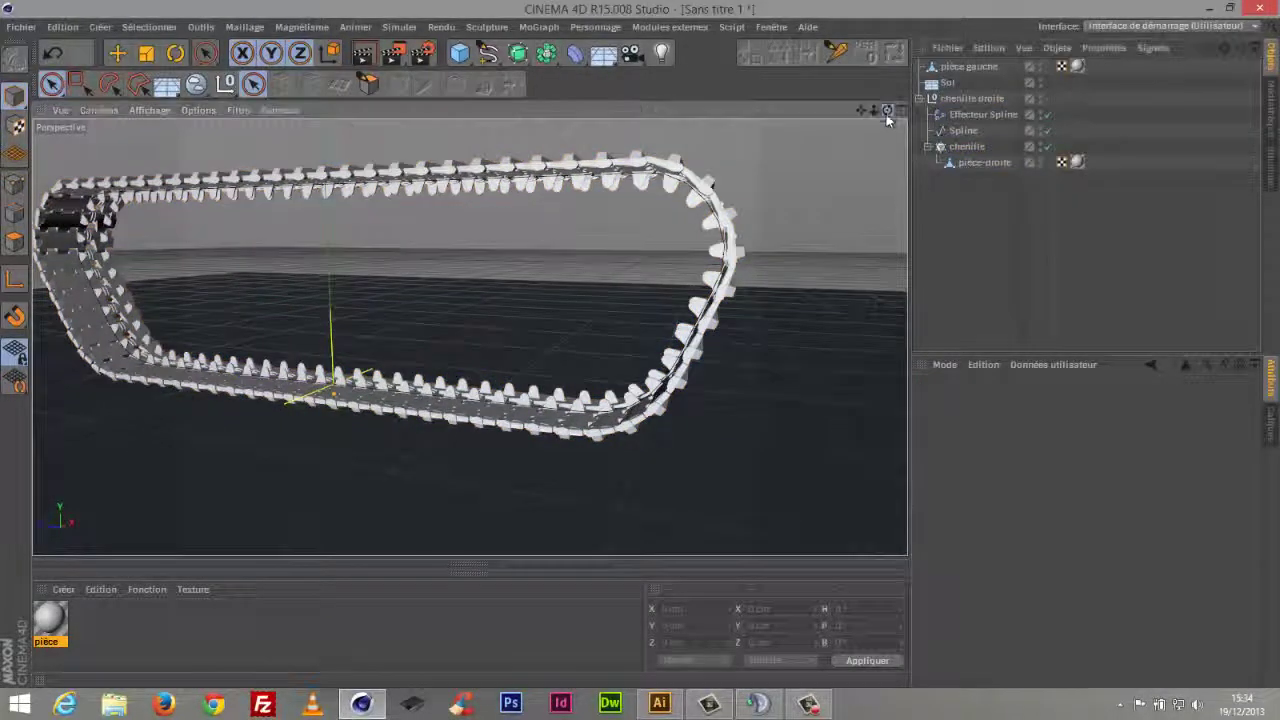
left_click_drag(886, 111, 790, 120)
Check the scene information for memory use and the number of points, polygons and objects
left_click(1058, 50)
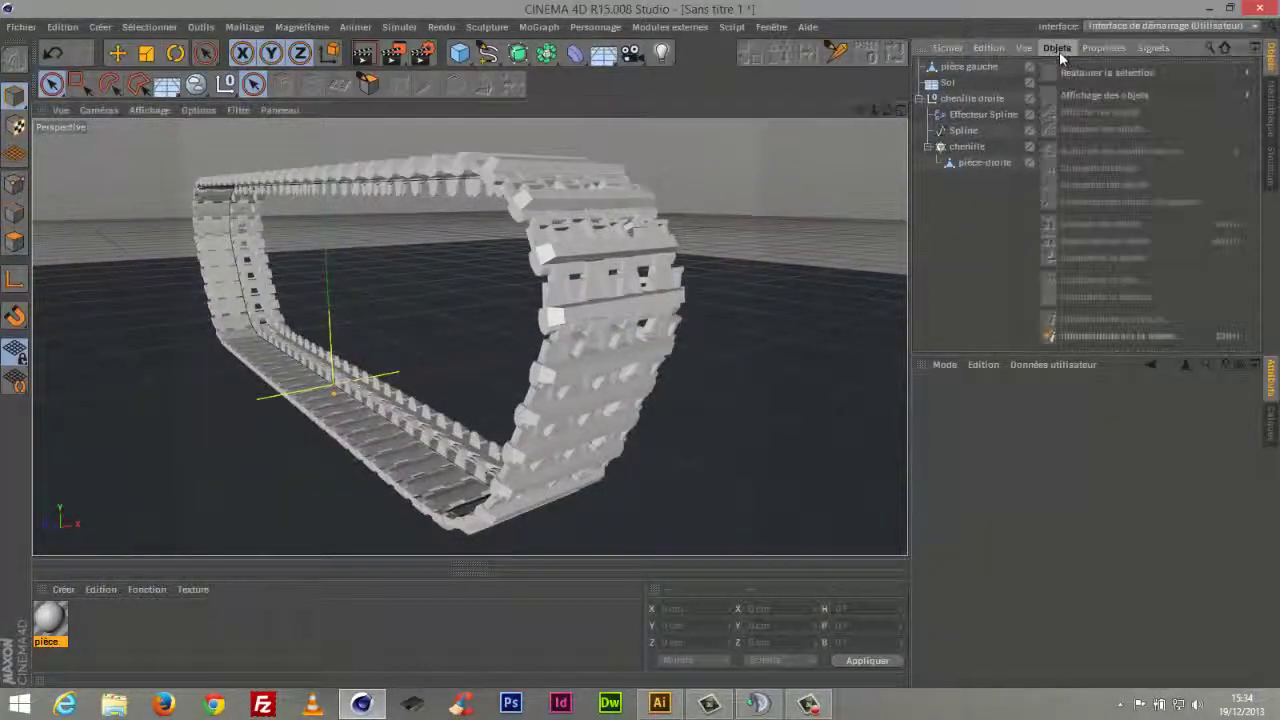
left_click(1095, 335)
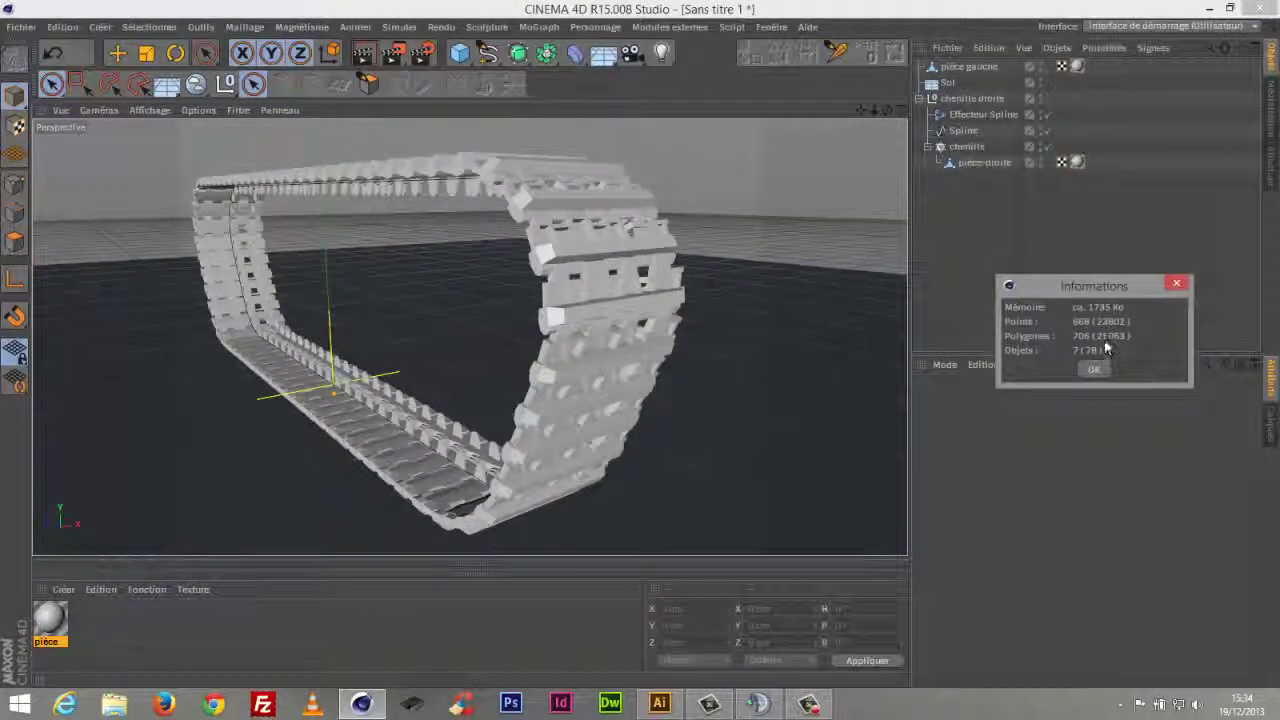
left_click_drag(1122, 290, 767, 209)
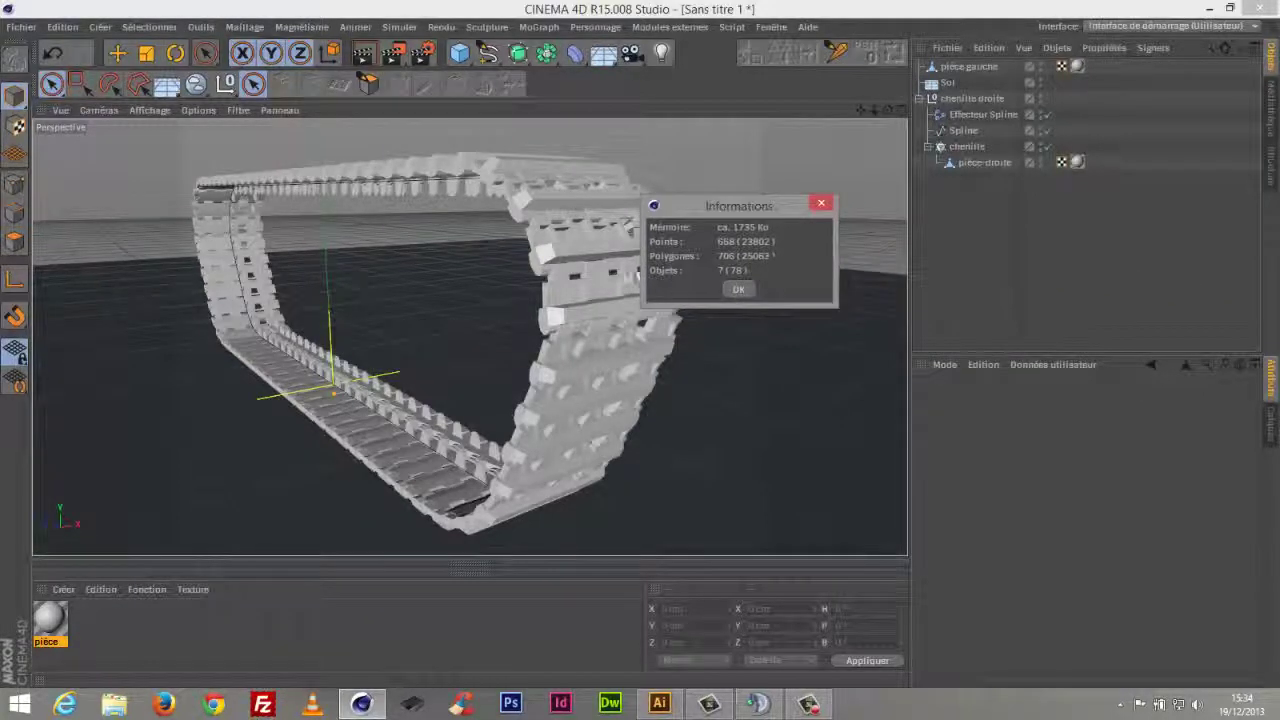
left_click(740, 292)
Enable Instances de rendu on the chenille cloner and compare the scene information again
left_click(966, 147)
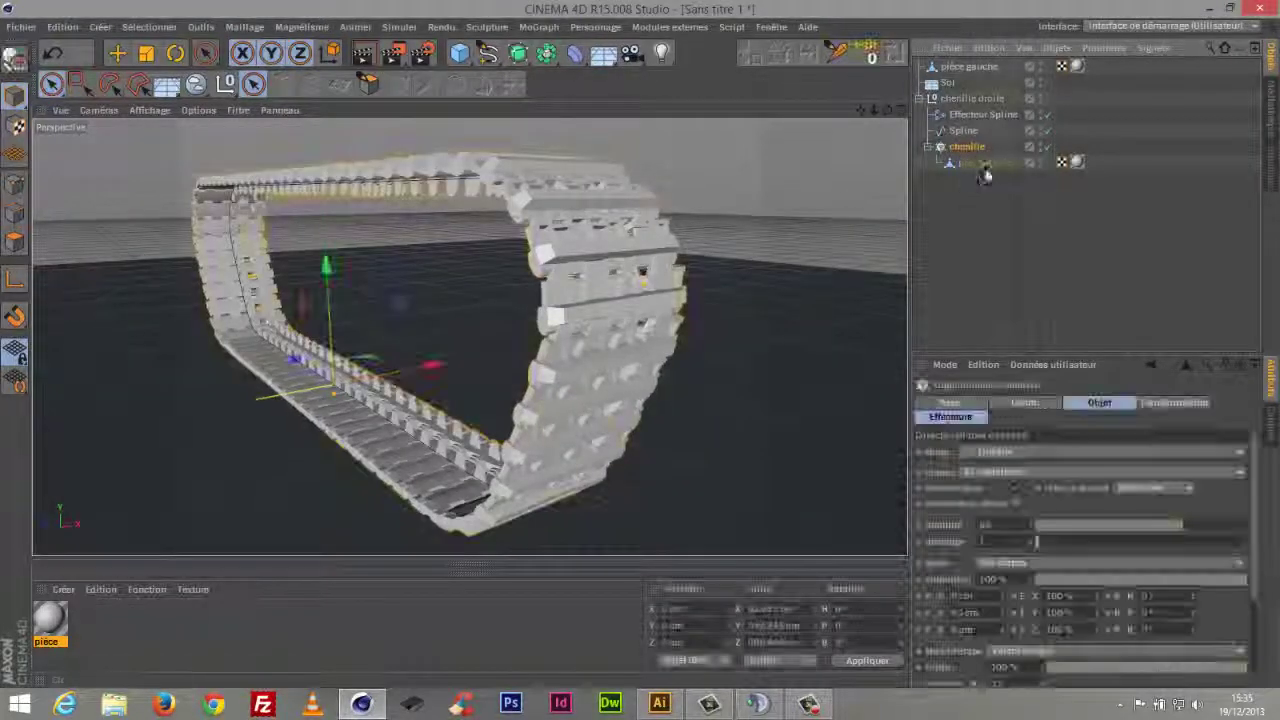
left_click(1017, 504)
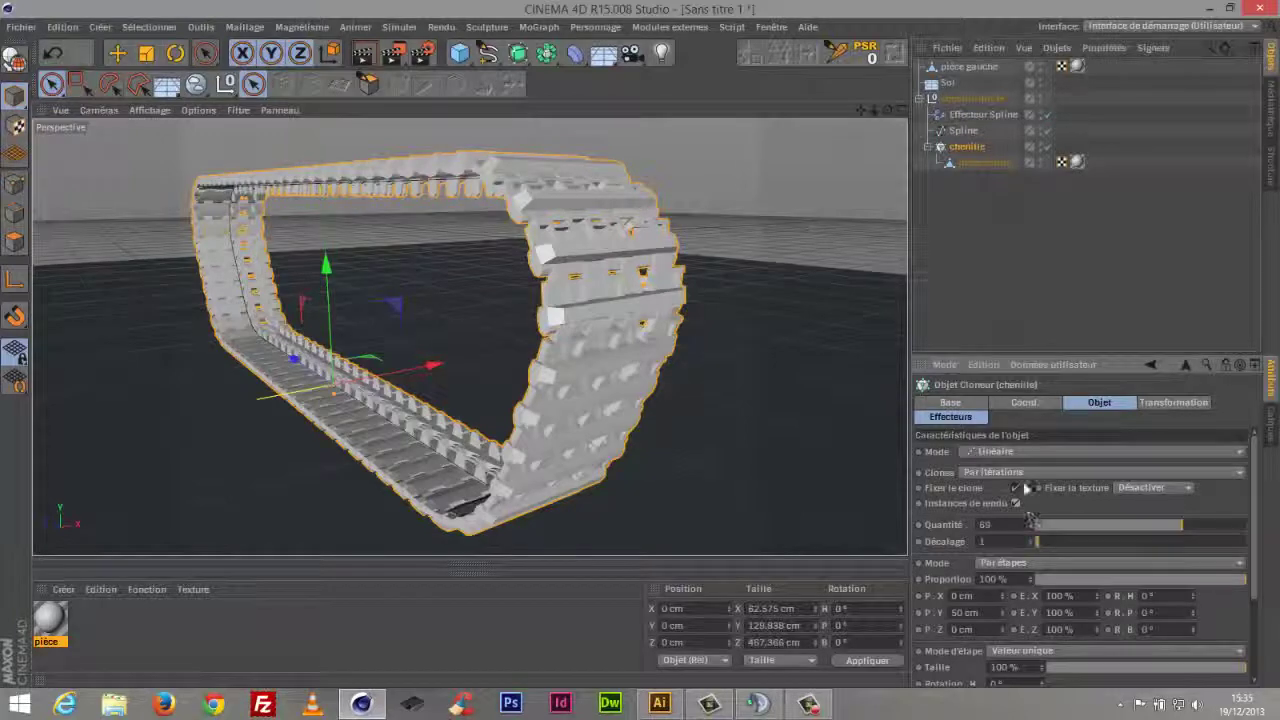
left_click(1057, 47)
left_click(1077, 343)
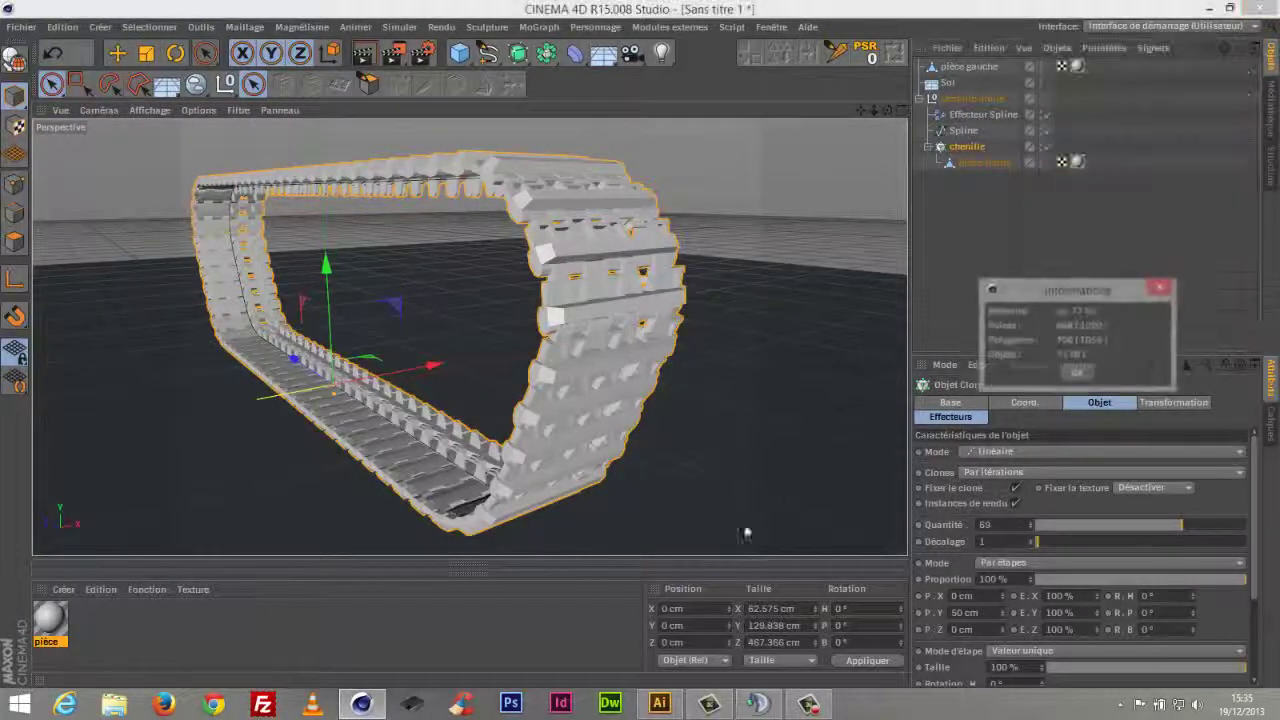
left_click_drag(1089, 287, 731, 264)
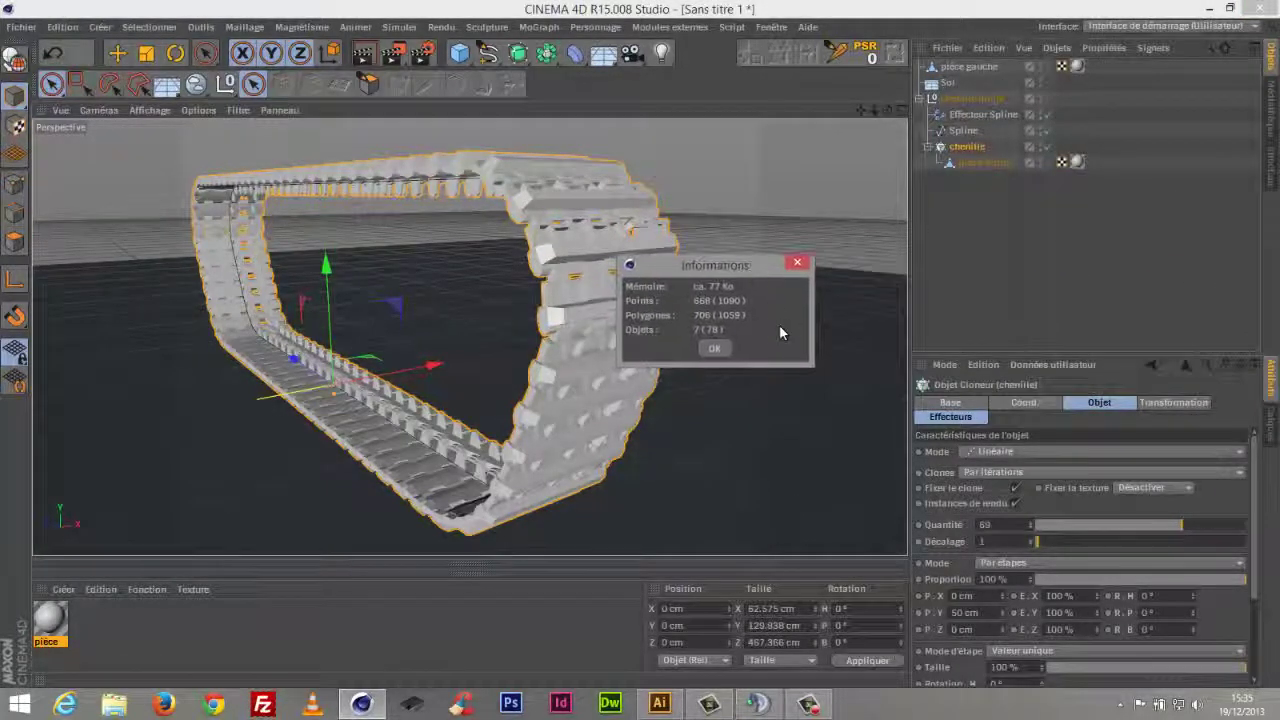
left_click(714, 349)
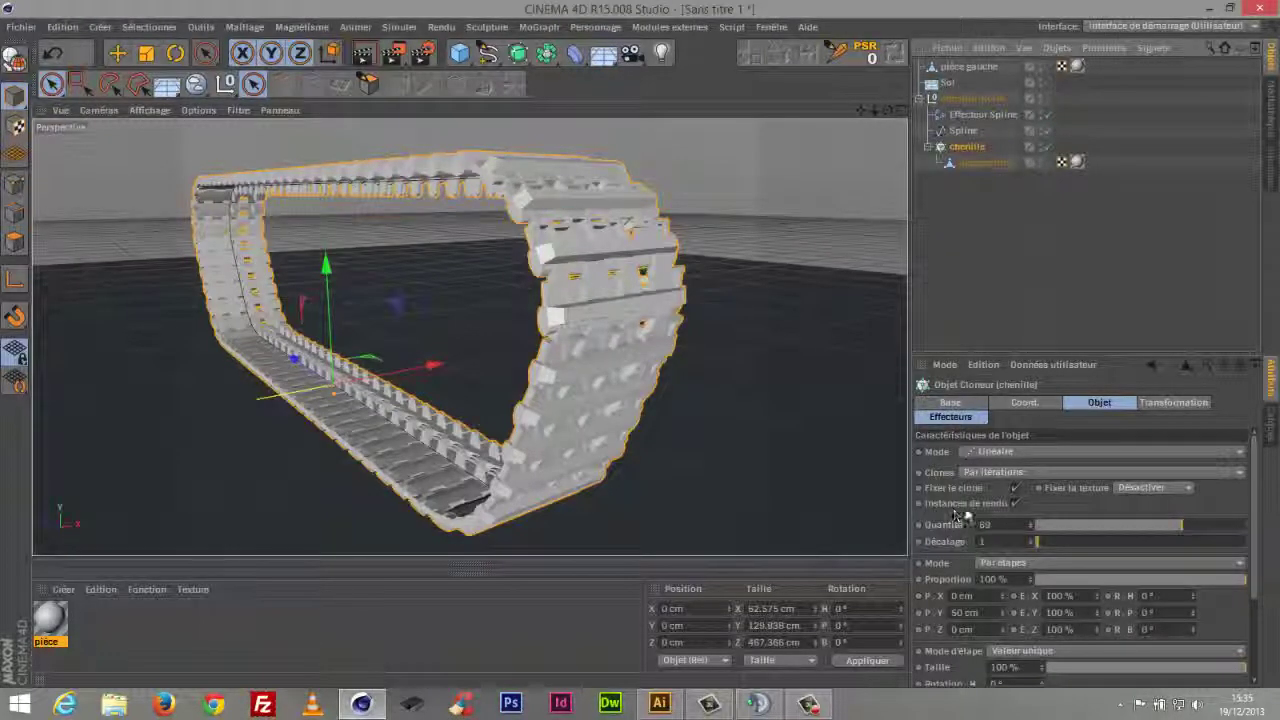
left_click(1017, 503)
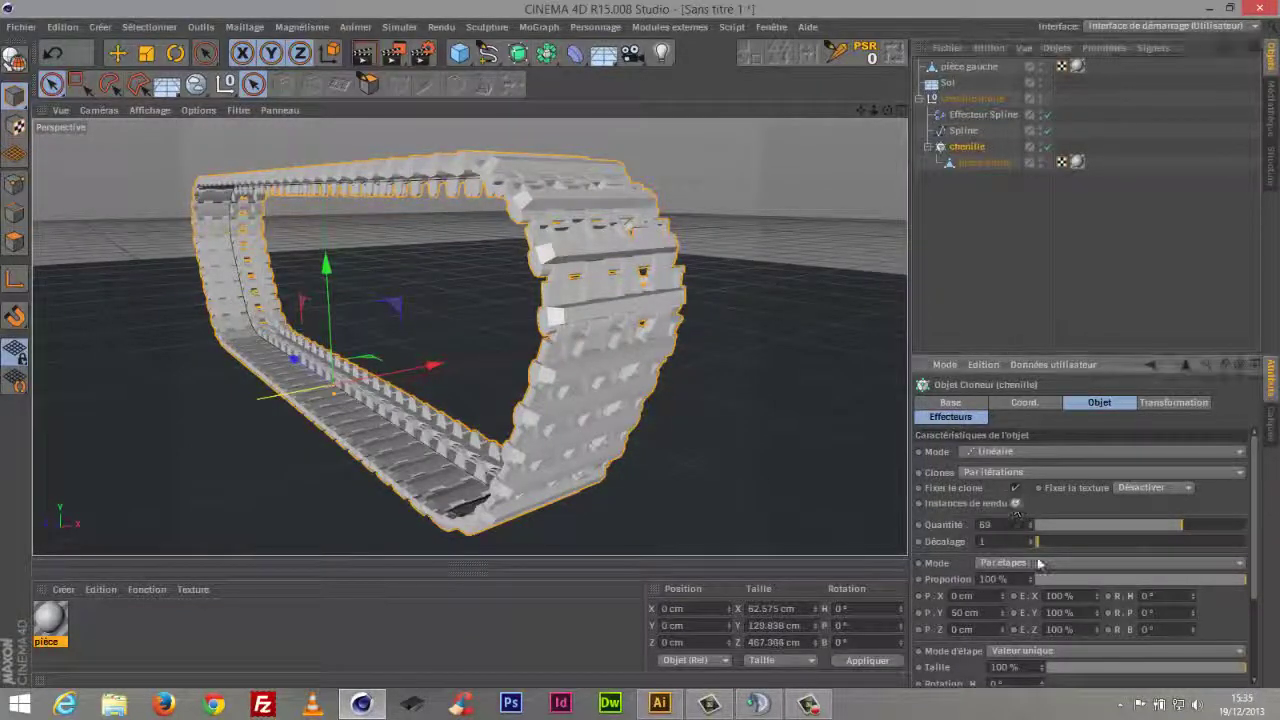
left_click(1015, 503)
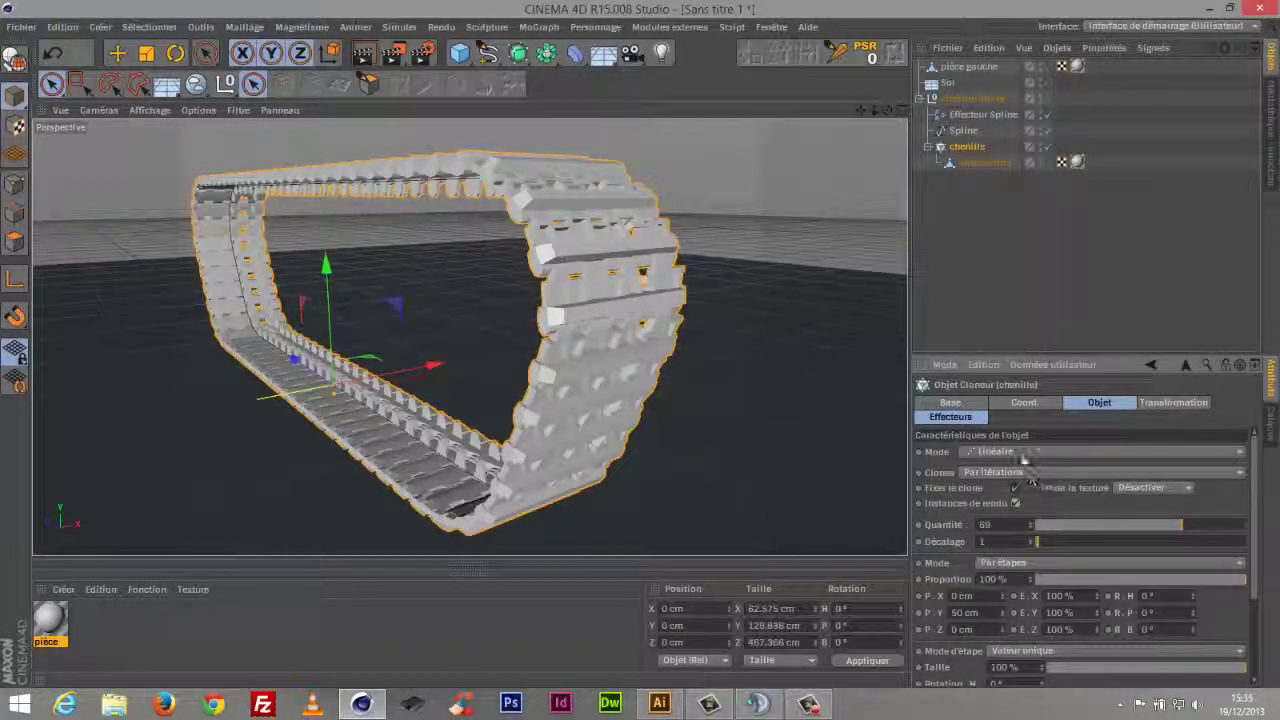
Collapse the chenille droite group and move it along the X axis, away from the scene origin in the positive direction
left_click_drag(884, 117, 925, 167)
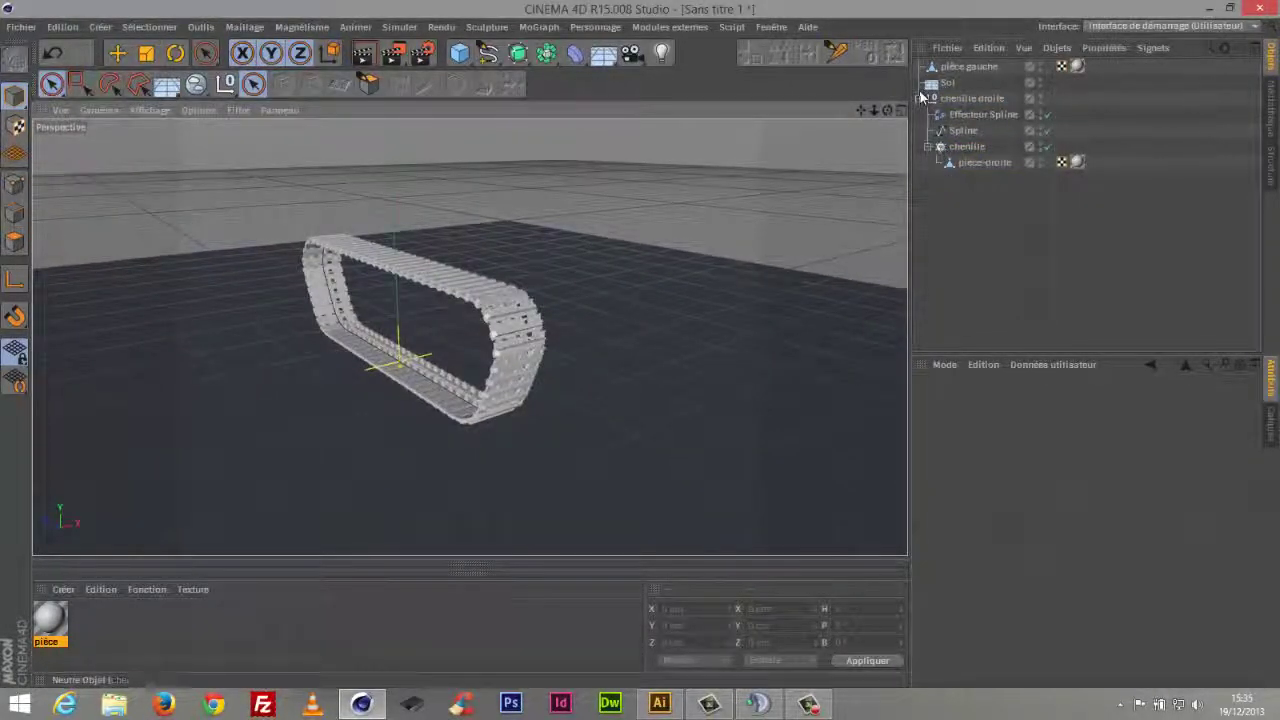
left_click(932, 98)
left_click(960, 99)
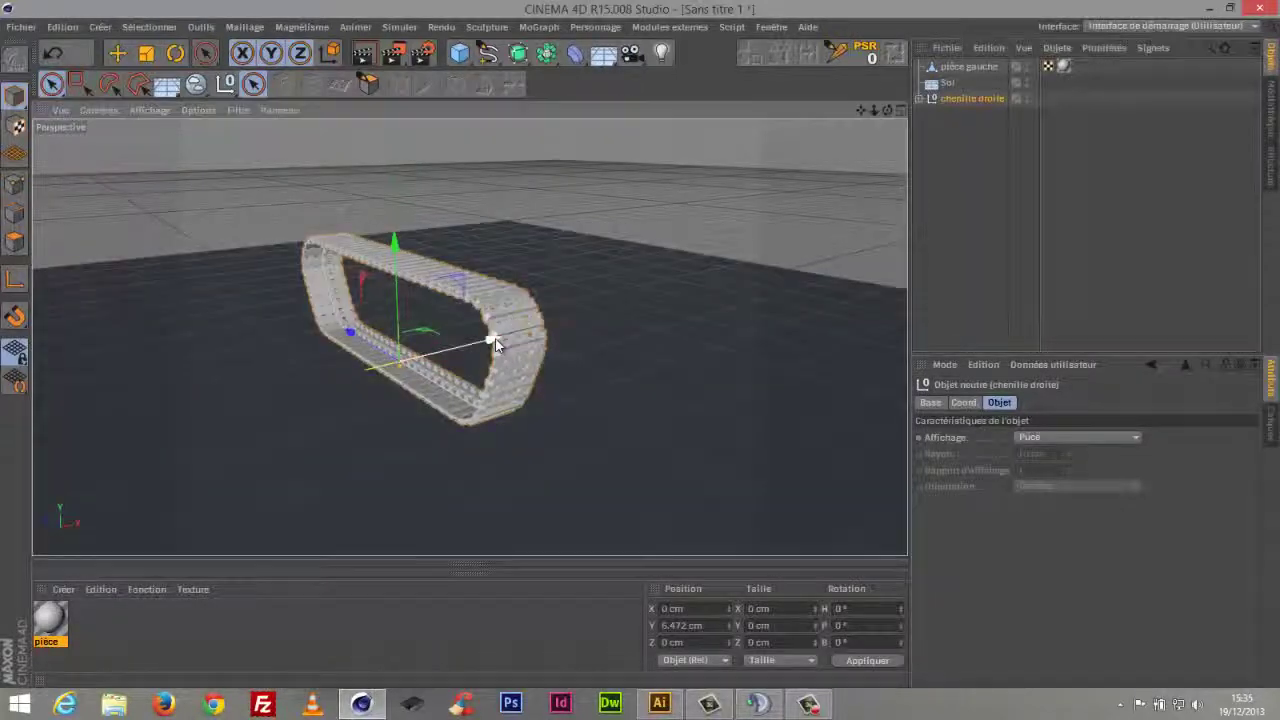
left_click_drag(491, 343, 695, 240)
Move the pièce gauche object below the chenille droite group in the object hierarchy and select it
left_click_drag(968, 152, 959, 174)
left_click(971, 114)
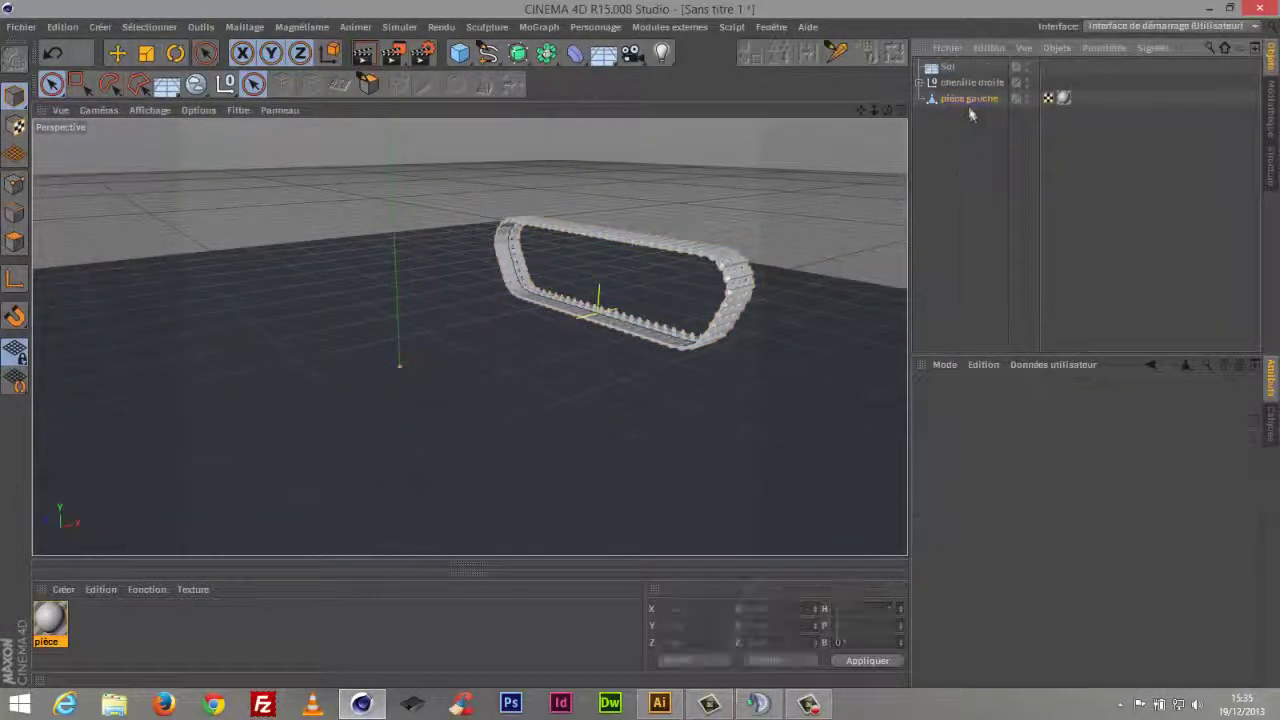
left_click(968, 98)
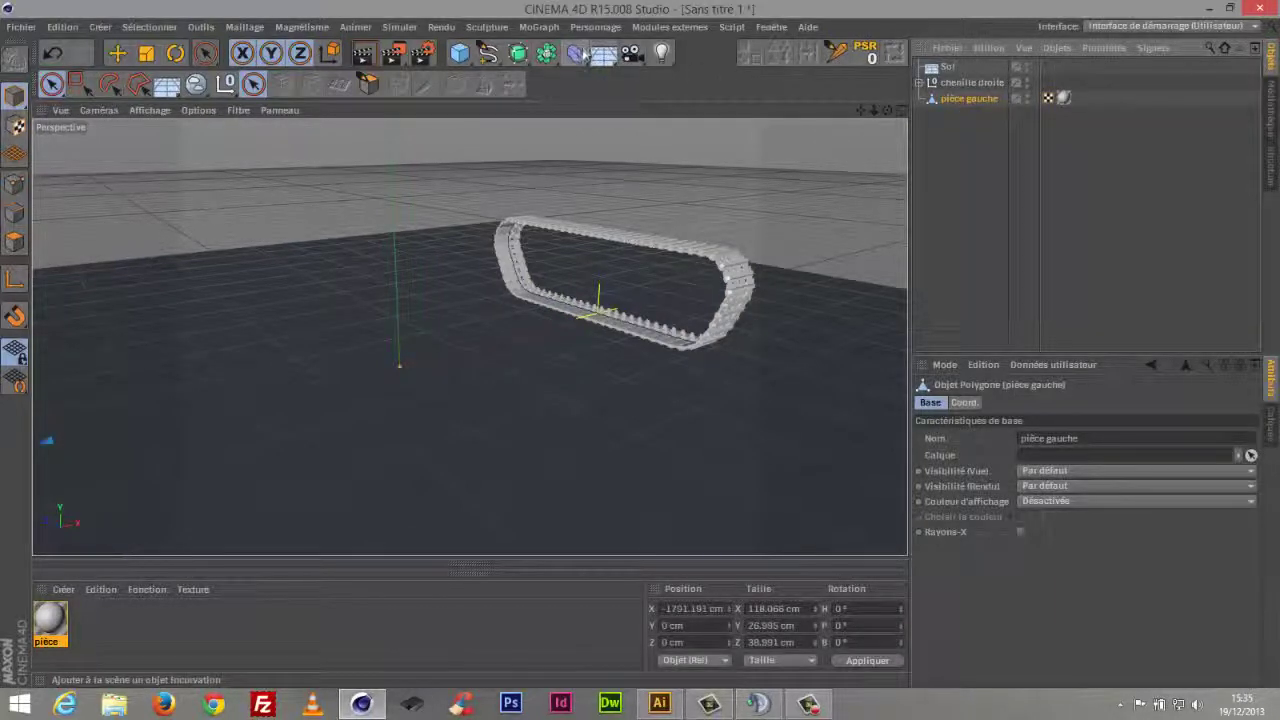
Add a MoGraph Cloneur below the chenille droite group and make pièce gauche its child
left_click(539, 27)
mouse_move(575, 56)
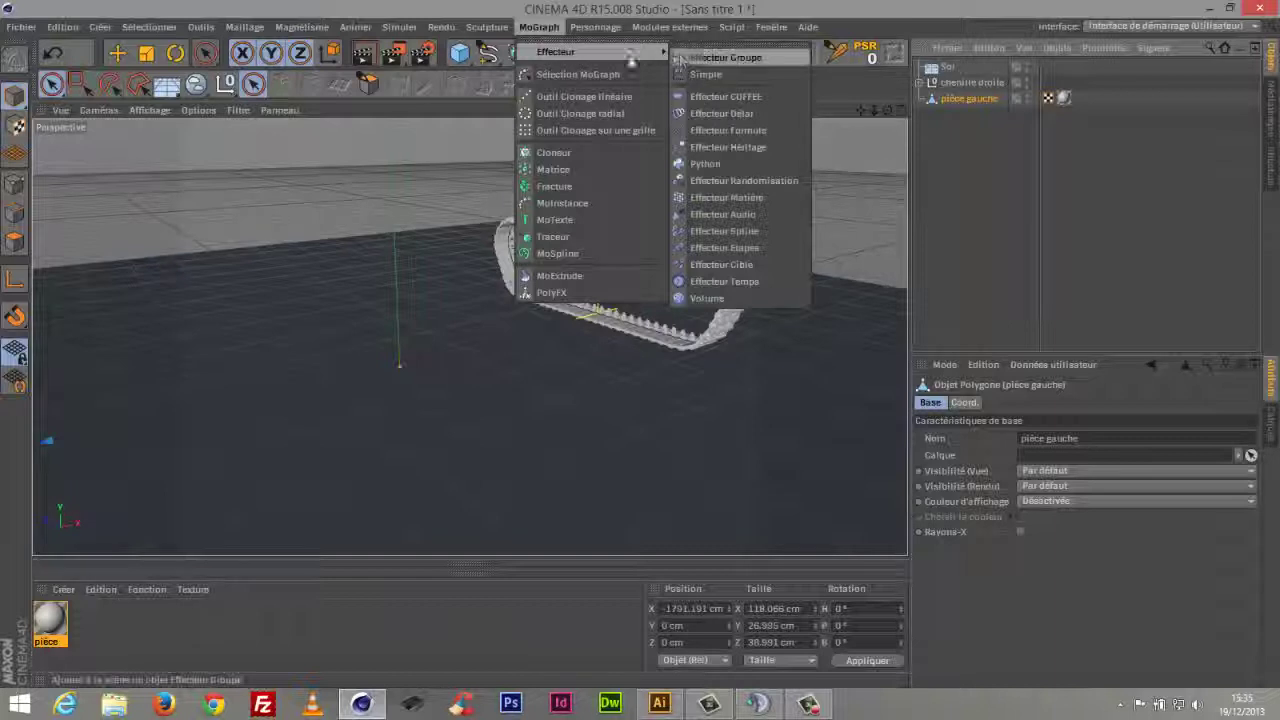
left_click(558, 153)
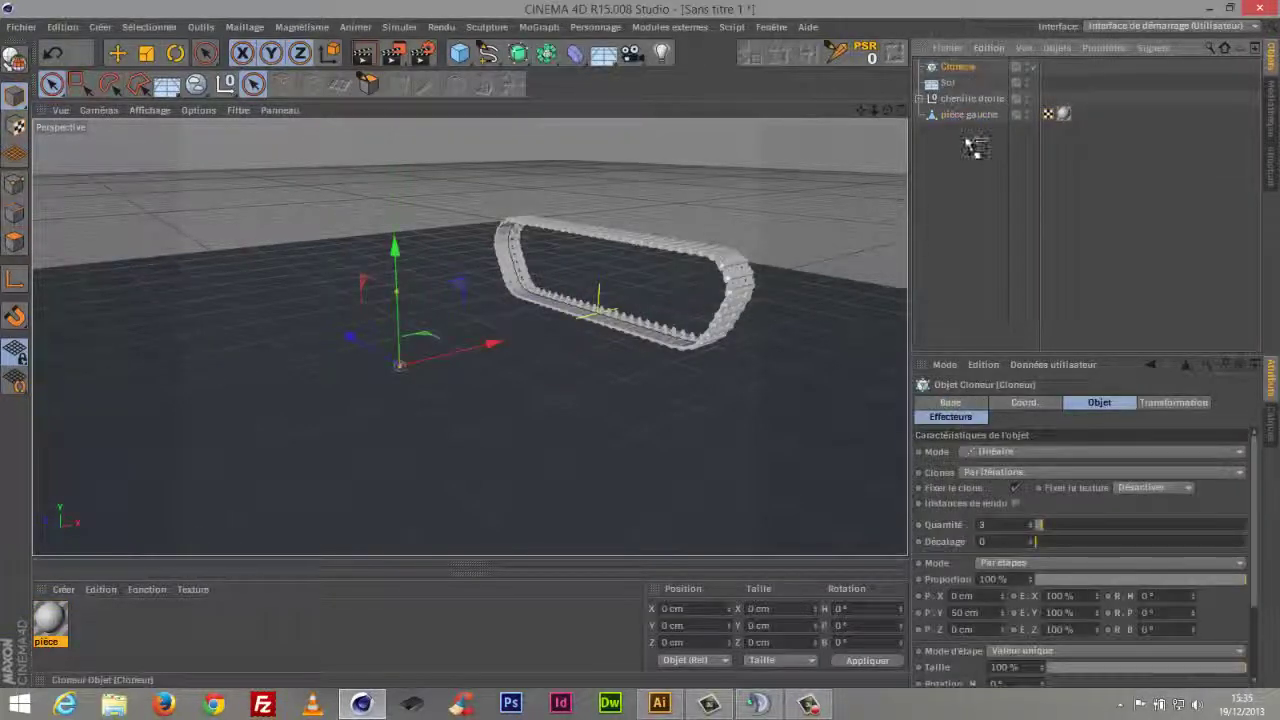
left_click_drag(968, 140, 962, 115)
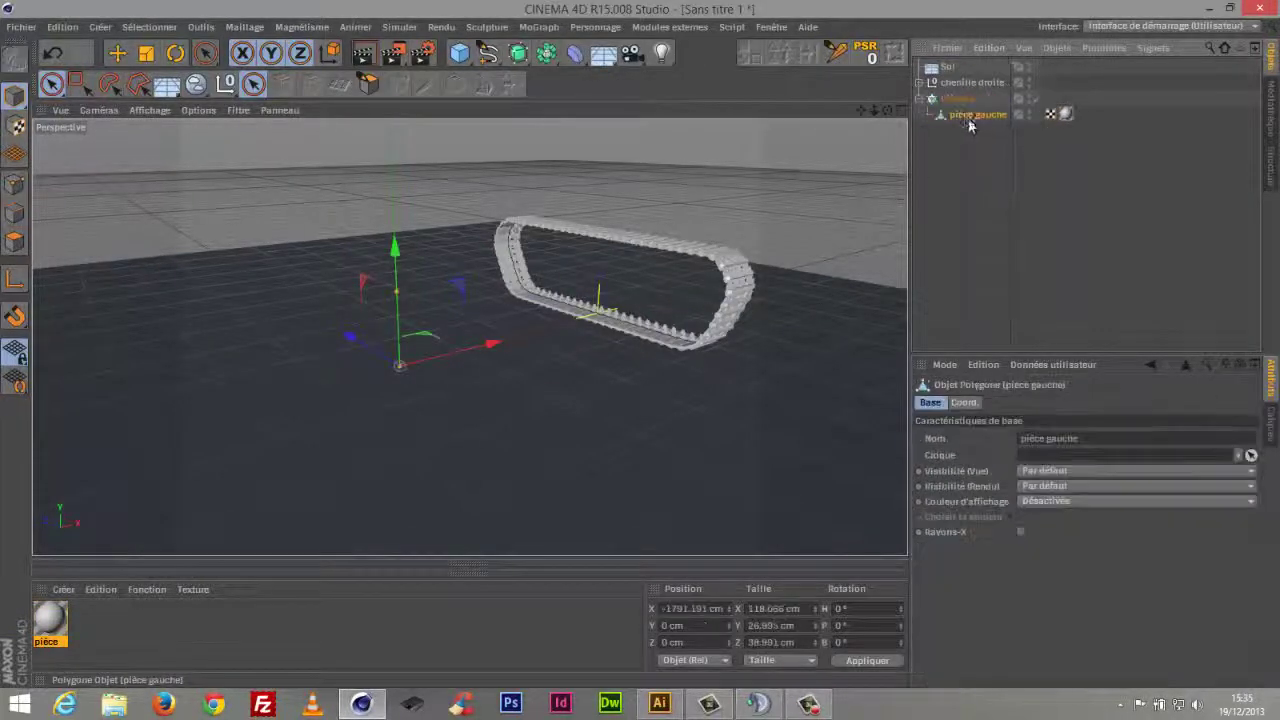
Rename the new Cloneur object as chenille gauche
left_click(957, 100)
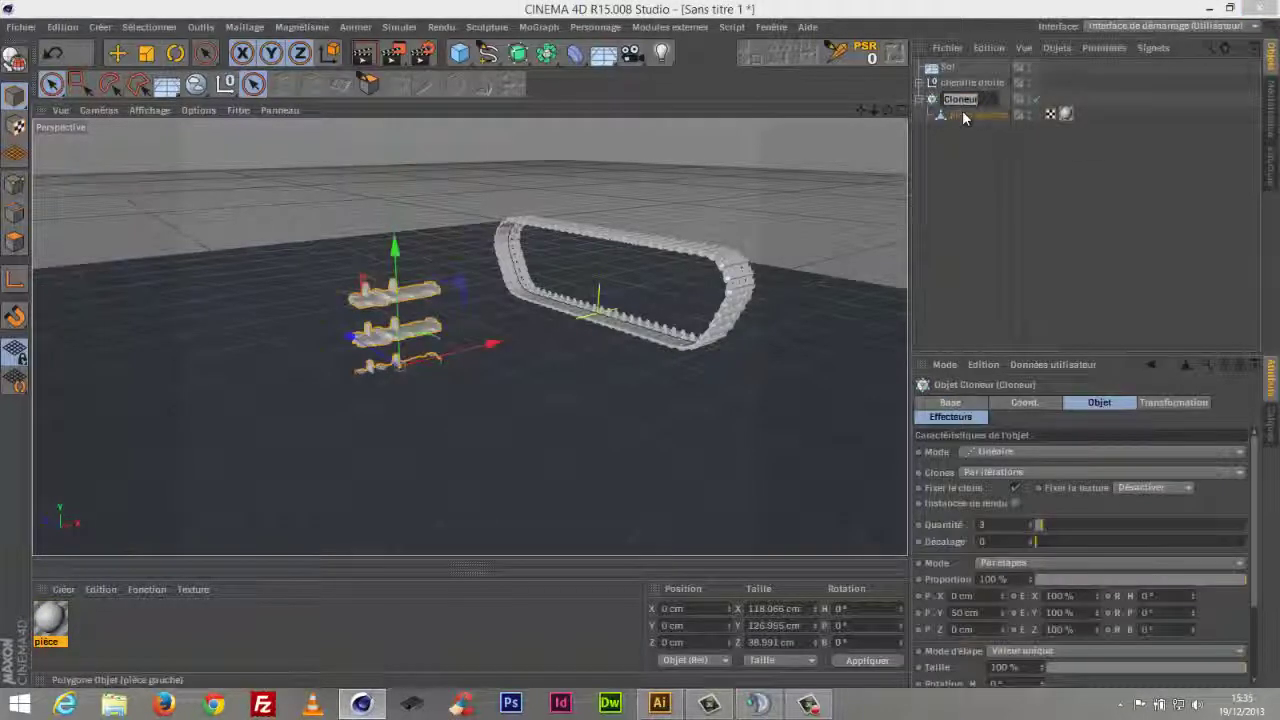
type("c")
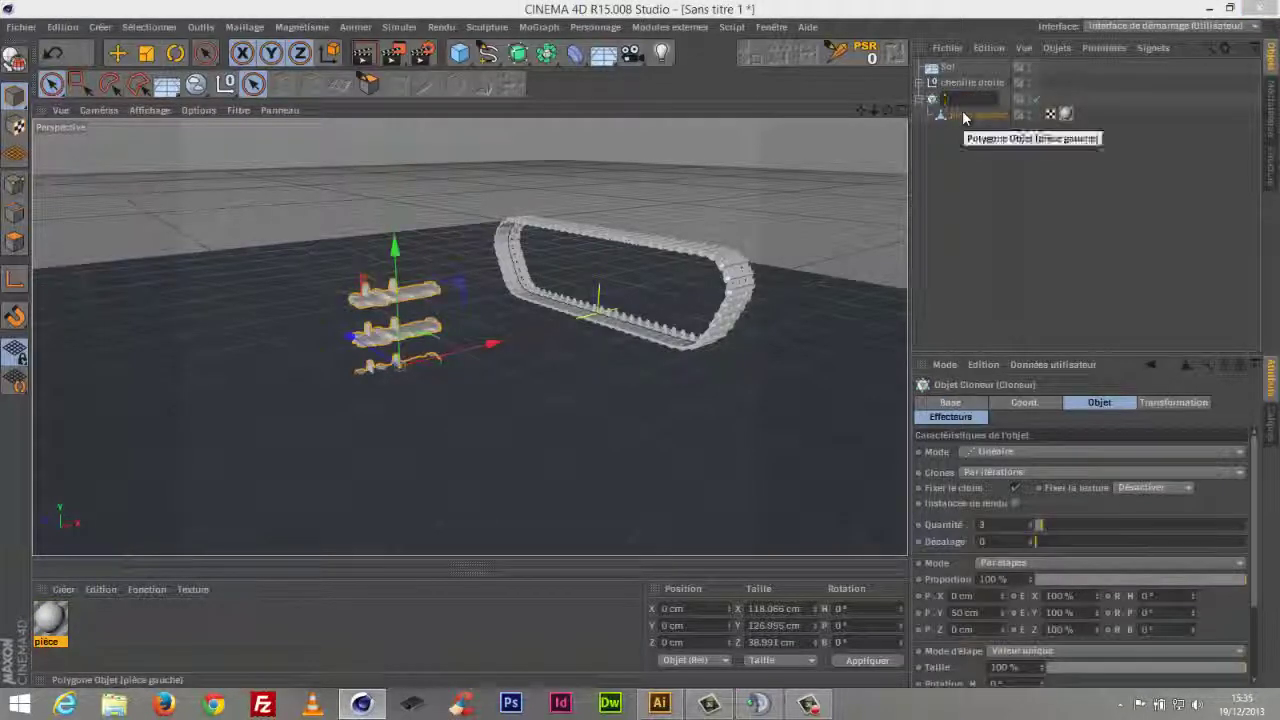
type("henille")
key("Return")
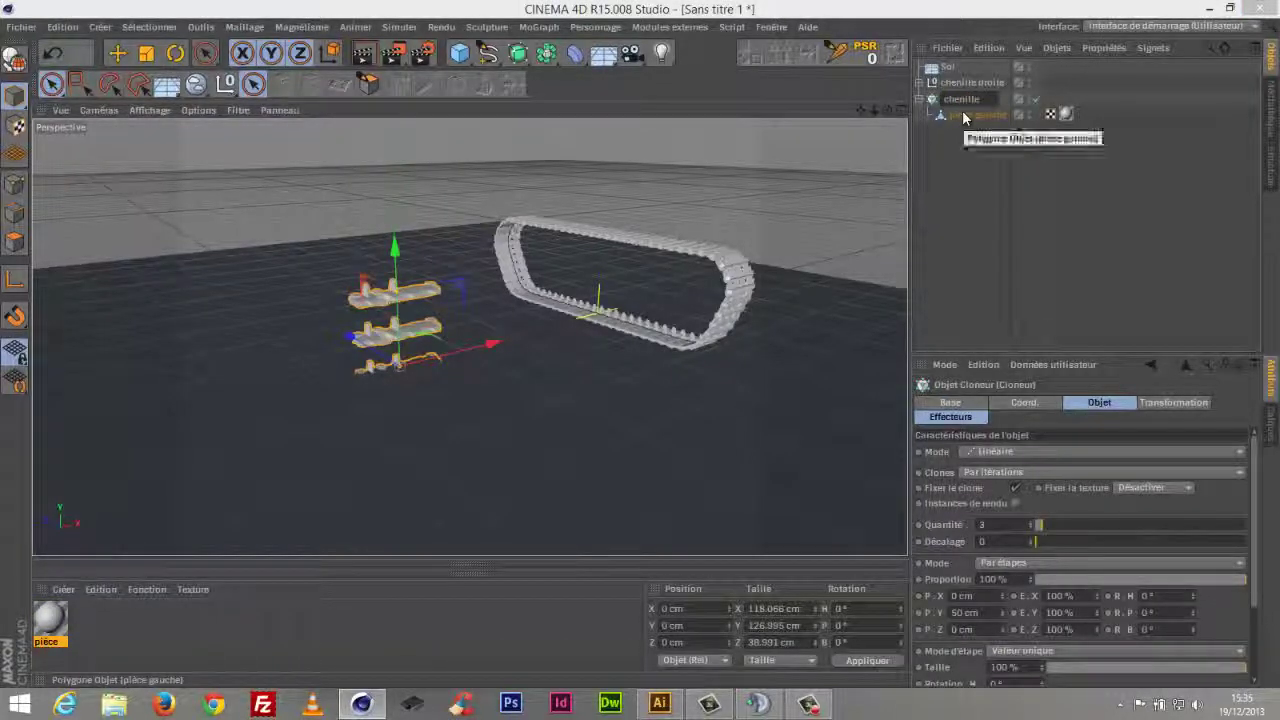
type("g")
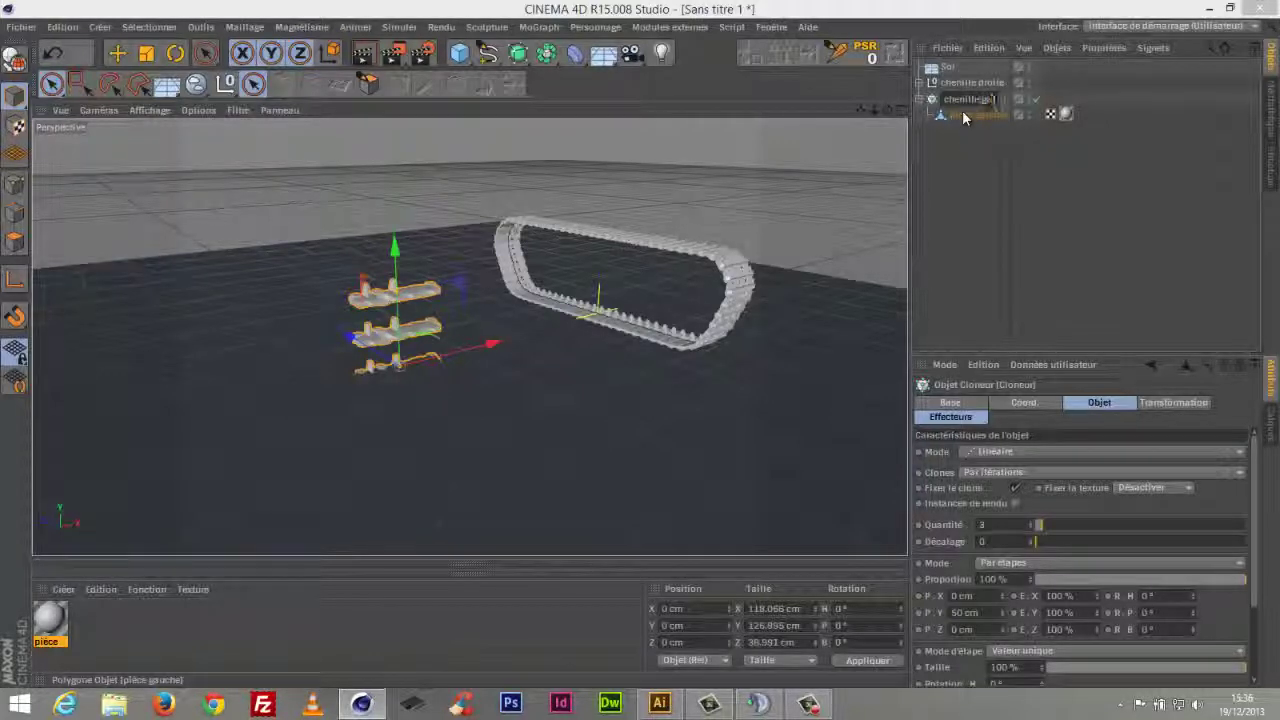
type("auche")
key("Return")
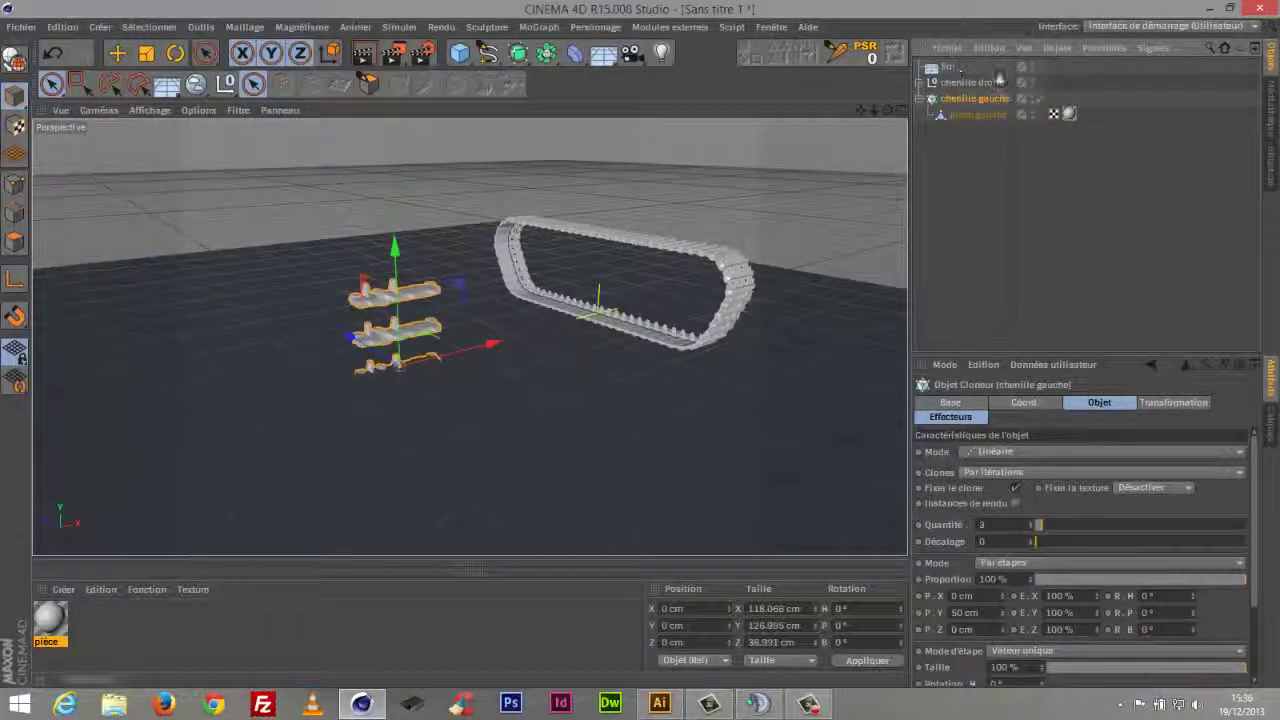
Duplicate the Spline of chenille droite, place the copy below chenille gauche in the hierarchy and move it along the X axis towards the origin
left_click(920, 99)
left_click(920, 82)
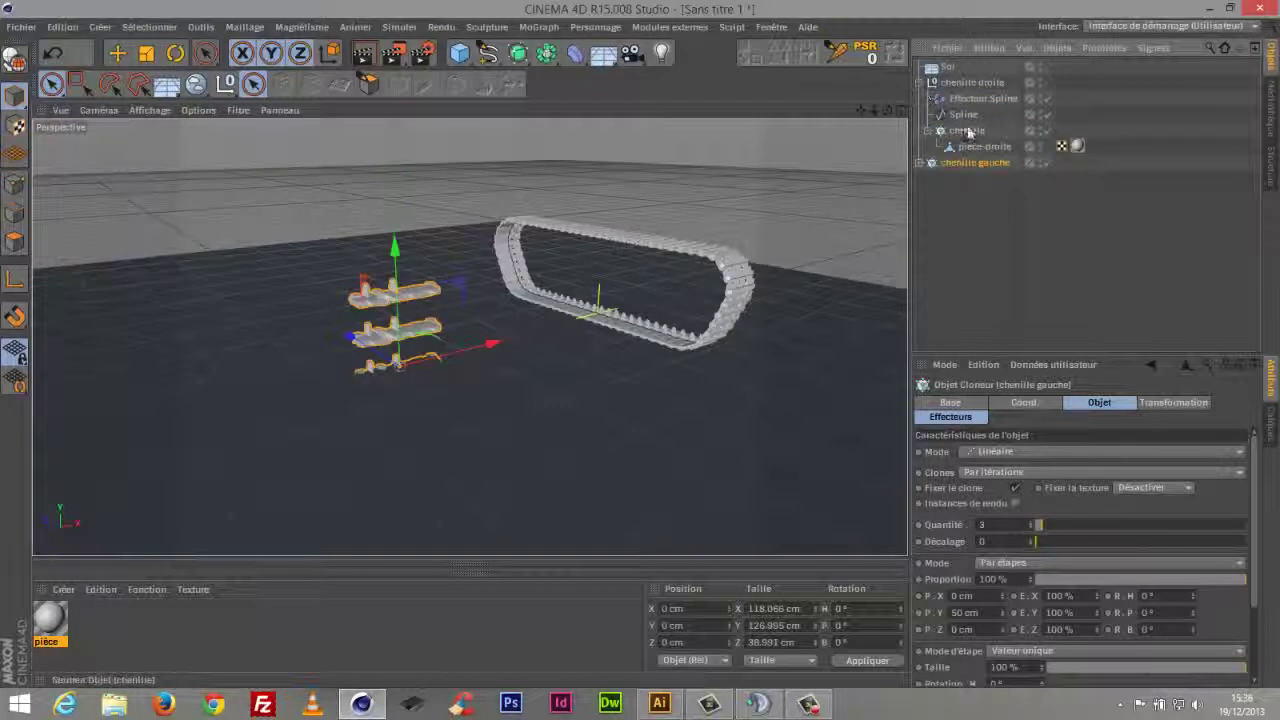
left_click(963, 114)
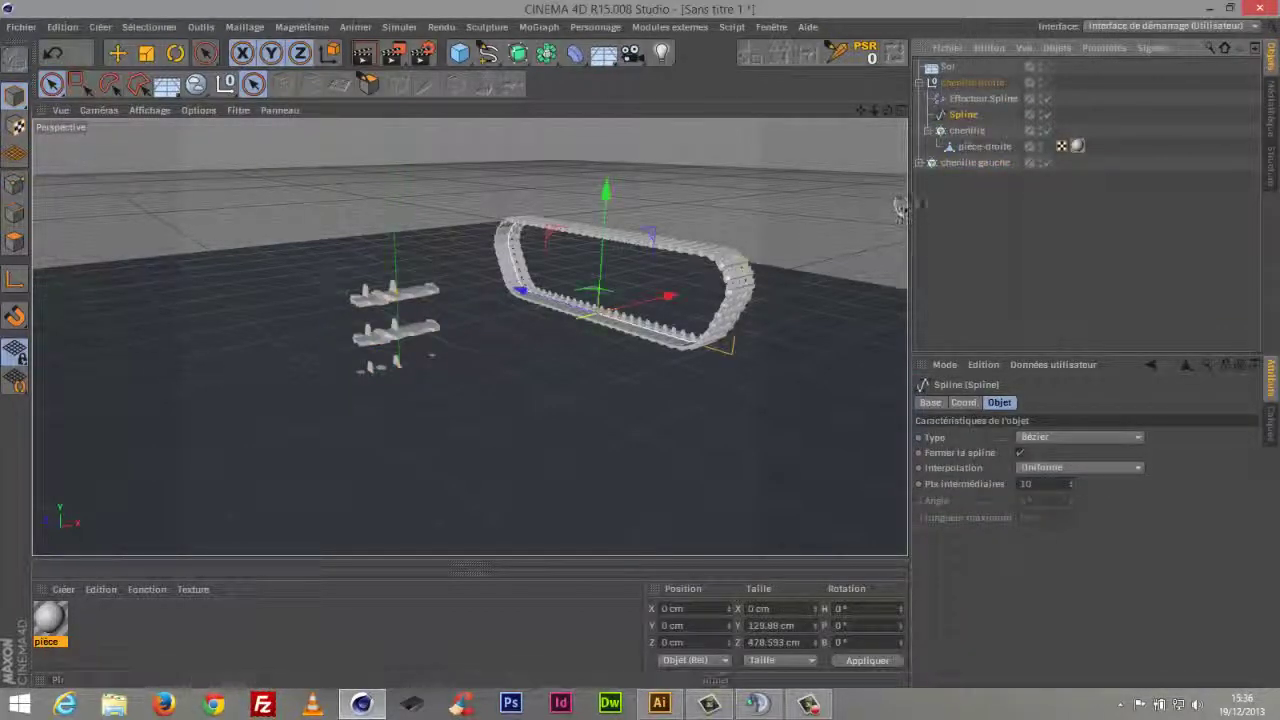
key("ctrl+c")
key("ctrl+v")
left_click_drag(955, 67, 968, 190)
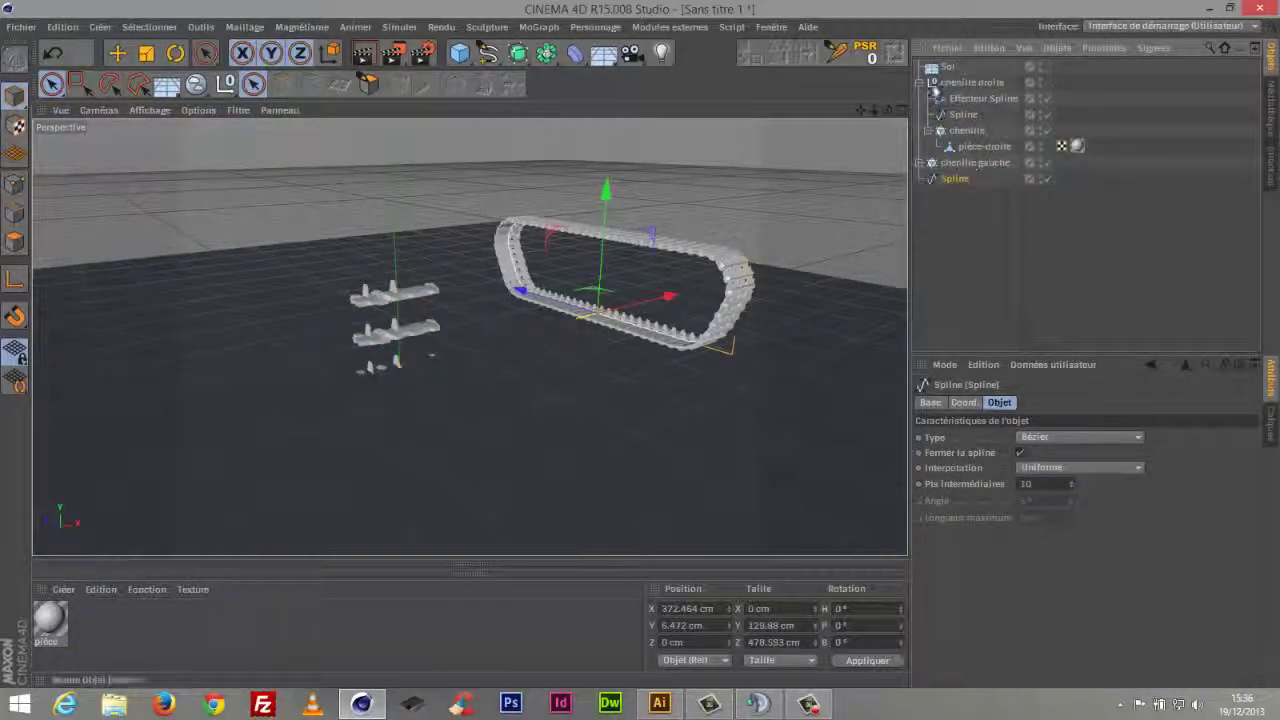
left_click(957, 114)
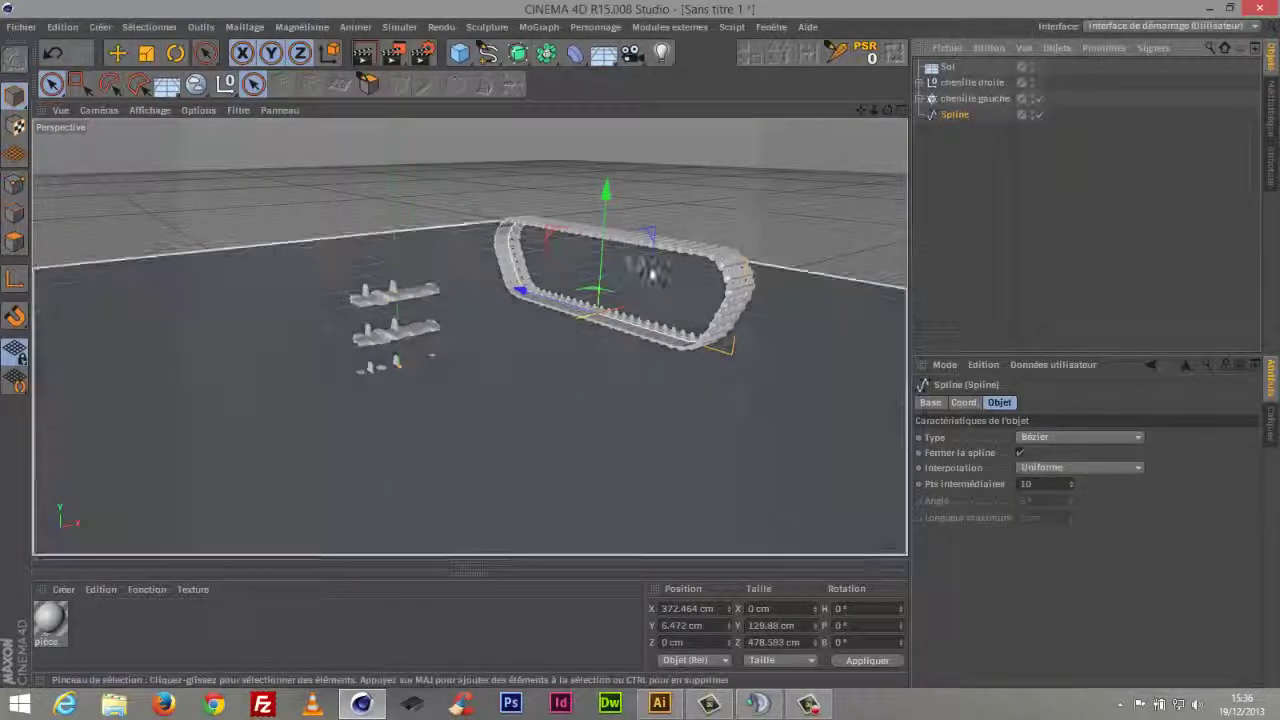
left_click_drag(672, 299, 570, 320)
Enable Instances de rendu on the chenille gauche cloner and add an Effecteur Spline to it
left_click(941, 99)
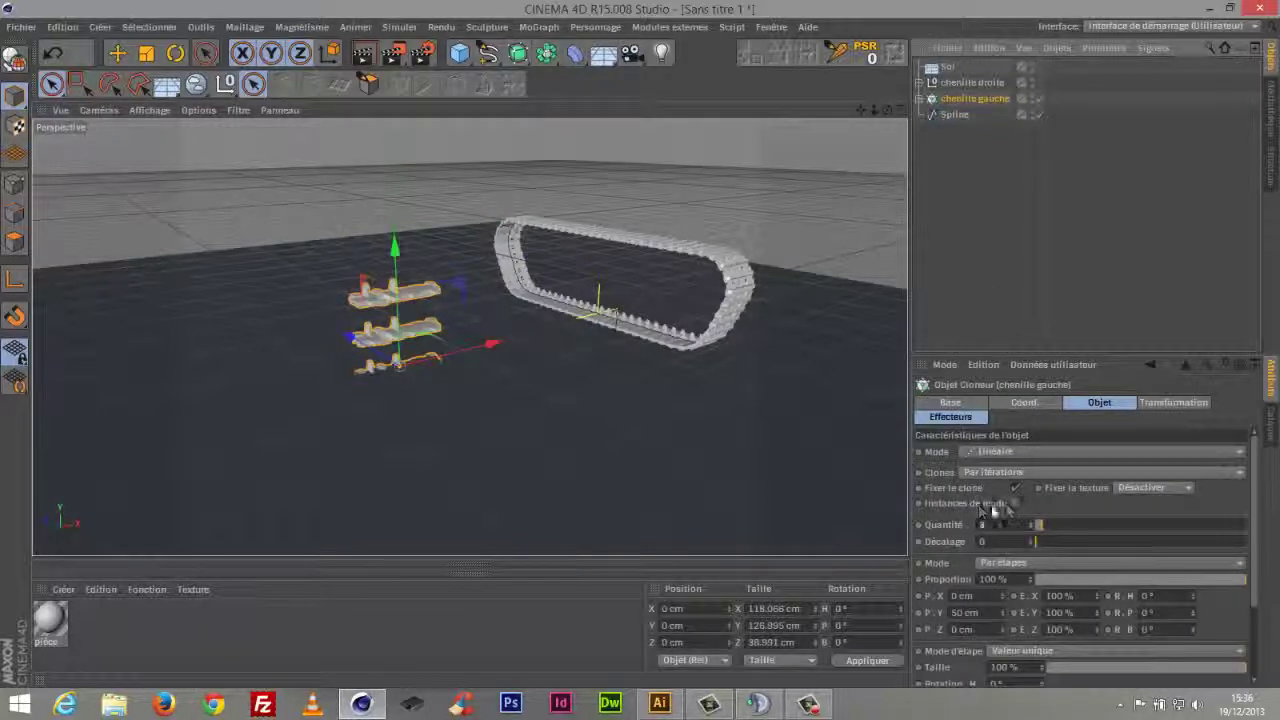
left_click(1015, 503)
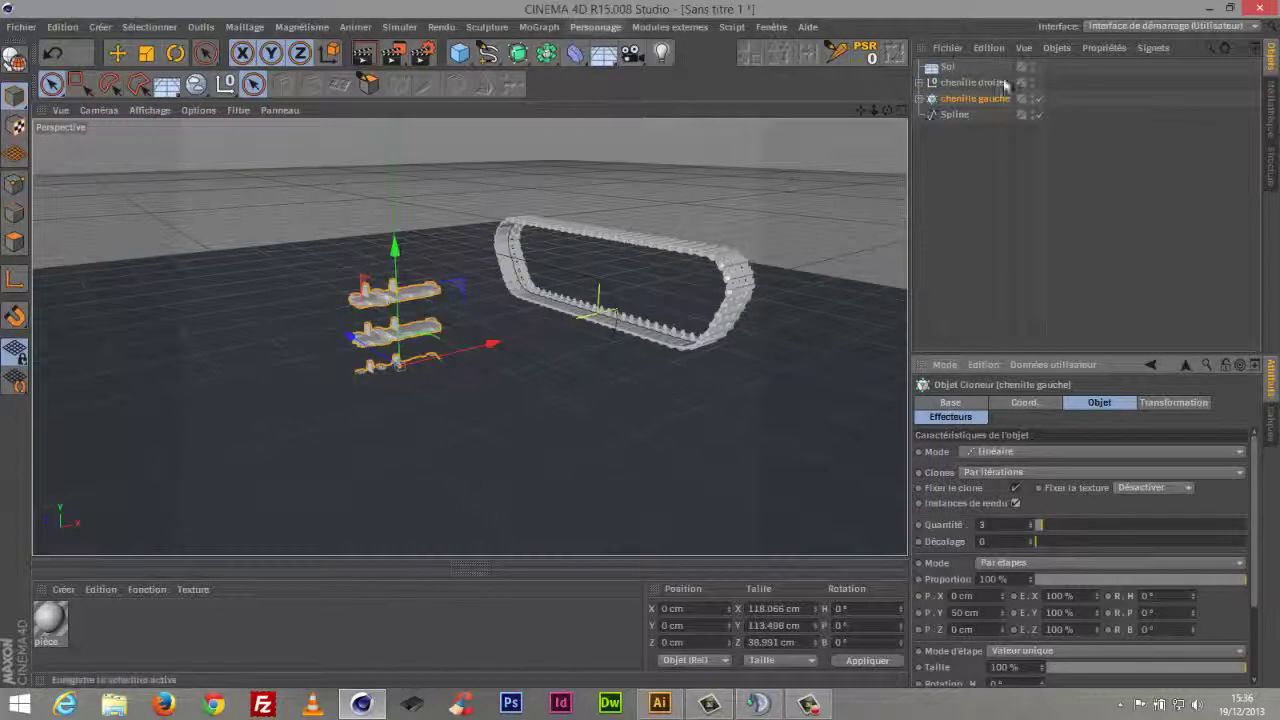
left_click(546, 28)
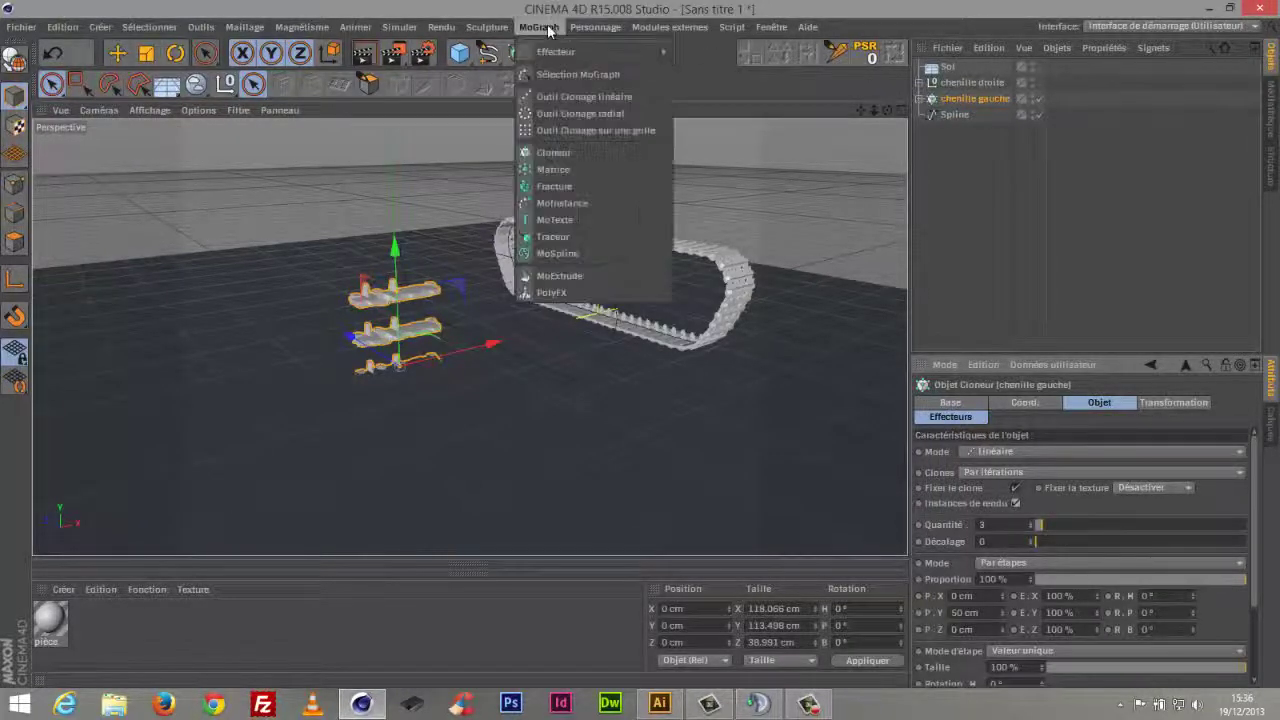
mouse_move(556, 51)
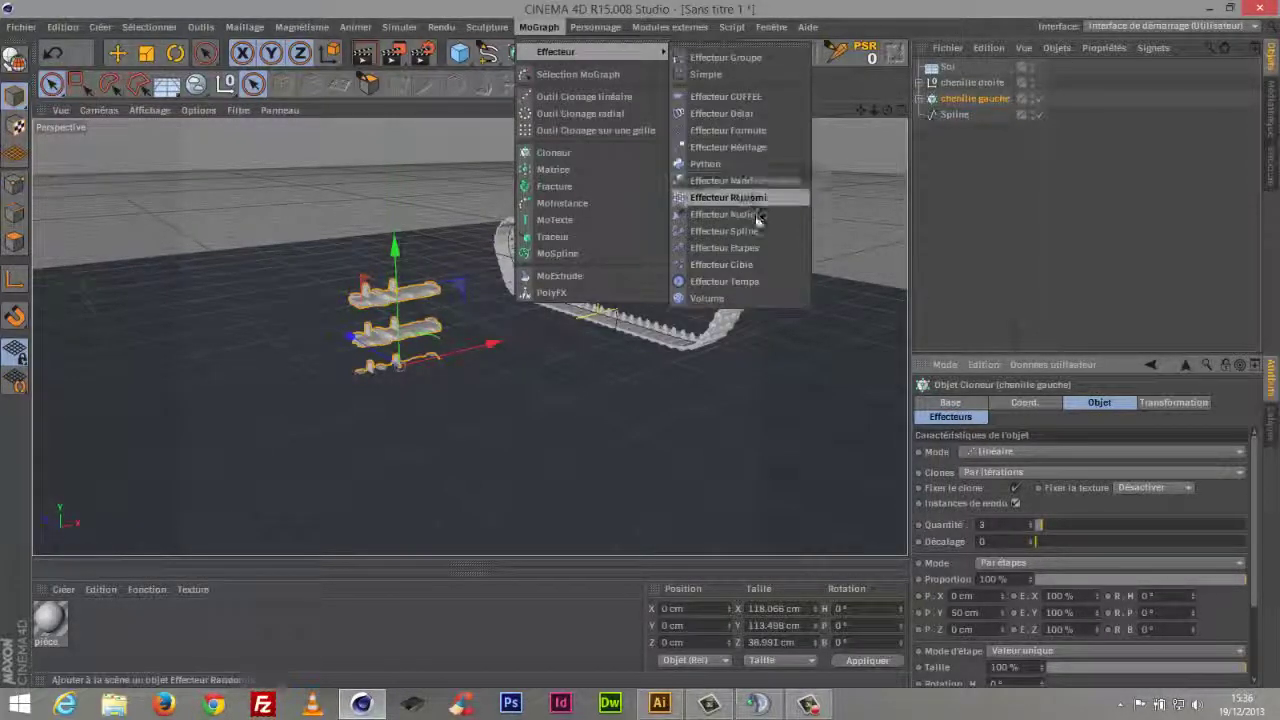
left_click(776, 231)
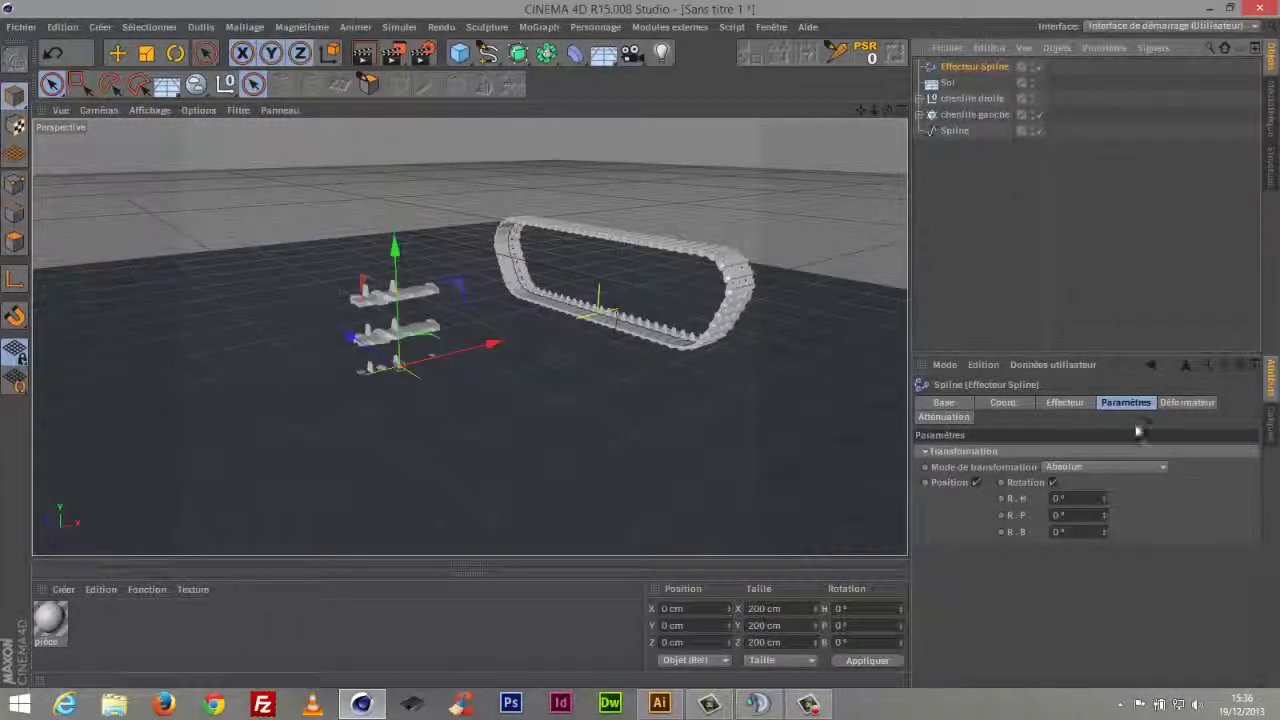
Assign the copied Spline to the new Effecteur Spline and move the effector directly above chenille gauche in the hierarchy
left_click(1088, 404)
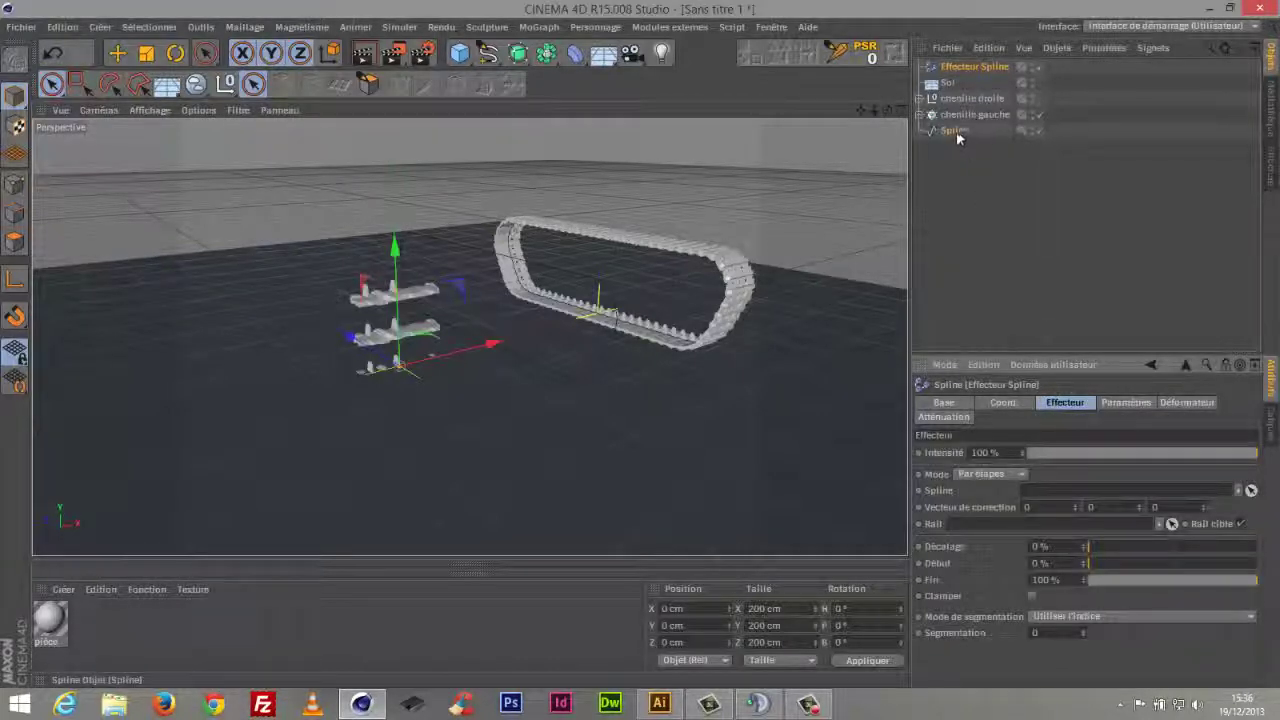
left_click_drag(957, 138, 1048, 422)
left_click_drag(1041, 497, 1045, 492)
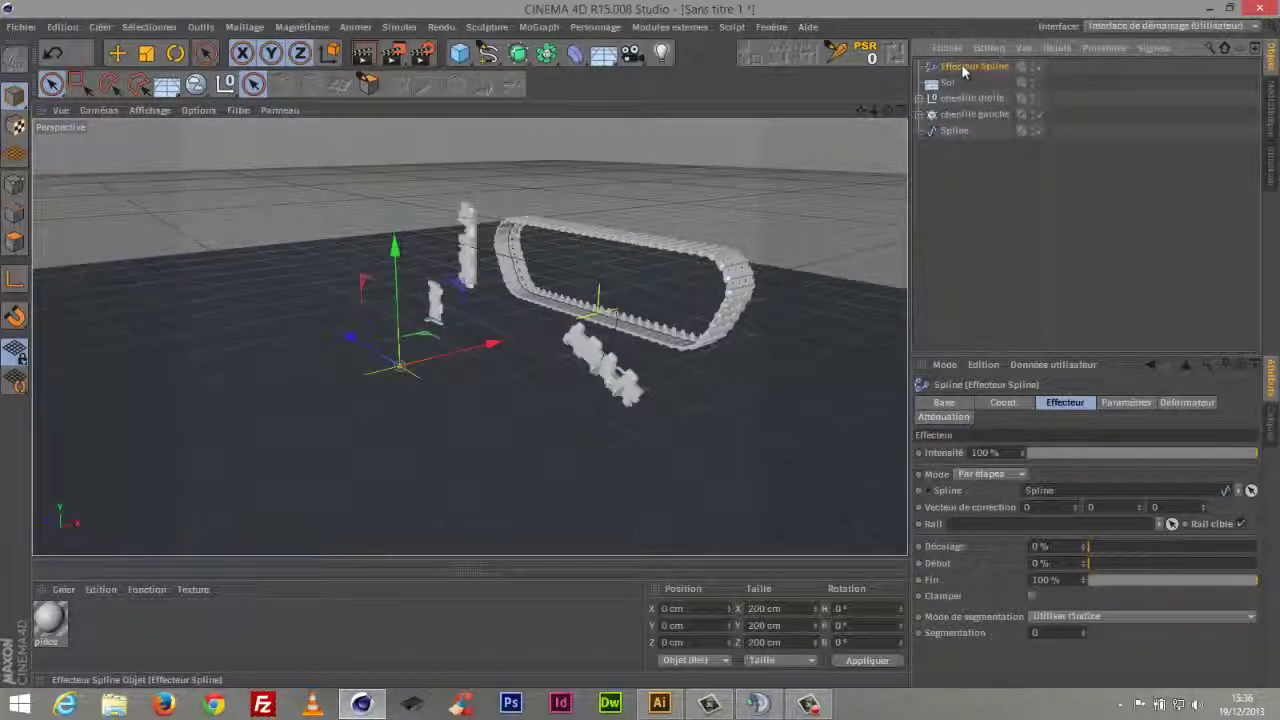
left_click_drag(963, 67, 968, 113)
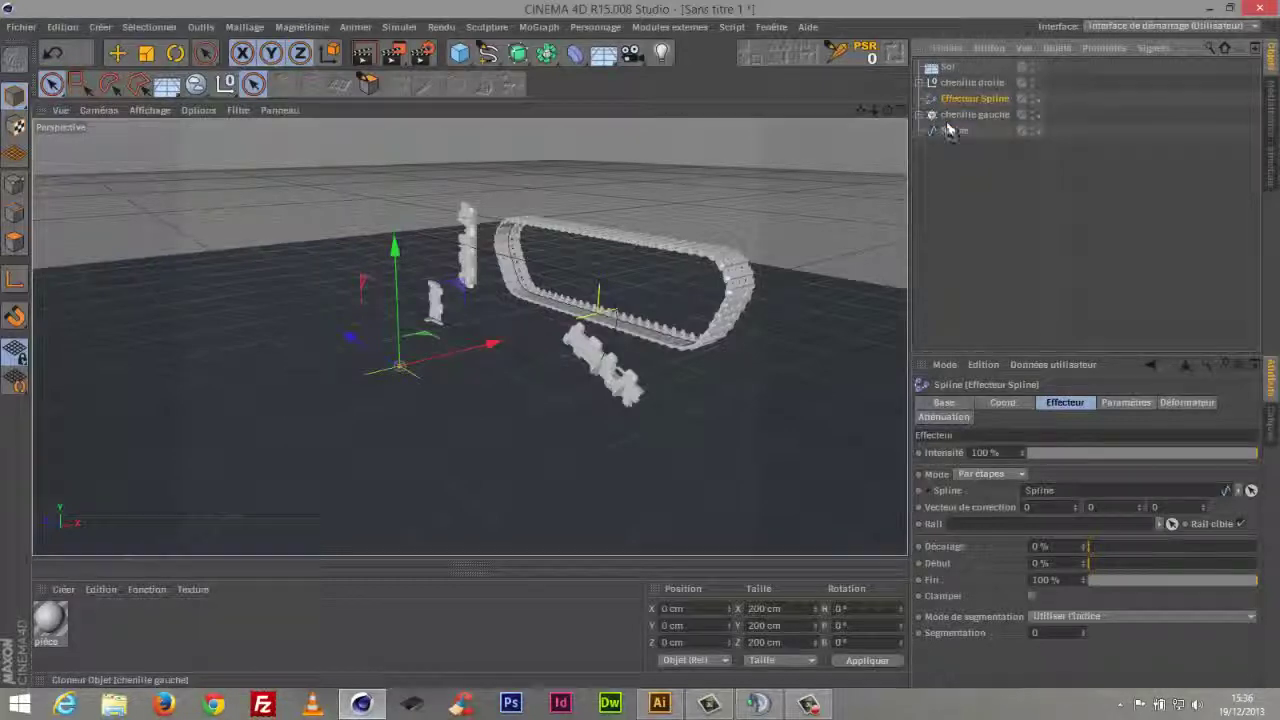
Raise the chenille gauche clone count to 9 and set the Effecteur Spline's R.B rotation to 90°
left_click(970, 115)
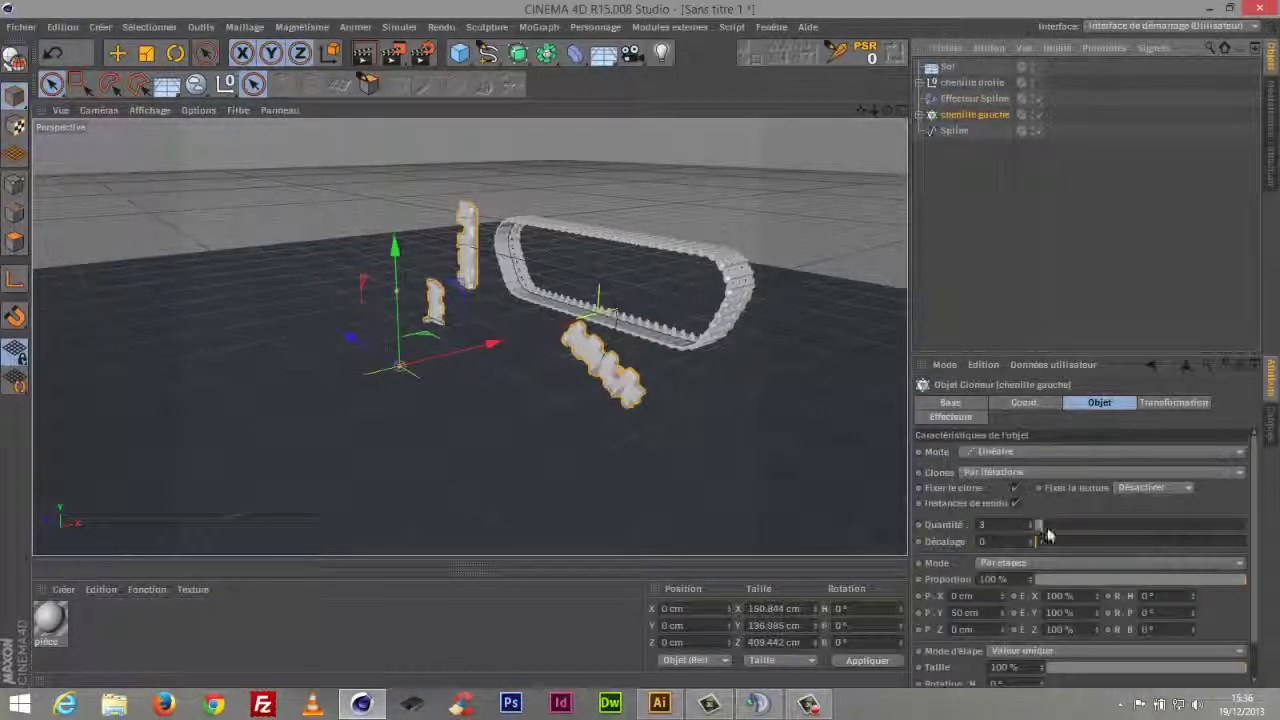
mouse_move(1045, 525)
left_mouse_down()
mouse_move(1085, 524)
mouse_move(1048, 524)
left_mouse_up()
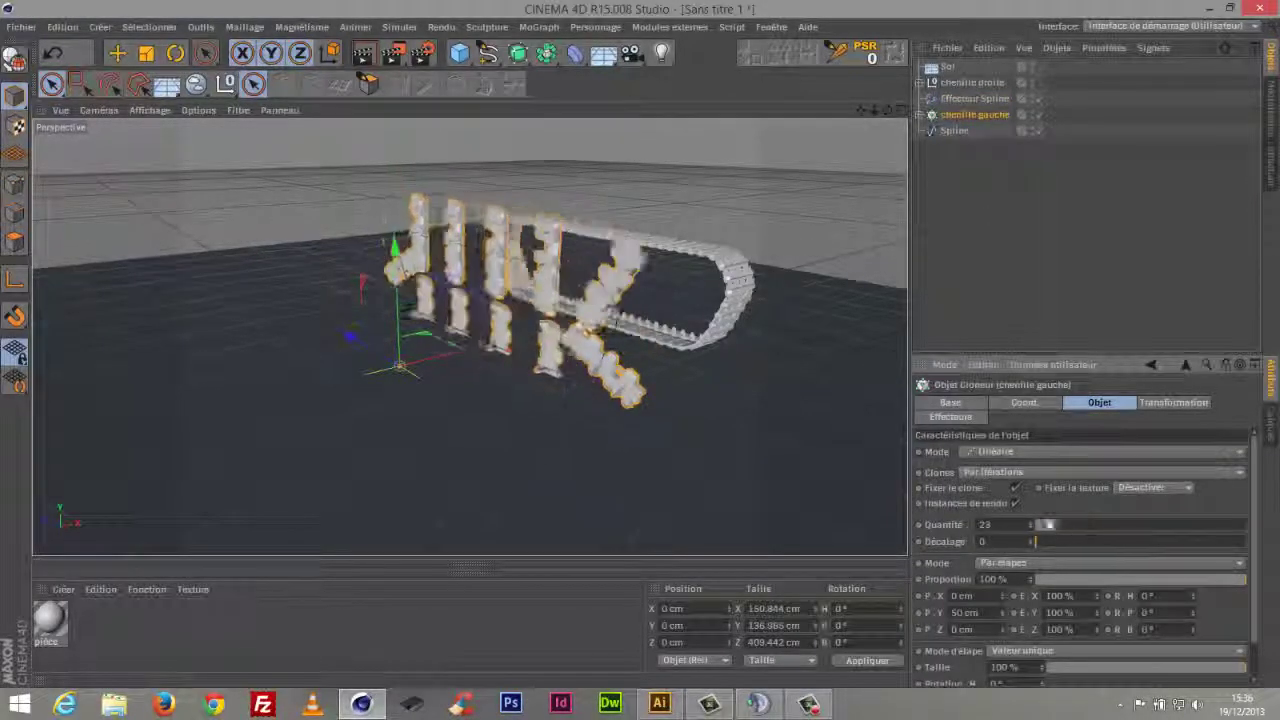
left_click(970, 98)
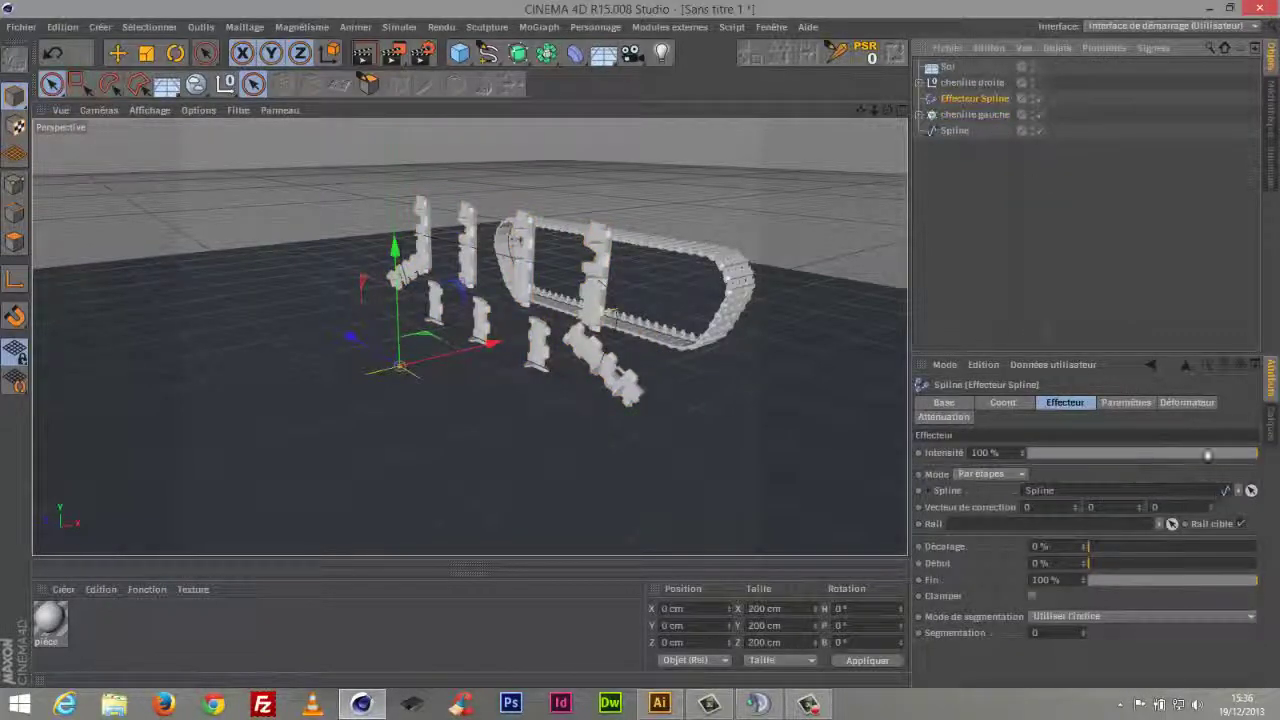
left_click(1128, 403)
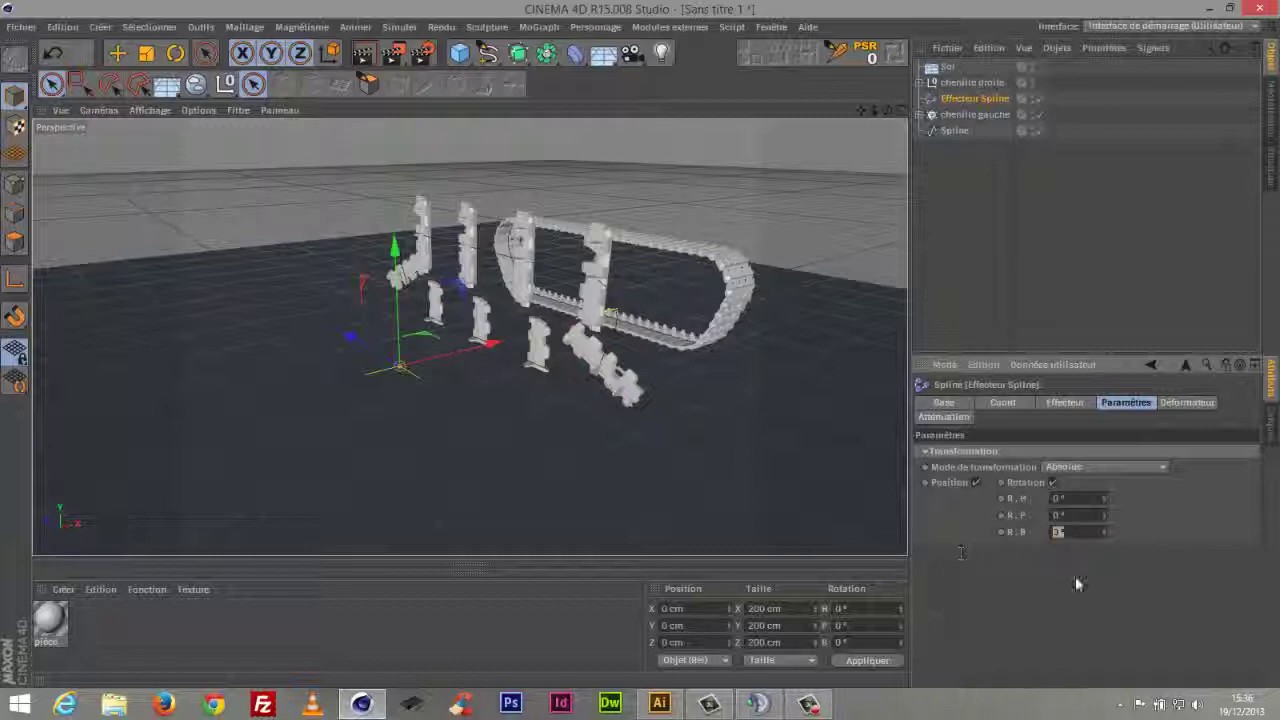
type("90")
key("Return")
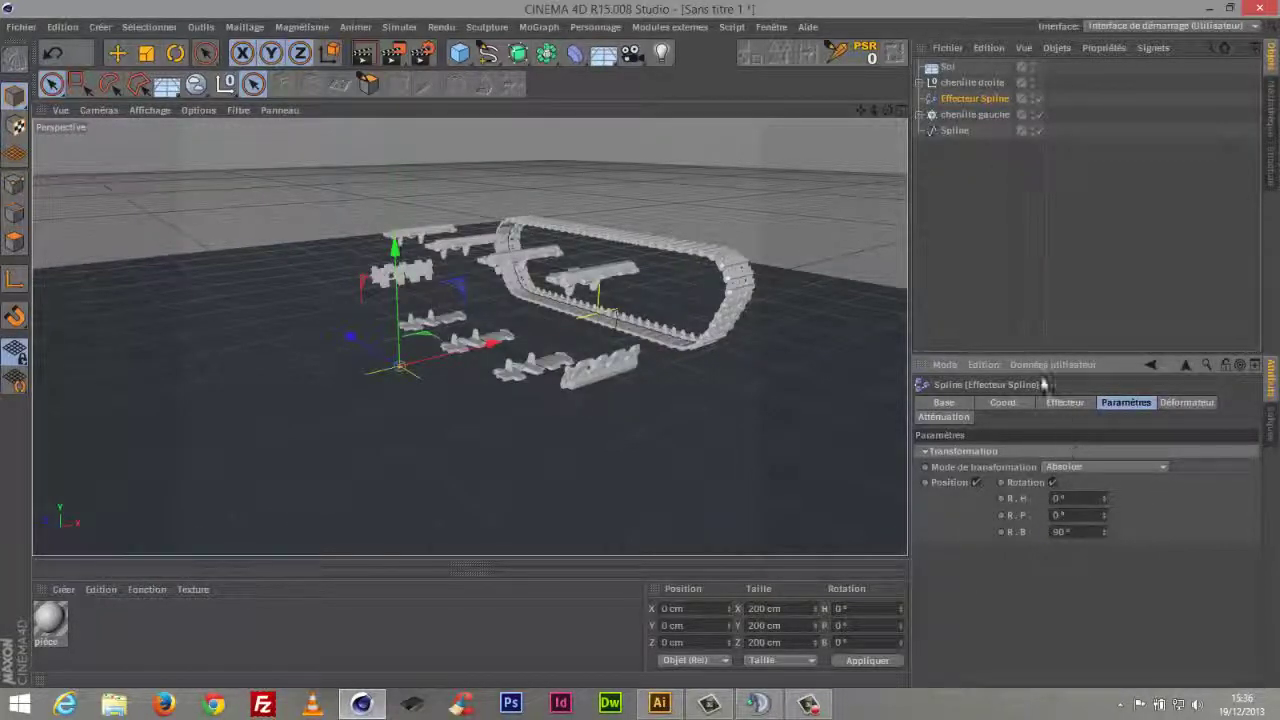
Set the chenille gauche cloner's Quantité to 69
left_click_drag(887, 110, 745, 103)
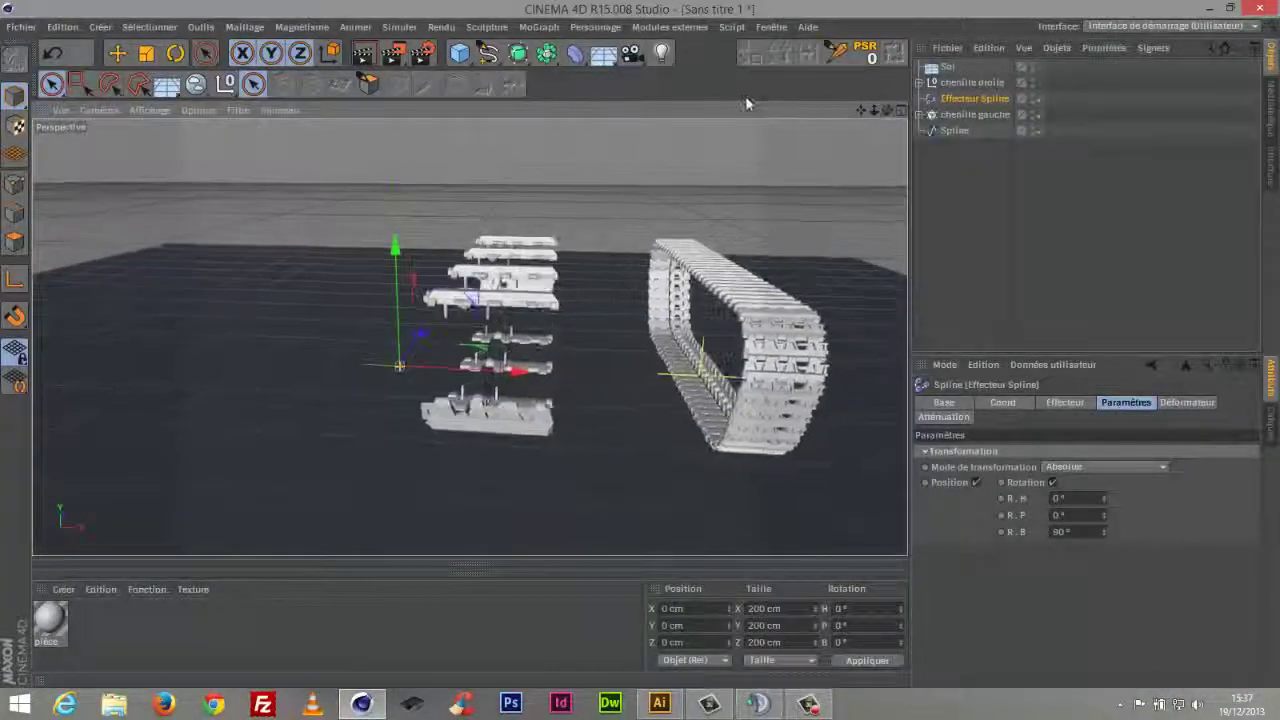
left_click(975, 114)
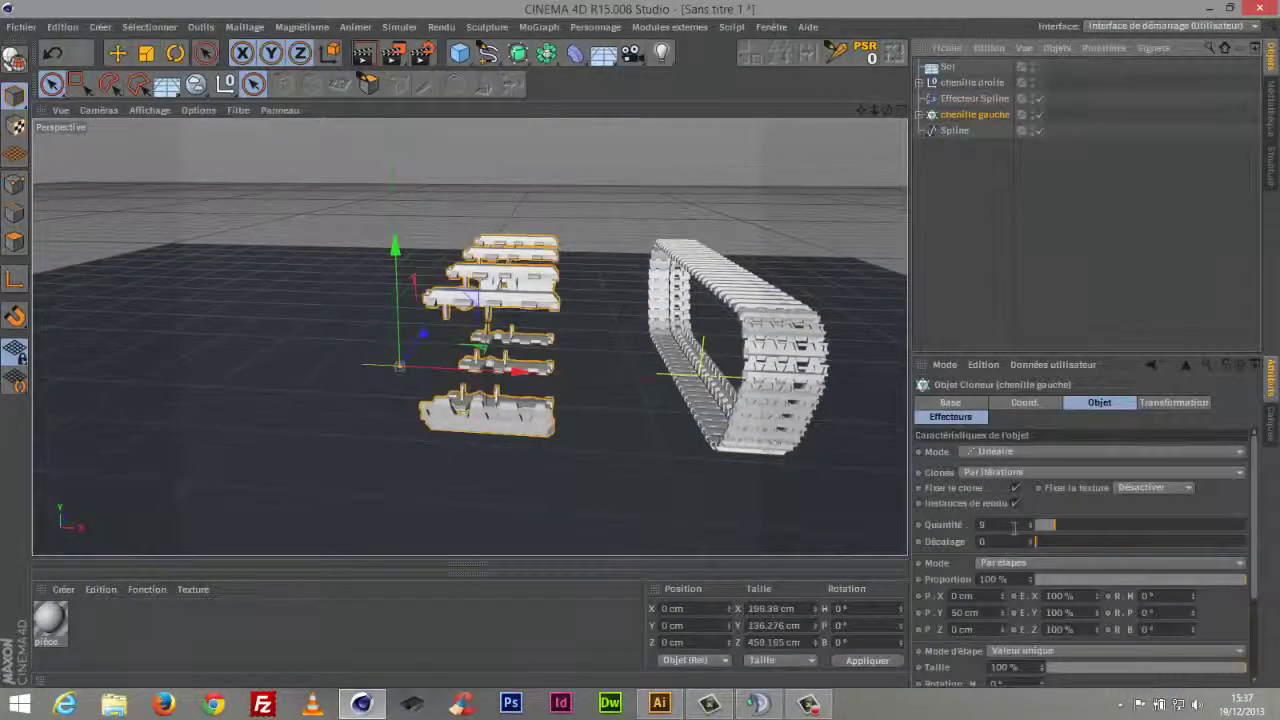
left_click(1005, 525)
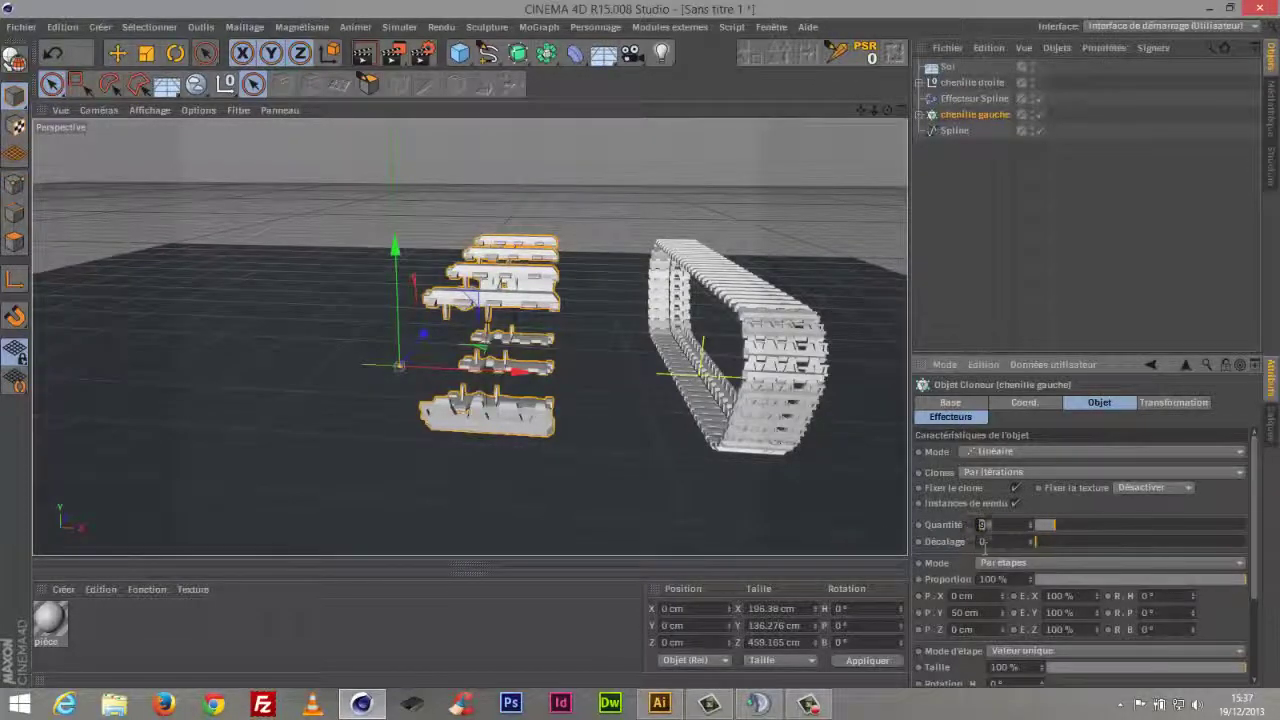
type("69")
key("Return")
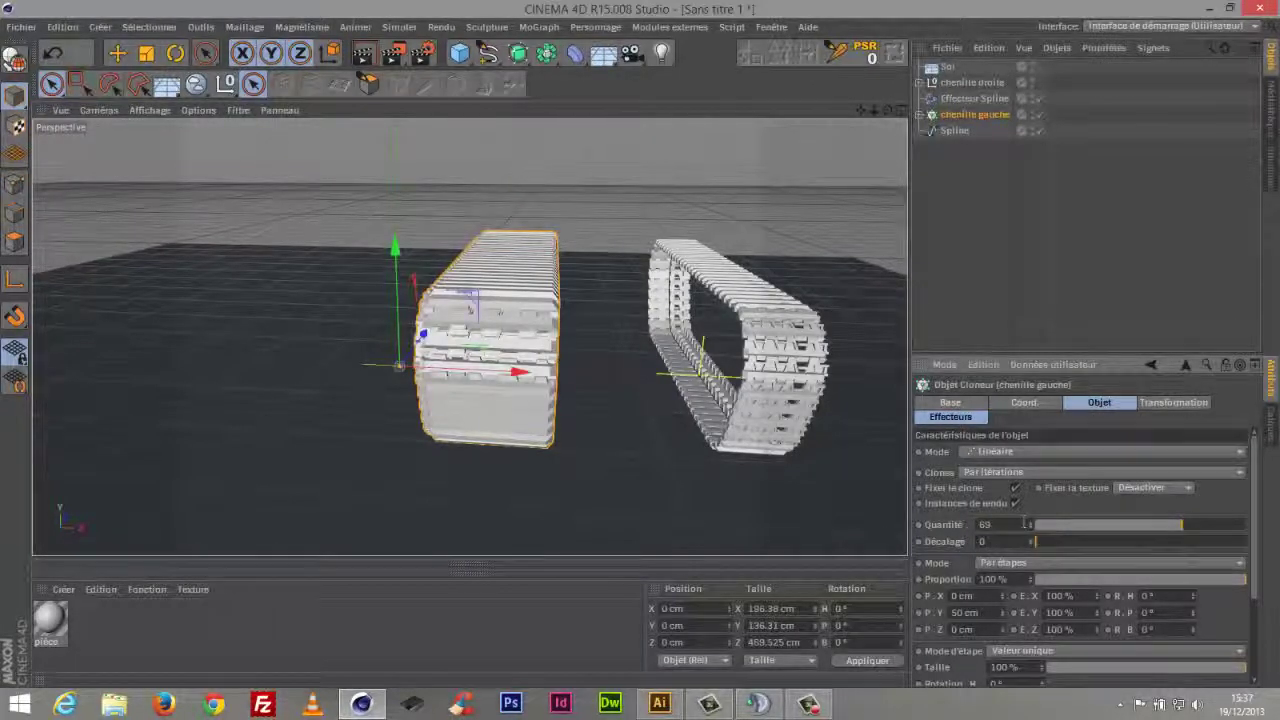
Scale the pièce gauche object inside chenille gauche down uniformly to about 60 cm along X
left_click_drag(887, 110, 922, 118)
left_click(922, 116)
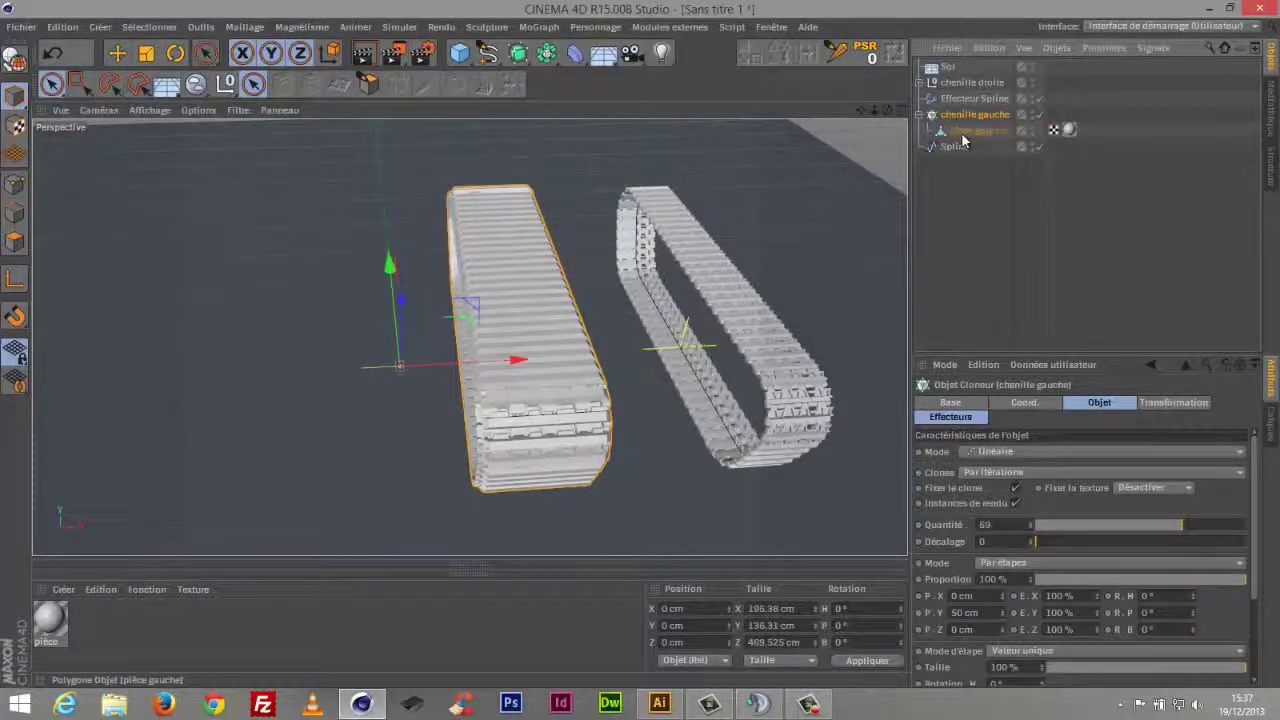
left_click(961, 132)
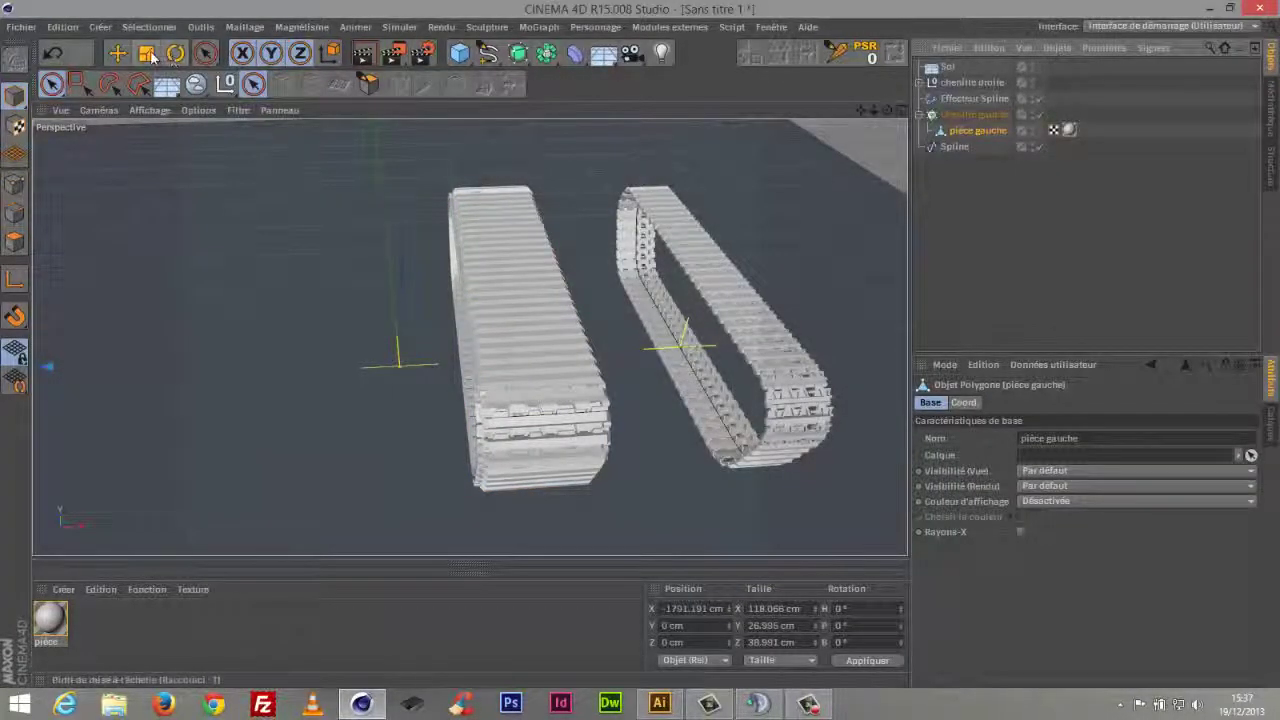
left_click(147, 54)
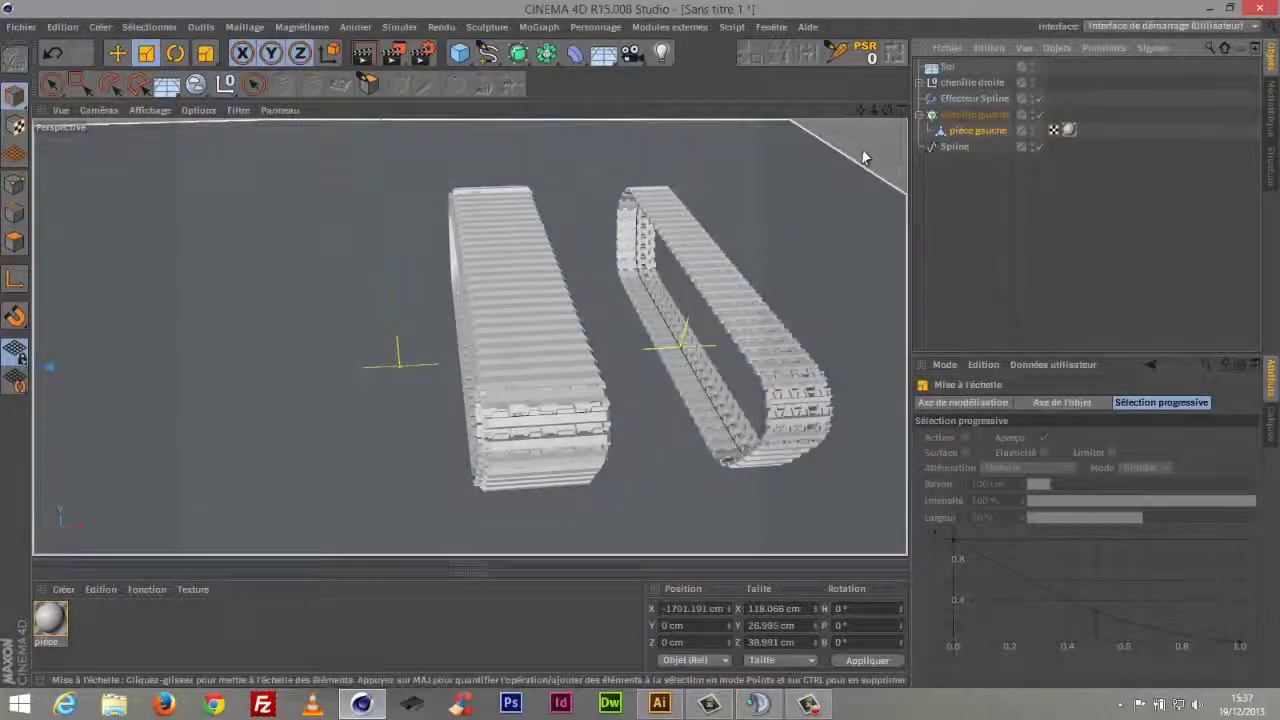
left_click_drag(871, 157, 681, 386)
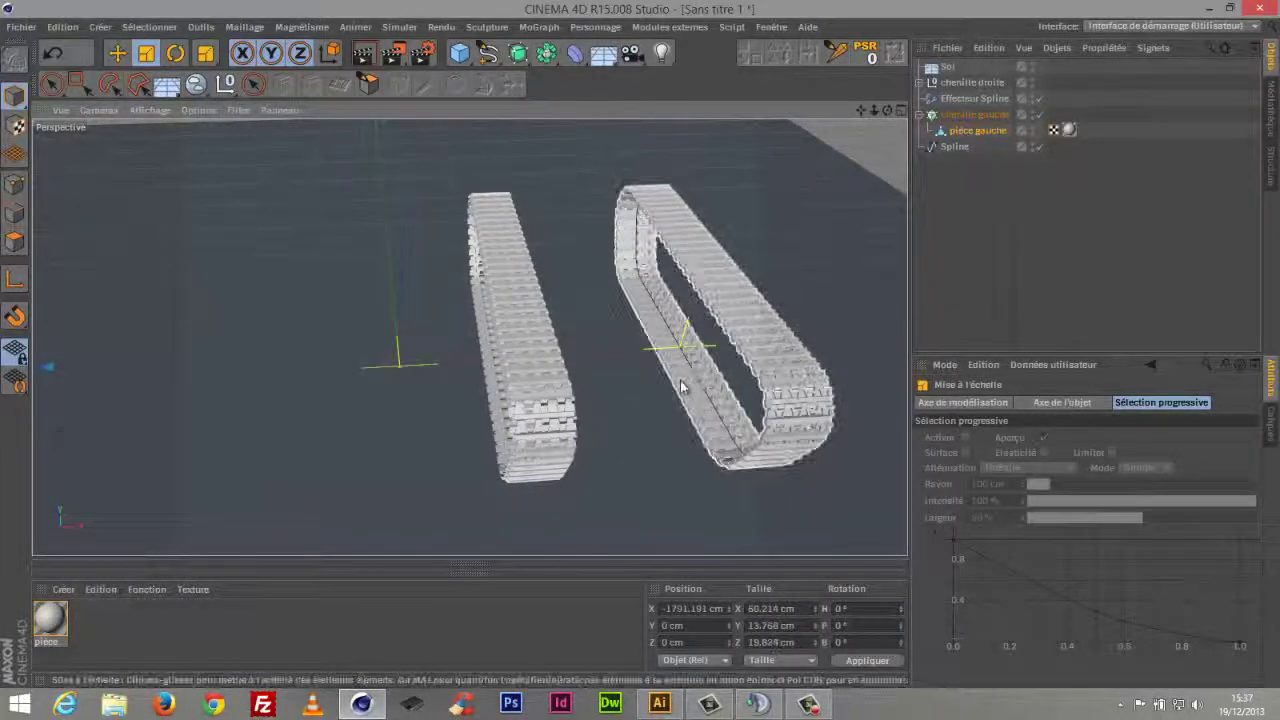
Fine-tune the uniform scale of pièce gauche to about 62 cm along X, checking the fit between neighbouring track links up close
key("s")
left_click_drag(881, 115, 759, 311)
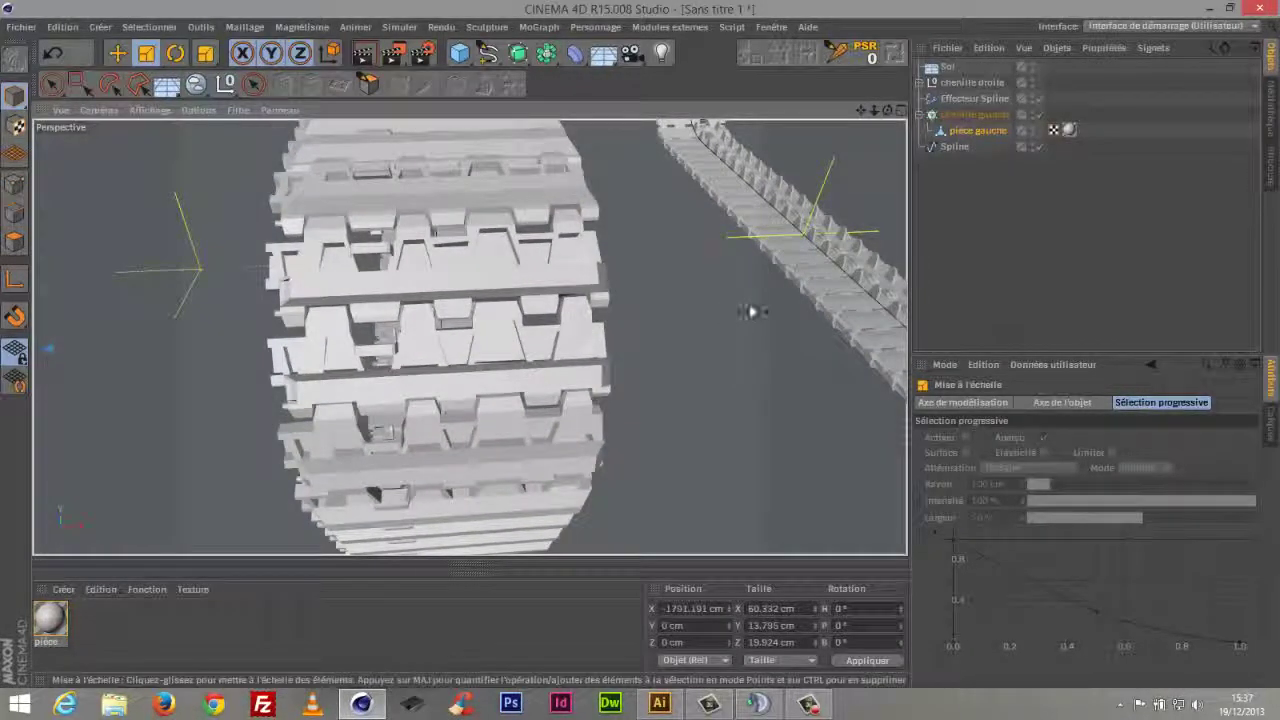
left_click_drag(878, 202, 520, 326)
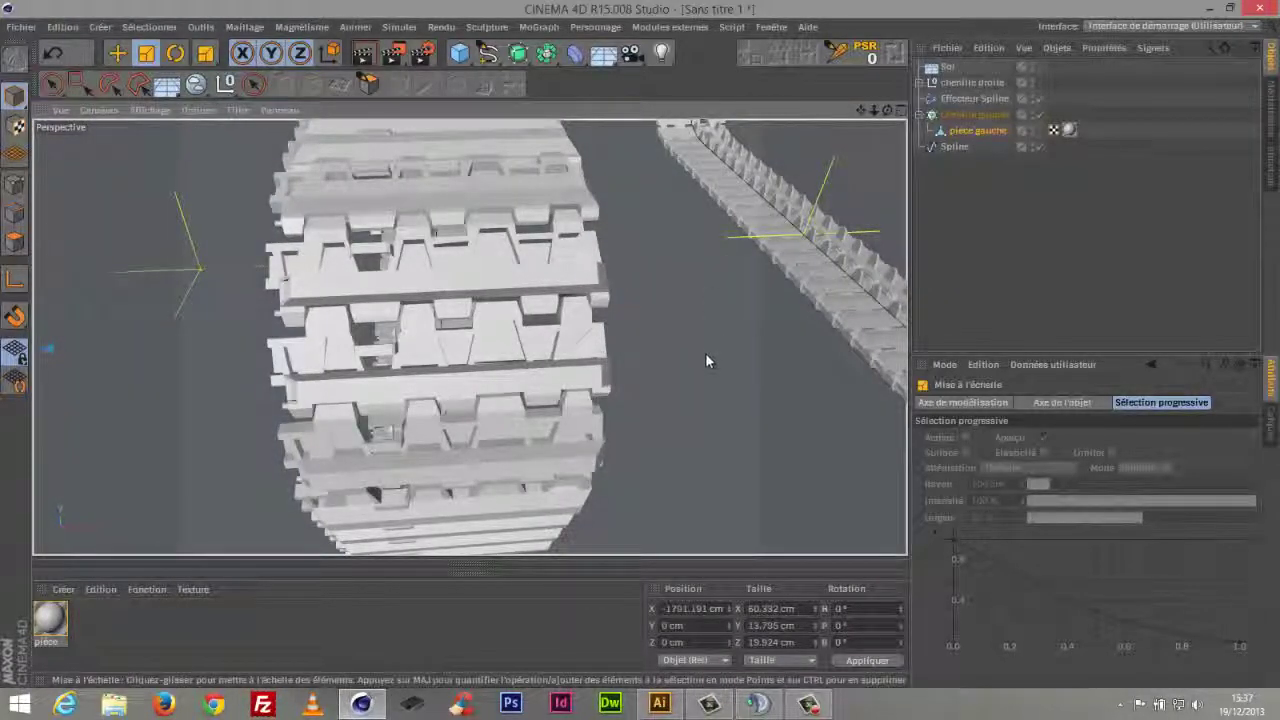
left_click_drag(705, 344, 717, 338)
Examine both tracks and the spacing between them in the perspective and top views
left_click_drag(873, 110, 784, 177)
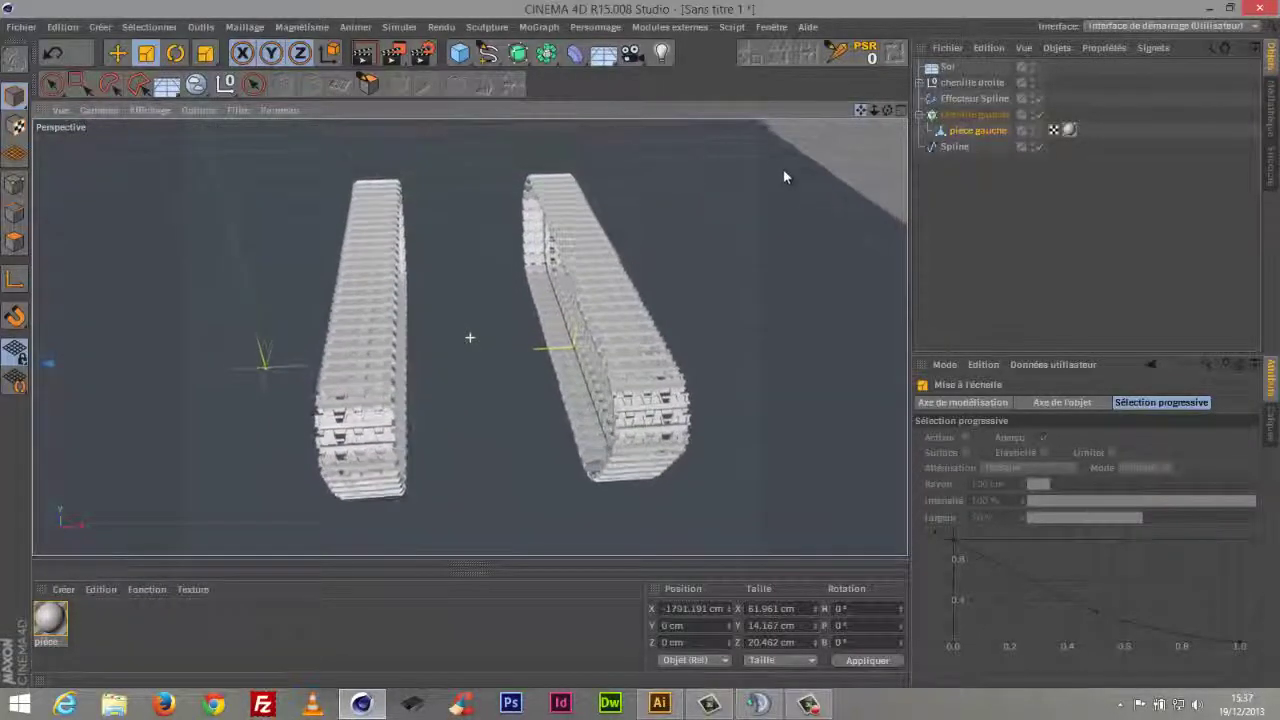
left_click(900, 110)
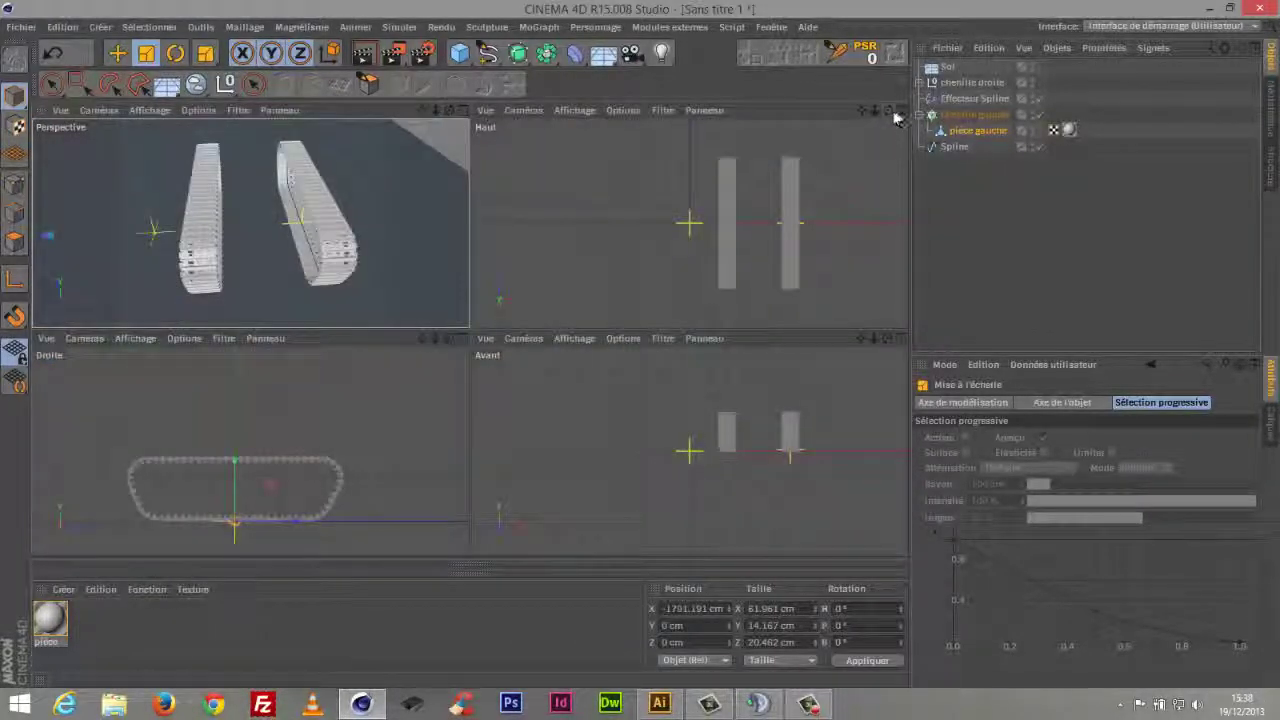
left_click(887, 110)
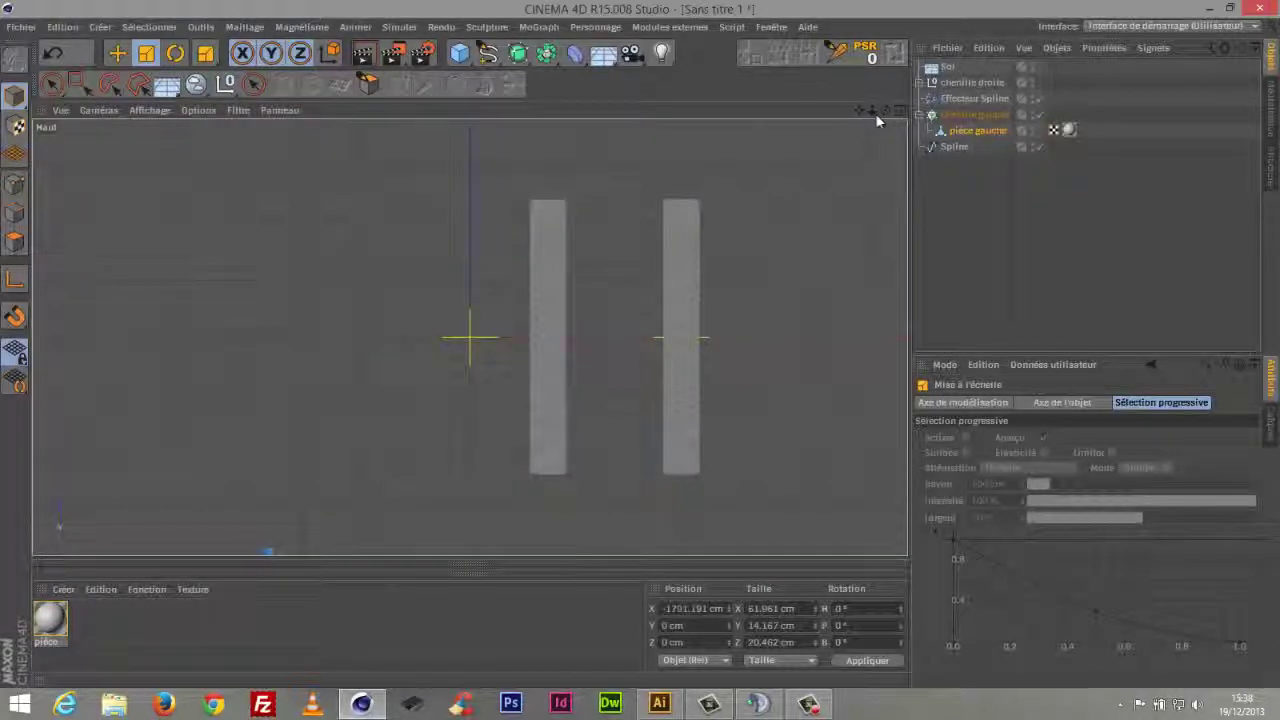
left_click_drag(866, 113, 702, 118)
left_click(900, 108)
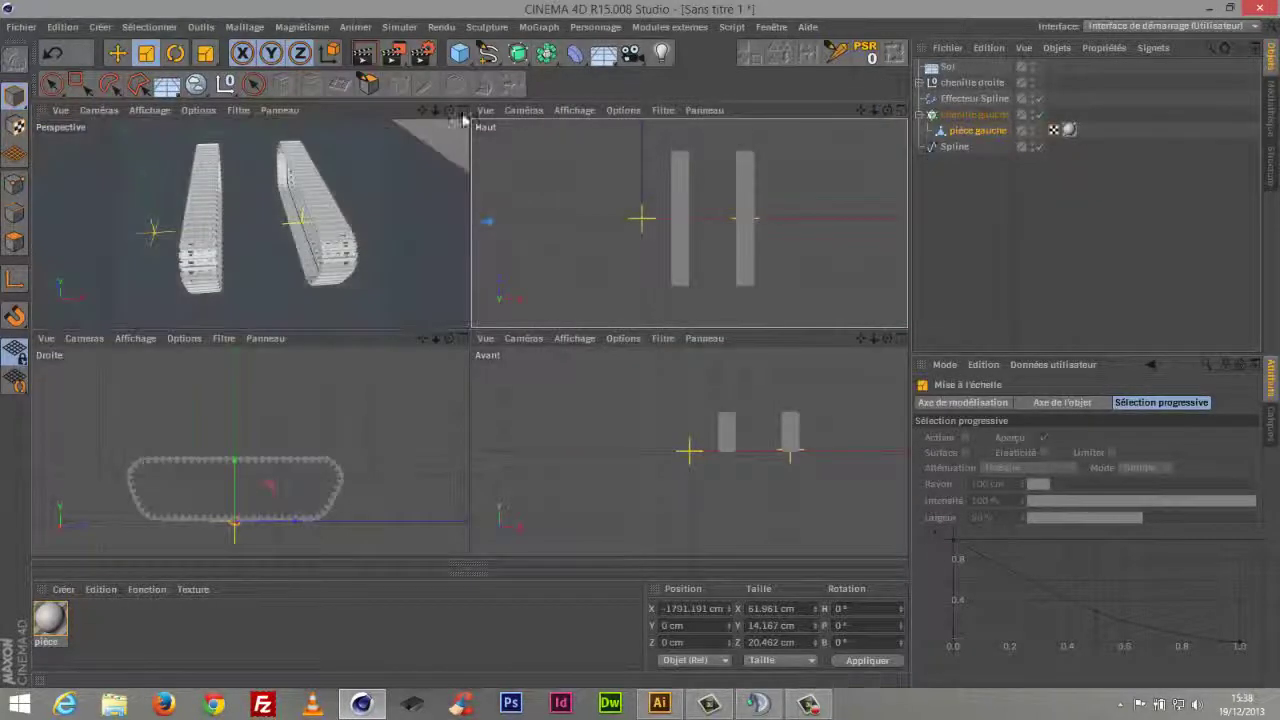
left_click(465, 117)
left_click(255, 85)
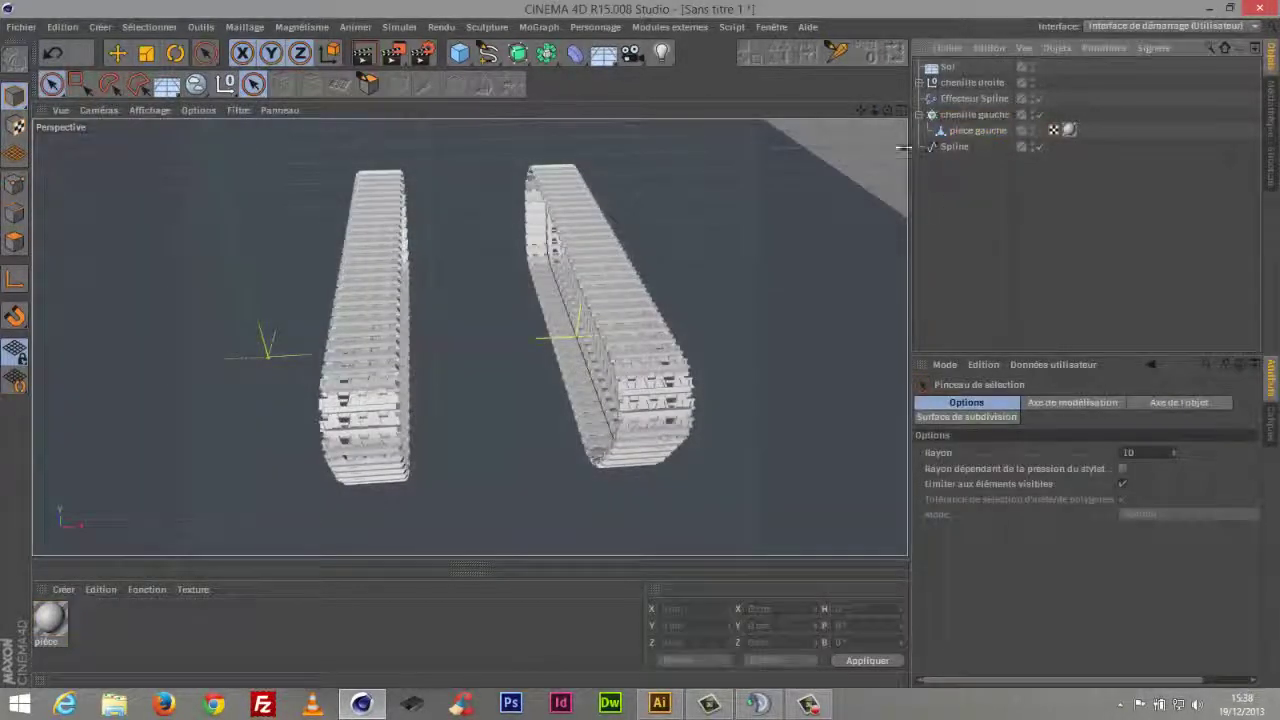
left_click_drag(886, 114, 848, 100)
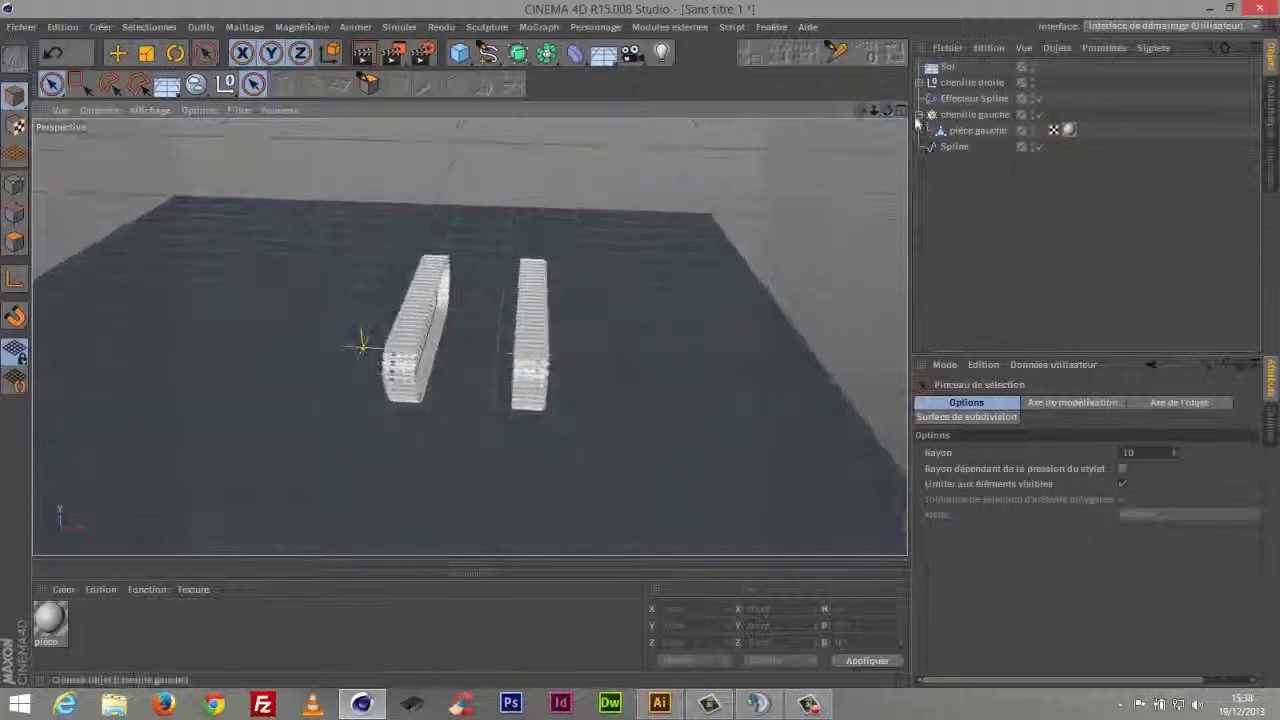
Group the Effecteur Spline, chenille gauche cloner and Spline into a null object named "chenille gauche"
left_click(919, 116)
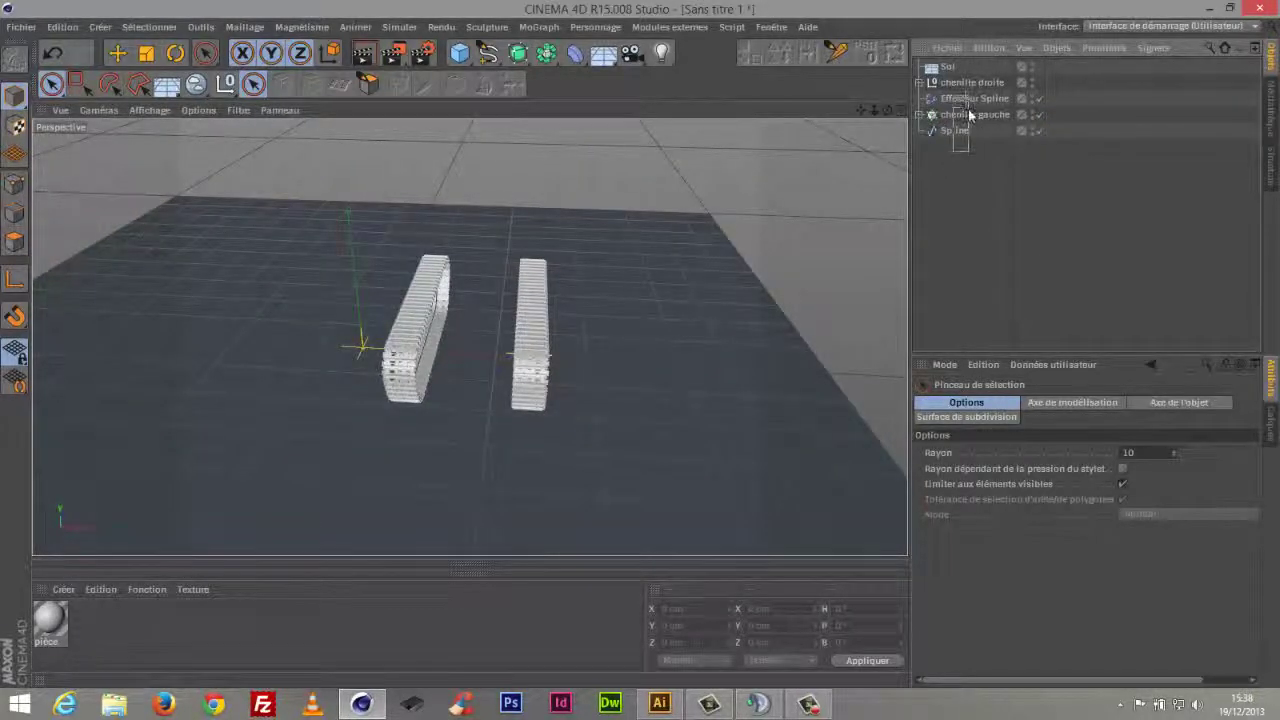
left_click_drag(968, 116, 969, 104)
key("alt+g")
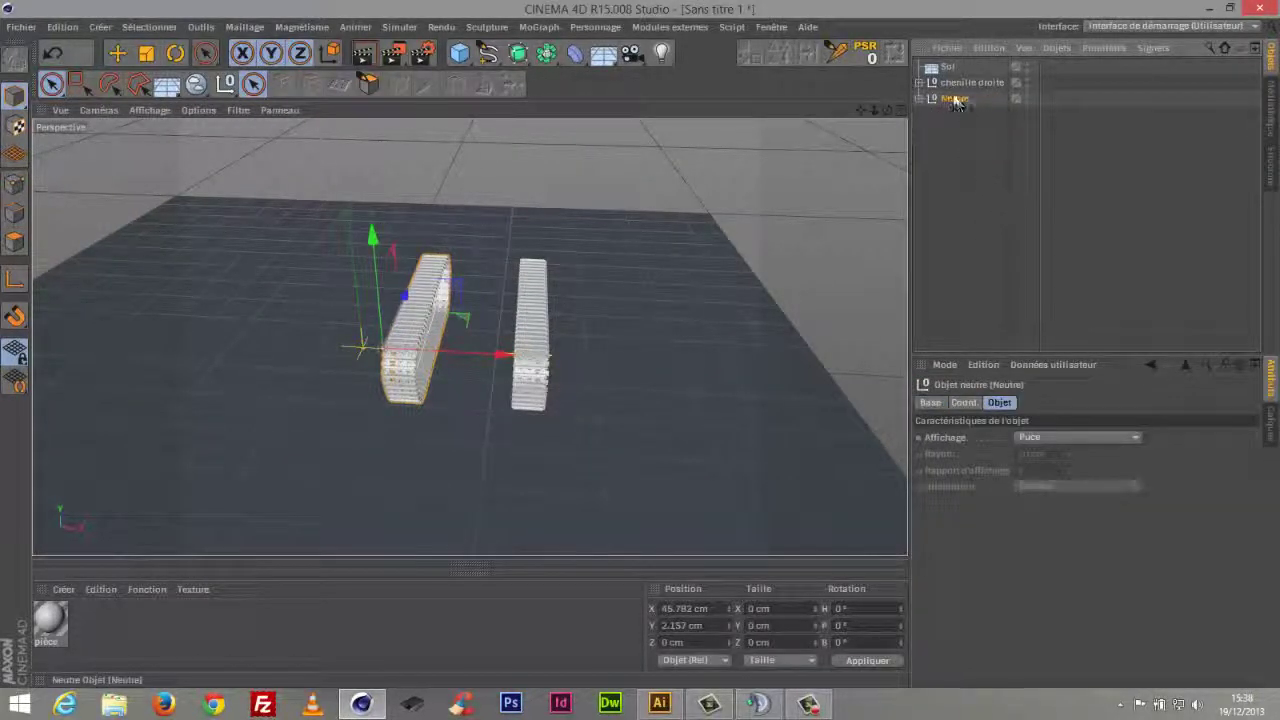
double_click(955, 99)
type("chen")
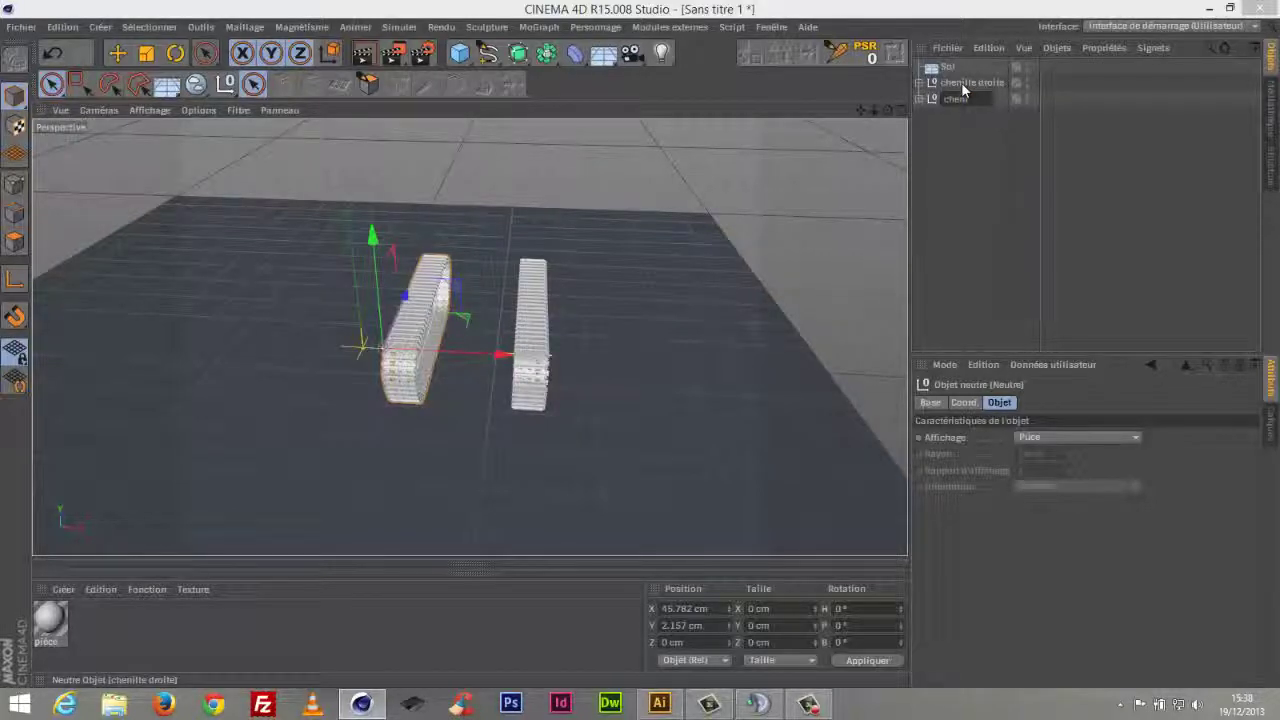
type("ille gauche")
key("Return")
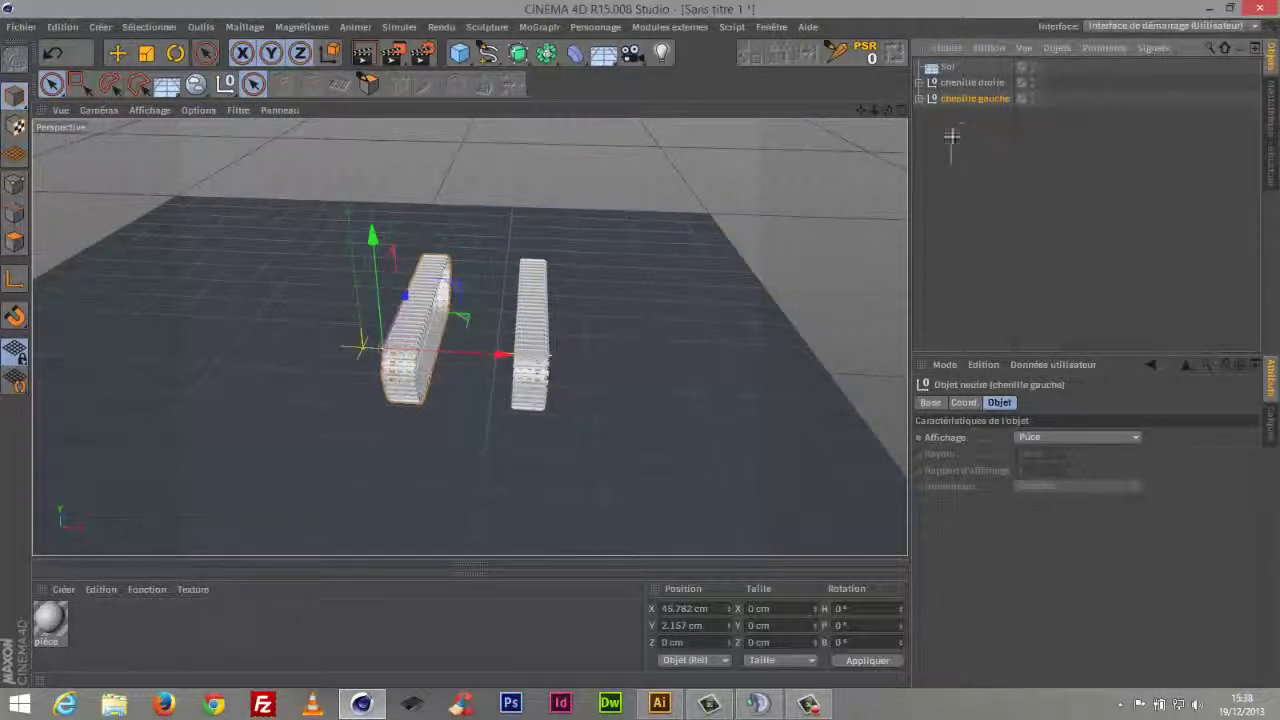
Group the chenille droite and chenille gauche nulls into a parent null named "chenille"
key("alt+g")
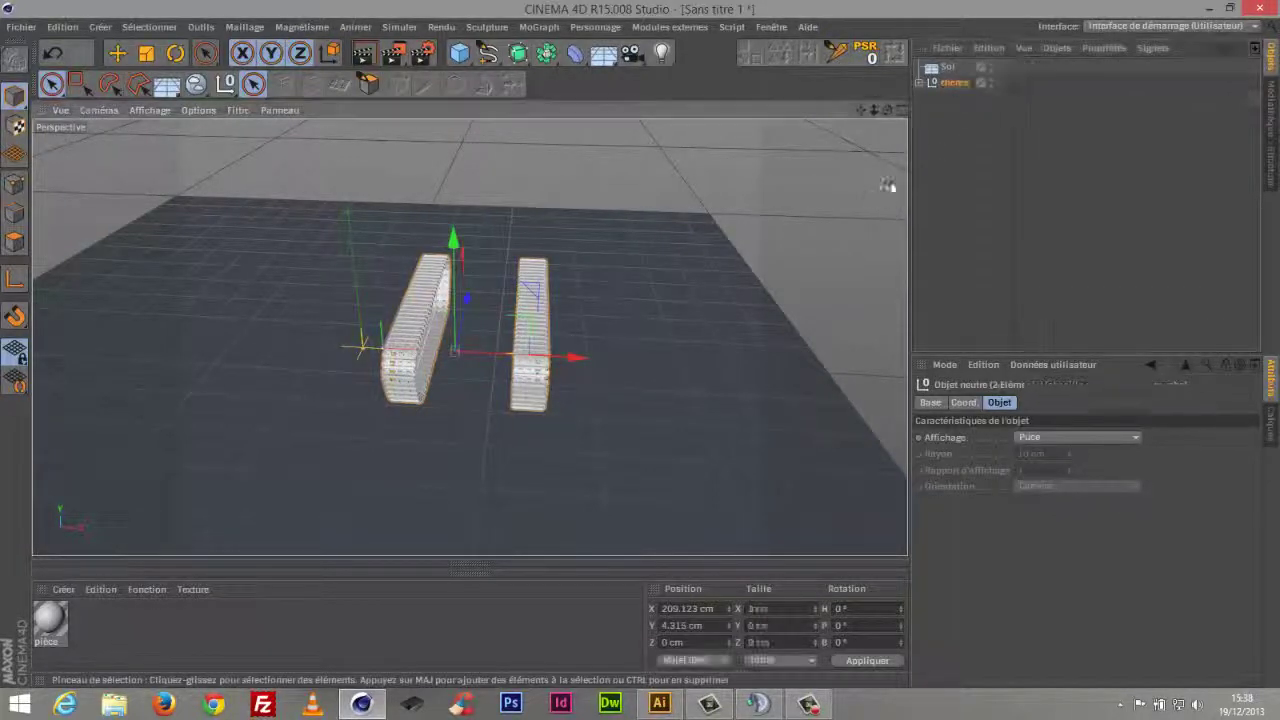
double_click(958, 83)
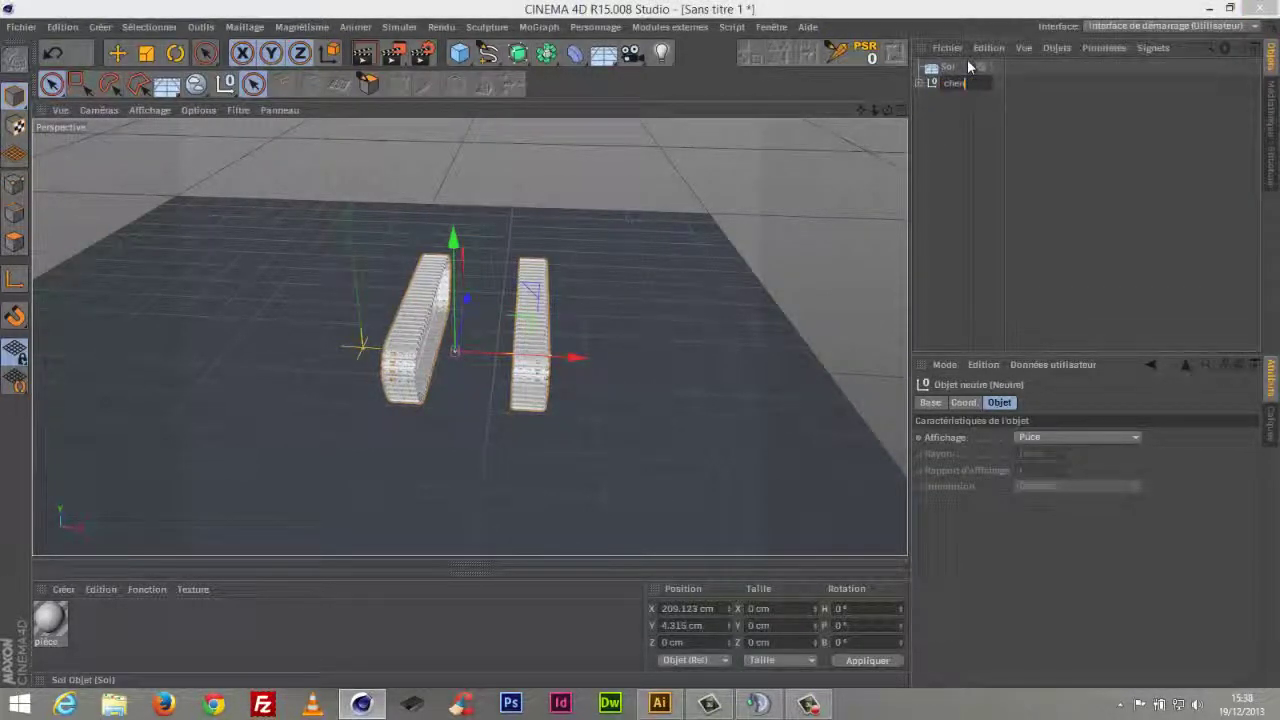
type("chenille")
key("Return")
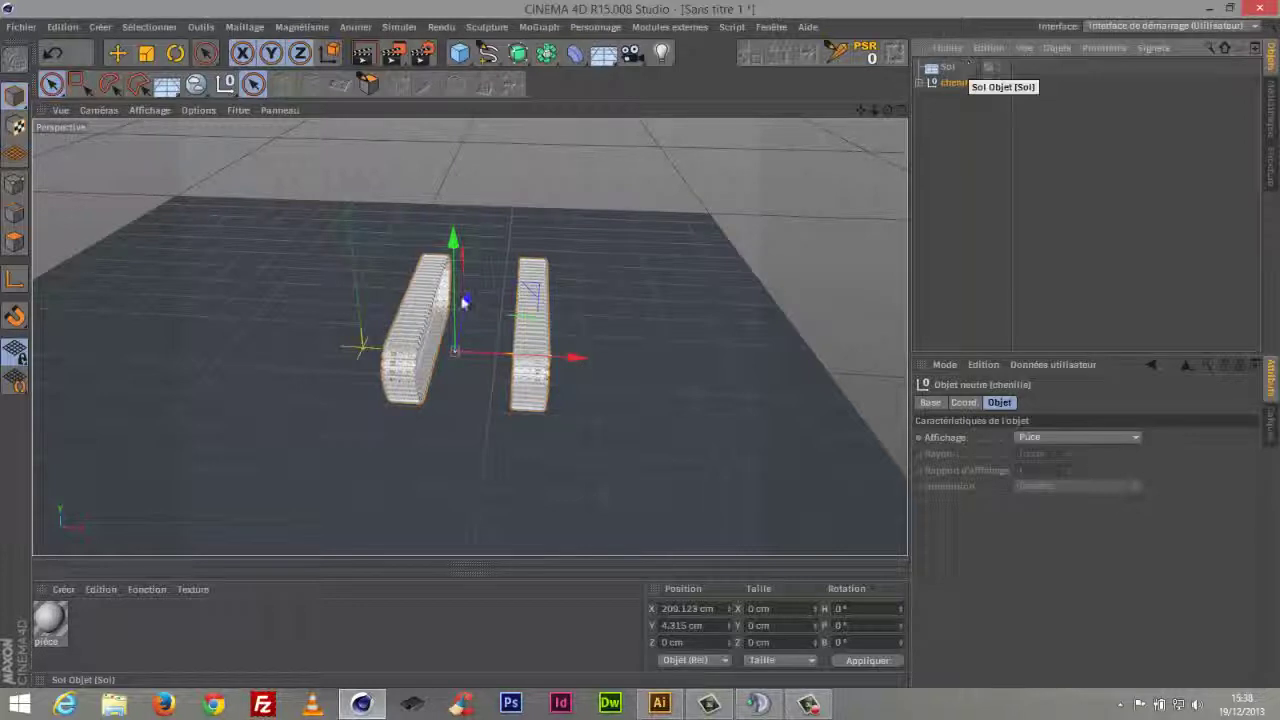
Move the chenille group along X to about 4 cm and shift chenille gauche along X away from the right track
left_click_drag(577, 358, 482, 357)
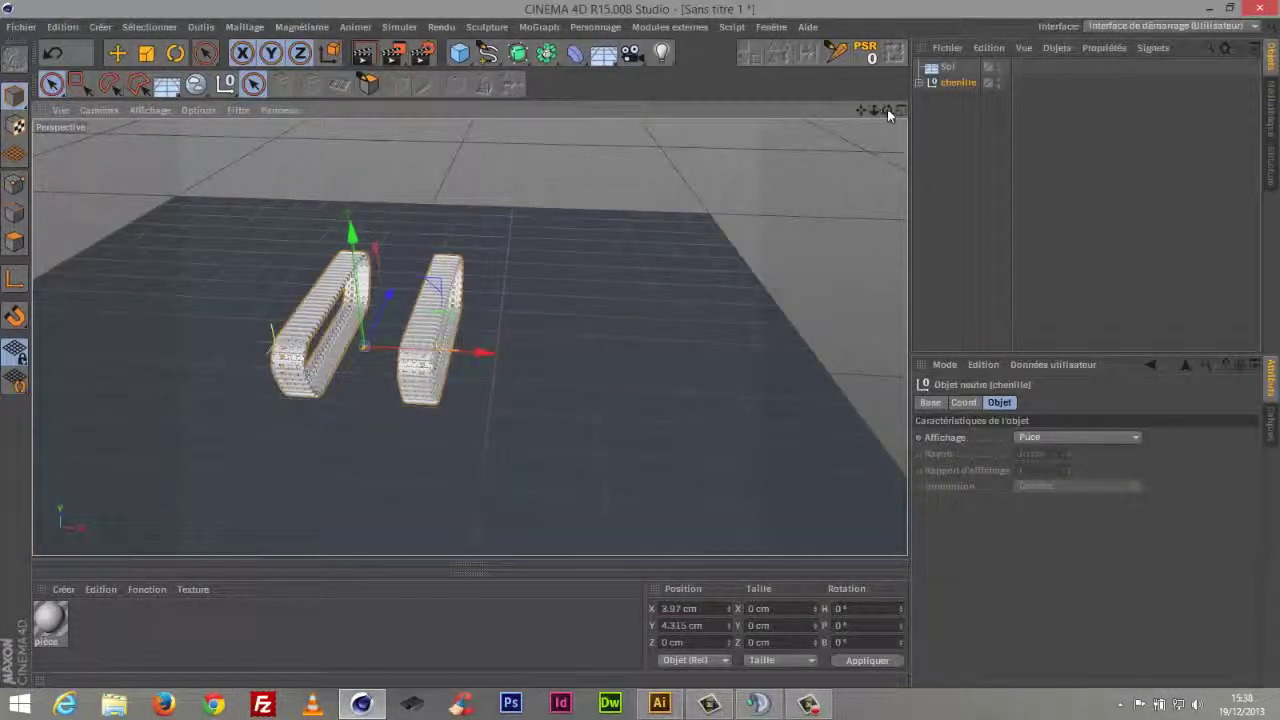
left_click_drag(888, 115, 865, 128)
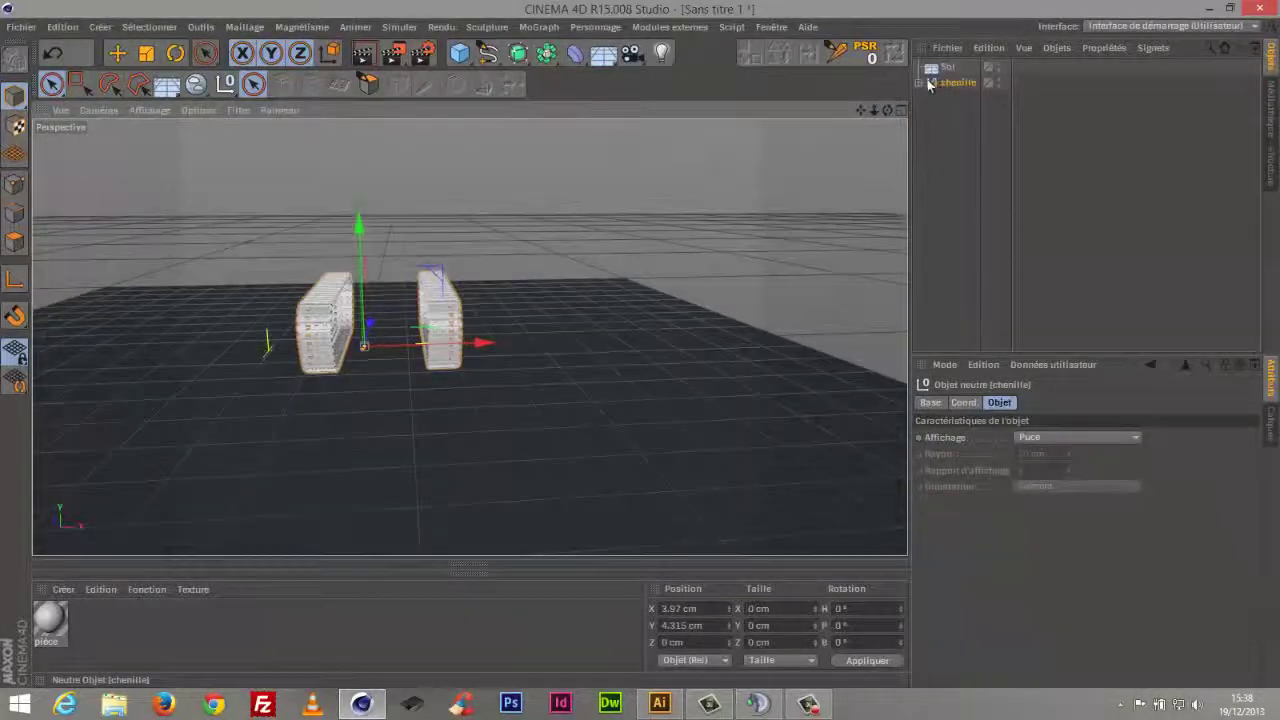
left_click(919, 83)
left_click(960, 114)
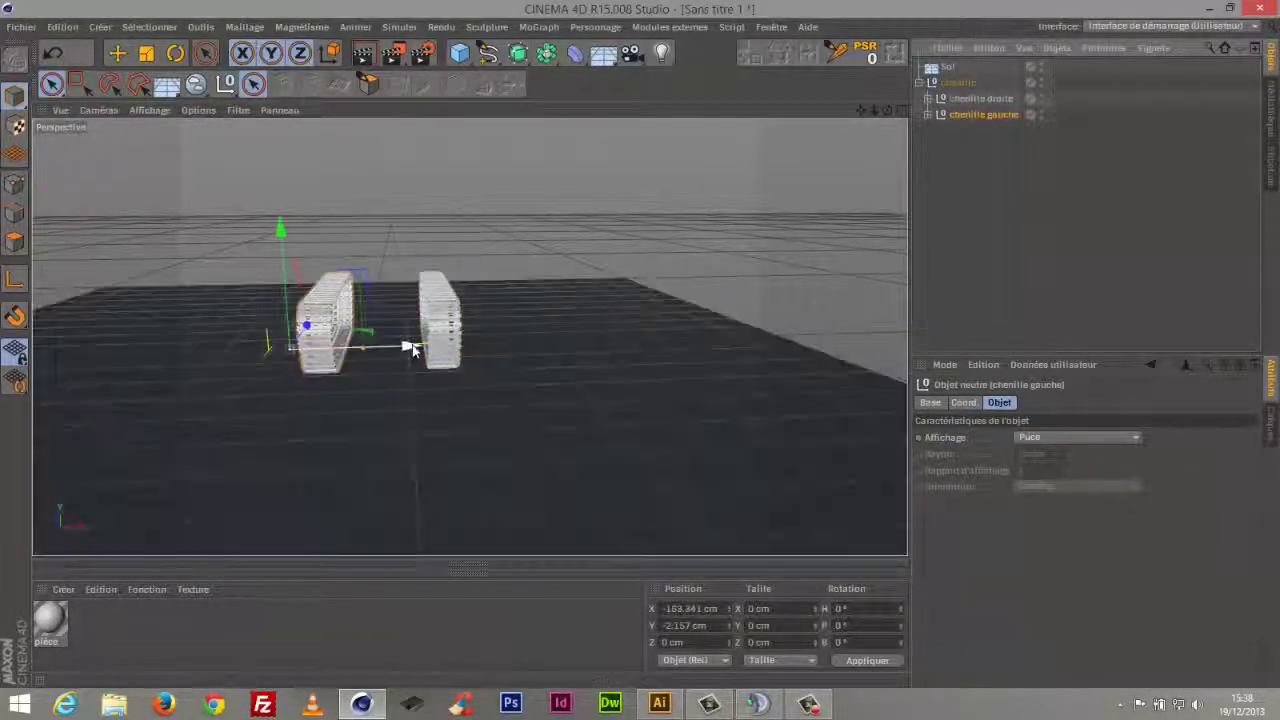
left_click_drag(412, 348, 374, 352)
left_click(922, 138)
left_click_drag(887, 111, 955, 117)
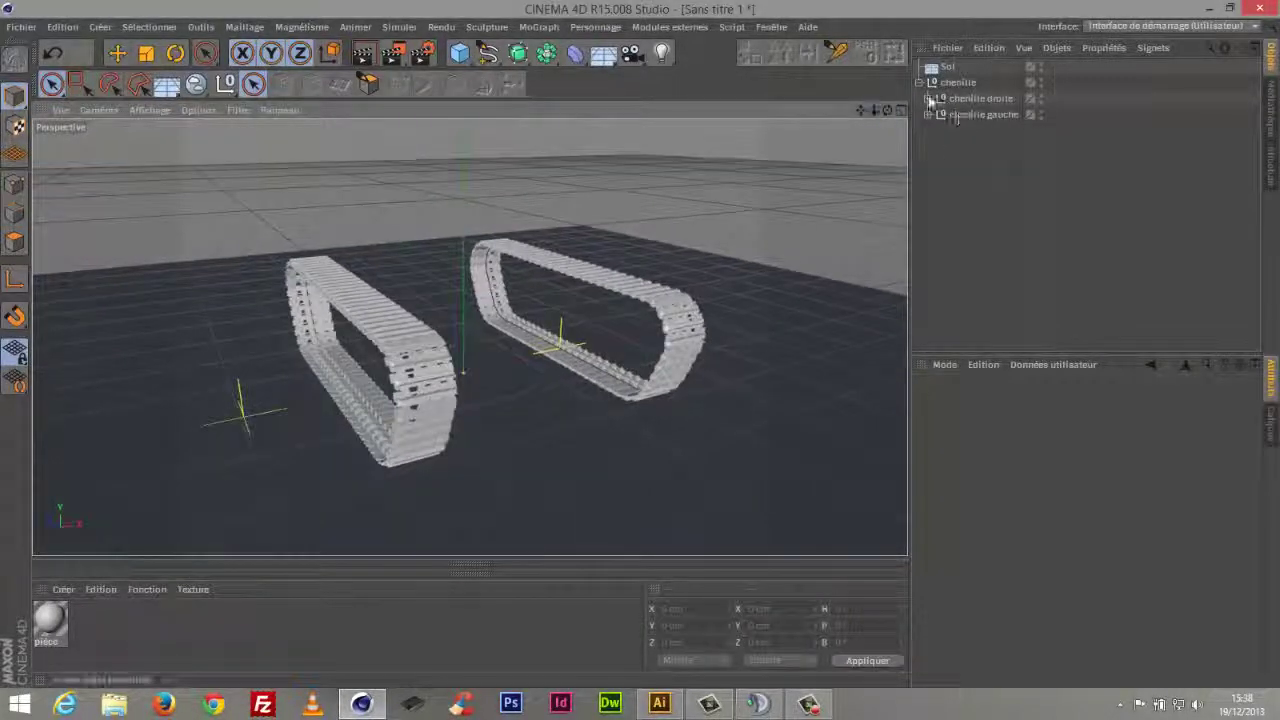
Load the Empty Room environment preset from the aurelien collection with sIBL Loader
left_click(683, 30)
left_click(728, 156)
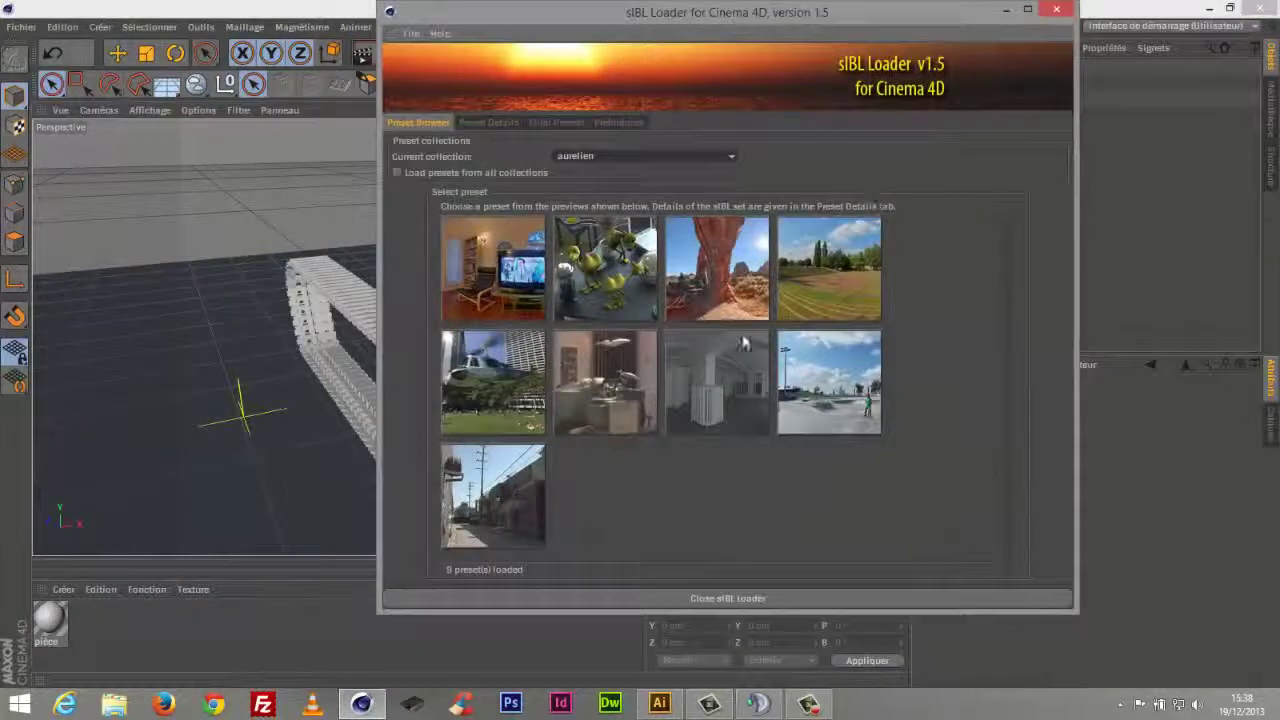
double_click(741, 379)
left_click(776, 496)
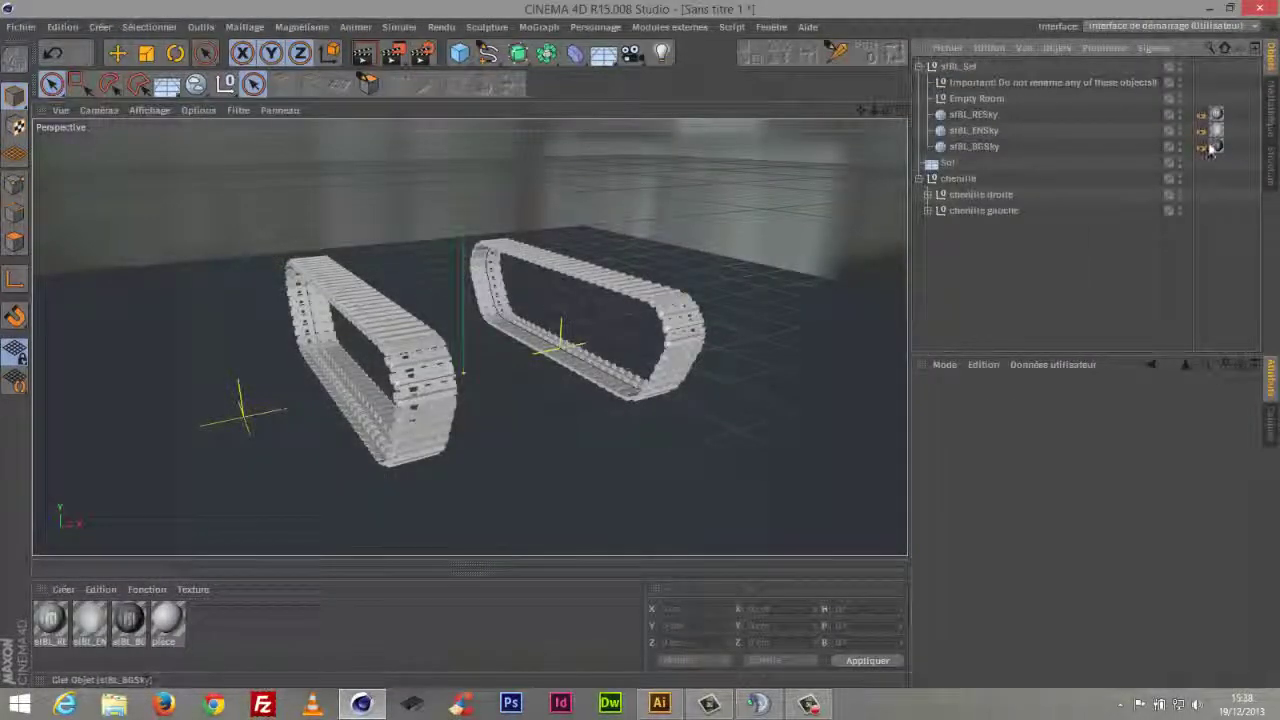
Disable Visibilité (caméra) in the sIBL_BGSky object's Rendu property and collapse the sIBL_Set group
left_click(1203, 146)
left_click(1043, 503)
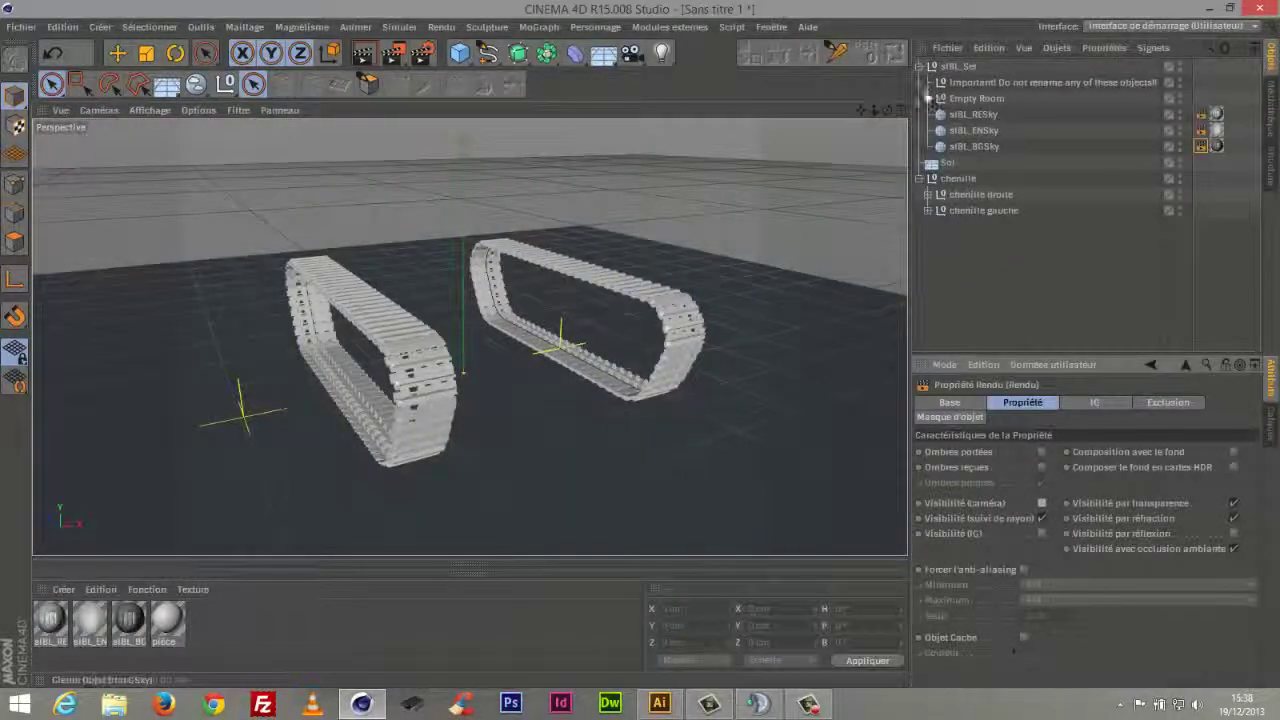
left_click(919, 66)
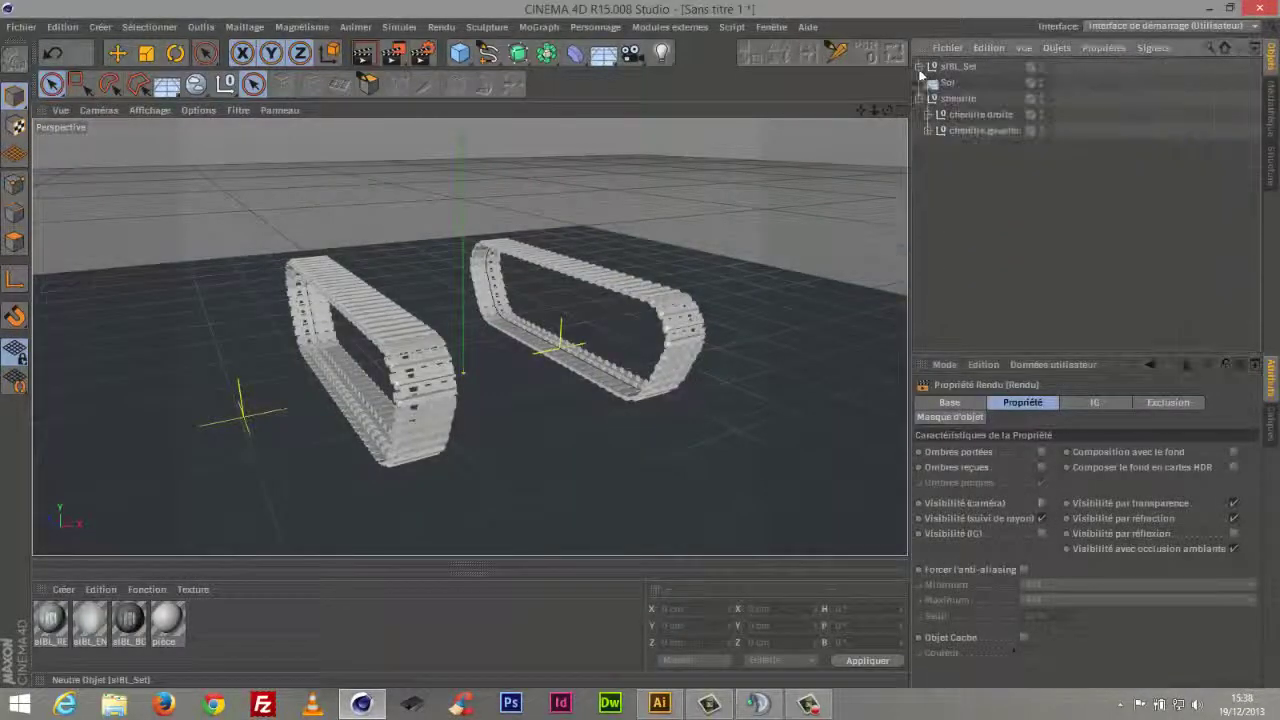
Add an Omni light and place it above the ground at about Y 848 cm and Z -1102 cm
left_click(671, 49)
left_click_drag(463, 249, 460, 5)
left_click_drag(876, 112, 797, 366)
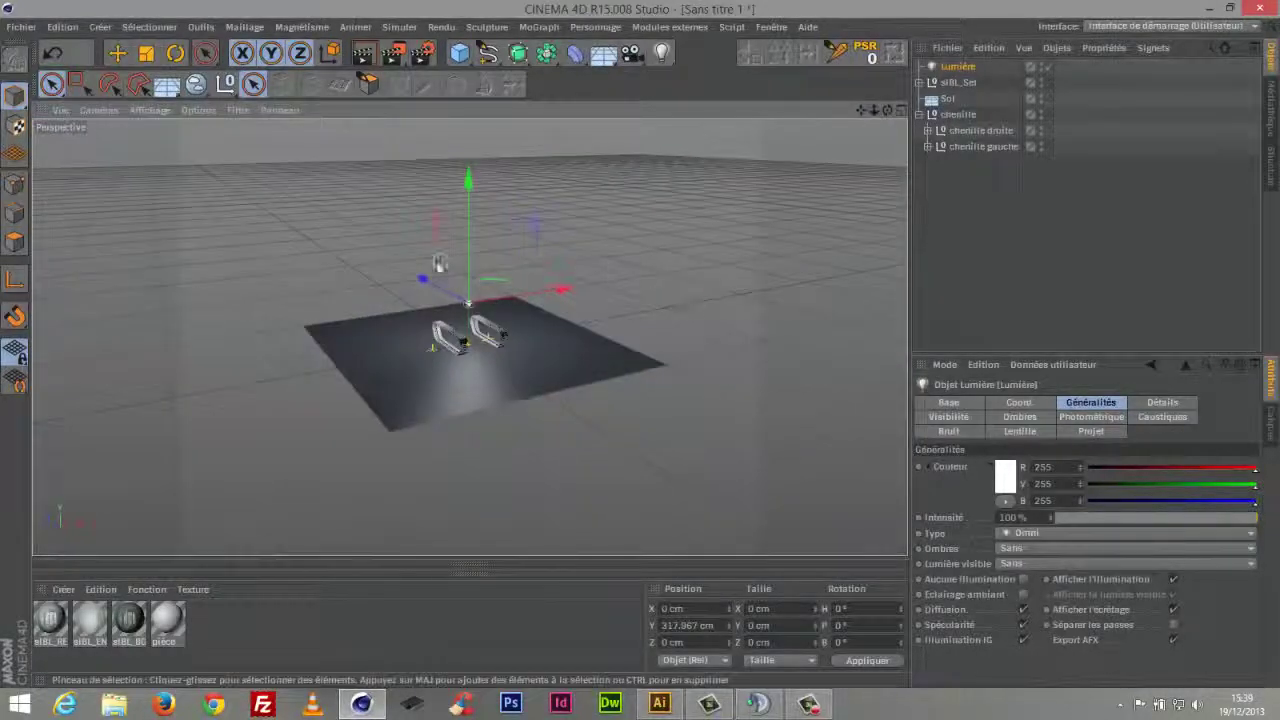
left_click_drag(429, 279, 508, 325)
left_click_drag(584, 245, 570, 135)
Set the light's Ombres to Masques d'ombres (ombres diffuses) and deselect it
left_click(1084, 552)
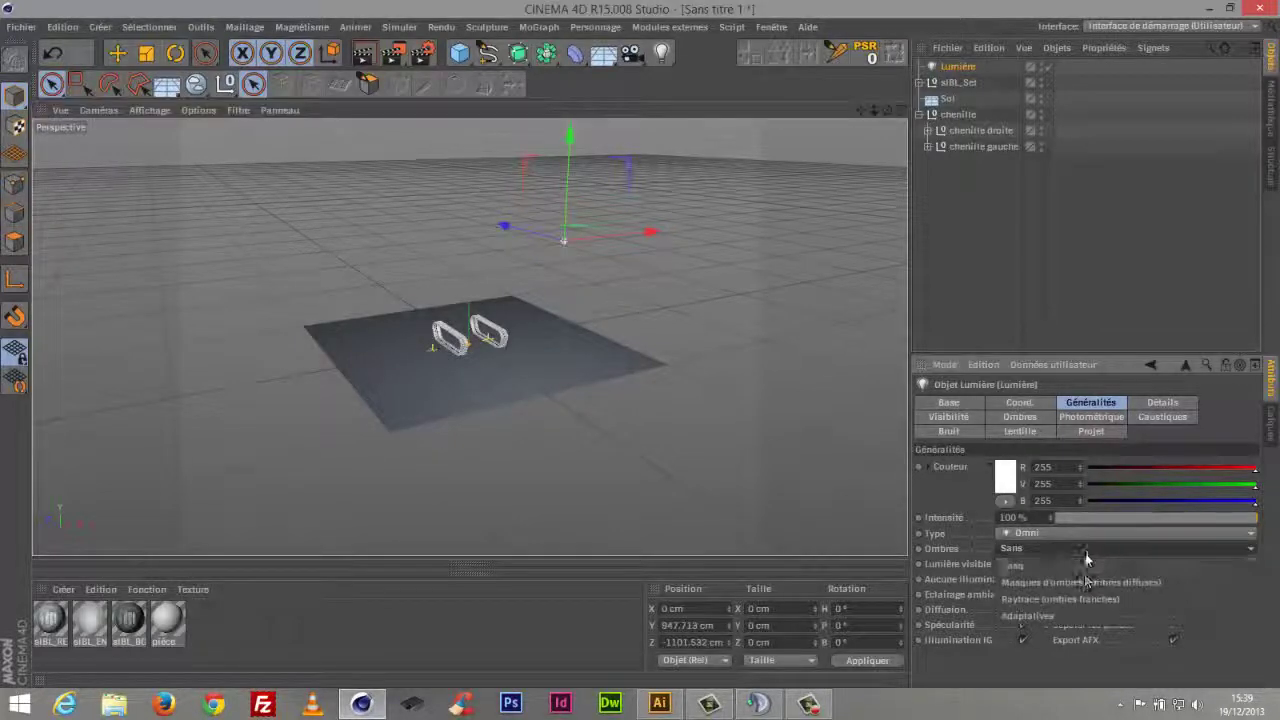
left_click(1085, 586)
left_click(943, 180)
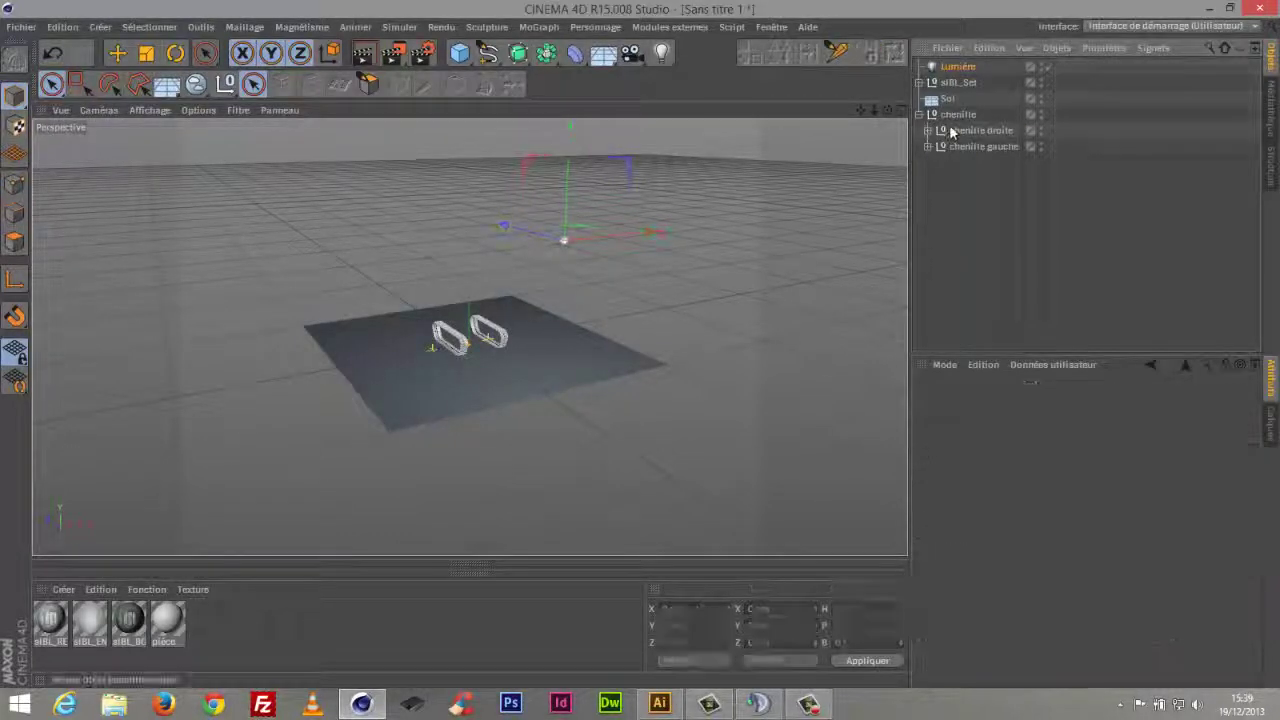
Add a Rendu property to the Sol object and enable Composition avec le fond
left_click(965, 131)
left_click_drag(875, 111, 1108, 142)
left_click(1108, 142)
mouse_move(865, 115)
left_mouse_down()
mouse_move(878, 109)
mouse_move(896, 138)
mouse_move(905, 116)
mouse_move(878, 114)
left_mouse_up()
left_click(946, 99)
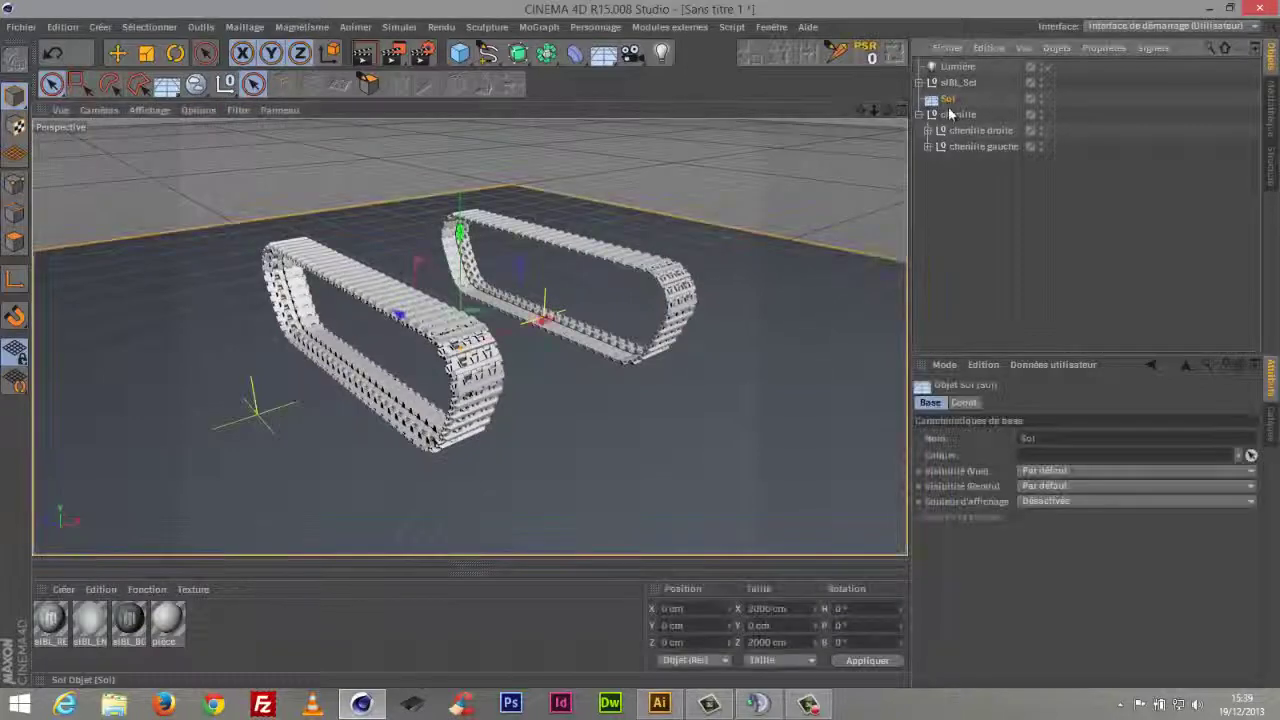
right_click(948, 101)
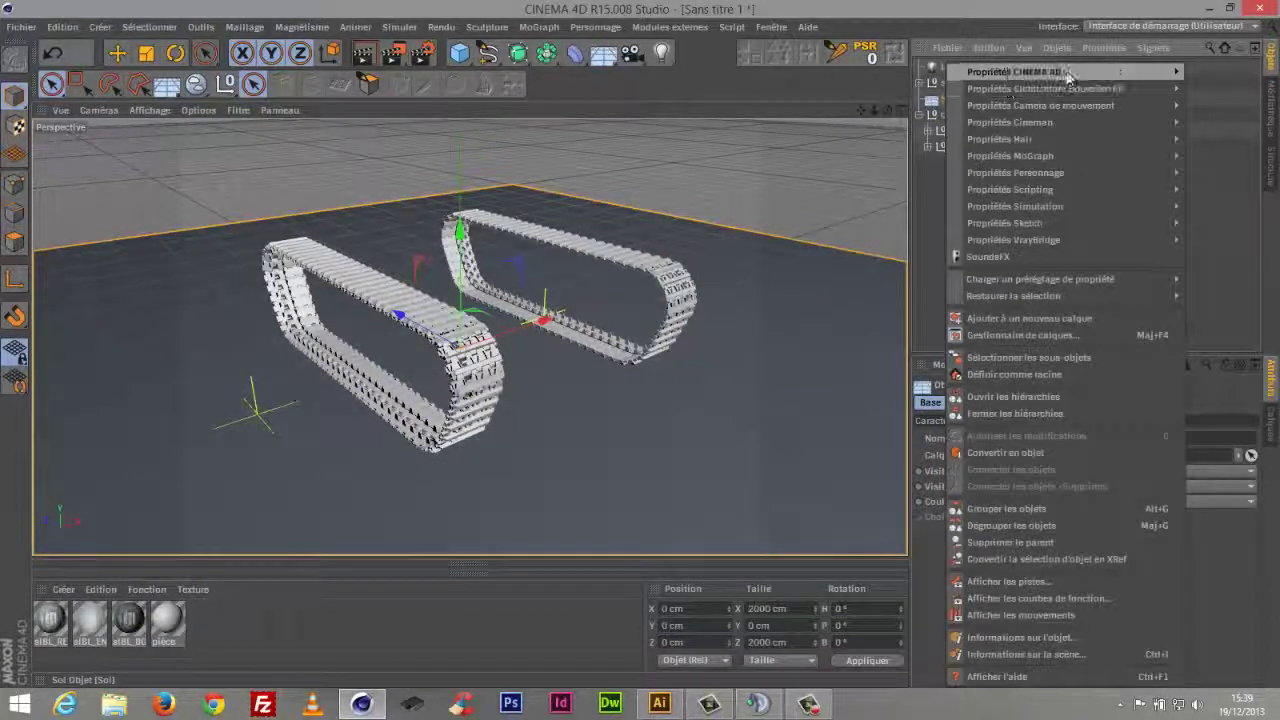
mouse_move(1015, 71)
left_click(852, 324)
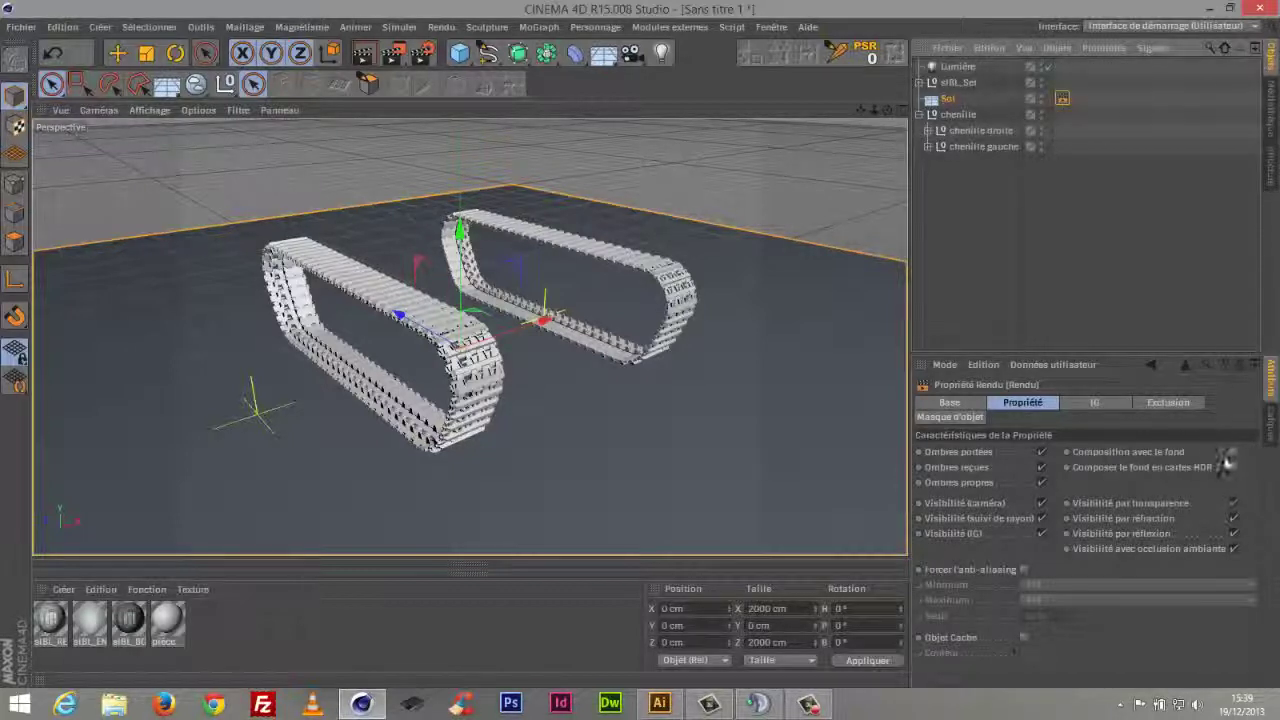
left_click(1233, 452)
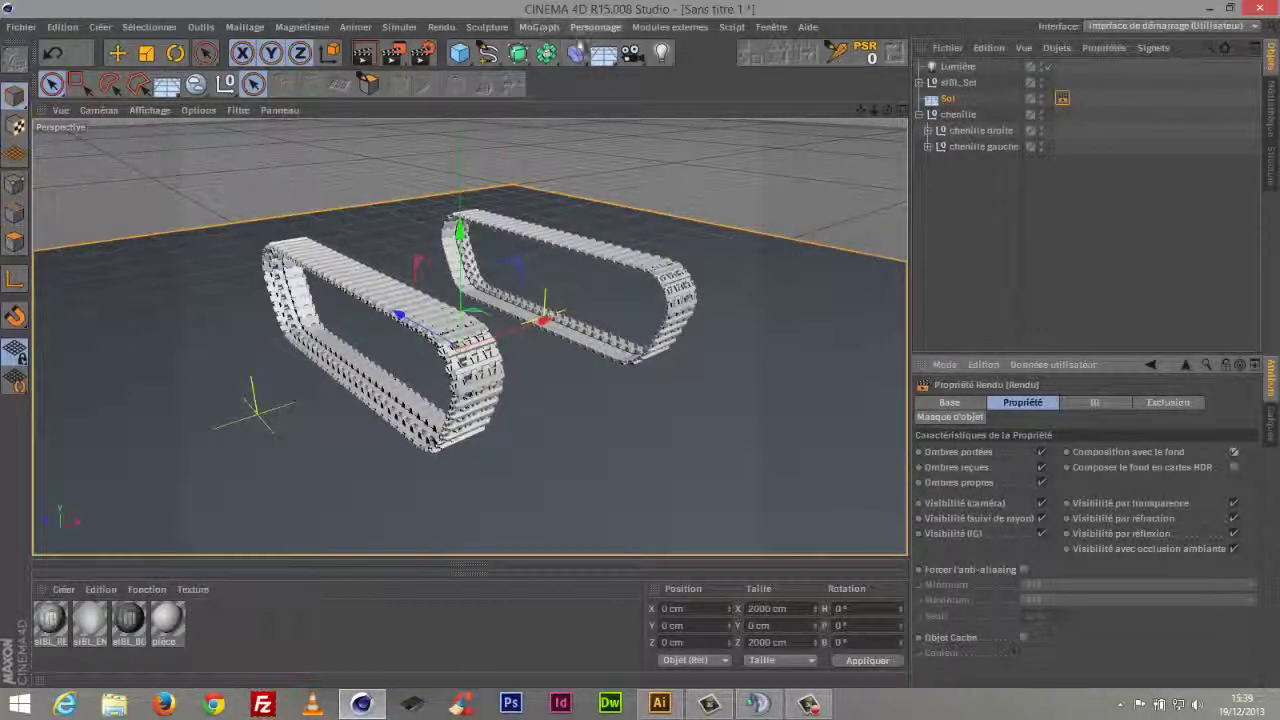
Add an Arrière plan object and create a new material named "bg"
left_click(603, 53)
left_click(694, 191)
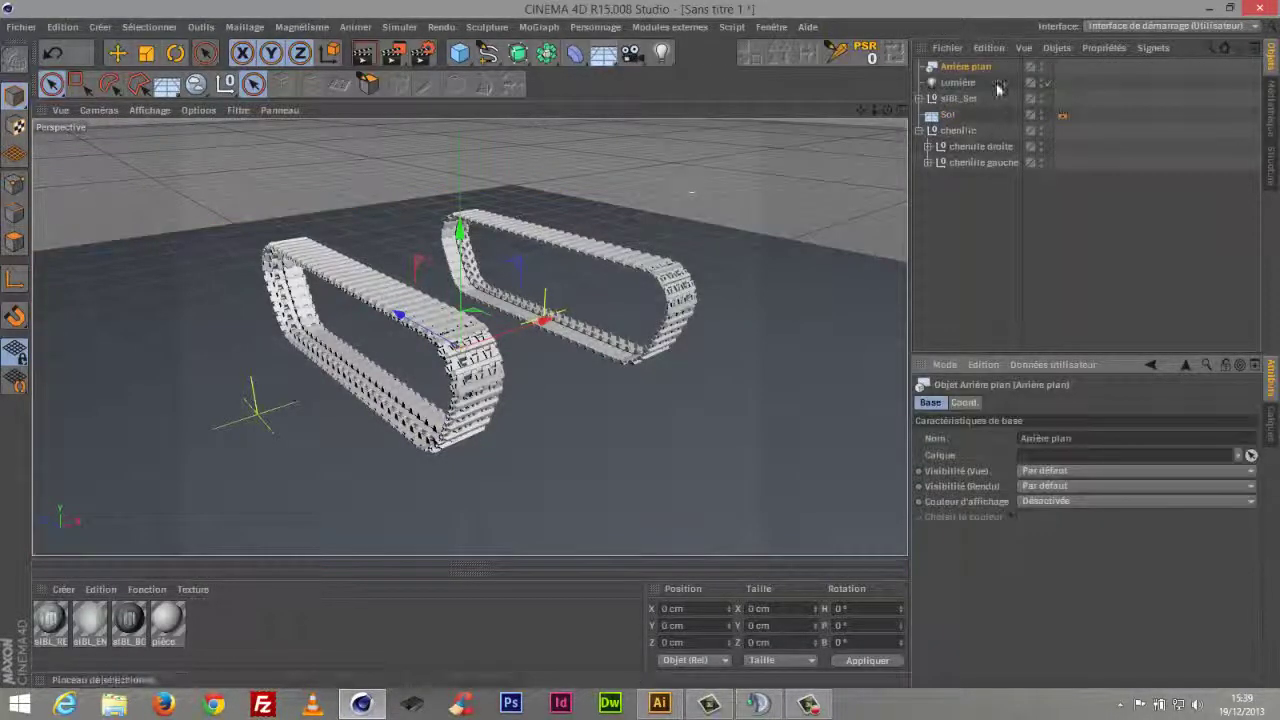
double_click(288, 632)
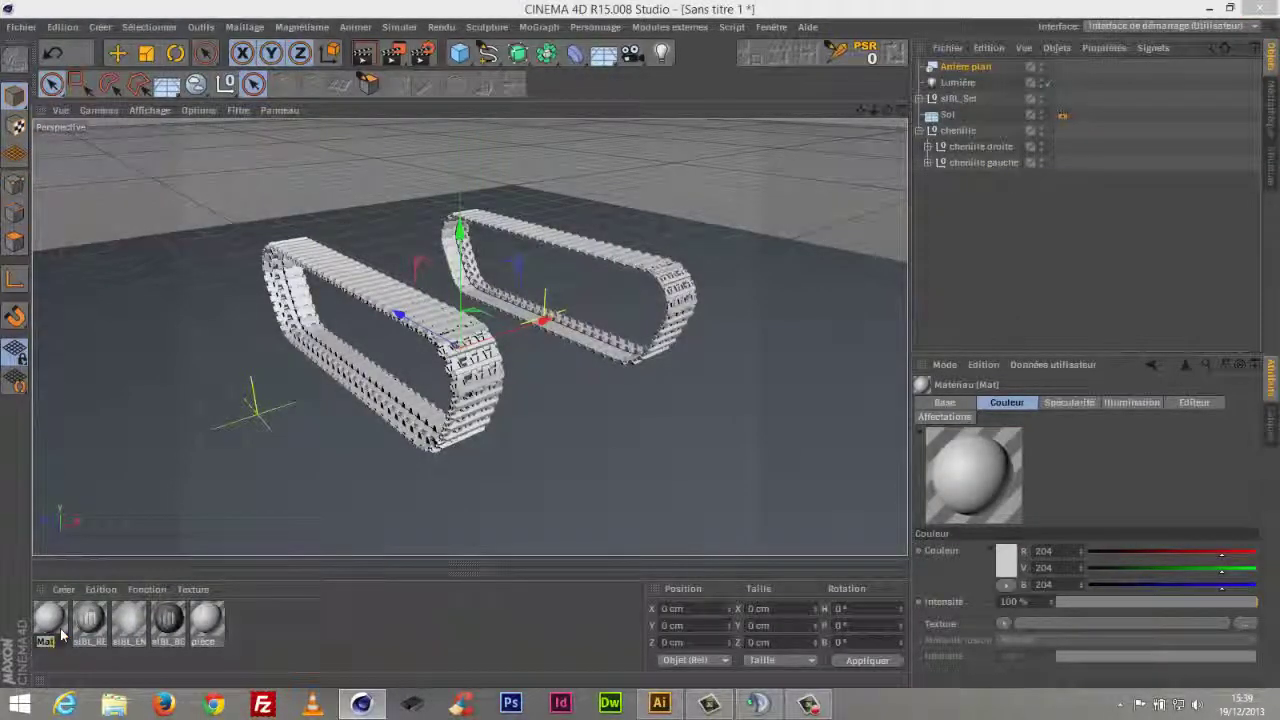
type("bg")
key("Return")
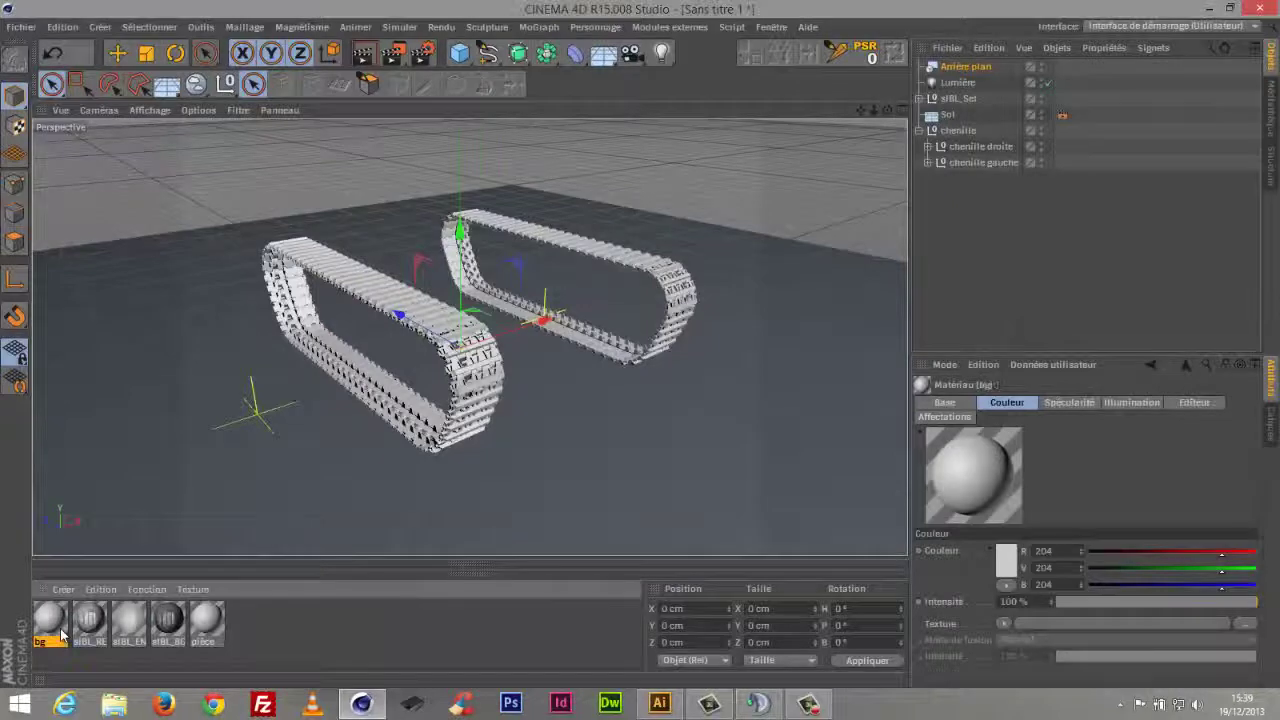
left_click_drag(62, 637, 396, 339)
Set the "bg" material's Couleur to a neutral grey of RGB 126, 126, 126
double_click(53, 617)
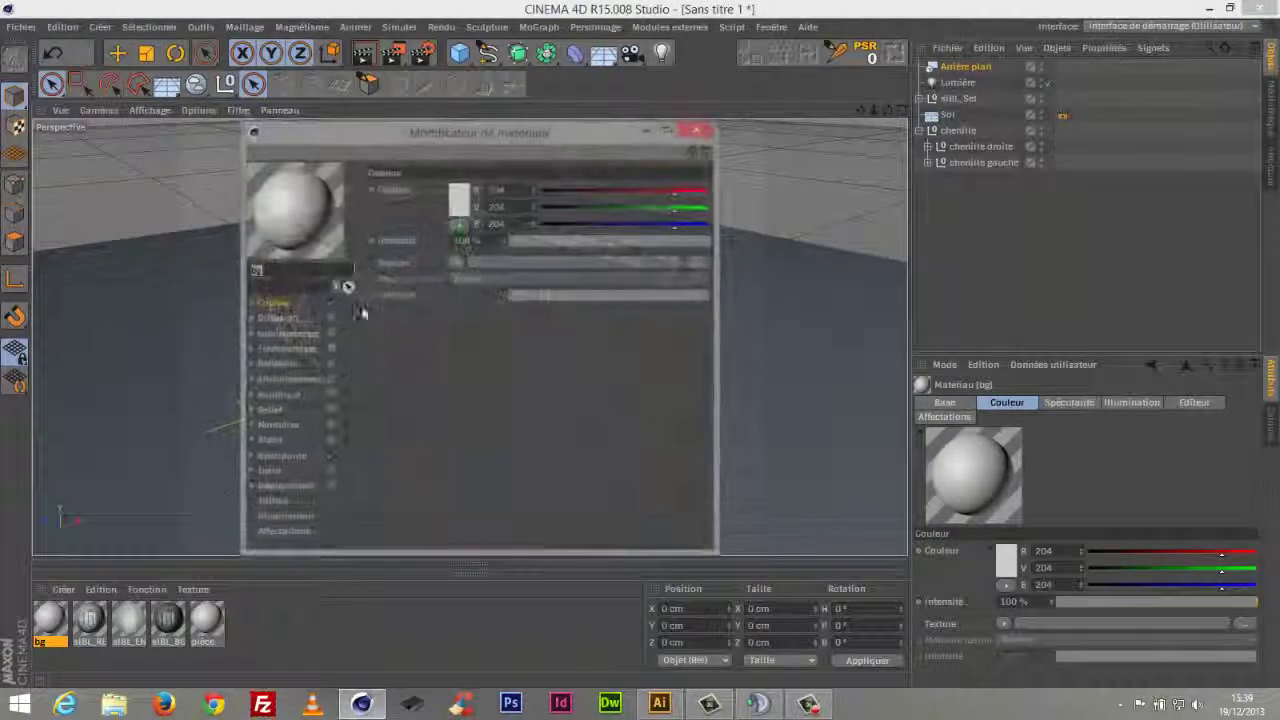
left_click(458, 200)
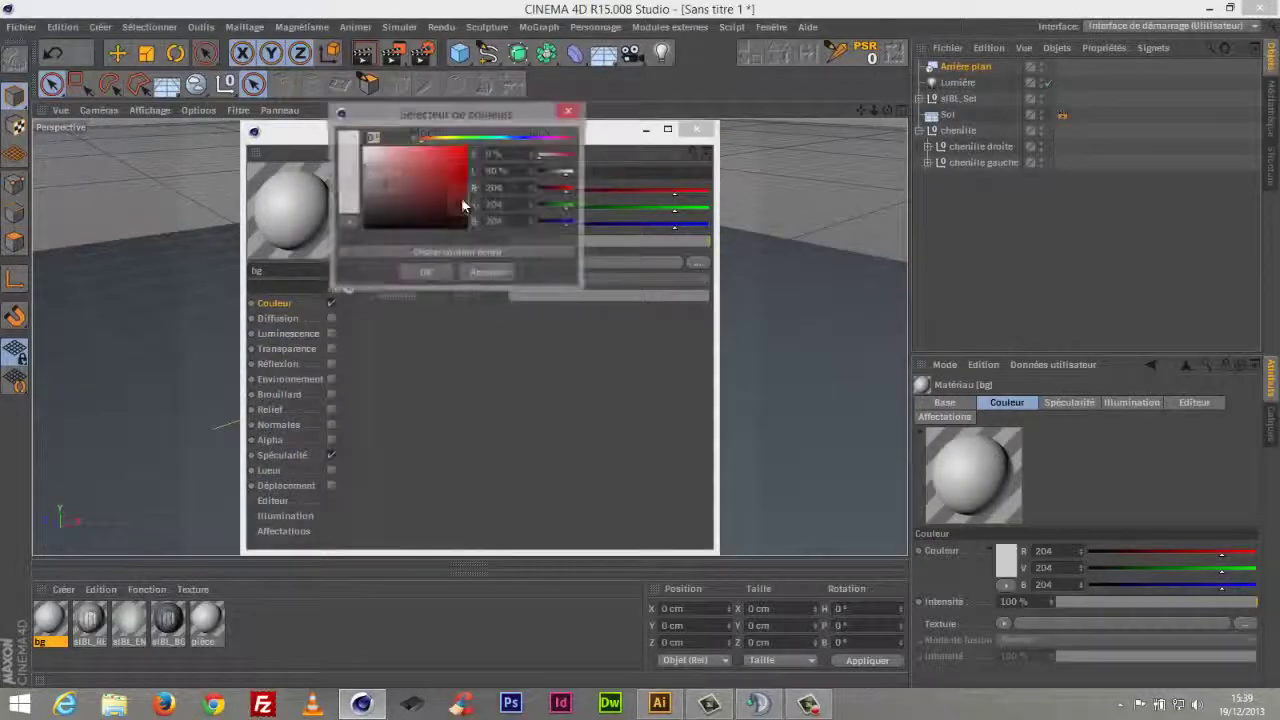
left_click(363, 185)
left_click(425, 272)
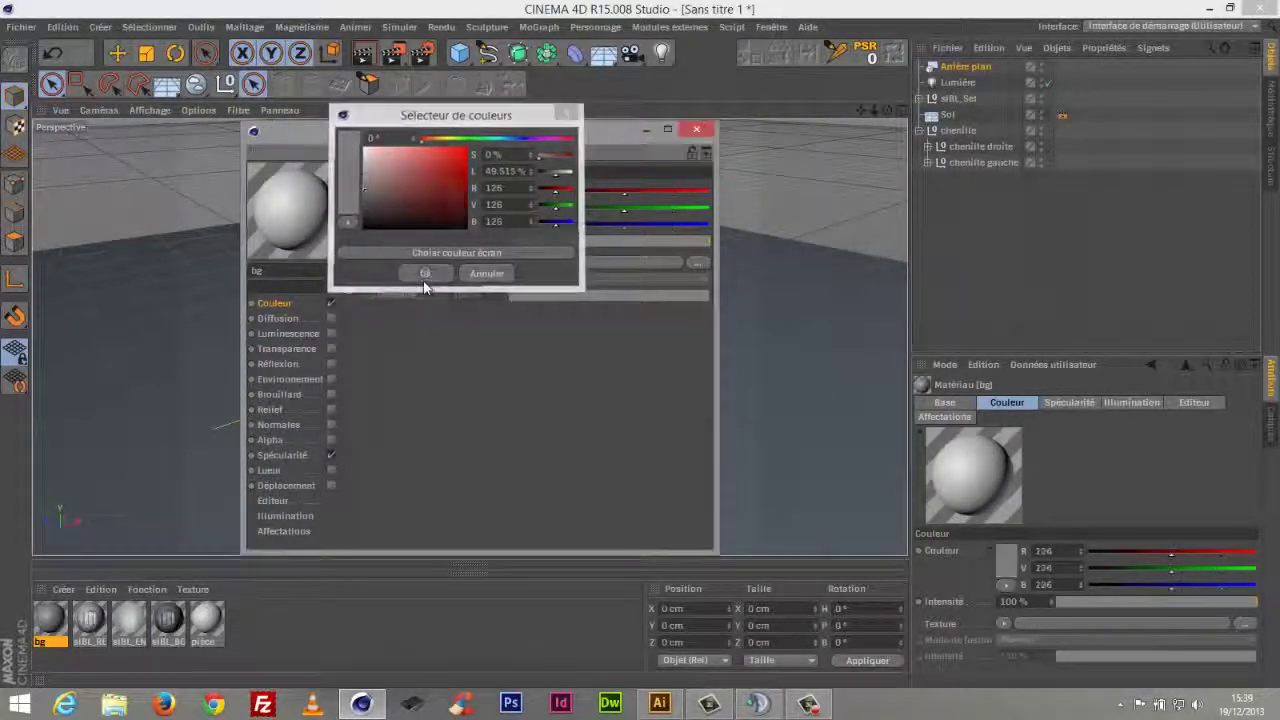
Enable Réflexion on the "bg" material with Intensité 10 % and Dispersion 10 %, and close the material editor
left_click(331, 363)
left_click(502, 293)
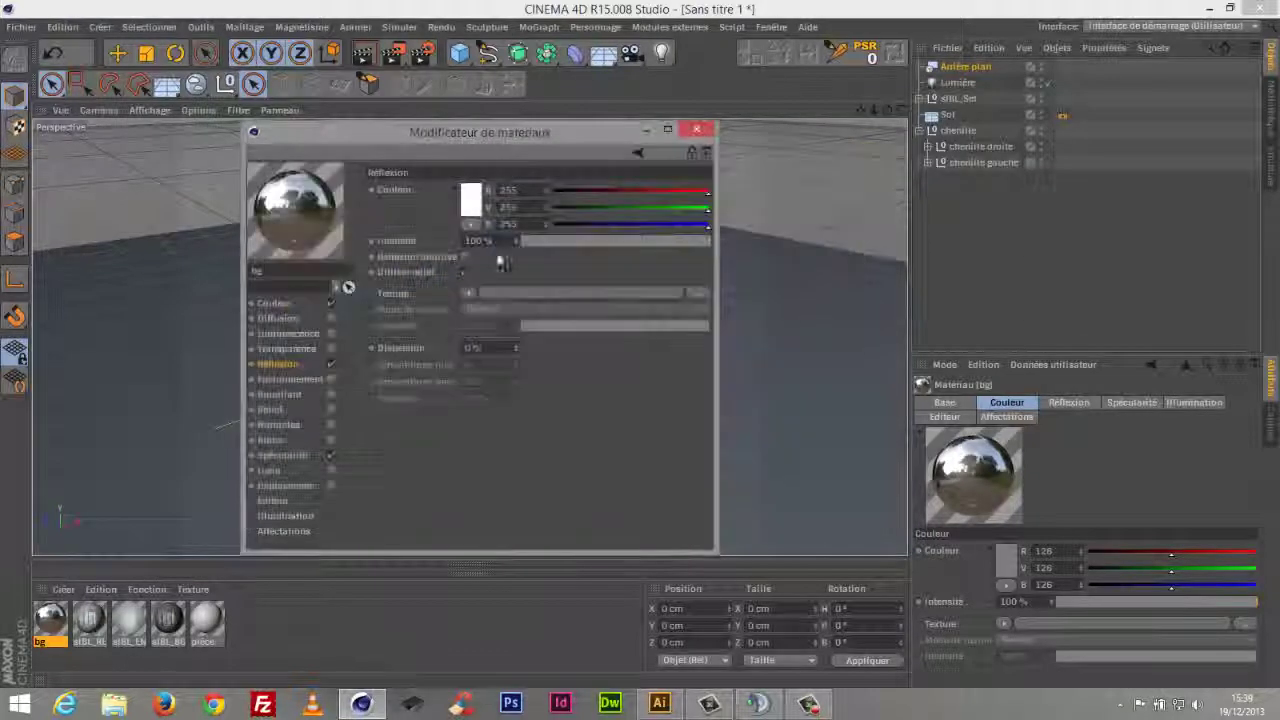
left_click(530, 241)
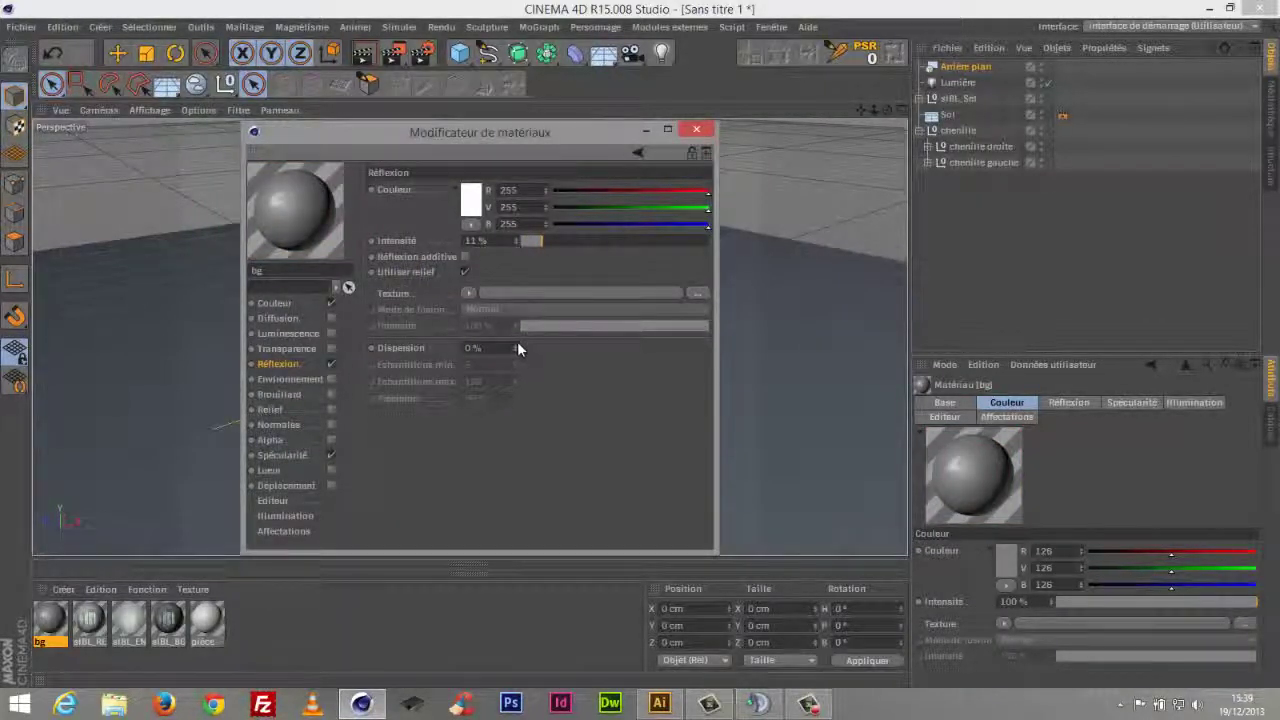
left_click_drag(517, 341, 517, 333)
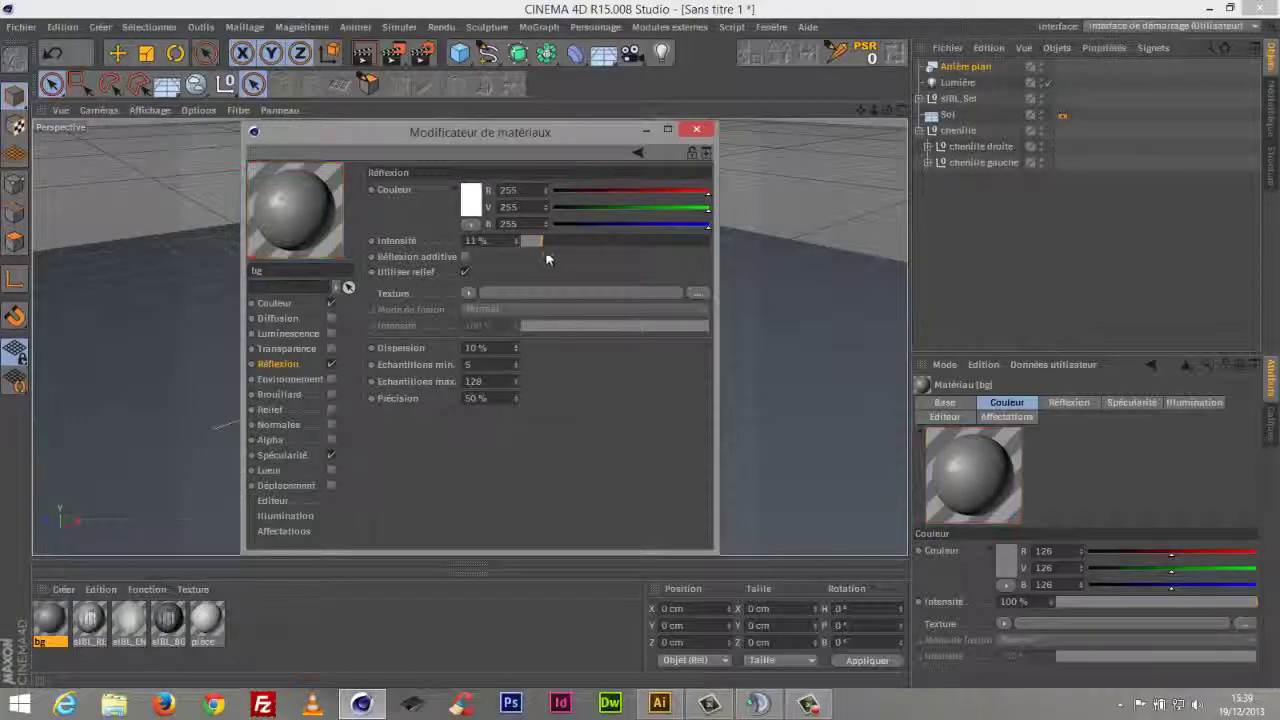
left_click_drag(523, 257, 527, 259)
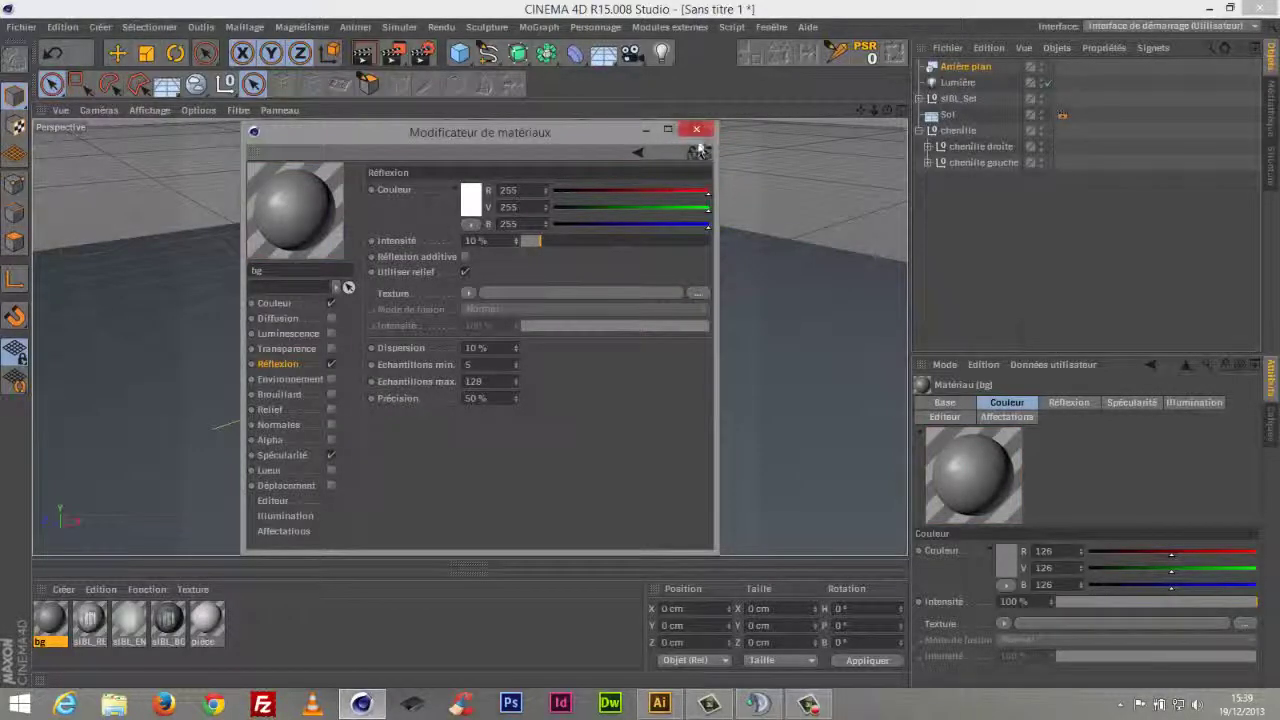
left_click(697, 130)
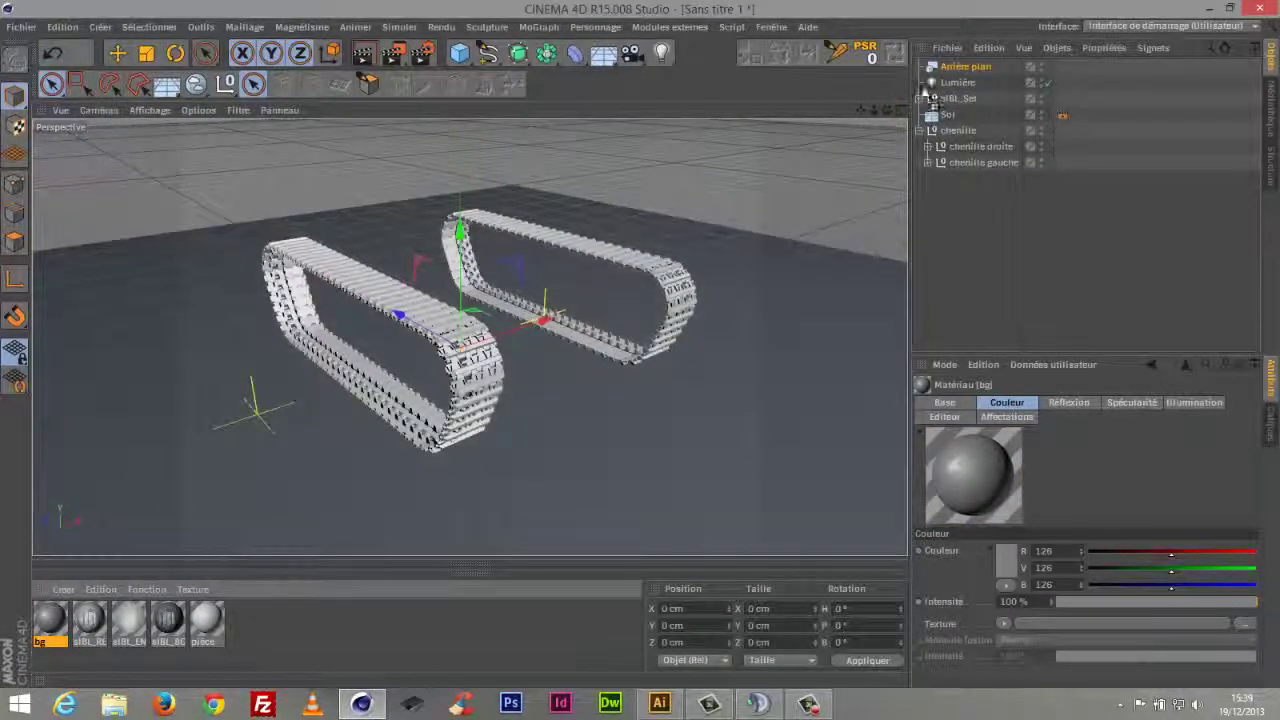
Apply the "bg" material to the Arrière plan object, copy its texture property to Sol, and deselect everything
left_click_drag(927, 95, 950, 66)
left_click_drag(1066, 68, 1072, 117, "ctrl")
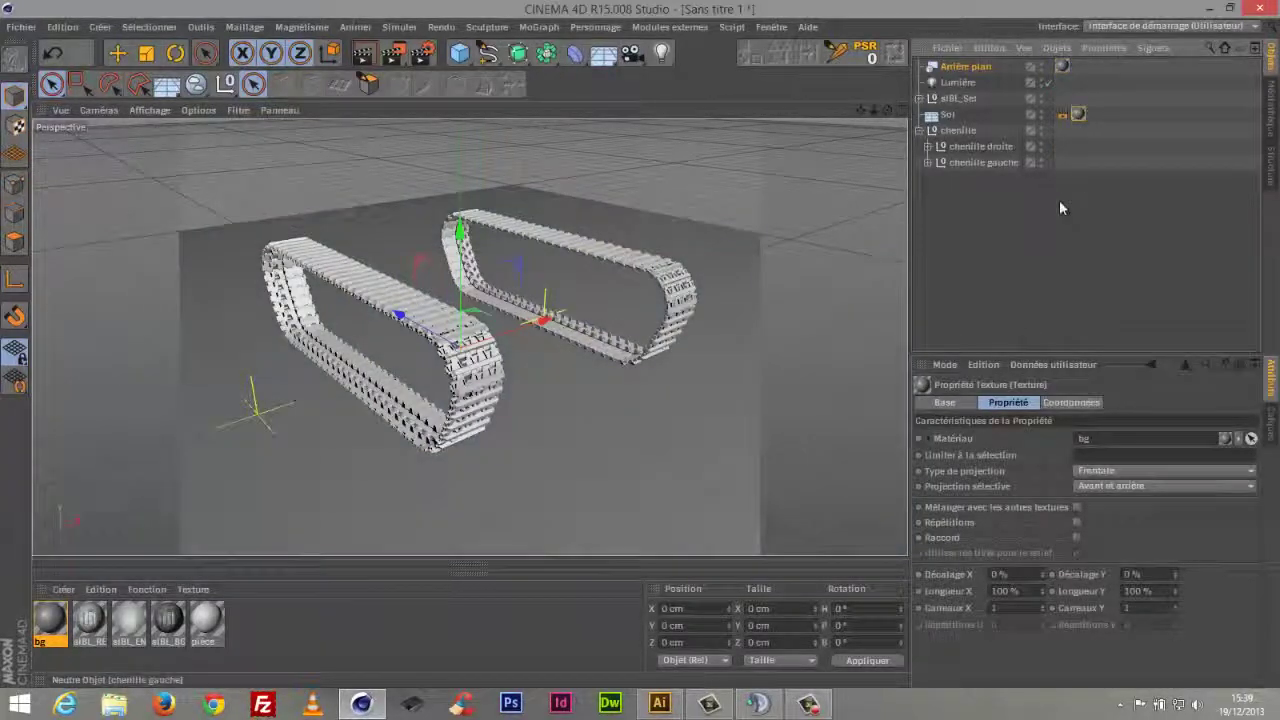
left_click(993, 237)
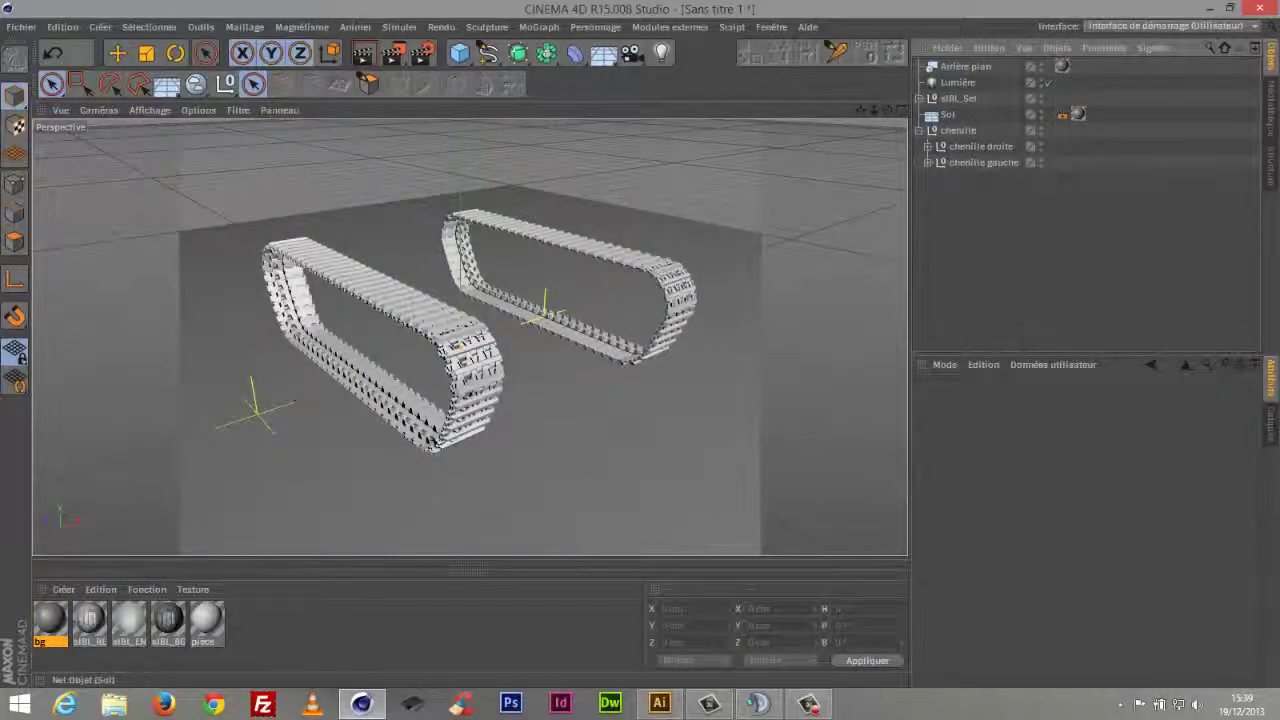
Add the Occlusion ambiante effect to the render settings and render the perspective view
left_click_drag(885, 106, 859, 120)
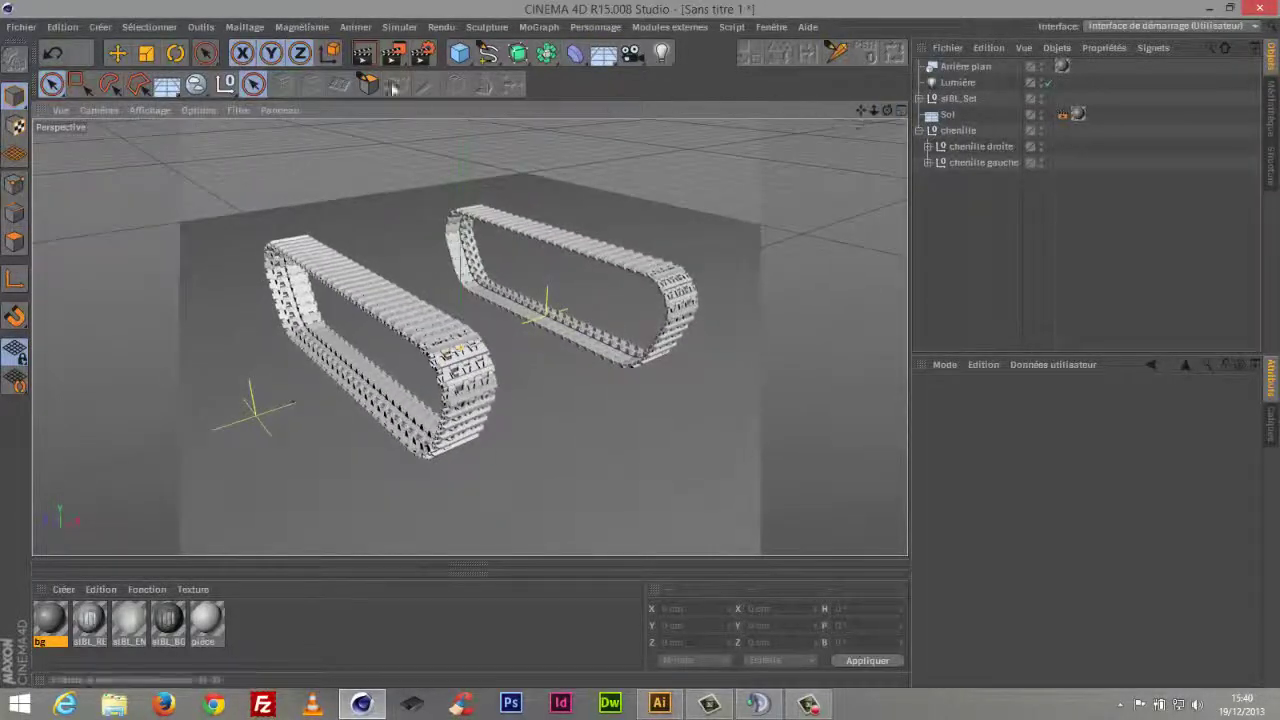
left_click(423, 54)
left_click(168, 293)
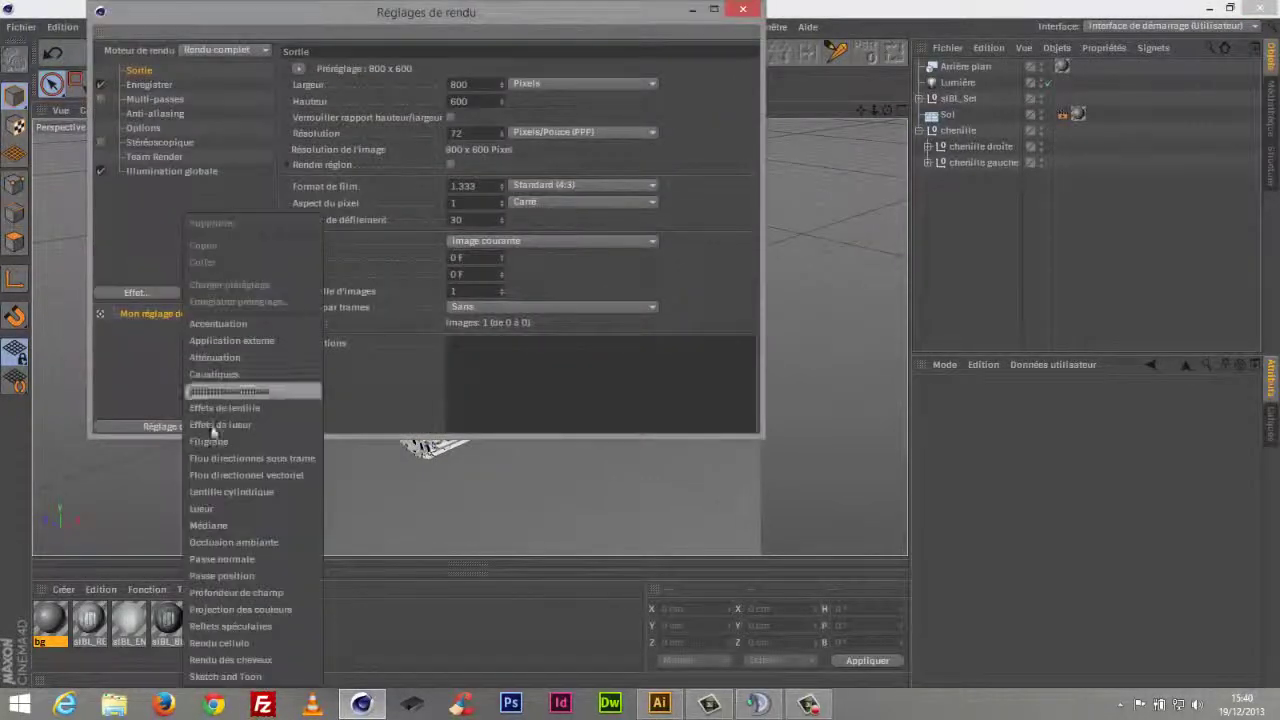
left_click(242, 532)
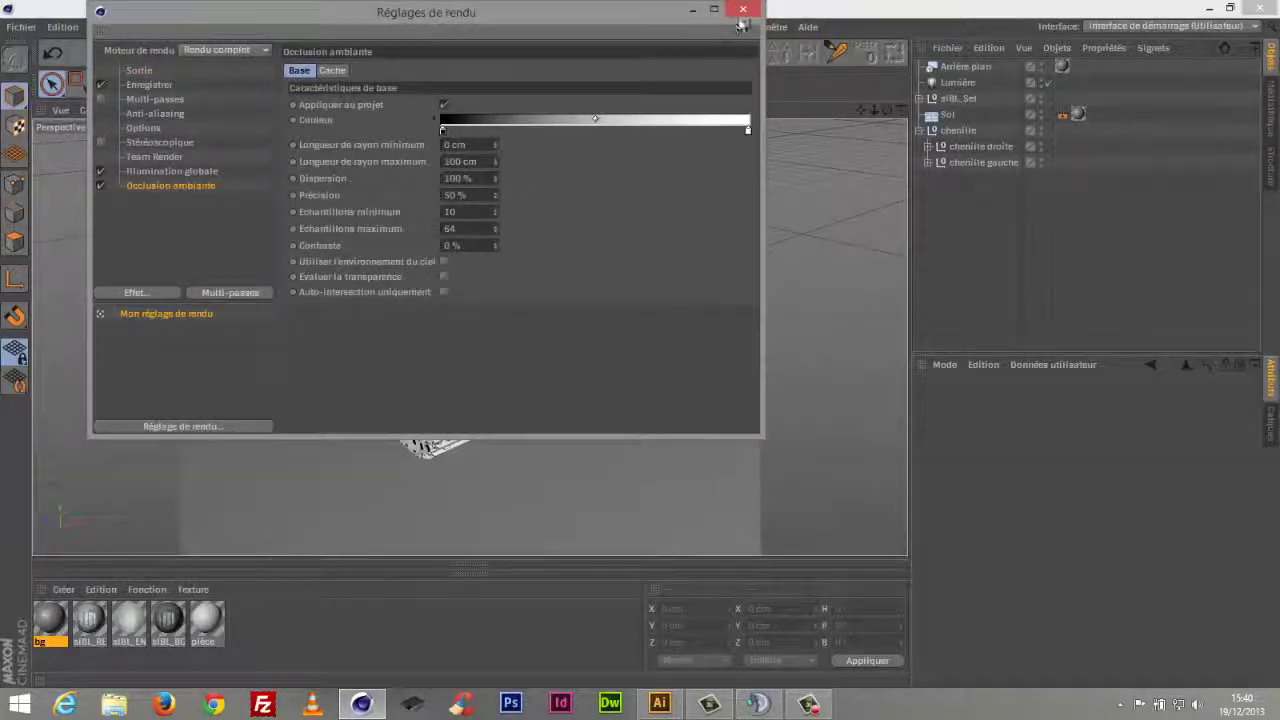
left_click(743, 11)
left_click(370, 55)
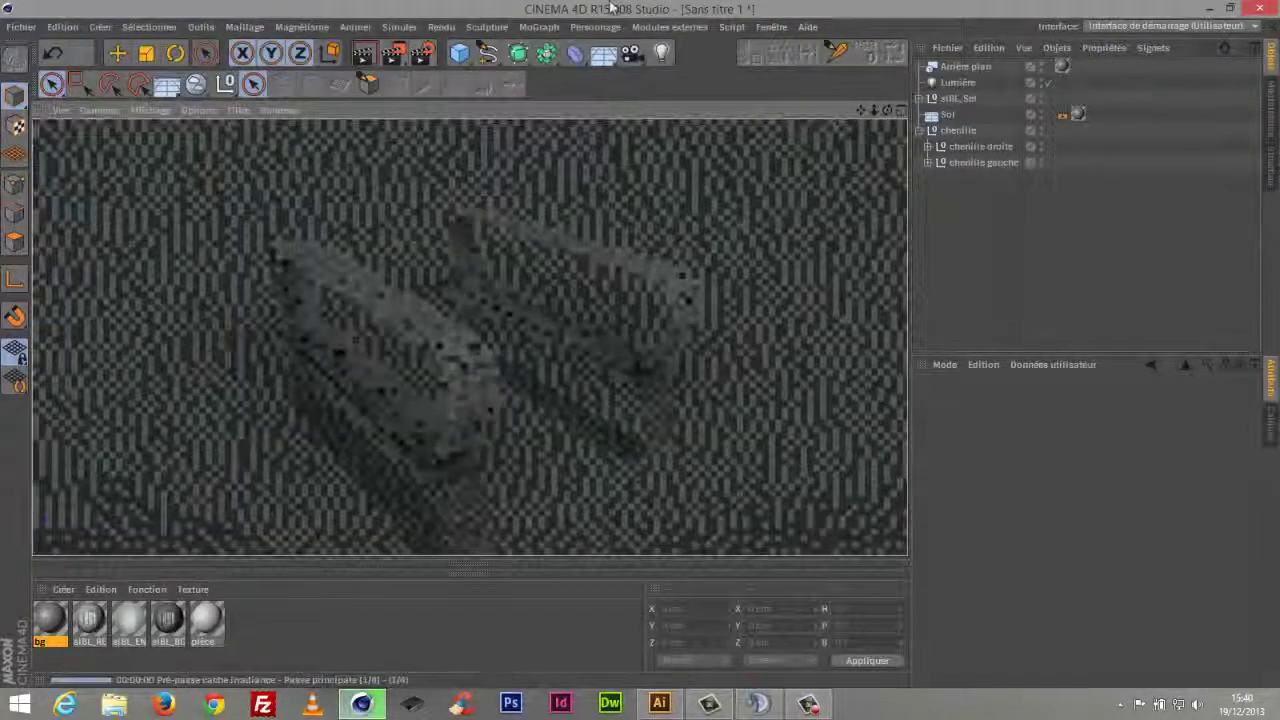
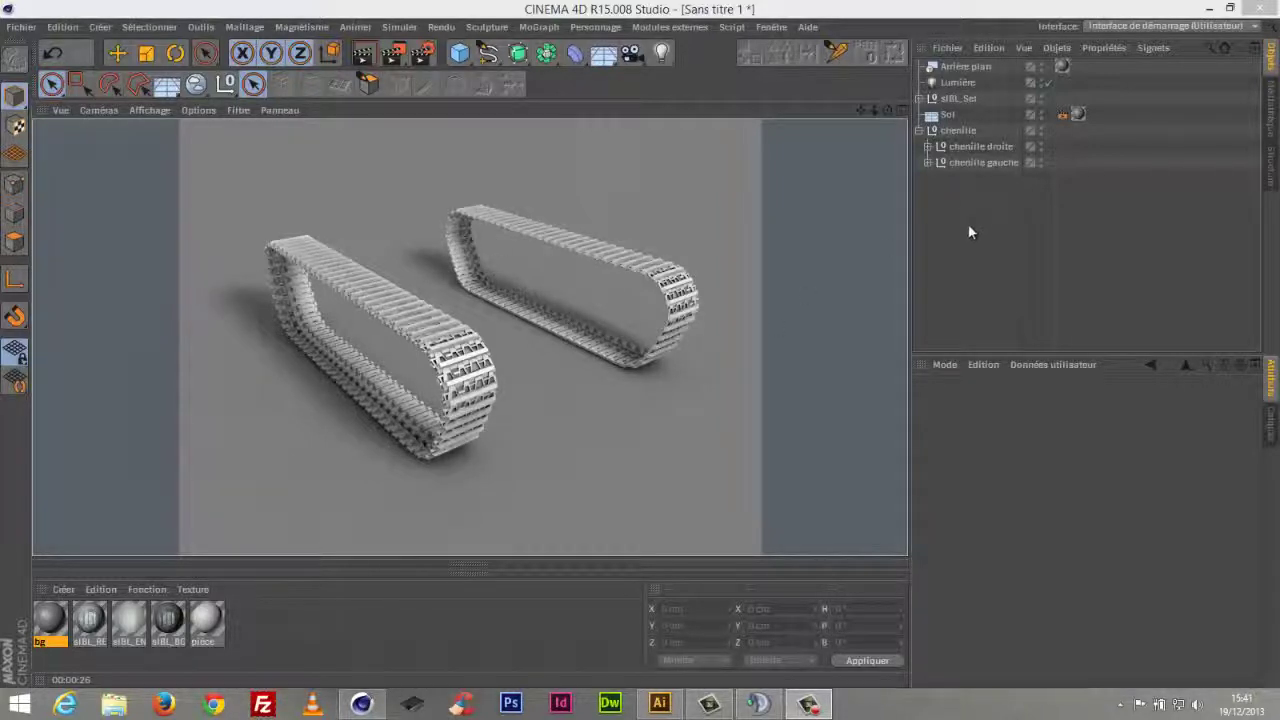
Dismiss the render preview and delete all objects from the scene
left_click(643, 223)
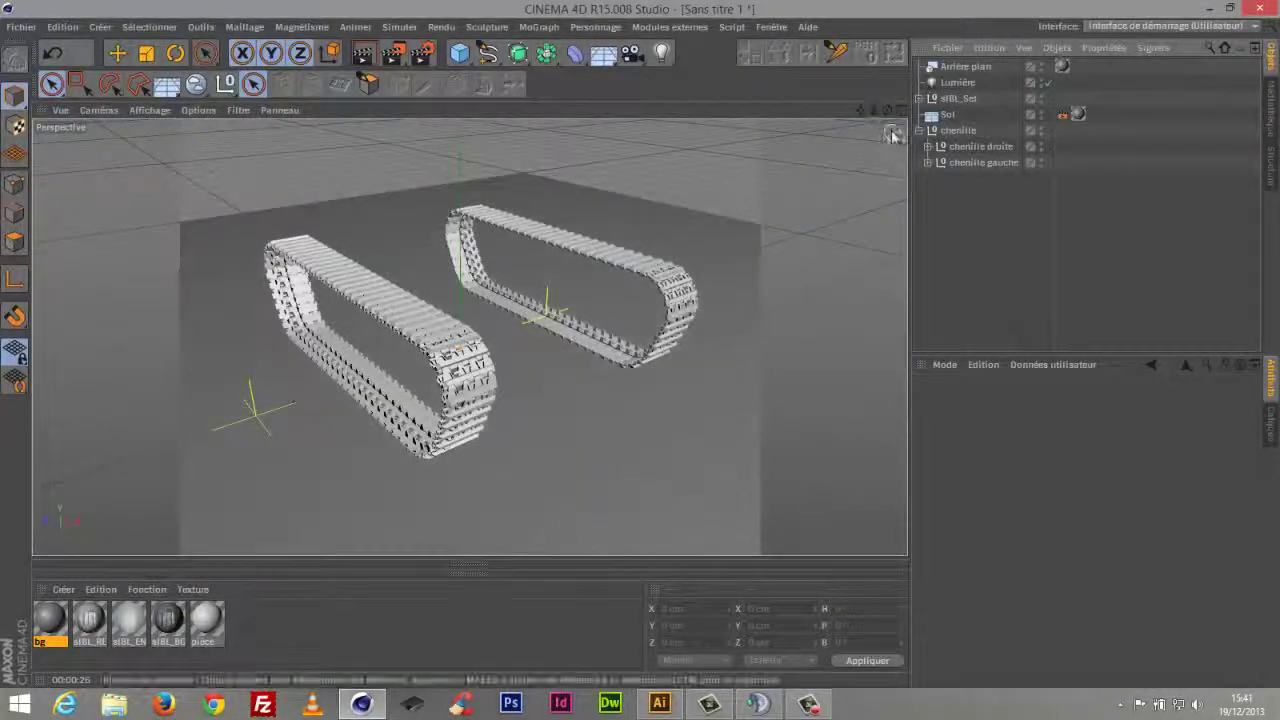
mouse_move(889, 112)
left_mouse_down()
mouse_move(906, 470)
mouse_move(820, 560)
mouse_move(860, 420)
mouse_move(905, 104)
mouse_move(850, 130)
mouse_move(715, 270)
left_mouse_up()
mouse_move(887, 110)
left_mouse_down()
mouse_move(871, 124)
mouse_move(526, 129)
left_mouse_up()
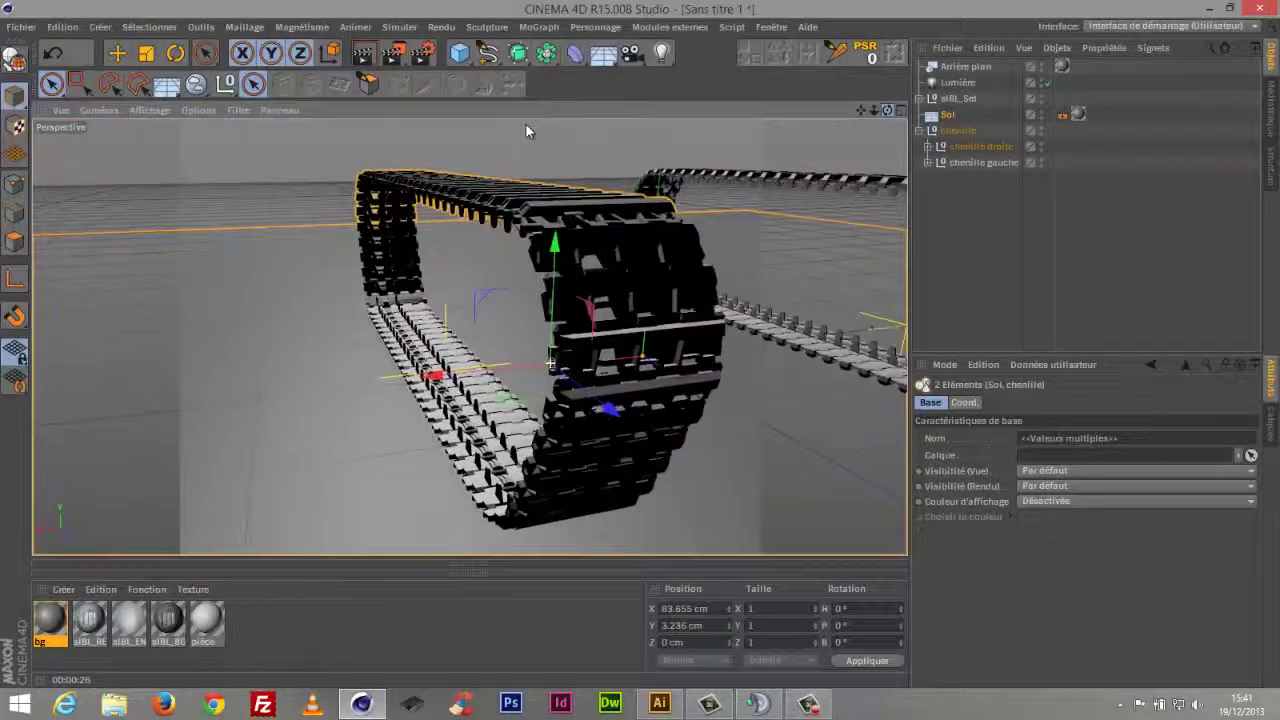
left_click_drag(887, 110, 889, 168)
key("ctrl+a")
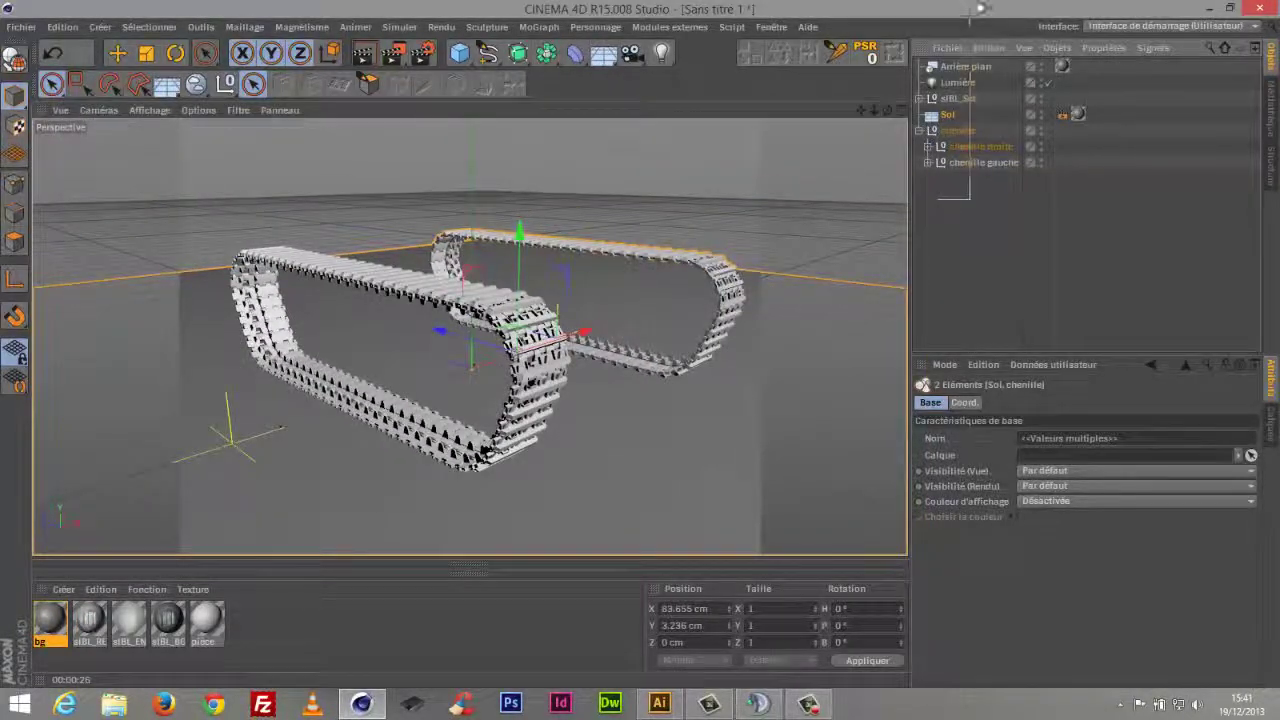
key("Delete")
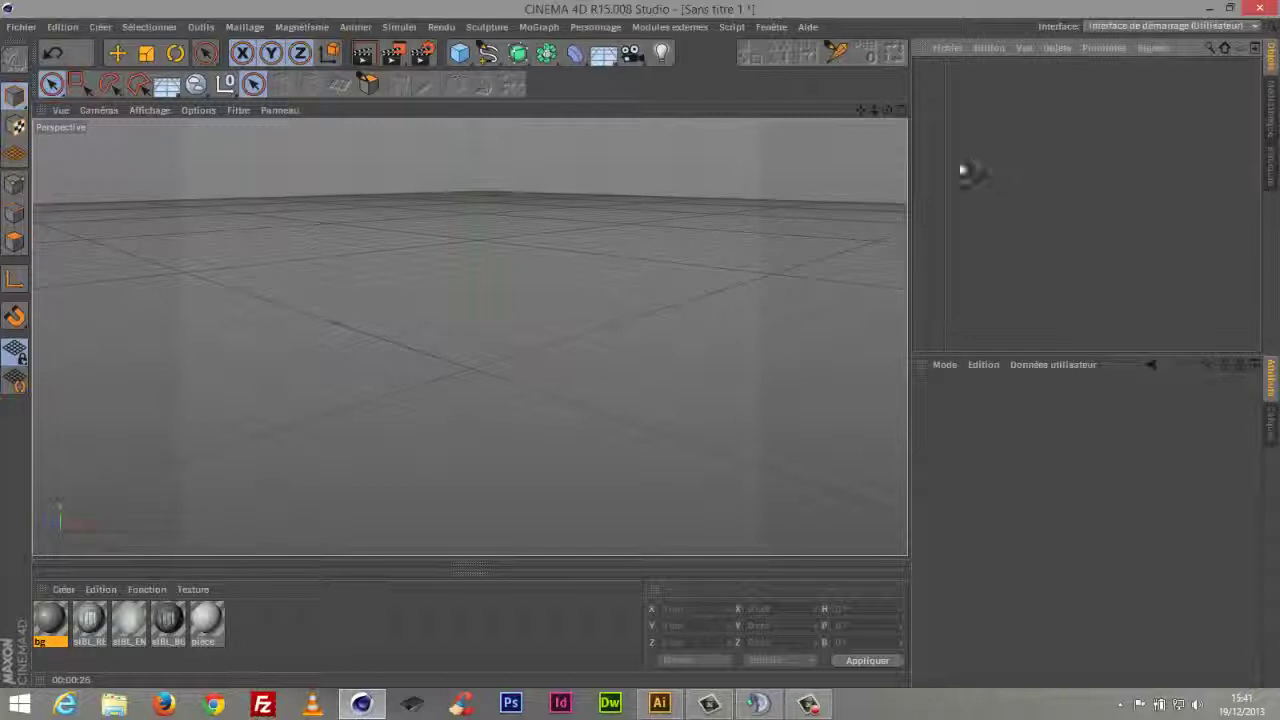
Add a Cylindre primitive to the empty scene and set its Orientation to +Z
mouse_move(886, 110)
left_mouse_down()
mouse_move(854, 157)
mouse_move(894, 103)
left_mouse_up()
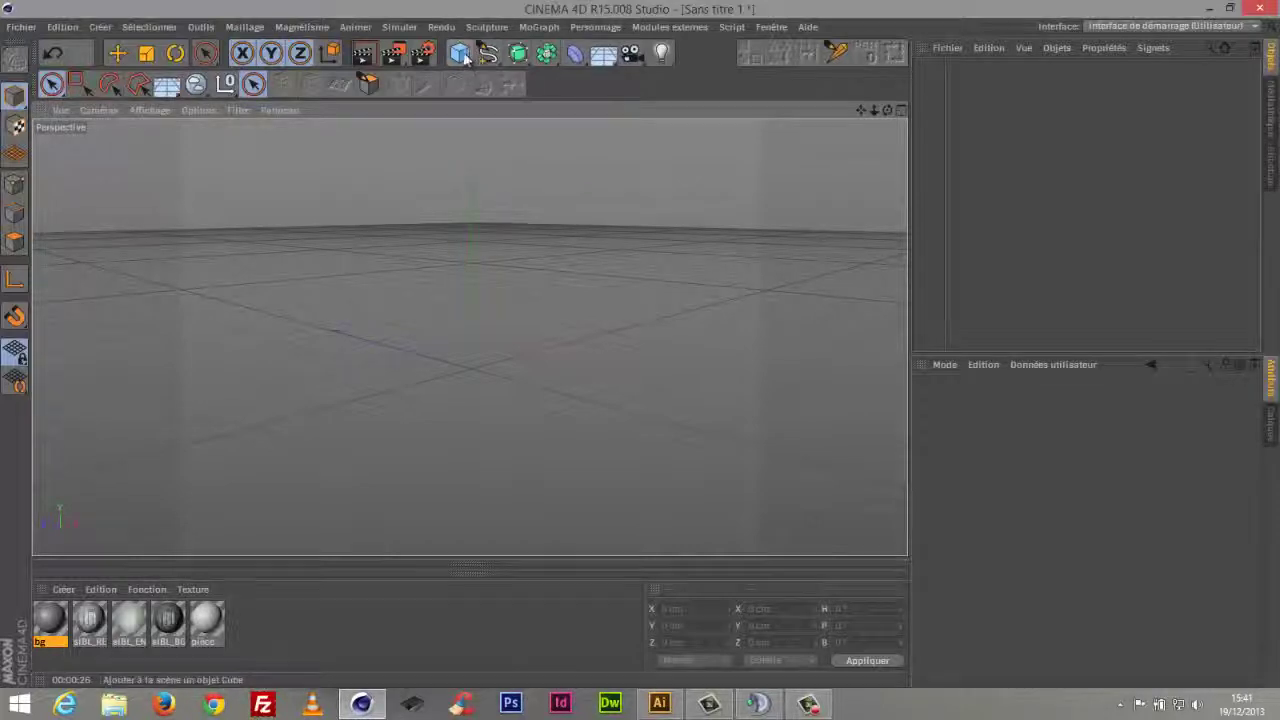
left_click_drag(463, 57, 892, 100)
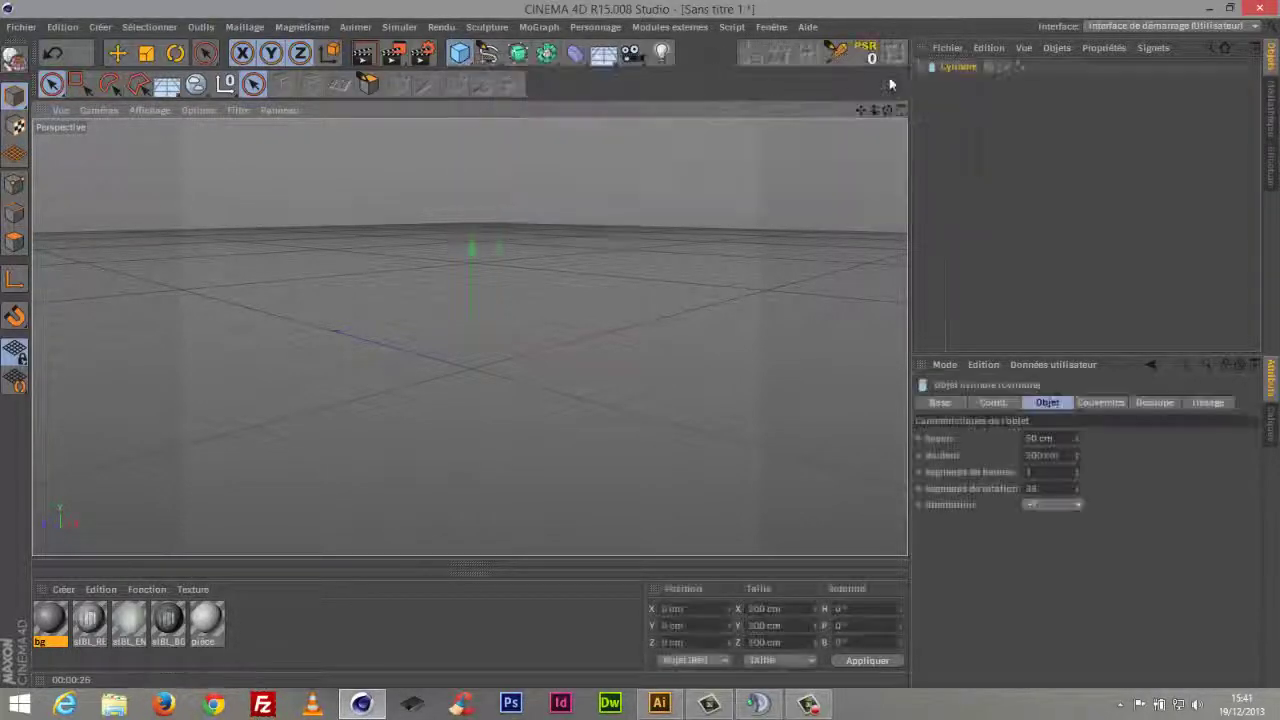
left_click(1050, 503)
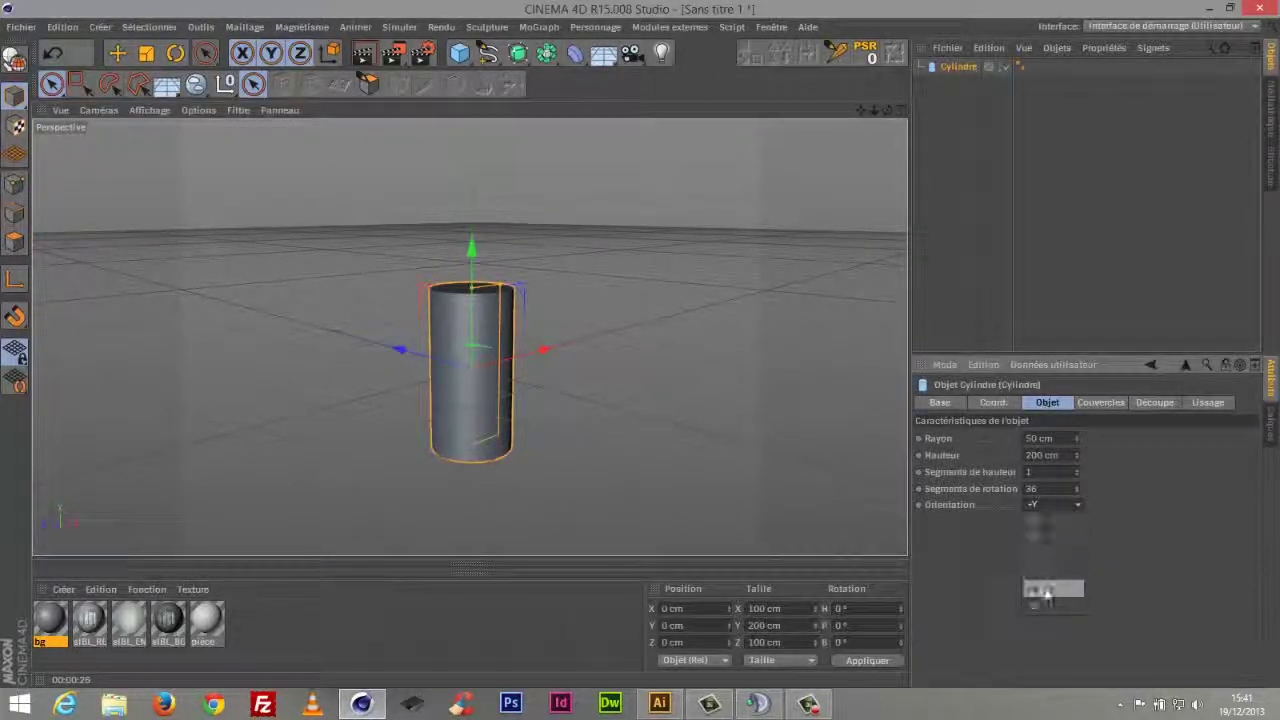
left_click(1046, 590)
In the Droite view, lengthen the cylinder to about 1732 cm and set its Rayon to 38 cm
middle_click(900, 152)
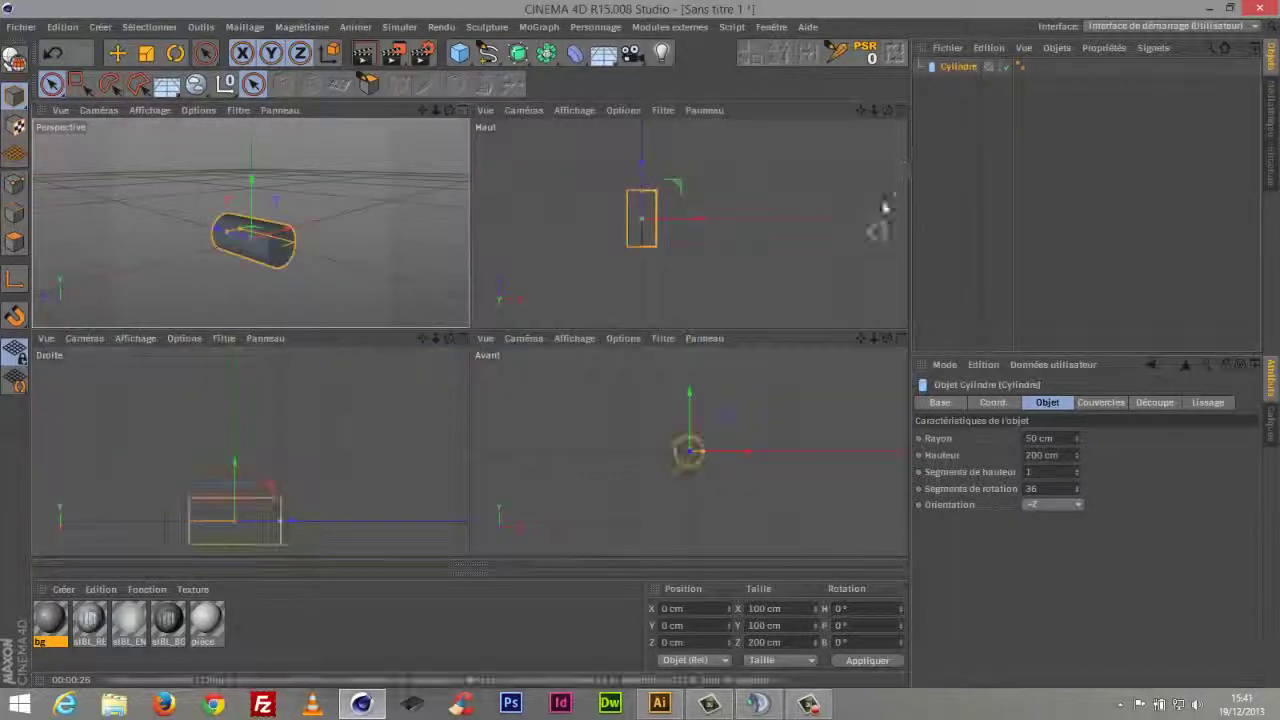
left_click(452, 338)
left_click_drag(864, 110, 863, 3)
left_click_drag(504, 311, 871, 157)
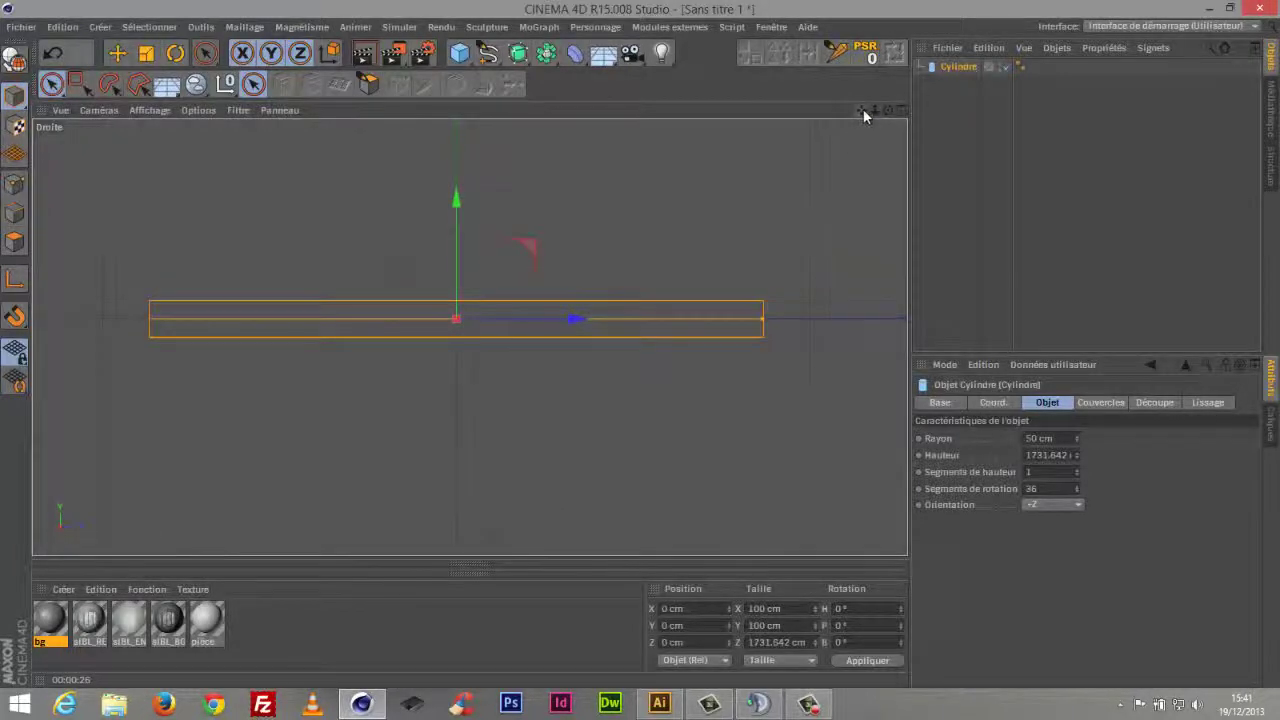
left_click_drag(860, 110, 922, 112)
left_click_drag(1082, 439, 1080, 451)
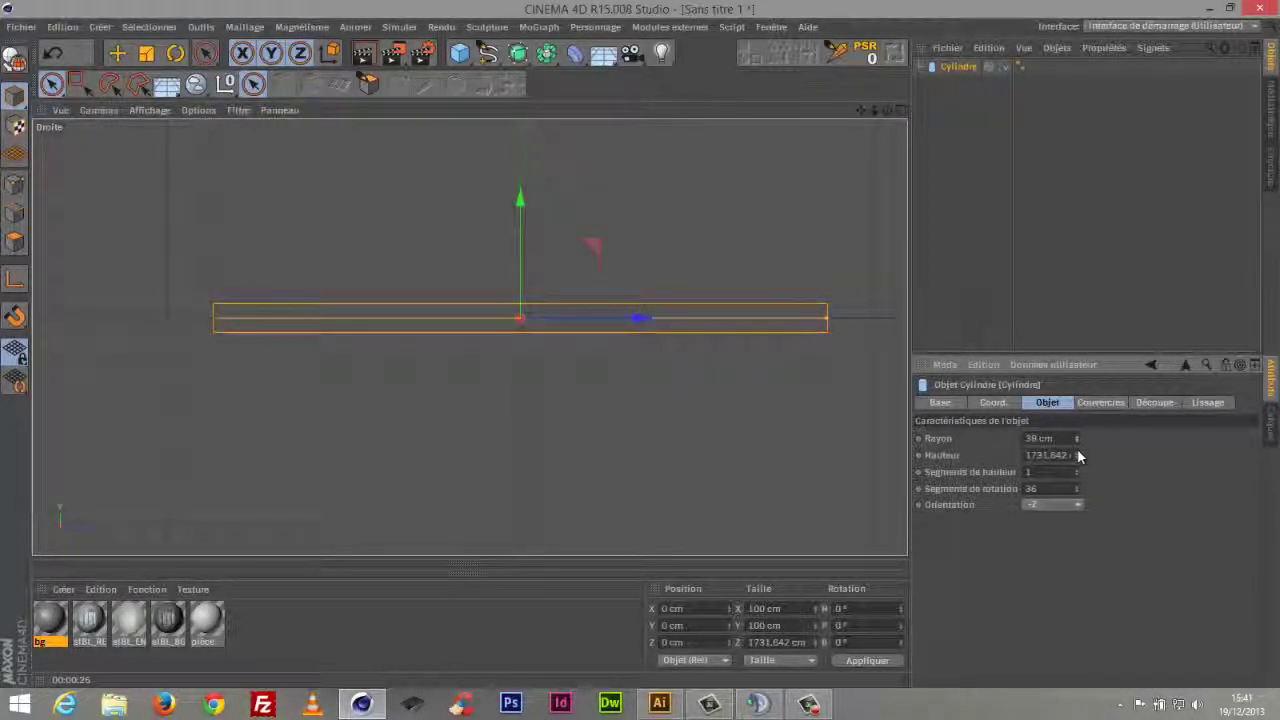
Undo a trial conversion of the cylinder to an editable object and set its Segments de rotation to 33
left_click(14, 56)
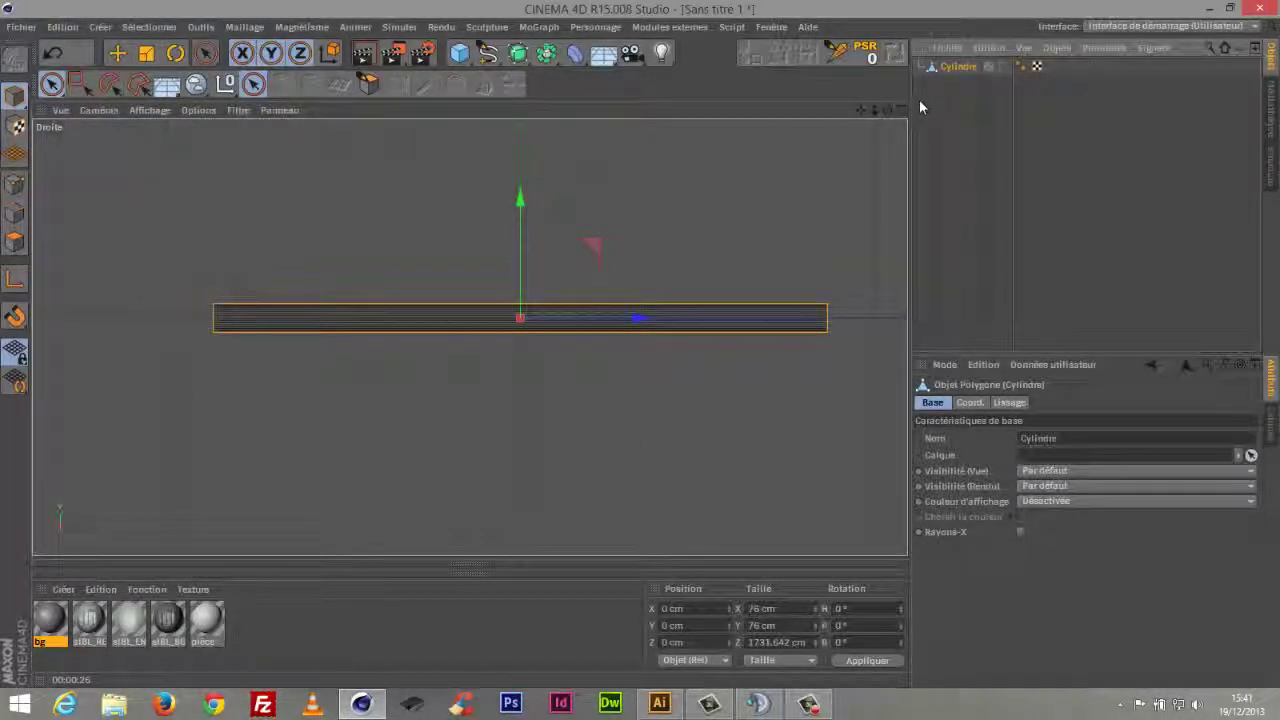
key("ctrl+z")
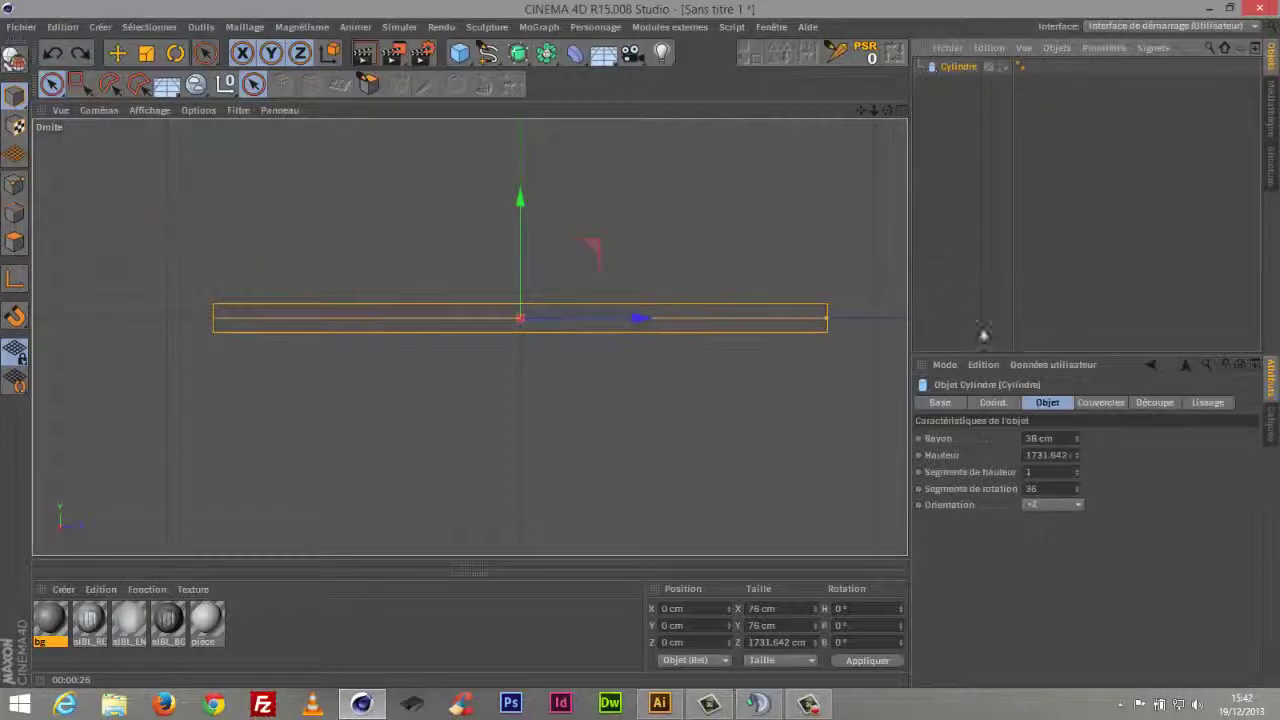
left_click_drag(1081, 498, 1080, 500)
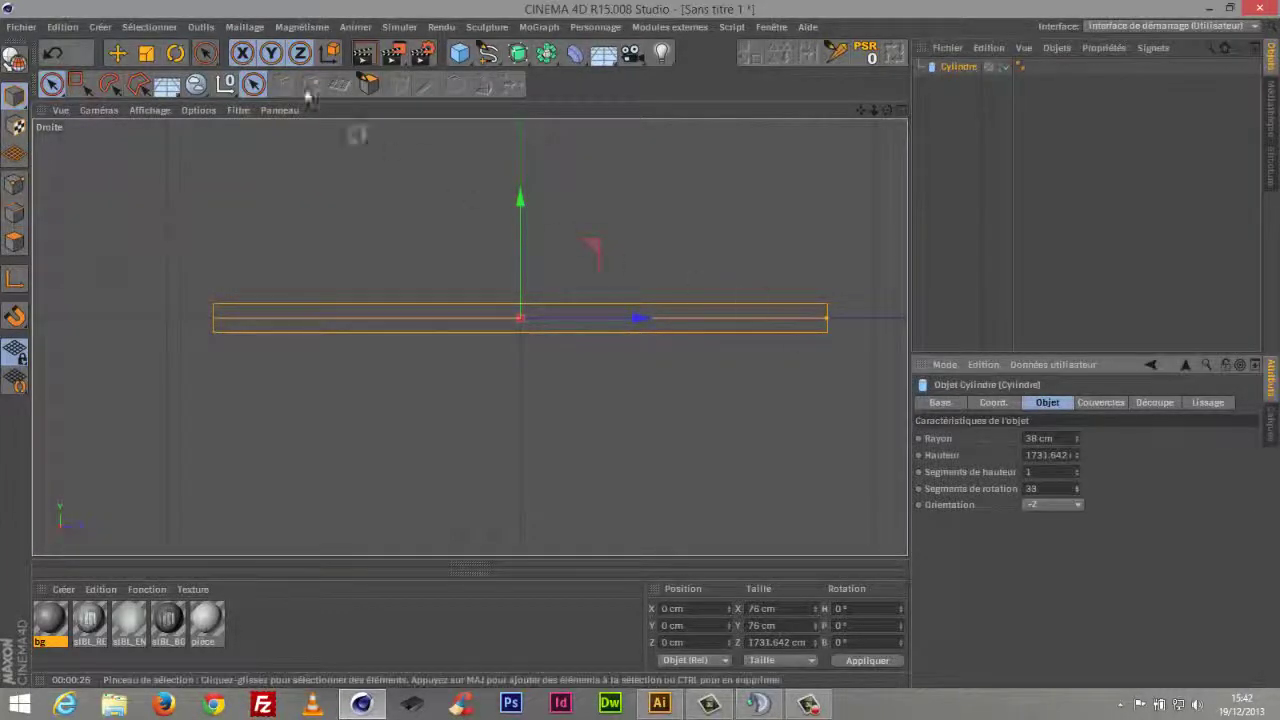
Set the Droite view's display to Ombrage de Gouraud (lignes) with Fil de fer
left_click(160, 110)
left_click(186, 135)
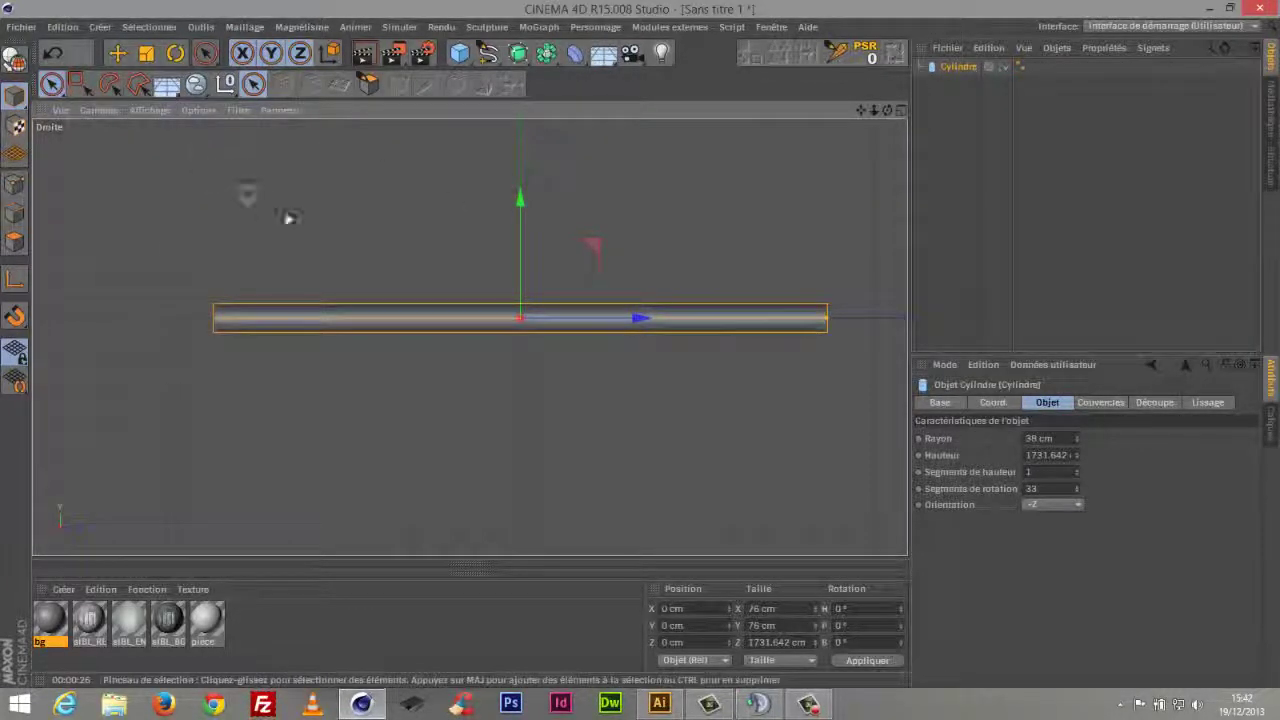
left_click(155, 110)
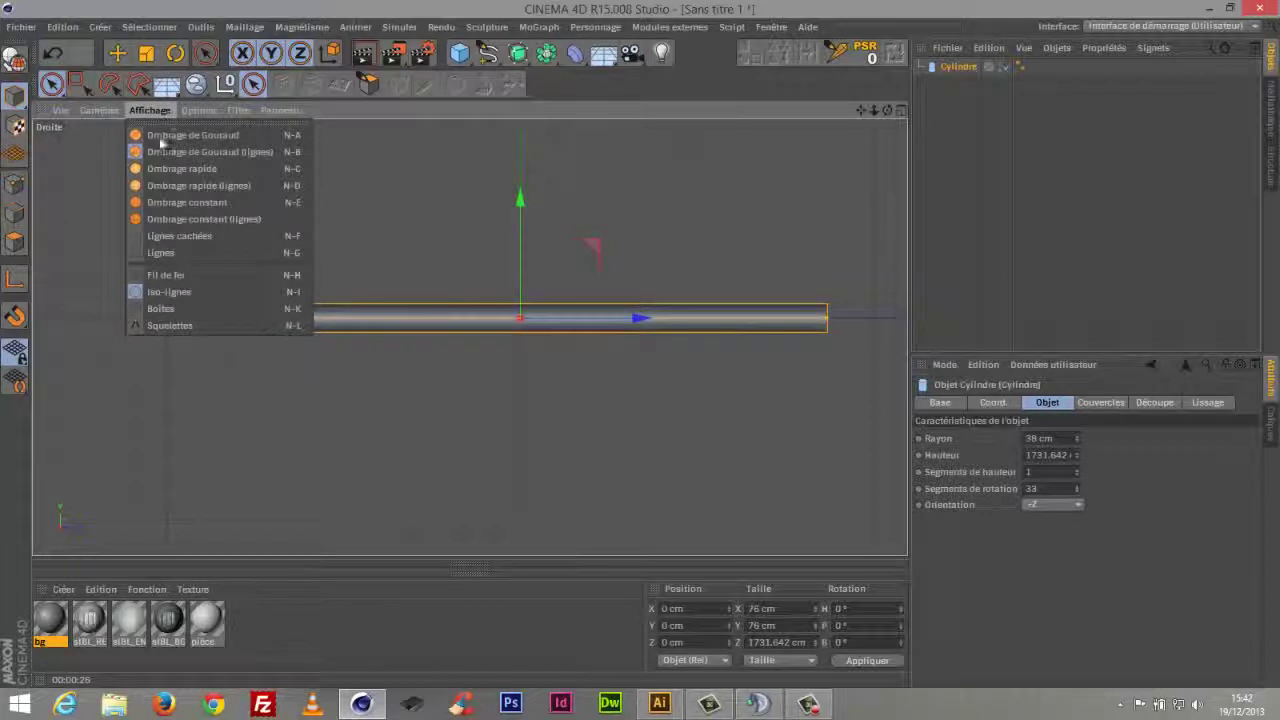
left_click(170, 273)
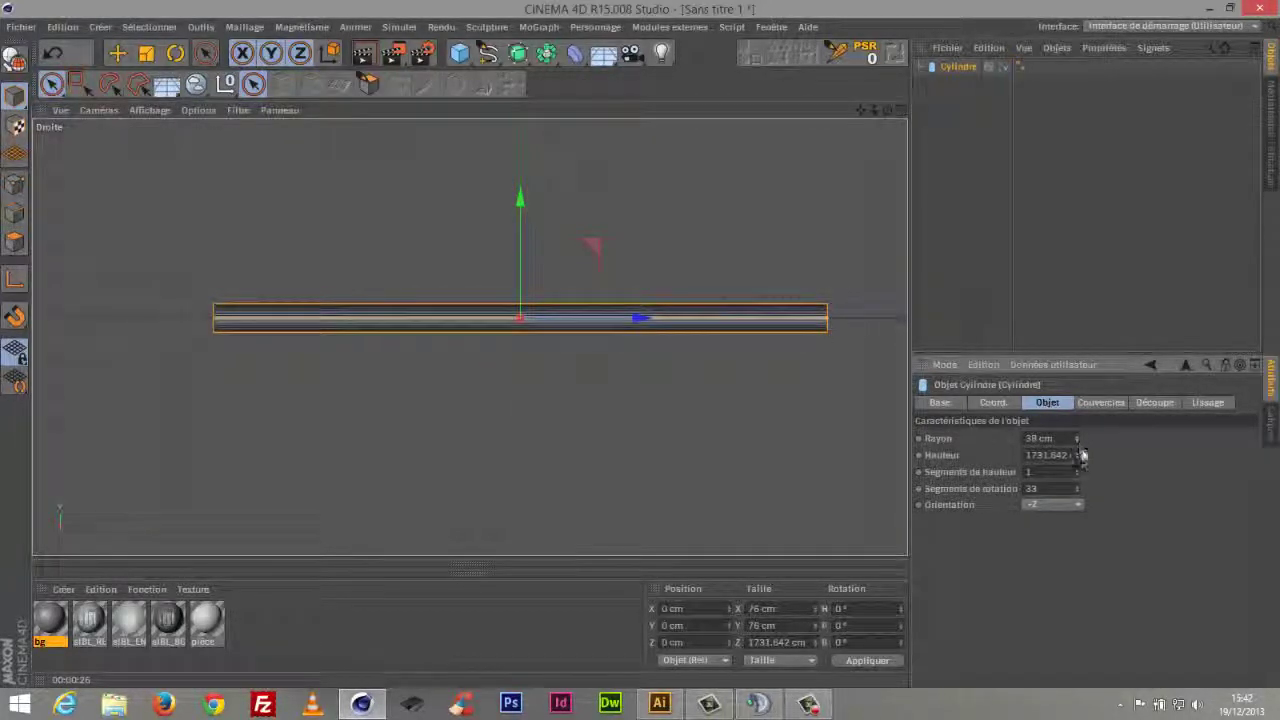
Set the cylinder's Rayon to 40 cm and its Segments de rotation to 30
left_click(1040, 438)
type("40")
key("Return")
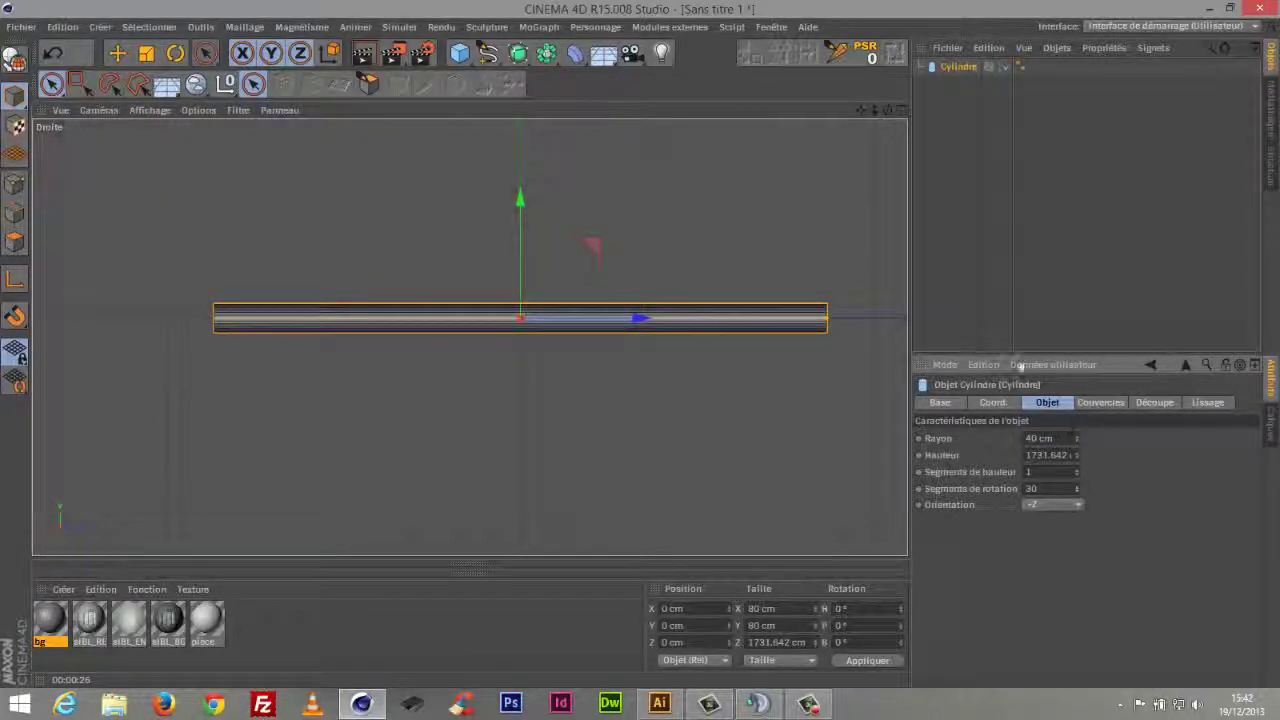
Convert the cylinder to an editable polygon object and activate point mode
left_click_drag(878, 113, 1081, 113)
left_click_drag(873, 111, 980, 114)
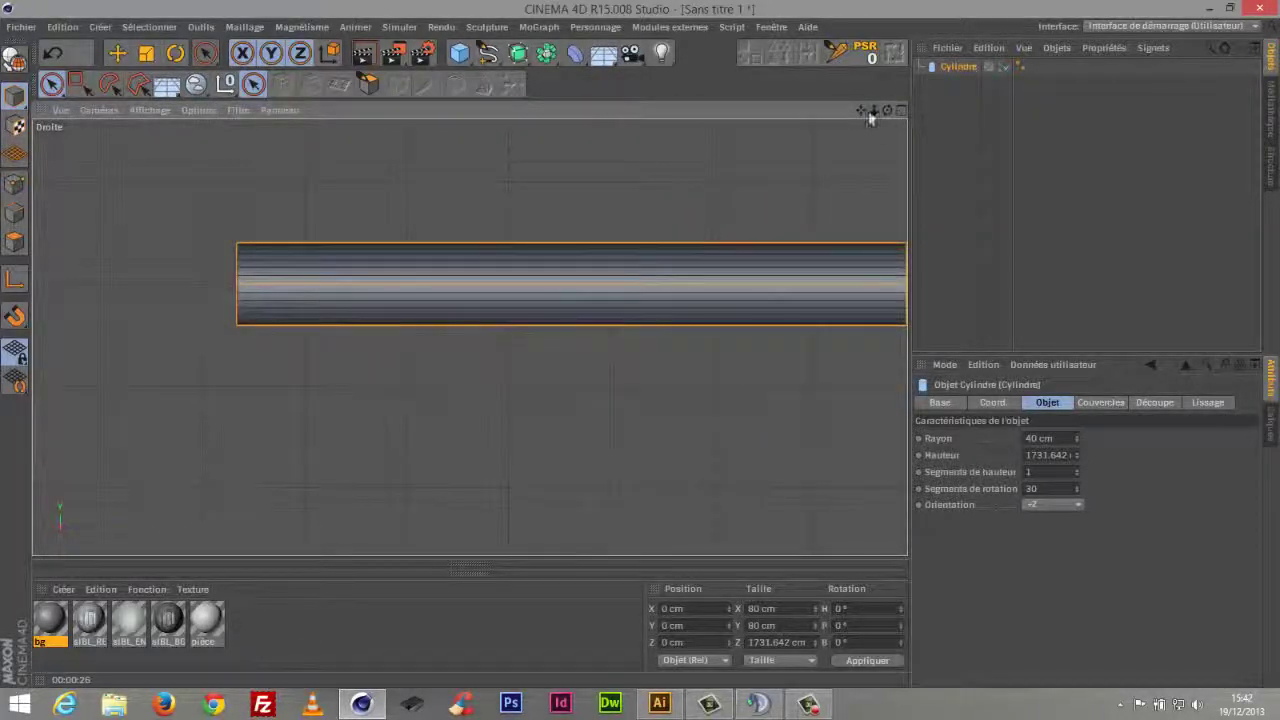
left_click_drag(866, 113, 858, 182)
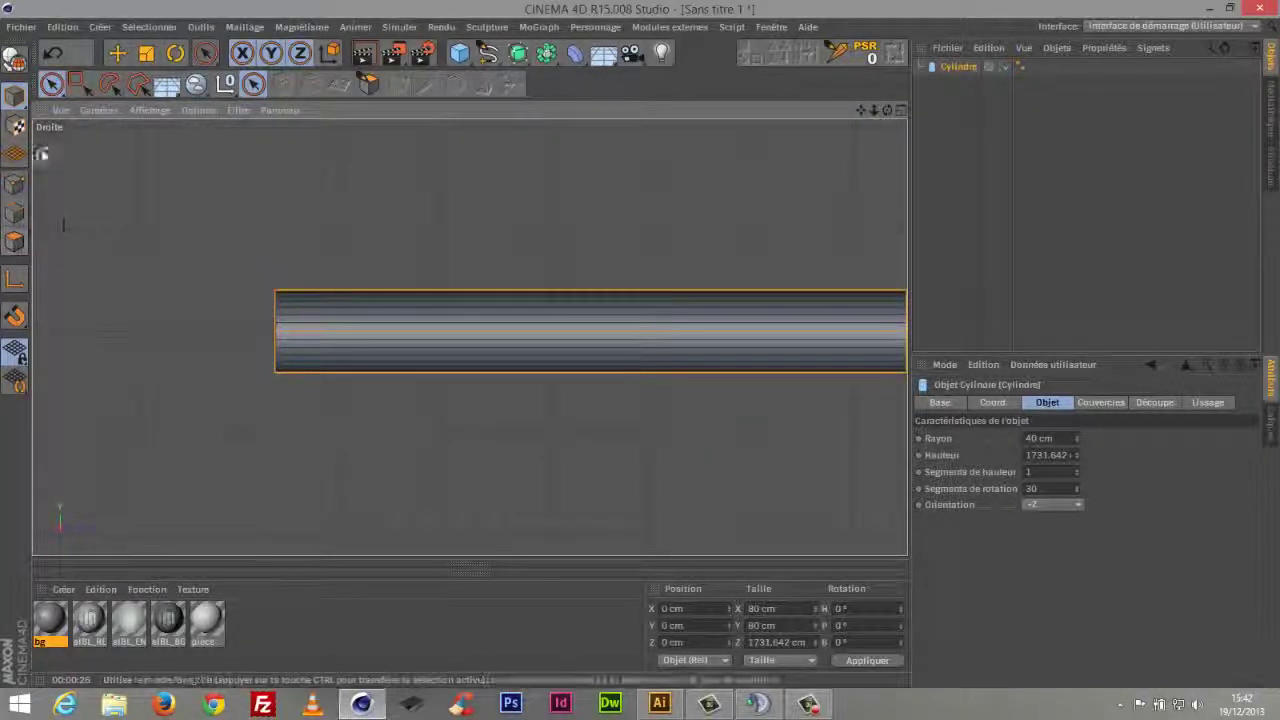
left_click(14, 60)
left_click(16, 184)
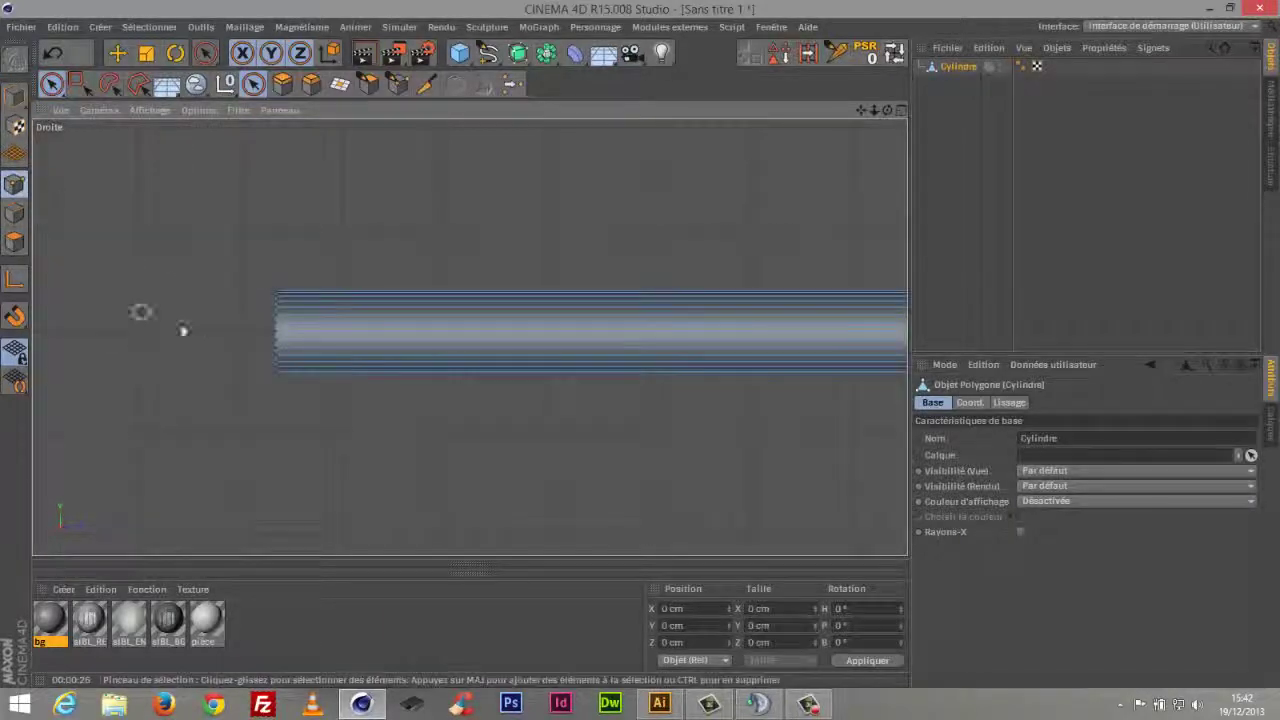
Select all points of the cylinder and merge the duplicates with the Optimiser command
key("ctrl+a")
right_click(365, 214)
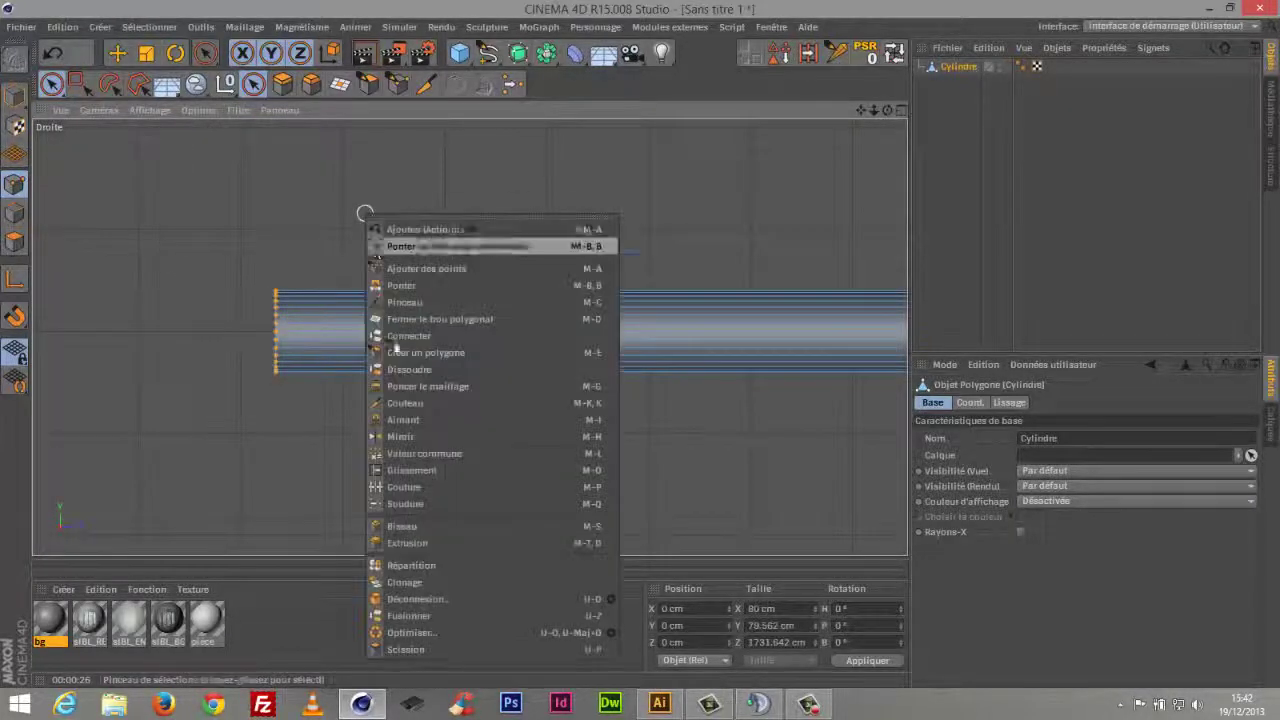
left_click(405, 632)
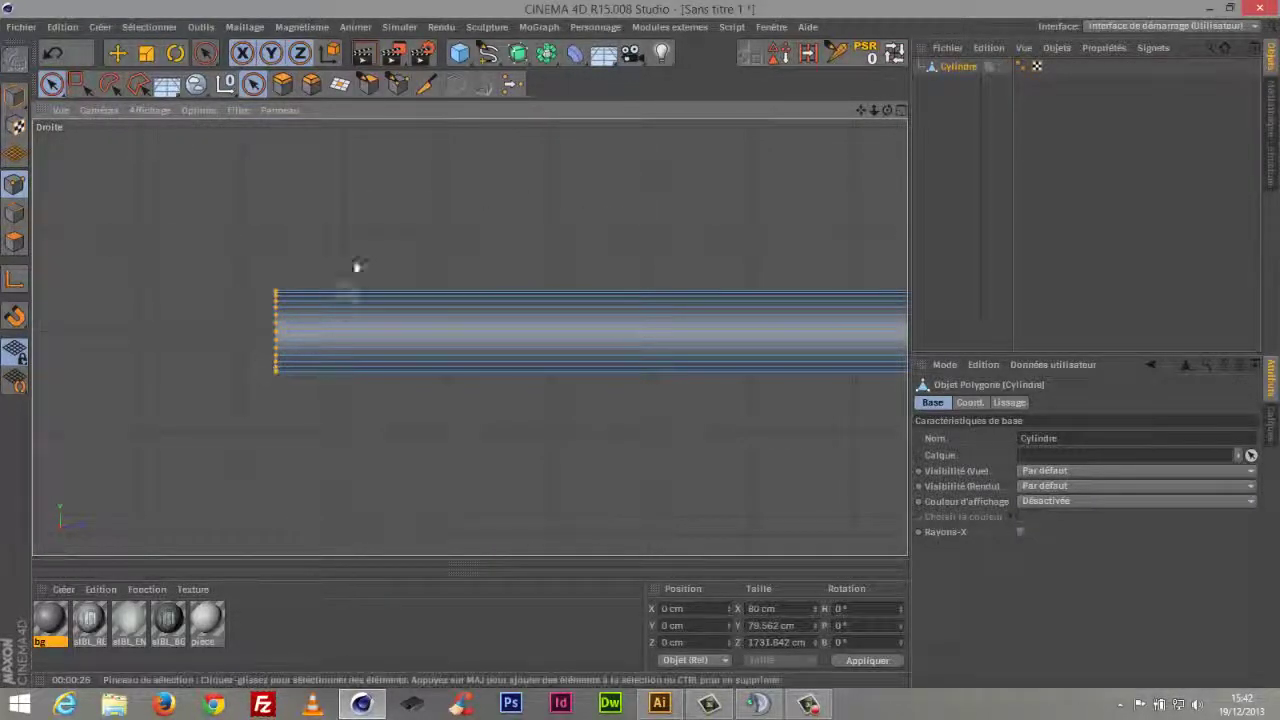
In polygon mode, set the Couteau tool to Boucle, with Limiter à la sélection and Créer des n-gones disabled
left_click(15, 240)
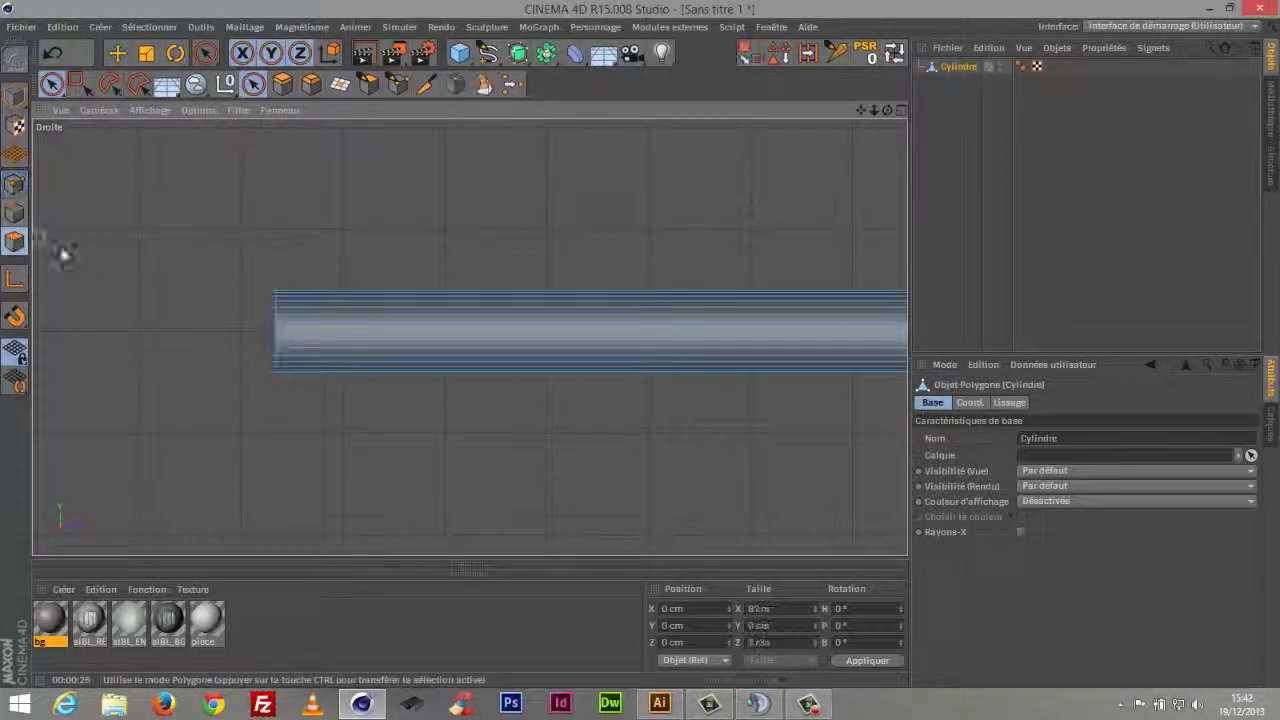
key("k")
key("k")
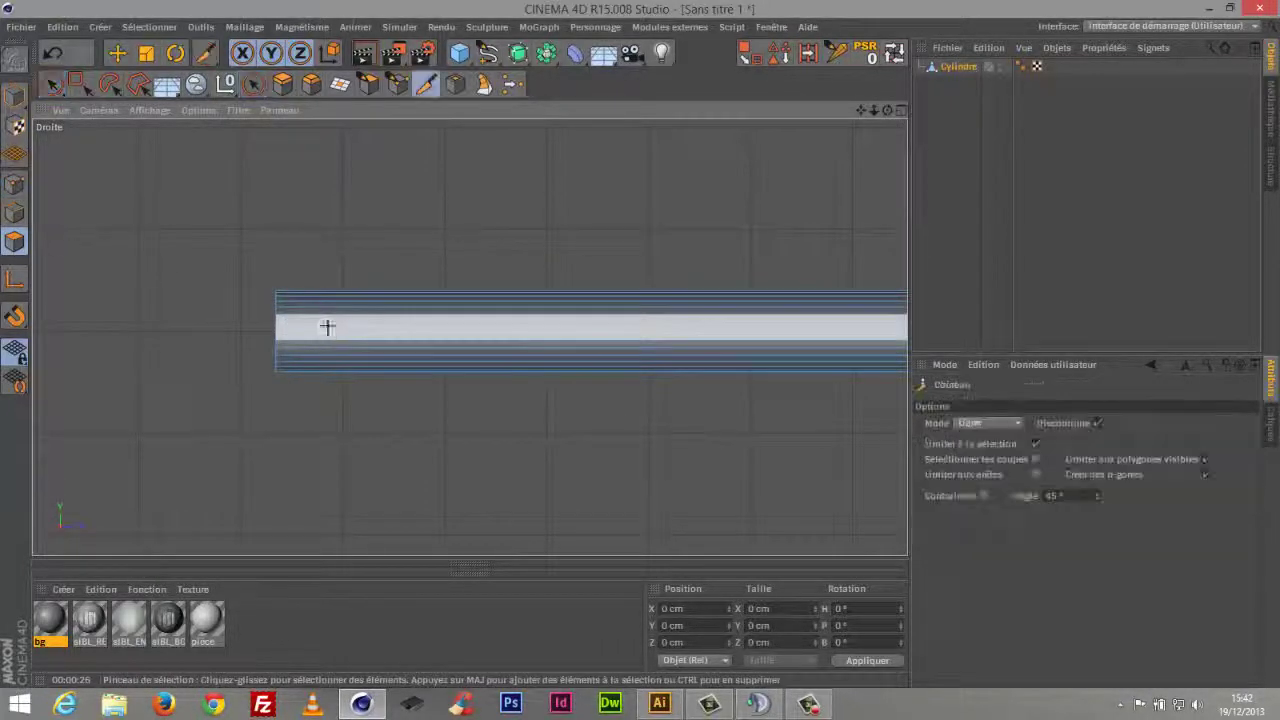
left_click(1016, 424)
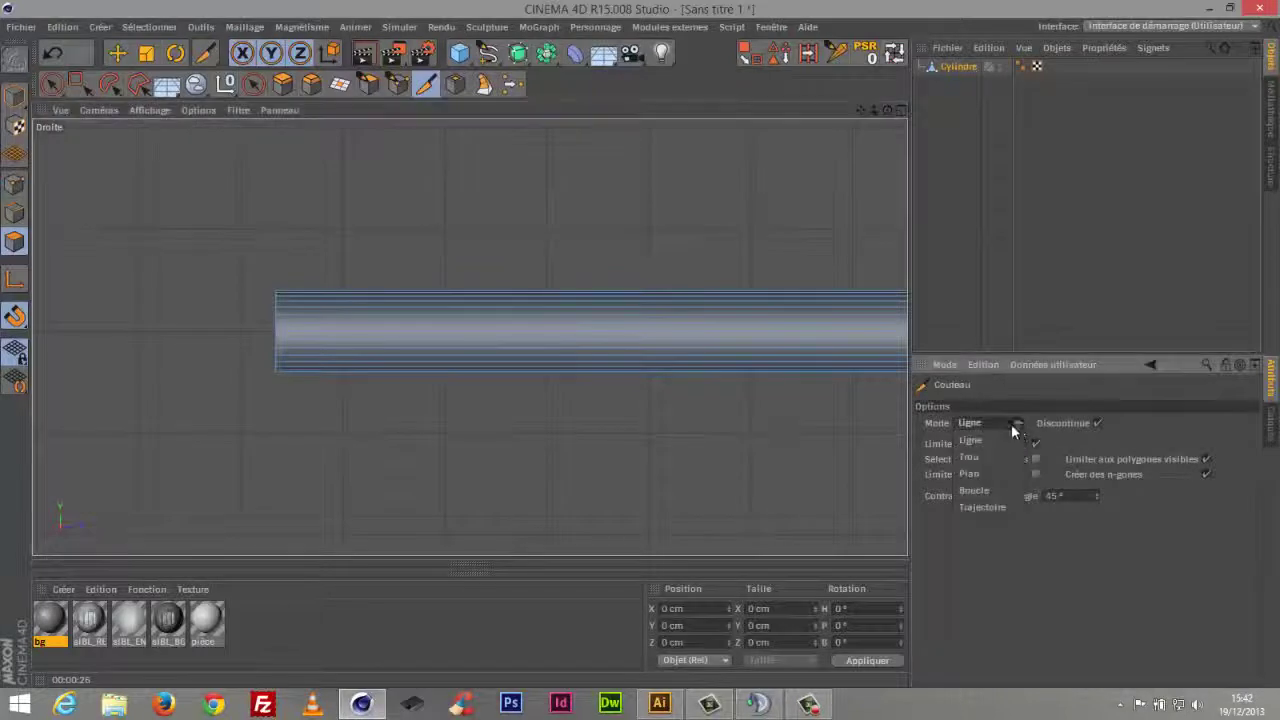
left_click(970, 489)
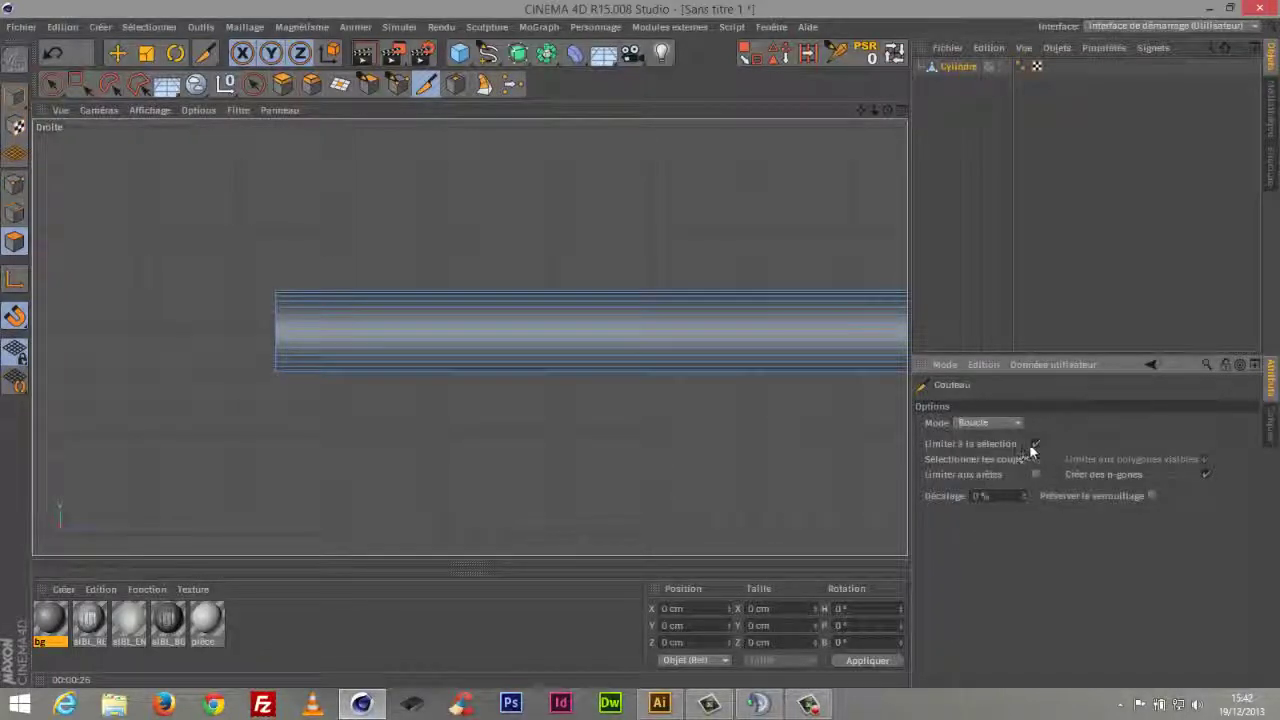
left_click(1206, 476)
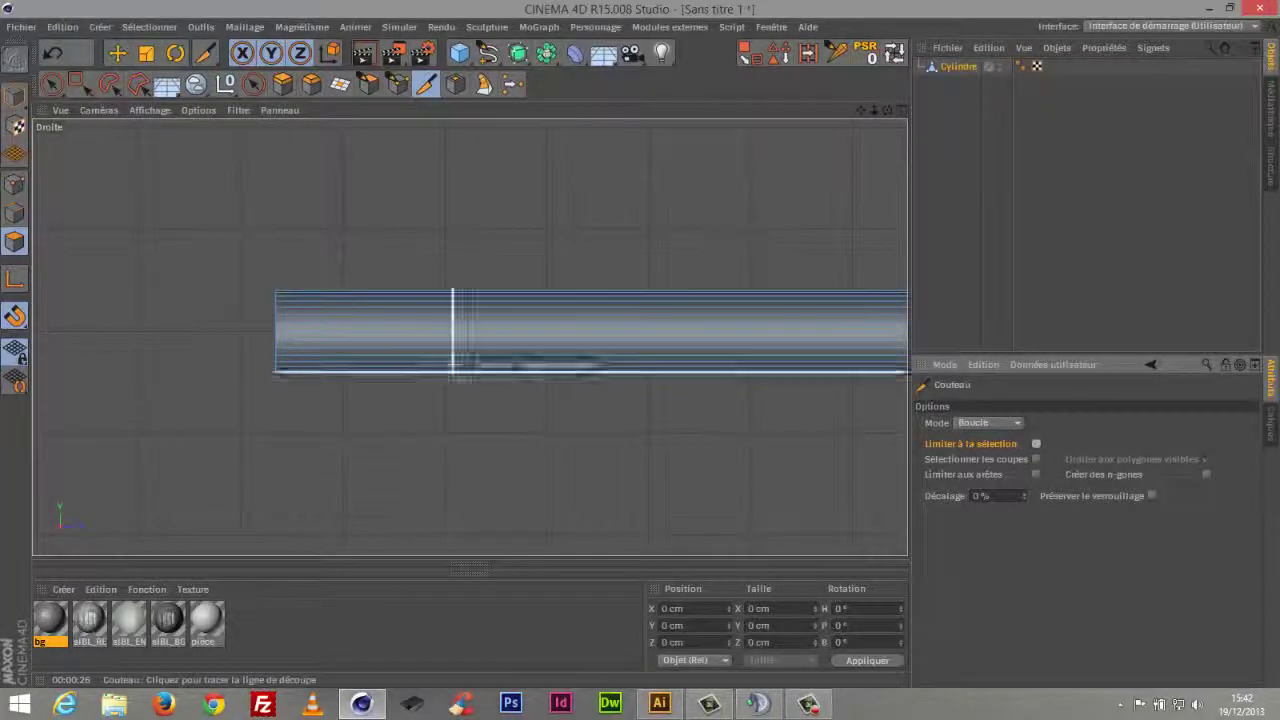
Cut two closely spaced edge loops around the cylinder, about a fifth of its length from one end, and activate Pinceau de sélection
left_click(649, 340)
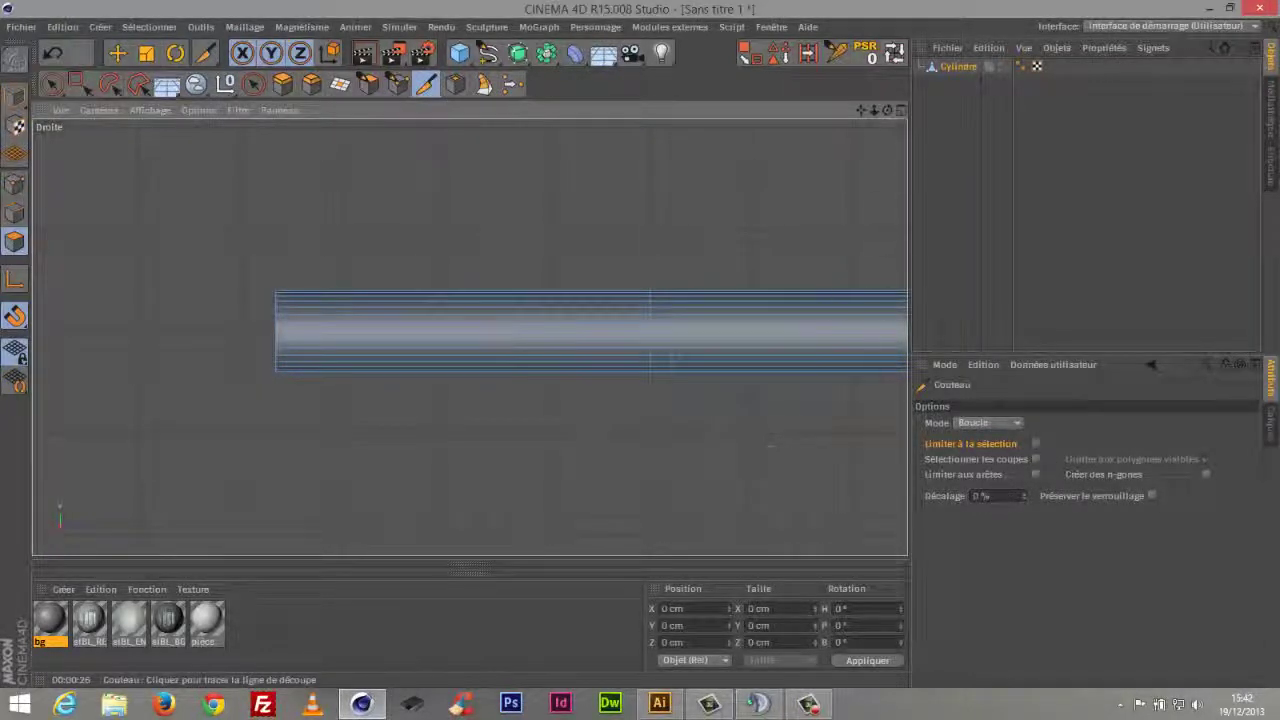
left_click_drag(861, 110, 748, 128)
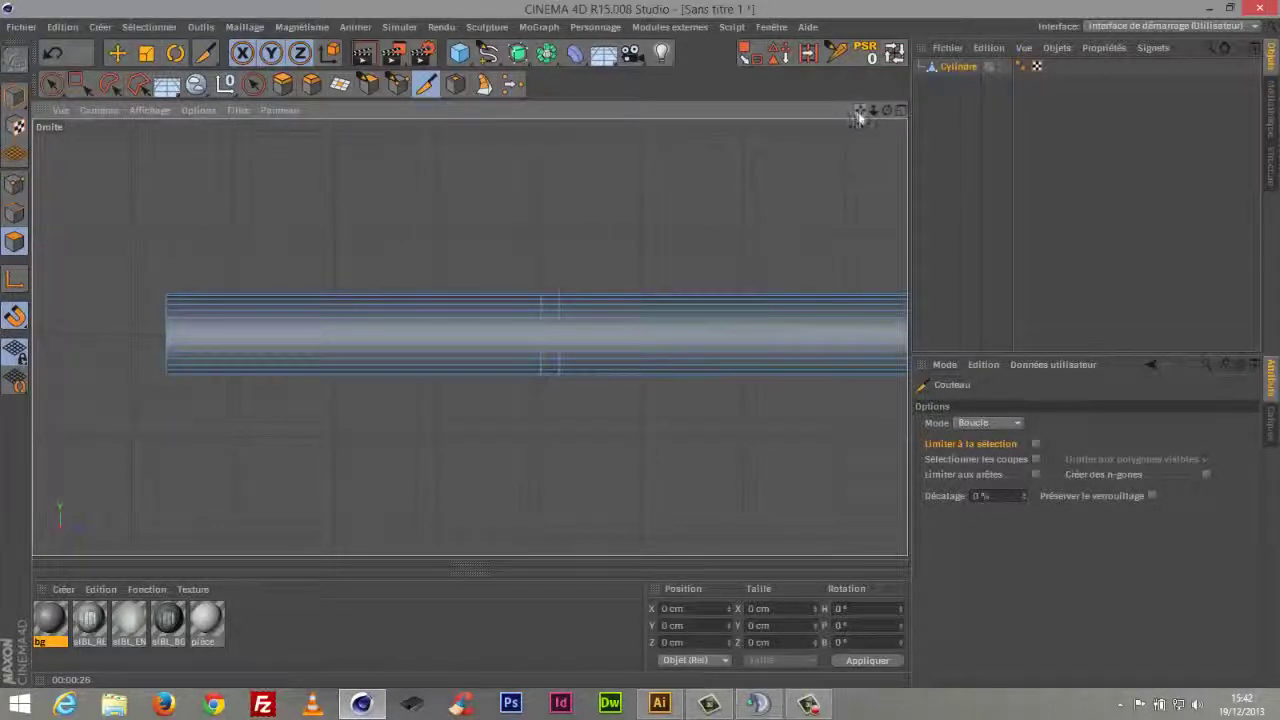
left_click_drag(858, 118, 471, 334)
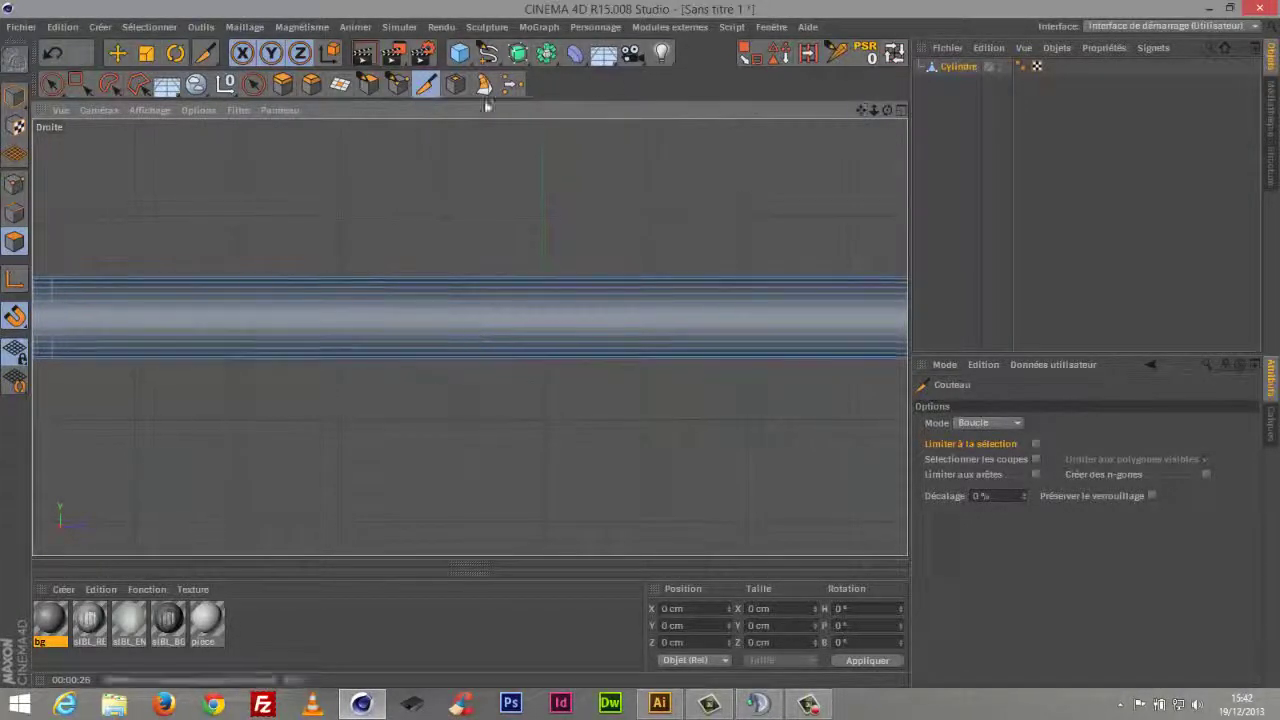
mouse_move(873, 110)
left_mouse_down()
mouse_move(863, 240)
mouse_move(848, 240)
left_mouse_up()
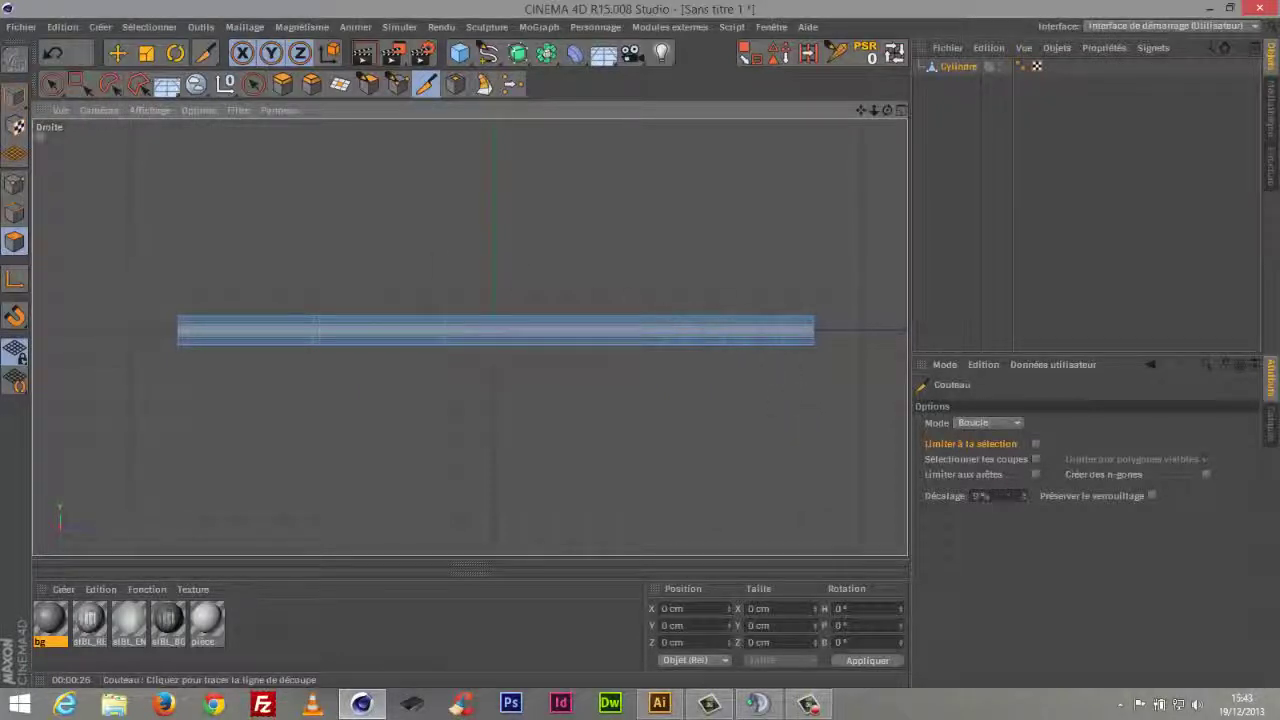
left_click(52, 84)
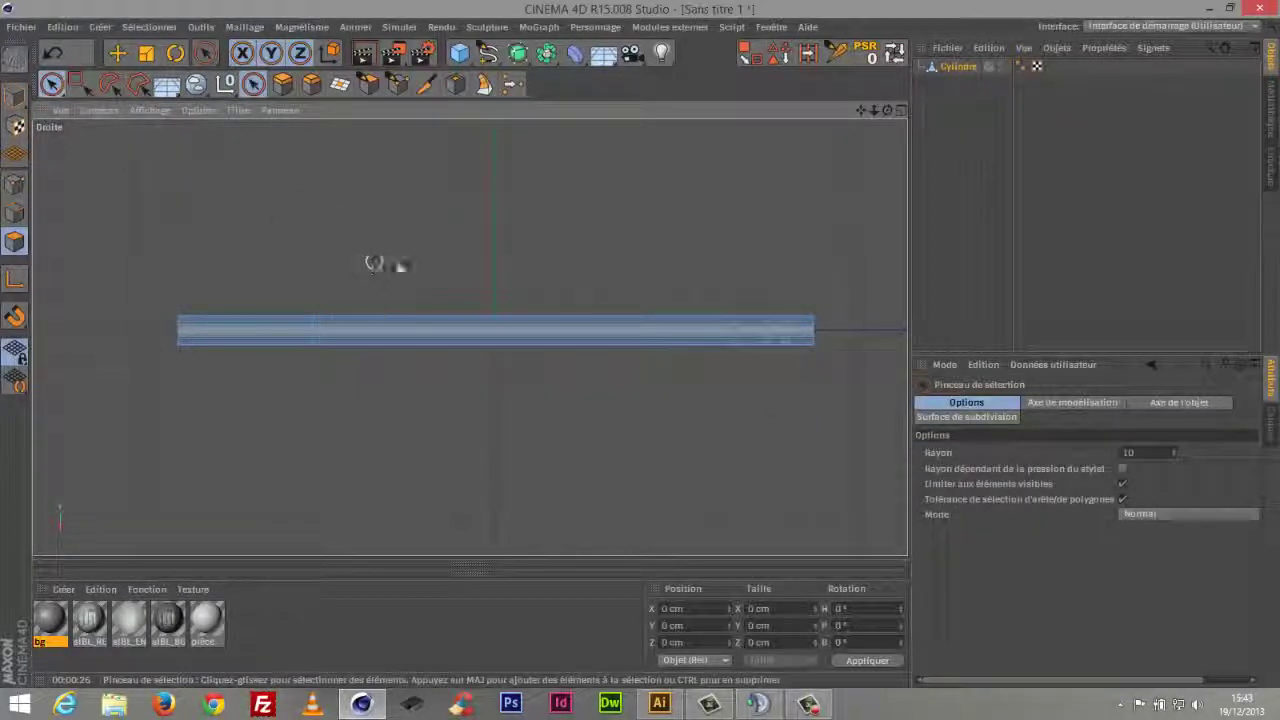
Loop-select the polygons of the cylinder's end section on the negative Z side and scale them up to about 84.6 cm across
left_click_drag(860, 110, 1153, 147)
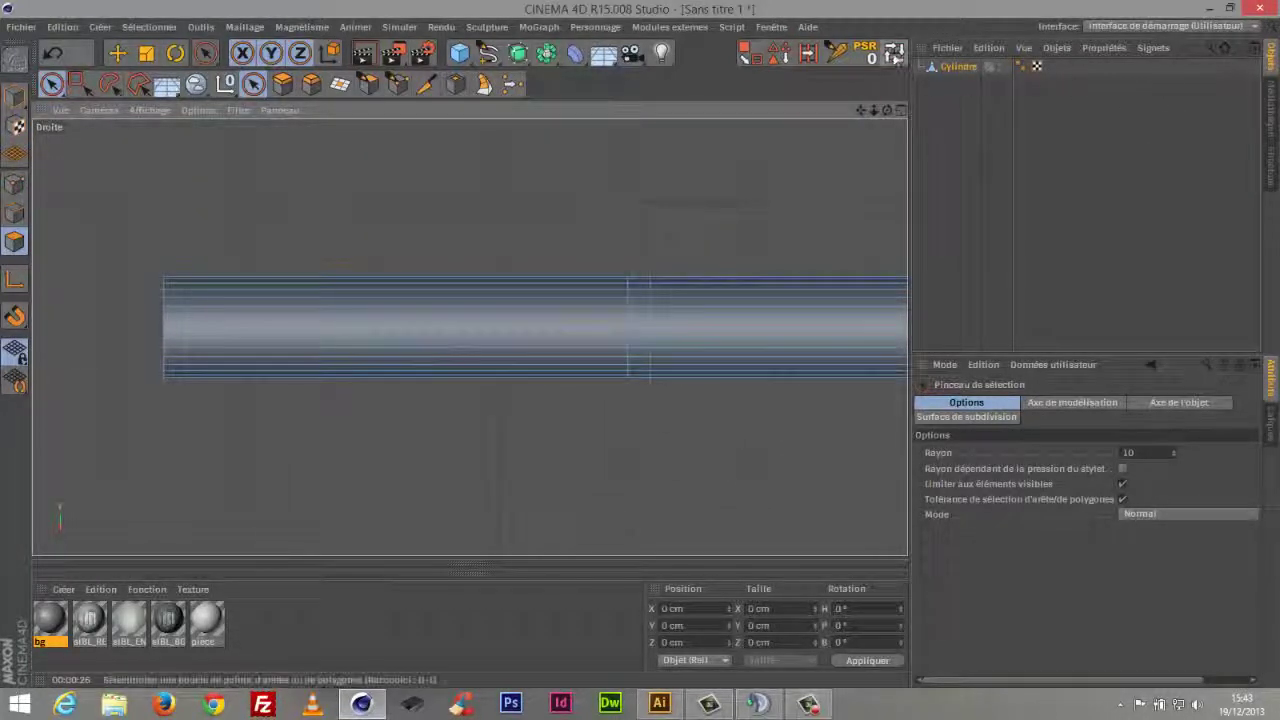
left_click(896, 54)
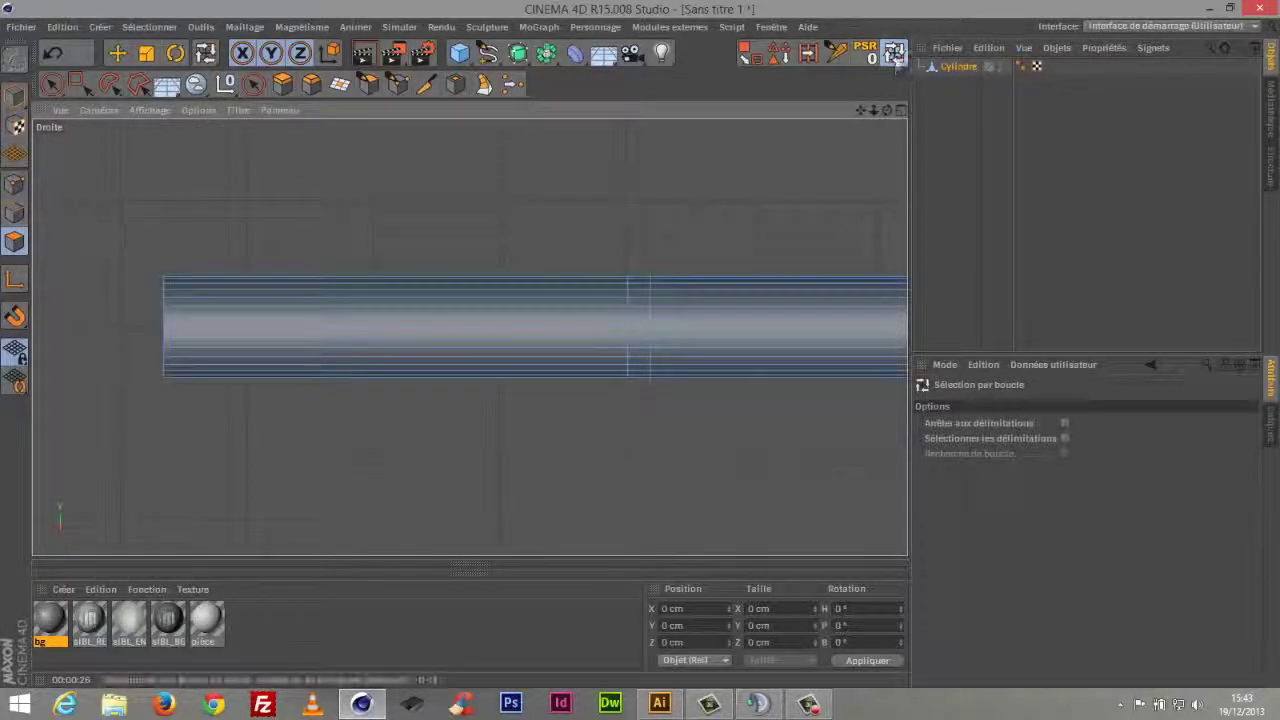
left_click(148, 27)
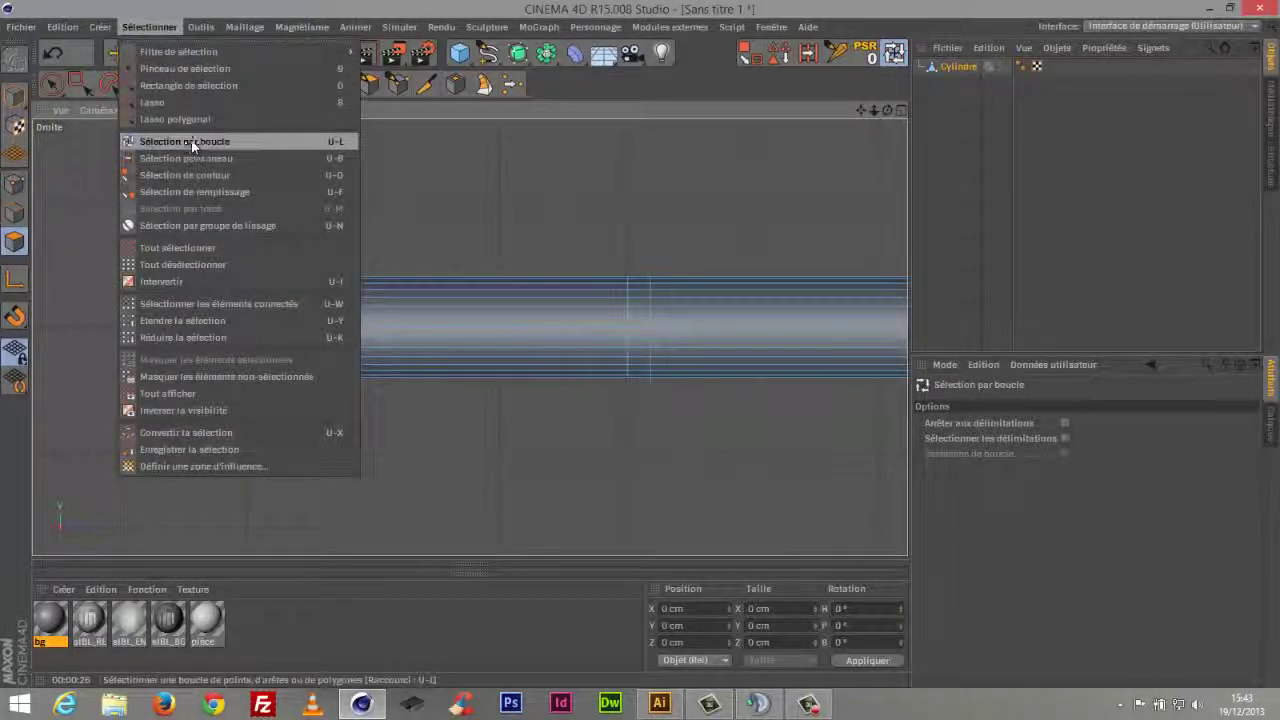
left_click(191, 140)
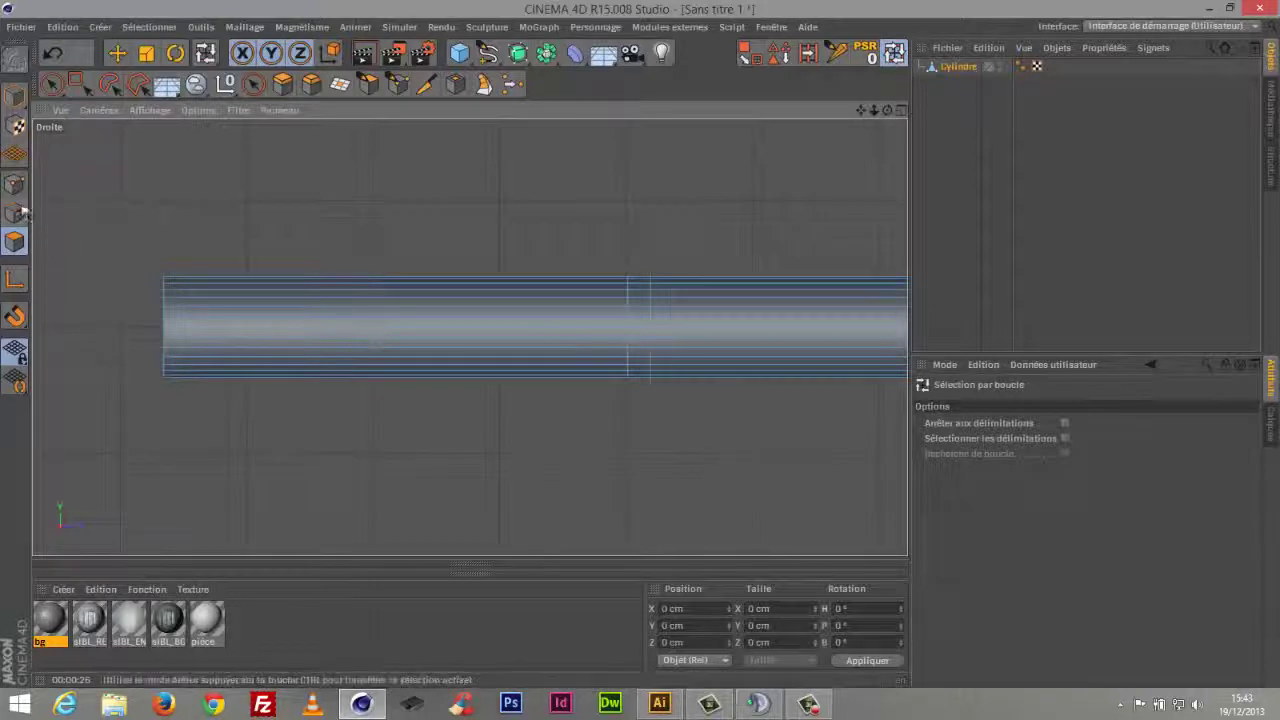
left_click(17, 238)
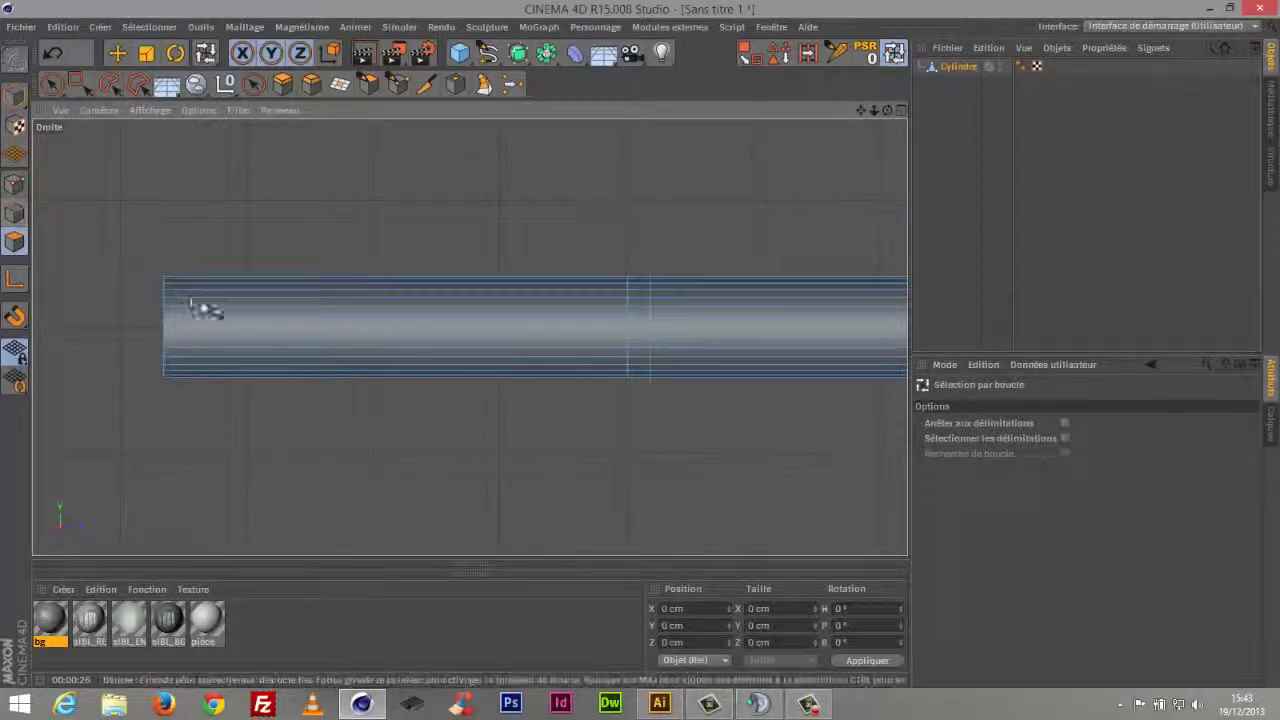
left_click(252, 327)
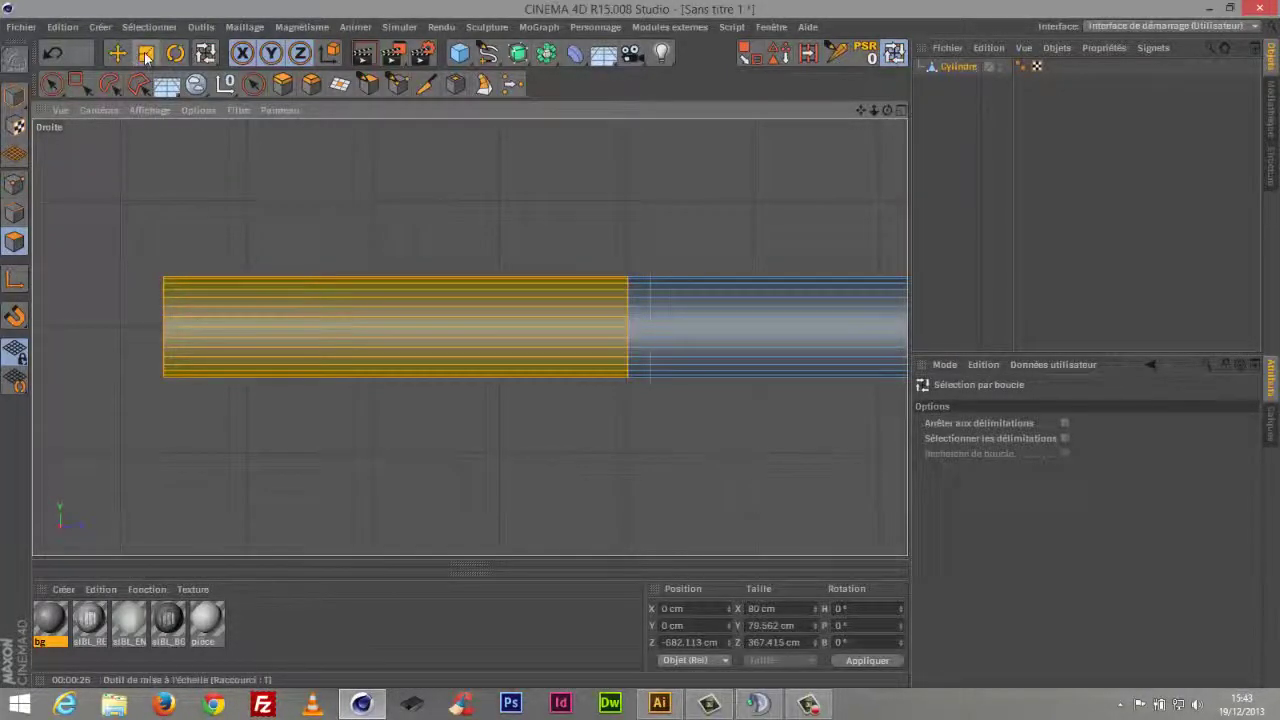
left_click(146, 54)
left_click_drag(536, 216, 564, 199)
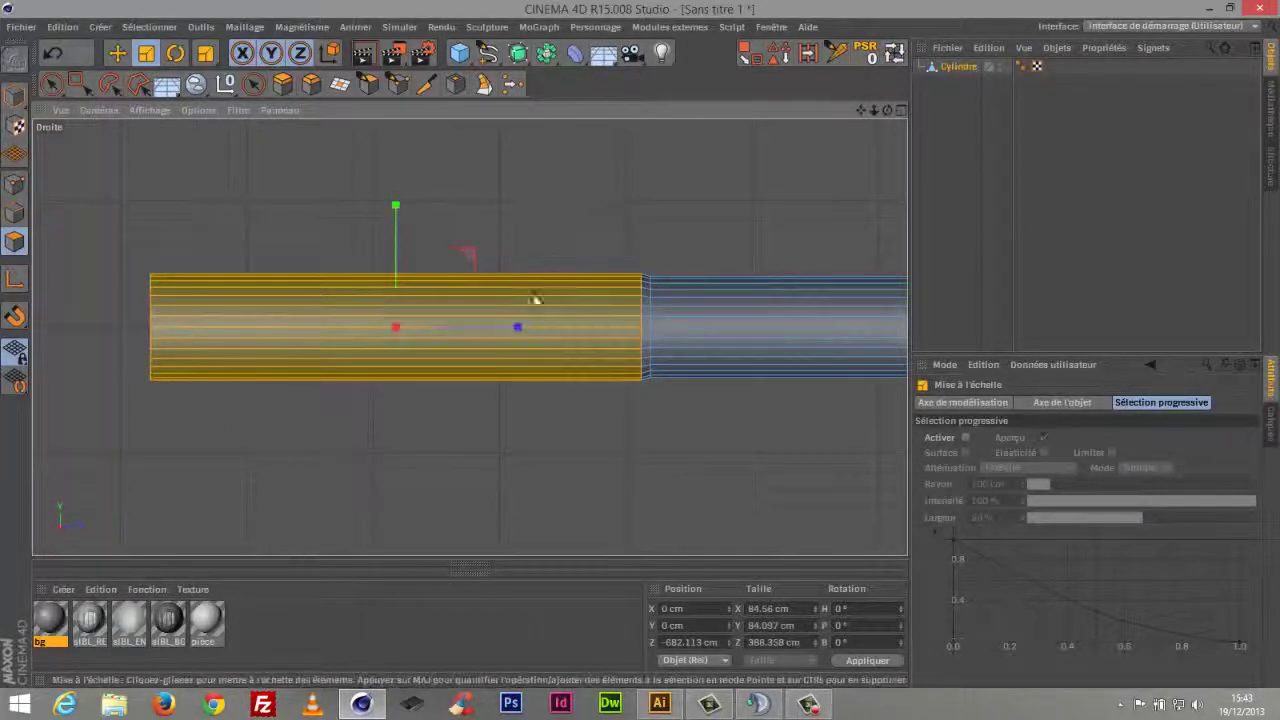
left_click_drag(517, 335, 512, 330)
key("ctrl+z")
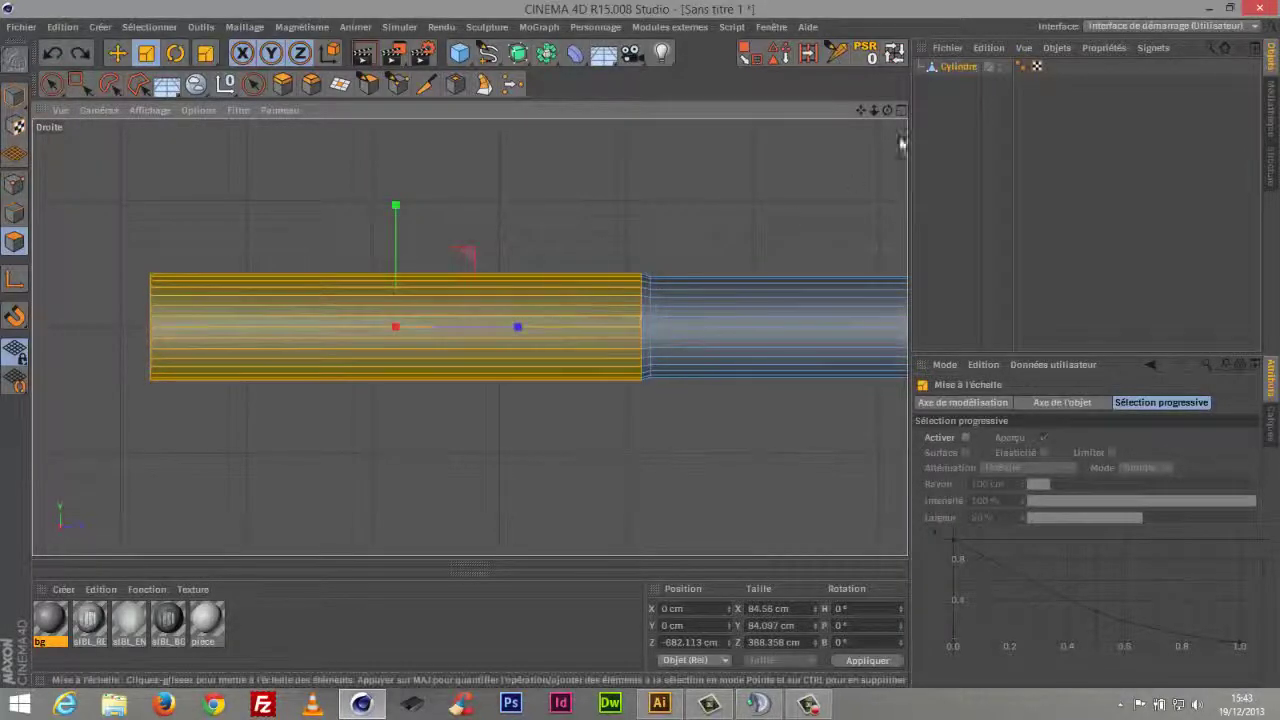
Rescale the selected end section to about 90.8 cm across and 367.6 cm long, and deselect it
left_click(900, 109)
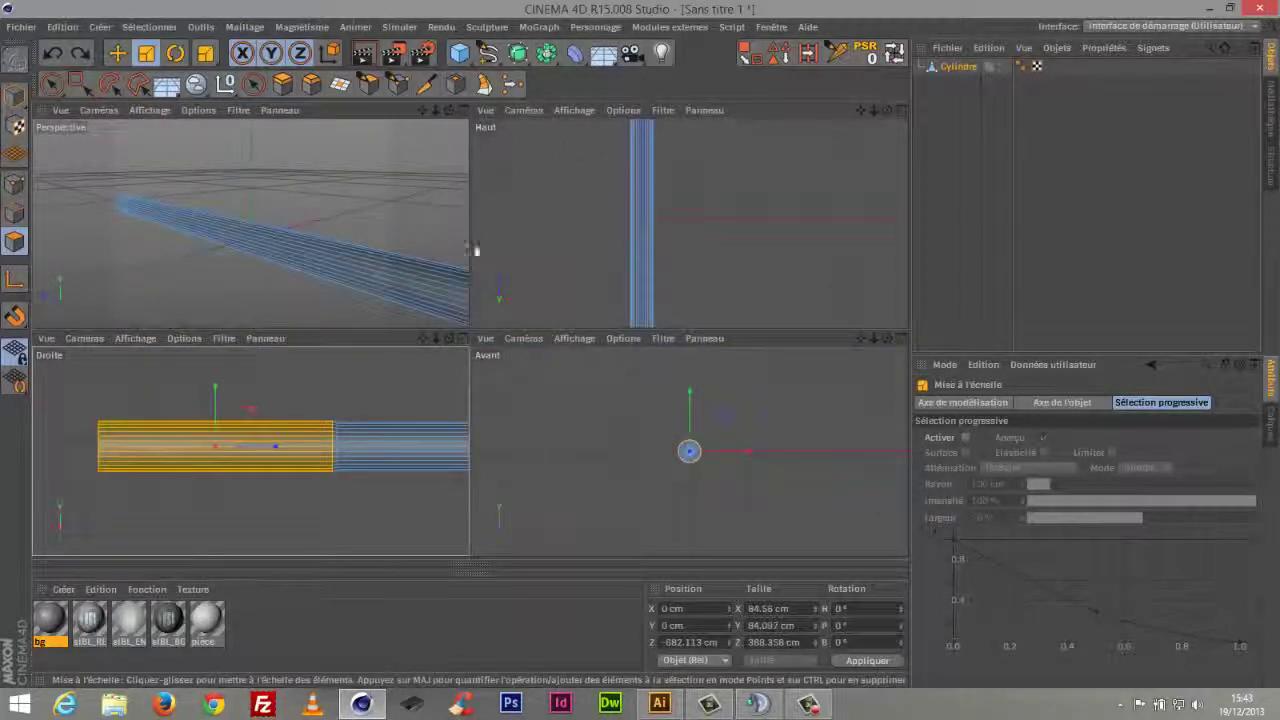
left_click_drag(449, 110, 326, 100)
left_click_drag(423, 112, 255, 22)
left_click_drag(436, 116, 435, 146)
key("9")
mouse_move(230, 190)
left_mouse_down()
mouse_move(286, 223)
mouse_move(251, 251)
mouse_move(251, 284)
mouse_move(255, 200)
left_mouse_up()
left_click(147, 55)
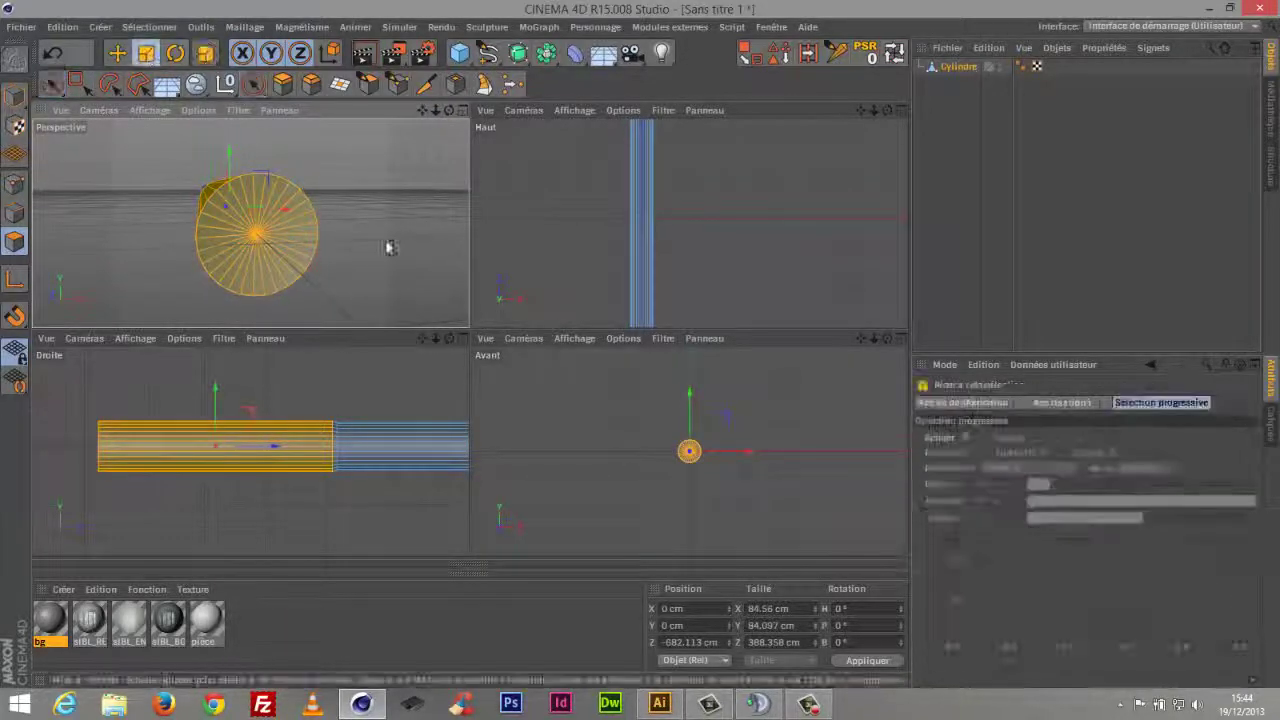
left_click_drag(380, 240, 393, 234)
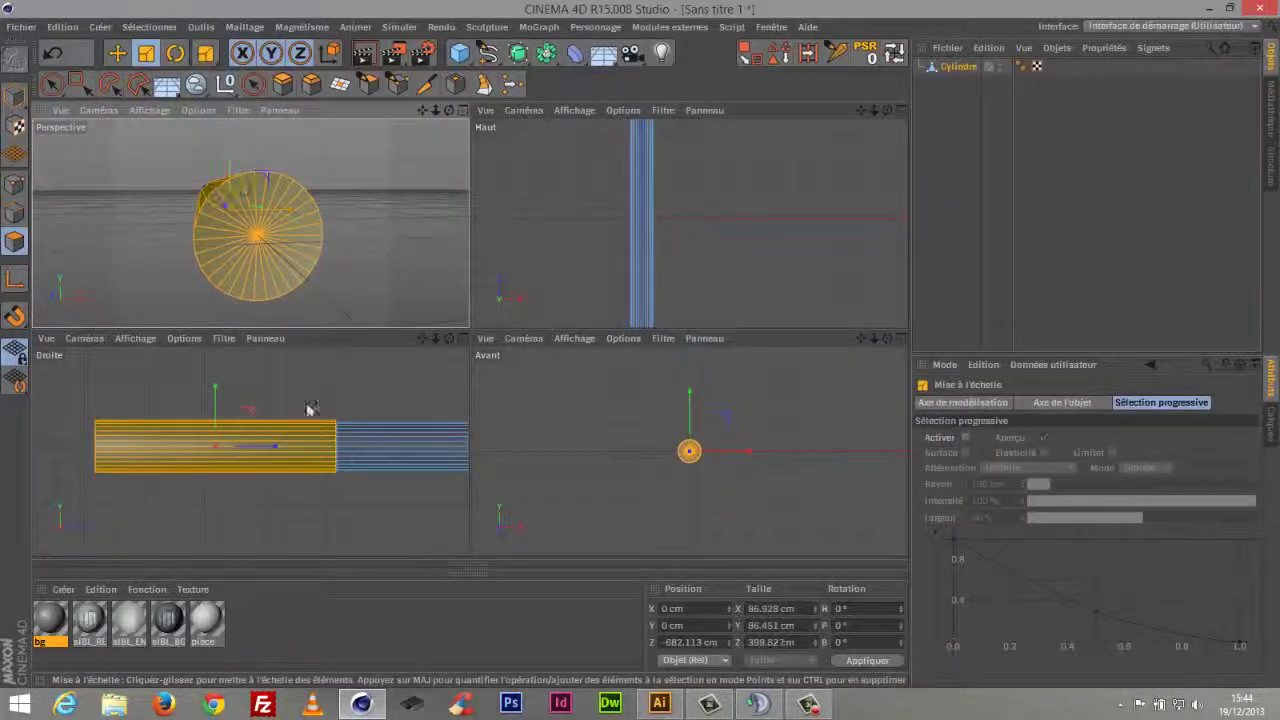
left_click_drag(277, 449, 268, 452)
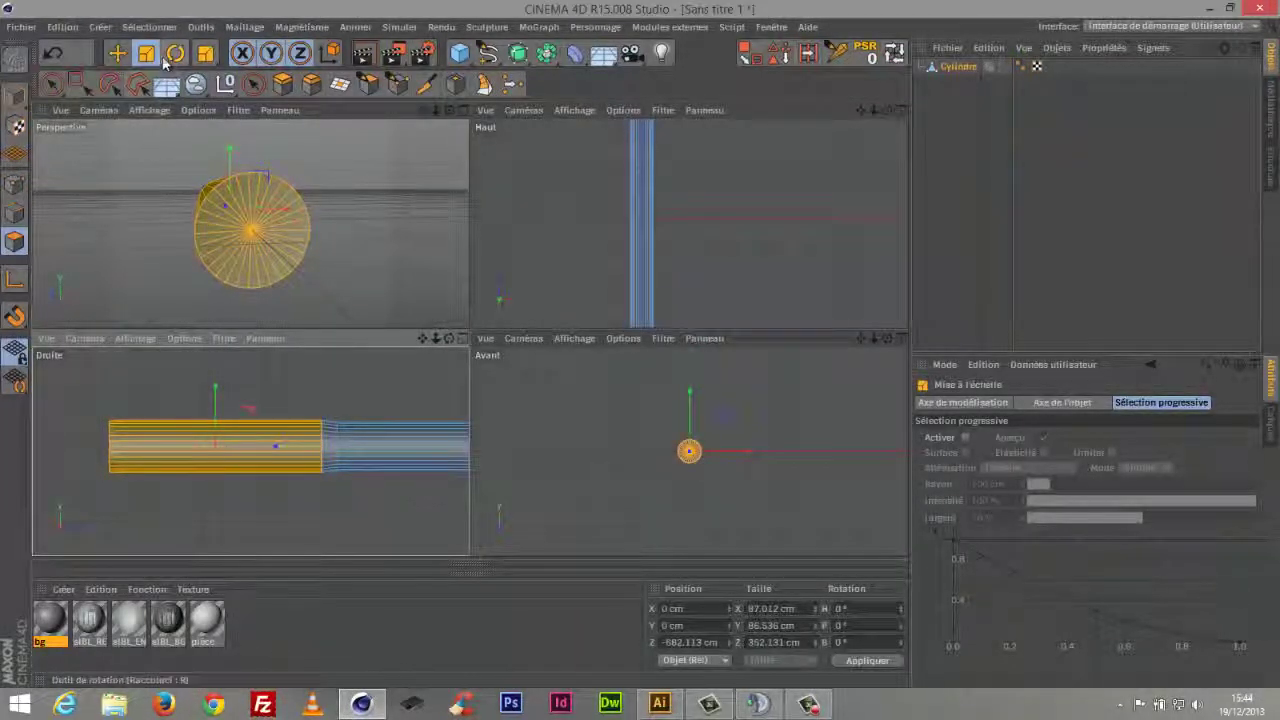
left_click_drag(310, 368, 336, 364)
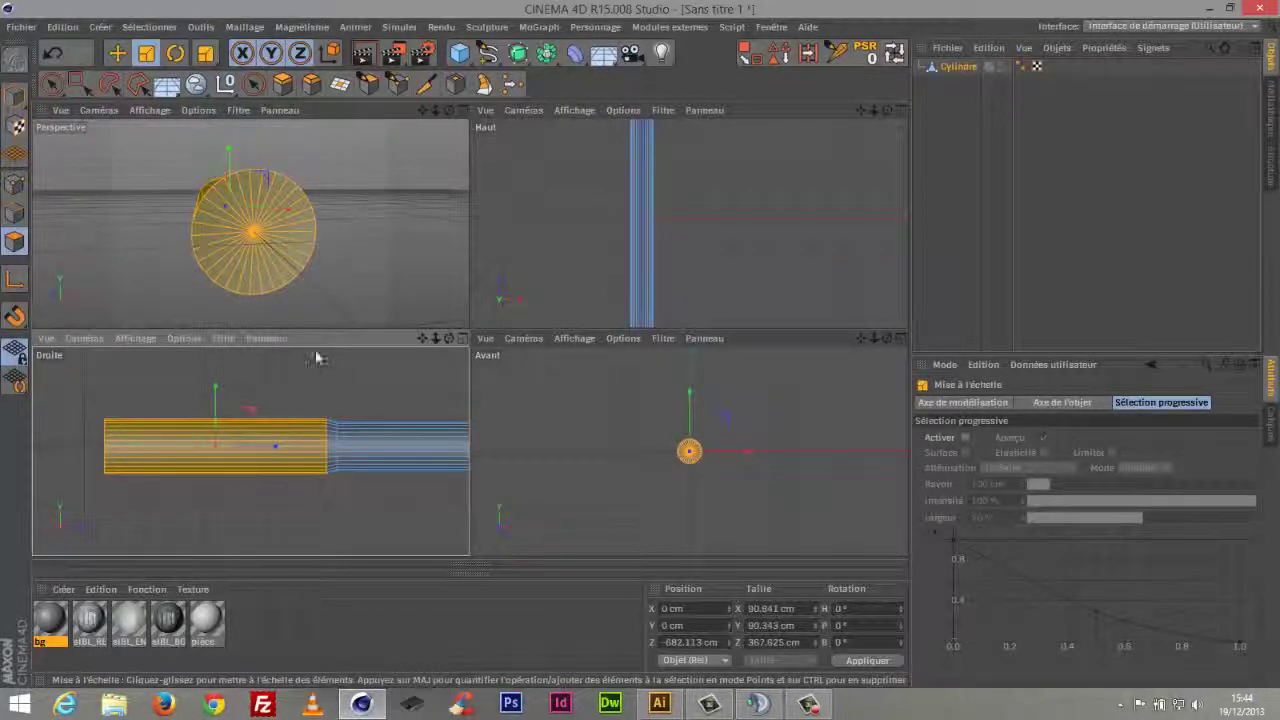
left_click(462, 338)
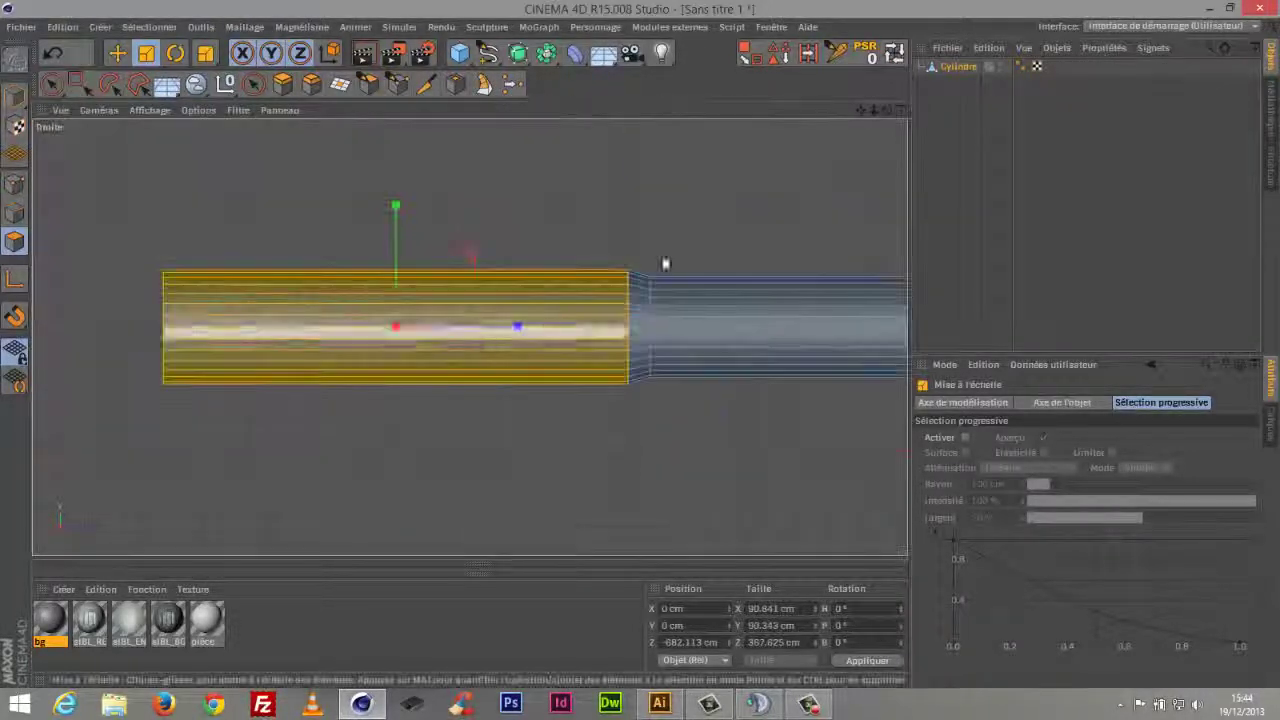
left_click_drag(860, 111, 795, 115)
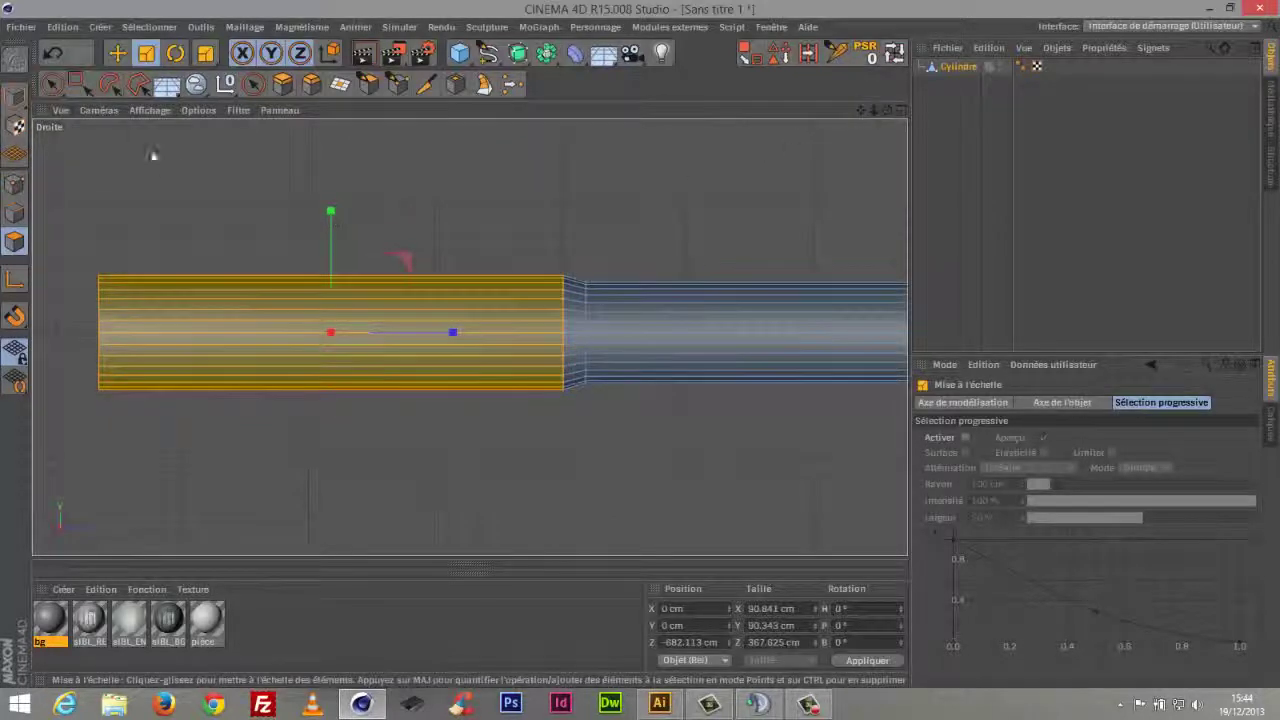
left_click(254, 84)
left_click(527, 165)
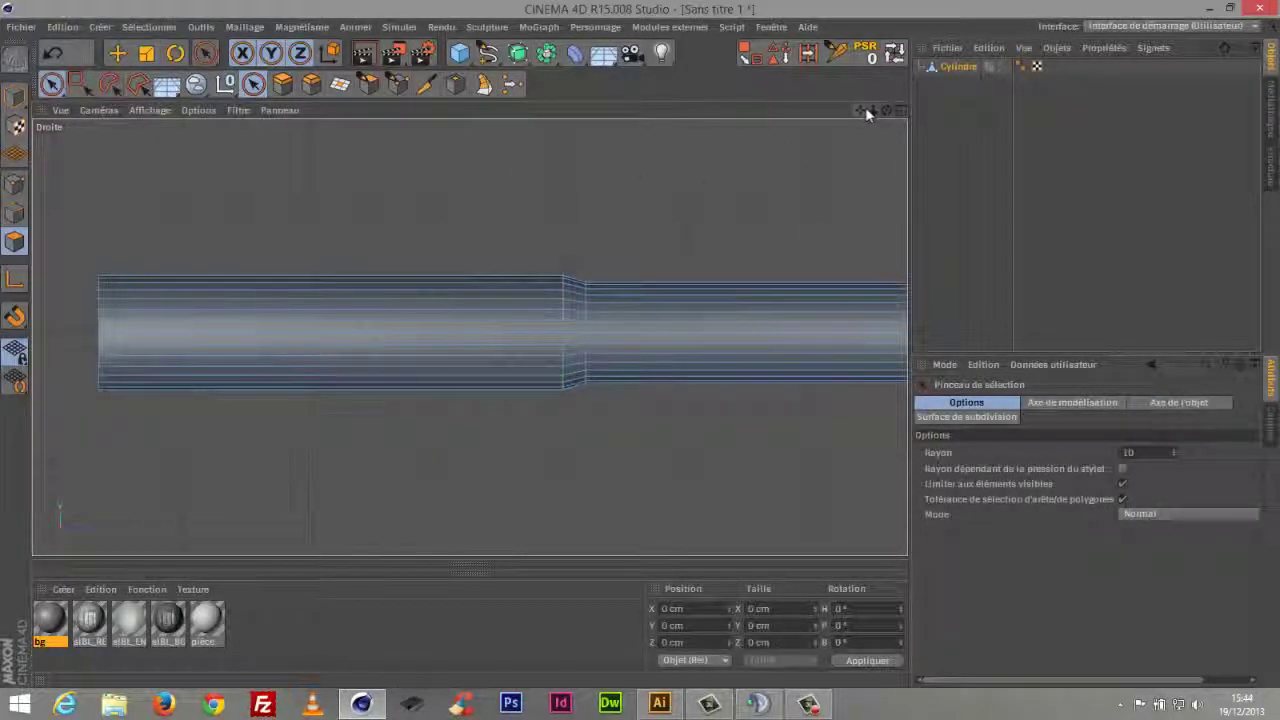
Loop-select the innermost edge ring near the cylinder's positive Z end, scale it down to about 55.7 cm across, and deselect it
left_click_drag(866, 108, 774, 113)
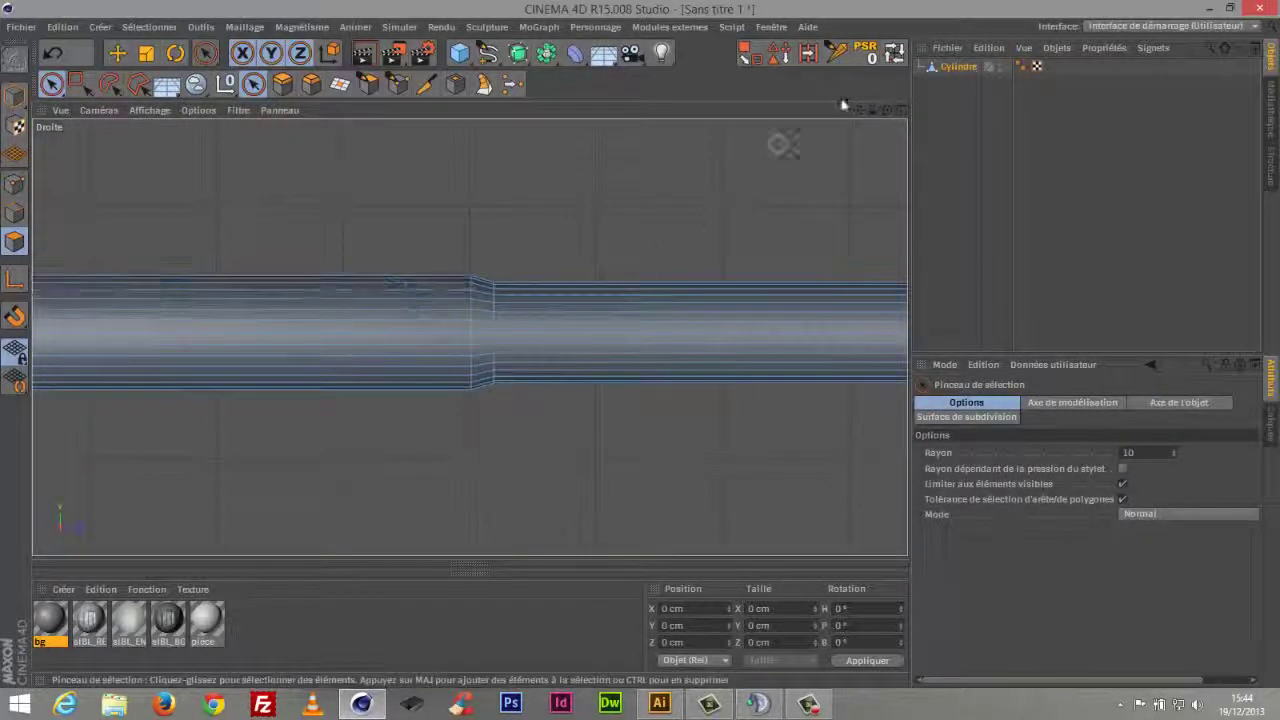
left_click_drag(864, 109, 215, 135)
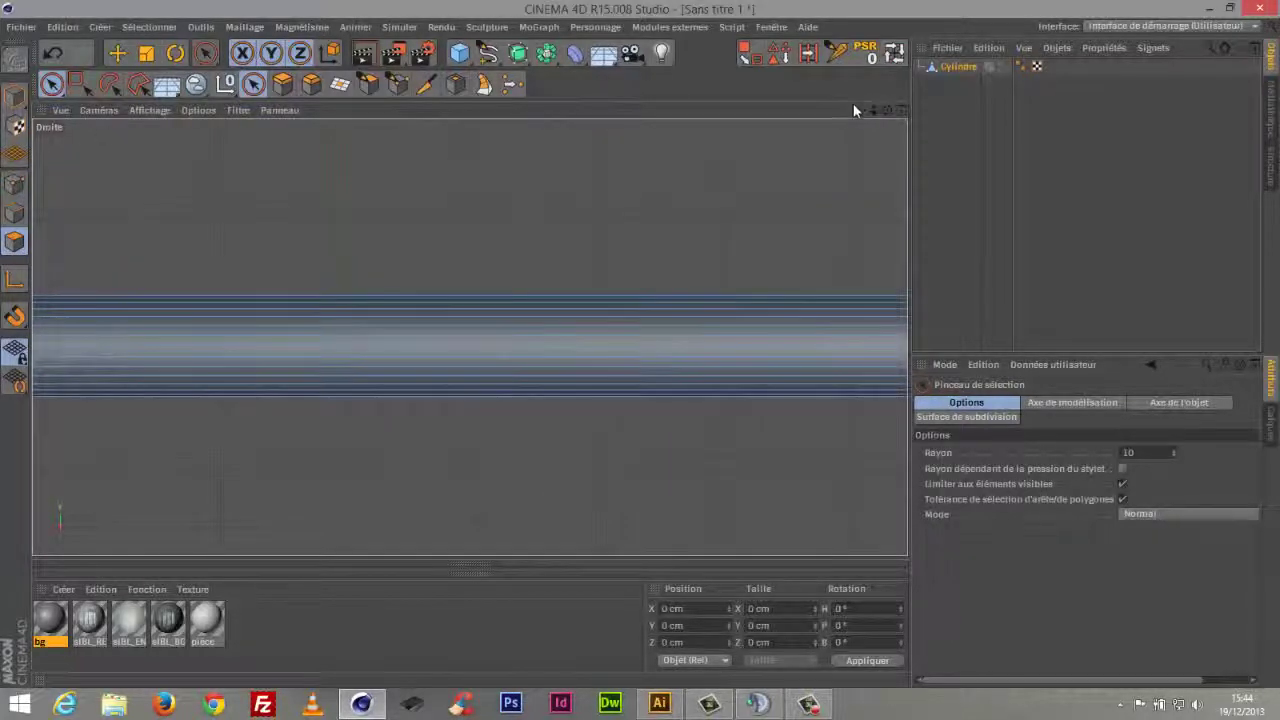
mouse_move(860, 110)
left_mouse_down()
mouse_move(314, 129)
mouse_move(70, 114)
left_mouse_up()
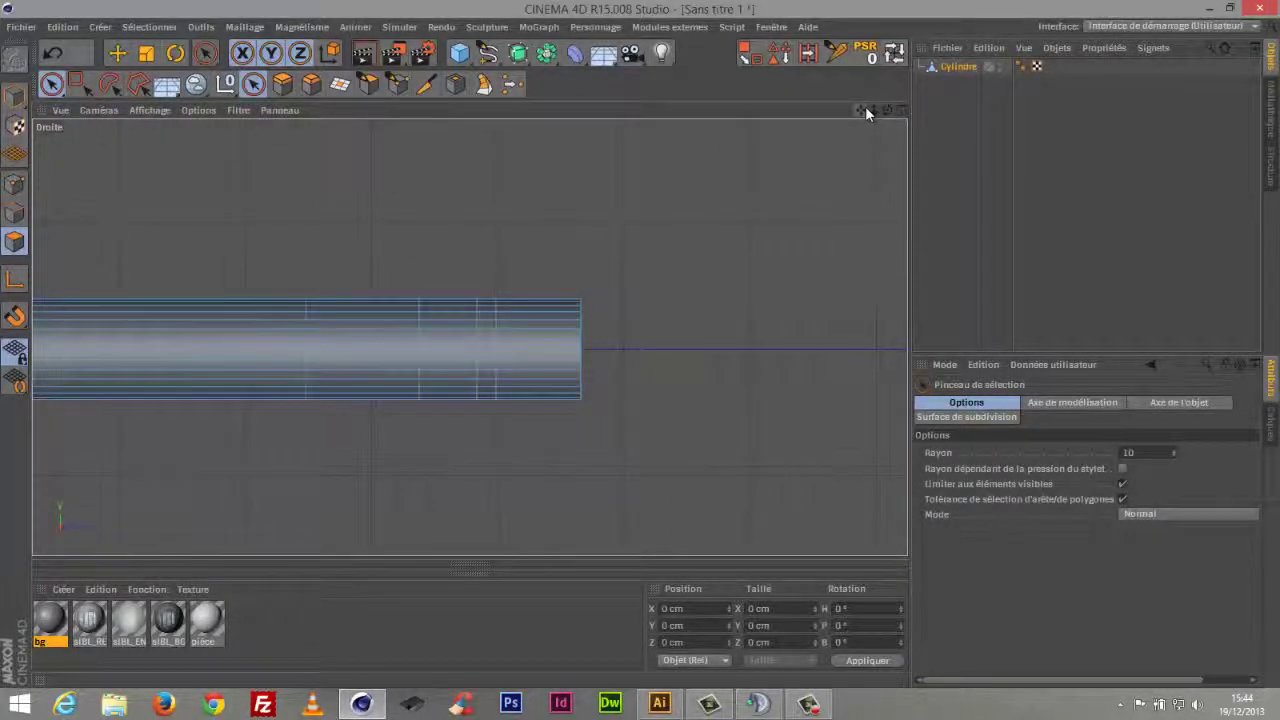
mouse_move(864, 107)
left_mouse_down()
mouse_move(1017, 75)
mouse_move(866, 94)
left_mouse_up()
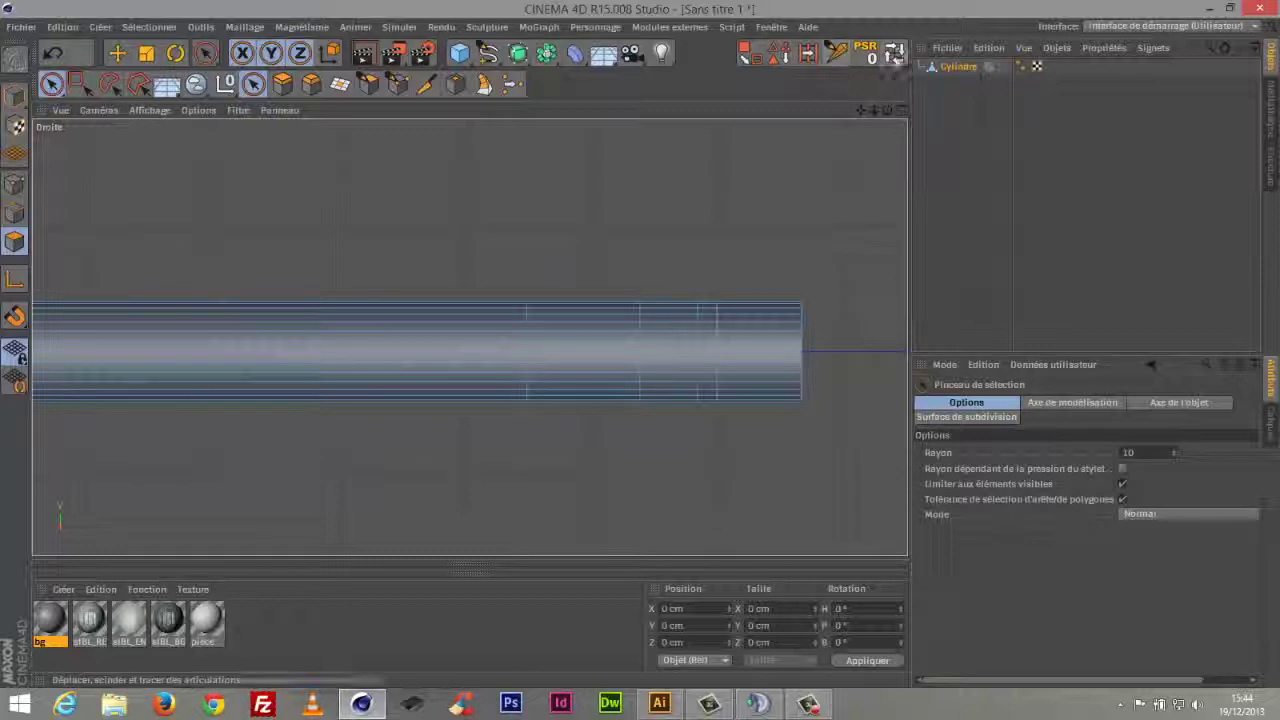
left_click(895, 55)
left_click(17, 212)
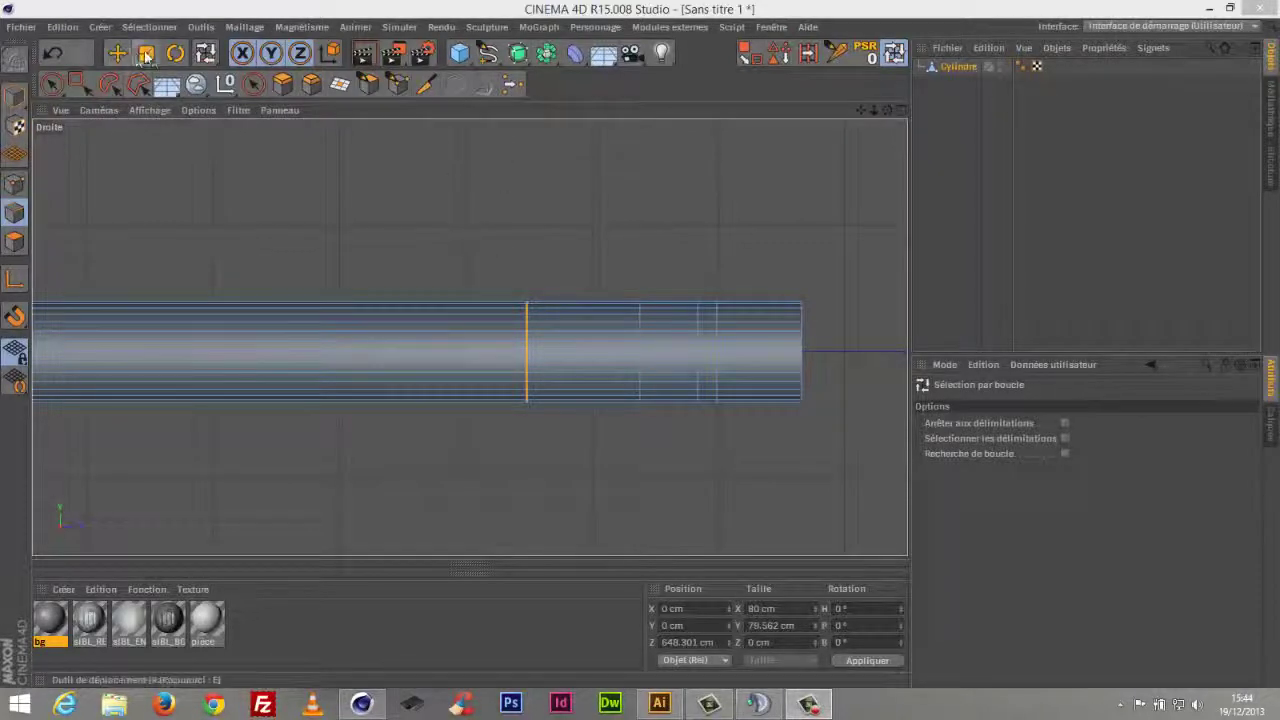
left_click(145, 54)
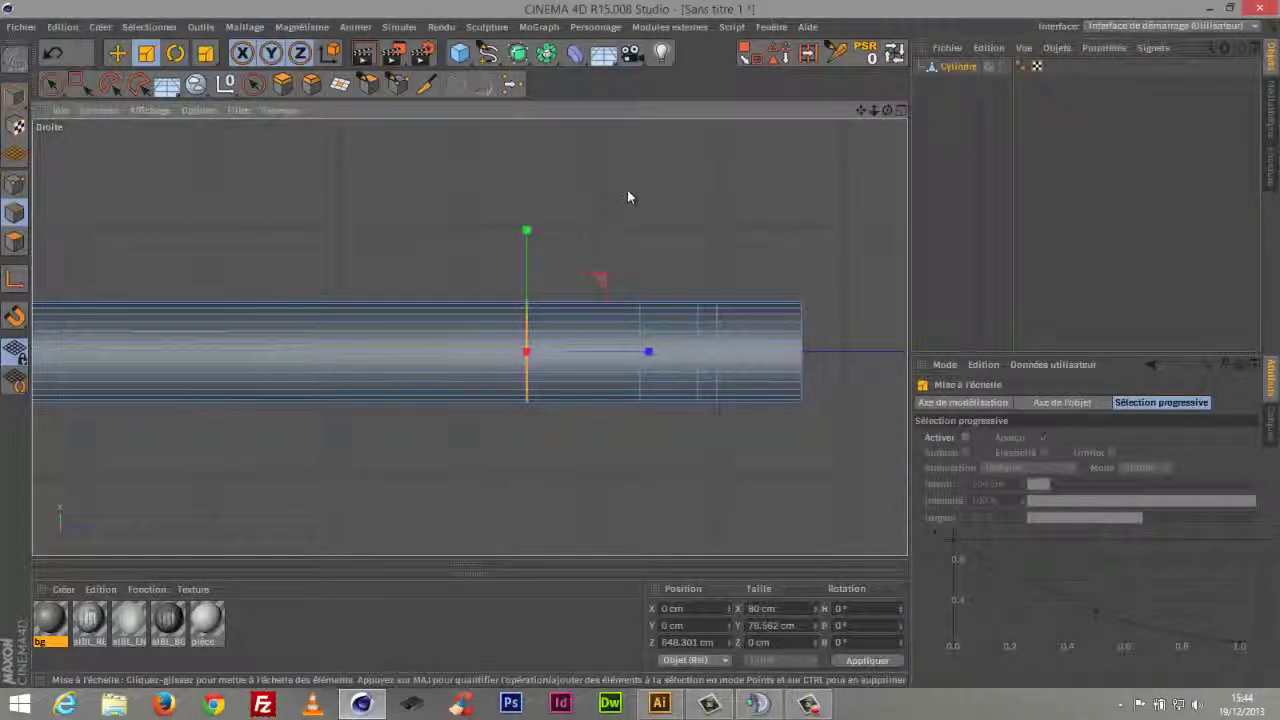
left_click_drag(643, 193, 590, 375)
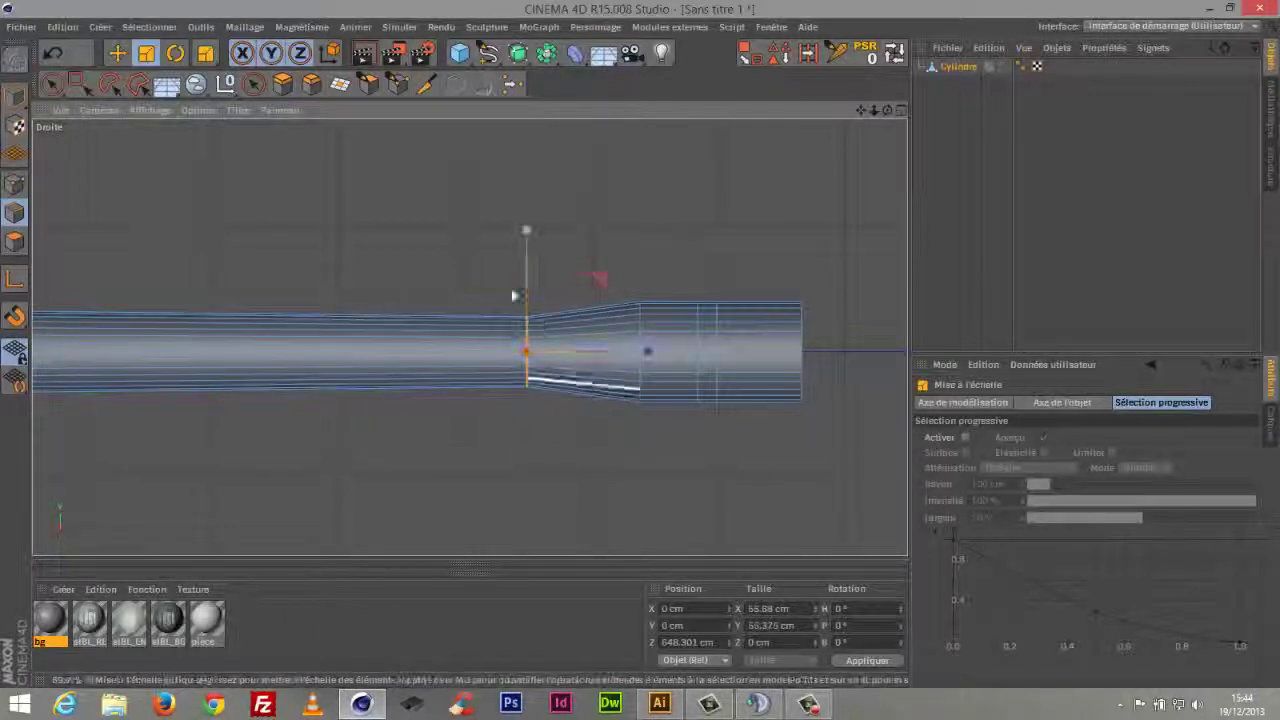
key("space")
left_click(737, 226)
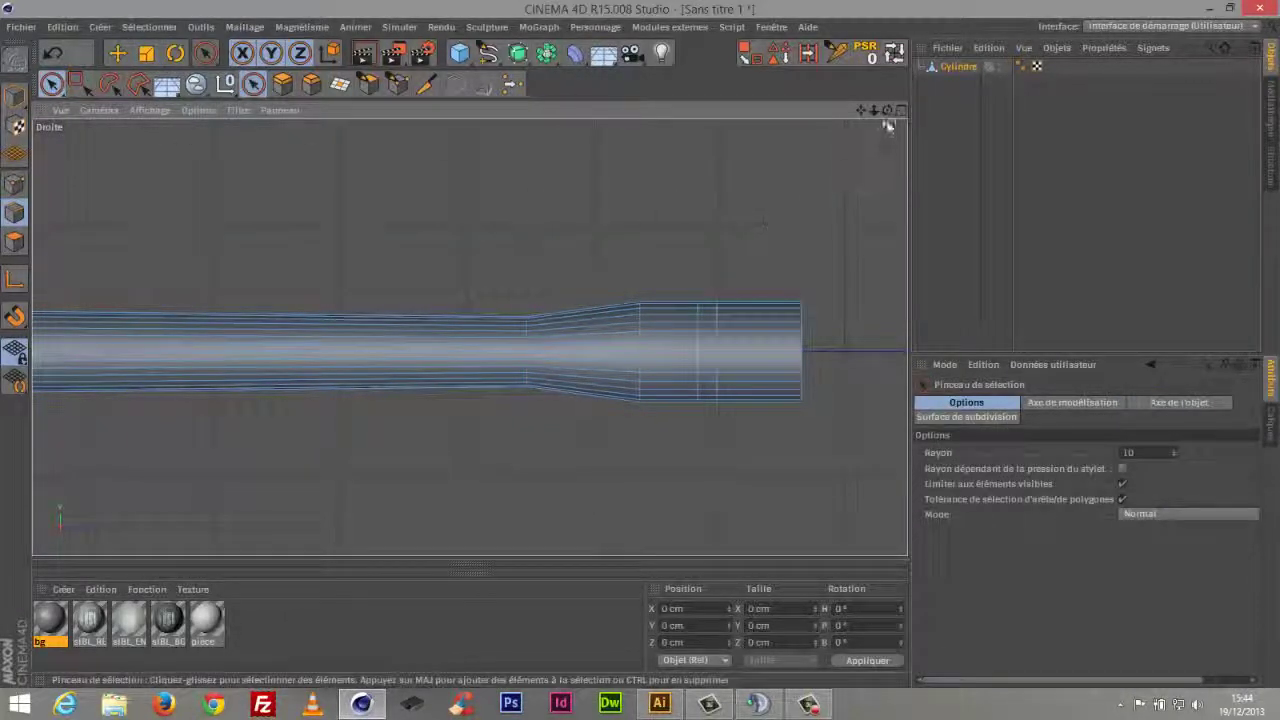
Loop-select the adjacent edge ring where the neck meets the wide end and scale it down to about 72.6 cm across
scroll(820, 323, "down", 5)
scroll(843, 257, "up", 3)
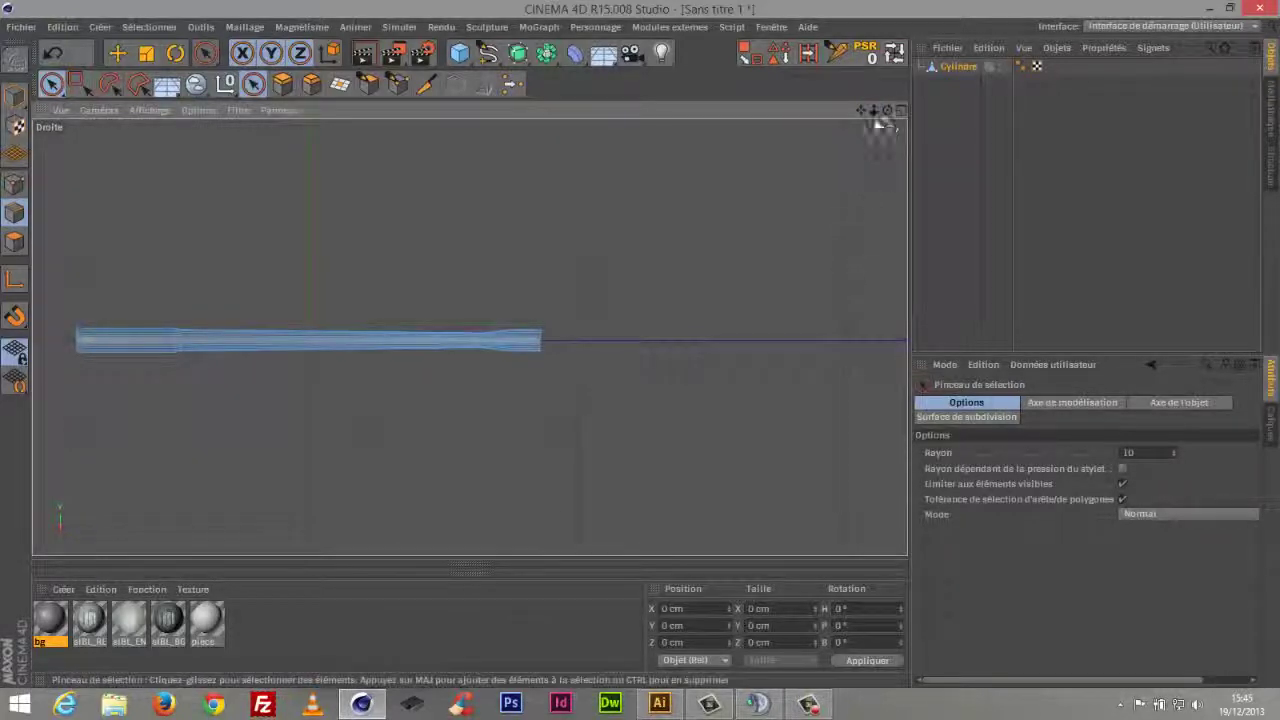
left_click_drag(894, 112, 1022, 97)
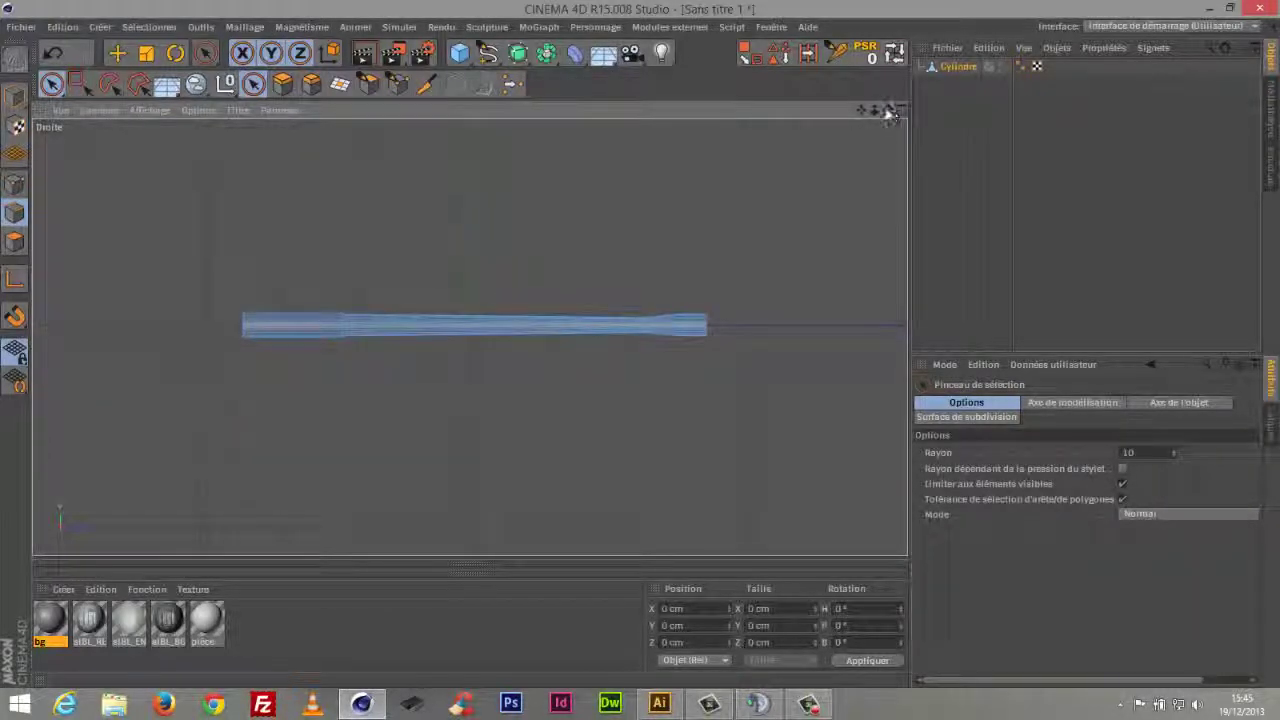
left_click(60, 110)
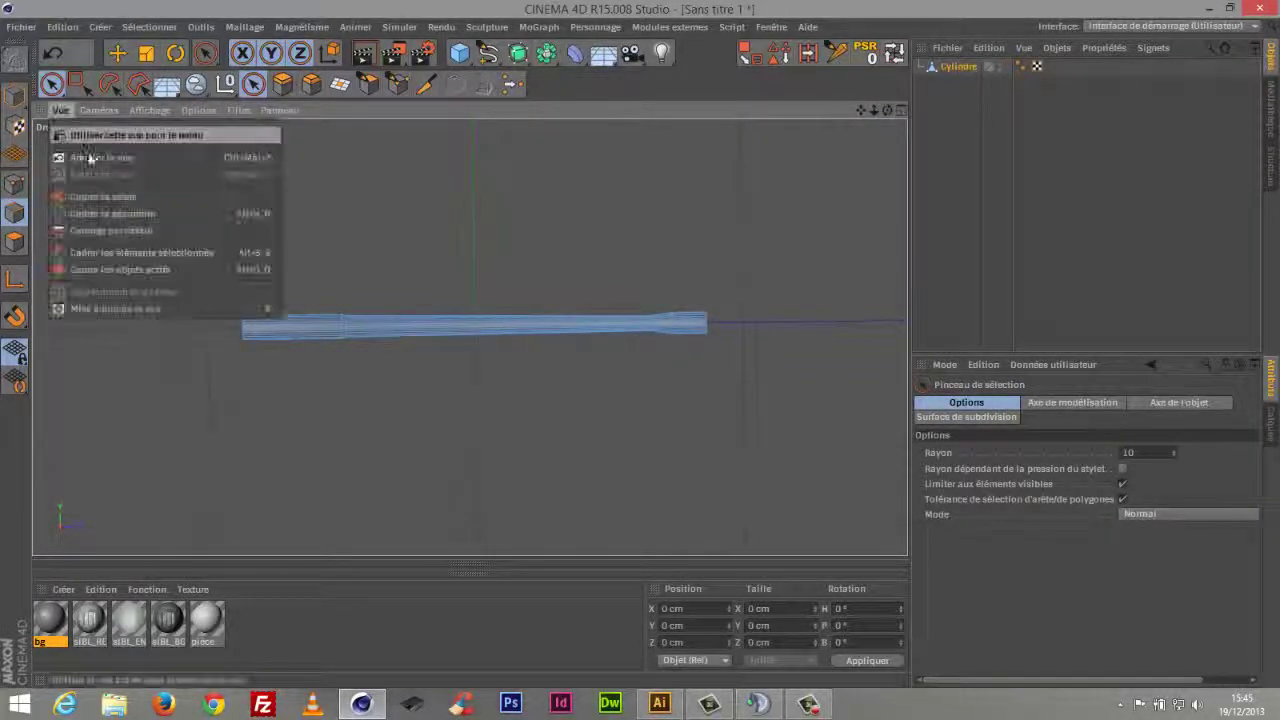
left_click(90, 157)
left_click_drag(860, 110, 665, 117)
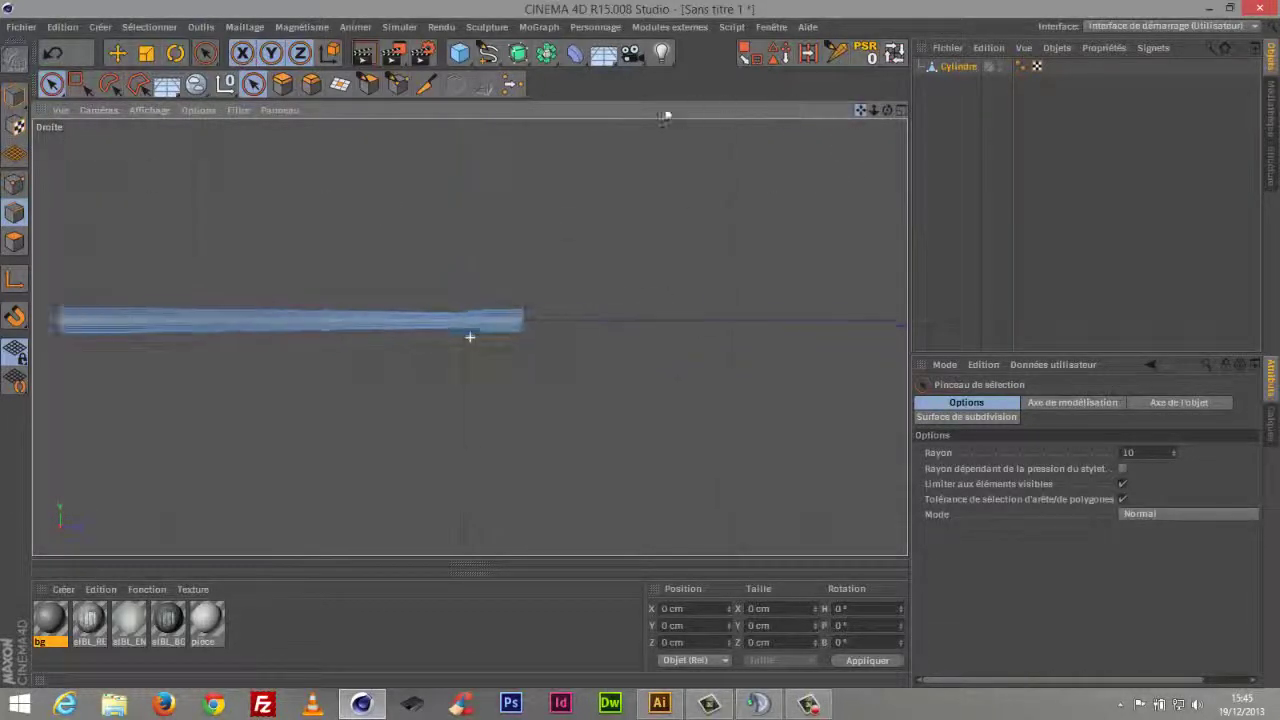
left_click_drag(873, 110, 829, 208)
left_click(894, 55)
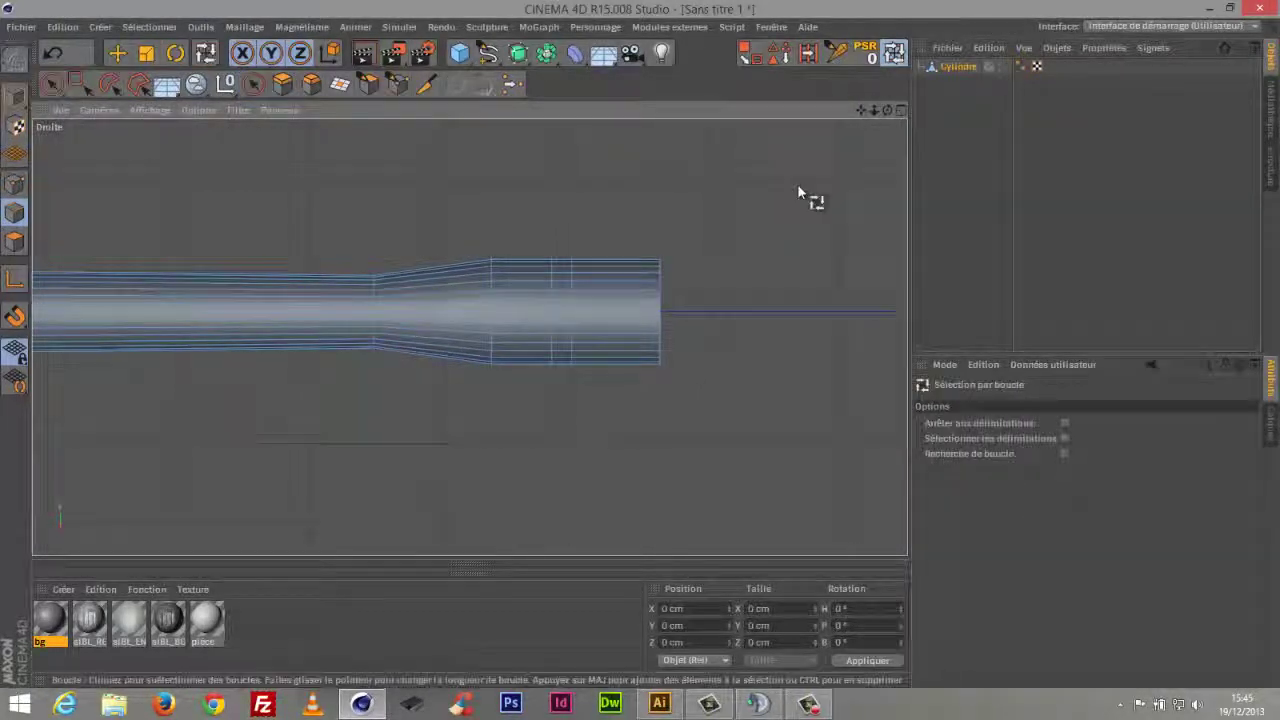
left_click(503, 306)
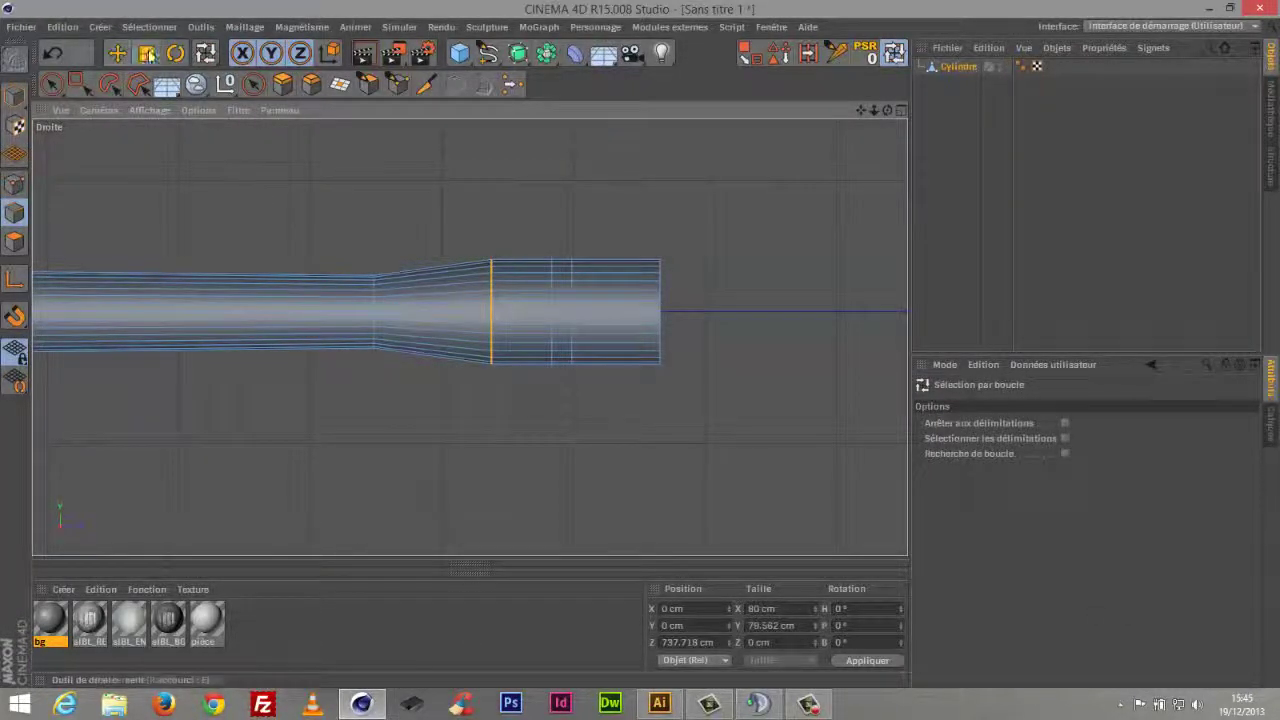
key("t")
left_click_drag(694, 191, 671, 229)
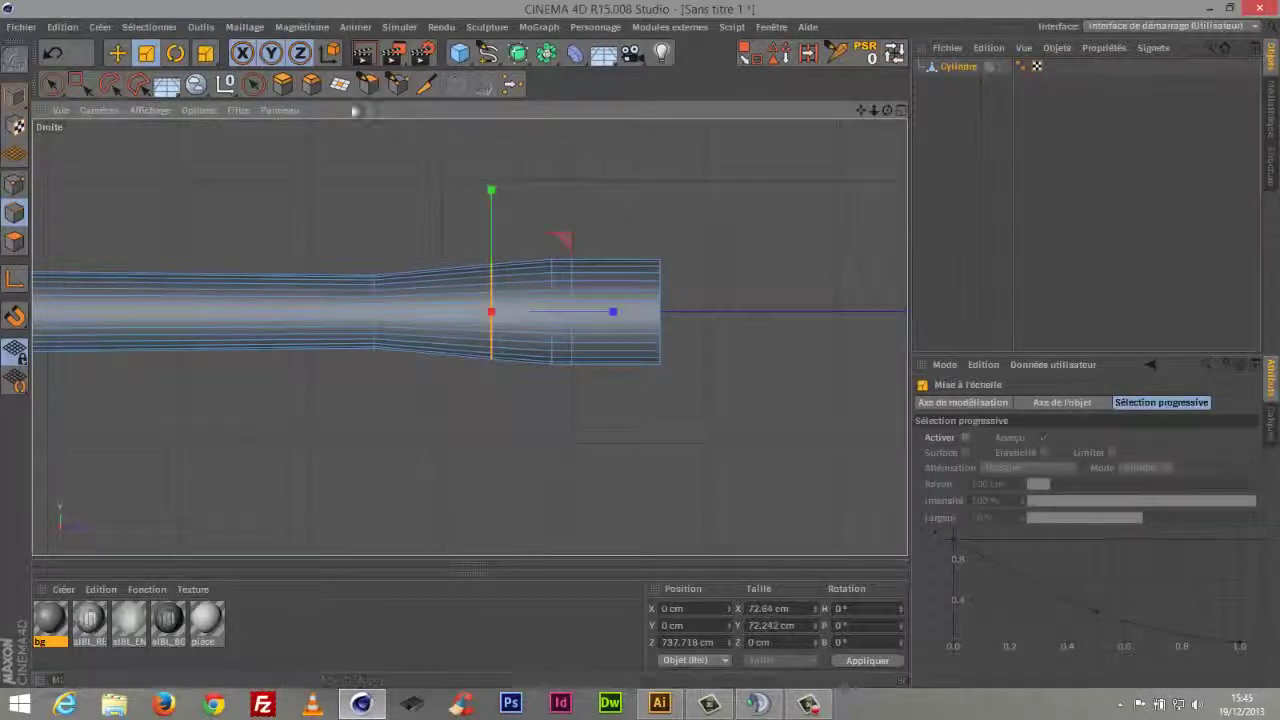
Move the selected edge ring along Z to about 718.9 cm and scale it down to about 64 cm across
left_click(252, 85)
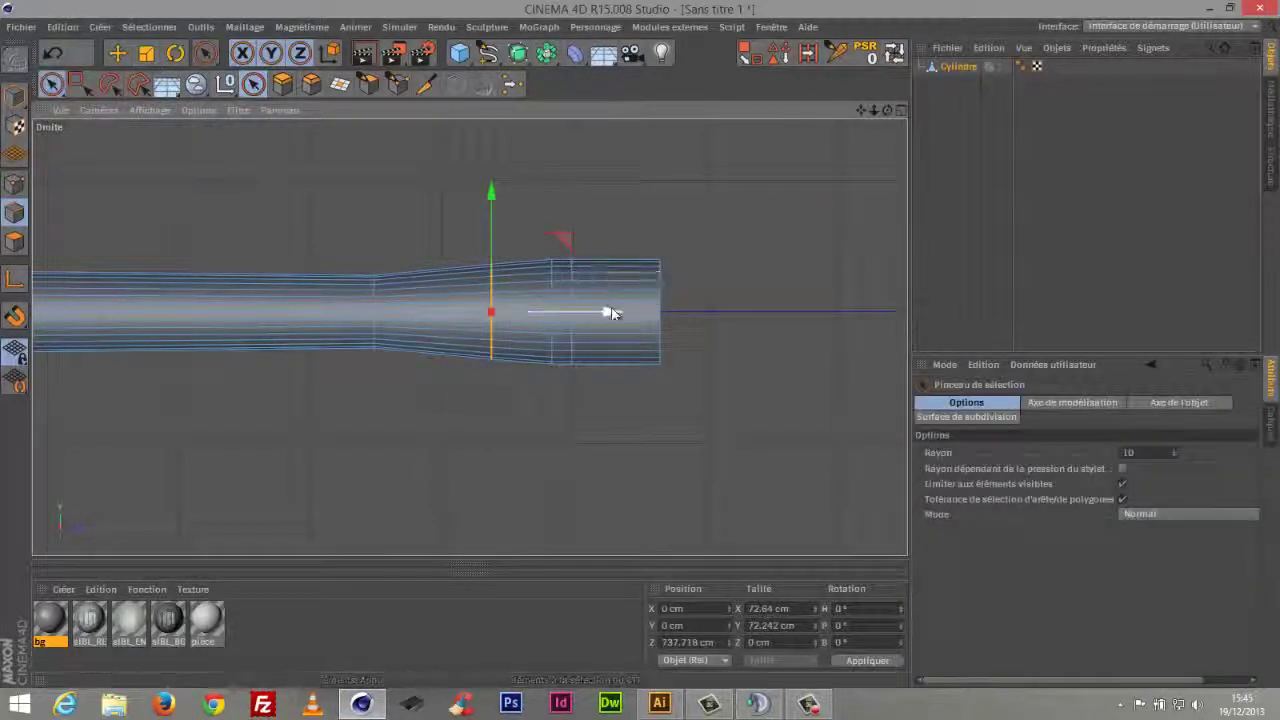
left_click_drag(606, 317, 585, 311)
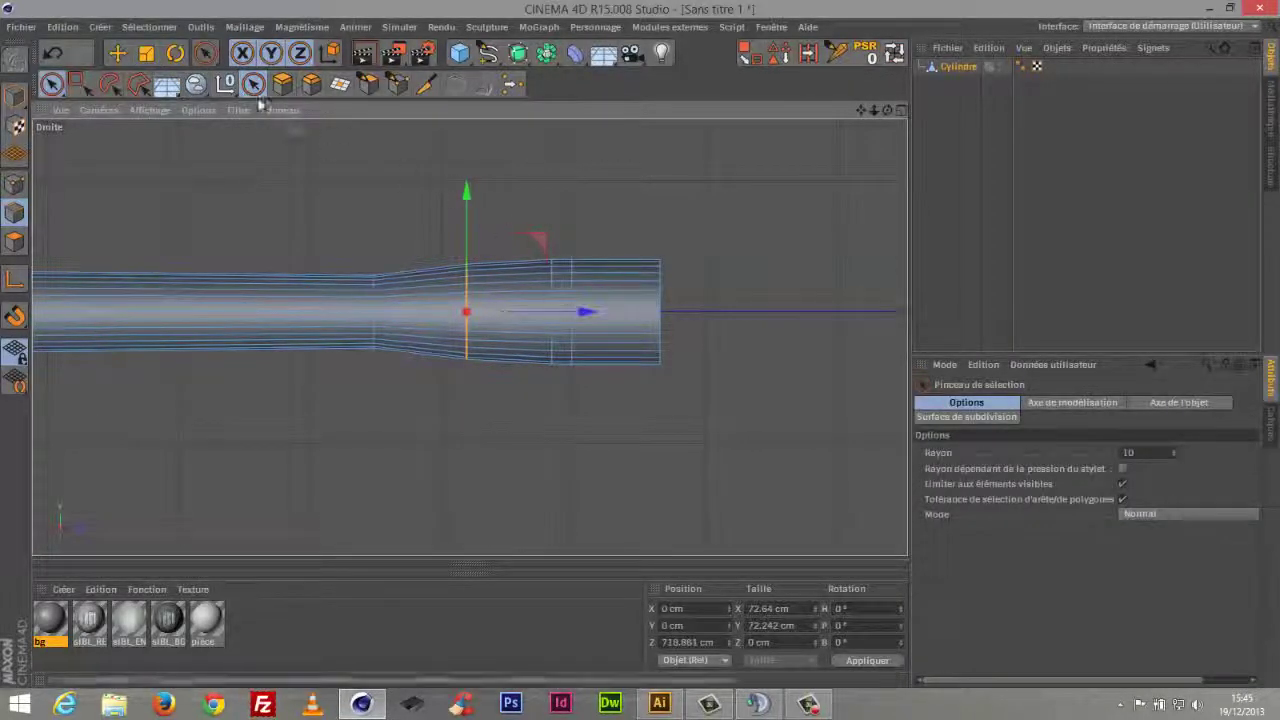
key("t")
left_click_drag(586, 194, 569, 237)
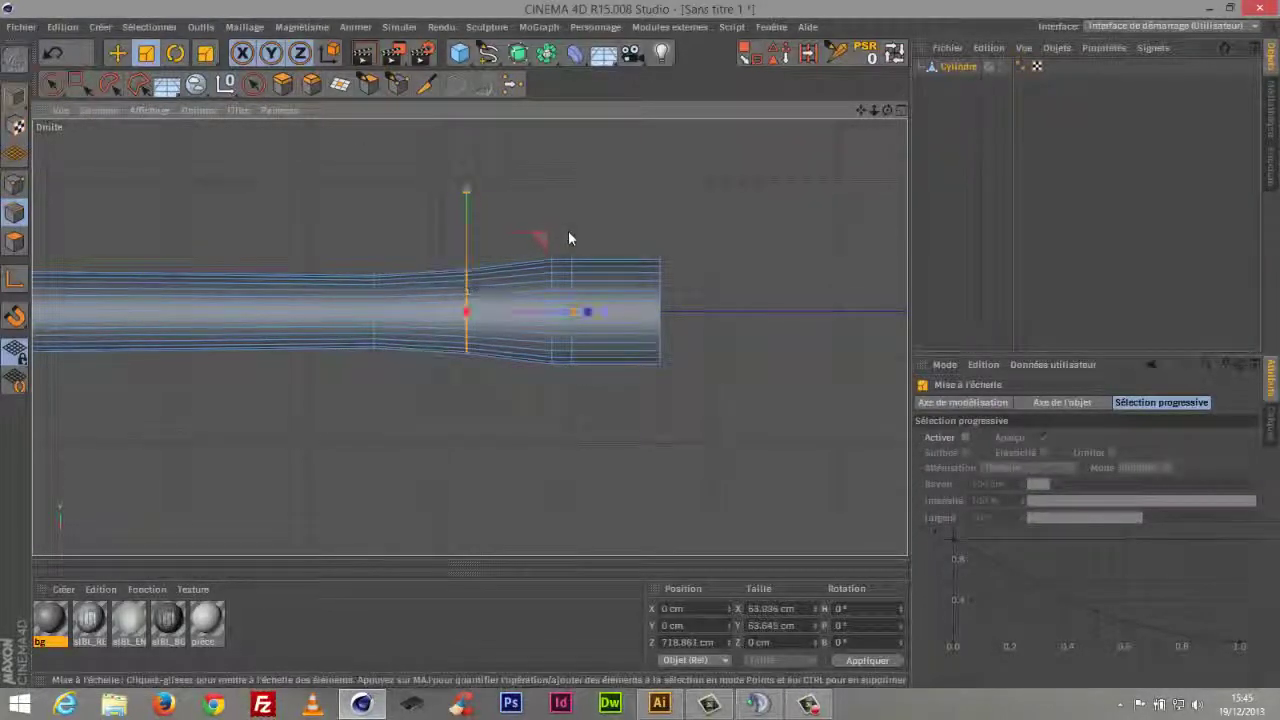
left_click(263, 83)
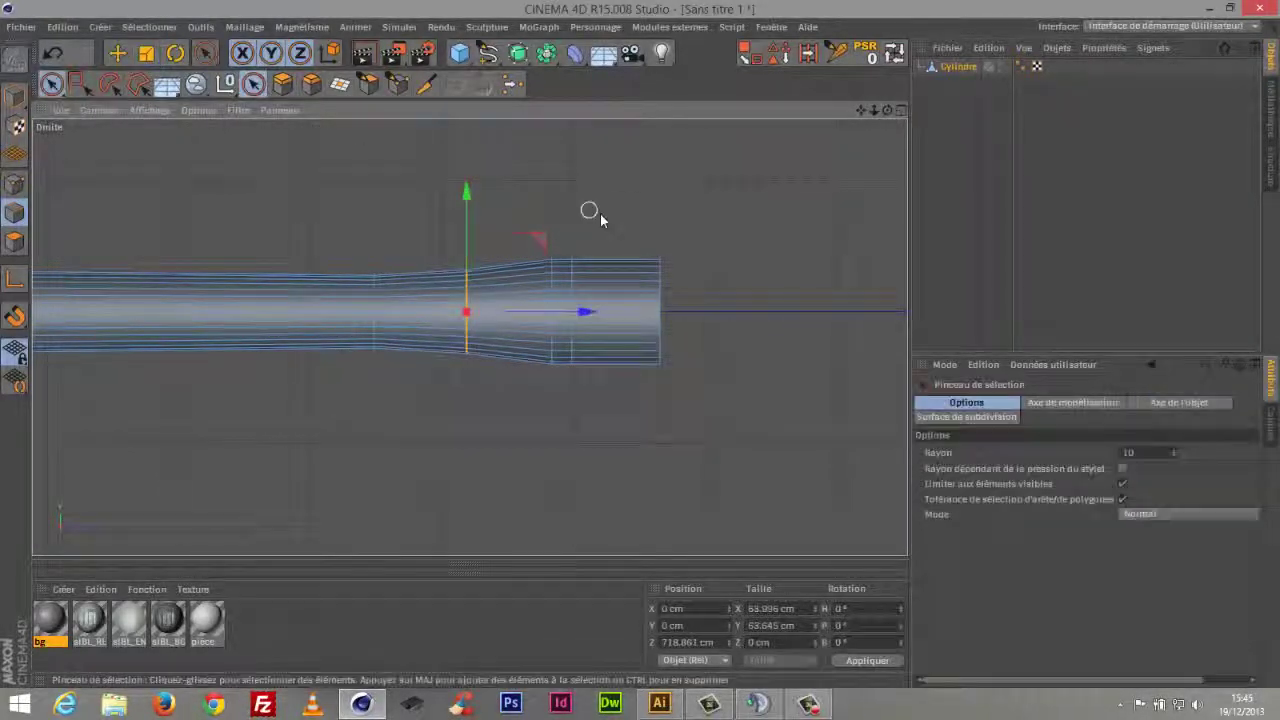
Loop-select the two edge rings at the inner end of the positive Z end section and move them along Z to about 775.9 cm
left_click(895, 55)
left_click(560, 305)
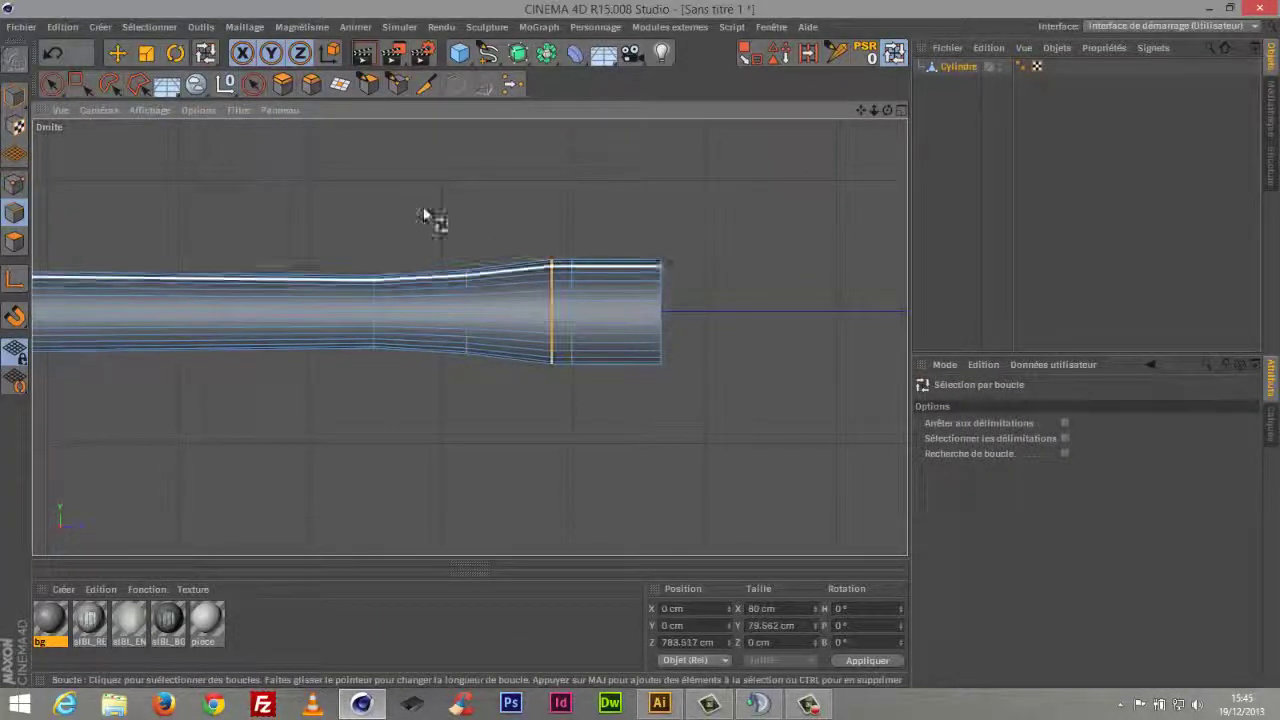
left_click(583, 320, "shift")
left_click(254, 84)
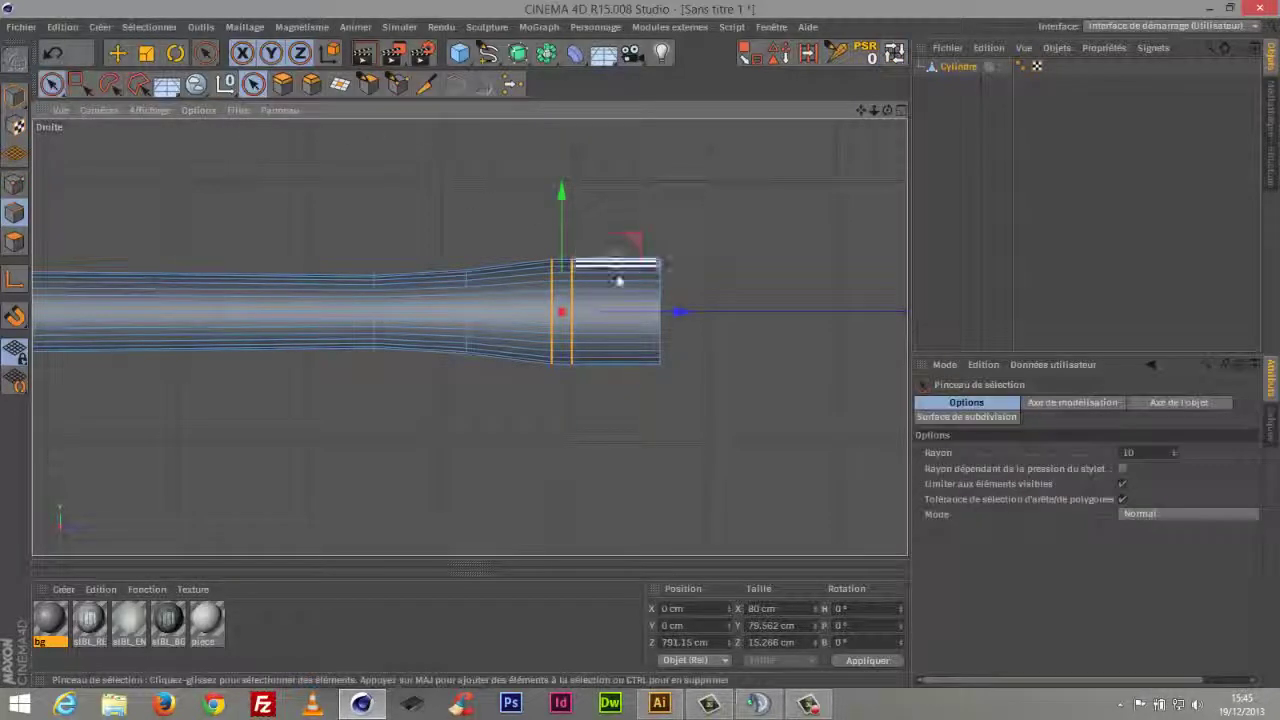
left_click_drag(680, 313, 677, 316)
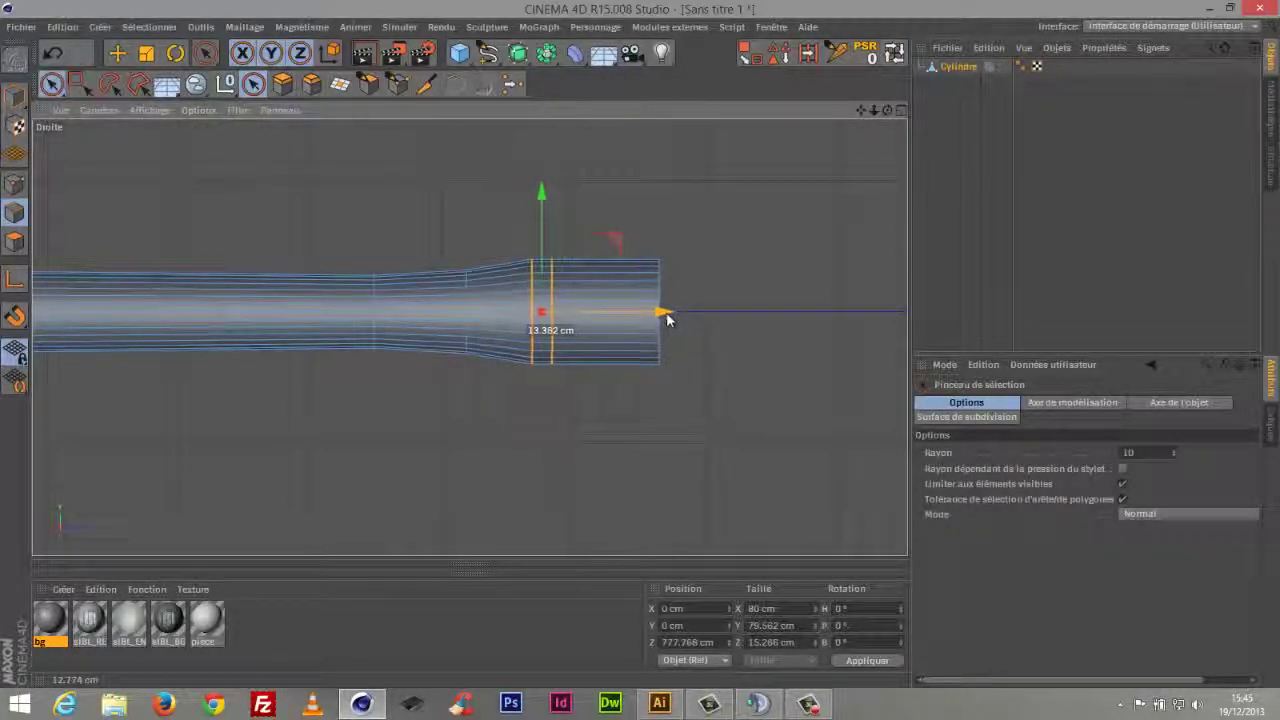
left_click_drag(668, 318, 654, 297)
Remove the outer of the two rings from the selection, scale the remaining ring up to about 85.9 cm across, and deselect it
key("u")
key("l")
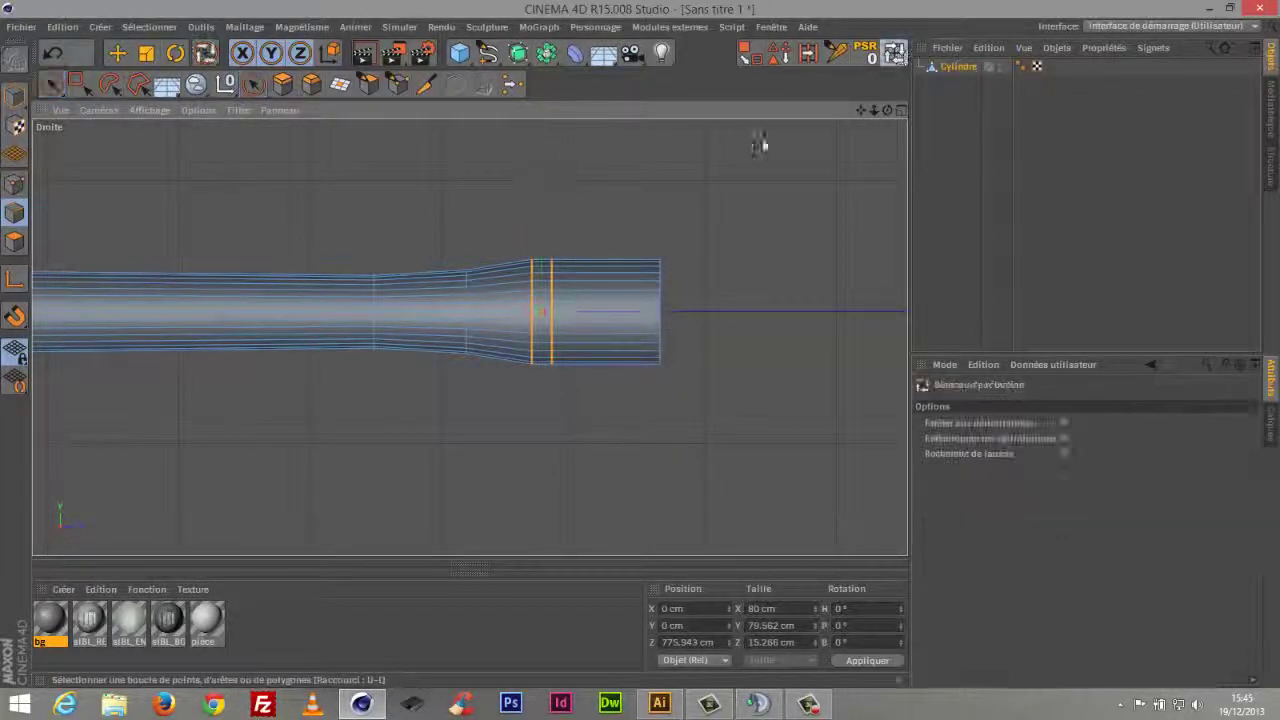
left_click(566, 320, "ctrl")
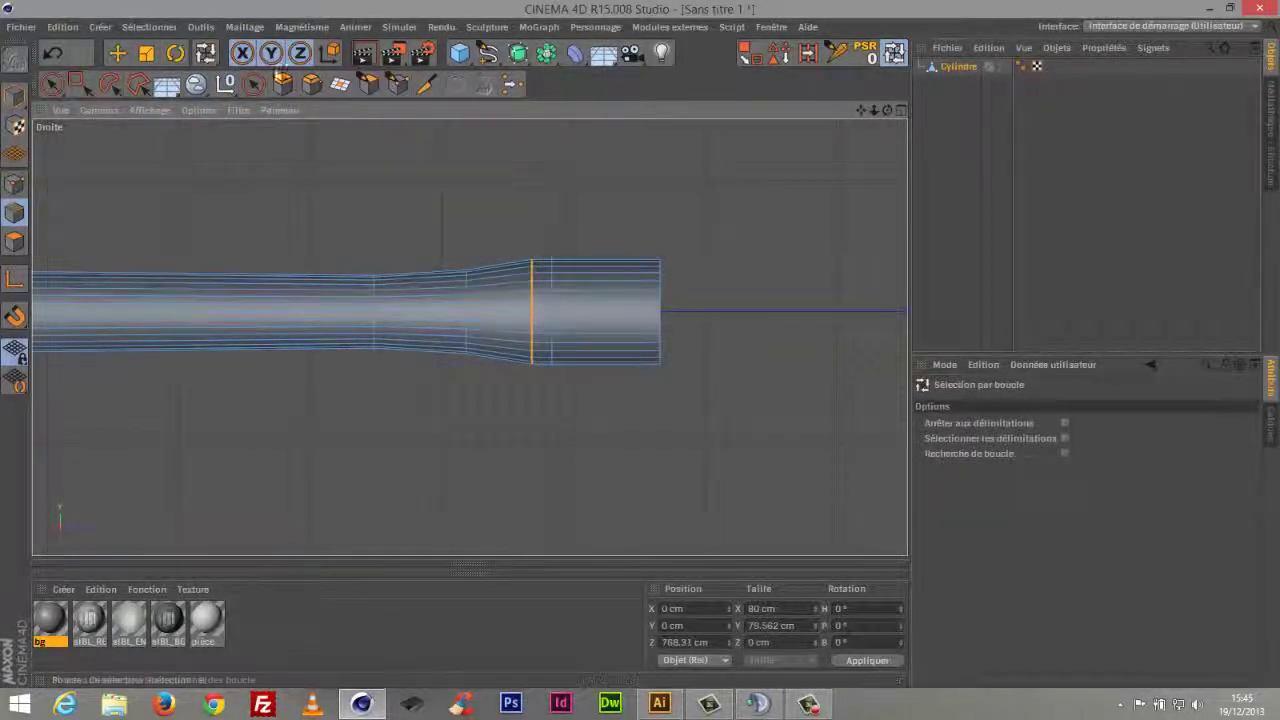
left_click(153, 61)
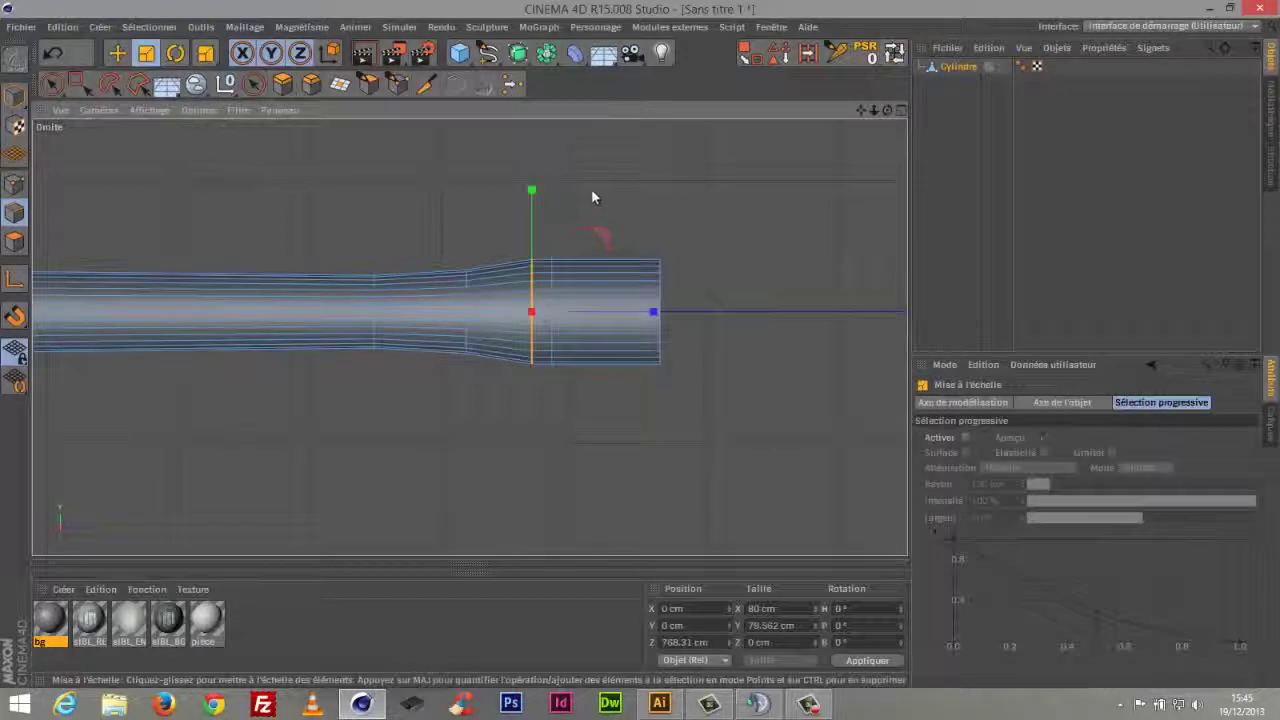
left_click_drag(591, 188, 623, 170)
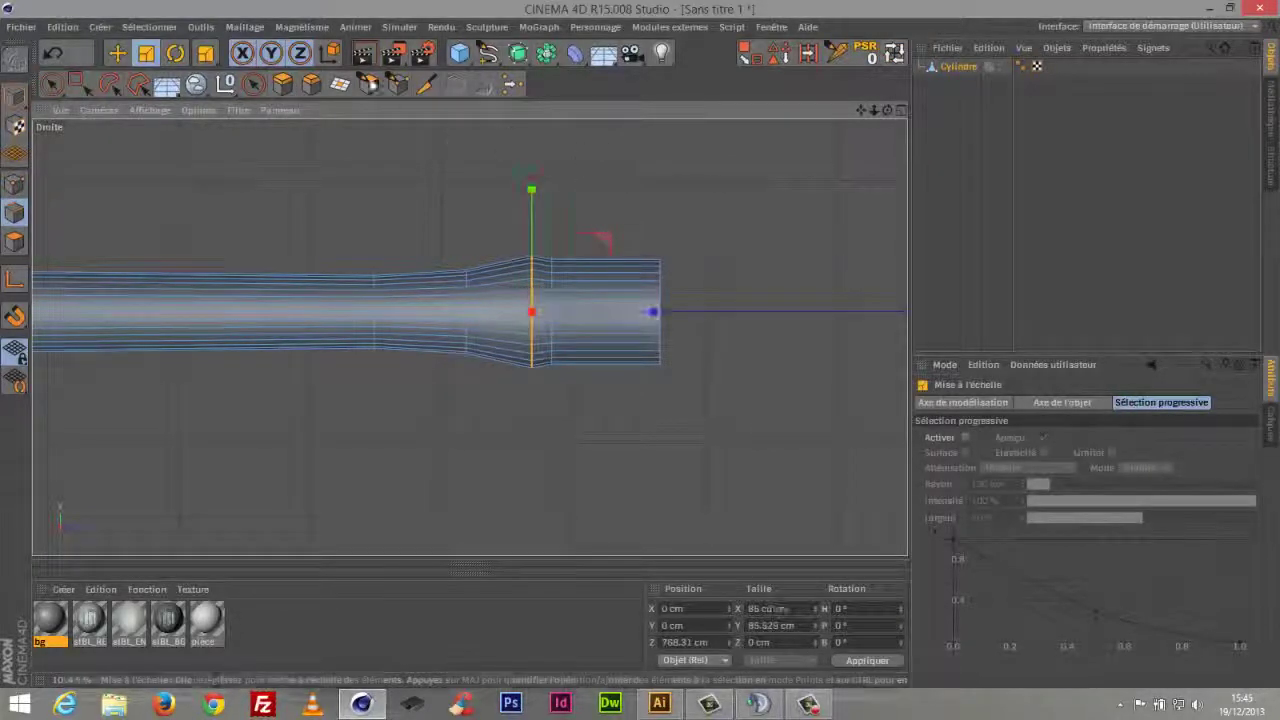
left_click(256, 86)
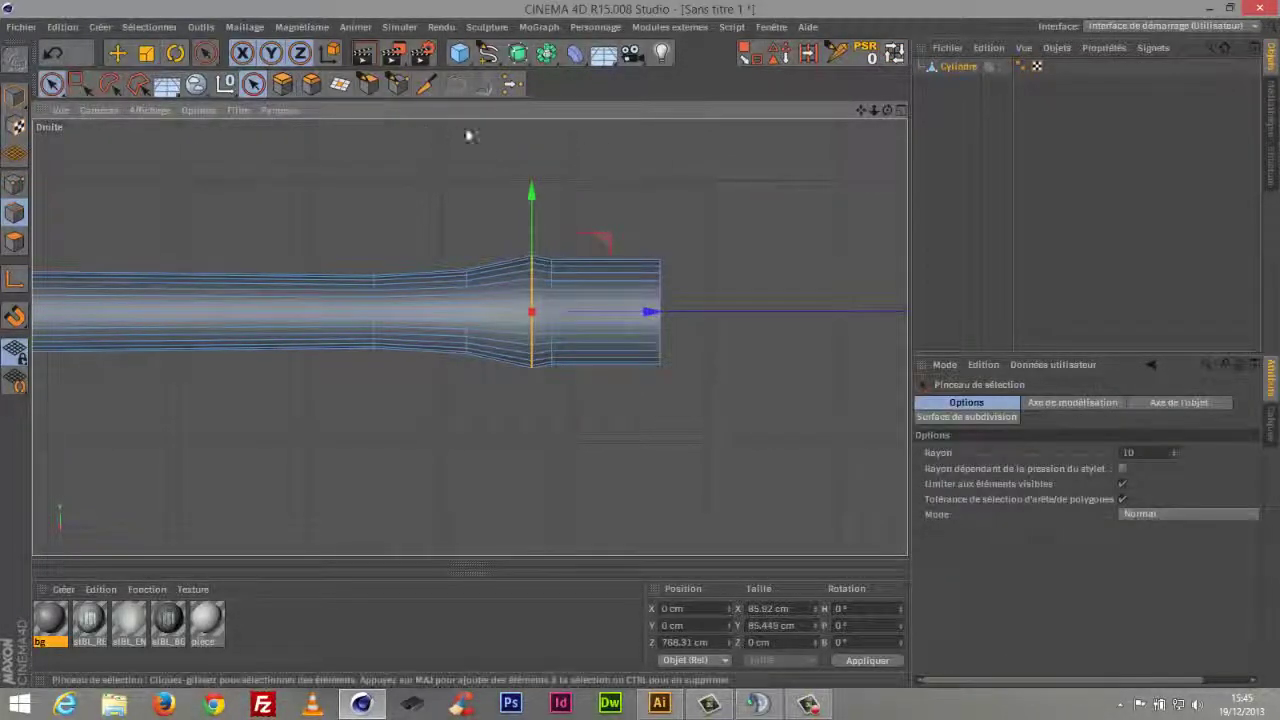
left_click(730, 178)
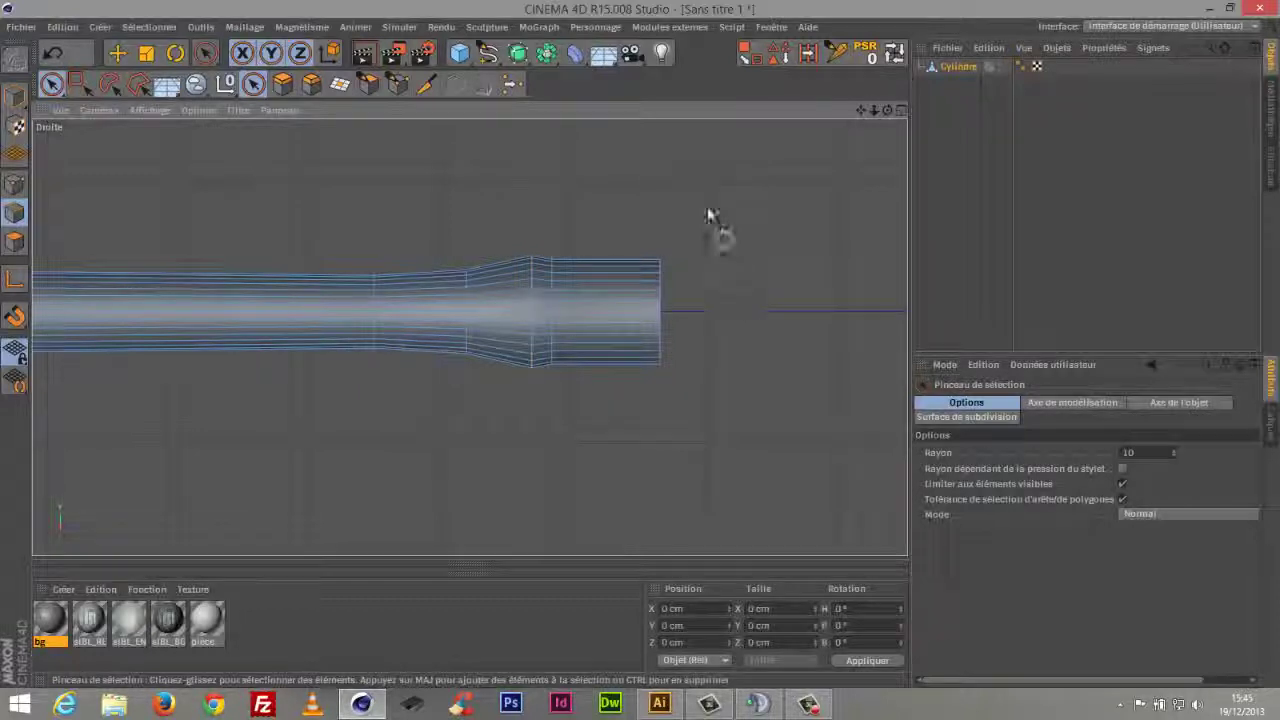
Loop-select the edge ring just outside the enlarged ring and bevel it with an offset of about 2.33 cm
left_click_drag(874, 110, 935, 135)
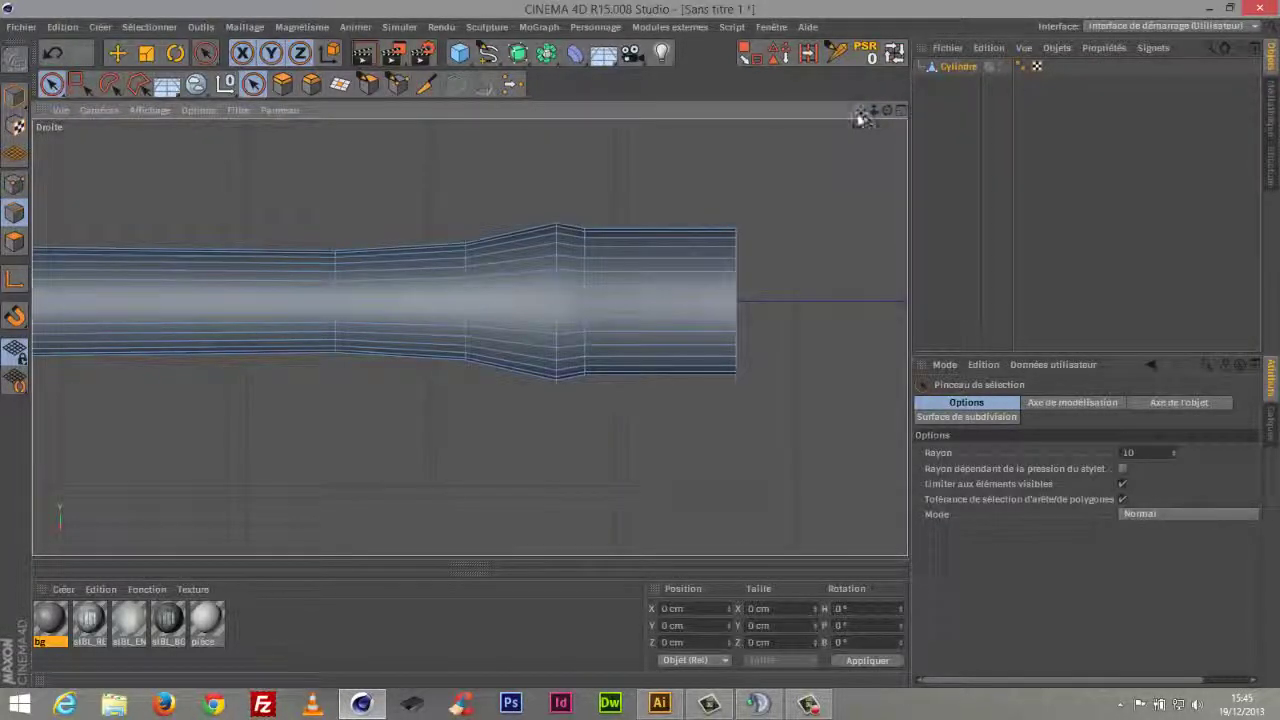
left_click_drag(857, 114, 840, 122)
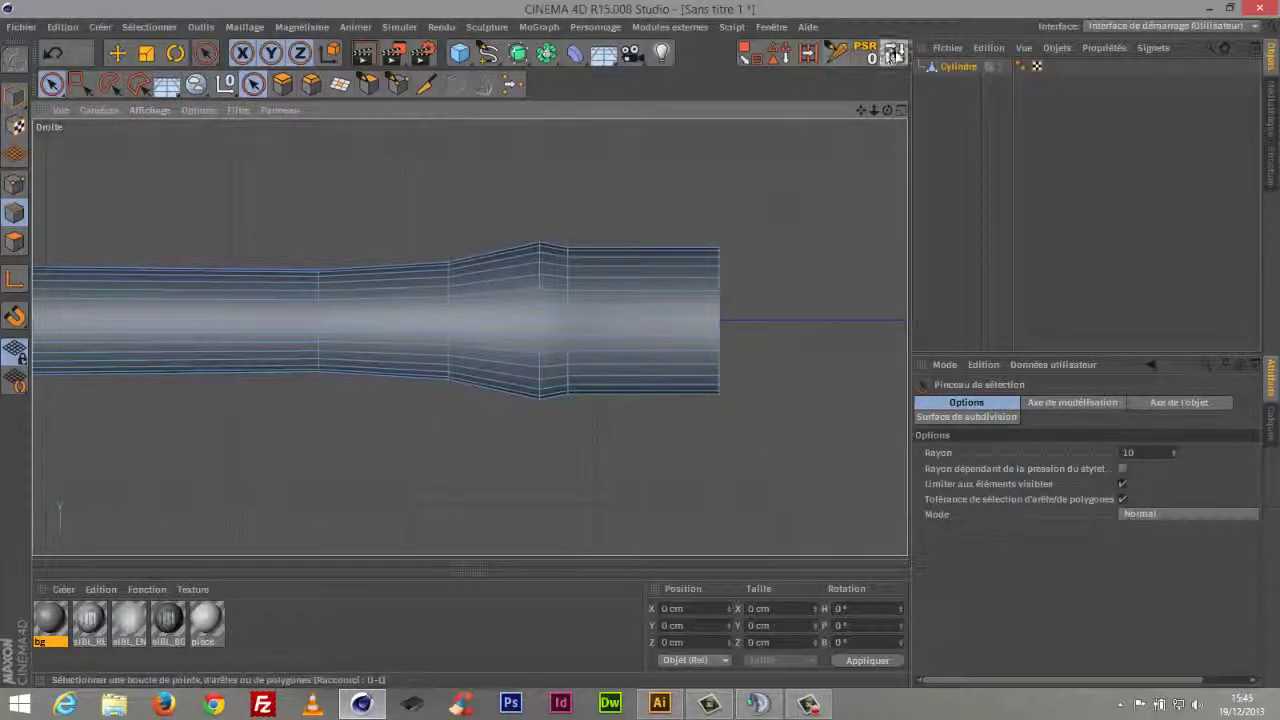
key("u")
key("l")
left_click(567, 325)
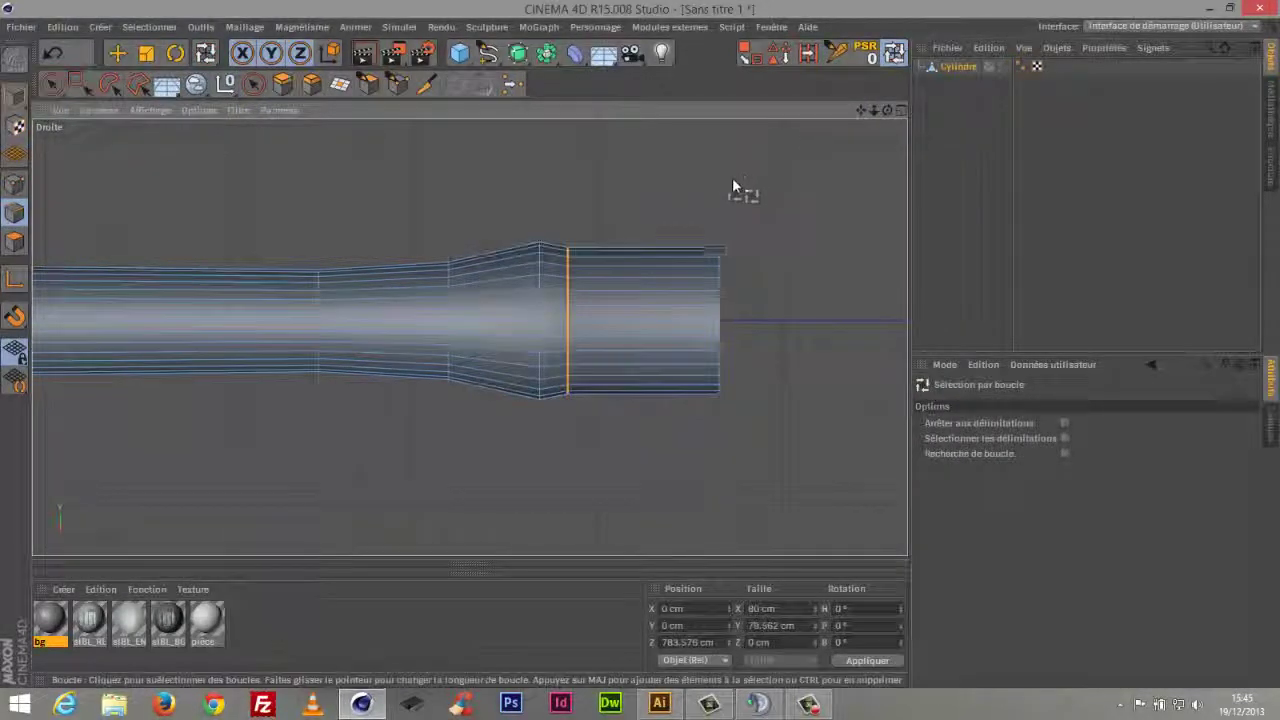
right_click(684, 161)
left_click(720, 490)
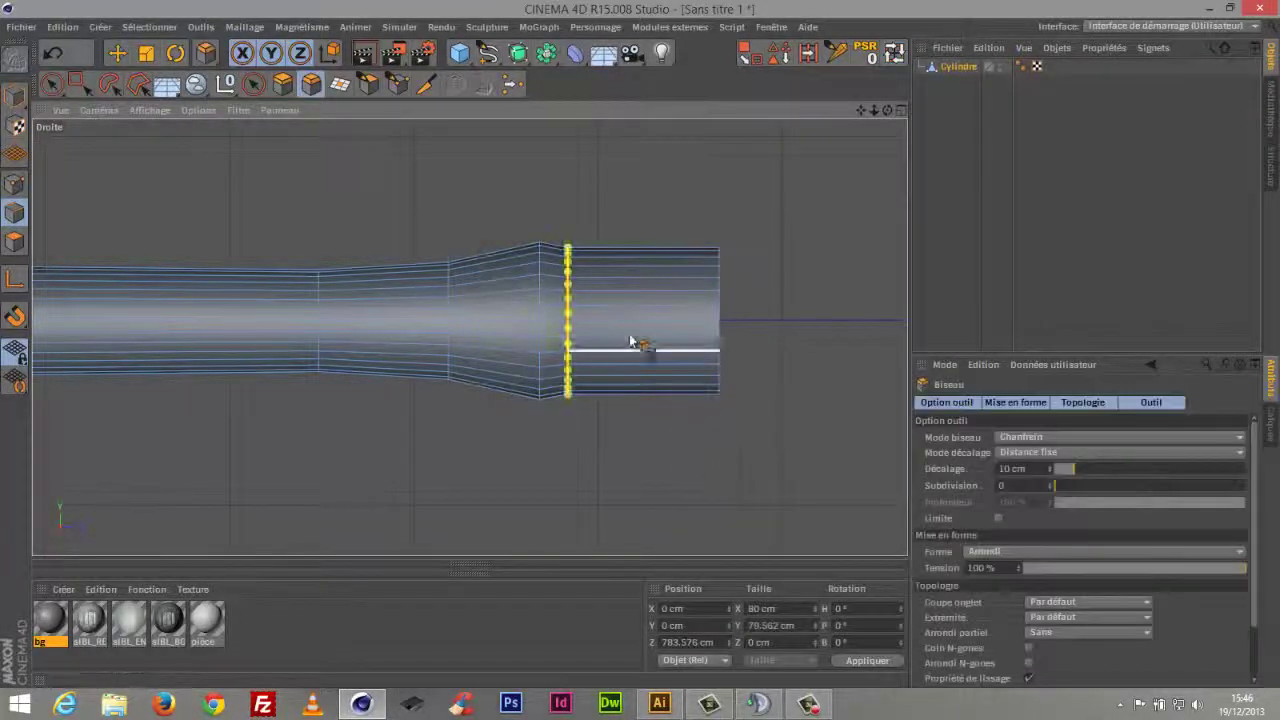
left_click_drag(567, 320, 585, 341)
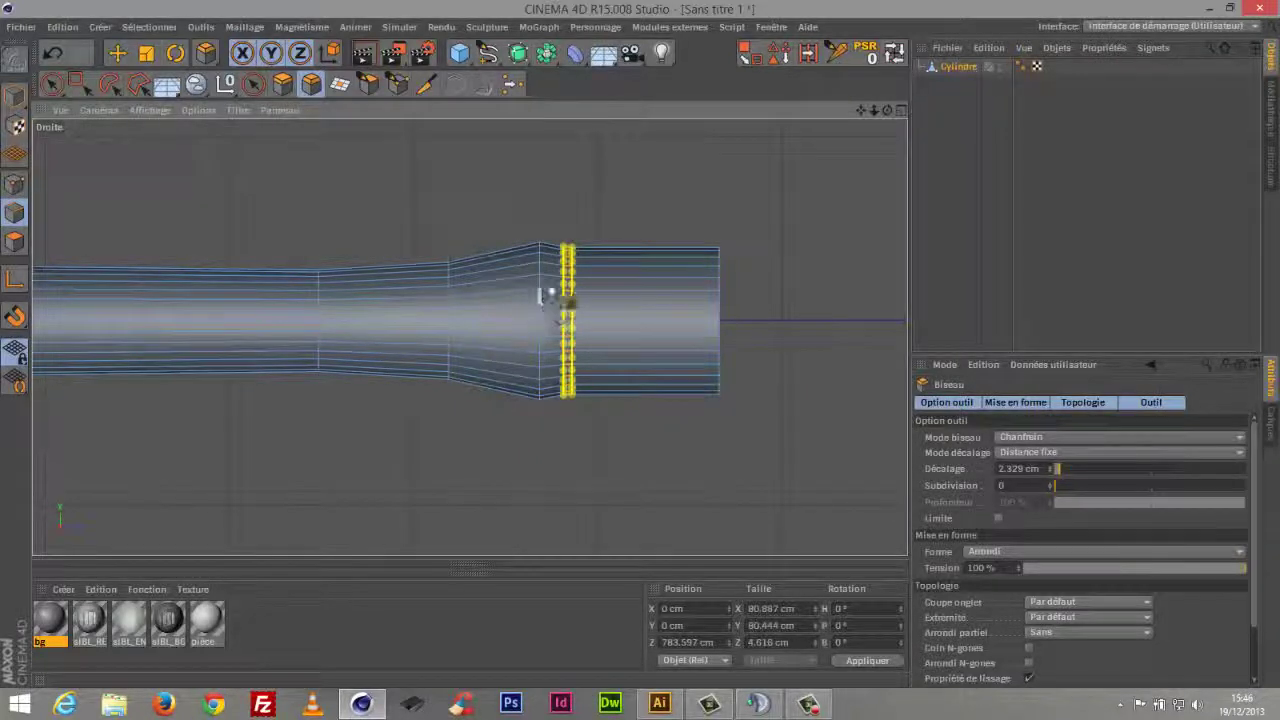
Loop-select the enlarged edge ring at the widest point of the flare and bevel it with an offset of about 2.46 cm
left_click(895, 54)
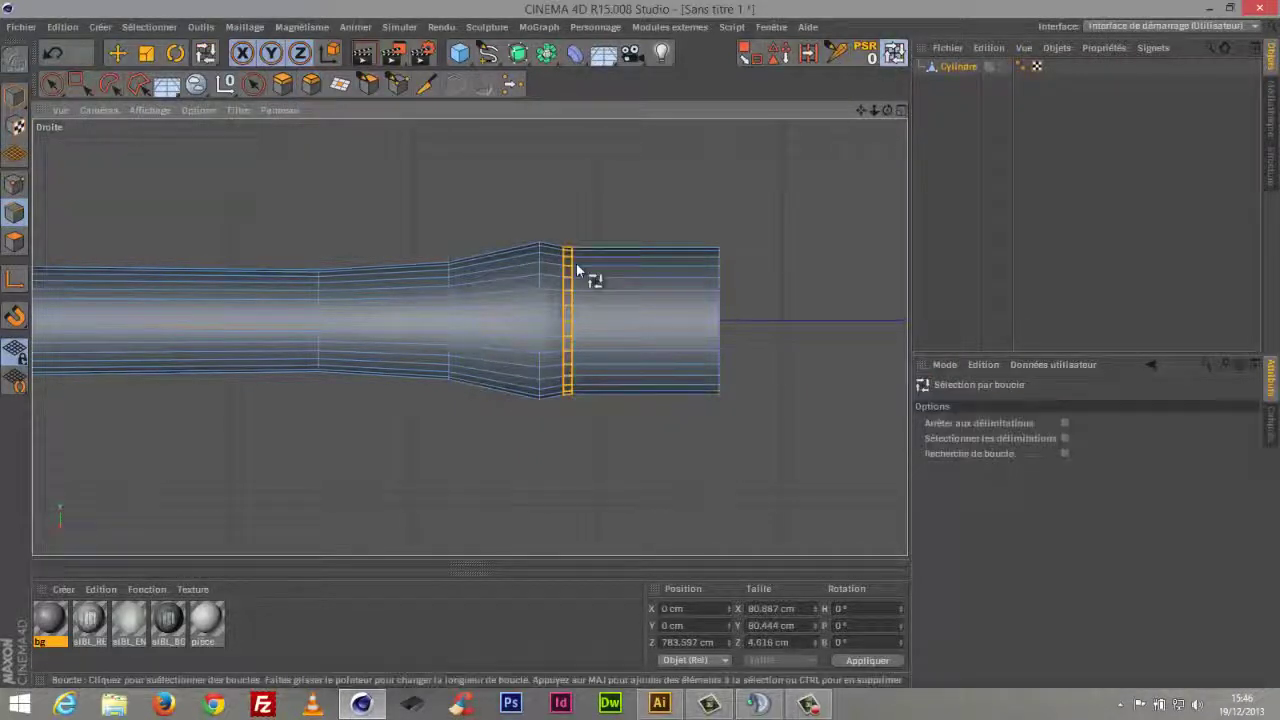
left_click(540, 305)
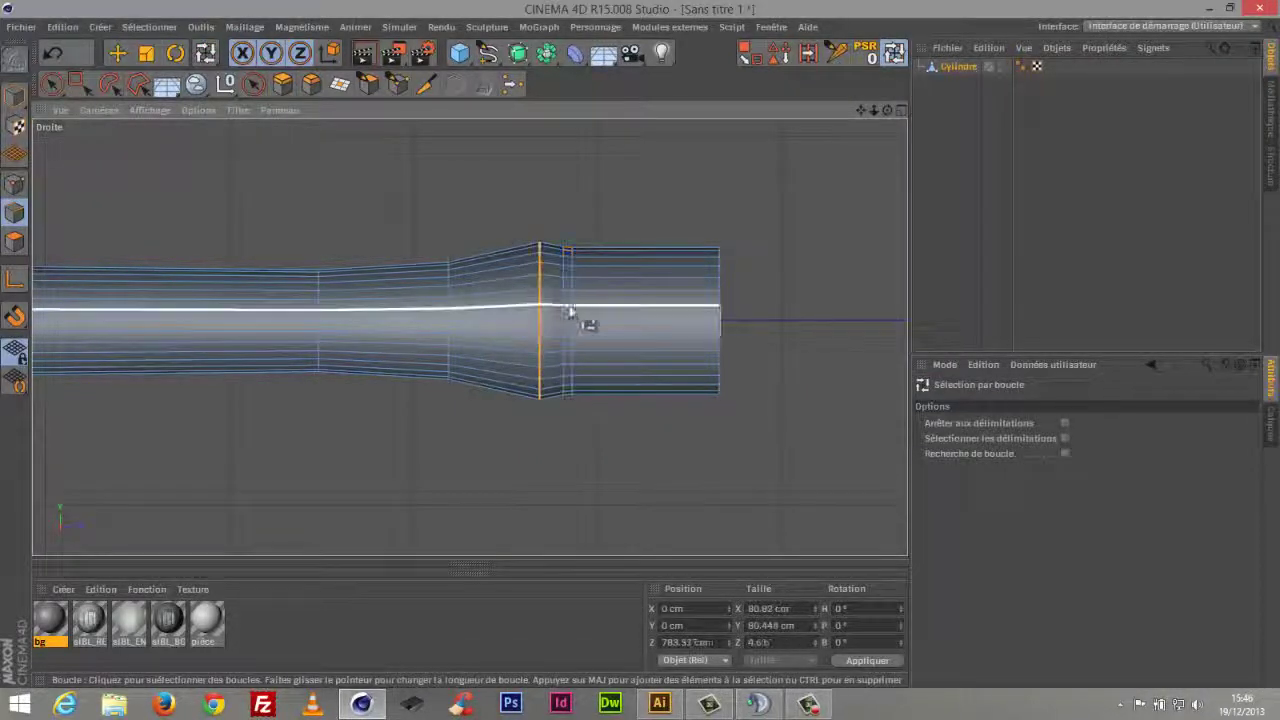
left_click(311, 85)
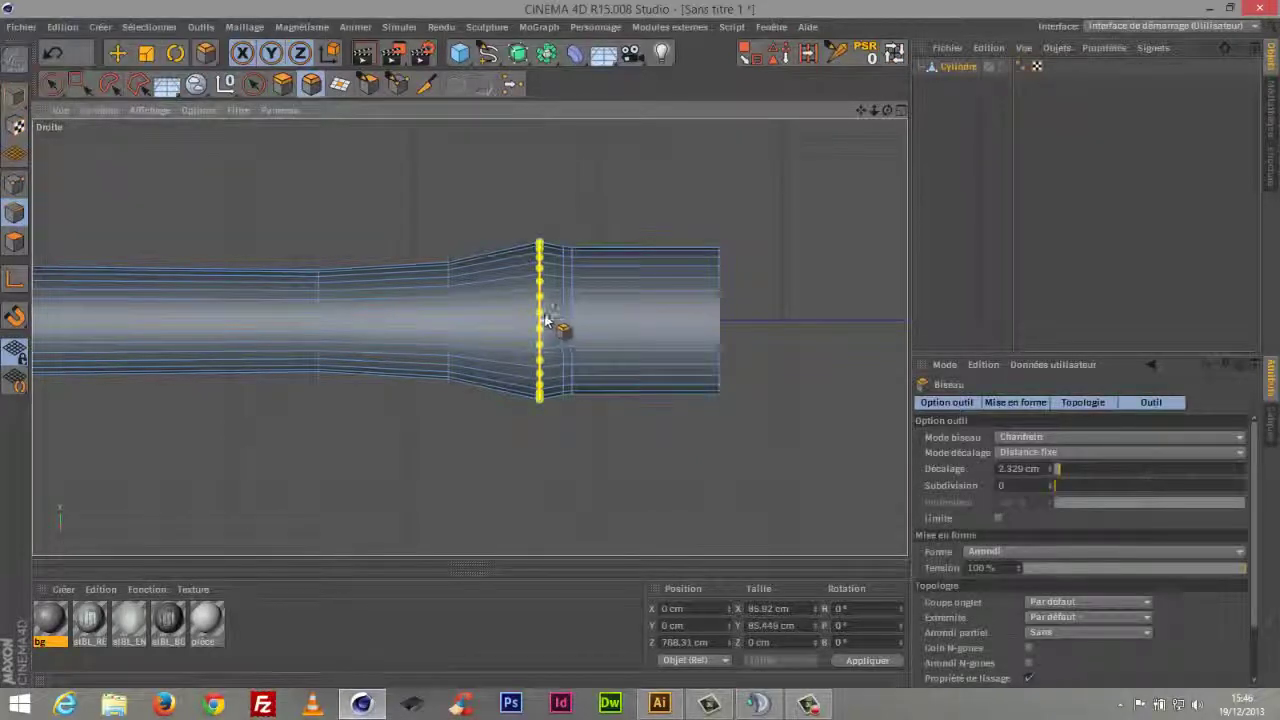
left_click_drag(540, 318, 543, 303)
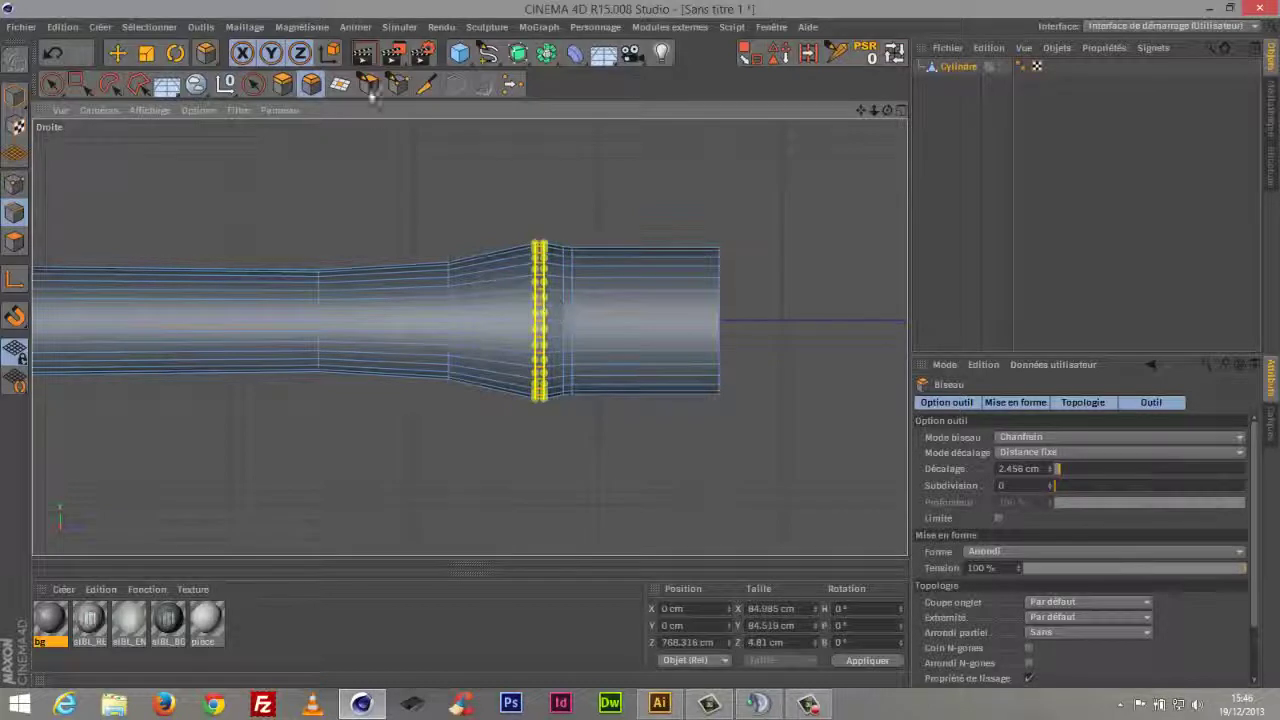
Loop-select the edge ring at the inner base of the flare and bevel it with an offset of about 4.06 cm
key("u")
key("l")
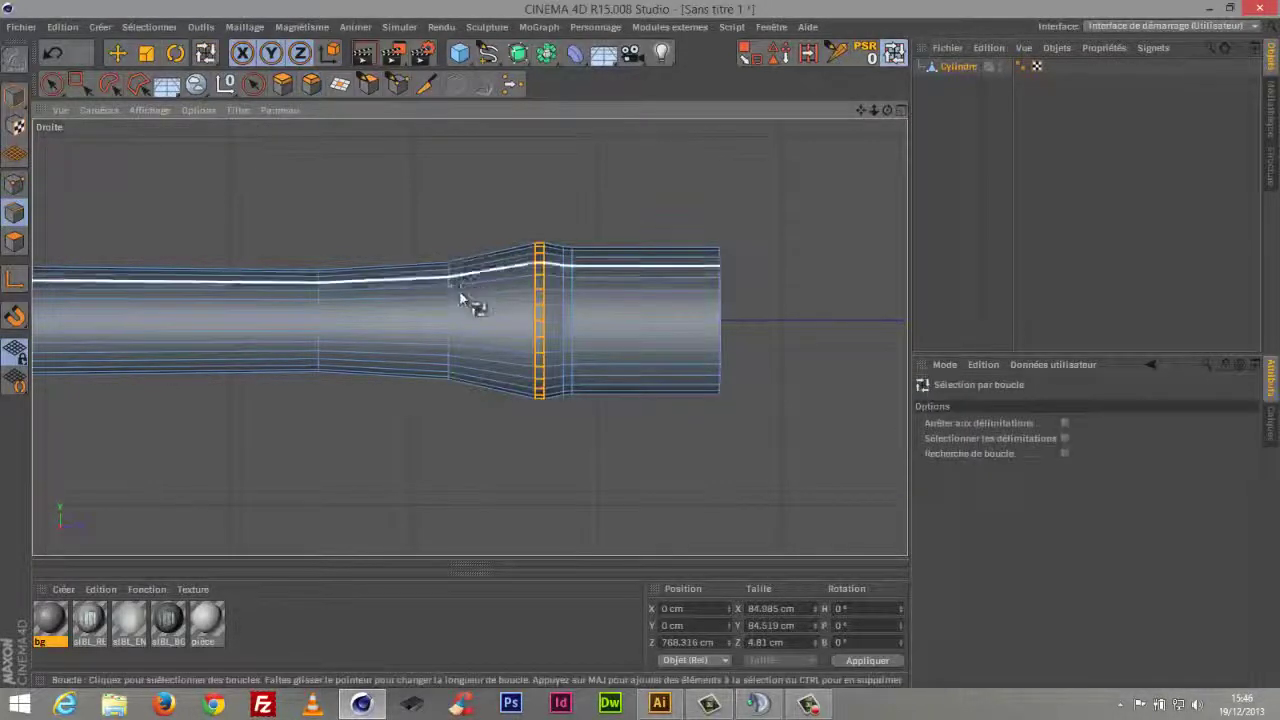
left_click(449, 306)
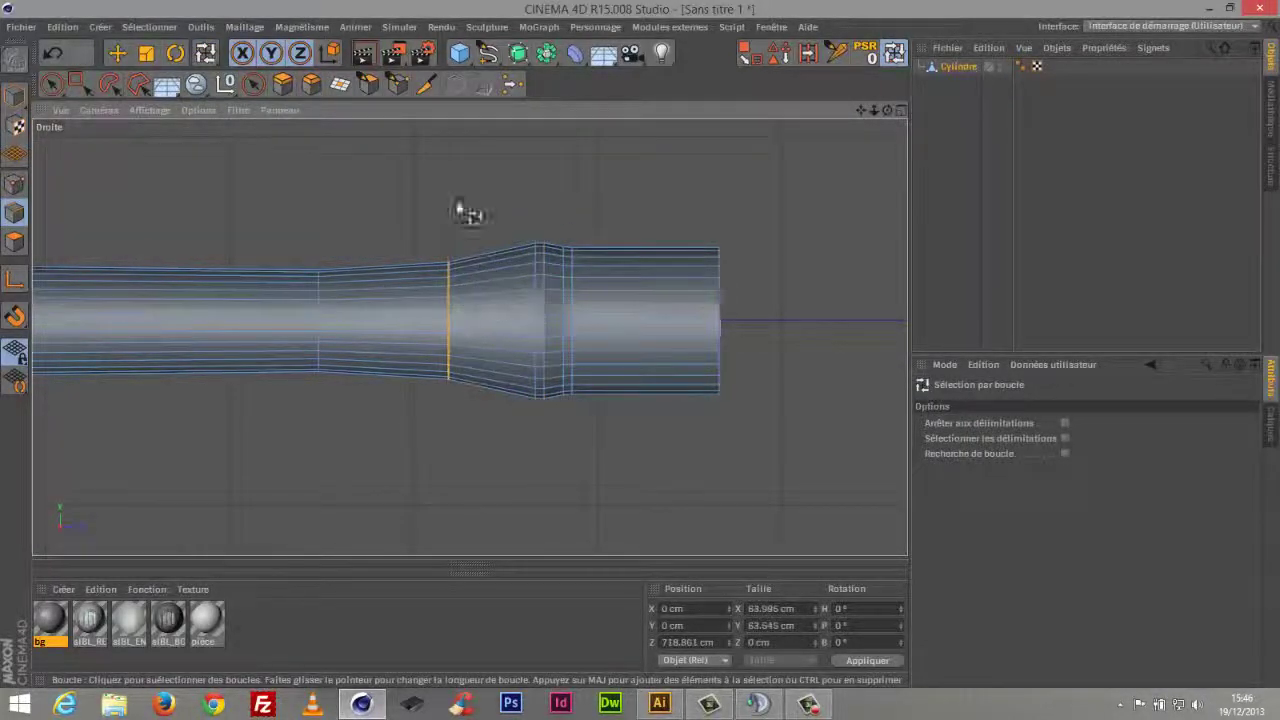
left_click(311, 83)
left_click_drag(451, 322, 410, 243)
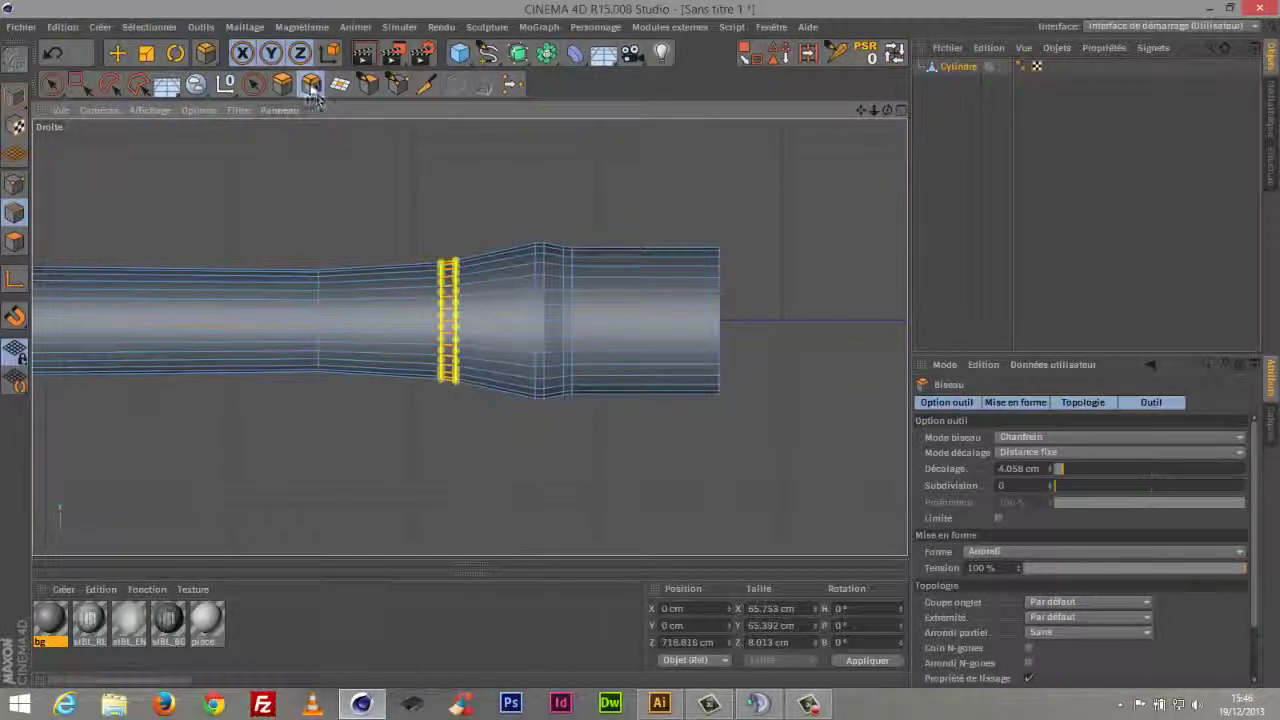
key("e")
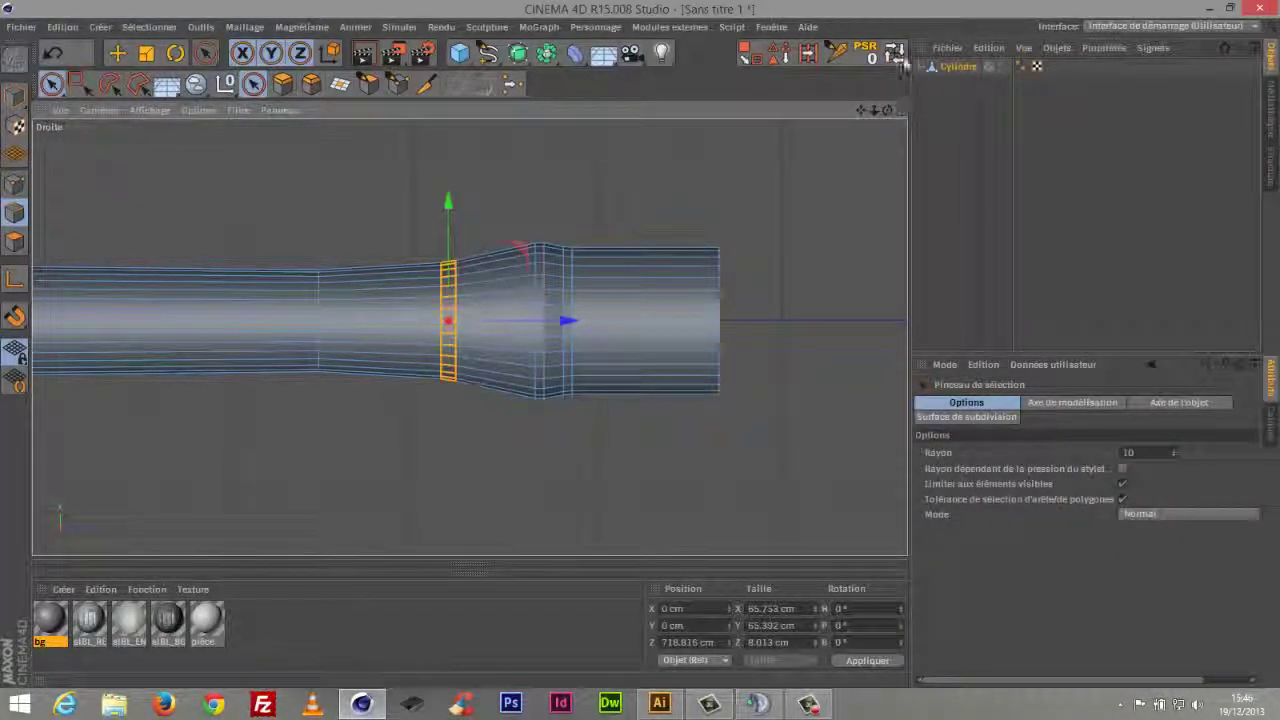
Loop-select the edge ring at the narrowest part of the neck, bevel it with an offset of about 22.7 cm, and deselect it
key("u")
key("l")
left_click(330, 335)
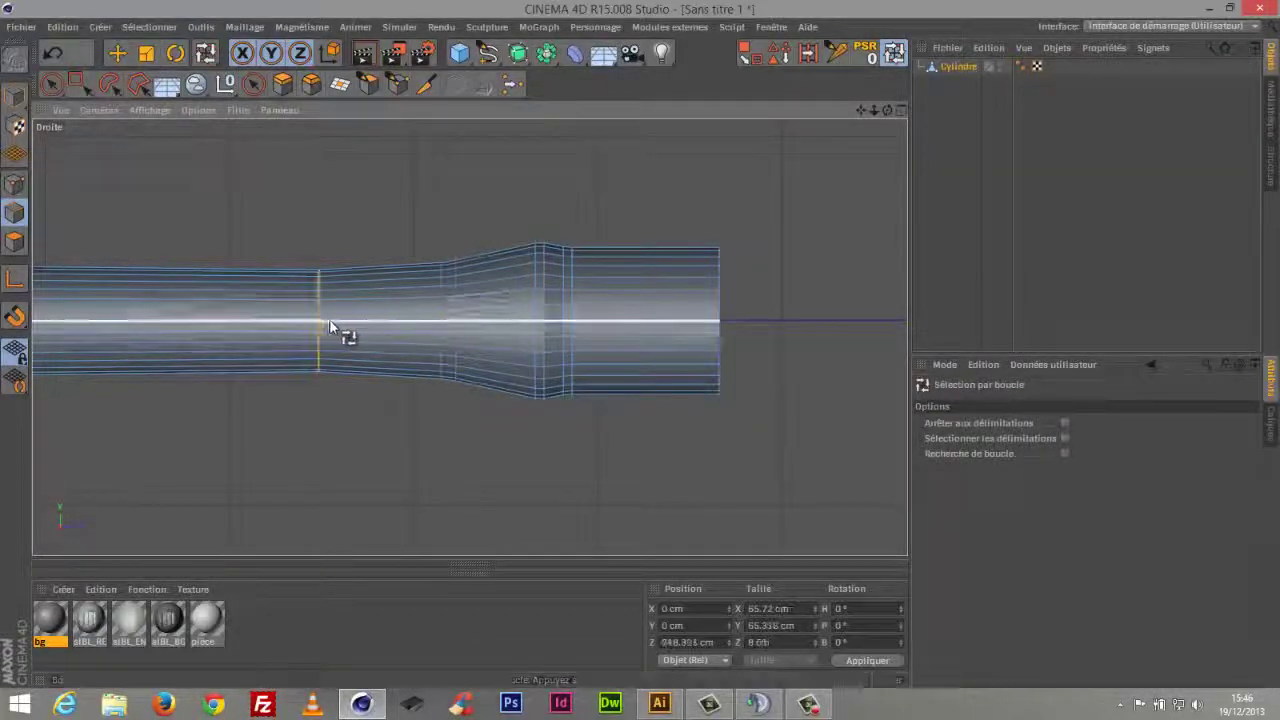
left_click(311, 84)
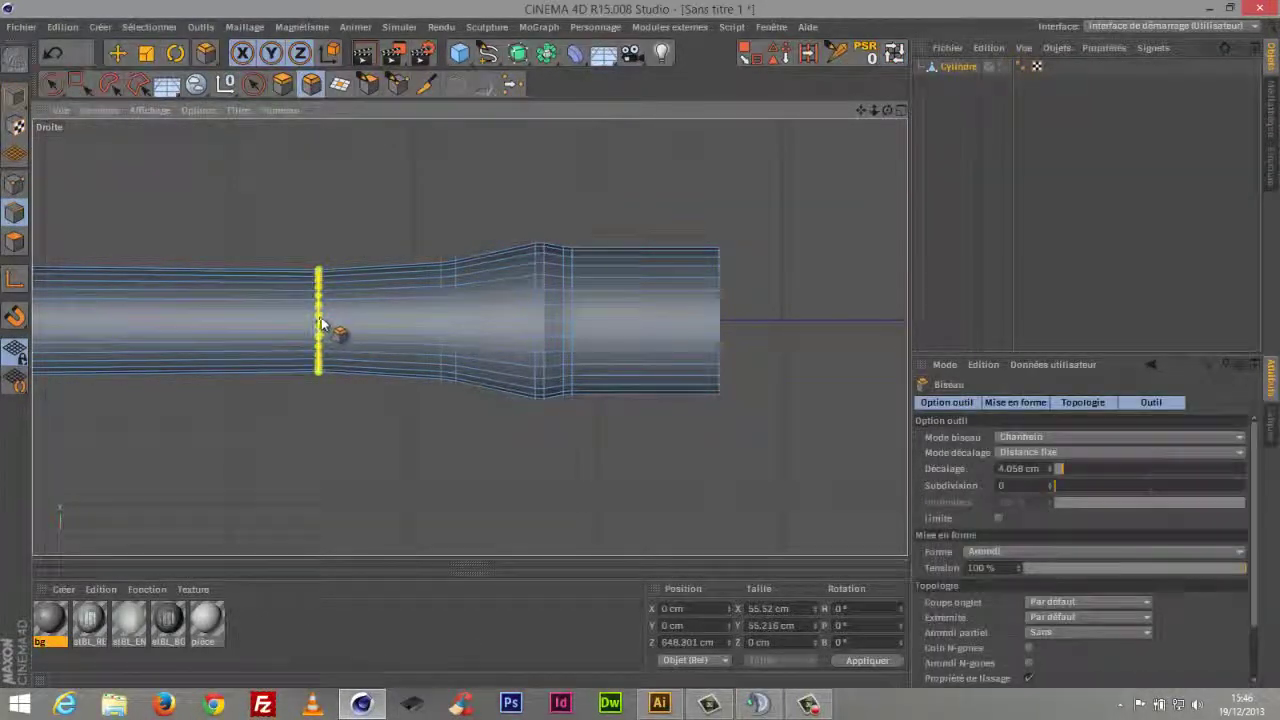
left_click_drag(320, 323, 372, 326)
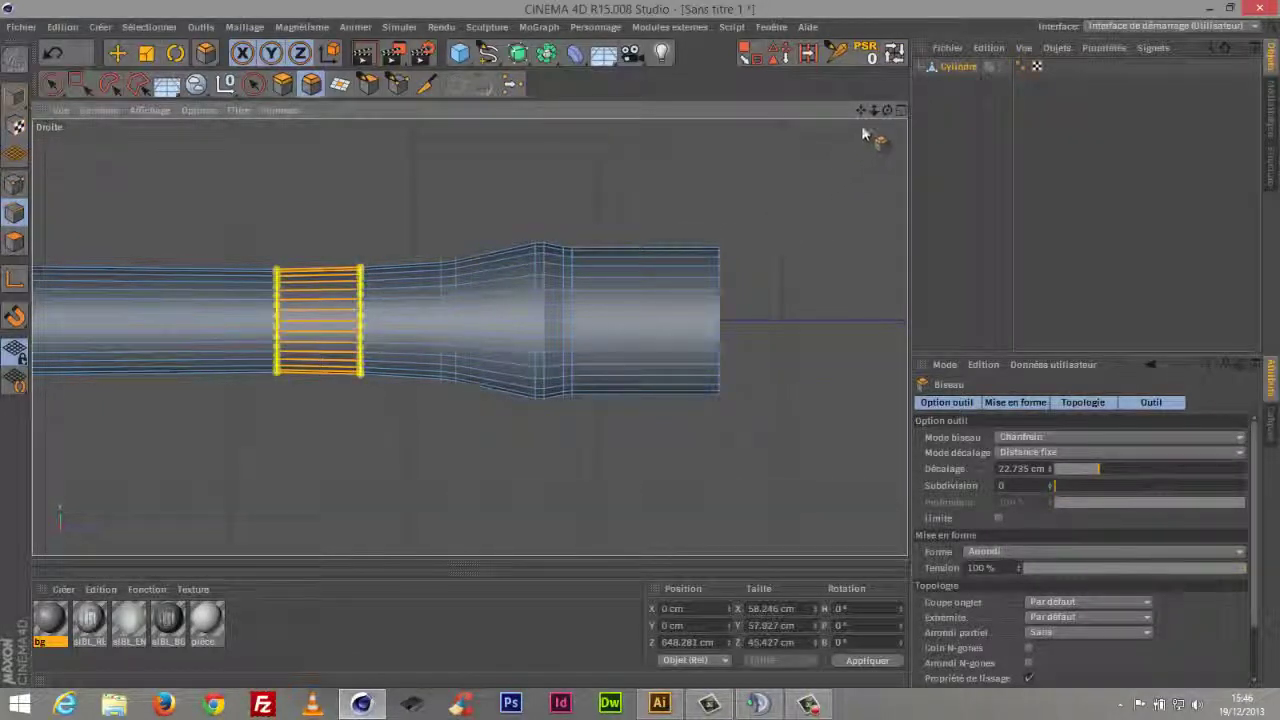
key("space")
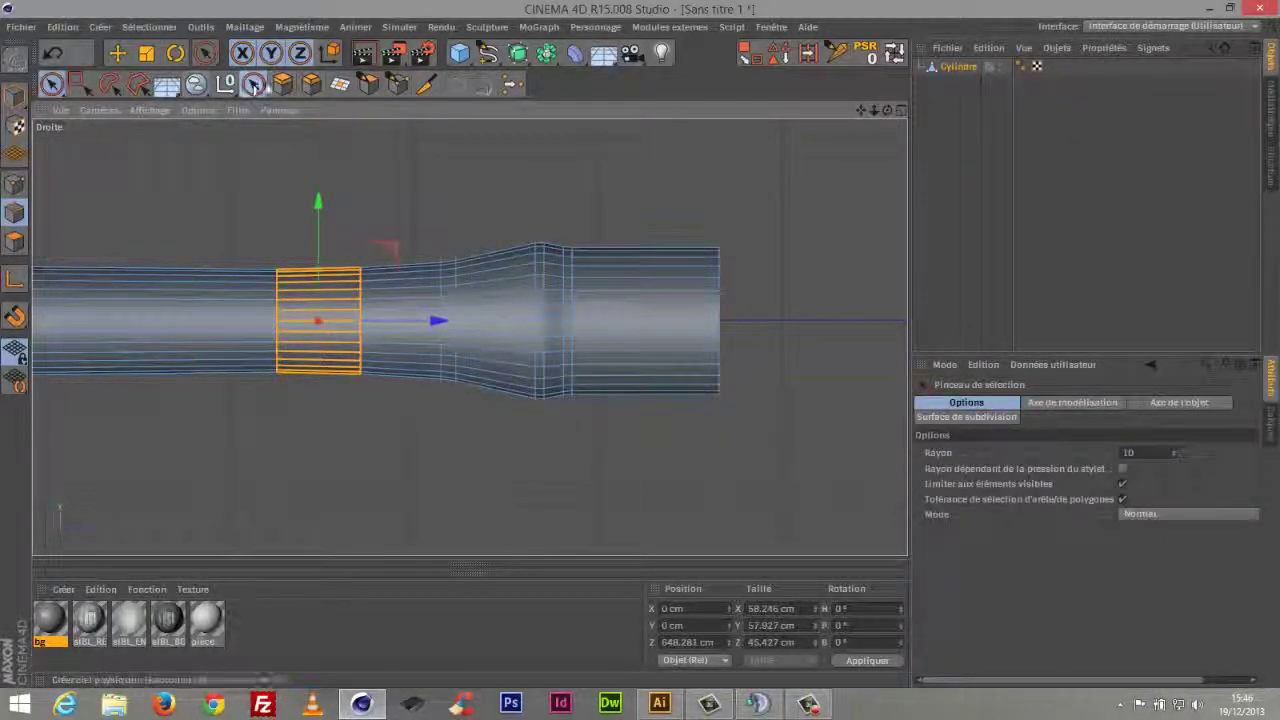
left_click(420, 160)
Loop-select the edge ring where the thick negative Z section ends and bevel it with an offset of about 1.85 cm
left_click_drag(876, 118, 439, 342)
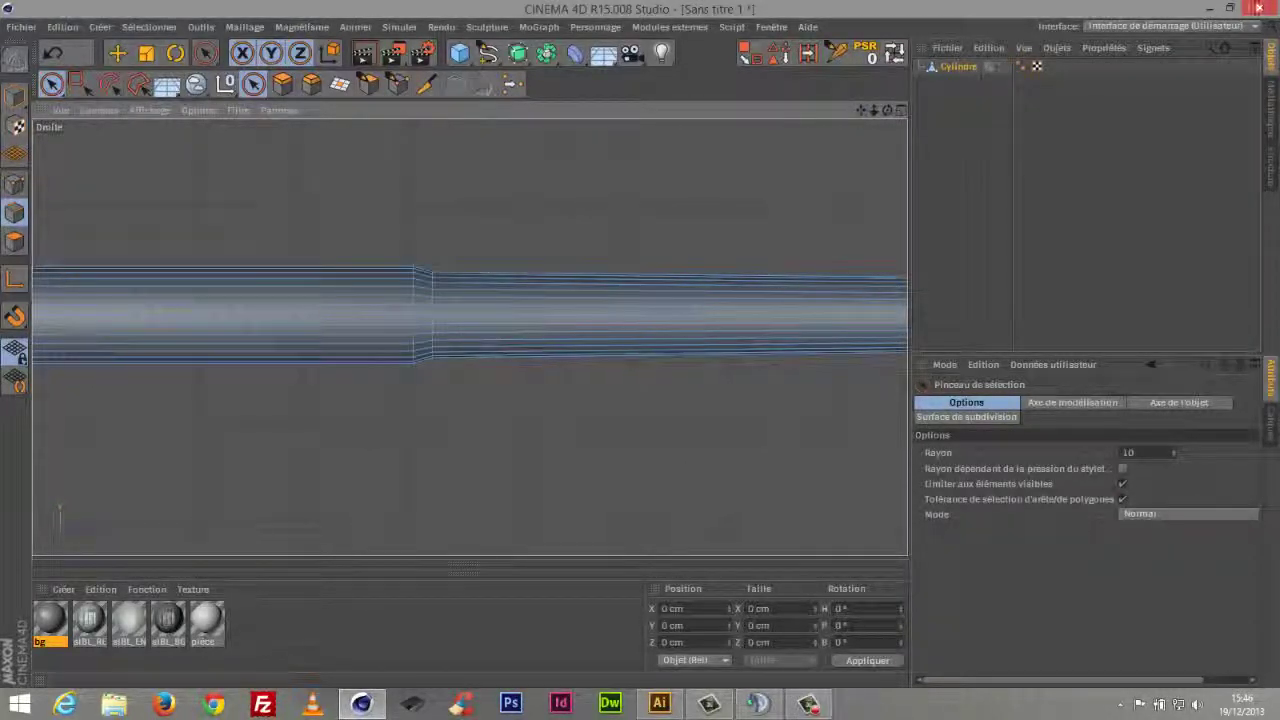
left_click_drag(873, 110, 960, 114)
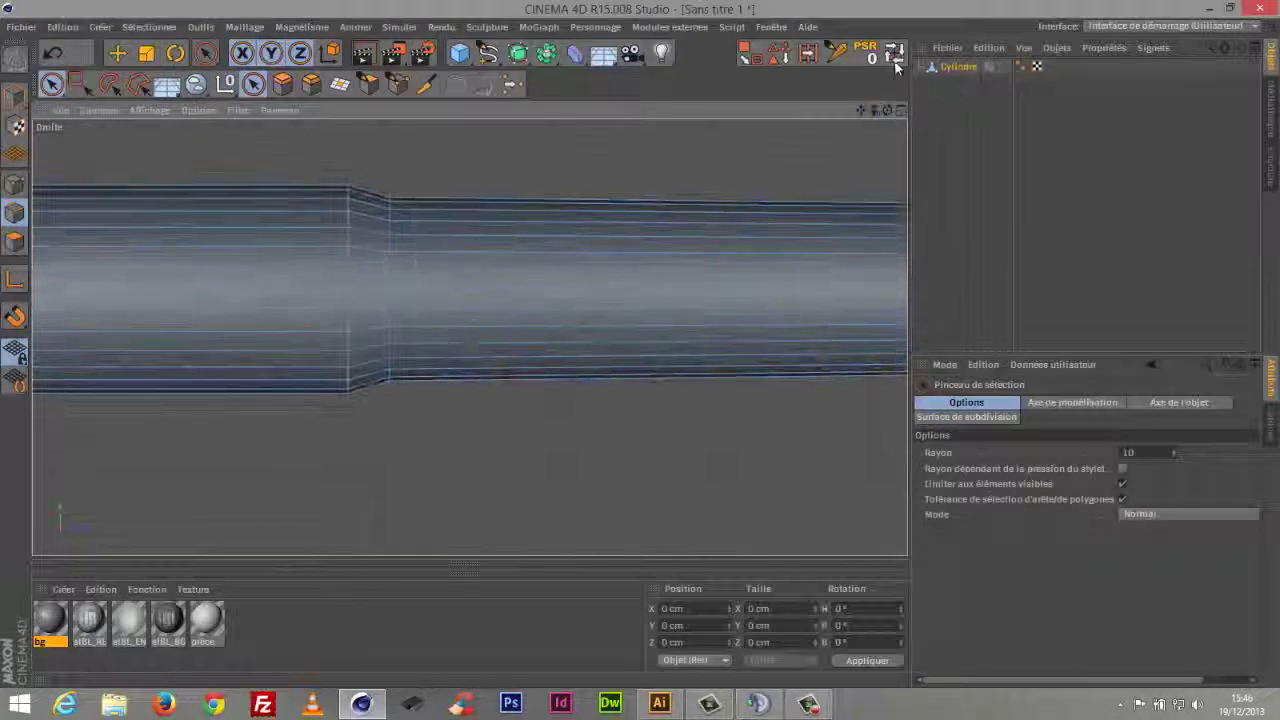
left_click(893, 52)
left_click(346, 262)
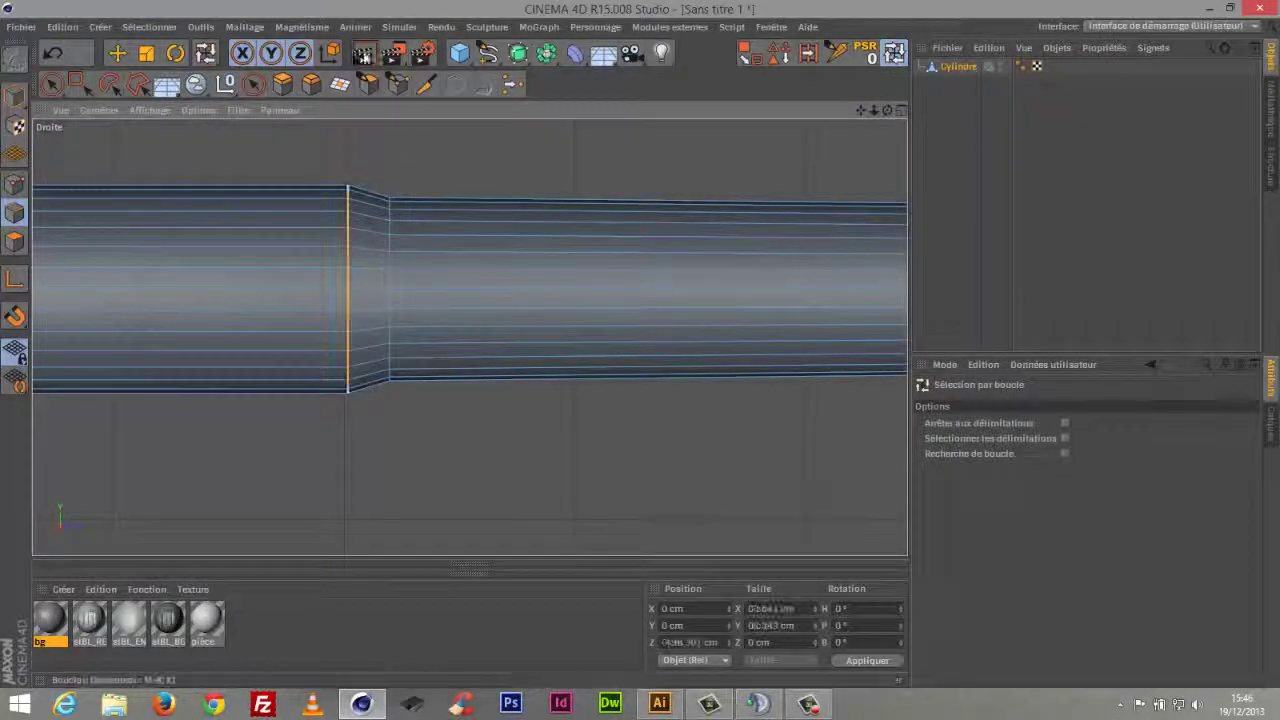
left_click(311, 85)
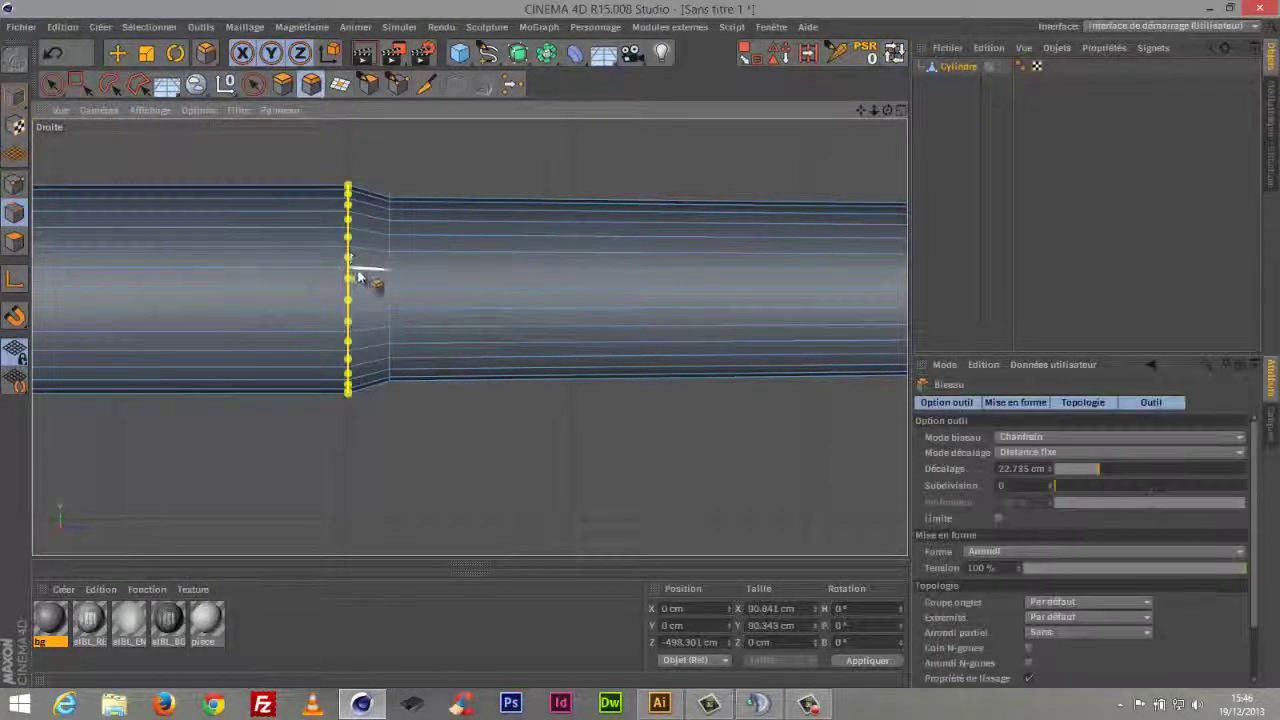
left_click_drag(348, 283, 366, 283)
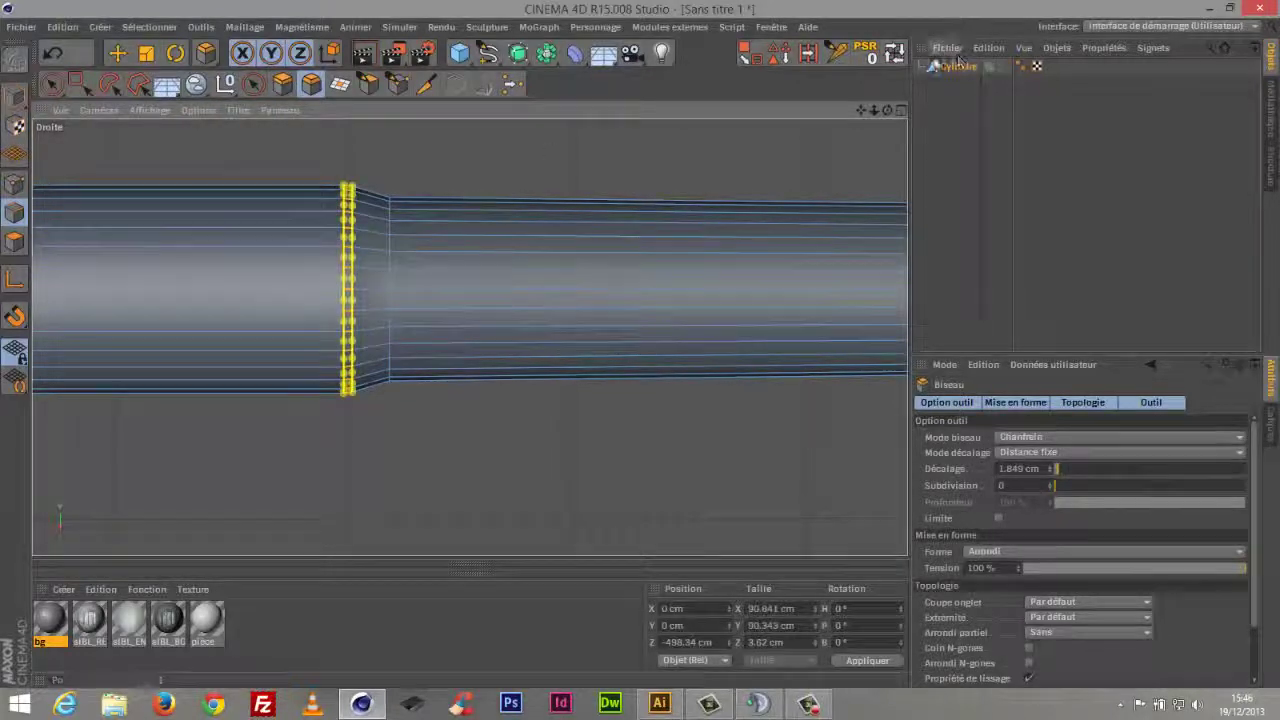
Loop-select the edge ring at the start of the thinner shaft beside the thick section and bevel it by about 1.92 cm
left_click(110, 84)
left_click(390, 270)
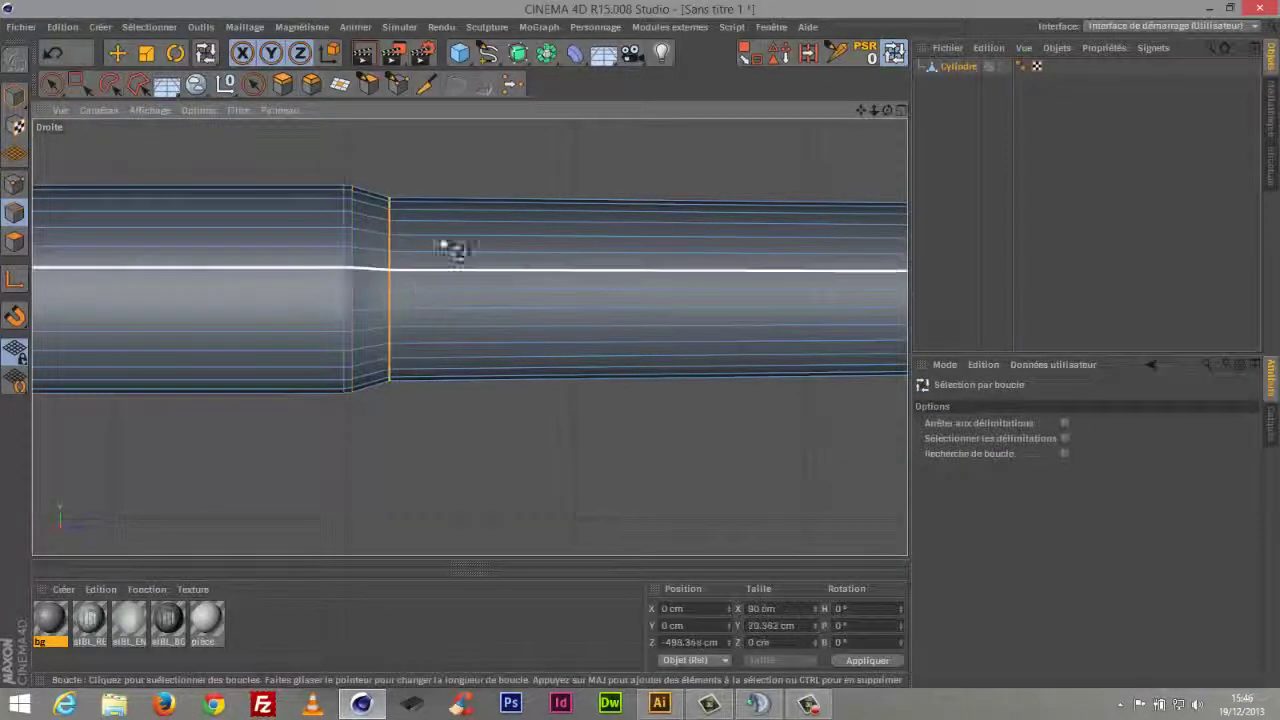
left_click(311, 85)
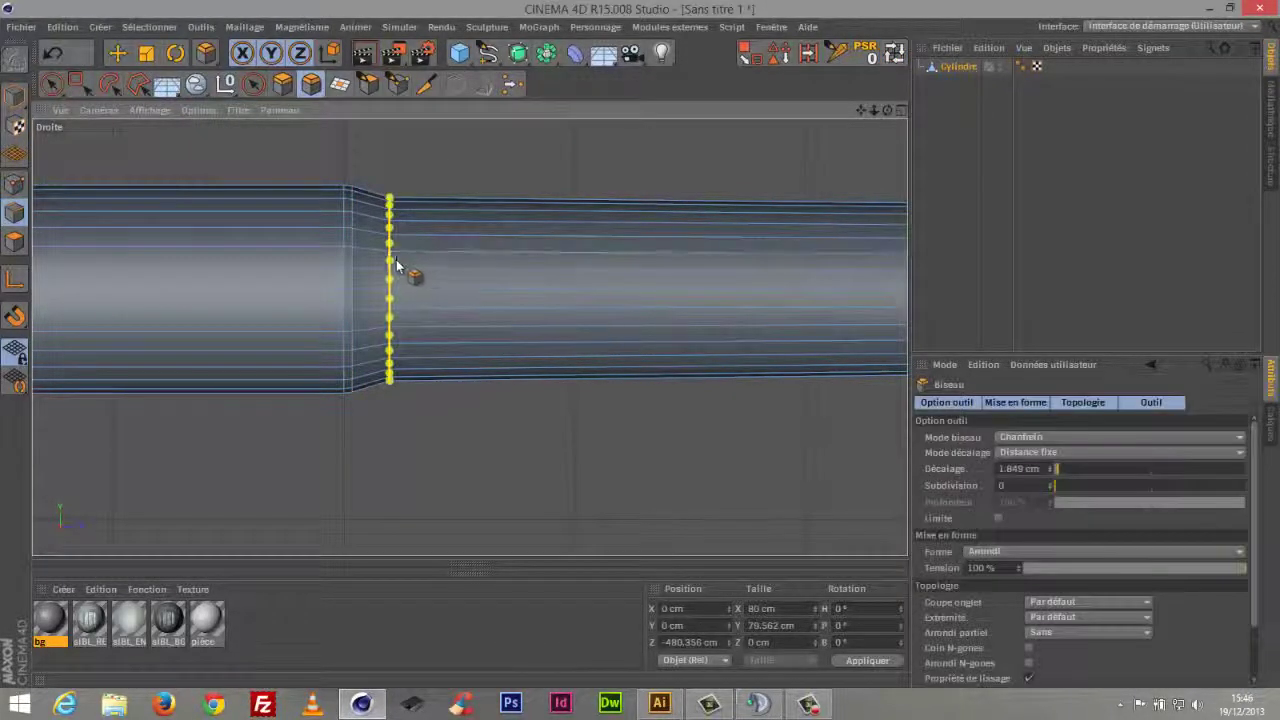
left_click_drag(390, 267, 395, 267)
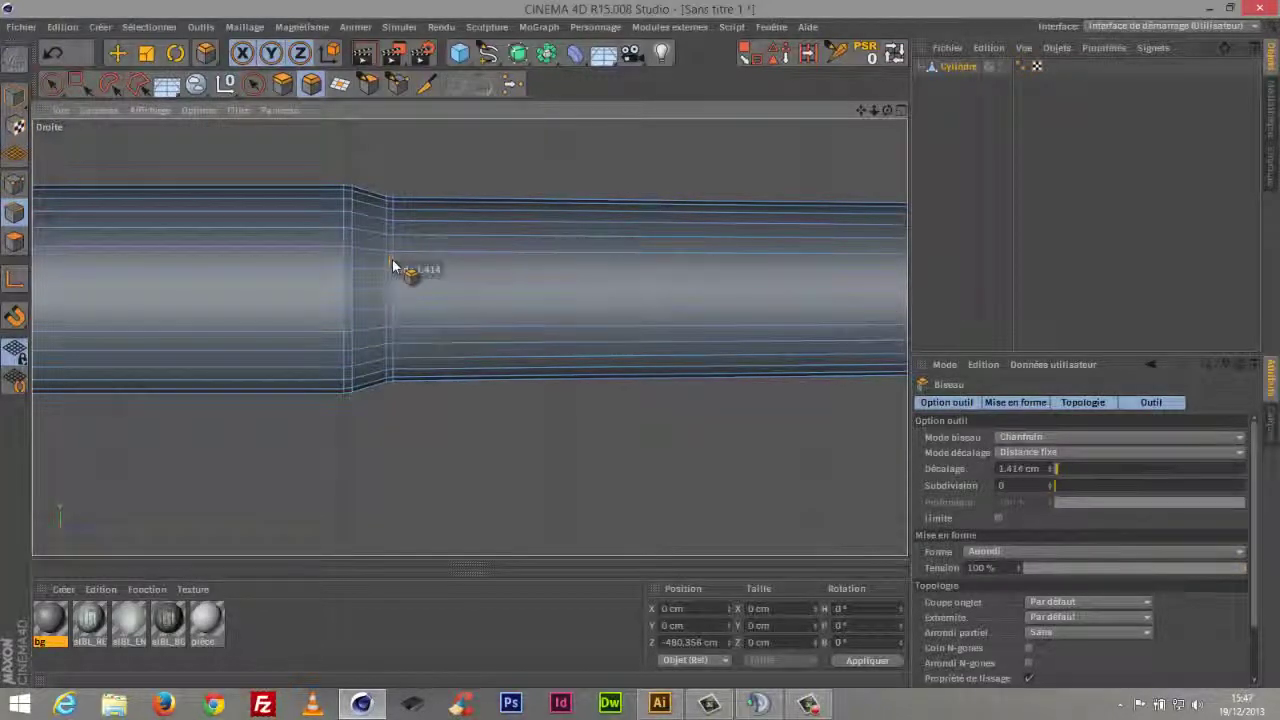
key("ctrl+z")
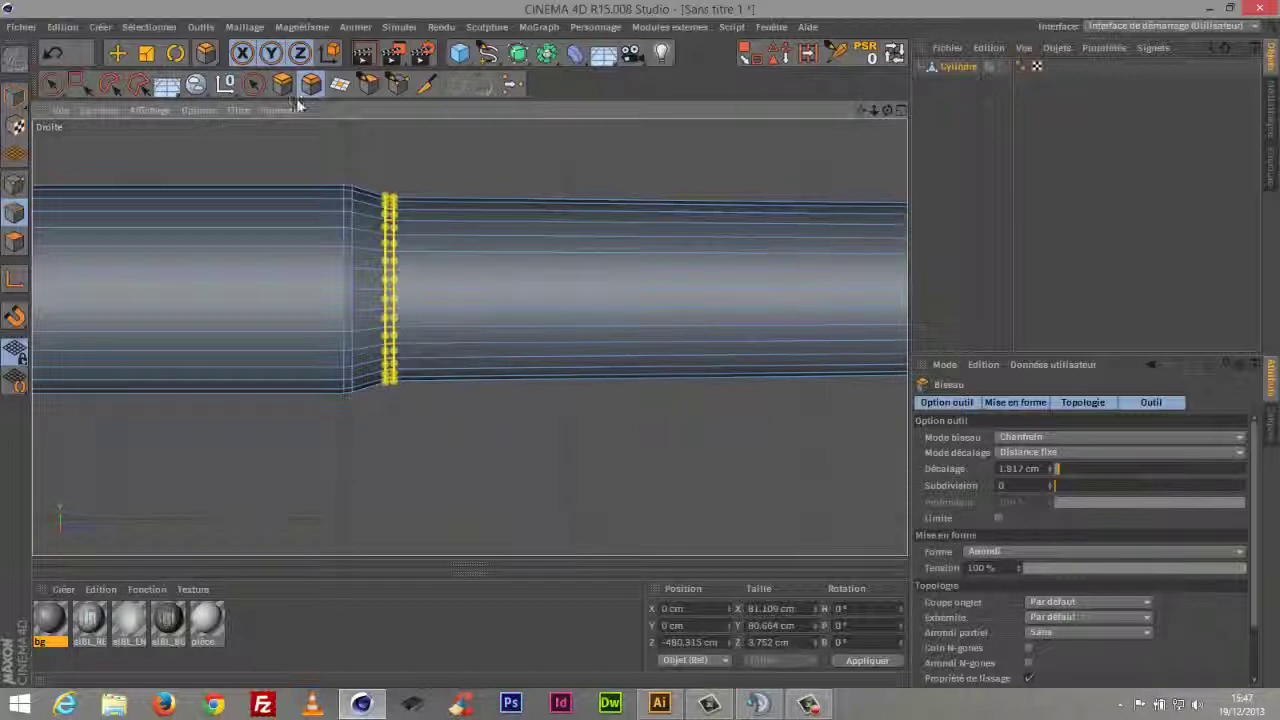
Deselect the bevelled edge ring and place the cylinder under a new Subdivision Surface object
left_click(254, 84)
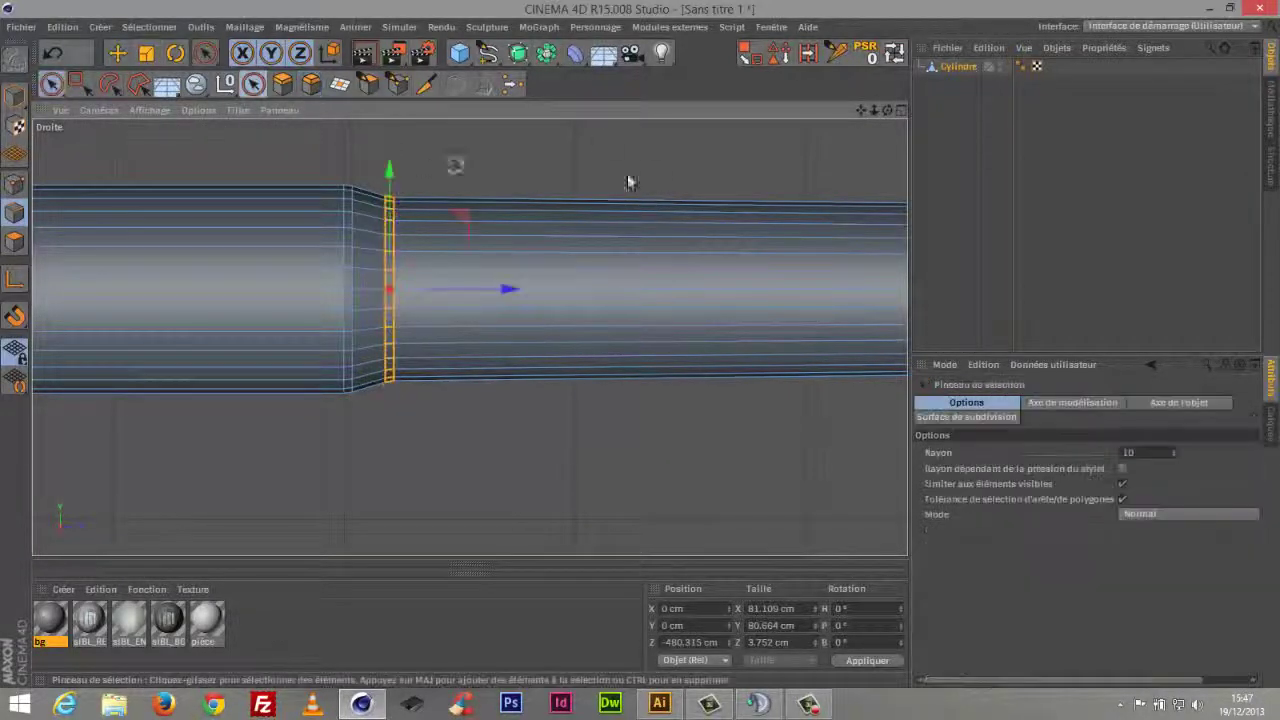
left_click(629, 180)
left_click(899, 109)
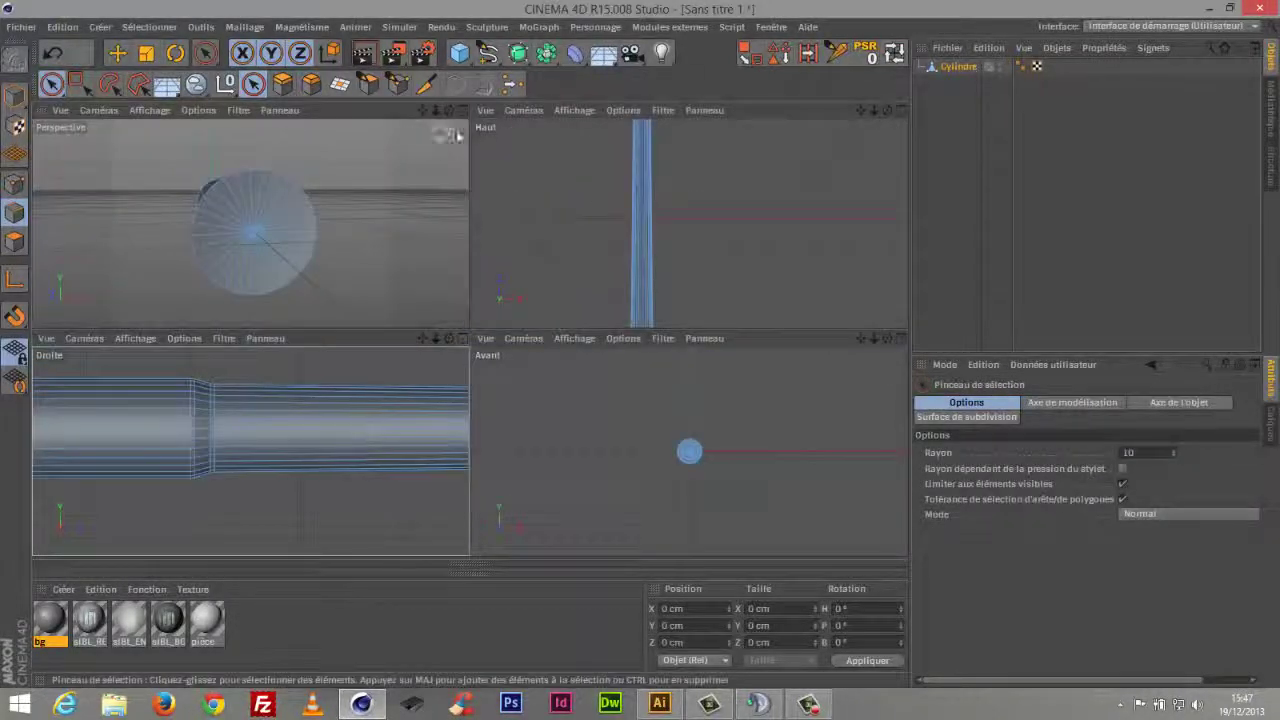
left_click(462, 110)
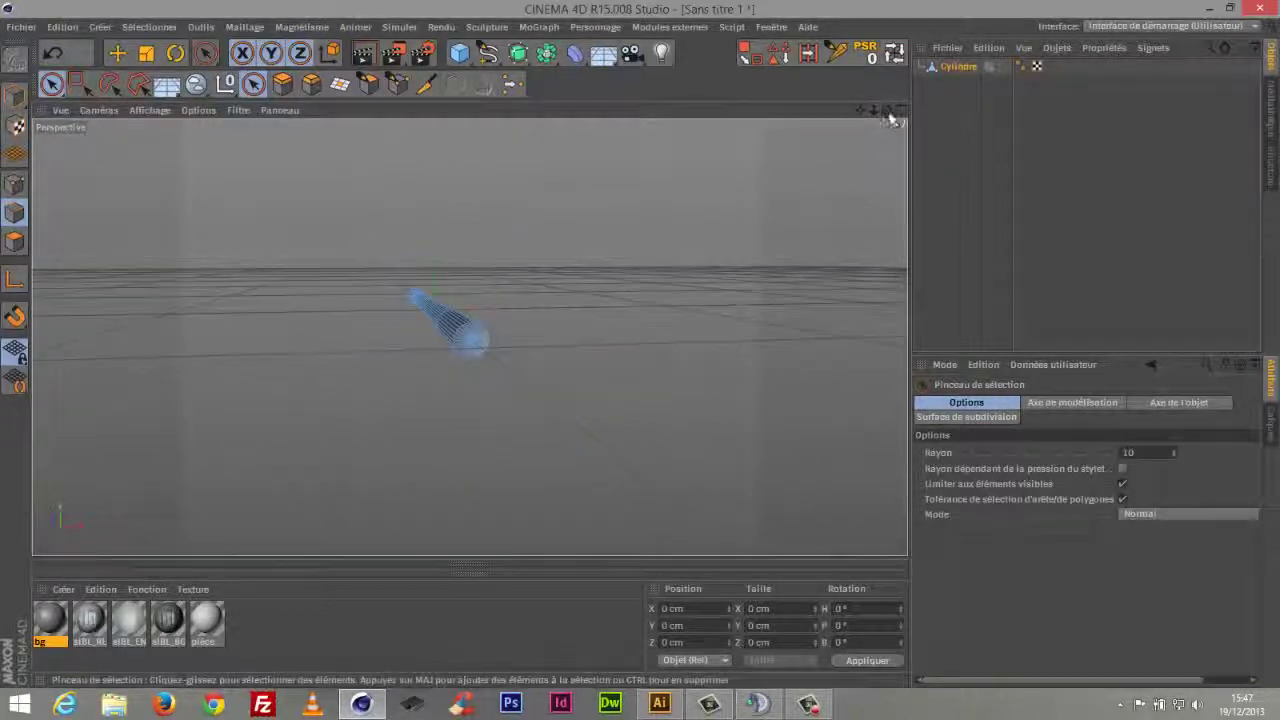
left_click_drag(1160, 122, 1190, 155)
left_click(986, 180)
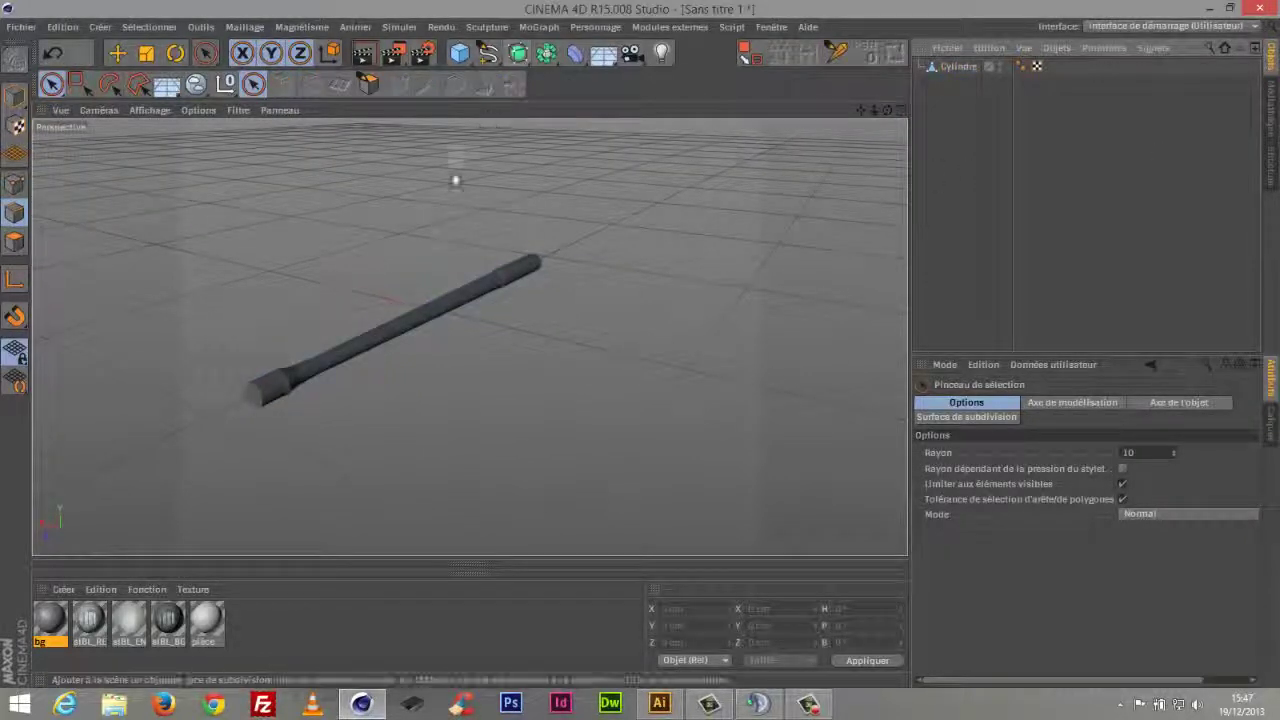
left_click(544, 54)
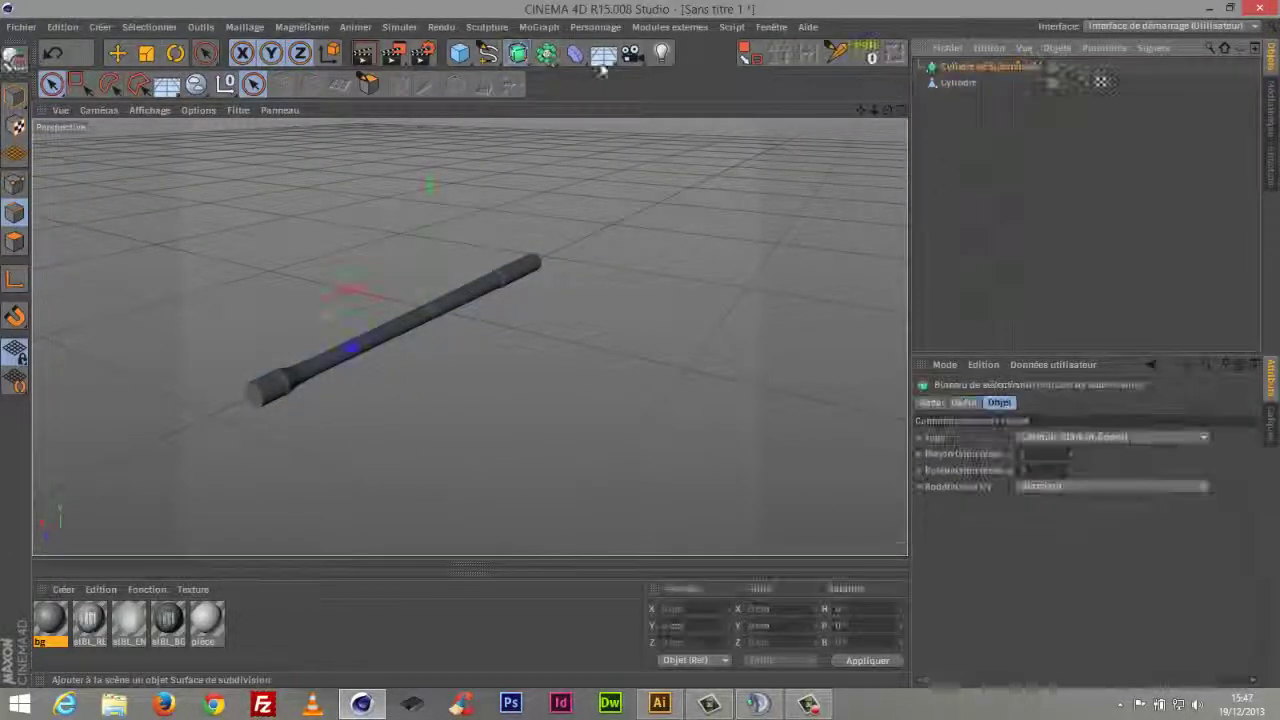
left_click_drag(958, 82, 966, 67)
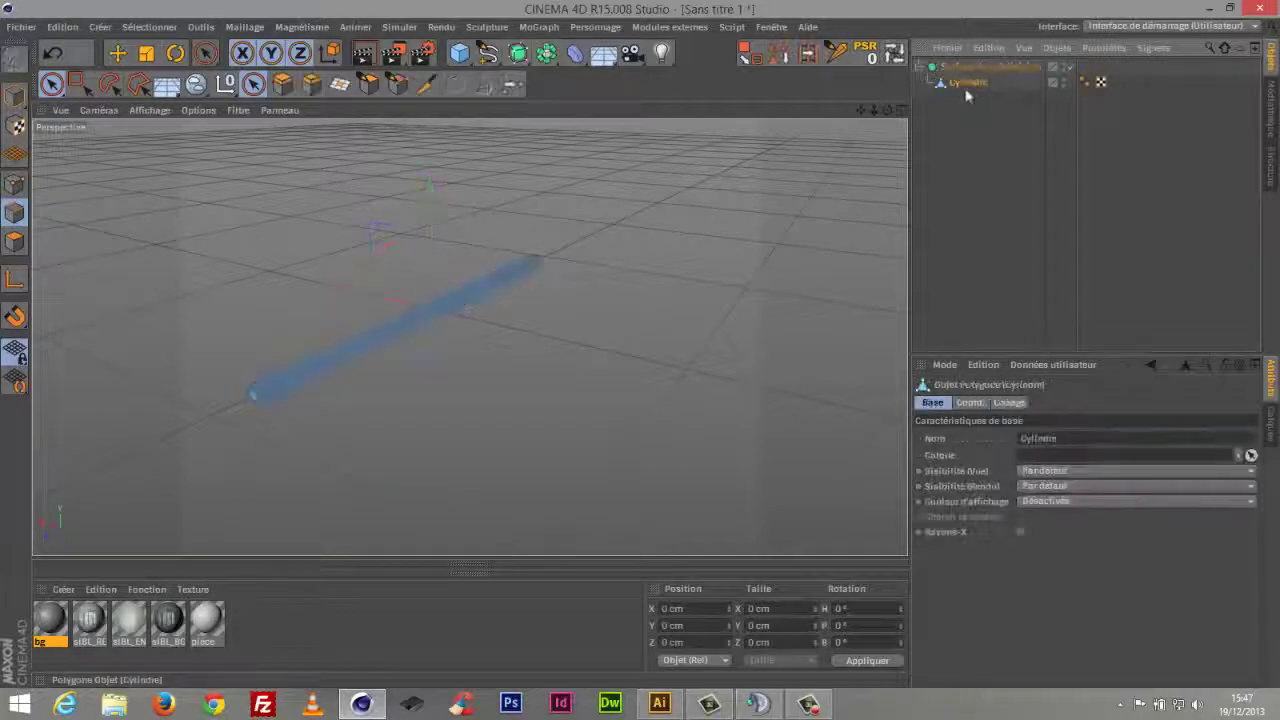
left_click(954, 133)
left_click(954, 67)
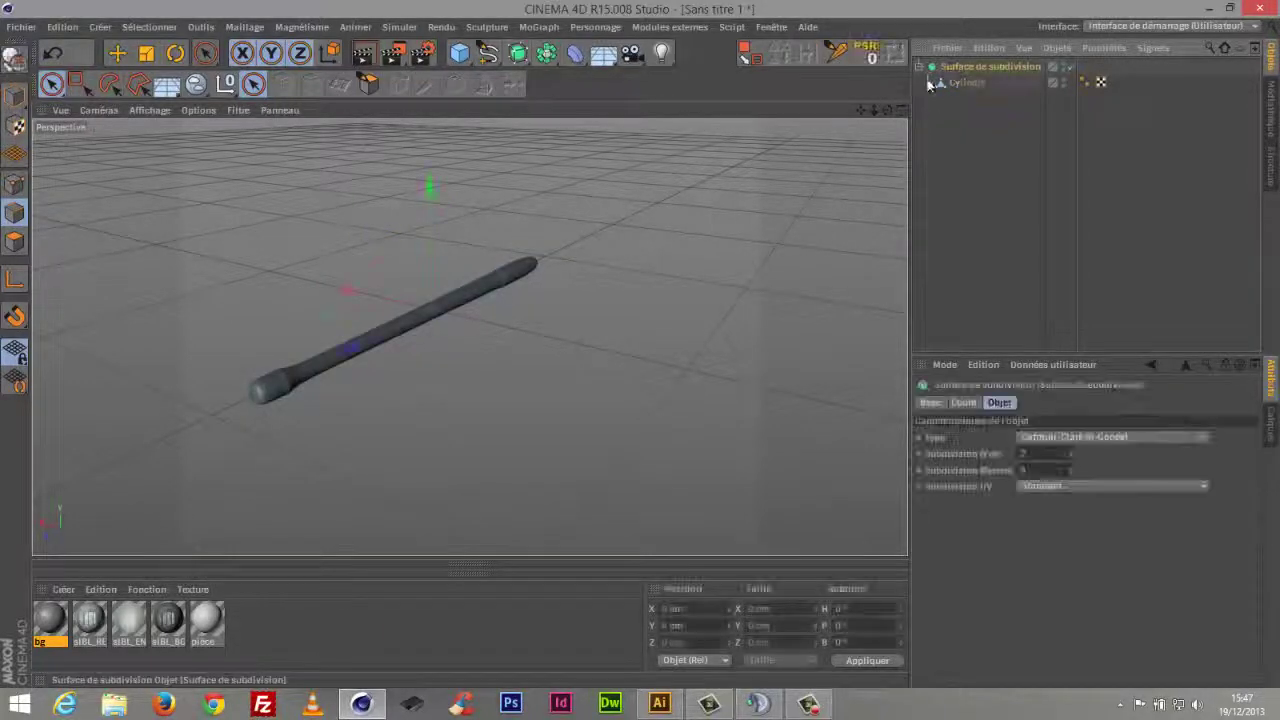
Cut an edge loop around the cylinder close to the thick section's end face, at an offset of about 0.59%
left_click(900, 110)
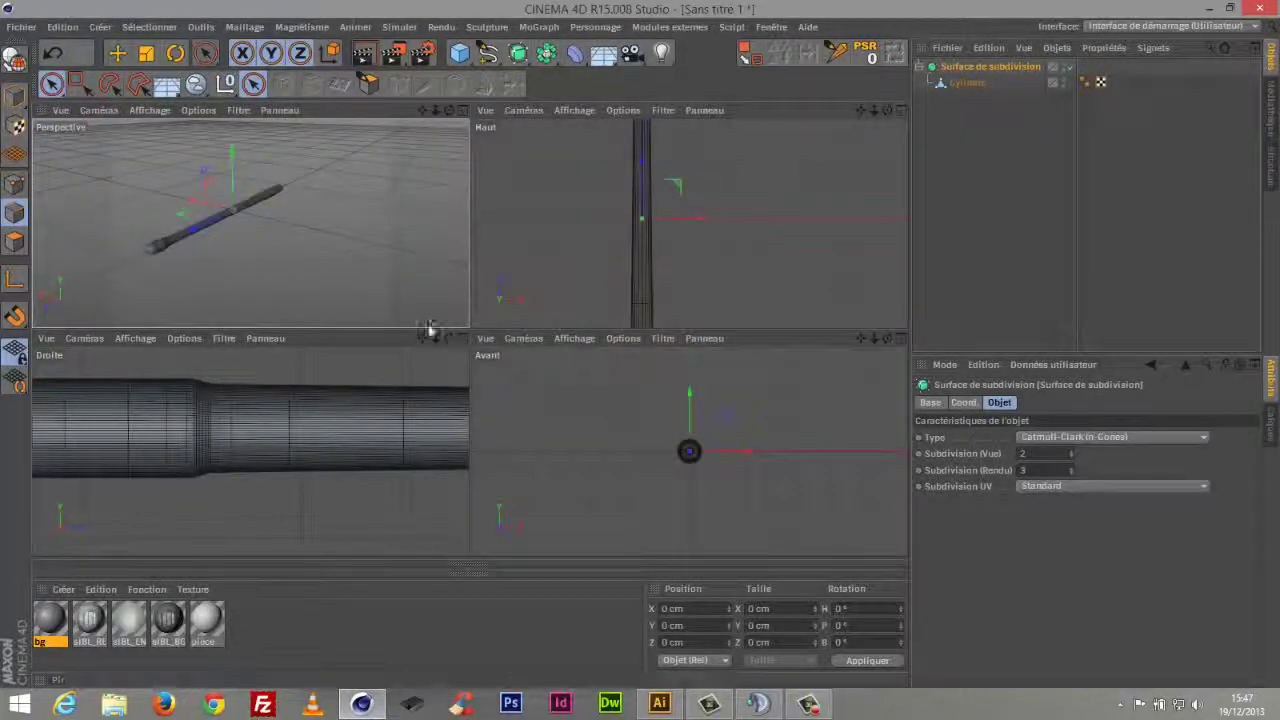
left_click(460, 339)
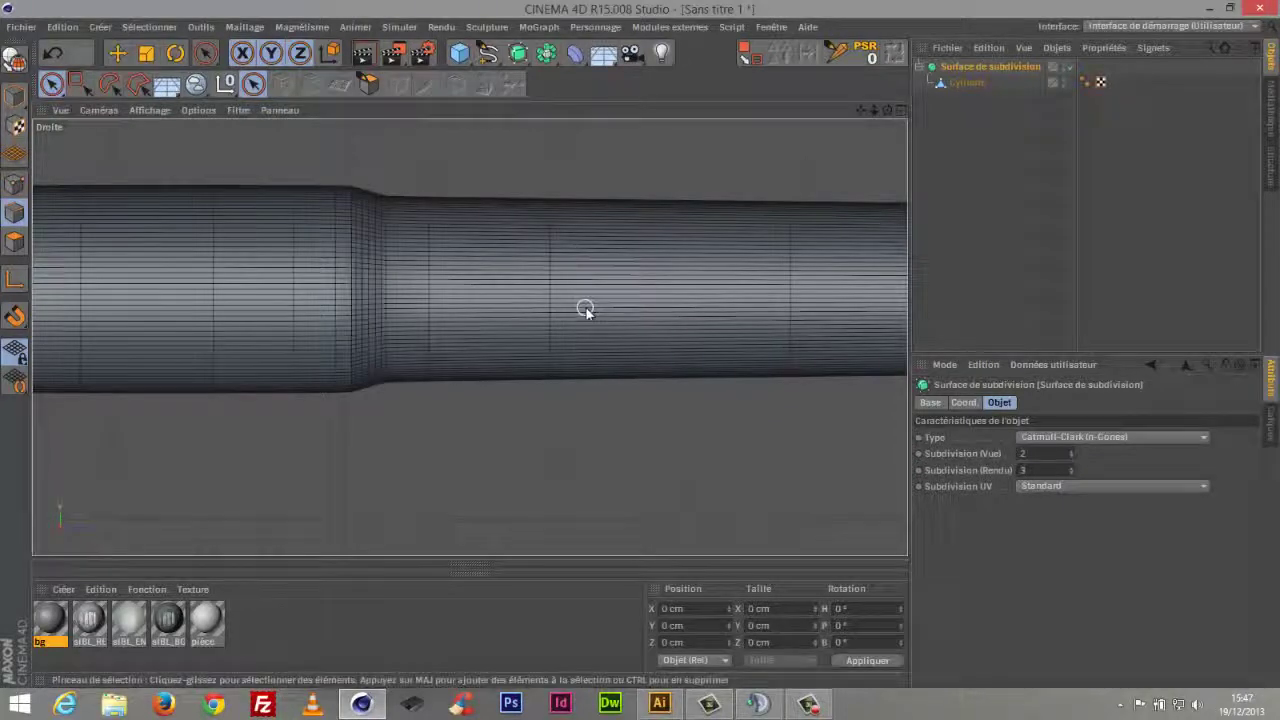
key("k")
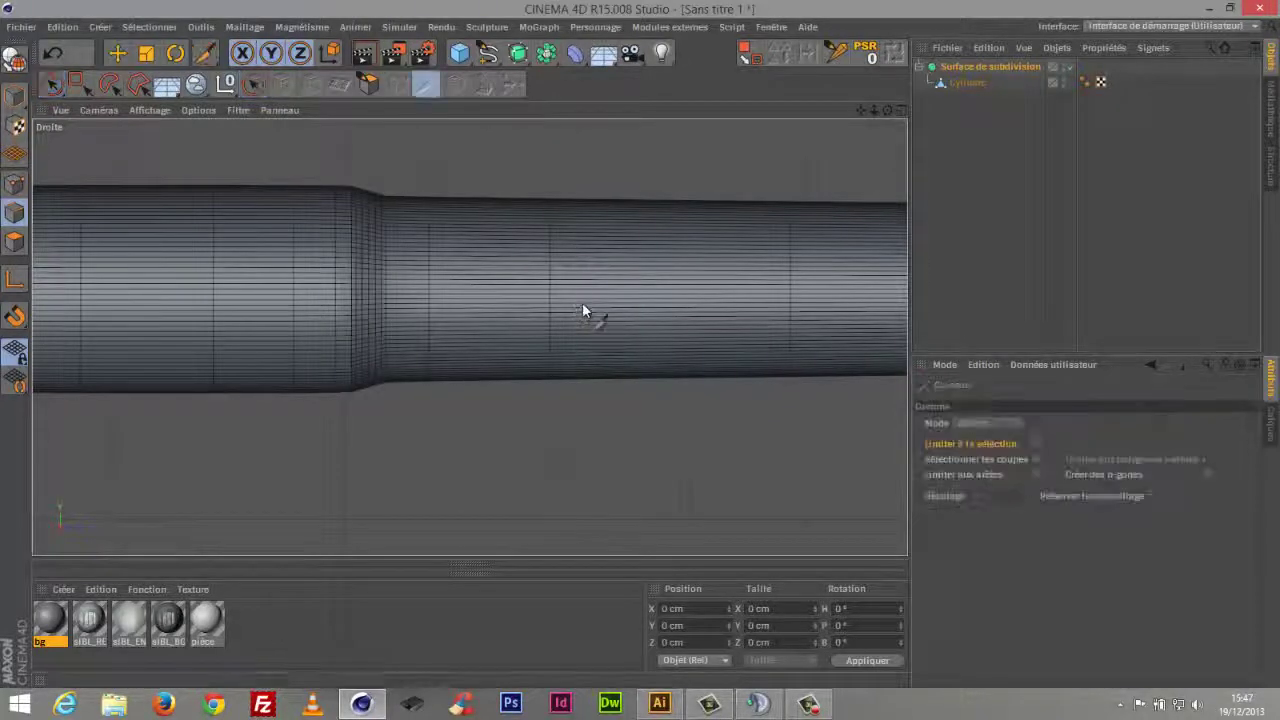
left_click(965, 84)
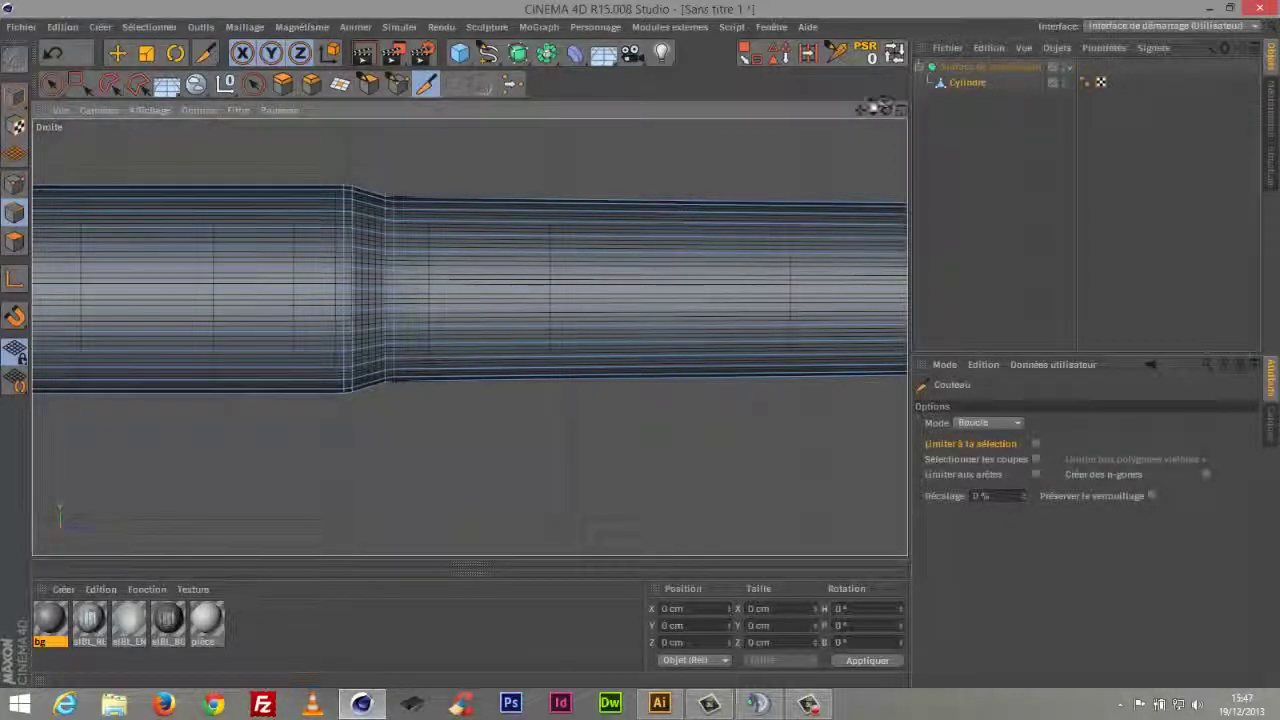
left_click_drag(861, 110, 1279, 134)
scroll(471, 337, "up", 5)
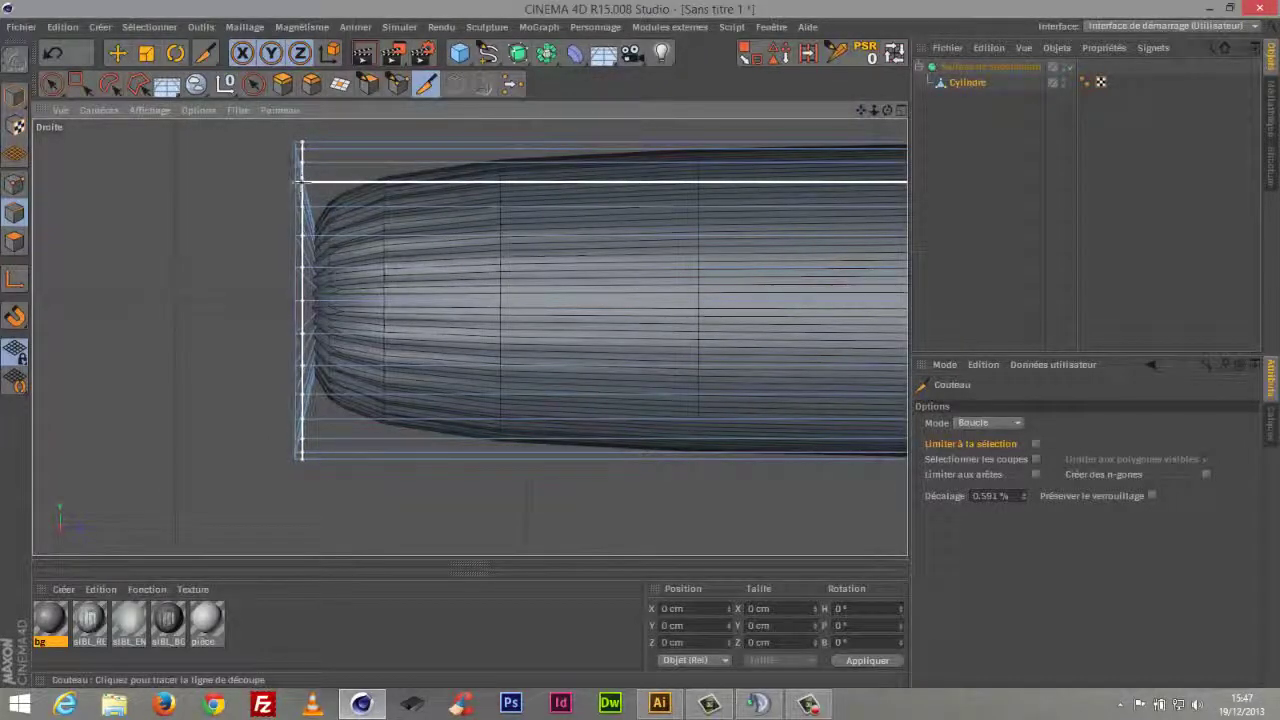
left_click(301, 181)
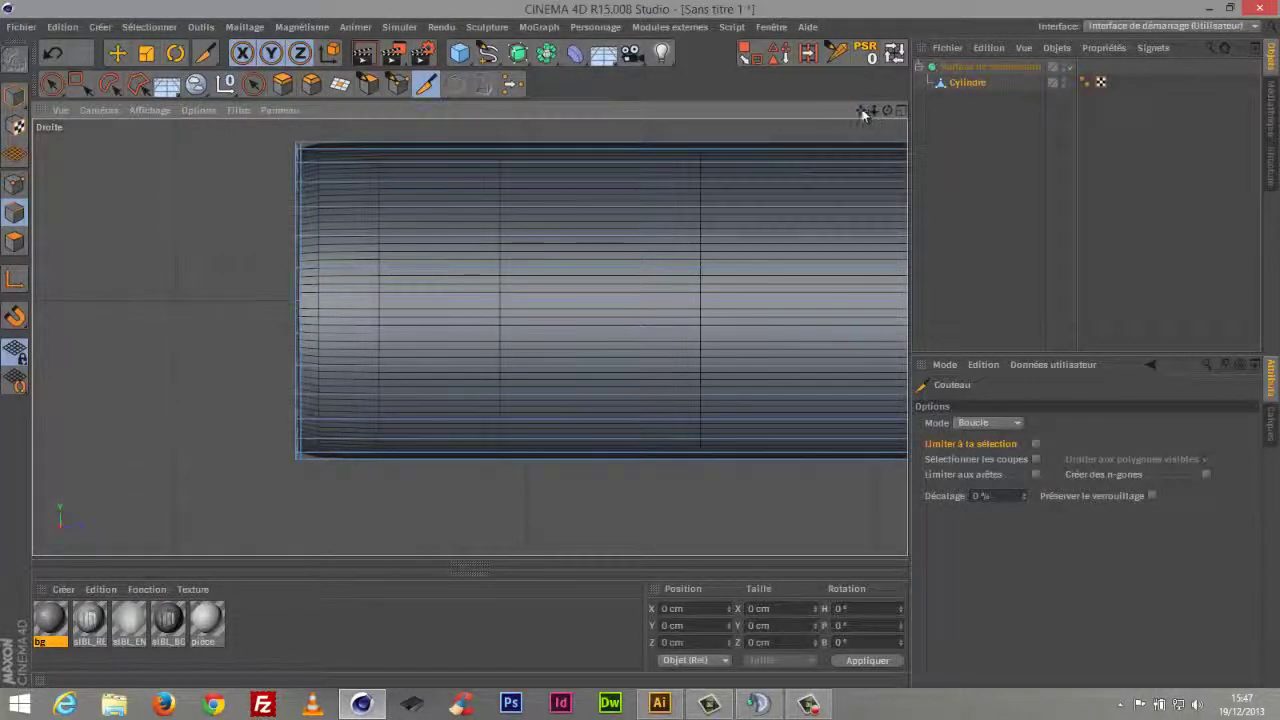
Cut further edge loops around the cylinder close to the flared end's outer face and beside the two bevelled rings of the neck
left_click_drag(865, 115, 30, 170)
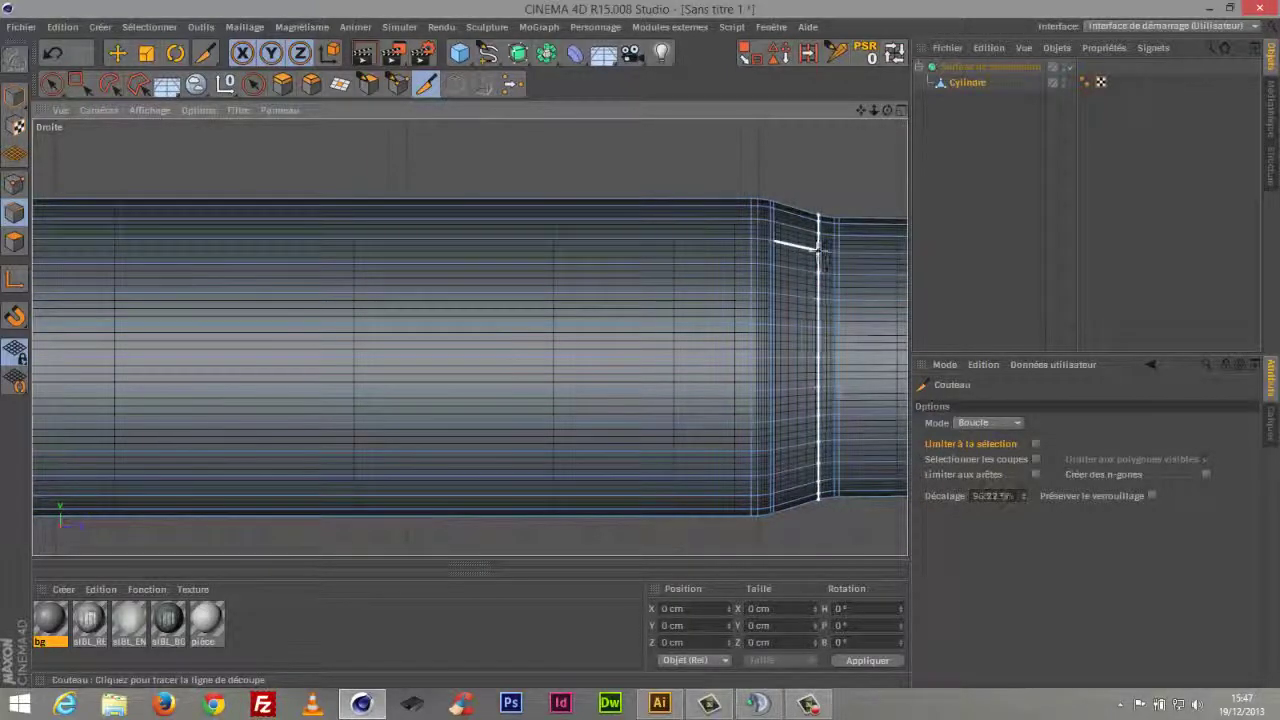
left_click_drag(863, 112, 312, 200)
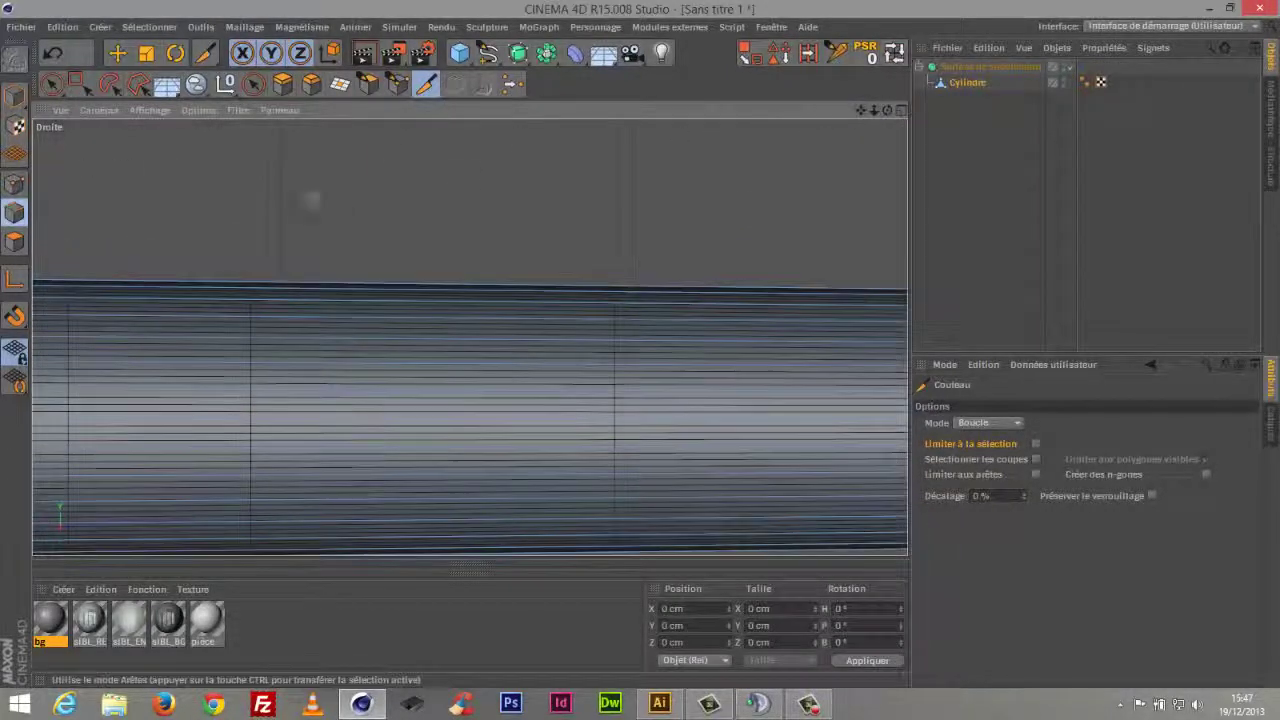
left_click_drag(875, 113, 823, 263)
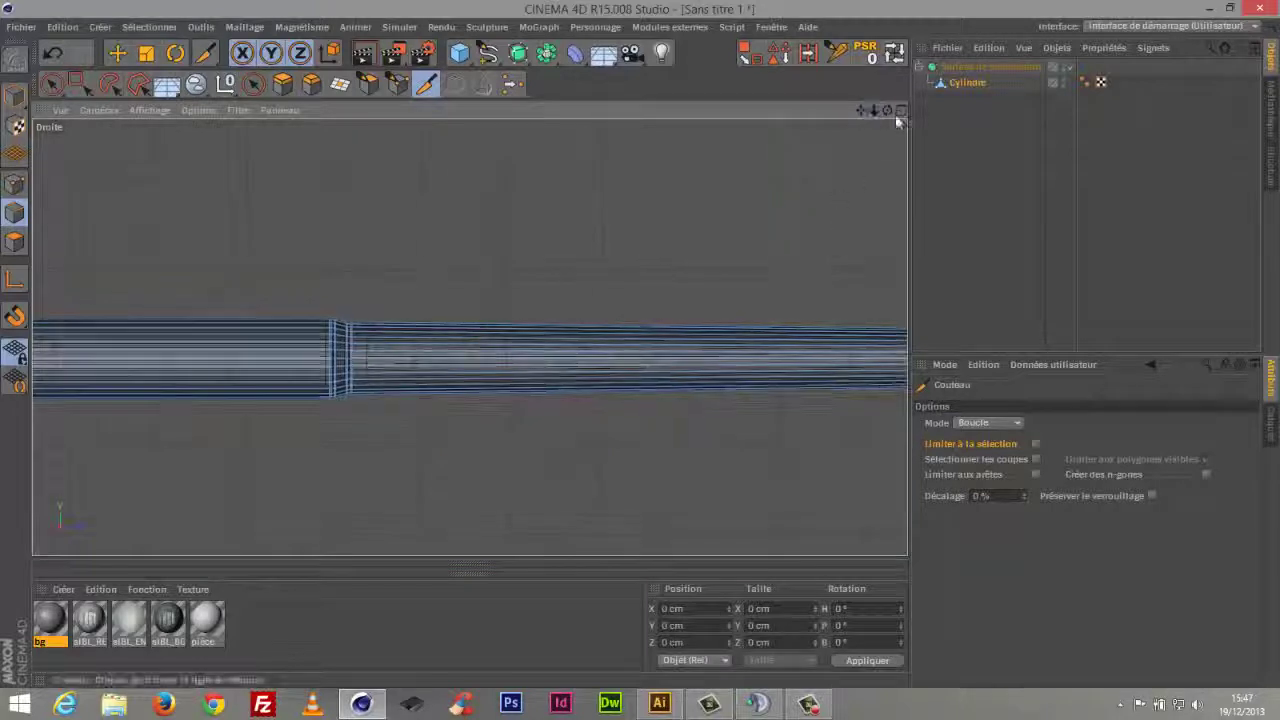
left_click_drag(861, 111, 727, 103)
left_click_drag(877, 112, 960, 108)
left_click(707, 325)
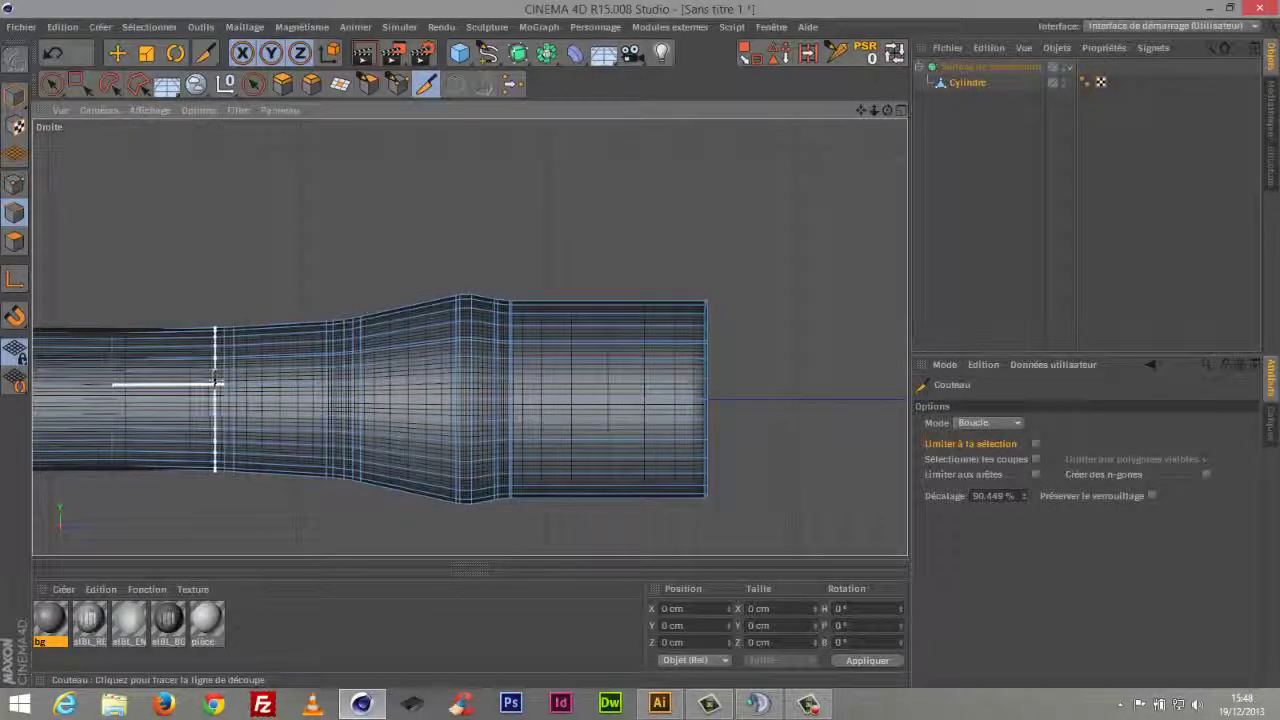
left_click(215, 380)
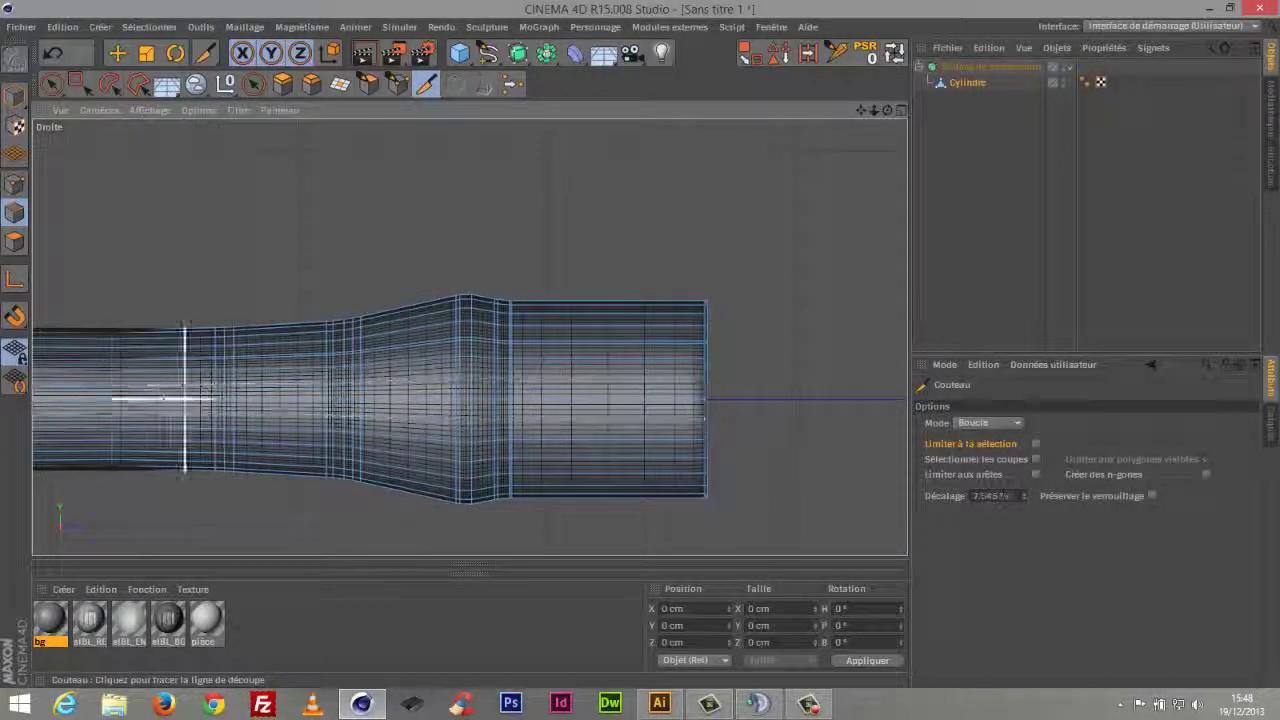
left_click(105, 385)
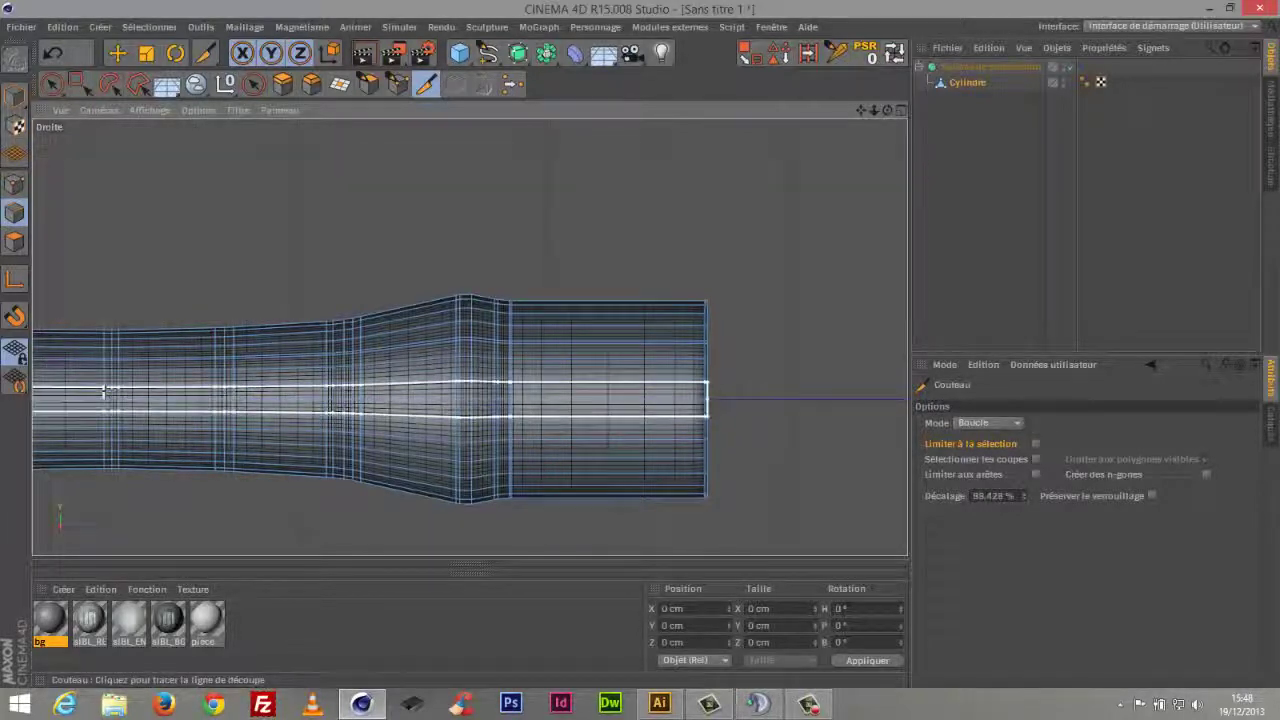
Take the cylinder out of the Subdivision Surface object so it stands alone at the top level of the hierarchy
left_click(897, 116)
left_click(453, 111)
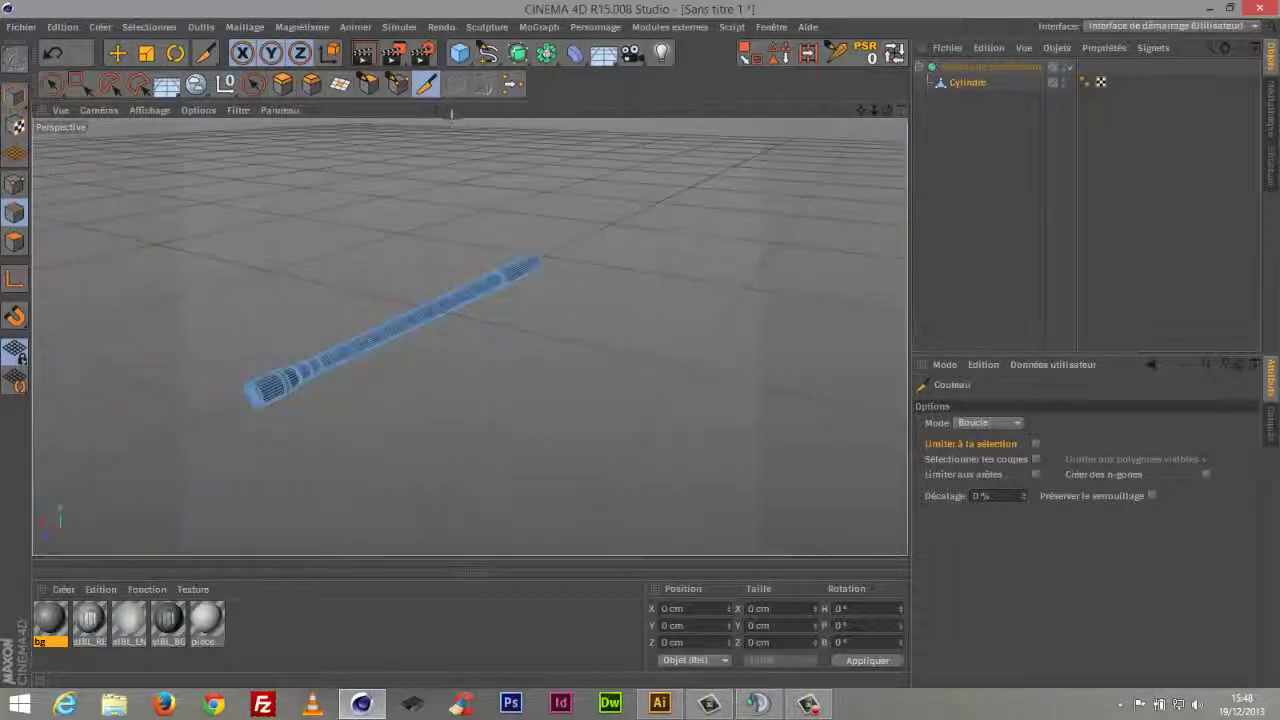
left_click(265, 86)
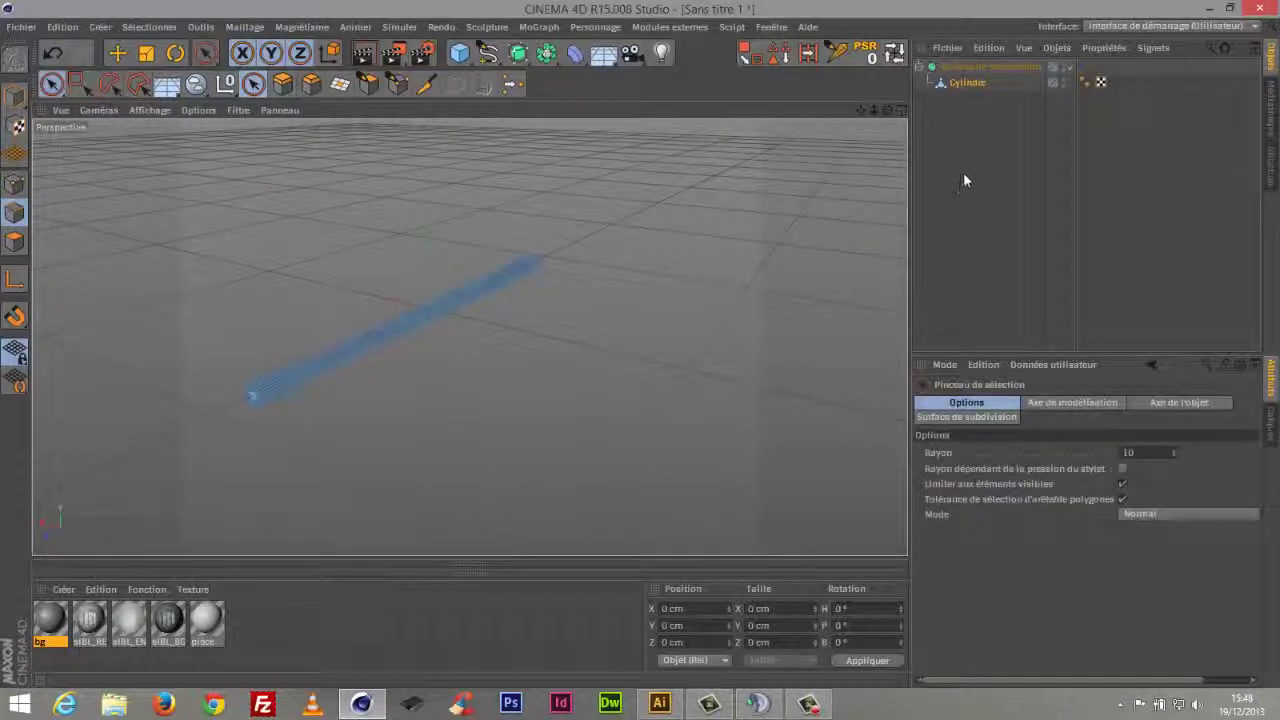
left_click_drag(864, 113, 1008, 92)
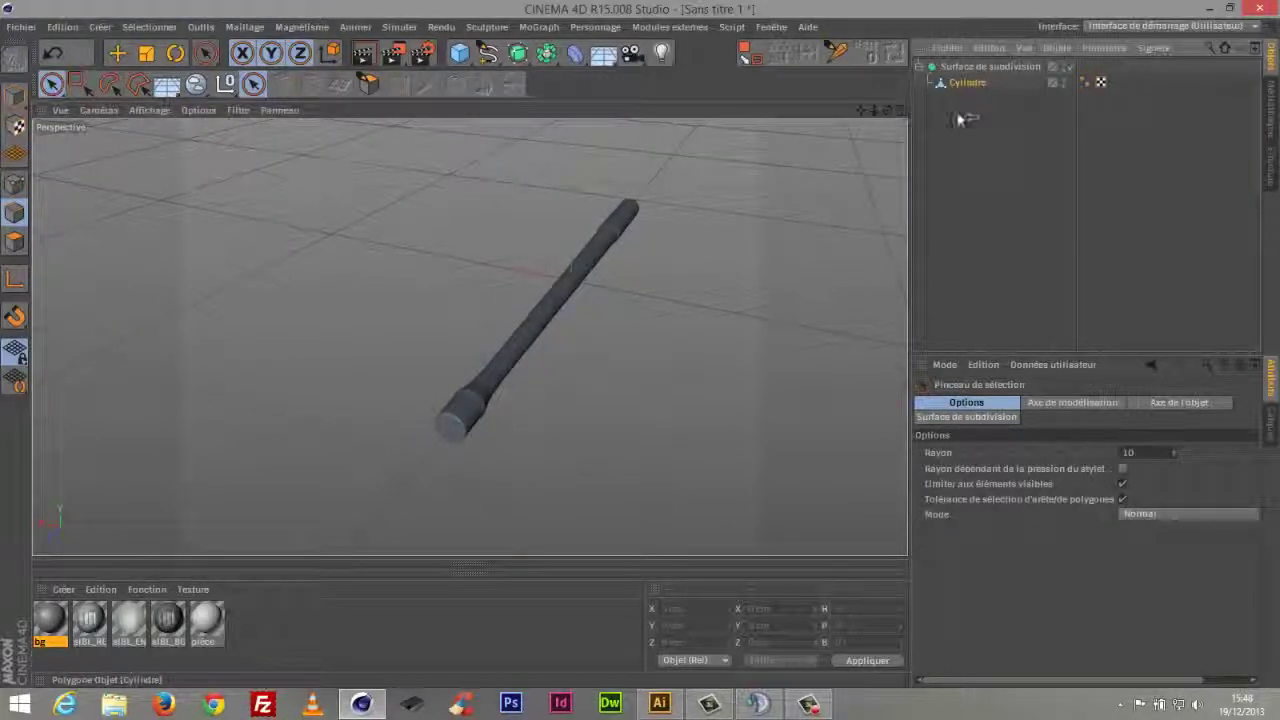
left_click(961, 82)
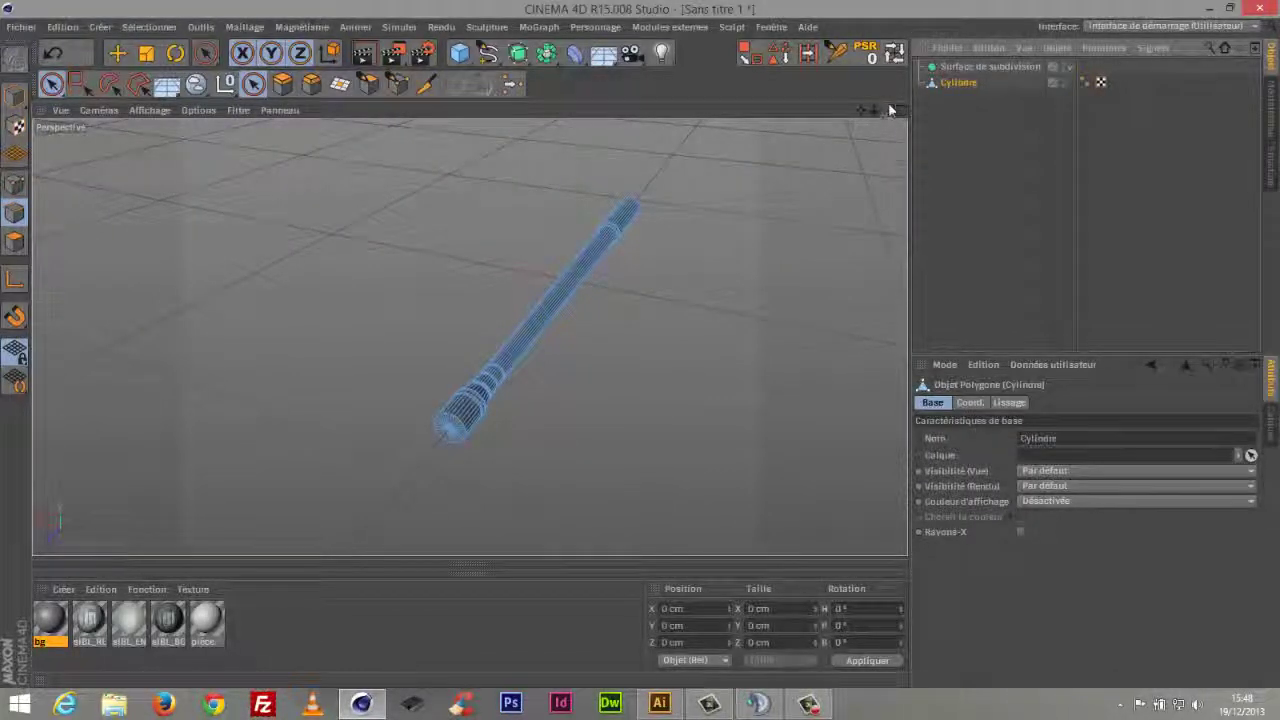
Select all polygons of the flared end's cap and inset them with Inner Extrude at an offset of about 10.5 cm
left_click_drag(887, 110, 890, 170)
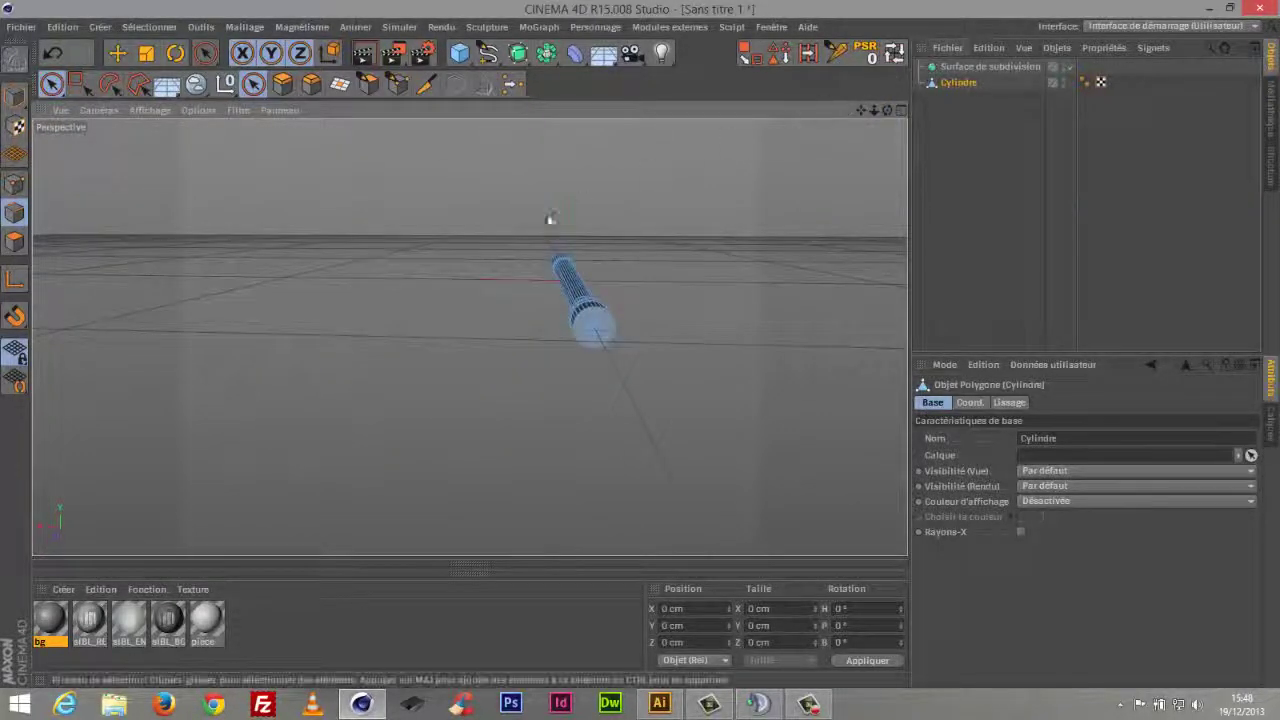
left_click(568, 326)
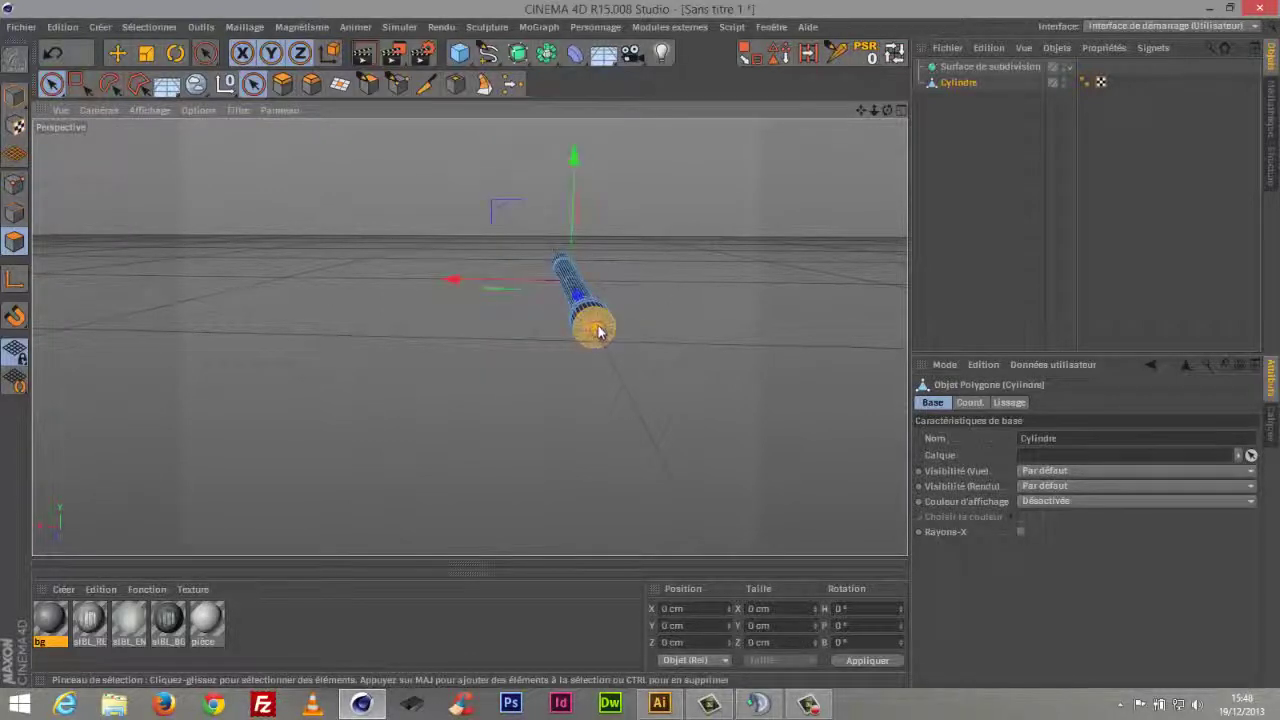
left_click_drag(887, 110, 782, 137)
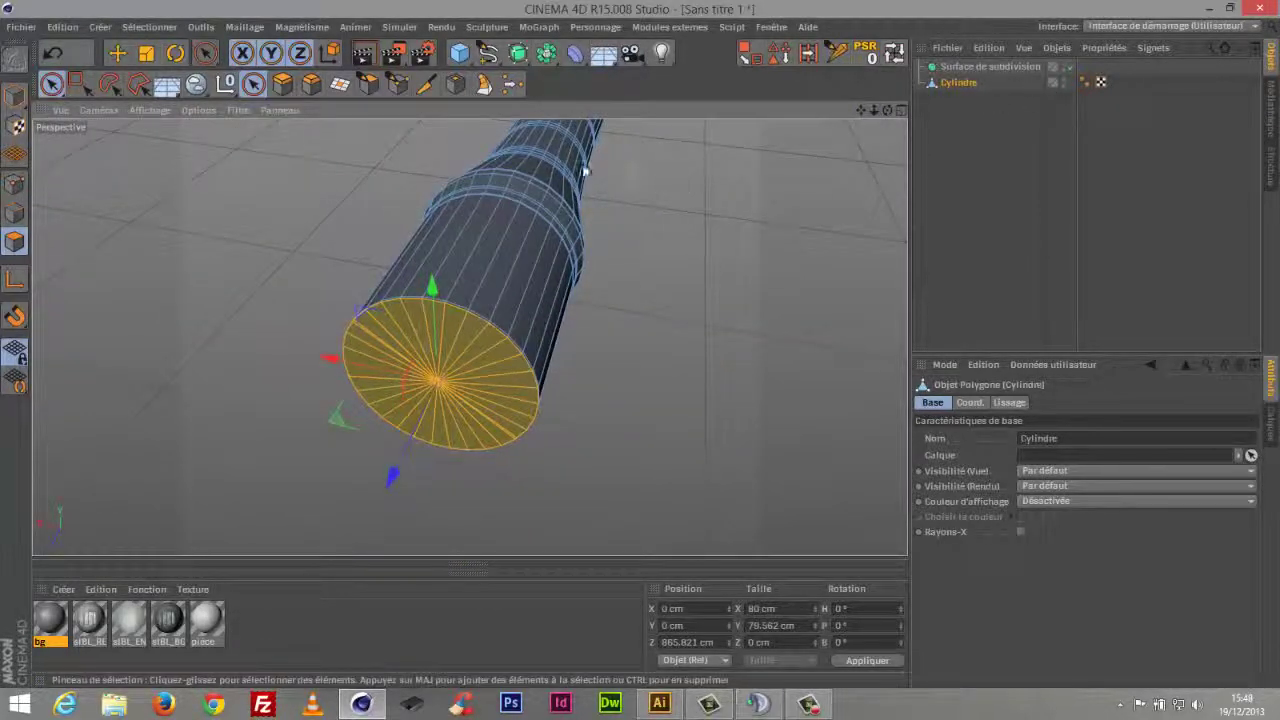
left_click(588, 174)
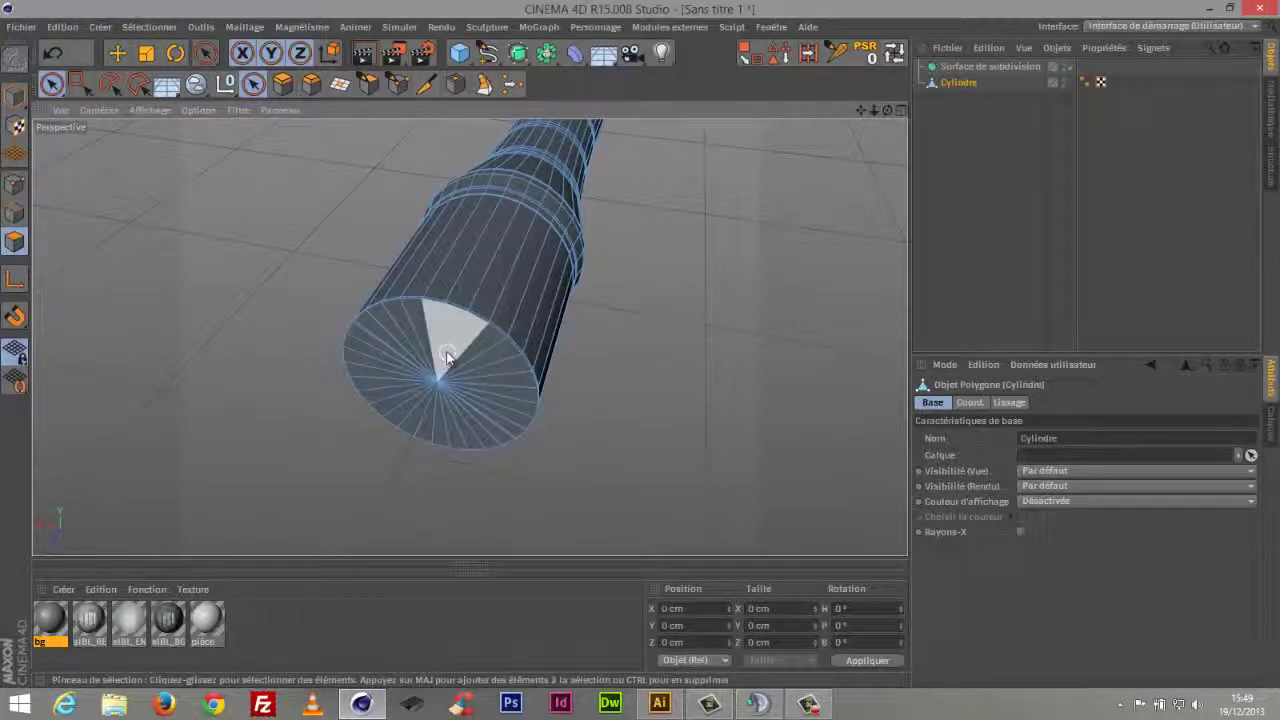
left_click_drag(401, 362, 479, 394)
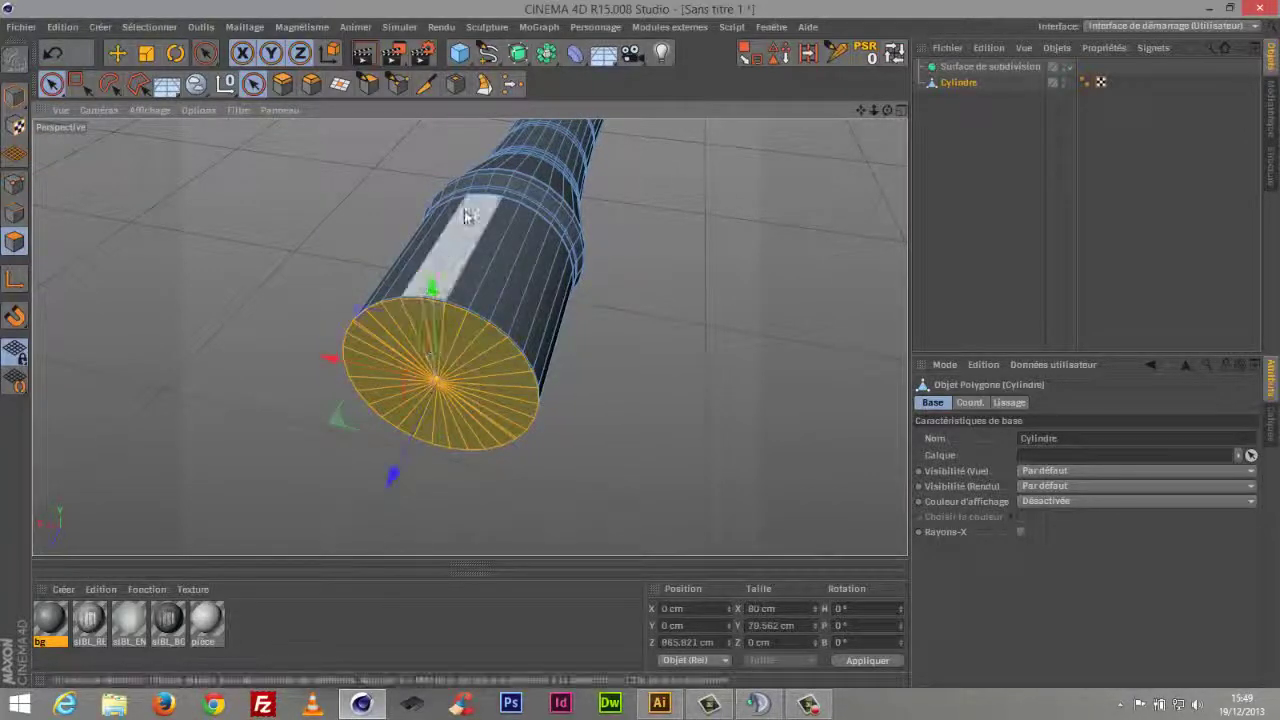
left_click(455, 84)
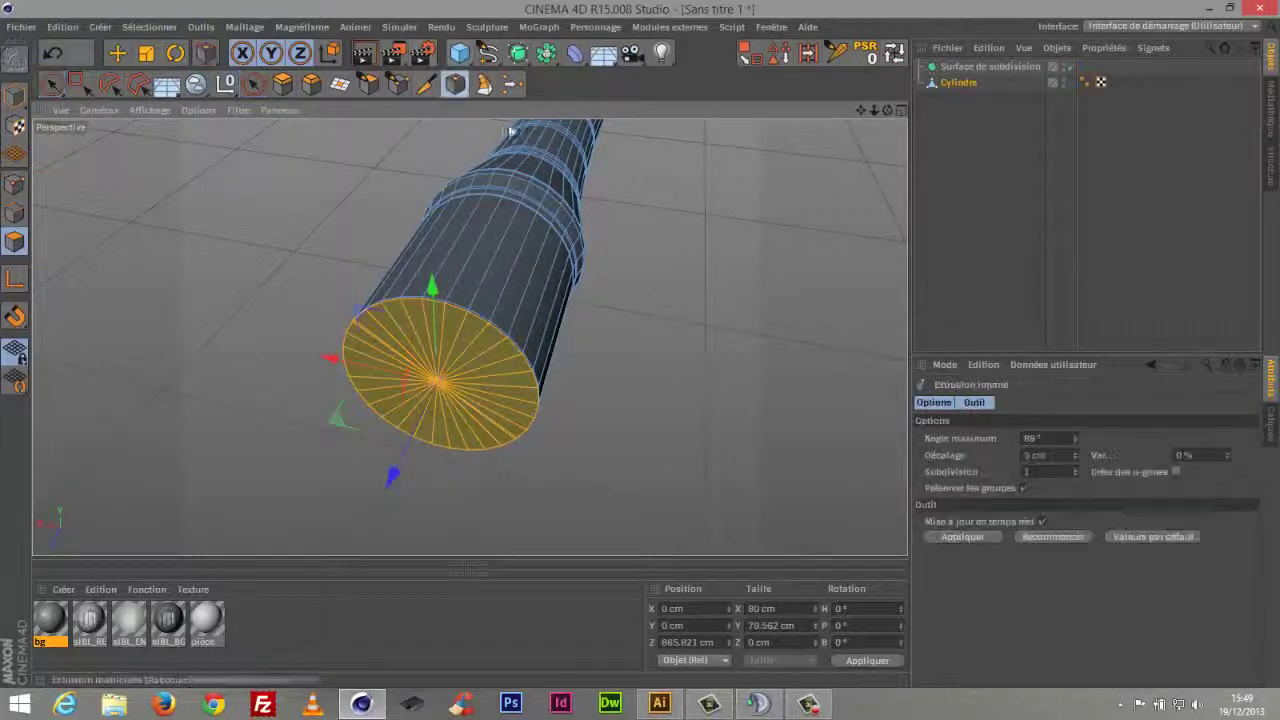
left_click_drag(723, 257, 662, 325)
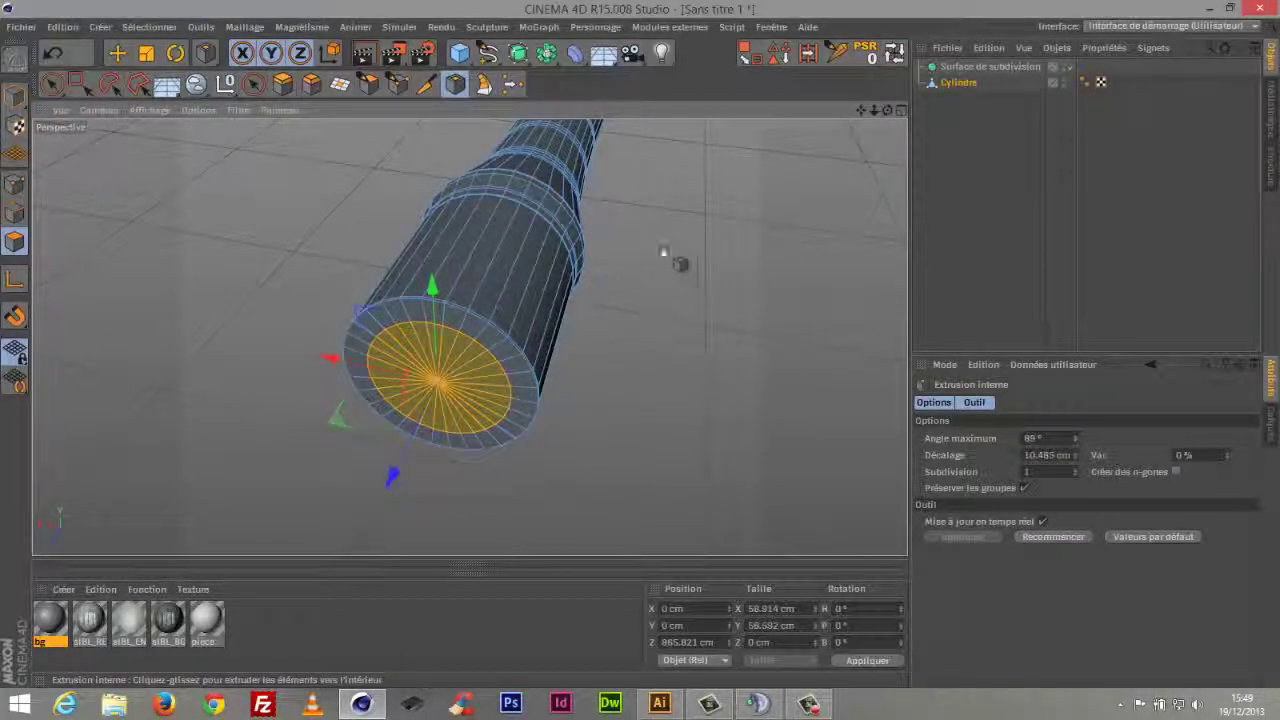
Extrude the inset cap polygons into the rod twice to hollow it, the second time with an offset of about -37.6 cm
right_click(664, 160)
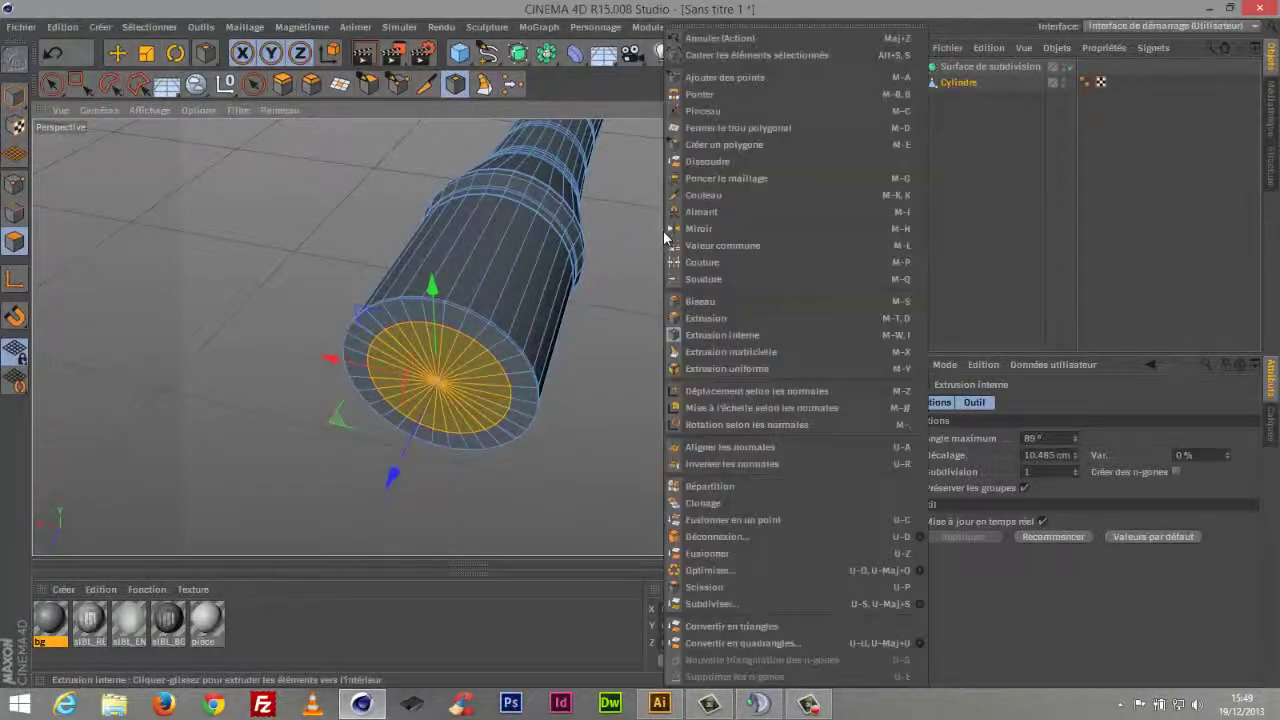
left_click(706, 319)
left_click_drag(594, 449, 456, 567)
left_click_drag(760, 248, 510, 300)
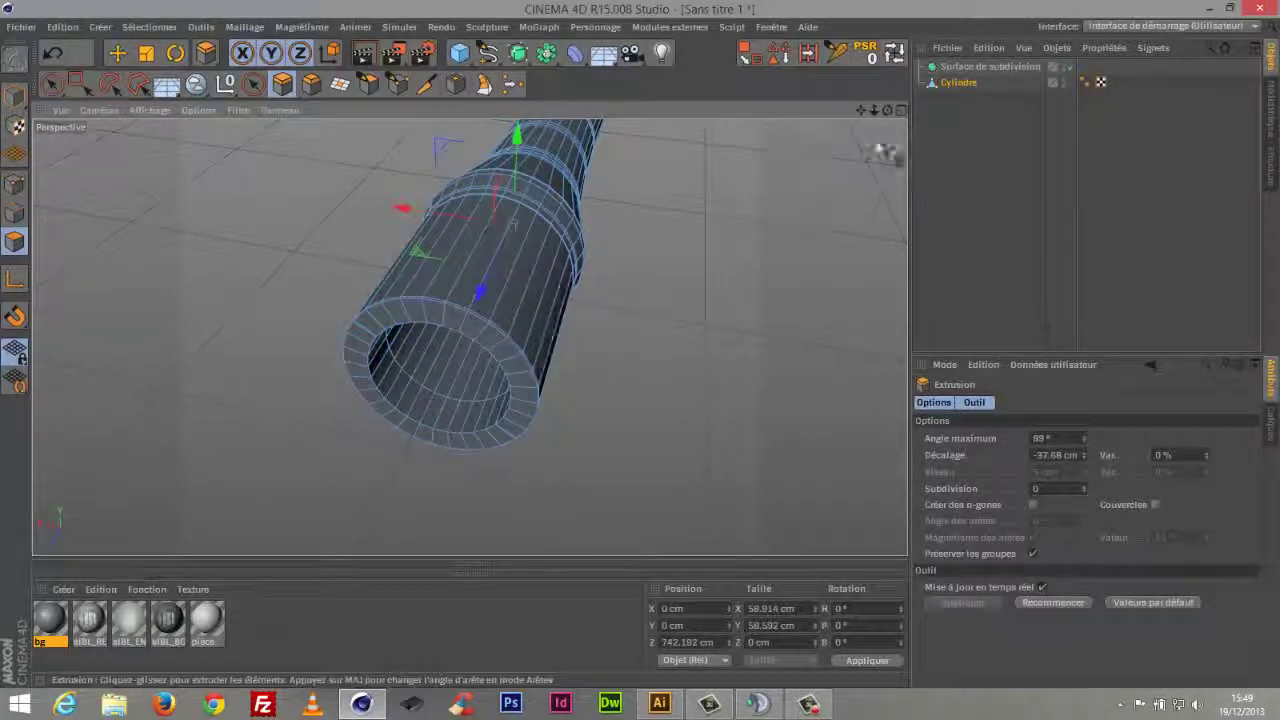
Extrude the hole's floor further into the rod by about -34.7 cm and undo the overlong last extrusion
left_click_drag(861, 110, 615, 348)
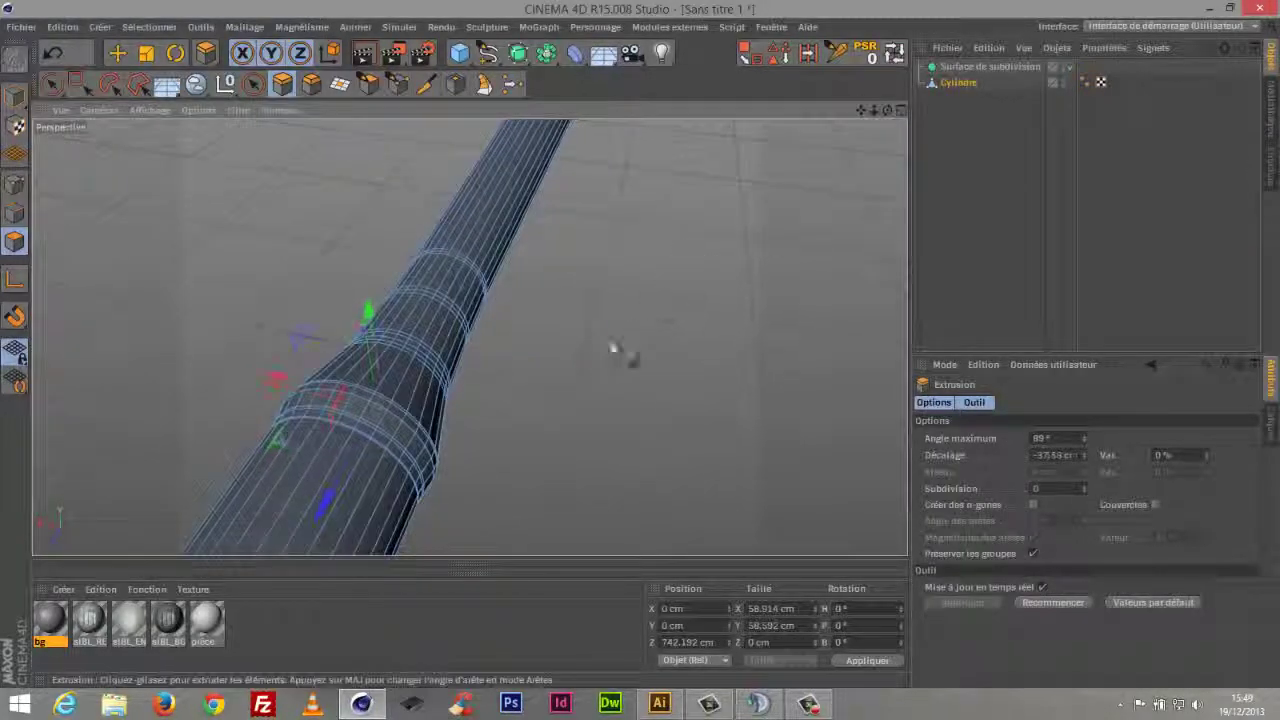
left_click_drag(349, 457, 432, 348)
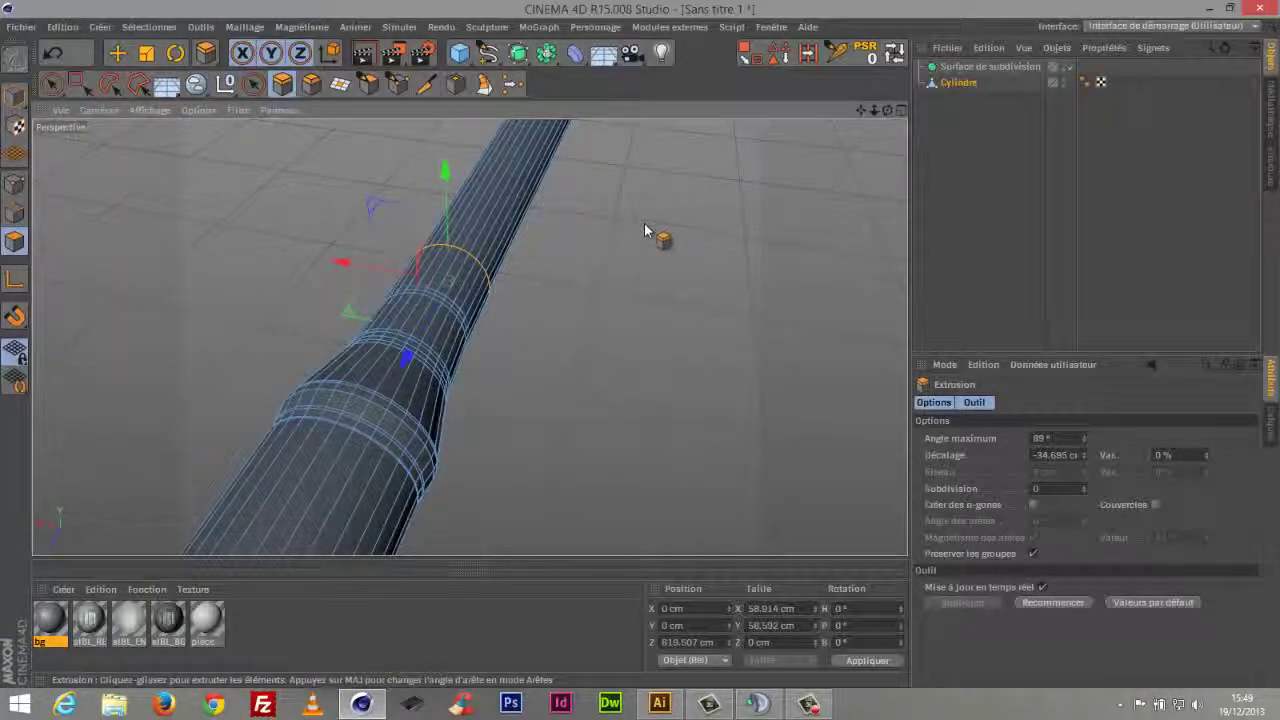
key("ctrl+z")
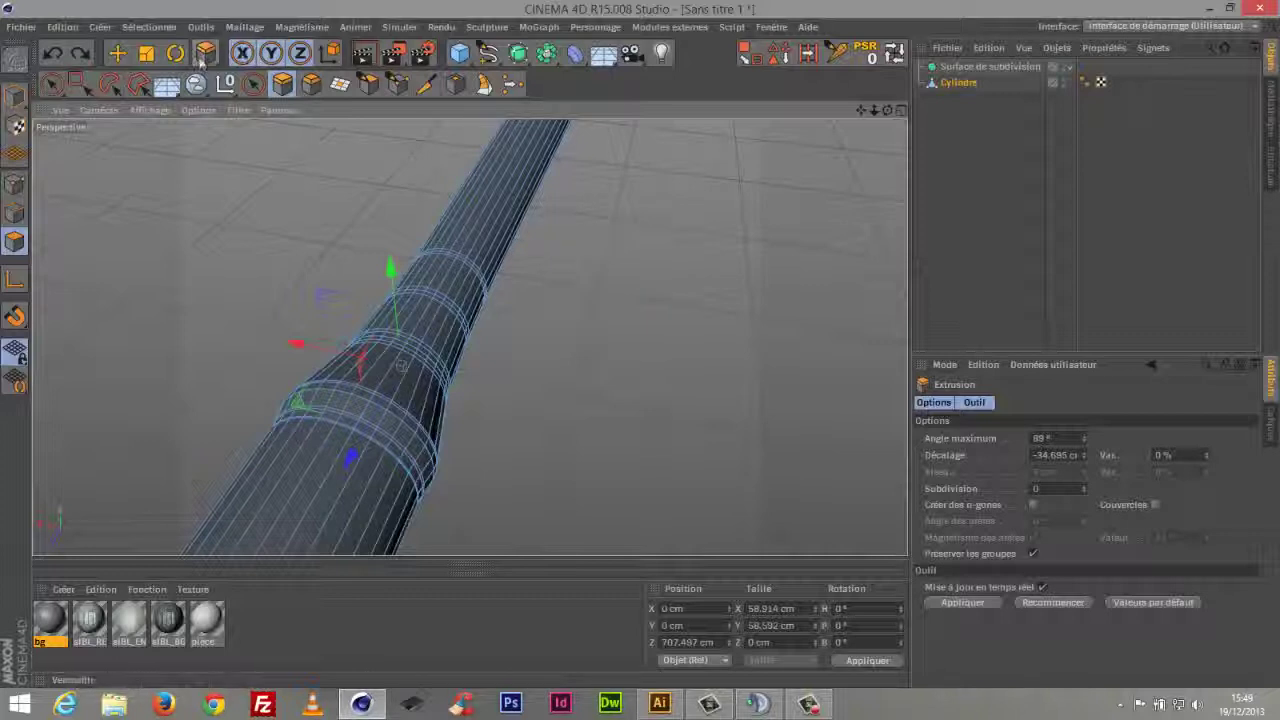
Scale the selected floor polygons of the hole down to about 48.3 cm across
left_click(144, 58)
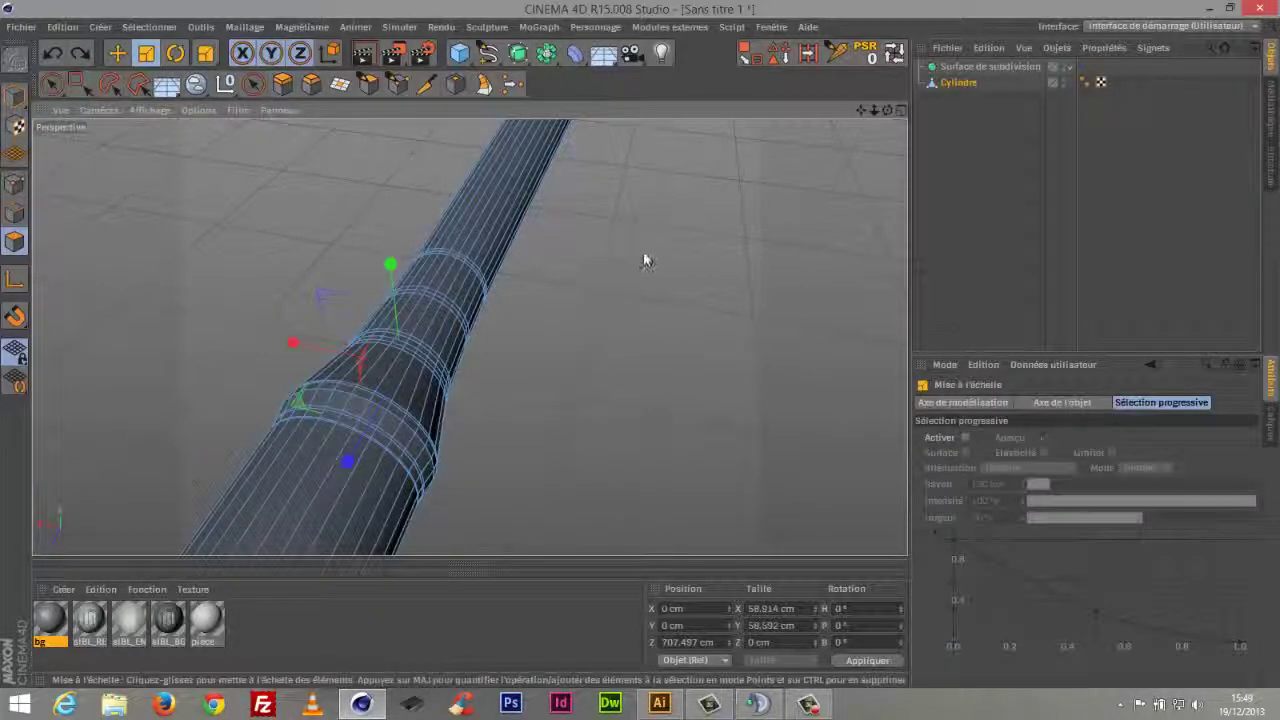
left_click_drag(646, 257, 615, 295)
left_click_drag(585, 341, 560, 358)
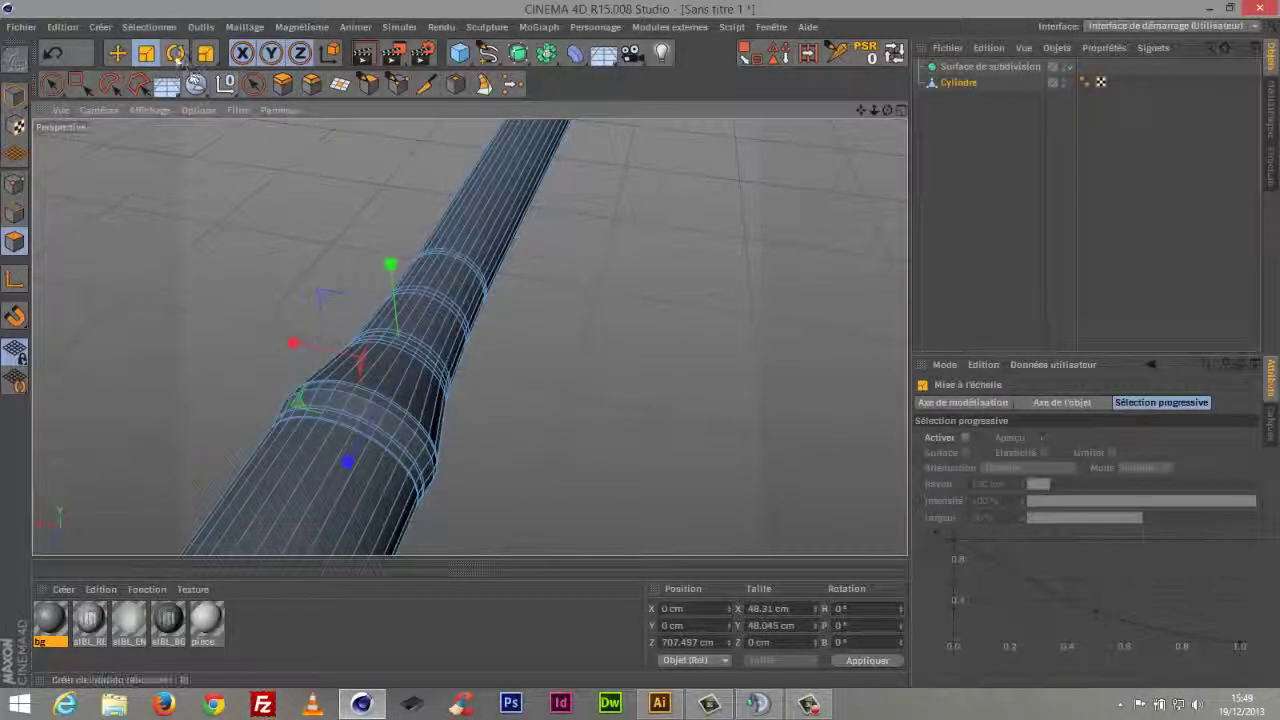
Extrude the hole's floor in several passes along the whole rod until it protrudes from the opposite end, to Z about -946.8 cm
left_click(284, 86)
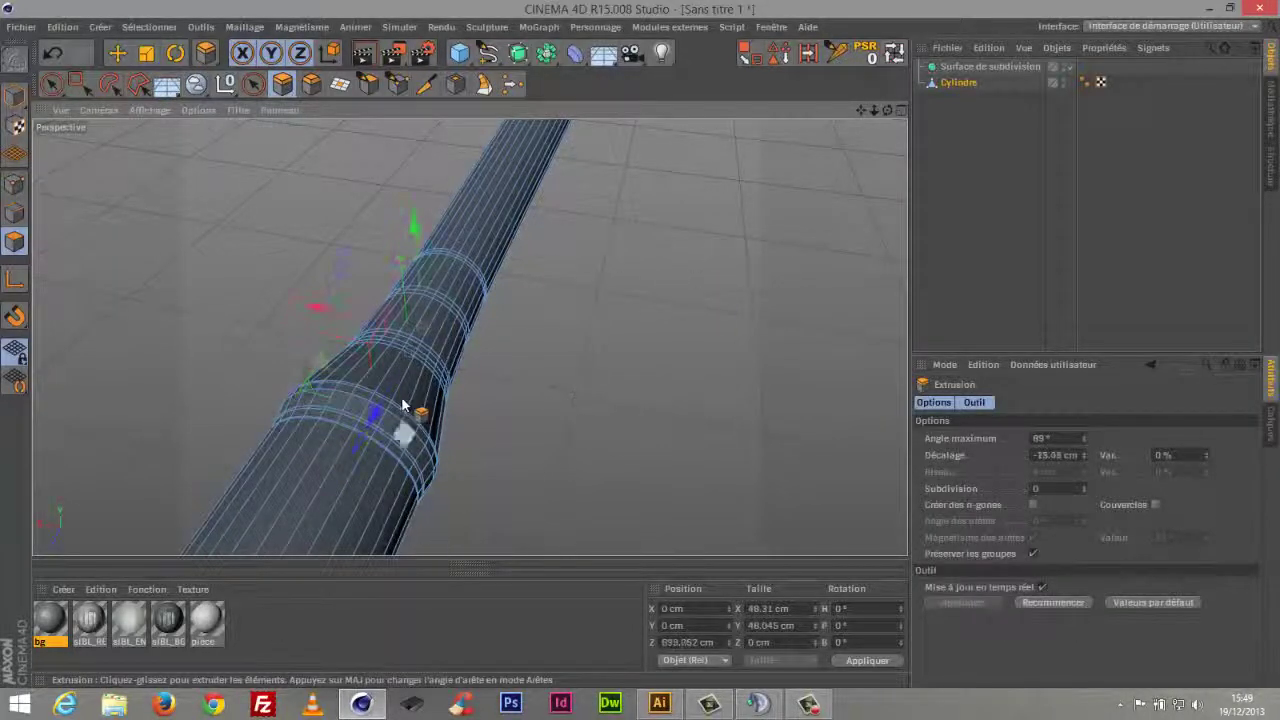
left_click_drag(443, 327, 445, 325)
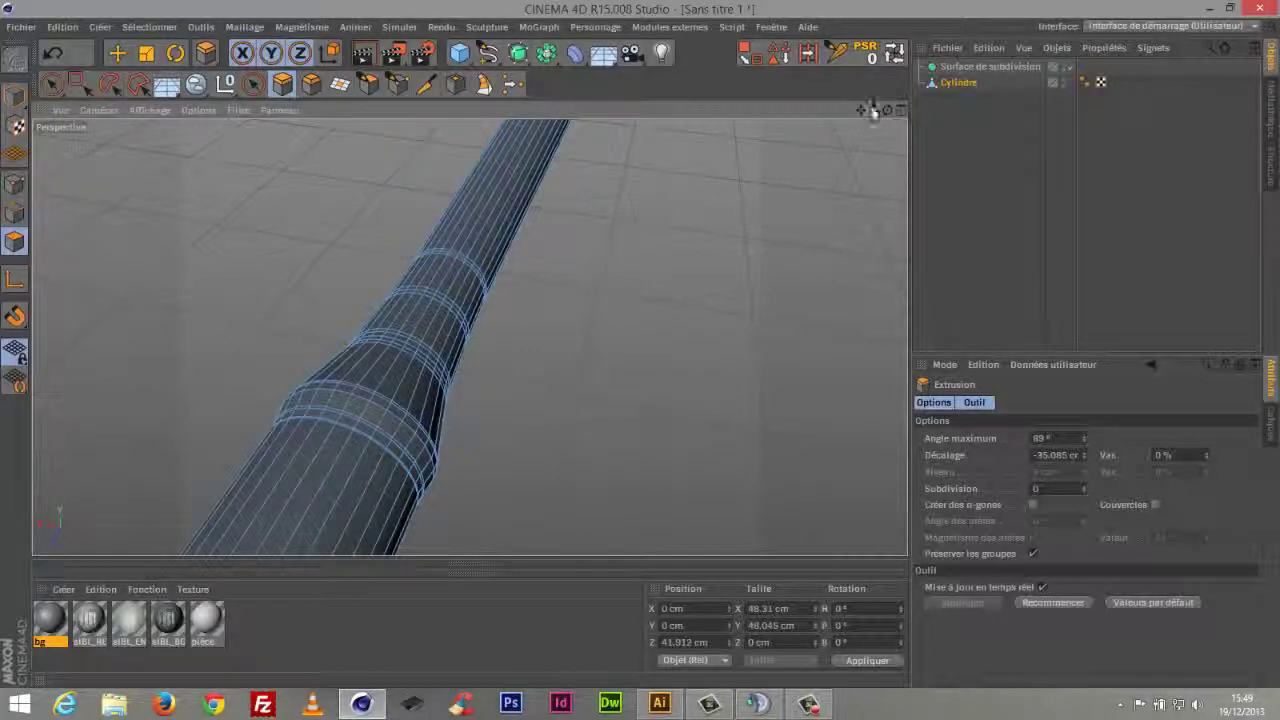
left_click_drag(873, 110, 697, 247)
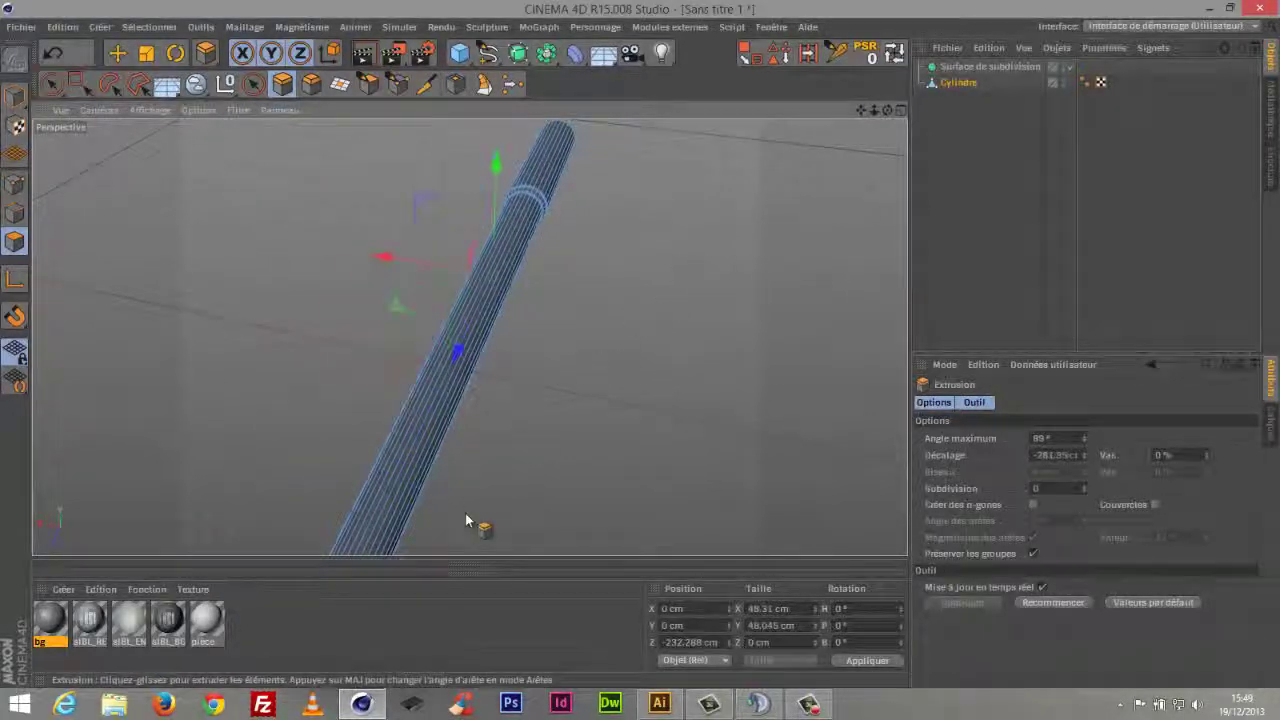
left_click_drag(488, 349, 460, 347)
left_click_drag(497, 306, 601, 294)
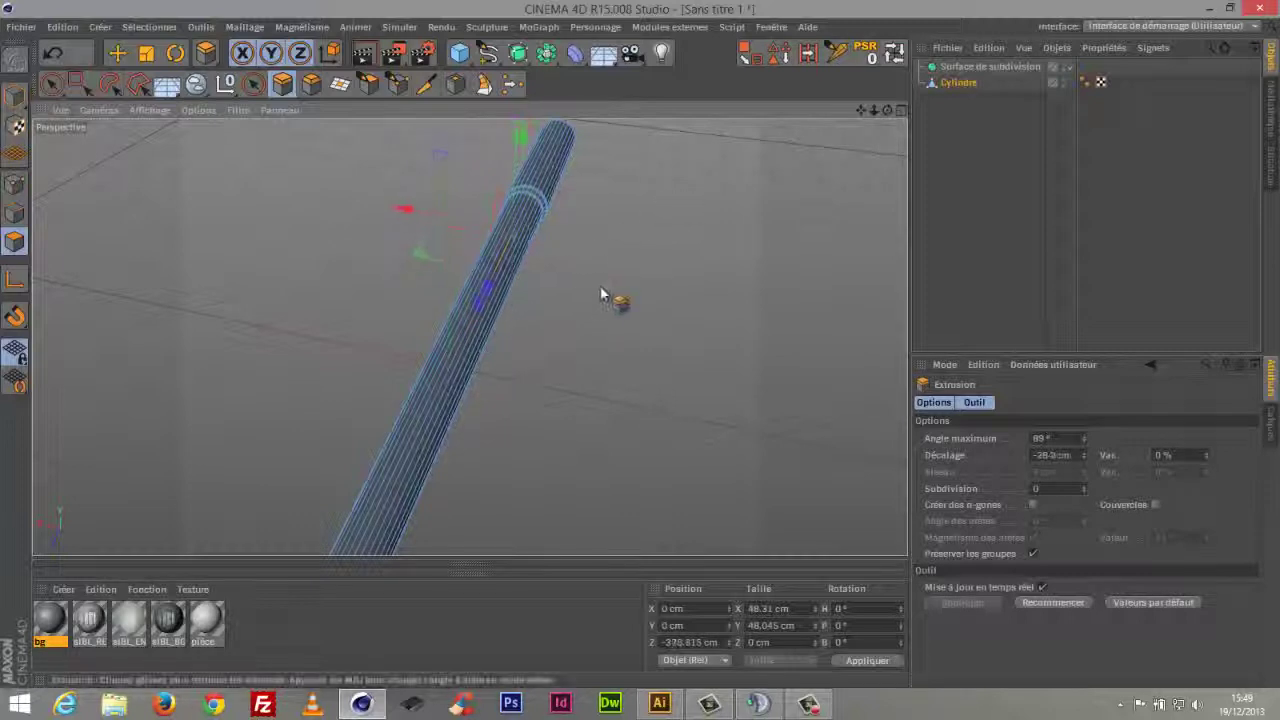
left_click_drag(857, 110, 457, 420)
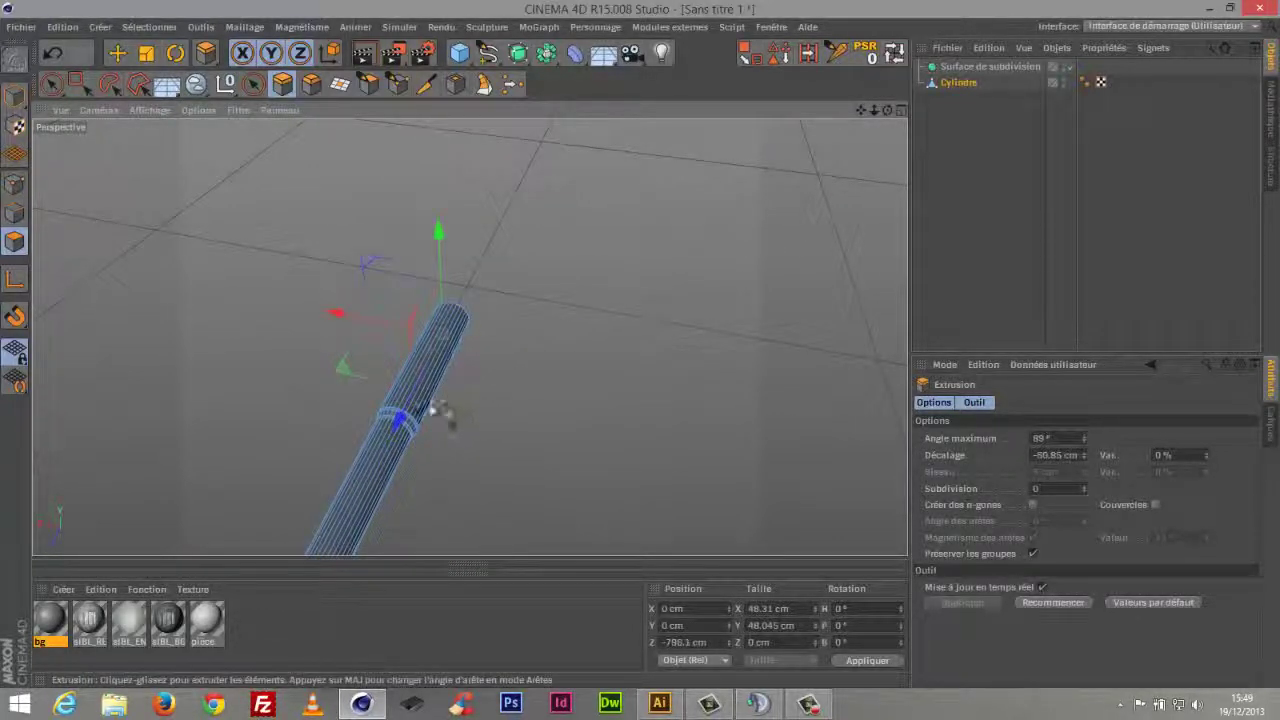
Delete the cap polygons at the tip of the tube protruding from the rod's opposite end
left_click(960, 83)
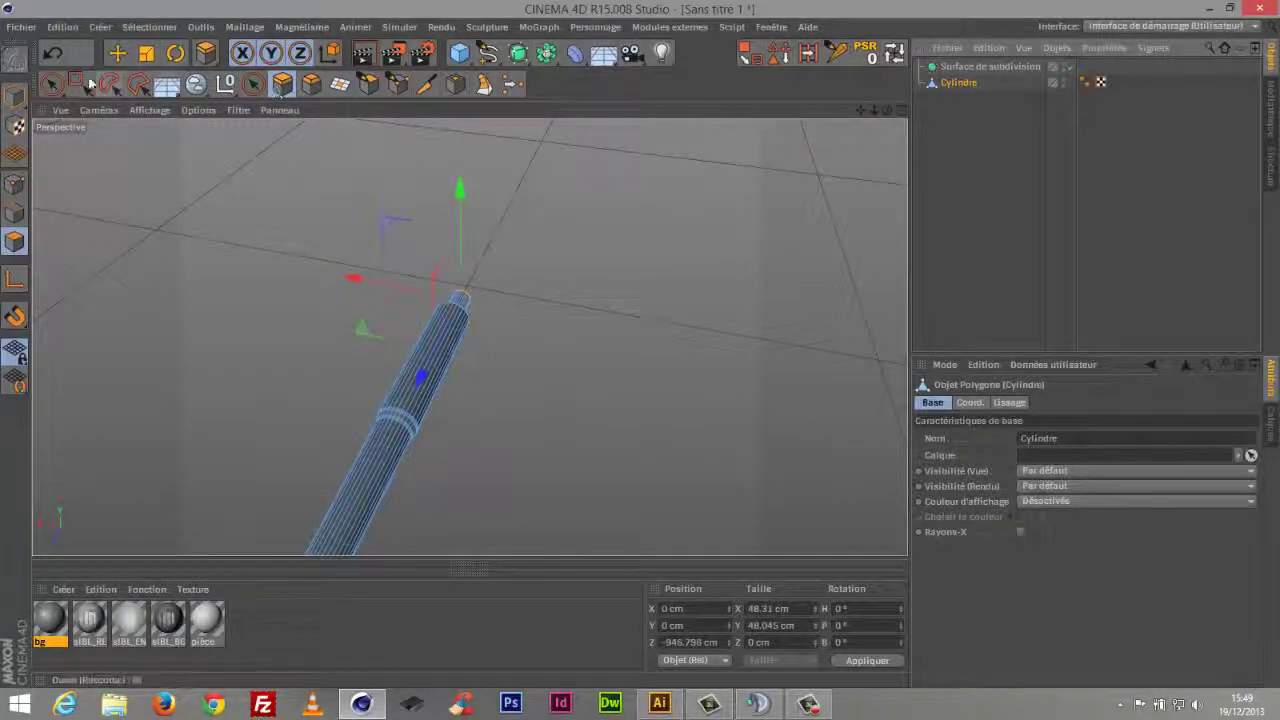
key("9")
key("o")
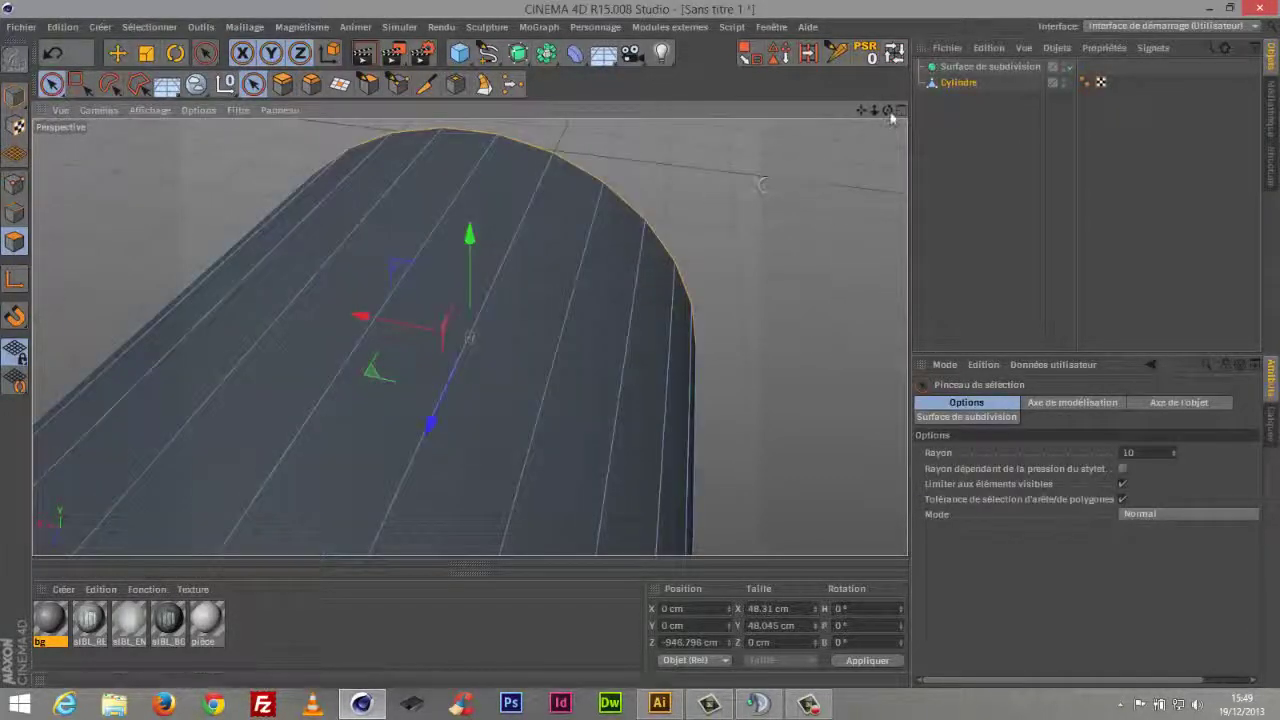
left_click_drag(870, 166, 795, 88, "alt")
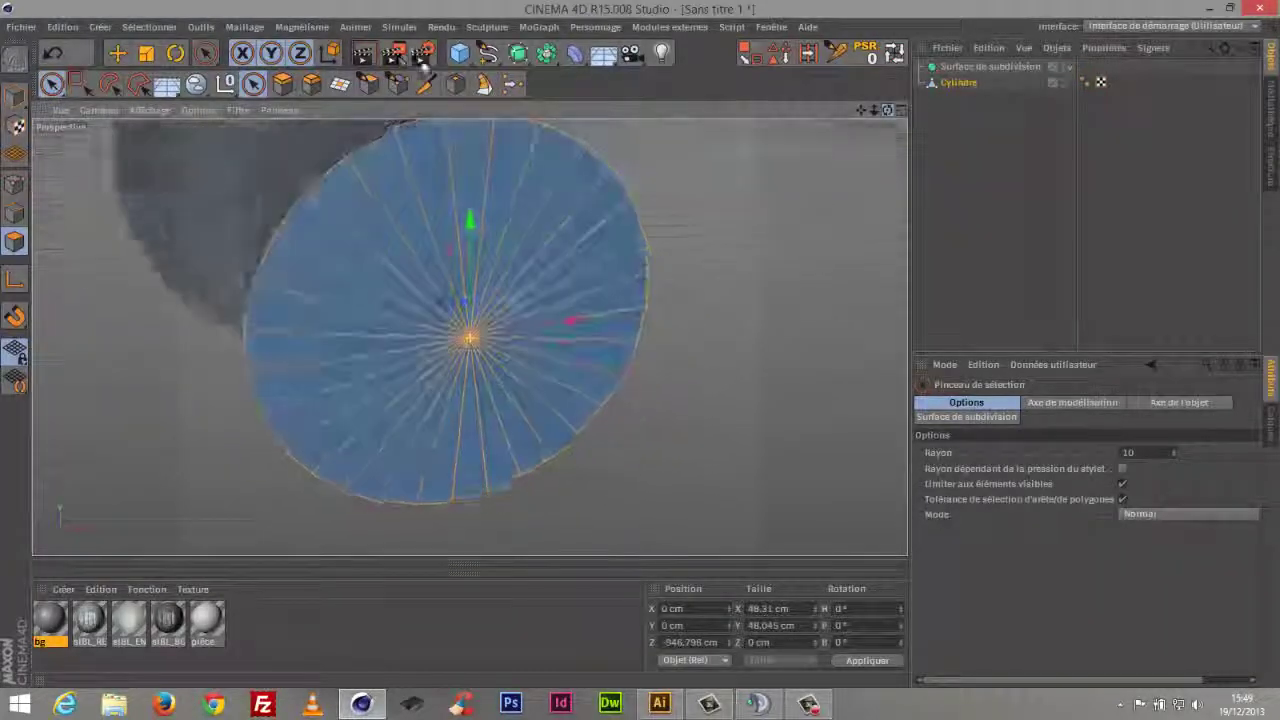
left_click_drag(858, 115, 469, 337, "alt")
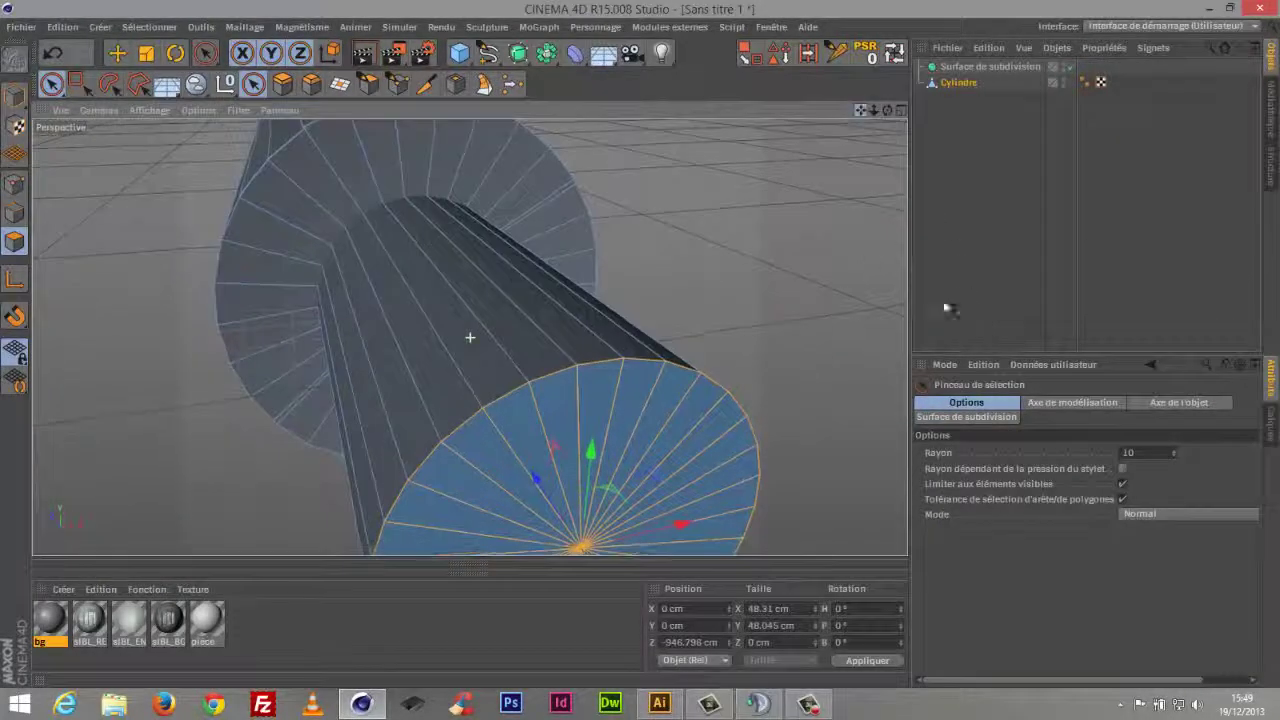
left_click(432, 86)
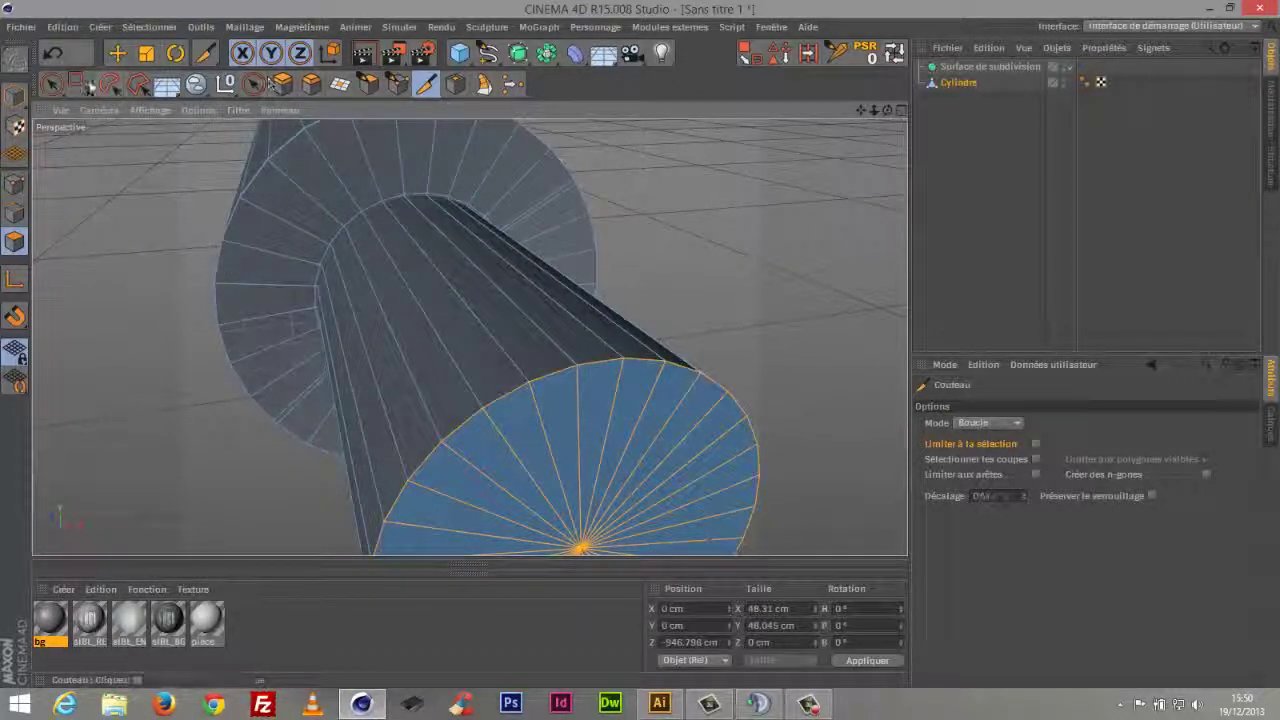
left_click(52, 84)
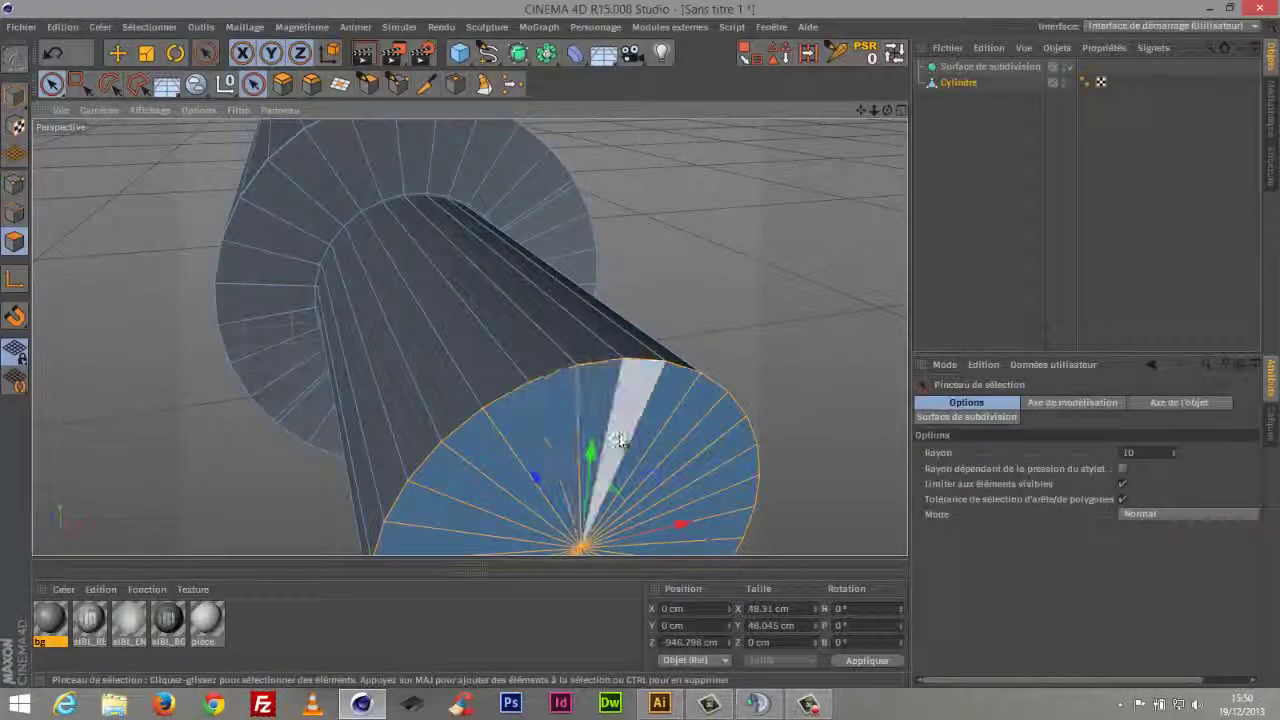
left_click(624, 445)
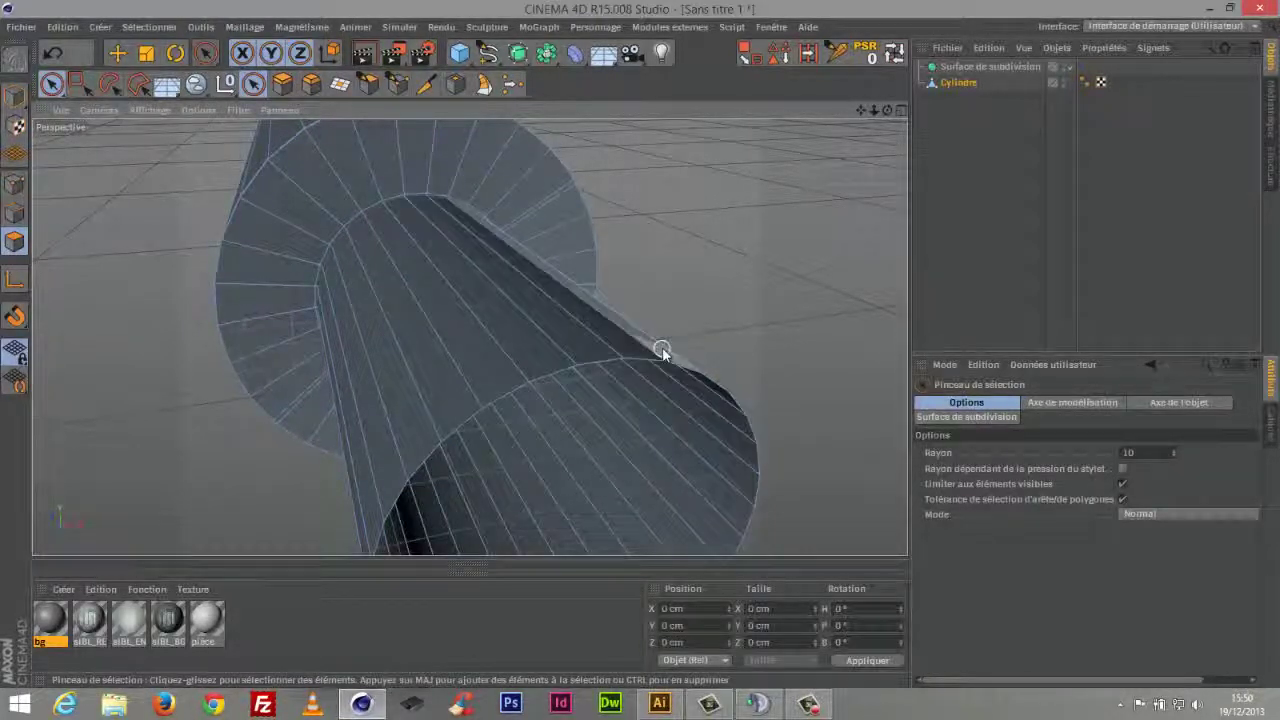
Loop-cut the protruding tube where it meets the rod's end face and remove the part that sticks out
left_click(468, 160)
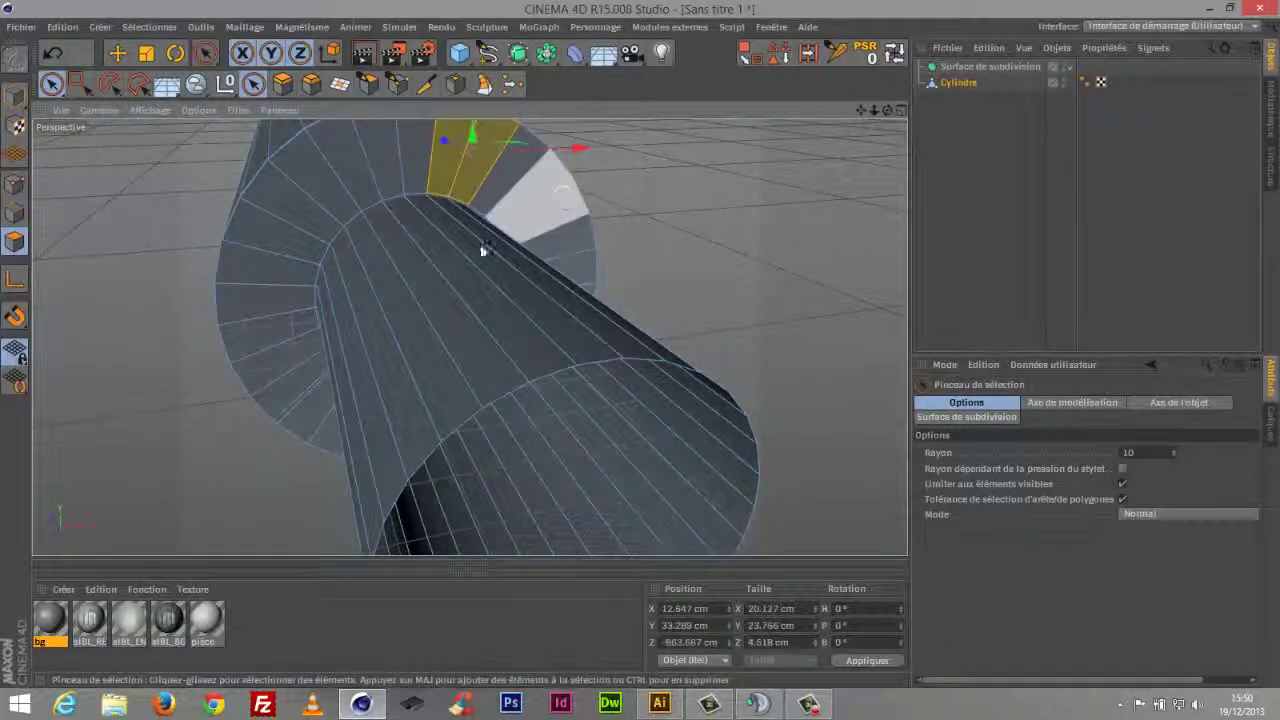
left_click_drag(887, 110, 983, 107)
key("k")
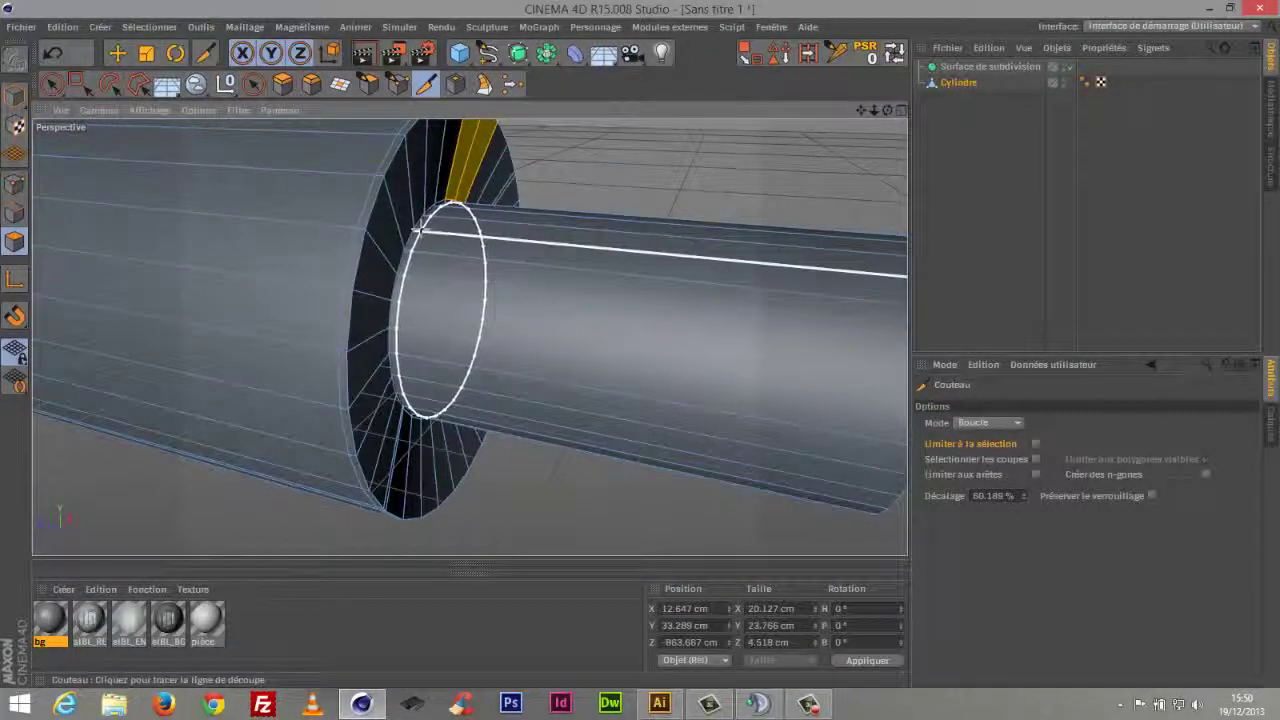
left_click(416, 231)
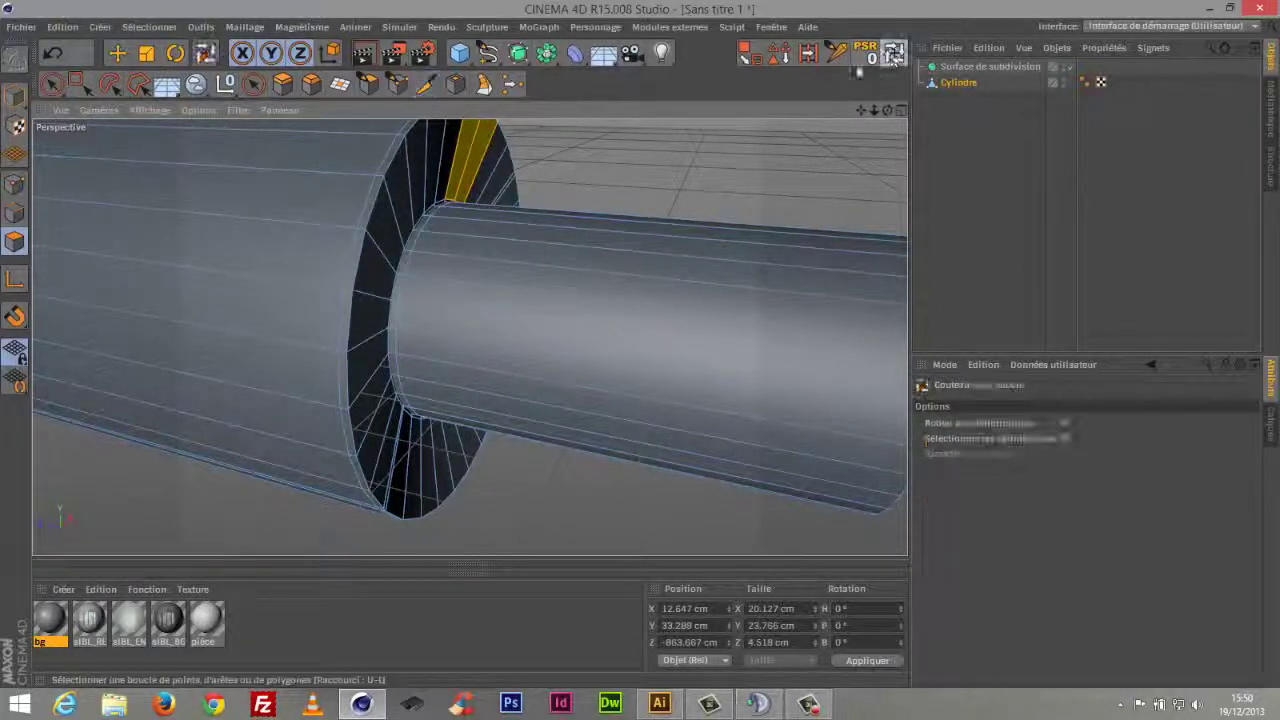
key("u")
key("l")
key("ctrl+z")
key("ctrl+z")
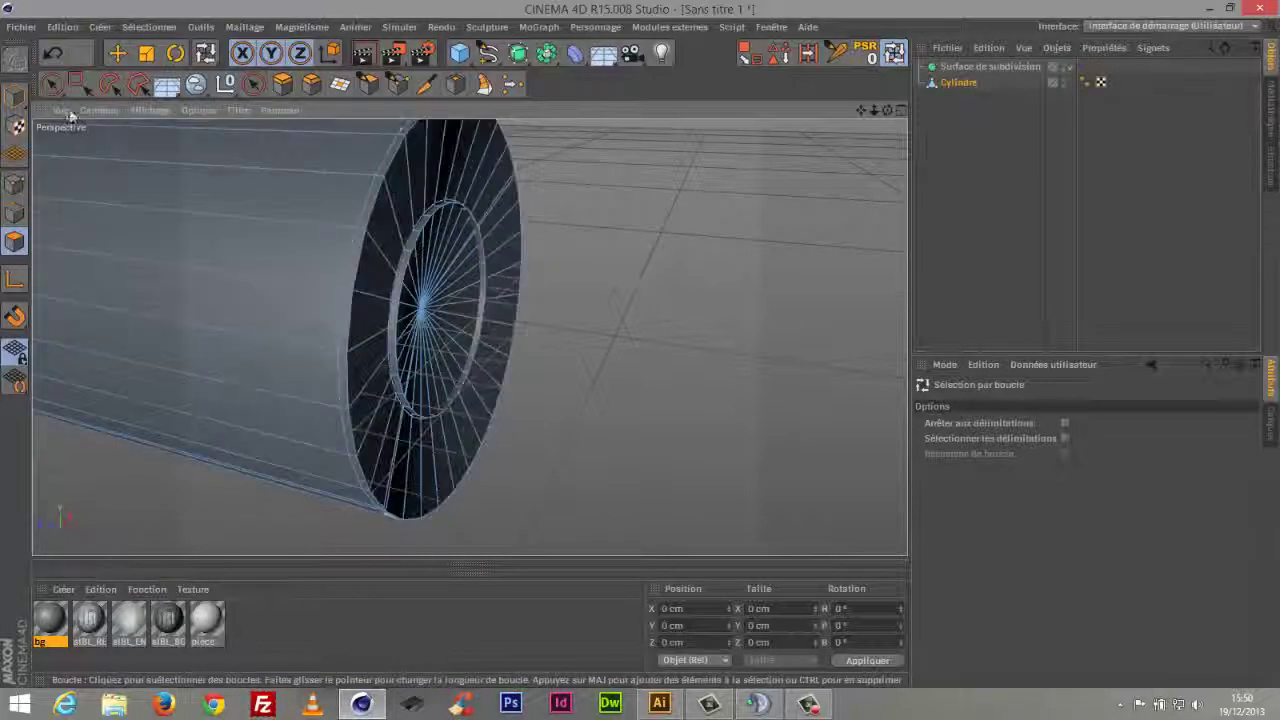
Select the remaining fan of cap polygons inside the end face's inner ring and delete them to open the bore
left_click(53, 84)
left_click_drag(446, 273, 424, 328)
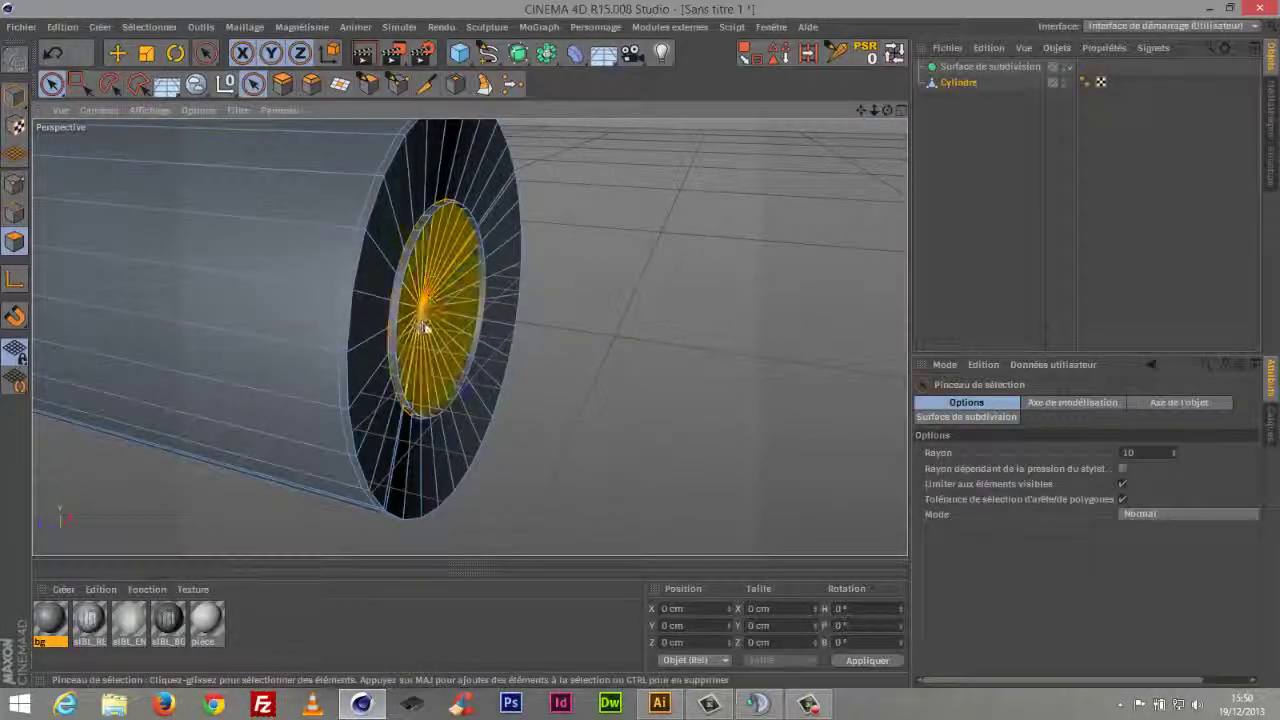
key("Delete")
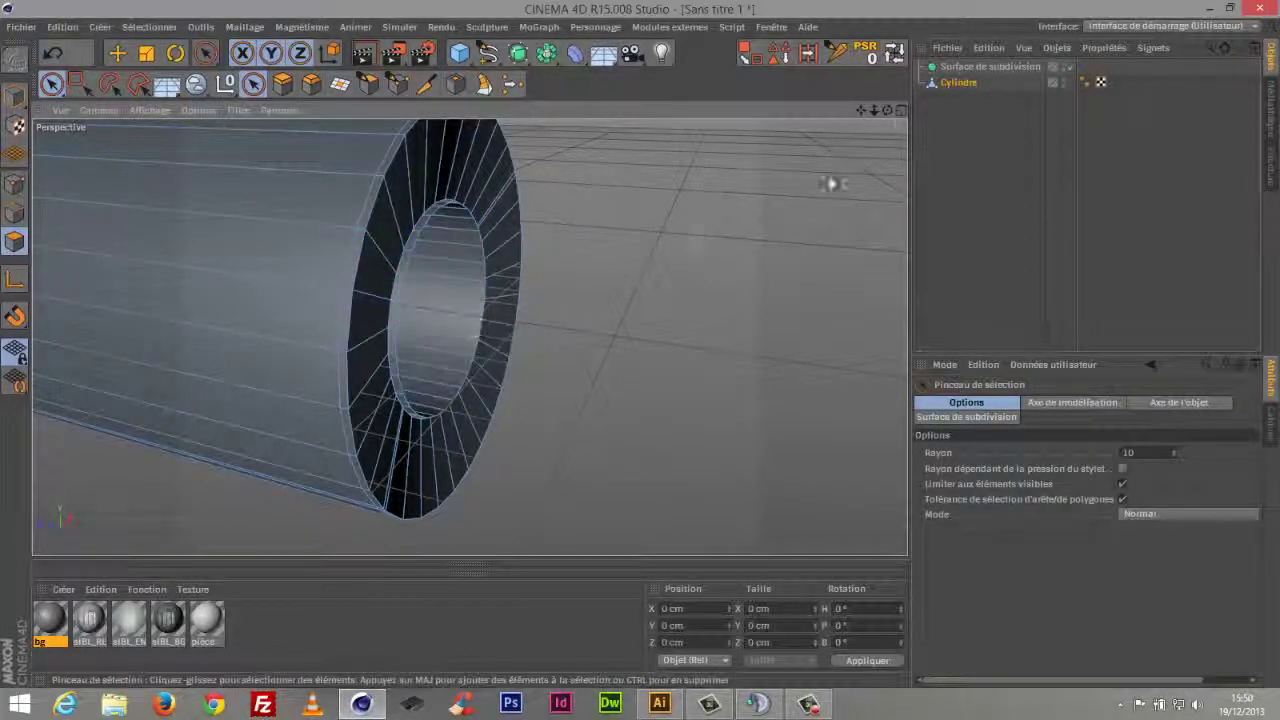
In point mode, weld the neighbouring point pairs of the end face and the bore along the top of the hole's rim
left_click(444, 251)
mouse_move(887, 110)
left_mouse_down()
mouse_move(777, 81)
mouse_move(759, 61)
mouse_move(772, 56)
mouse_move(873, 129)
mouse_move(899, 113)
left_mouse_up()
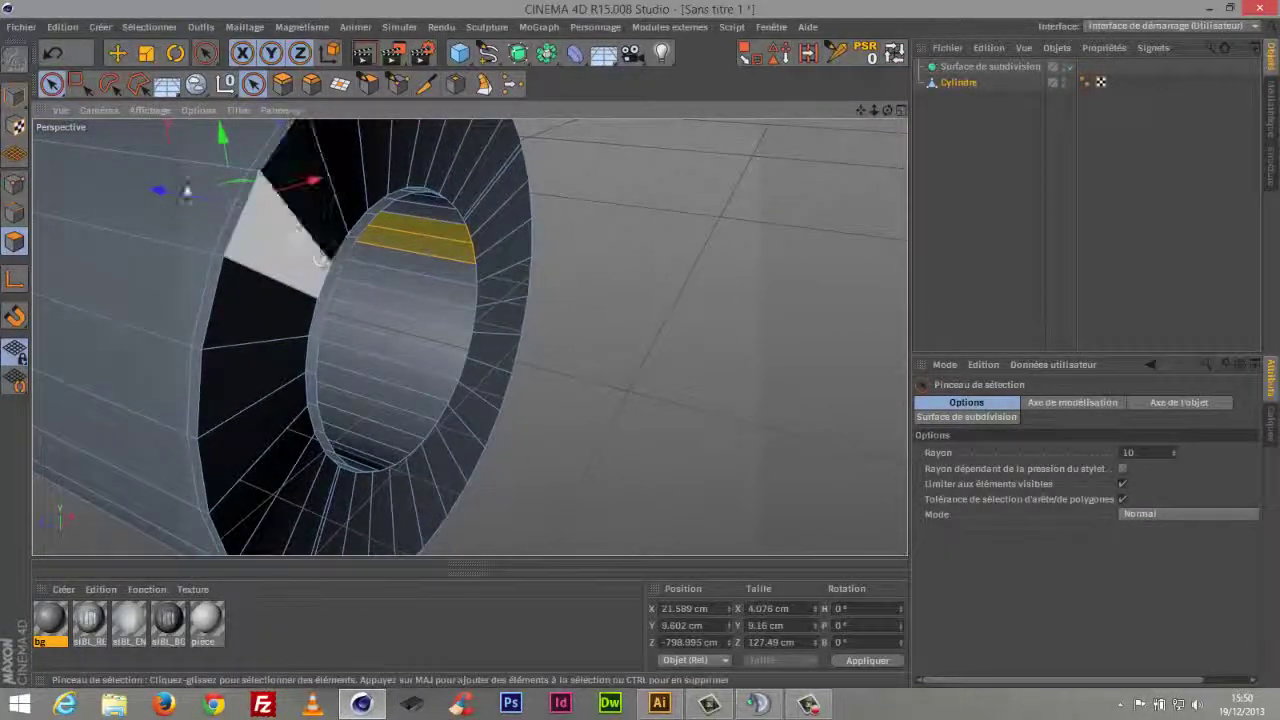
left_click(14, 184)
left_click(408, 207)
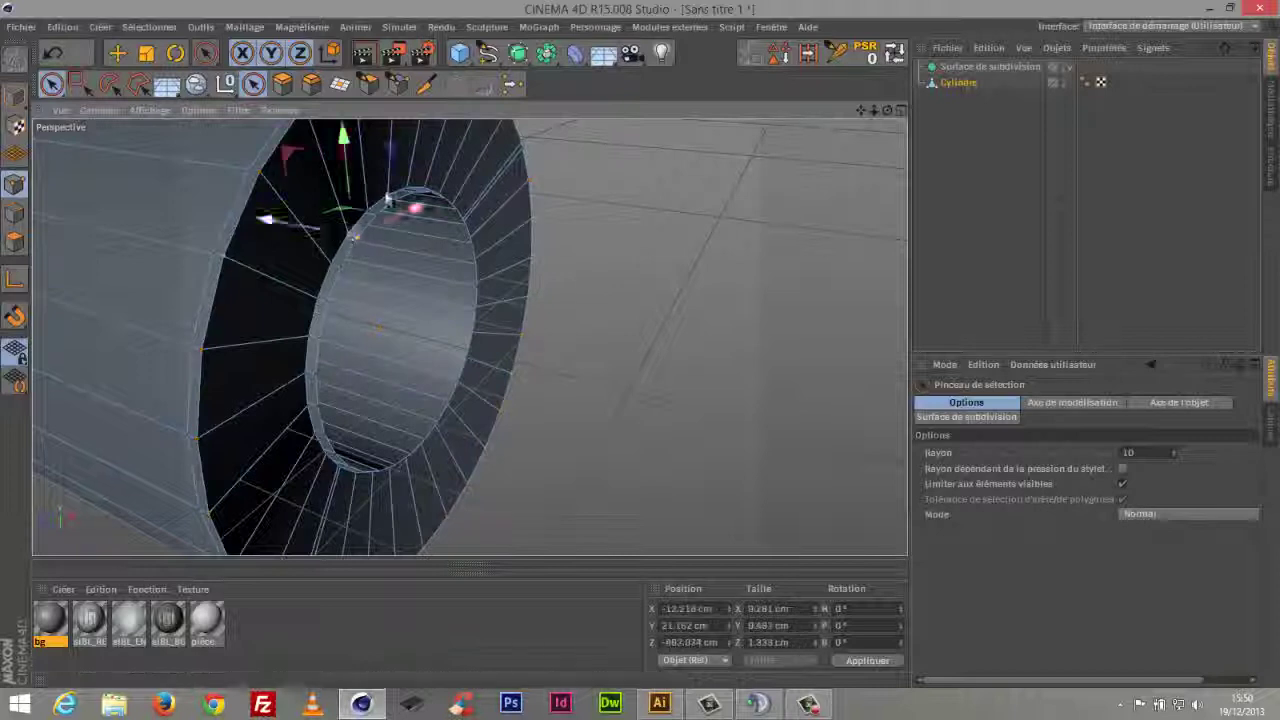
key("m")
key("q")
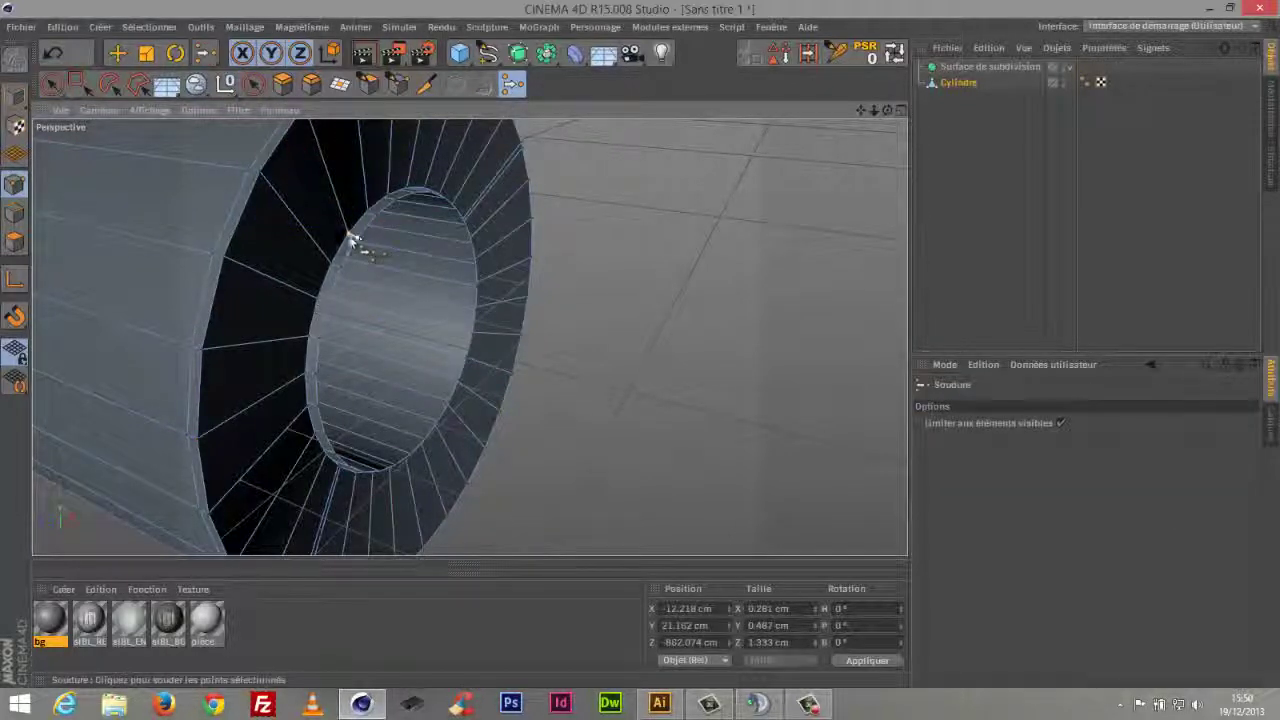
key("space")
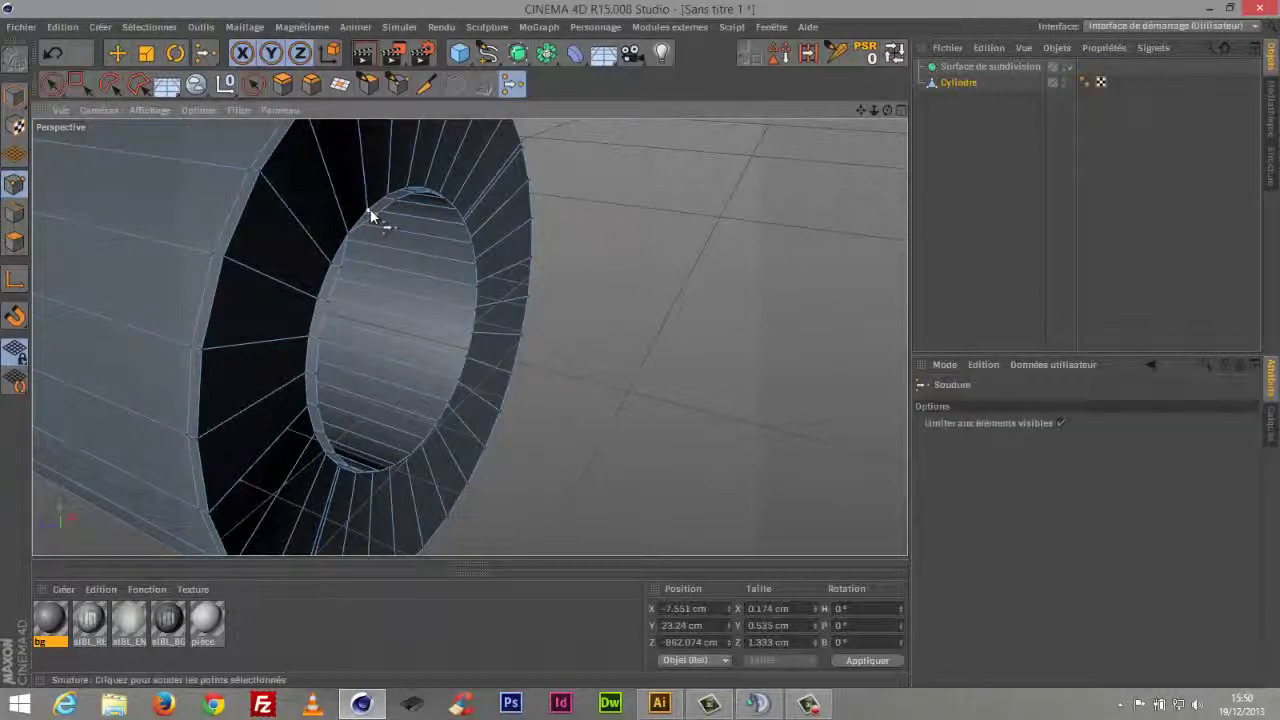
left_click_drag(371, 209, 403, 219)
key("m")
key("q")
key("space")
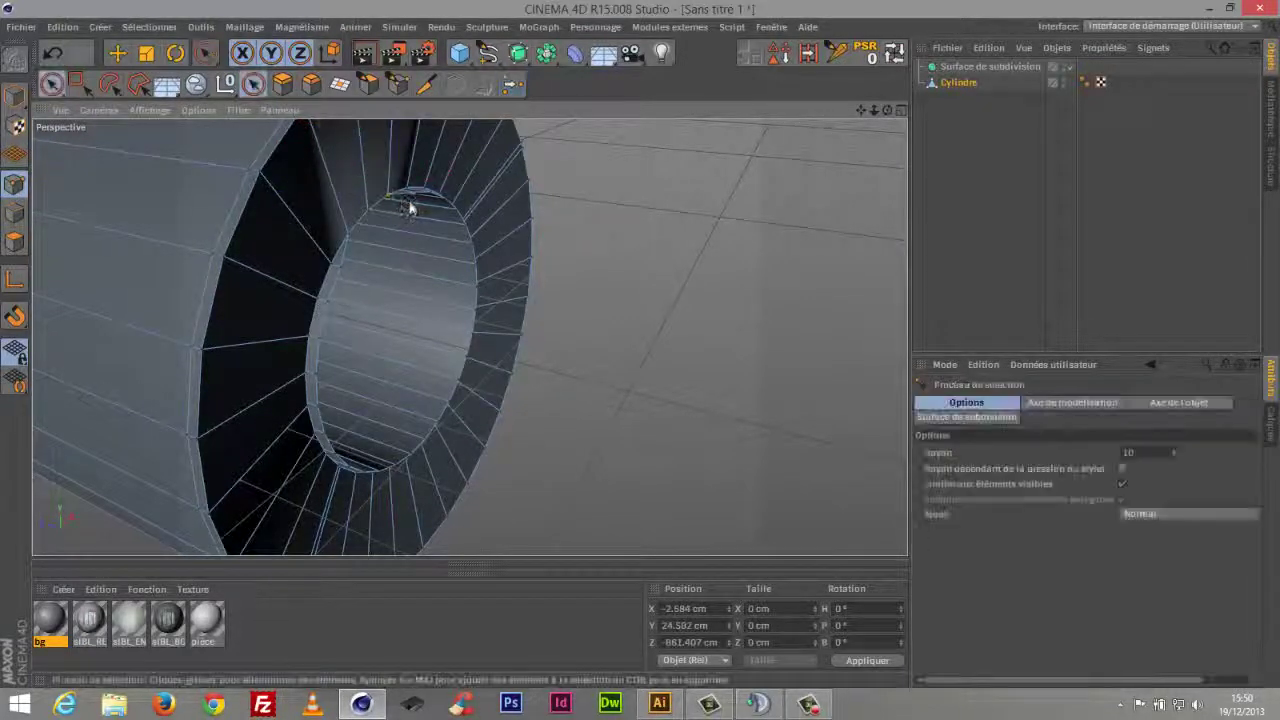
left_click(414, 200)
key("m")
key("q")
key("space")
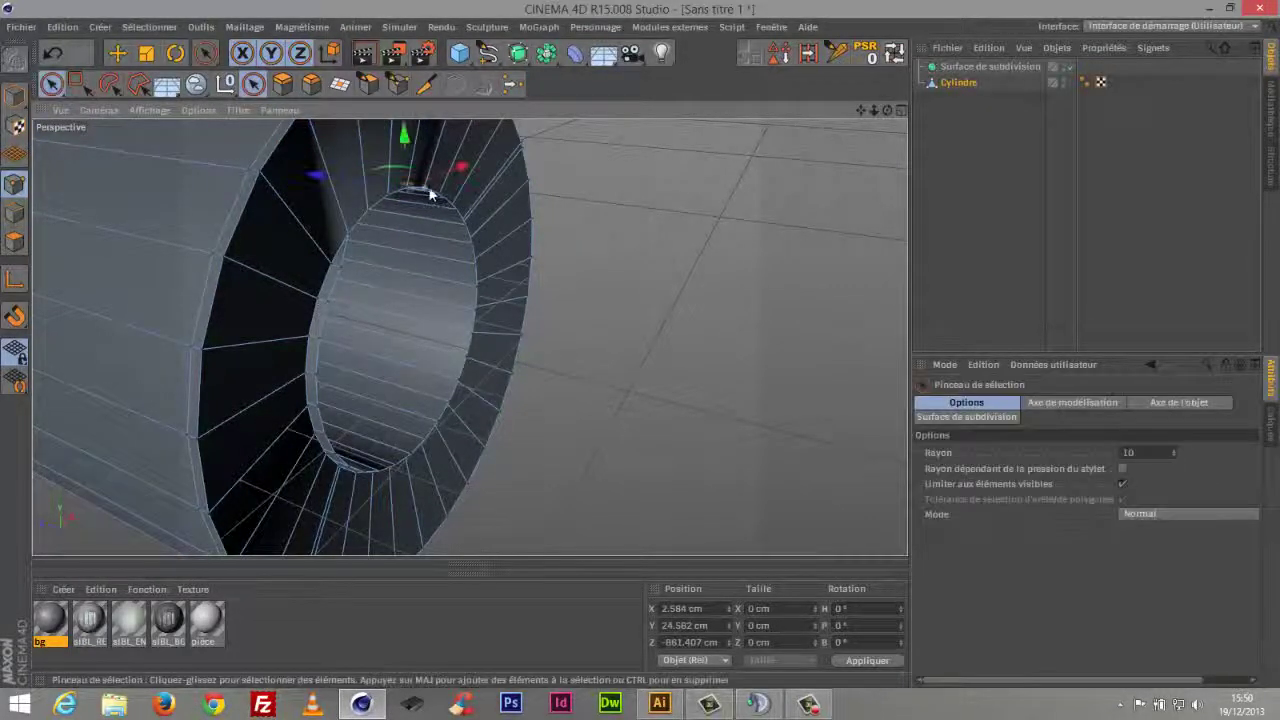
key("m")
key("q")
left_click(423, 191)
Continue welding the point pairs down the side of the hole's rim to join the bore to the end face
key("space")
key("m")
key("q")
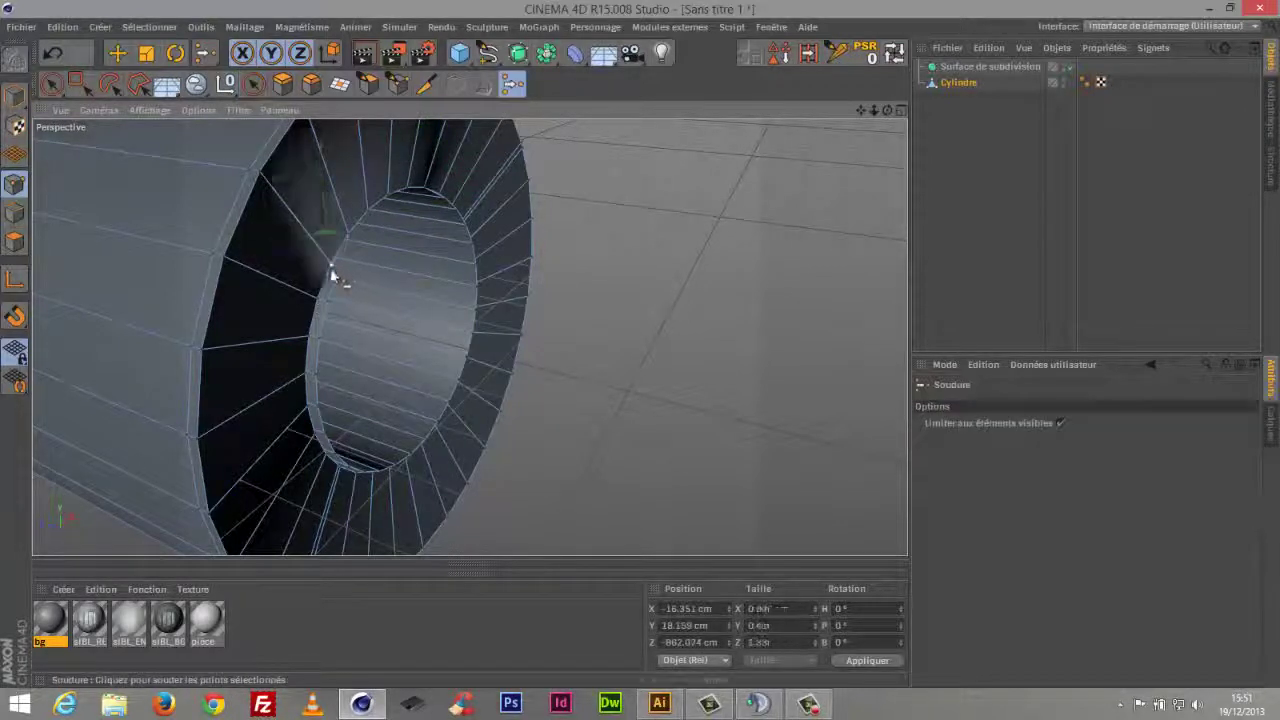
key("space")
left_click(331, 288)
key("m")
key("q")
key("space")
key("m")
key("q")
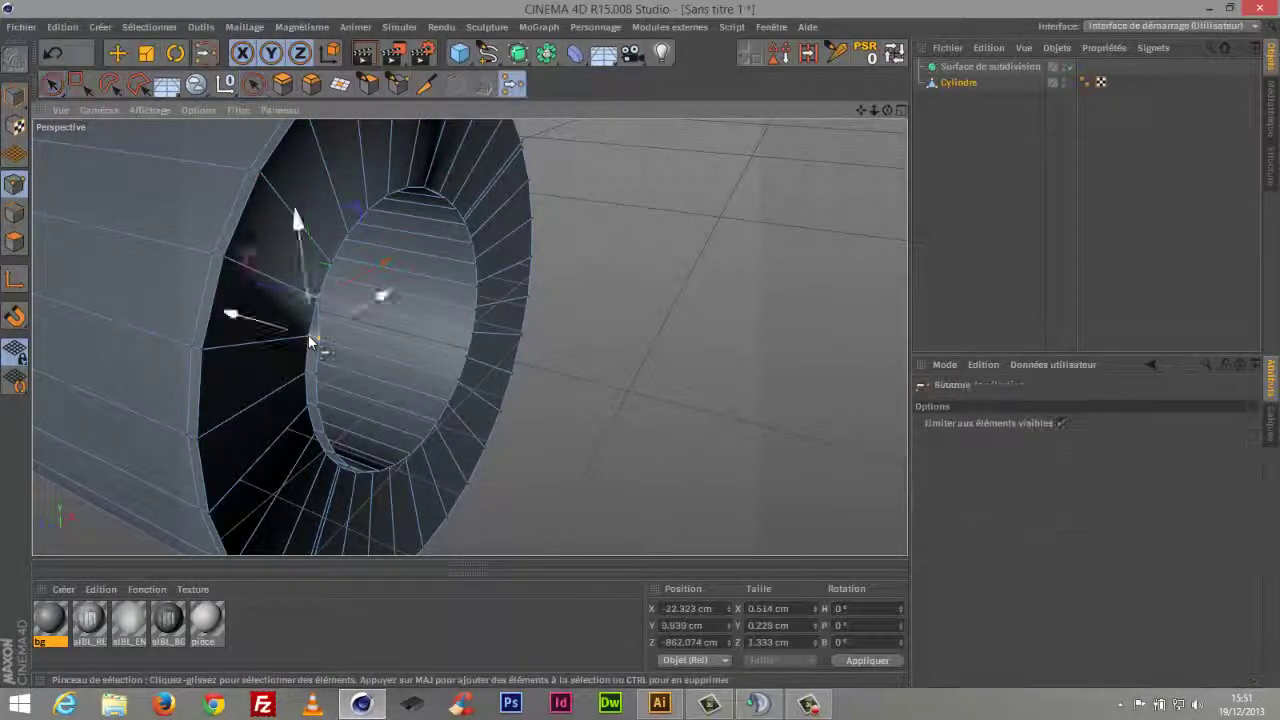
left_click(308, 335)
key("space")
left_click(309, 375)
key("m")
key("q")
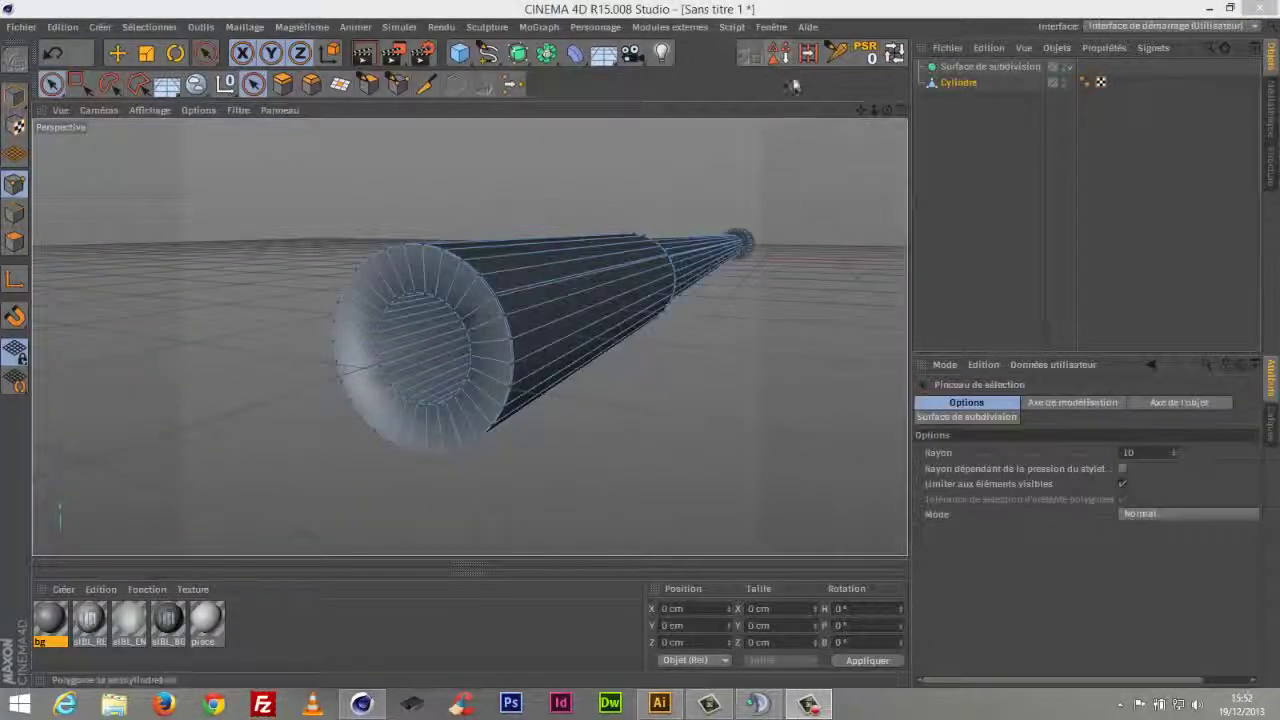
Place the cylinder back inside the Subdivision Surface object and switch to model mode
left_click_drag(876, 111, 924, 168)
left_click_drag(894, 113, 1080, 135)
left_click_drag(957, 87, 952, 68)
left_click(15, 95)
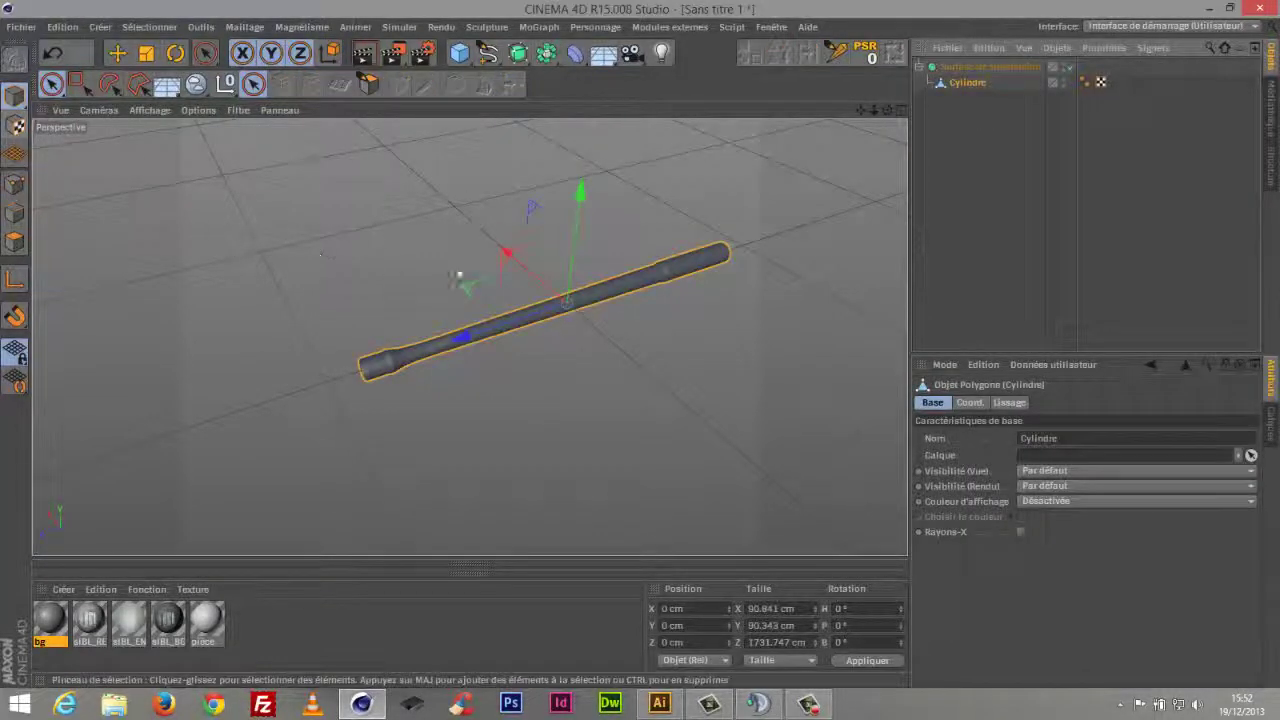
Examine the smoothed rod as a whole and from its open end, looking straight into the bore
left_click(923, 94)
left_click_drag(861, 111, 820, 150)
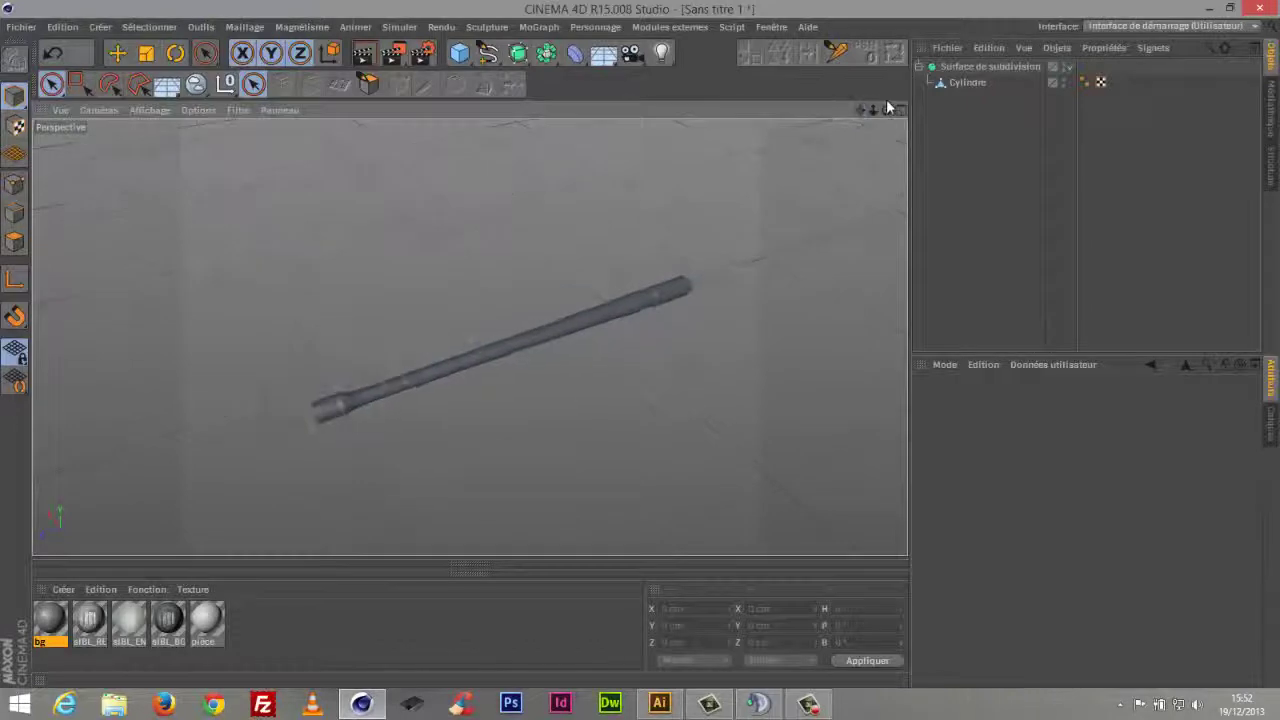
left_click_drag(886, 112, 1040, 16)
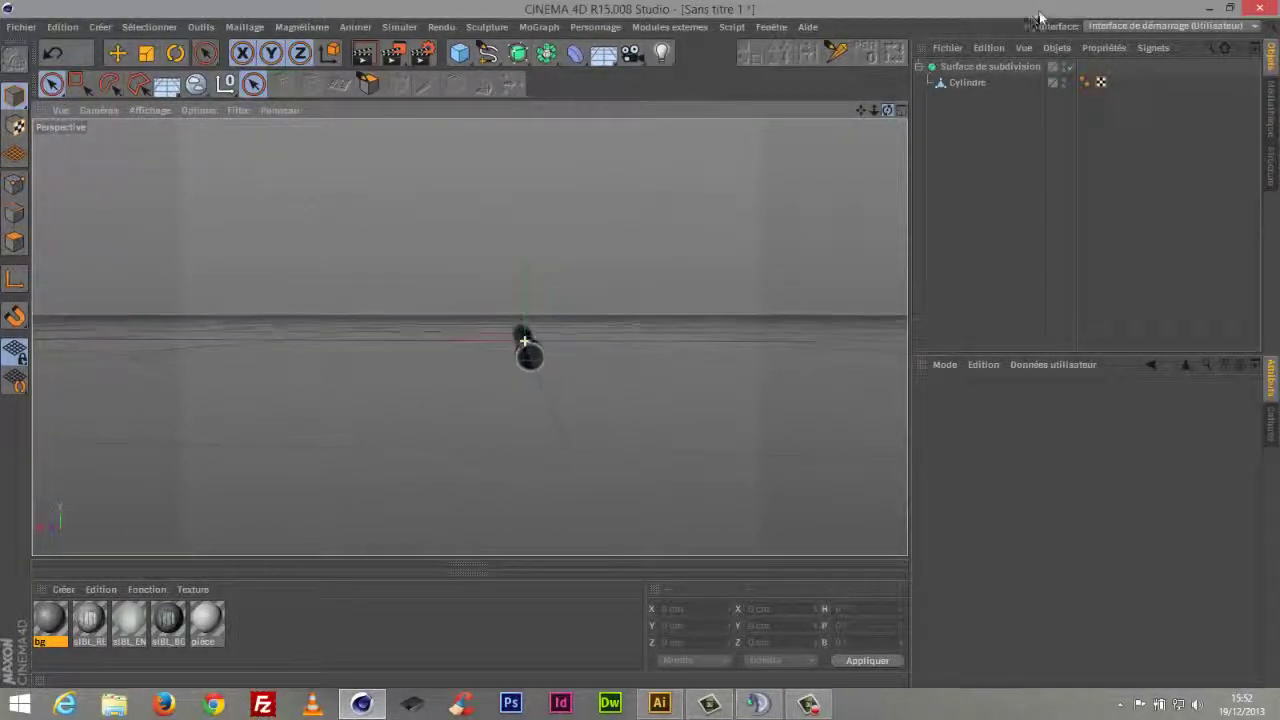
left_click_drag(873, 110, 965, 82)
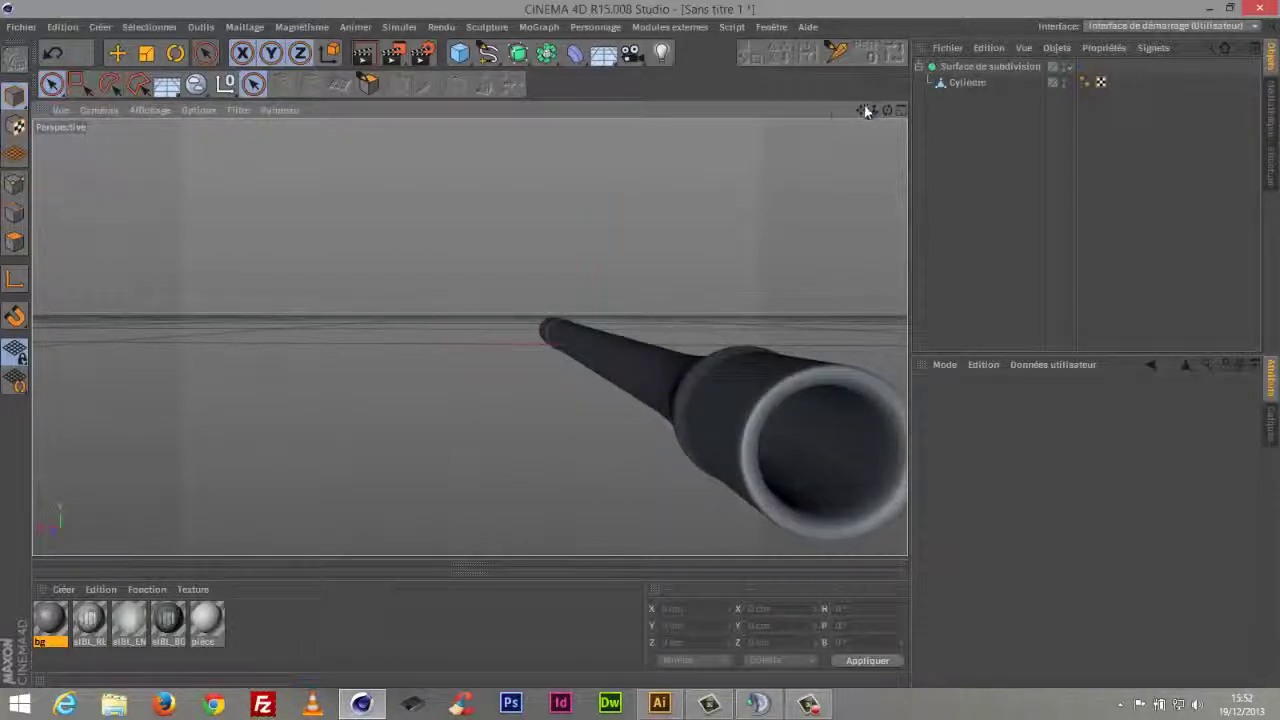
left_click_drag(866, 111, 773, 84)
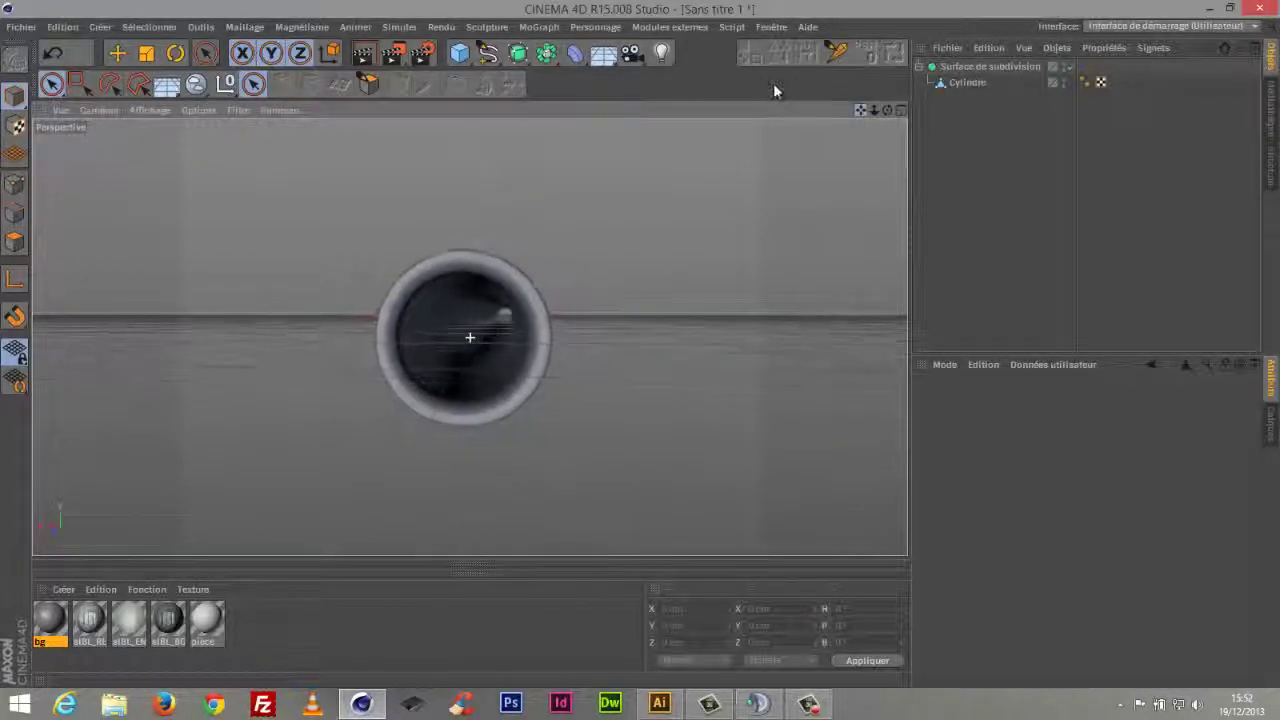
left_click(955, 83)
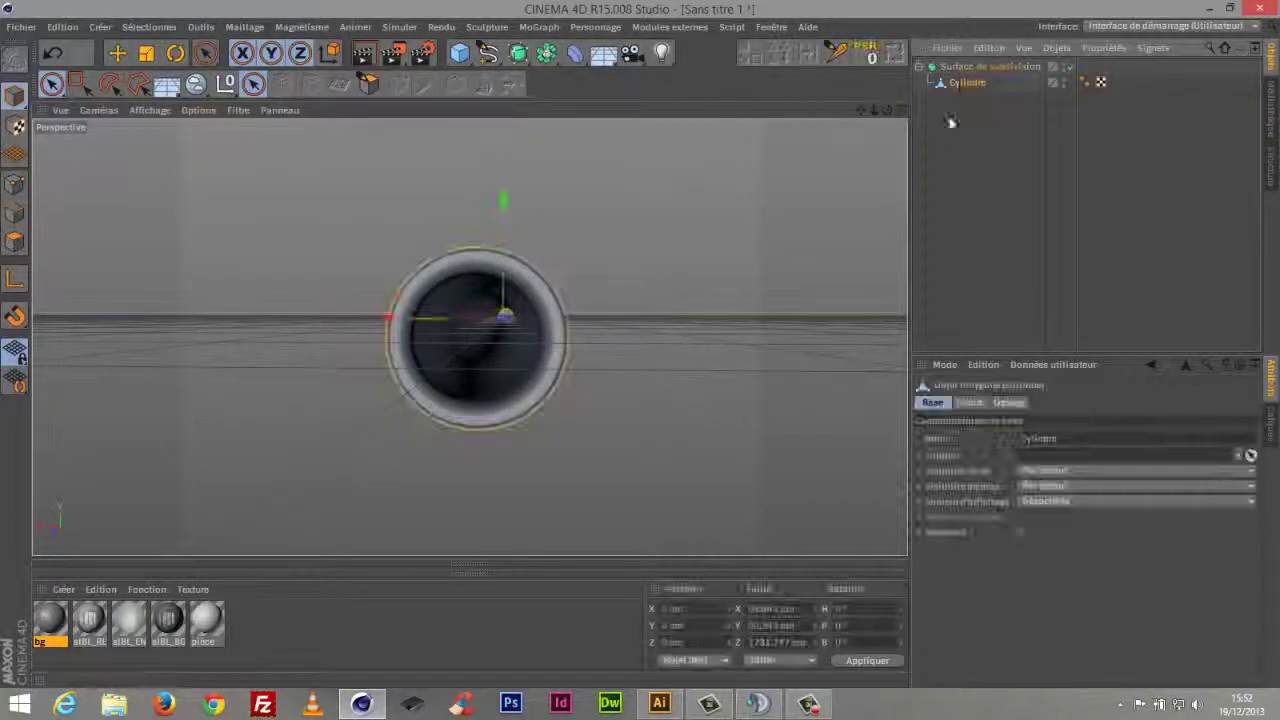
Rename the polygonal cylinder inside the Subdivision Surface object as "canon"
double_click(965, 83)
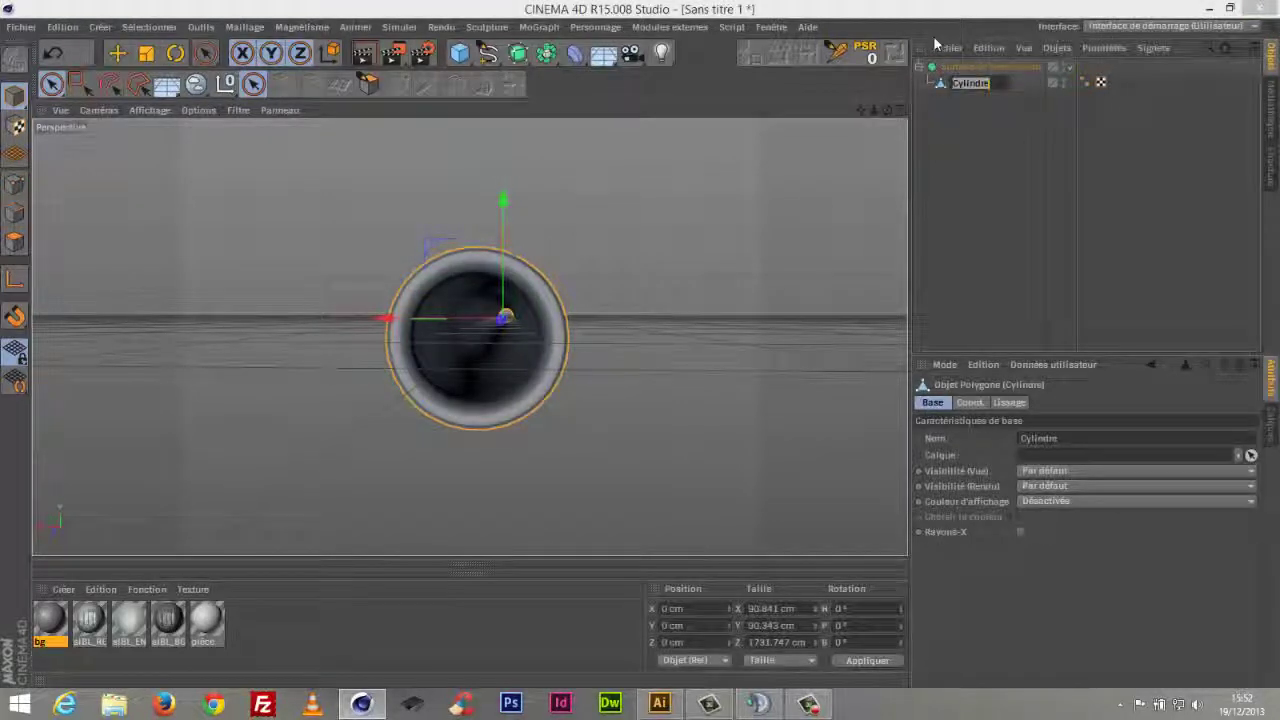
type("canon")
key("Return")
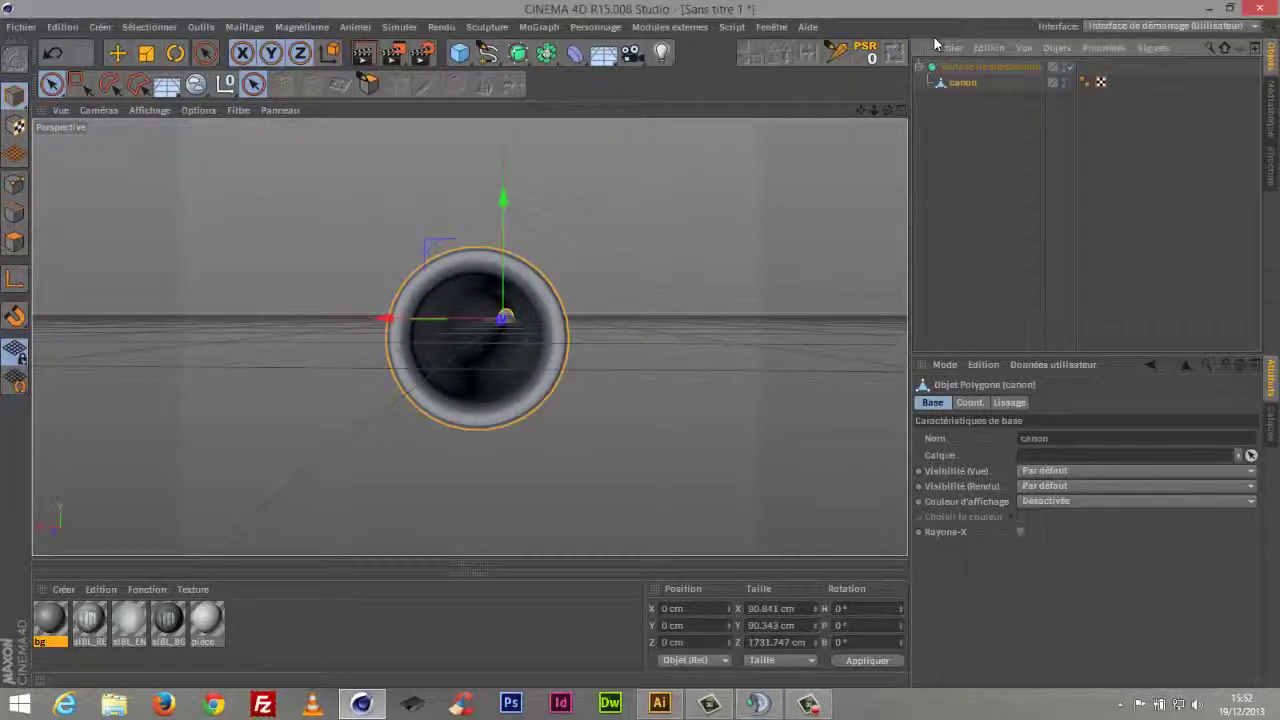
Activate the Knife tool in loop mode (Boucle) and switch the canon mesh to polygon mode
key("k")
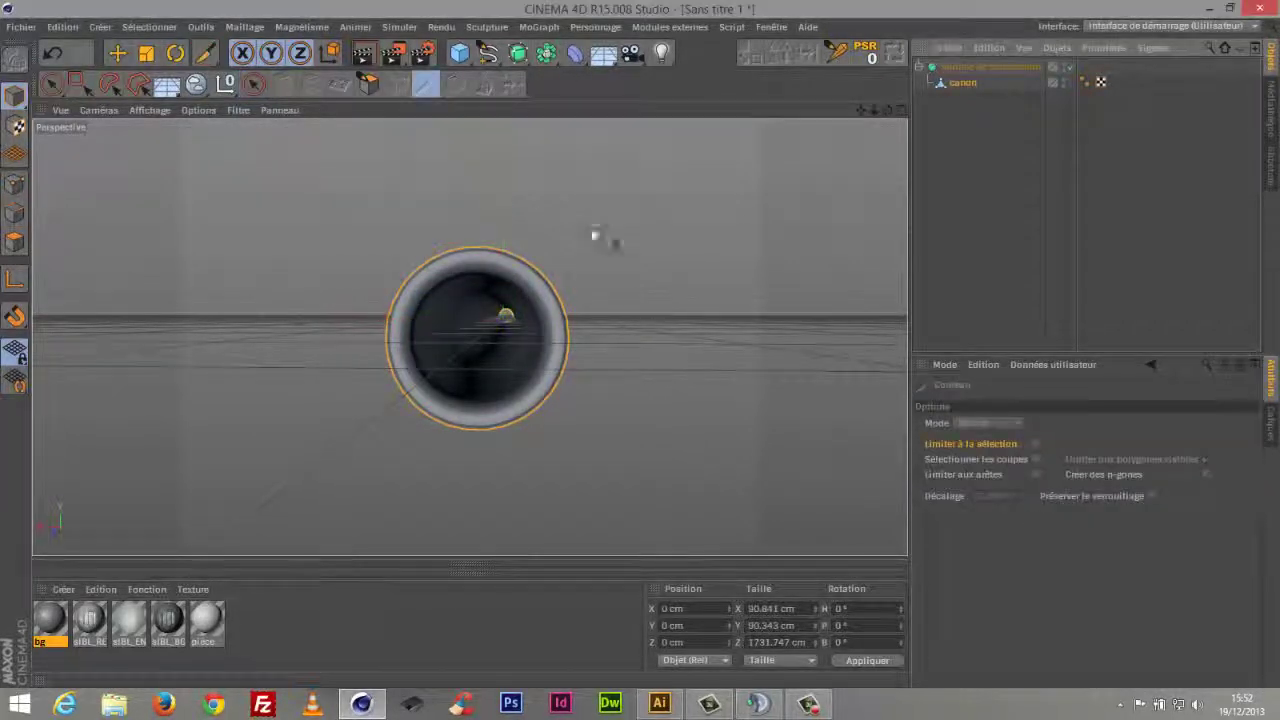
left_click(963, 86)
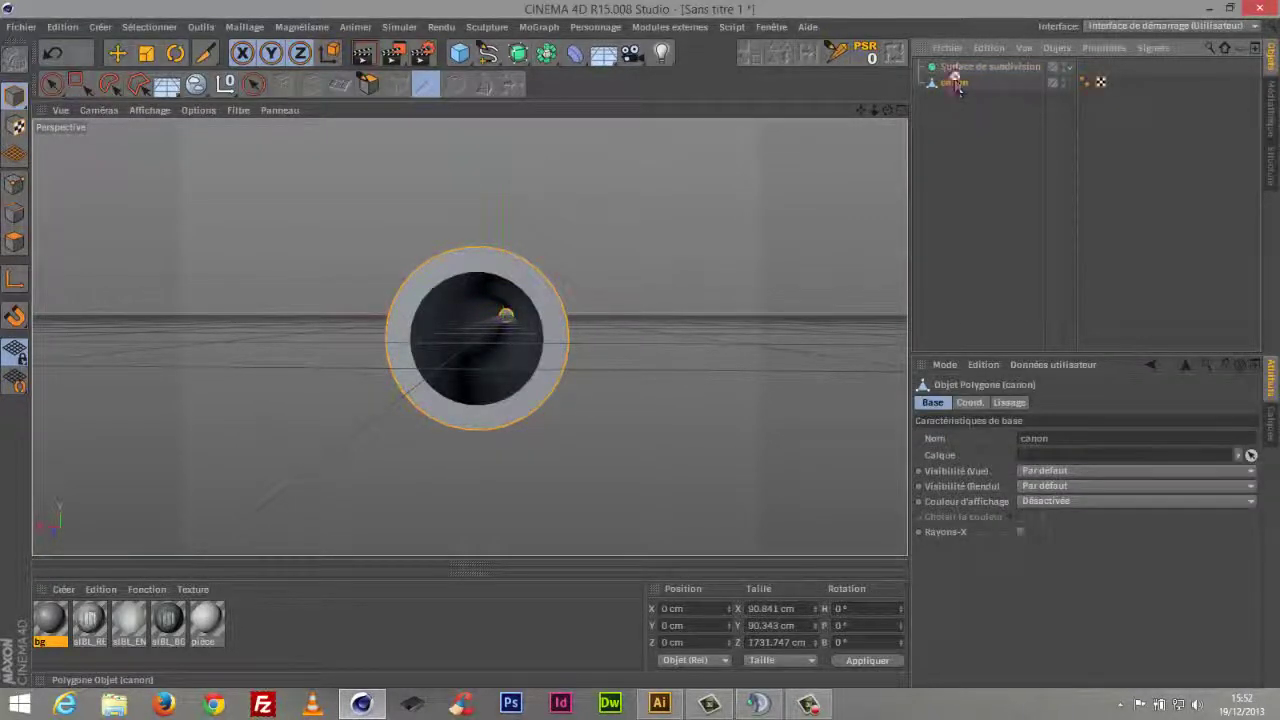
left_click_drag(965, 70, 964, 68)
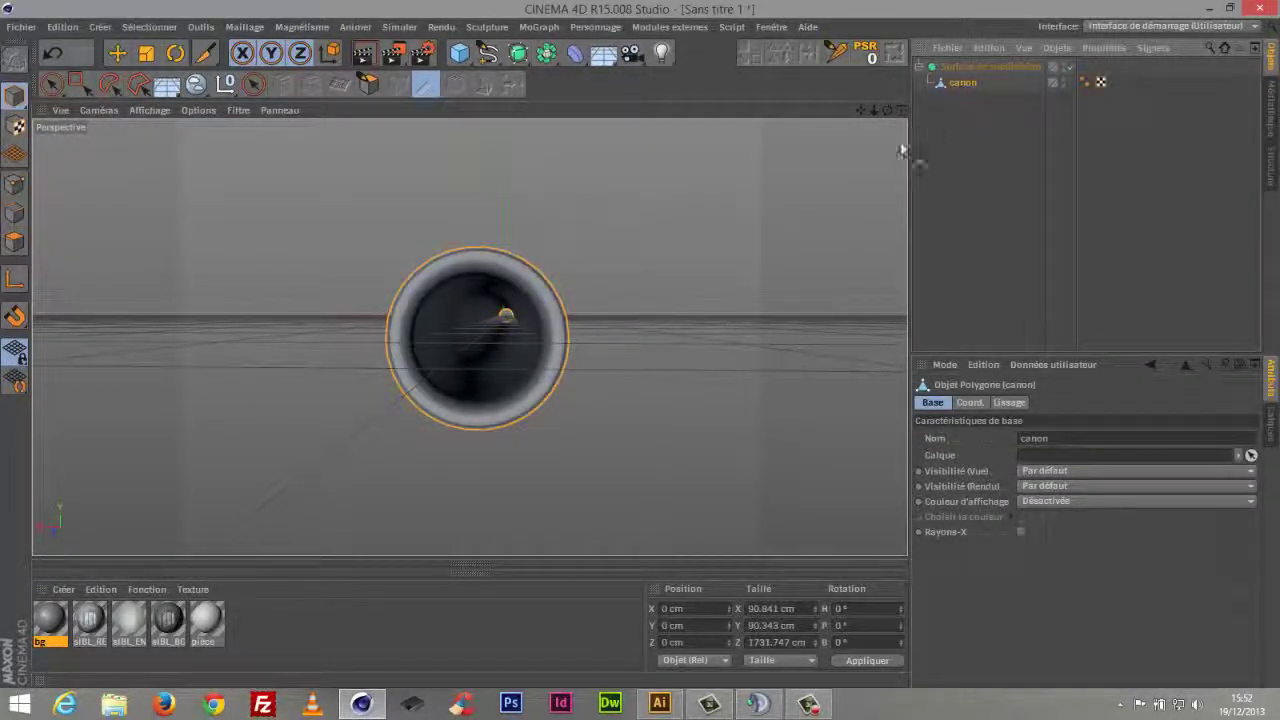
key("k")
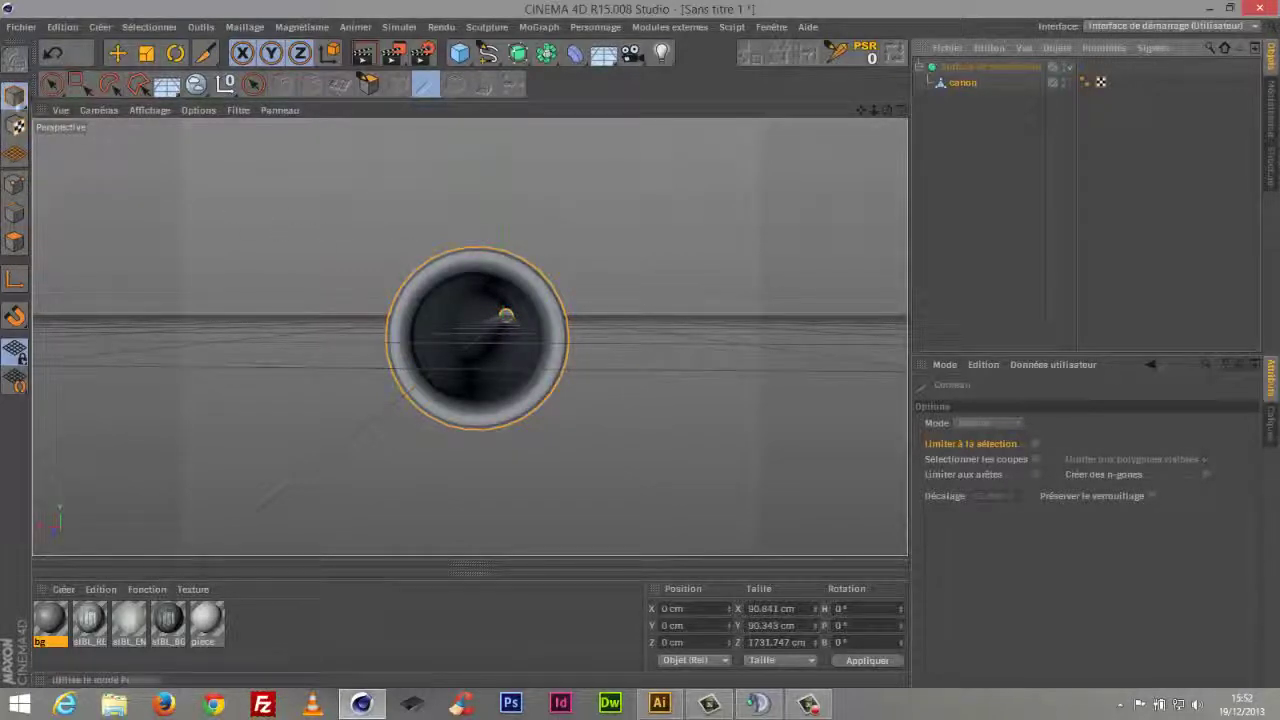
left_click(16, 185)
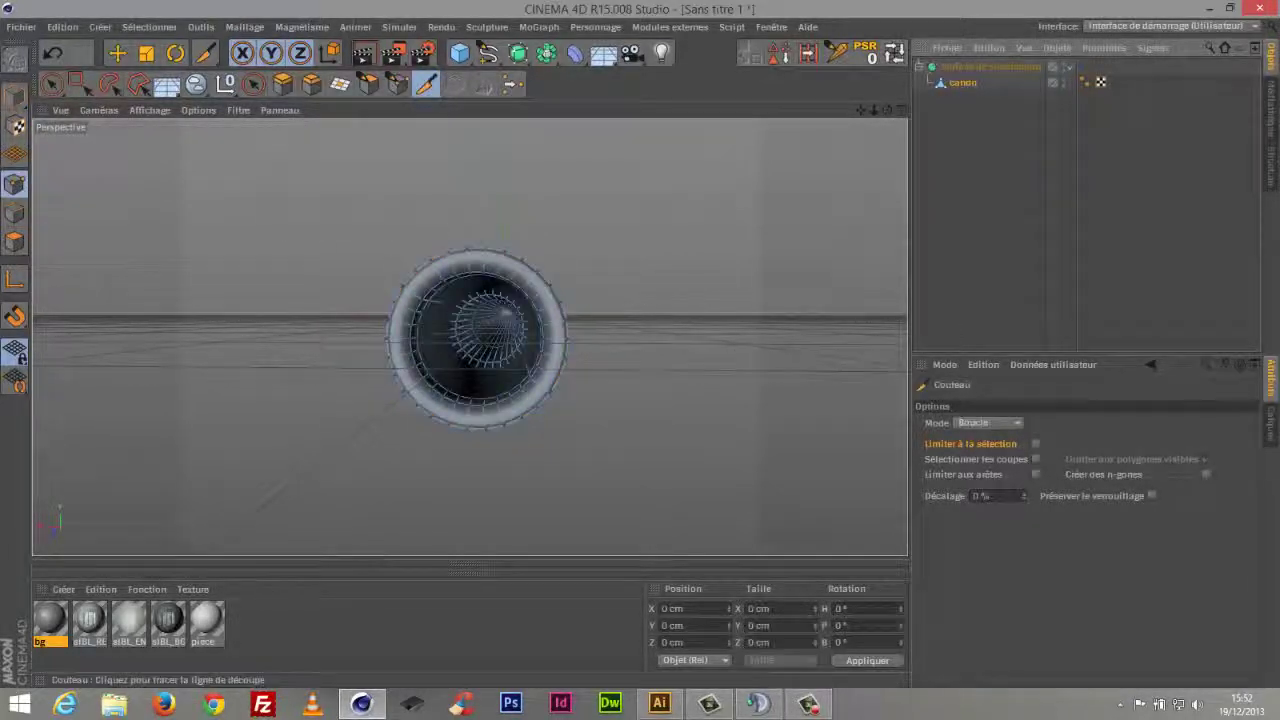
left_click(15, 241)
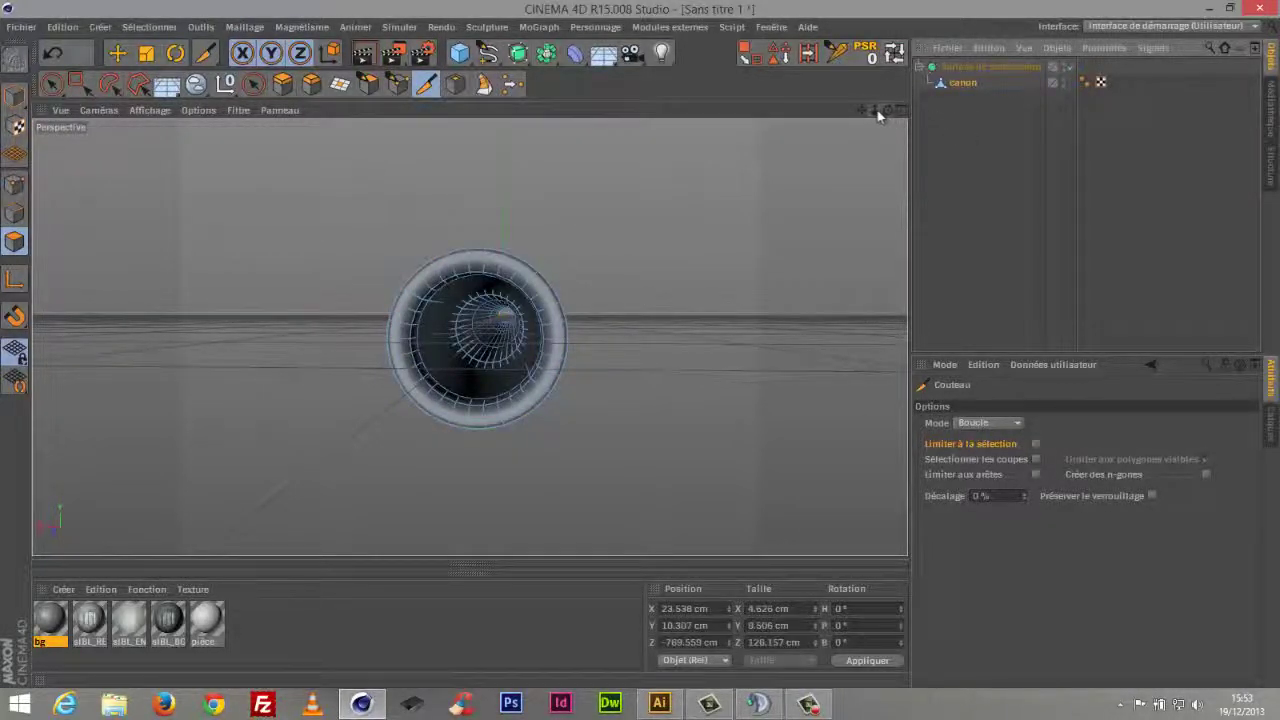
Clear the polygon selection and cut two loops on the open end face, at about 5% beside the bore rim and 96% near the outer edge
mouse_move(878, 116)
left_mouse_down()
mouse_move(908, 102)
mouse_move(886, 110)
left_mouse_up()
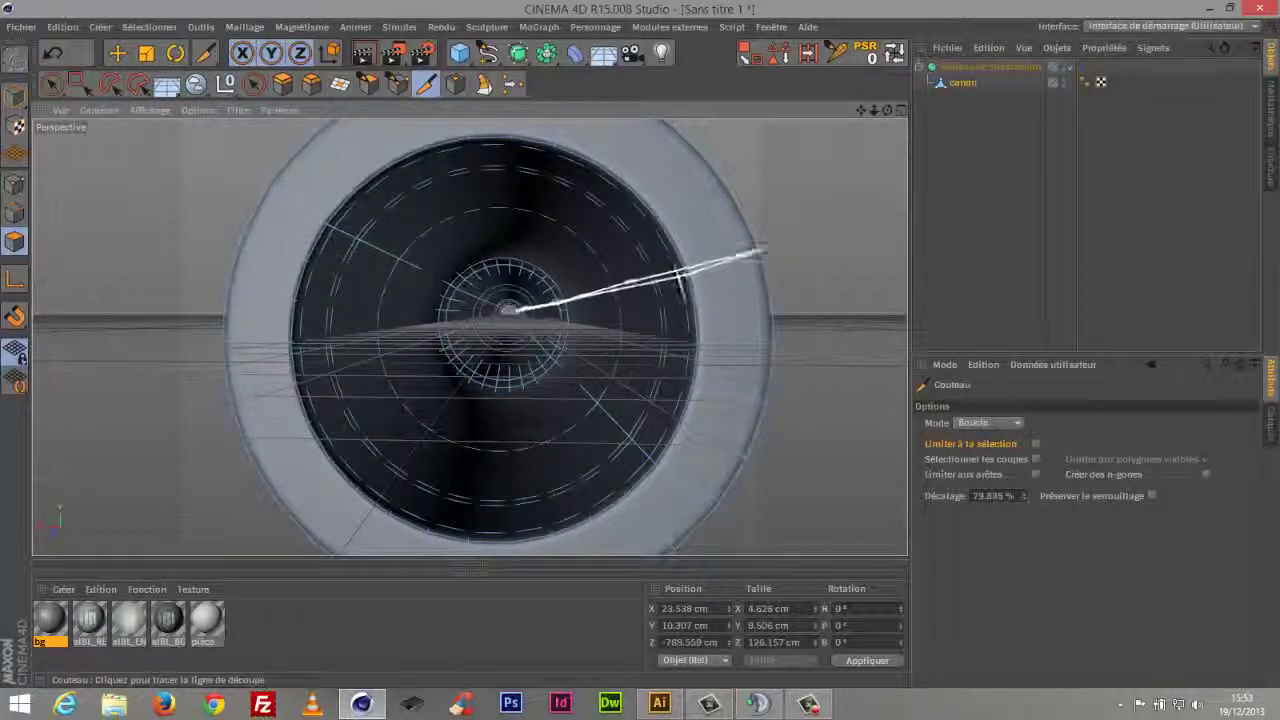
mouse_move(893, 111)
left_mouse_down()
mouse_move(1183, 100)
mouse_move(900, 97)
left_mouse_up()
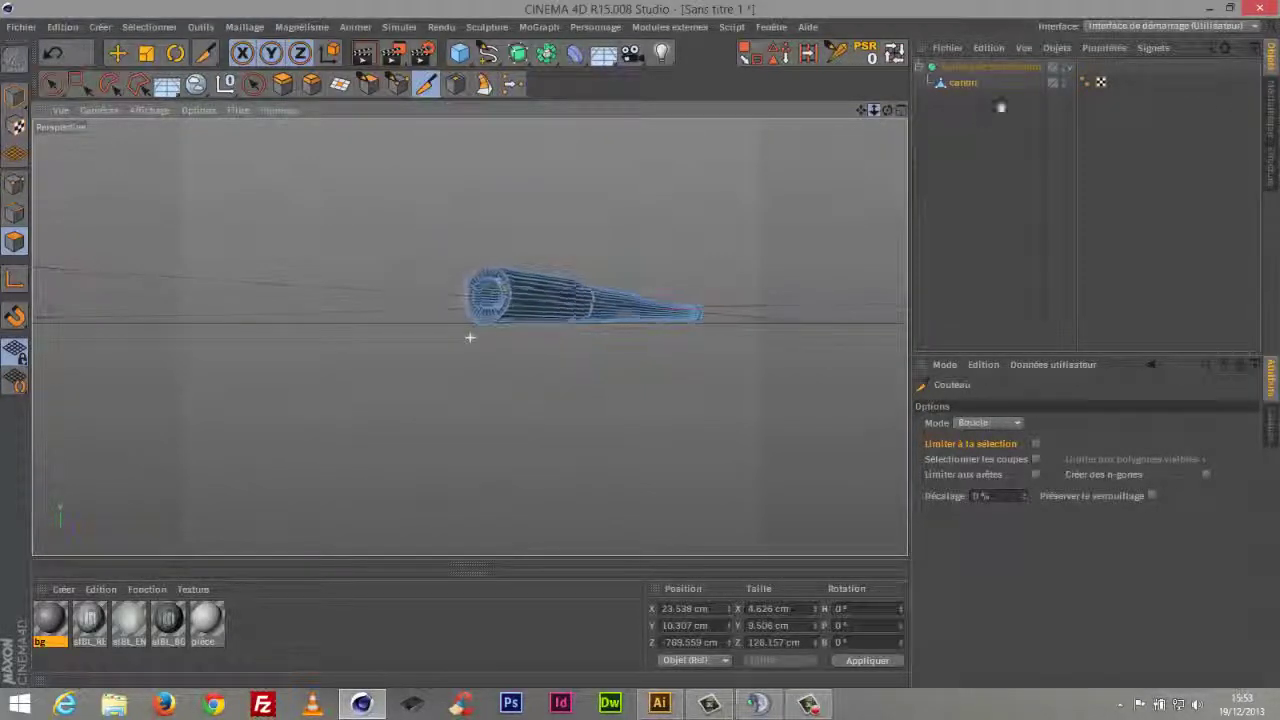
left_click_drag(1001, 107, 1163, 100)
left_click_drag(861, 110, 490, 340)
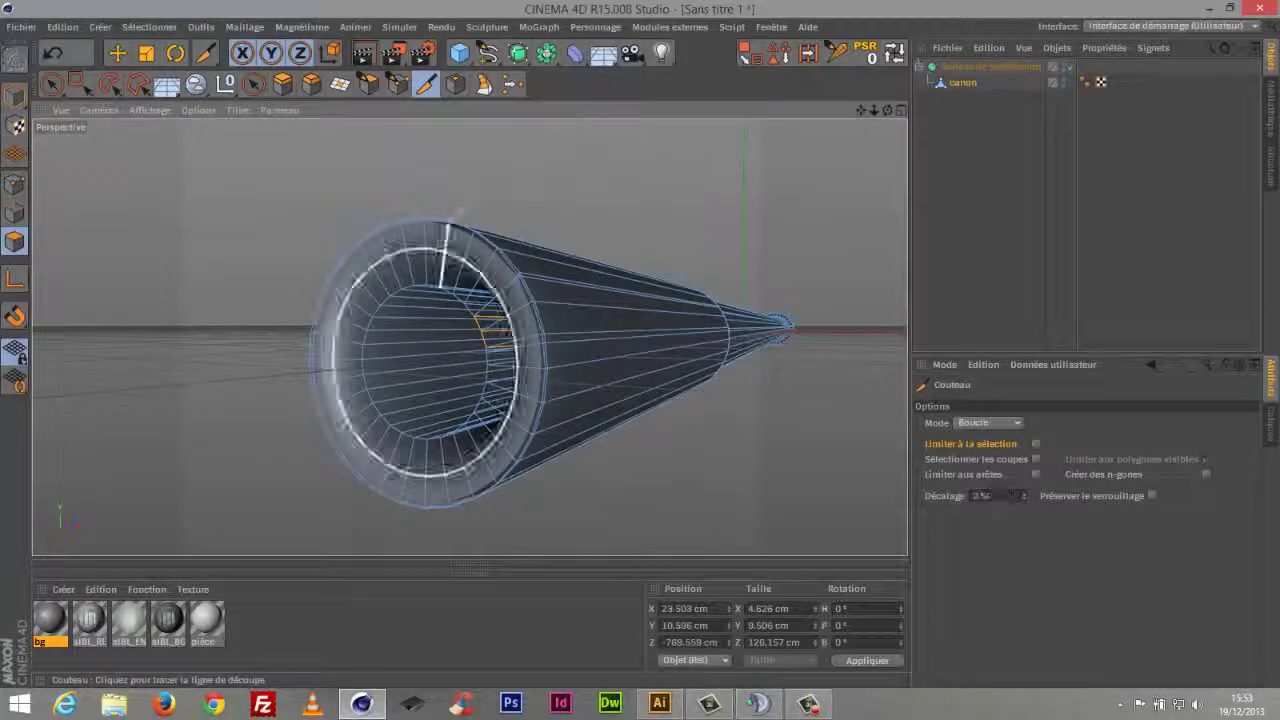
left_click(53, 85)
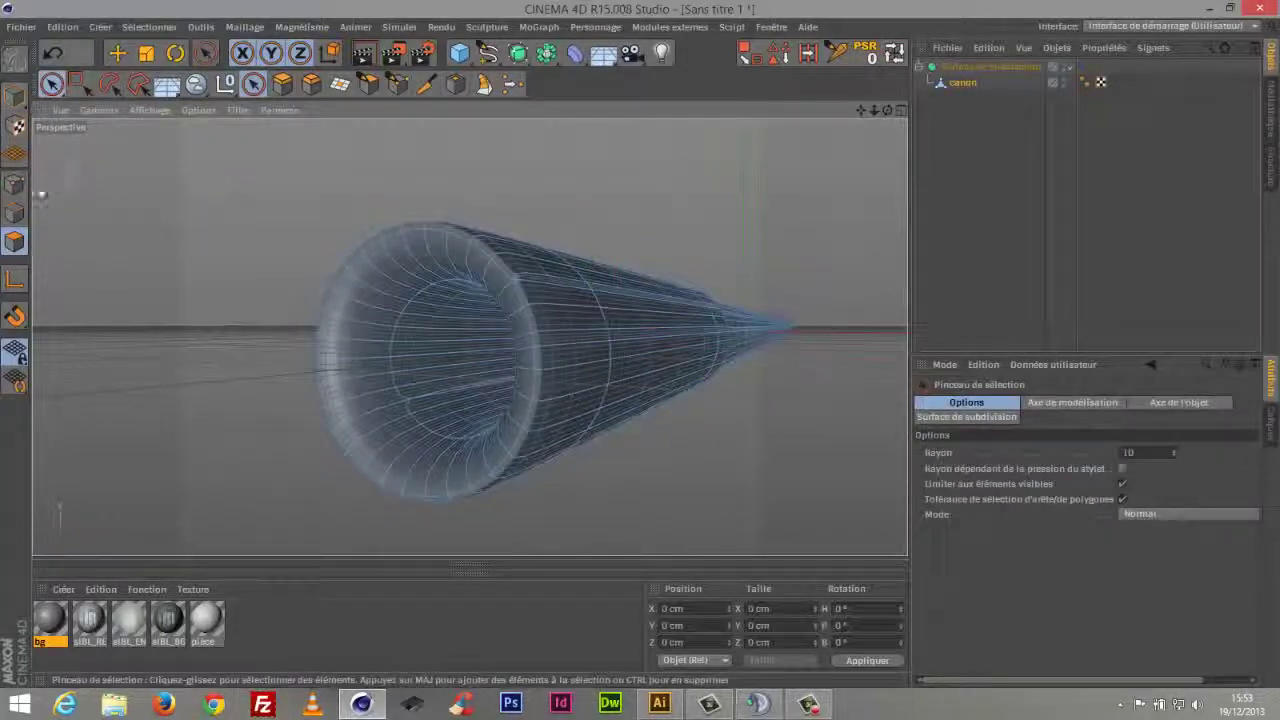
left_click(15, 240)
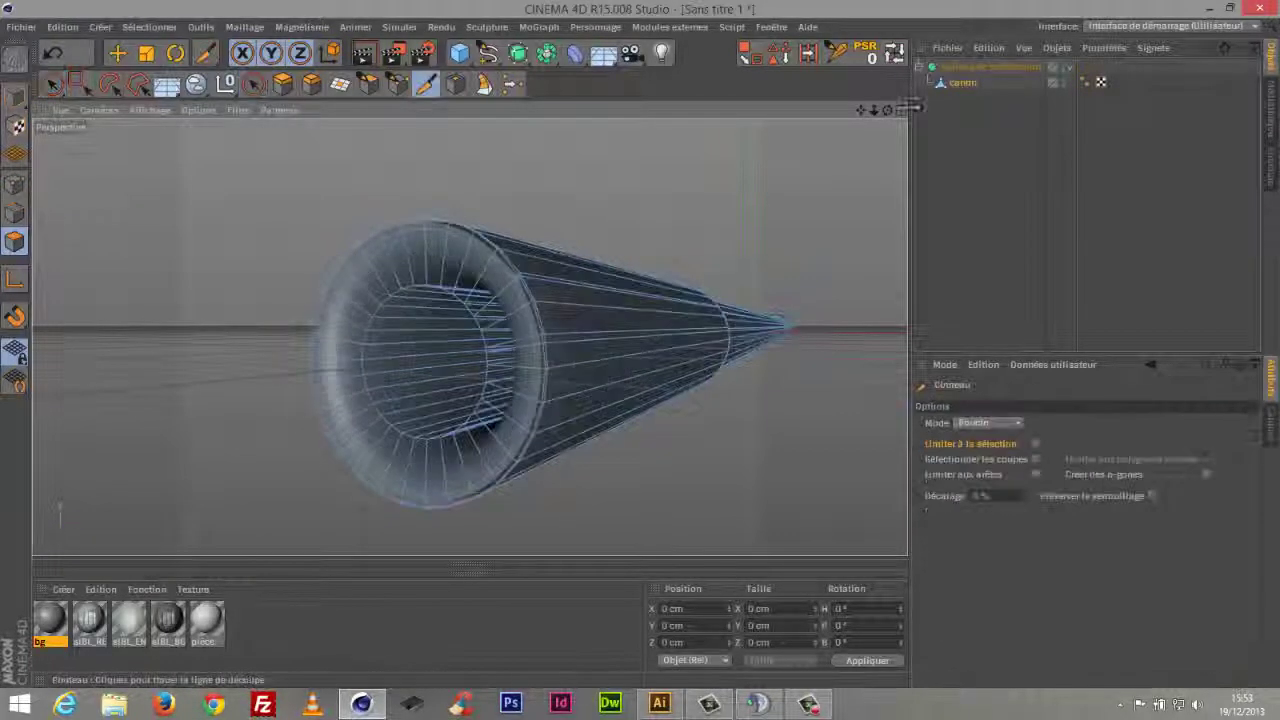
scroll(469, 337, "up", 10)
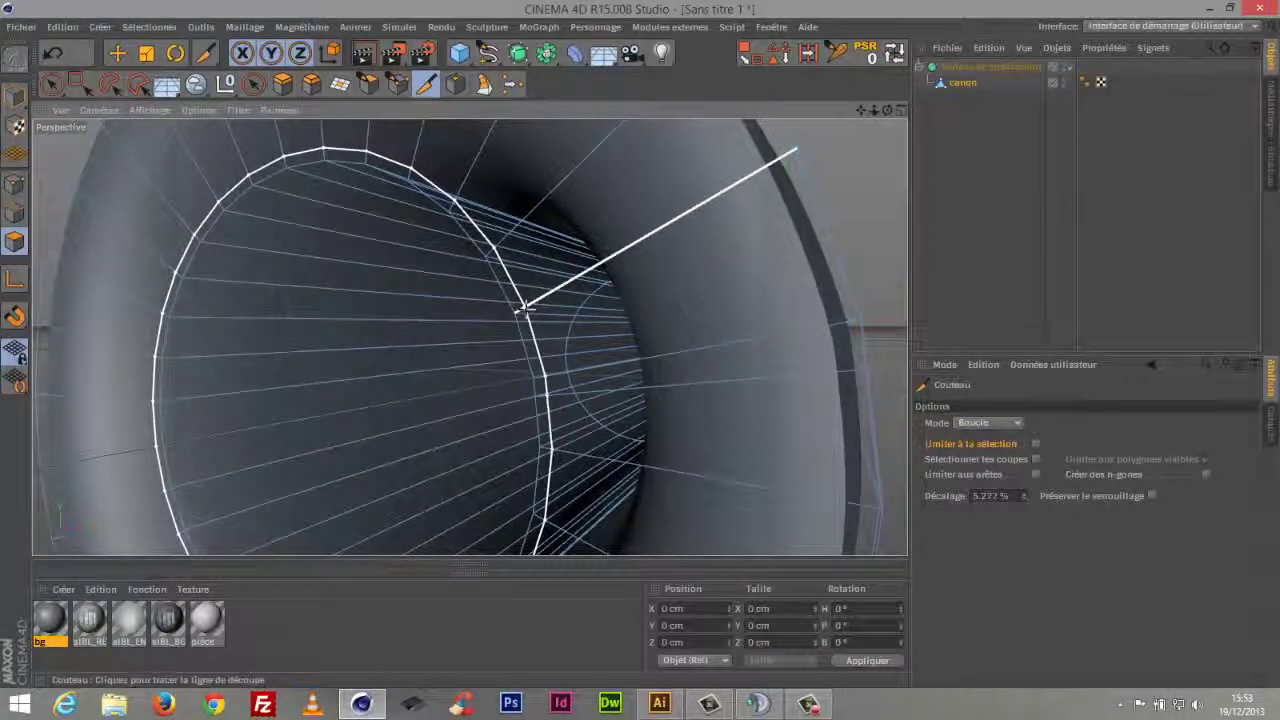
left_click(521, 310)
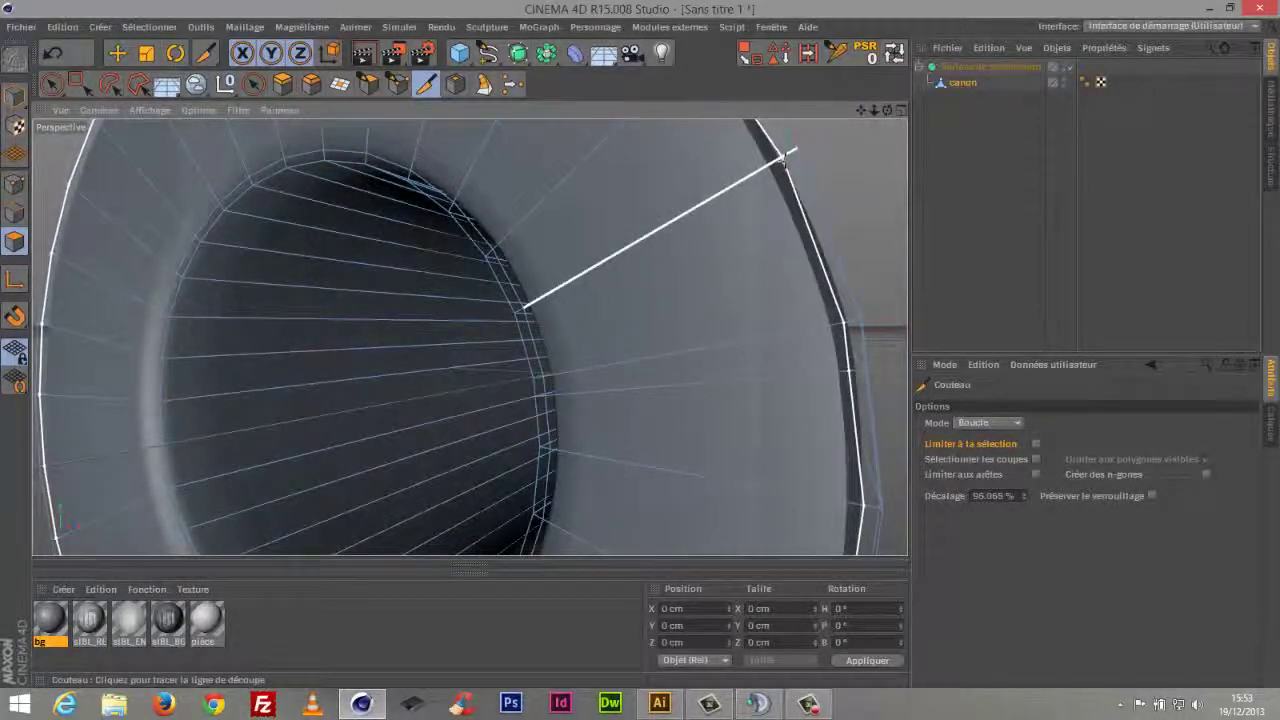
left_click(786, 157)
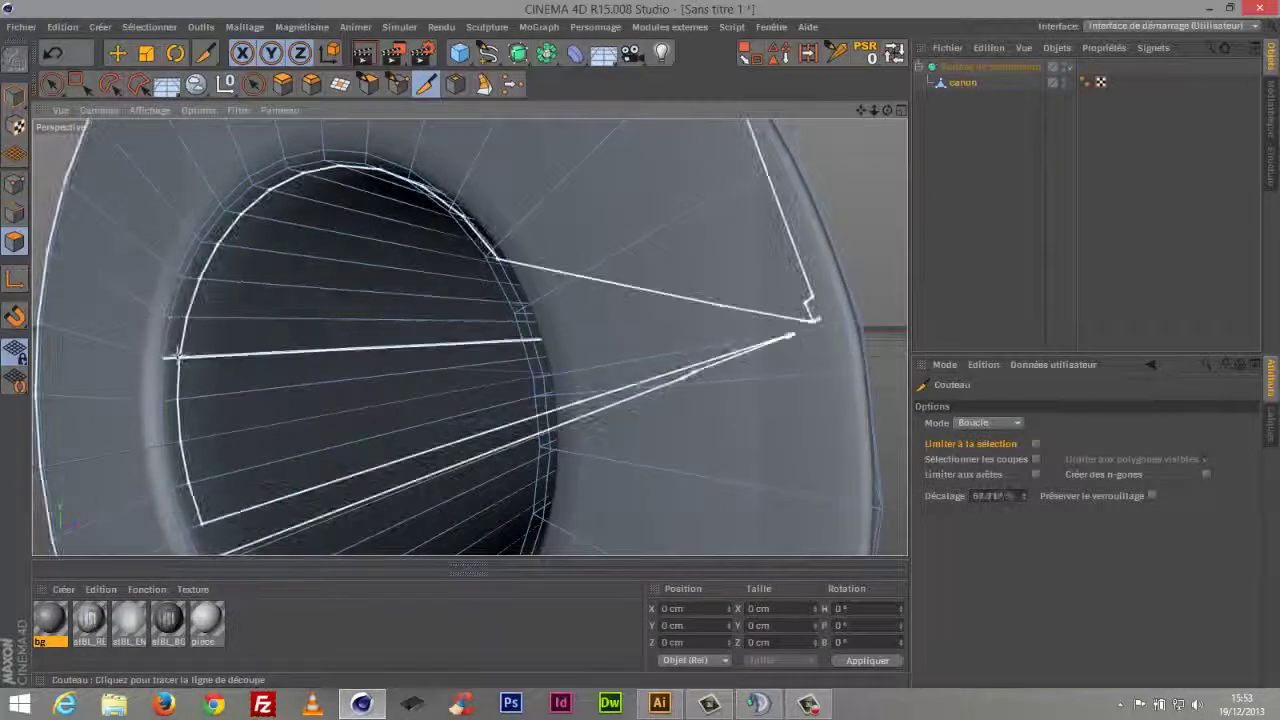
Cut another loop just inside the bore, close to its rim at the open end
left_click(803, 311)
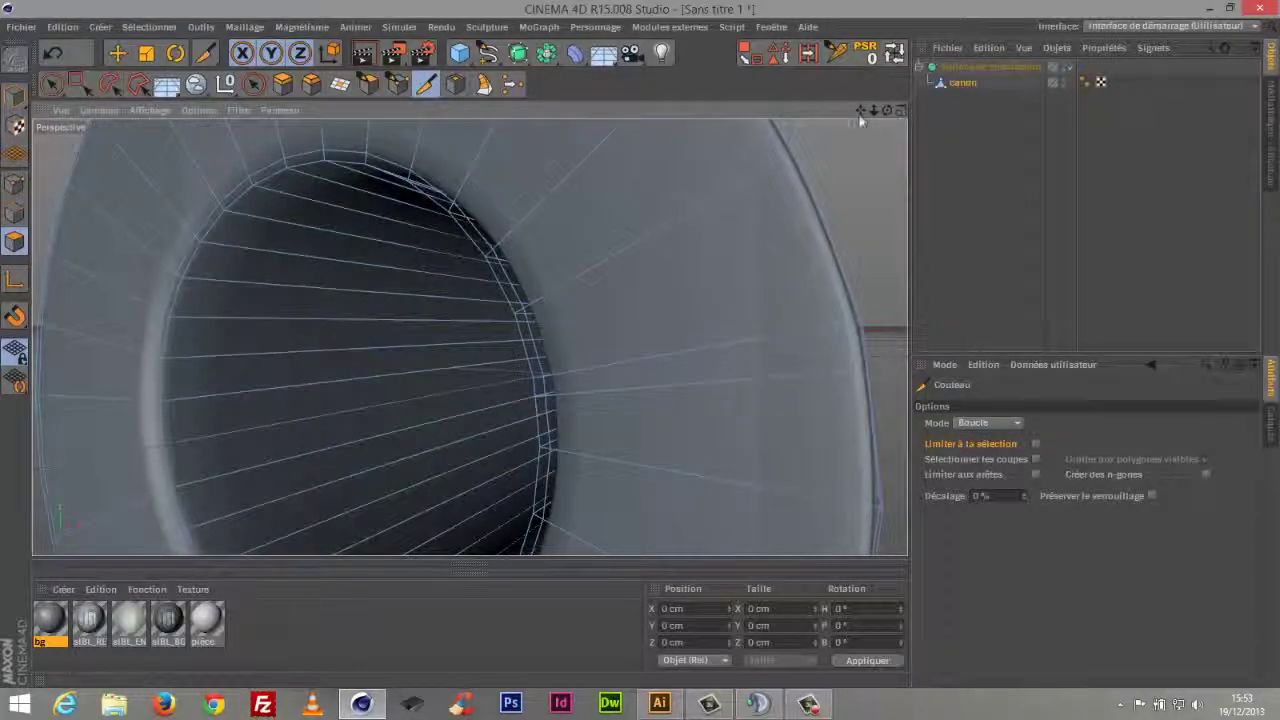
left_click_drag(860, 112, 434, 414)
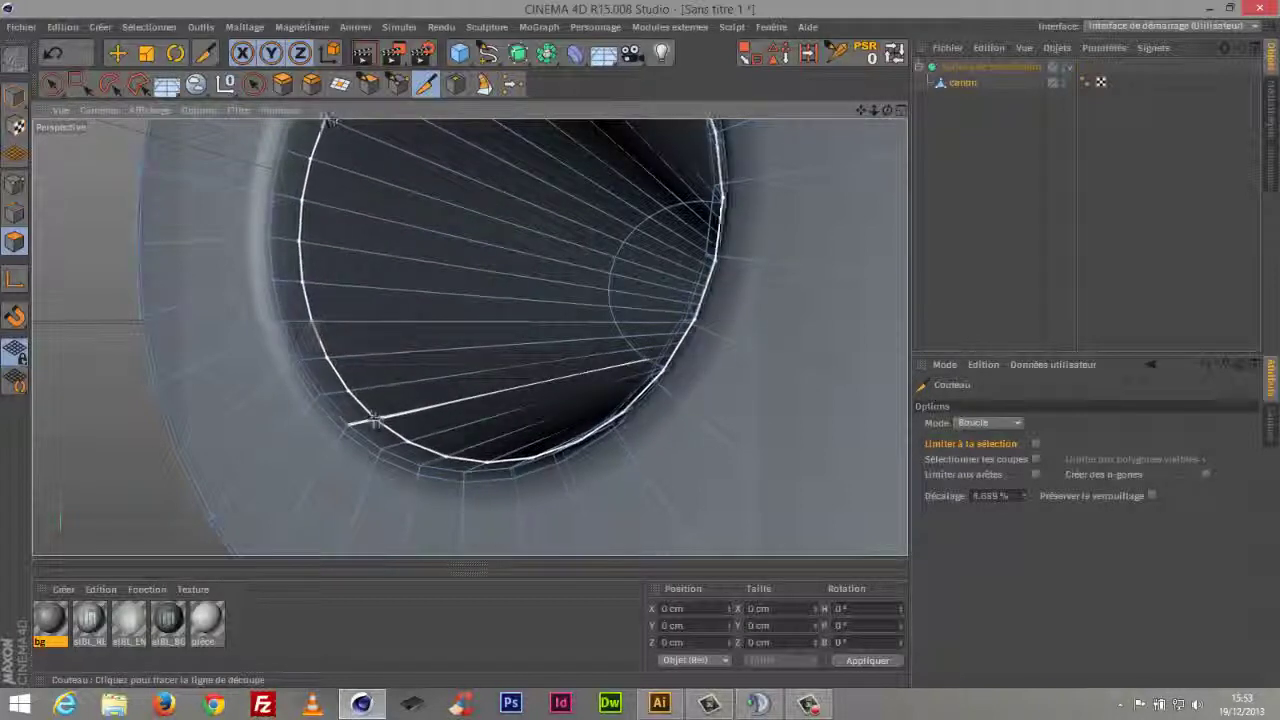
left_click(362, 424)
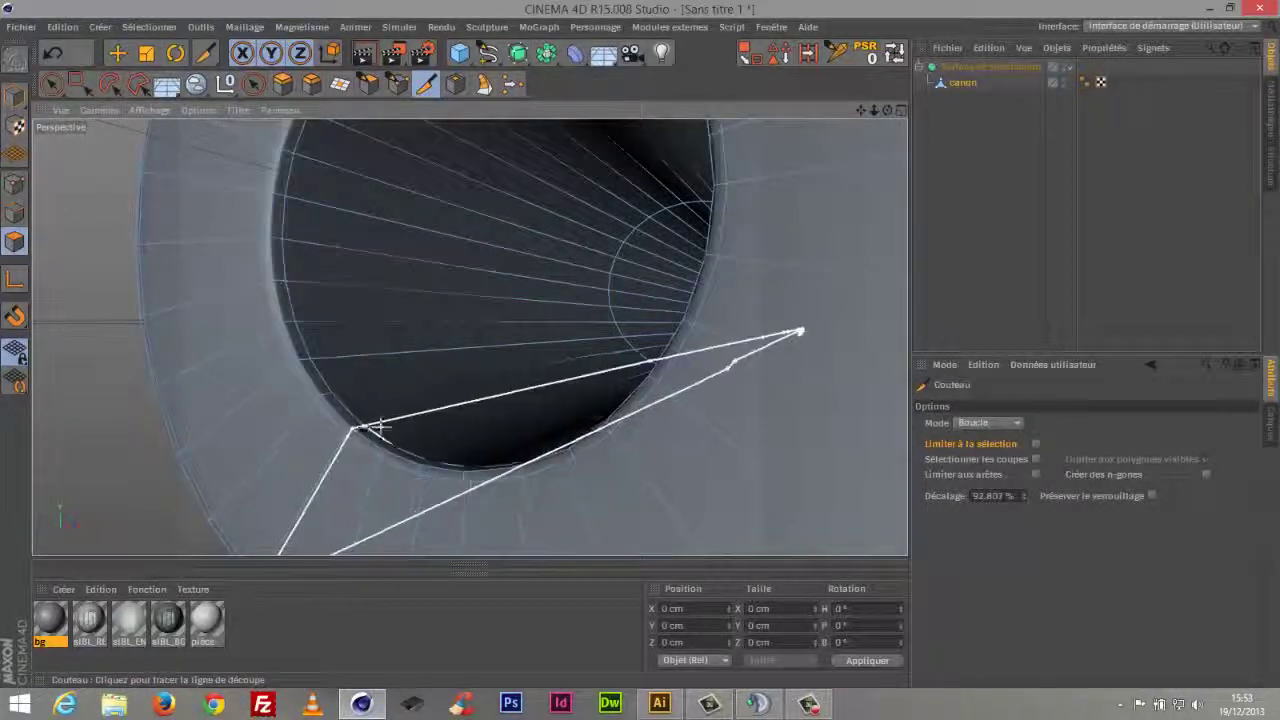
Deselect the canon and examine the smoothed barrel from the side, up close at its flared end
left_click_drag(887, 110, 839, 150)
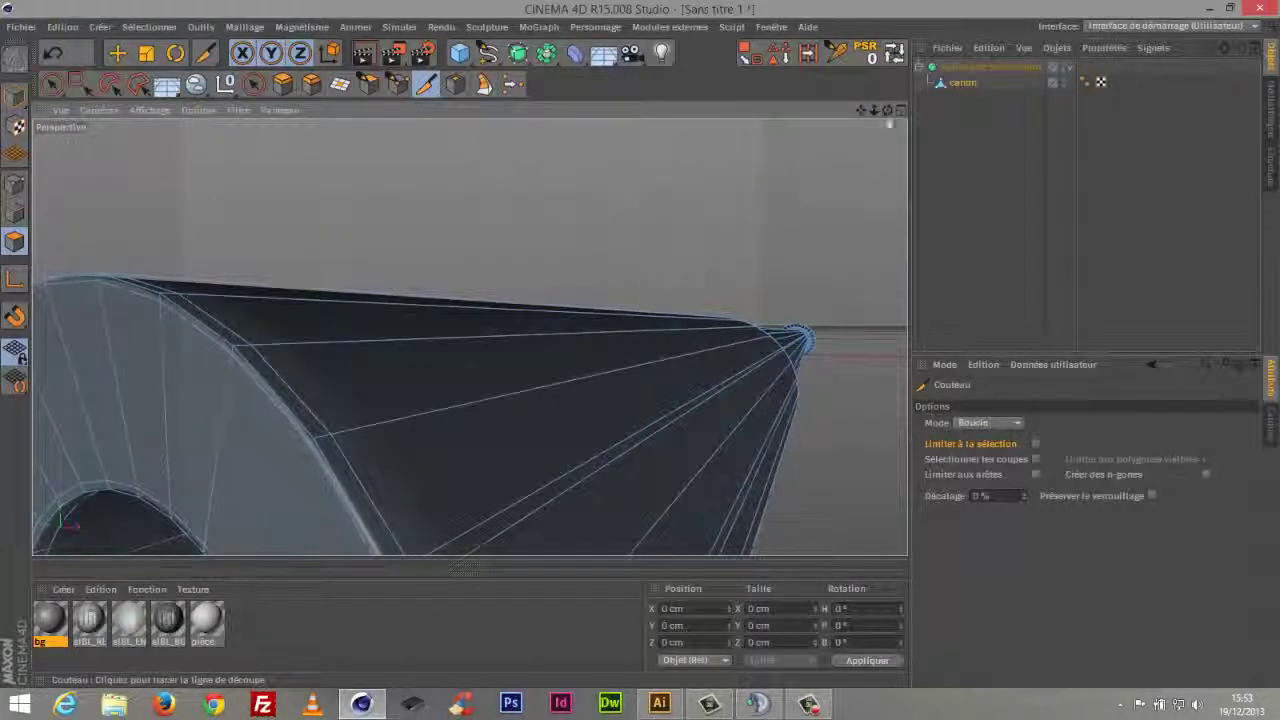
left_click_drag(874, 110, 840, 200)
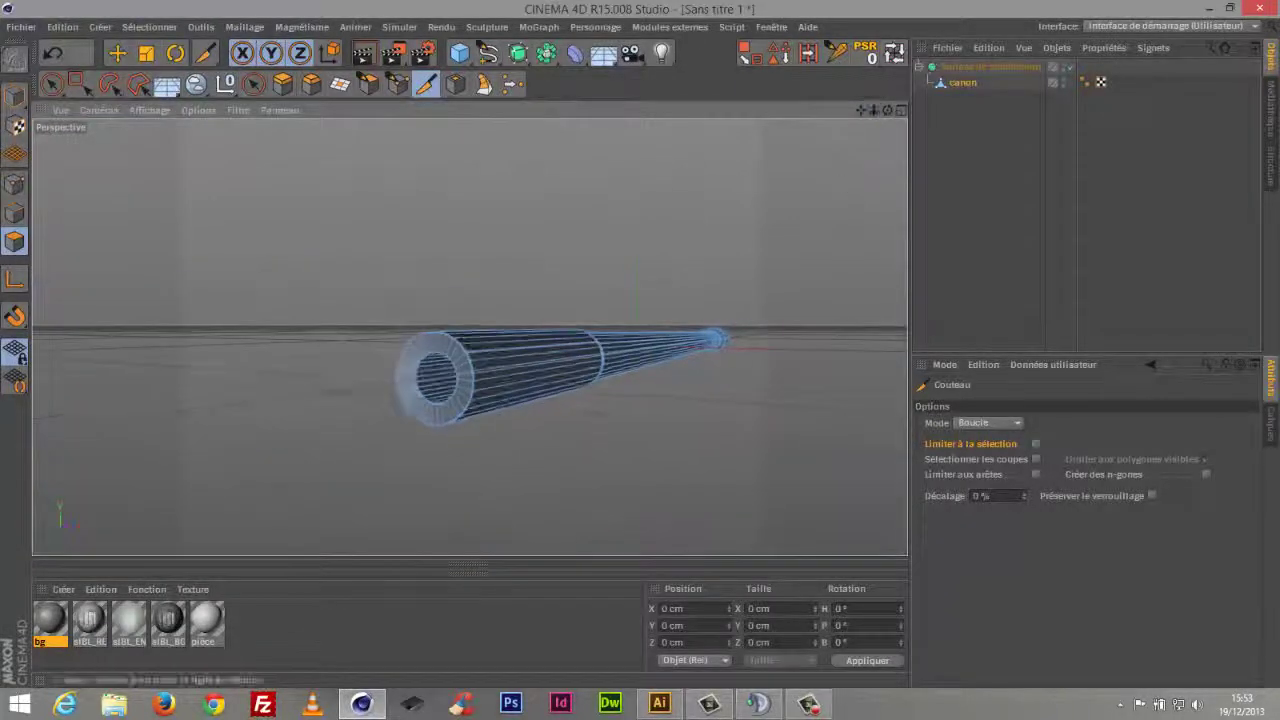
left_click(228, 84)
key("q")
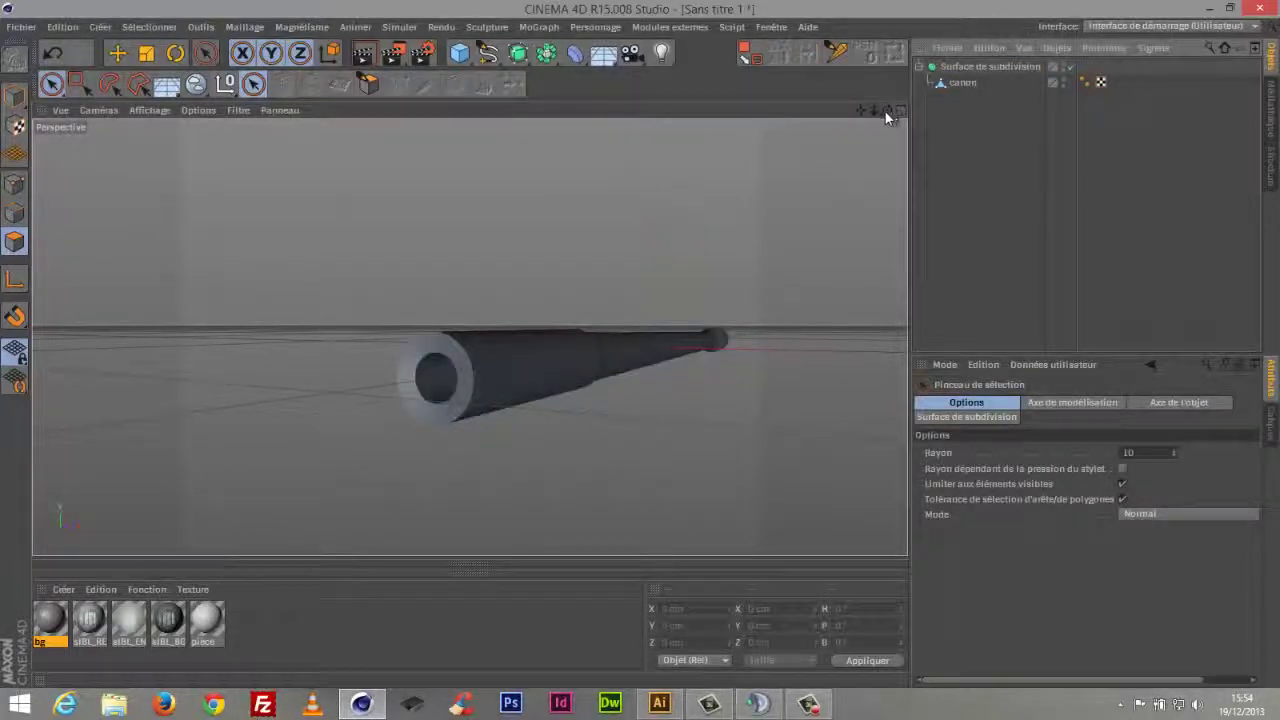
left_click_drag(886, 115, 600, 150)
left_click_drag(860, 110, 607, 118)
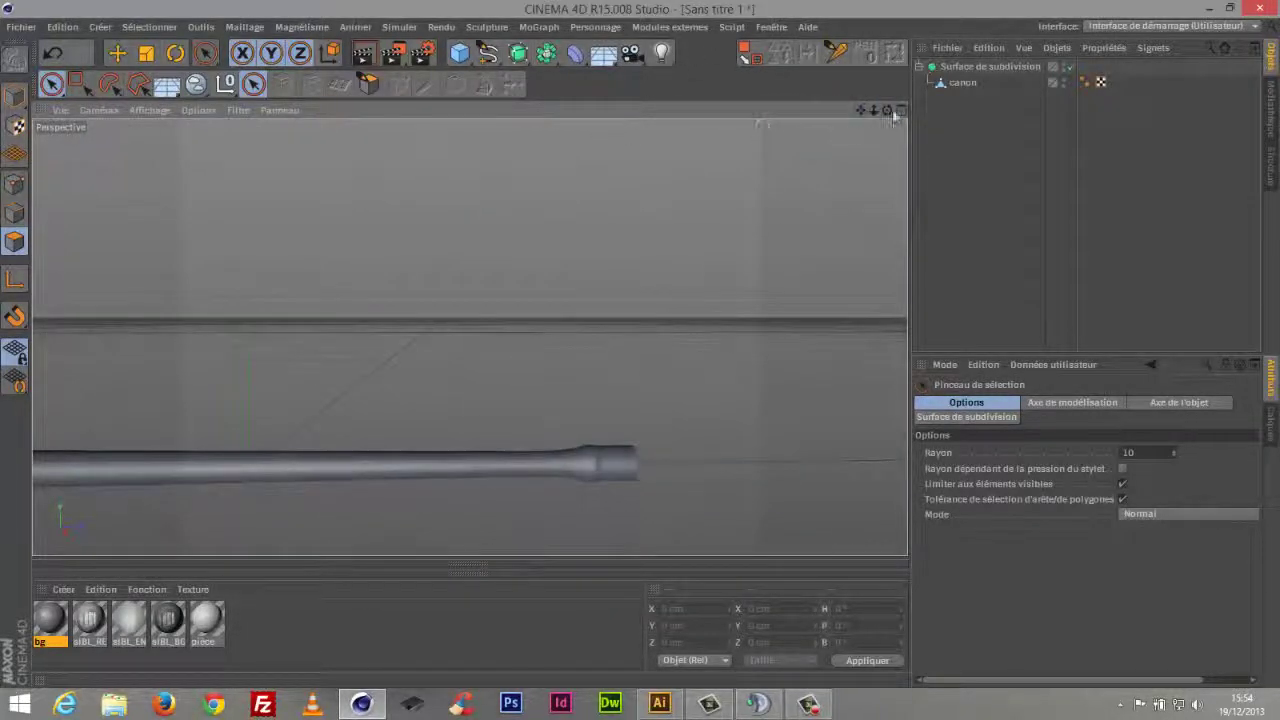
left_click_drag(873, 110, 692, 138)
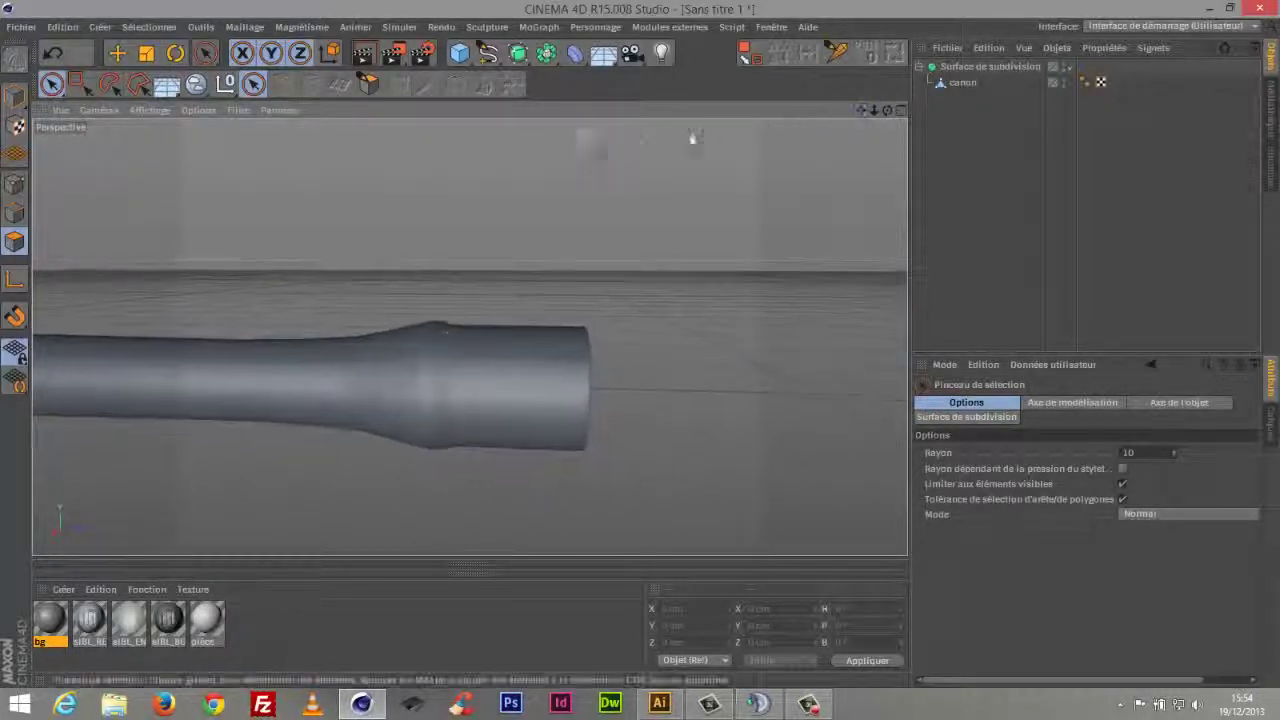
Take the canon out of the Subdivision Surface and, in point mode, weld the first doubled point pair at the start of the flared collar
left_click(962, 82)
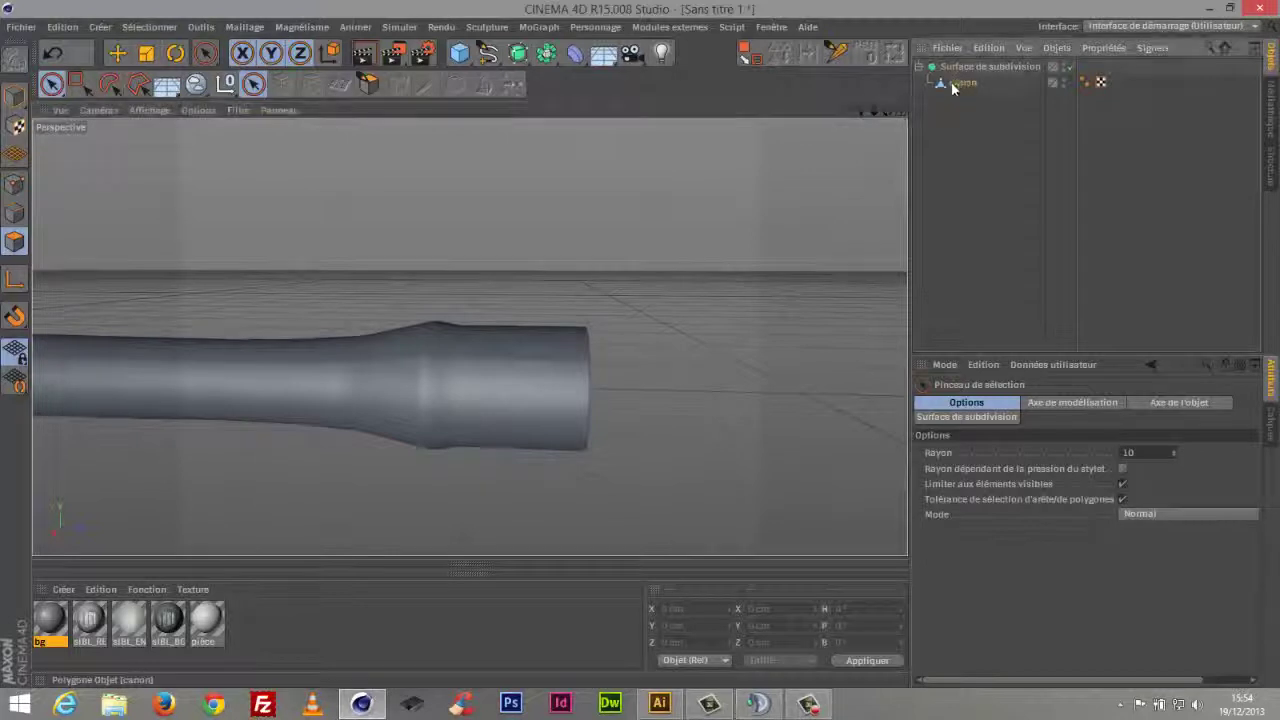
left_click(14, 185)
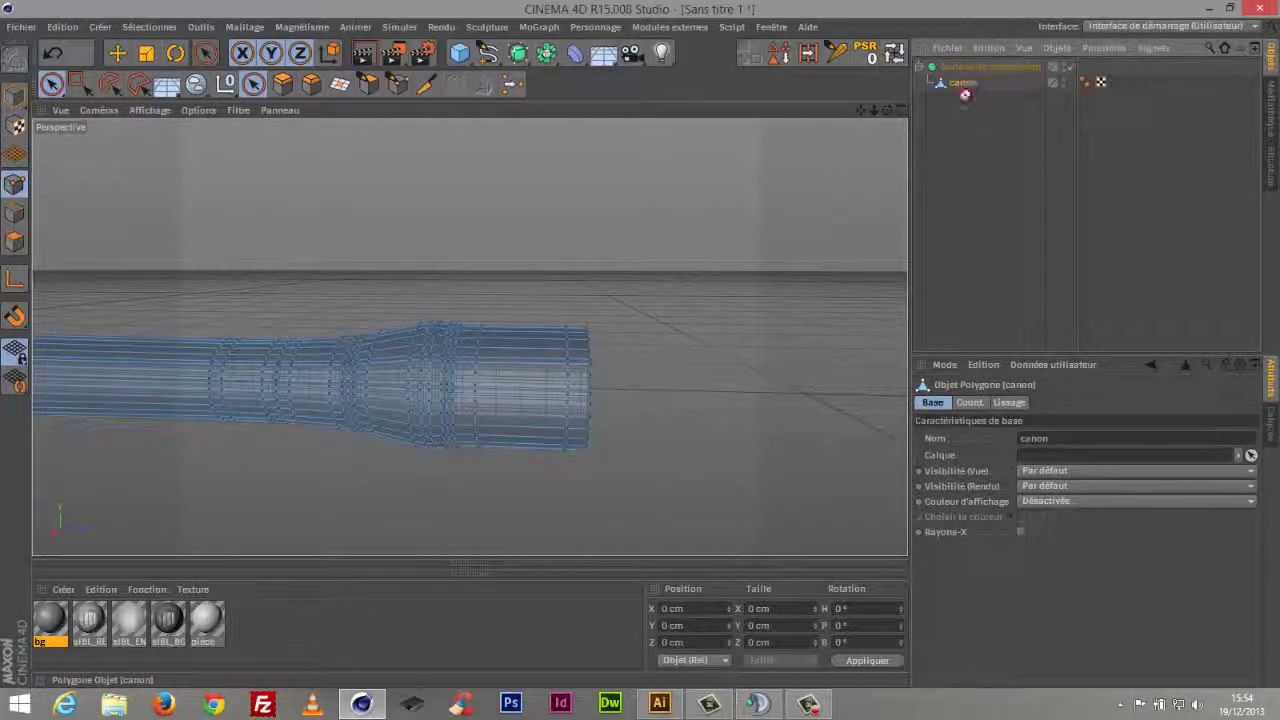
left_click_drag(964, 94, 960, 72)
left_click_drag(881, 107, 885, 135)
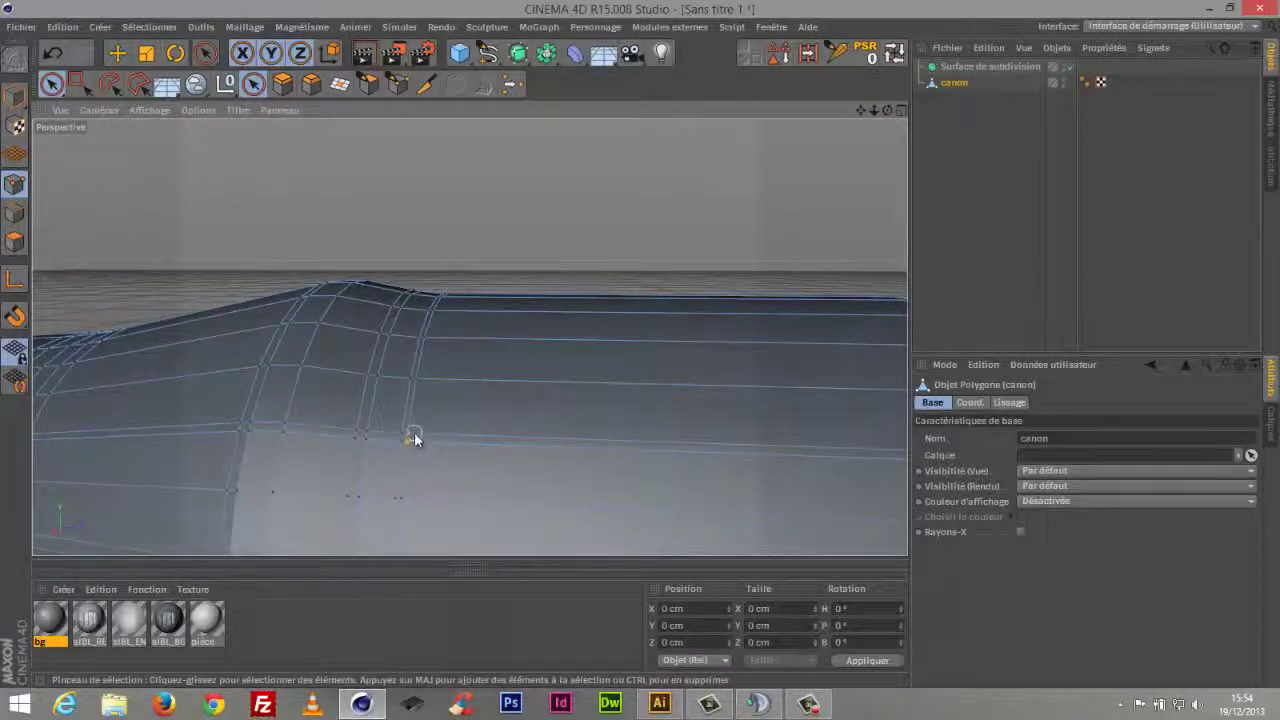
left_click(512, 86)
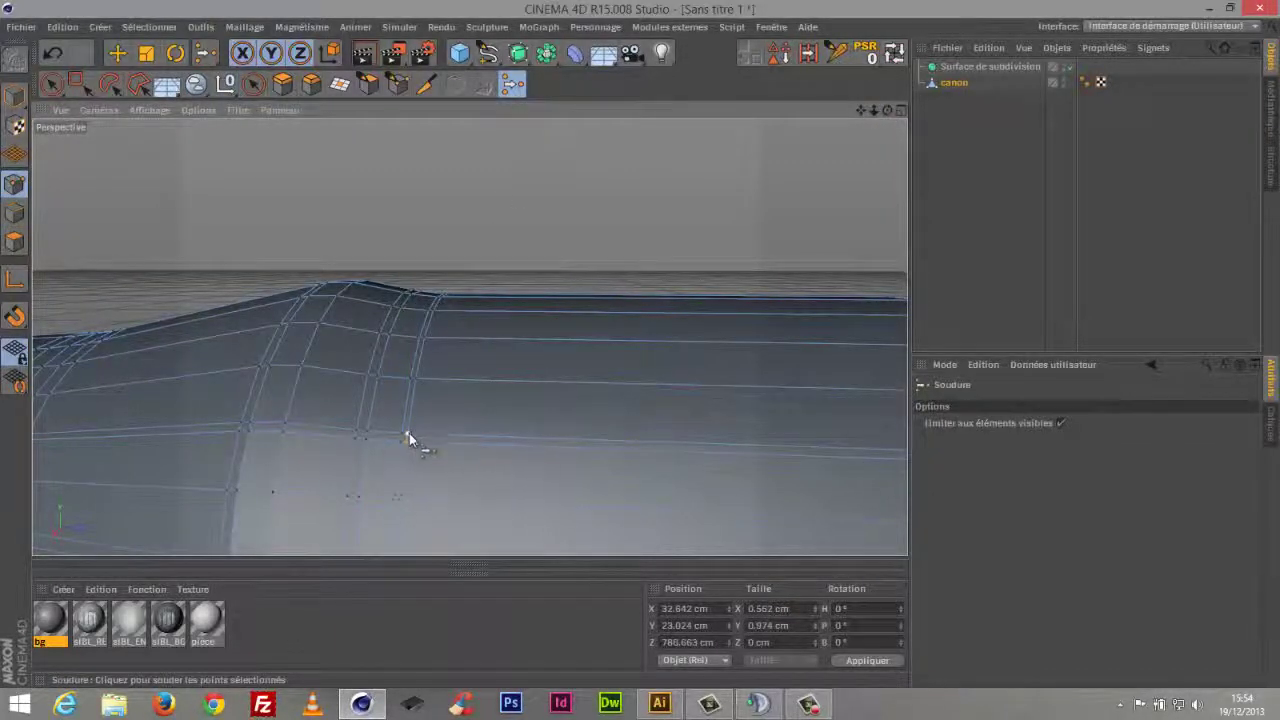
left_click(407, 435)
key("space")
key("space")
key("space")
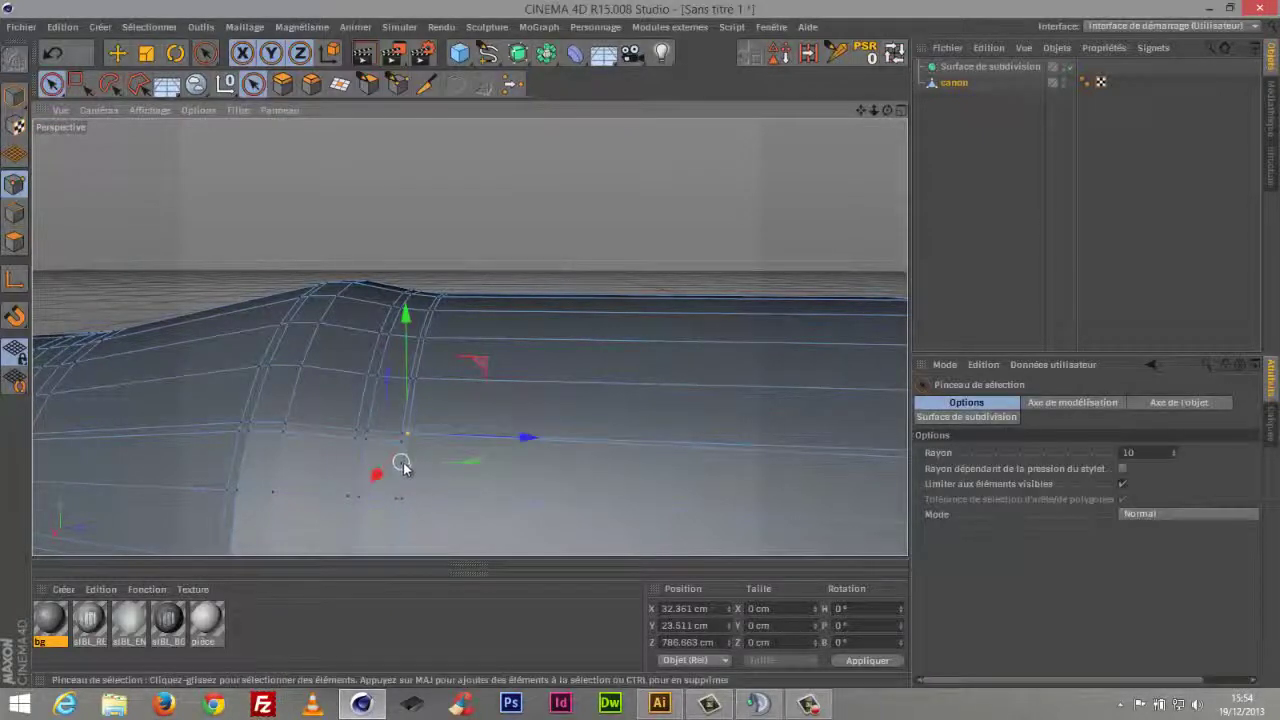
Weld the next doubled point pairs along the same lengthwise edge of the collar
left_click(401, 461)
key("space")
key("space")
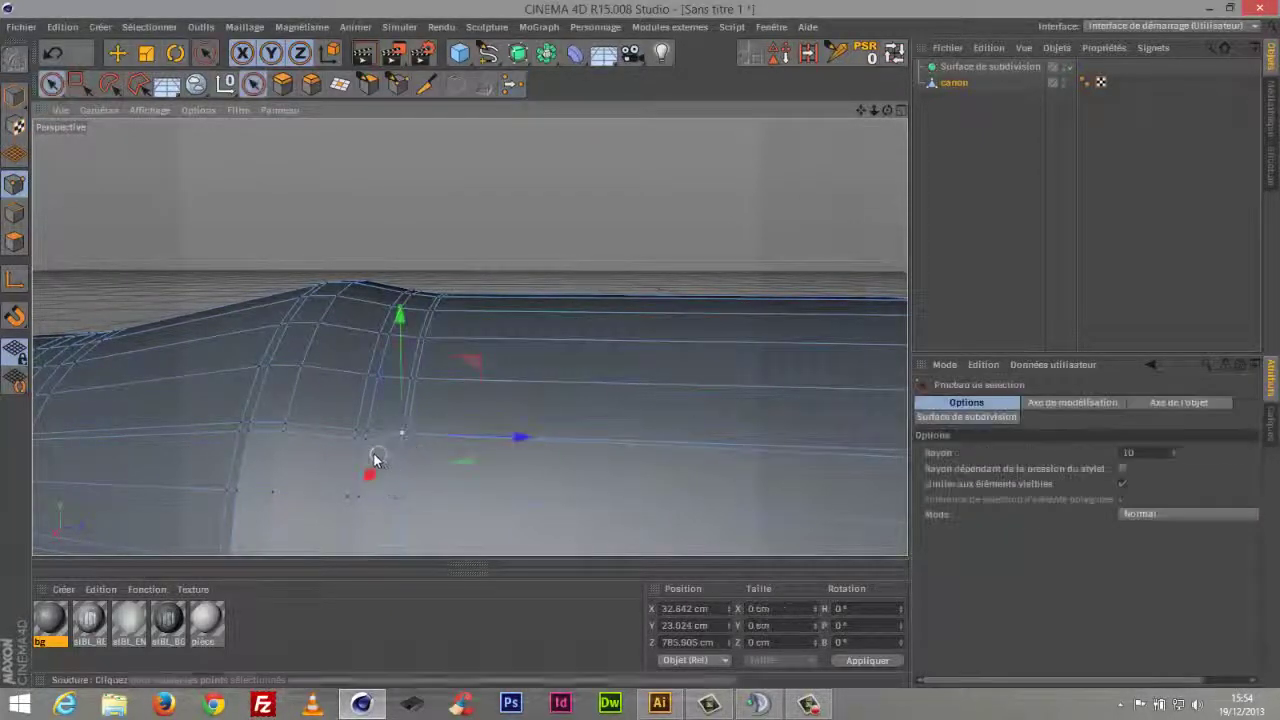
key("space")
key("space")
left_click(369, 434)
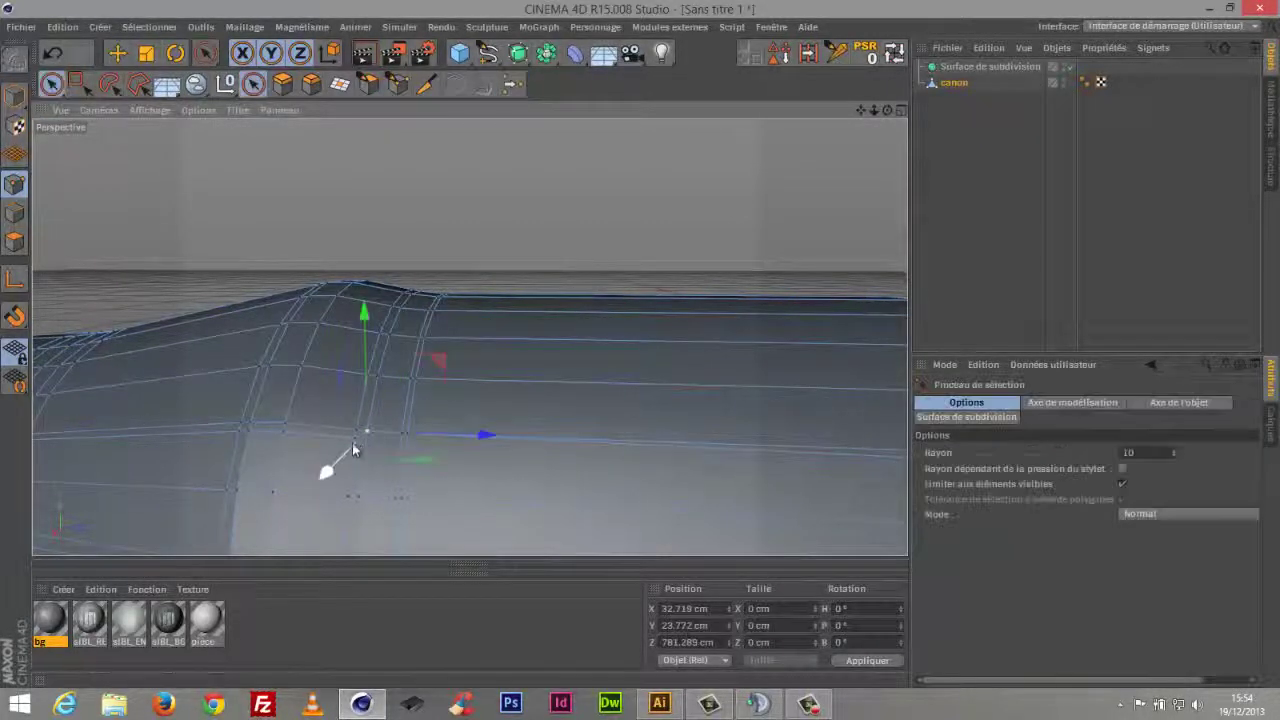
Undo the last point change and continue welding the doubled points along that edge toward the collar's slope
key("ctrl+z")
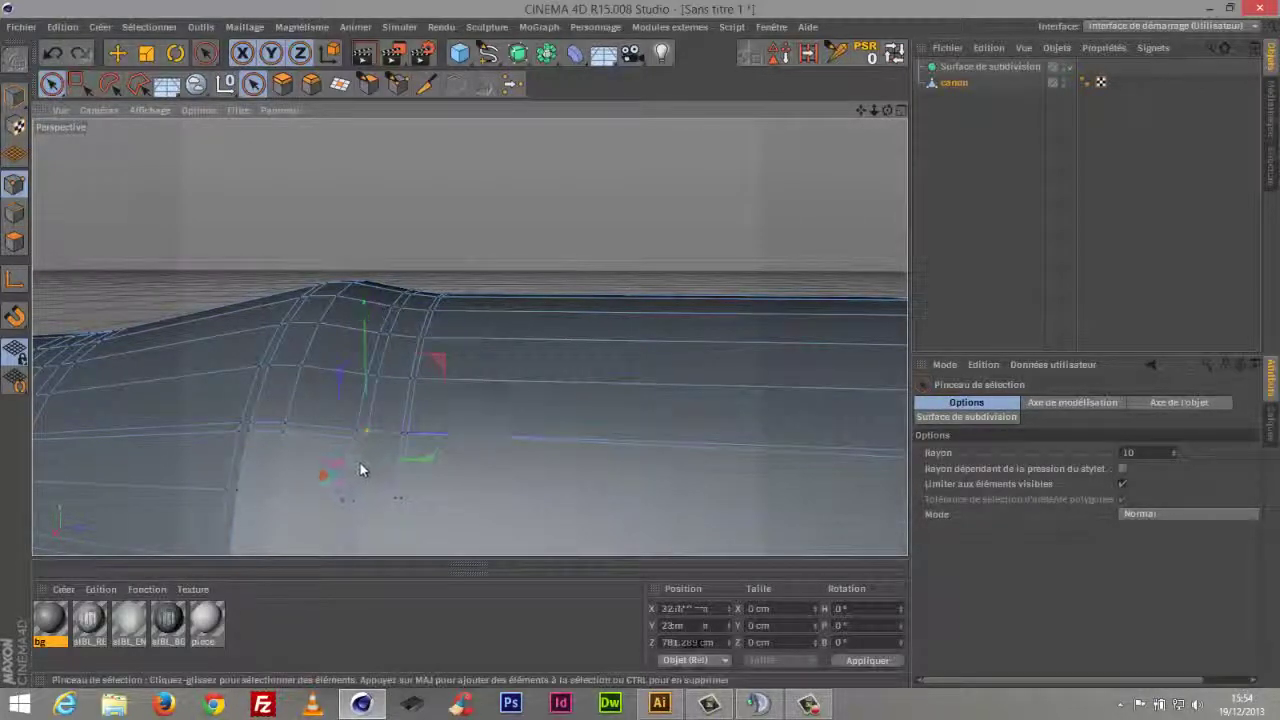
key("space")
key("space")
left_click(355, 431)
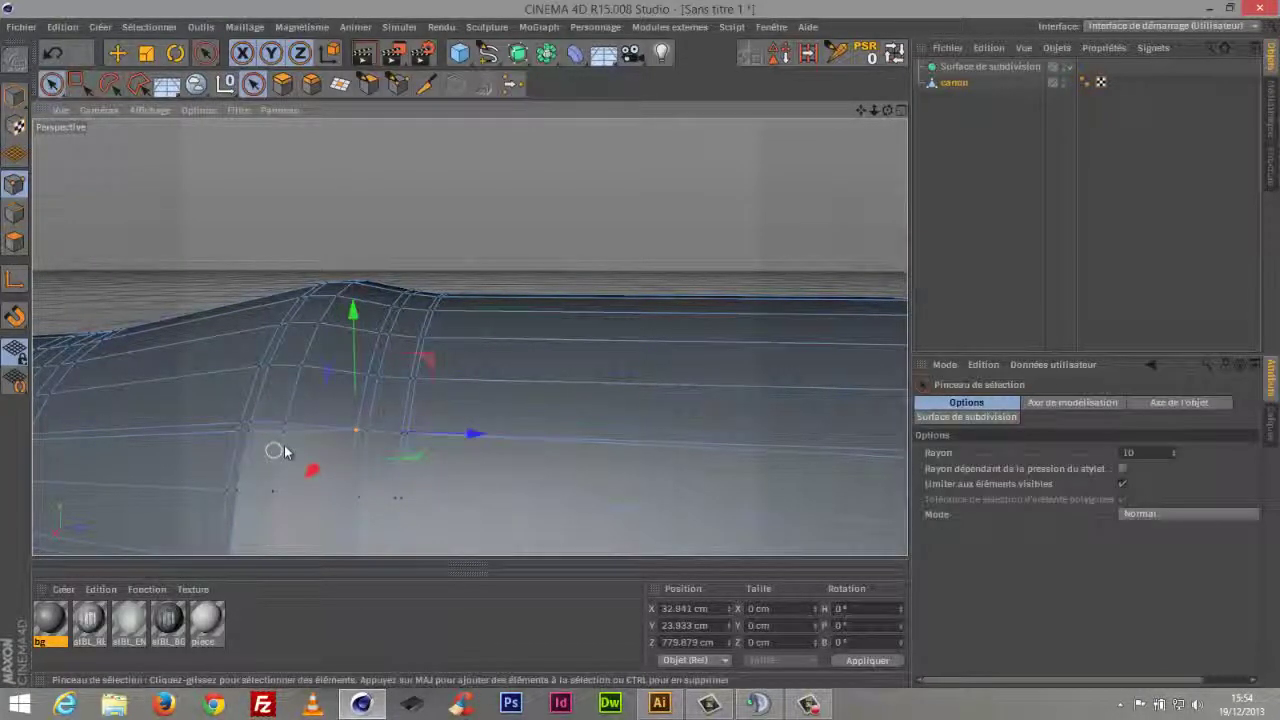
key("space")
key("space")
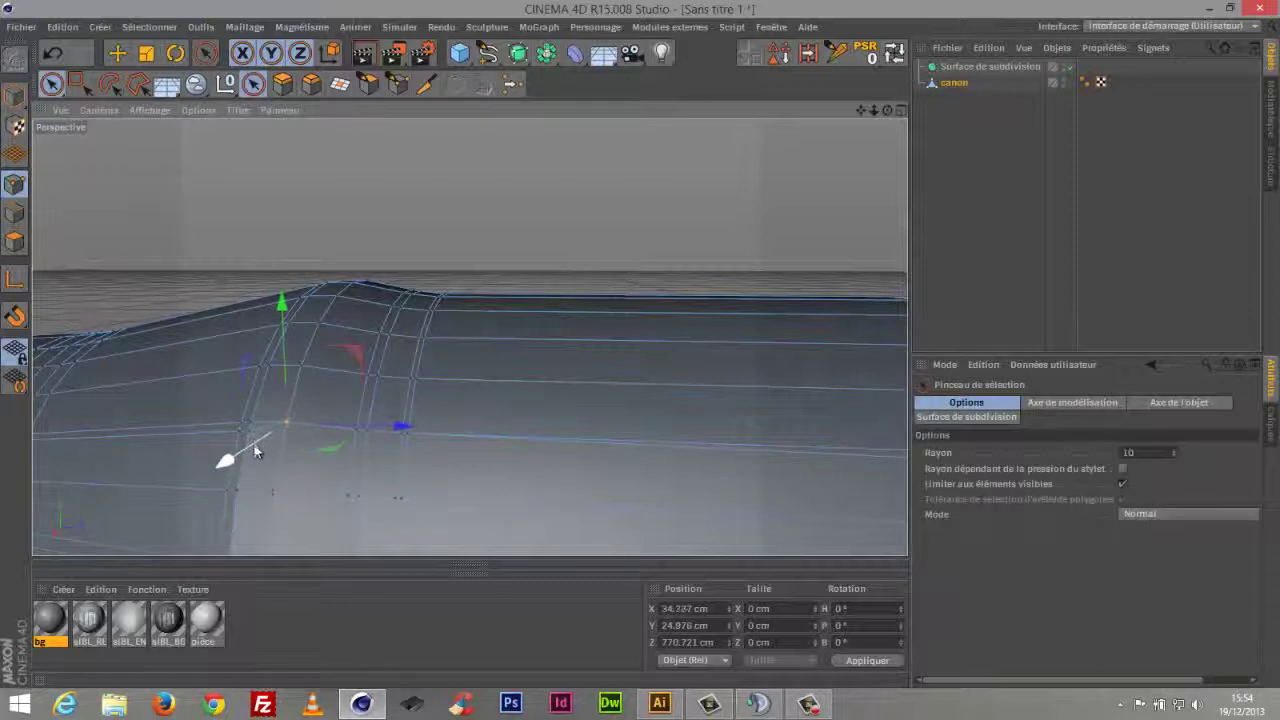
key("space")
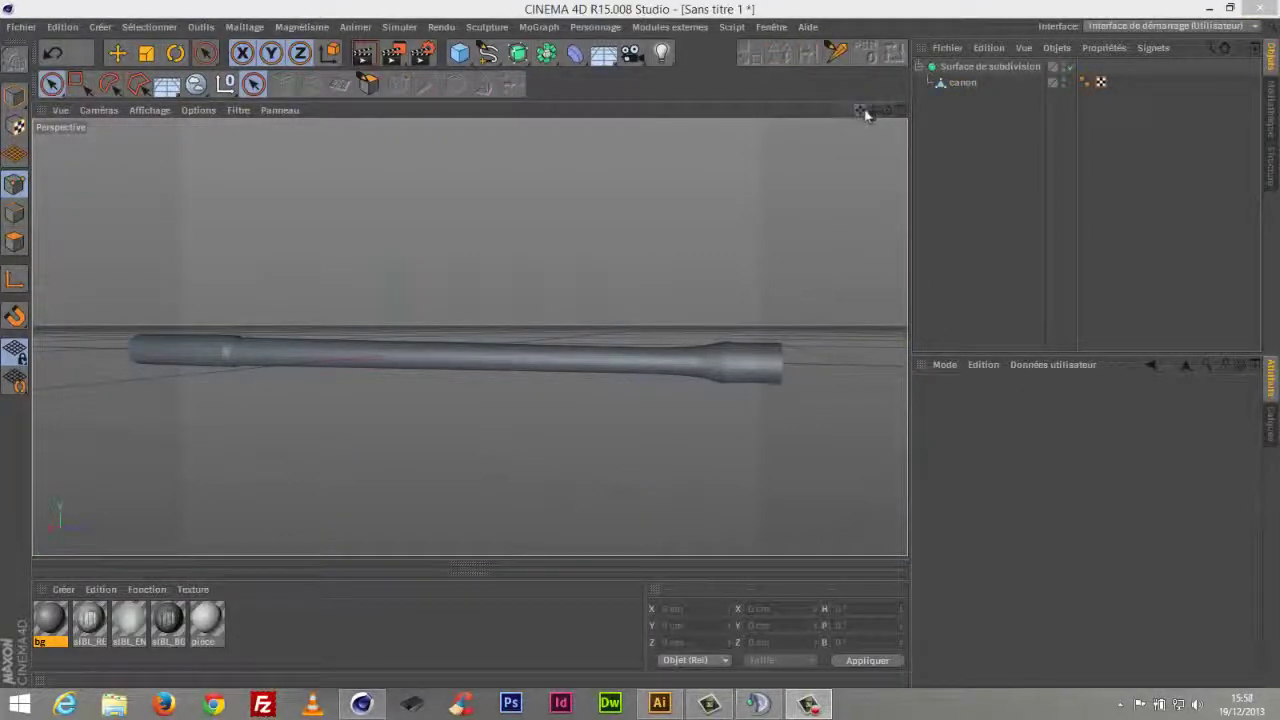
Examine the smoothed barrel's flared collar and add a rectangle spline to the scene
left_click_drag(862, 111, 922, 150)
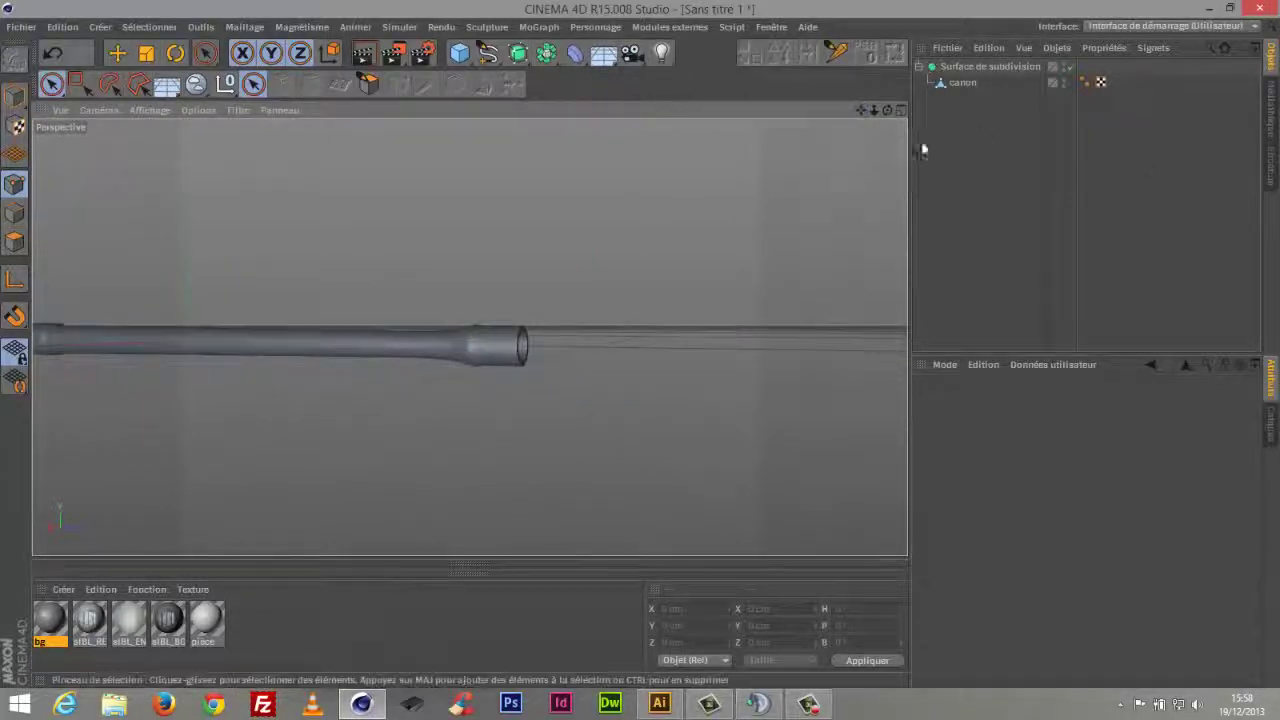
left_click_drag(881, 112, 945, 105)
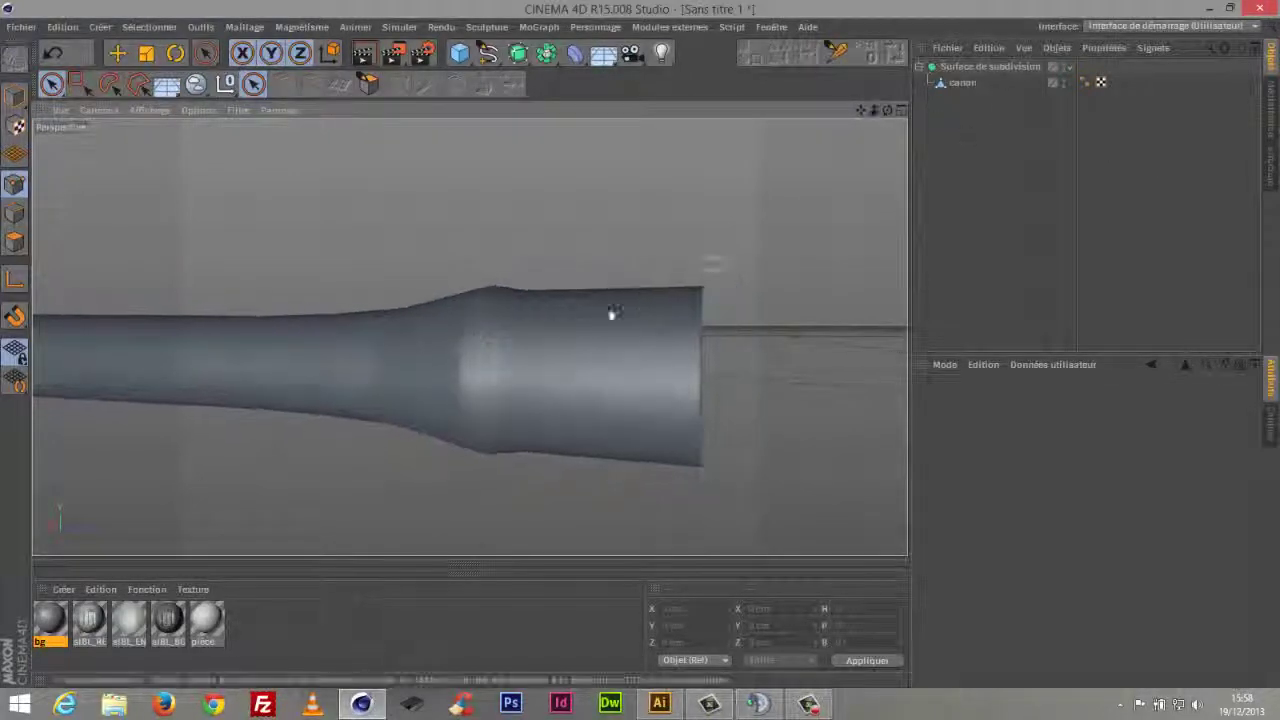
left_click_drag(872, 121, 934, 105)
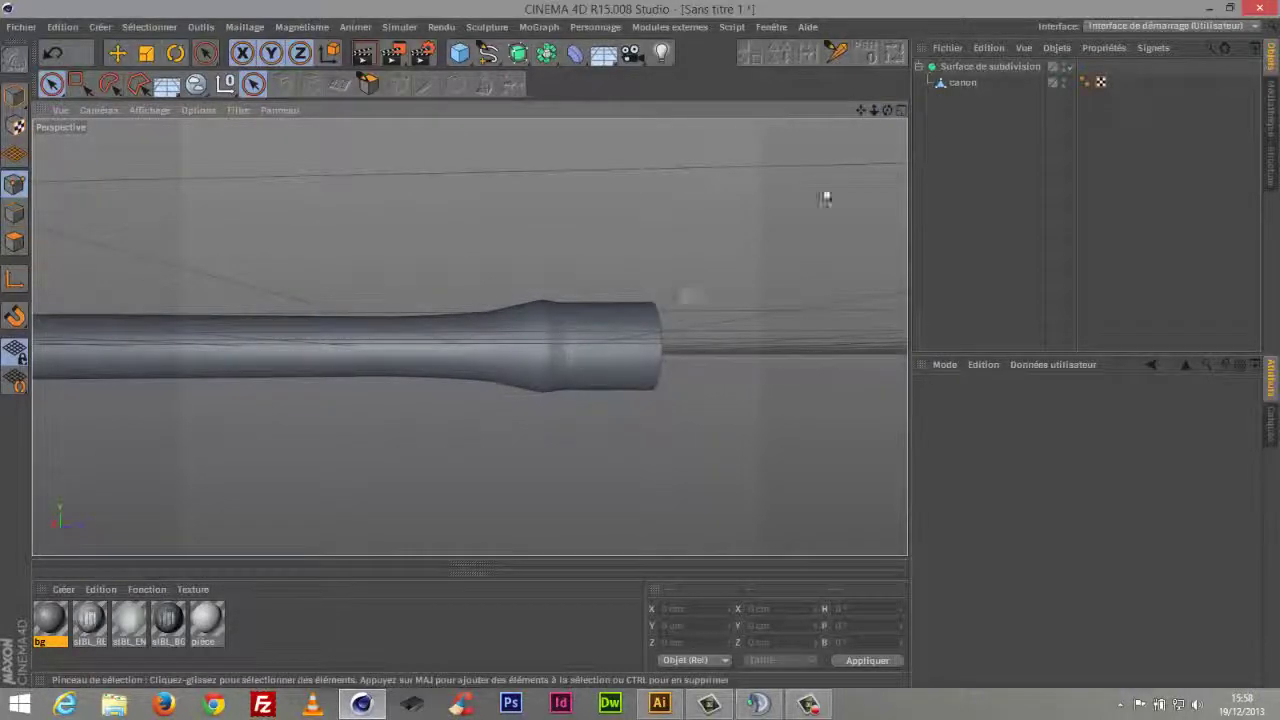
left_click_drag(884, 116, 753, 137)
left_click(960, 83)
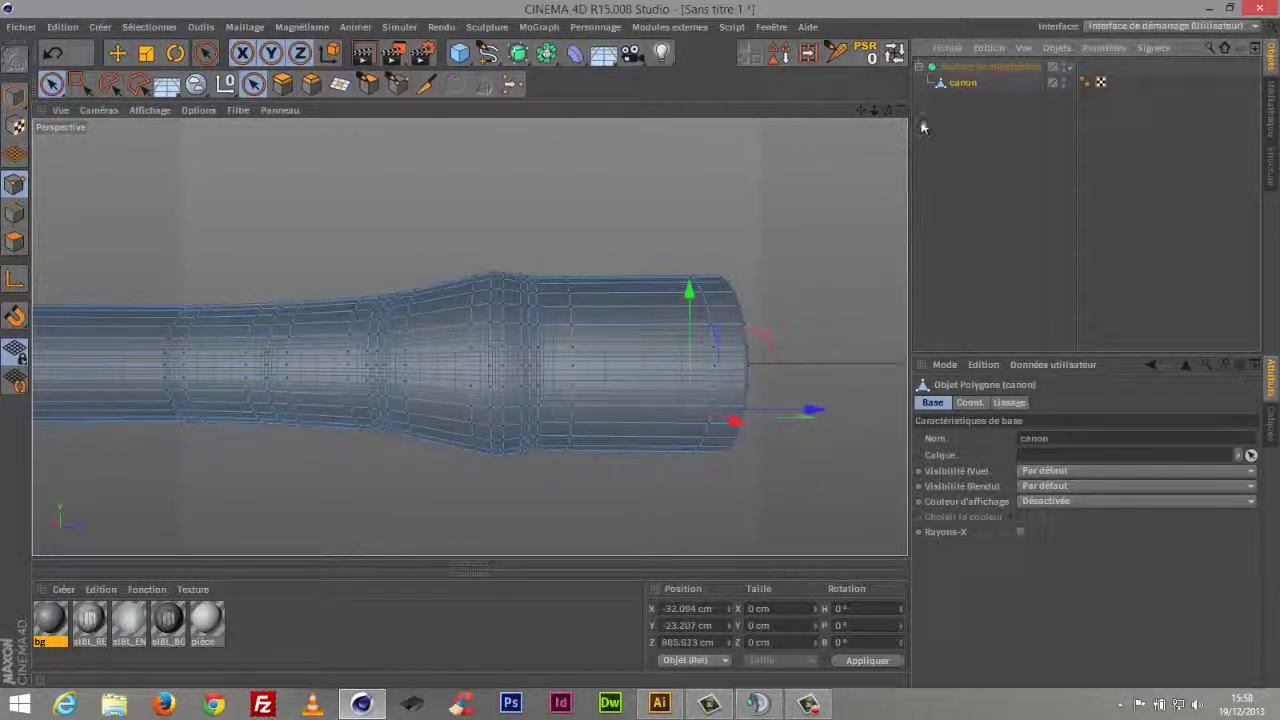
left_click(902, 110)
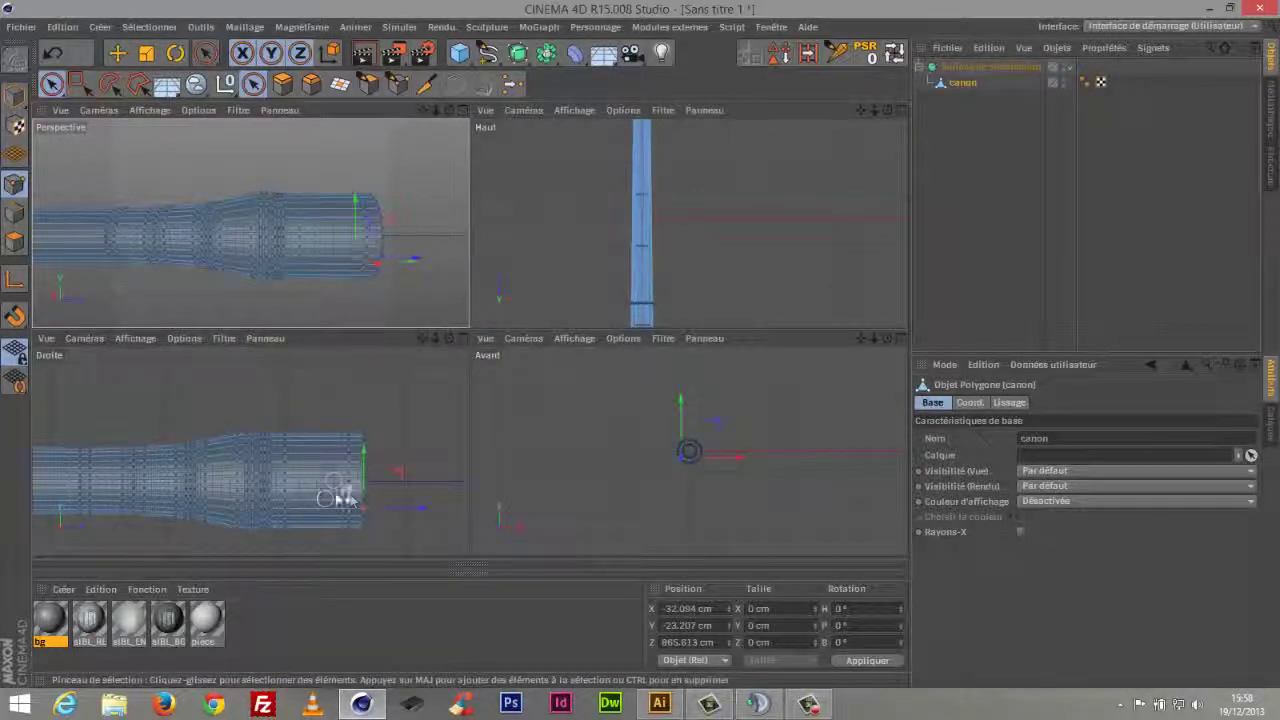
left_click(494, 54)
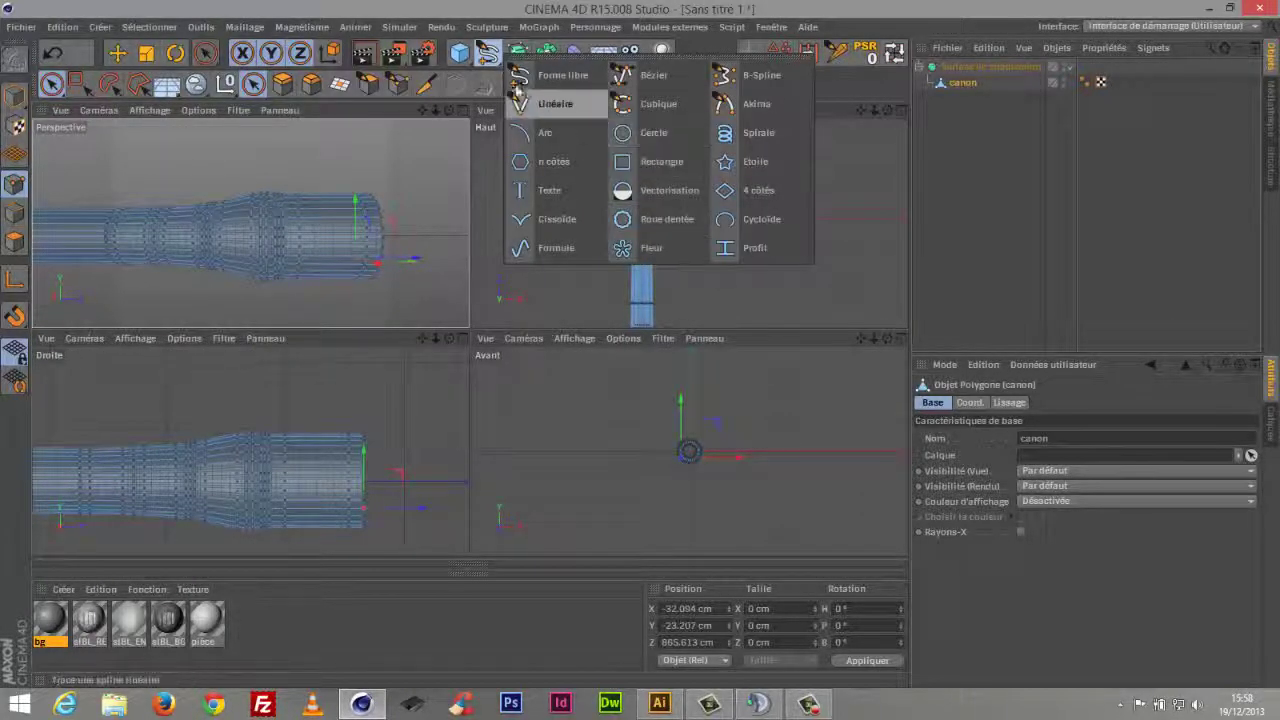
left_click(647, 164)
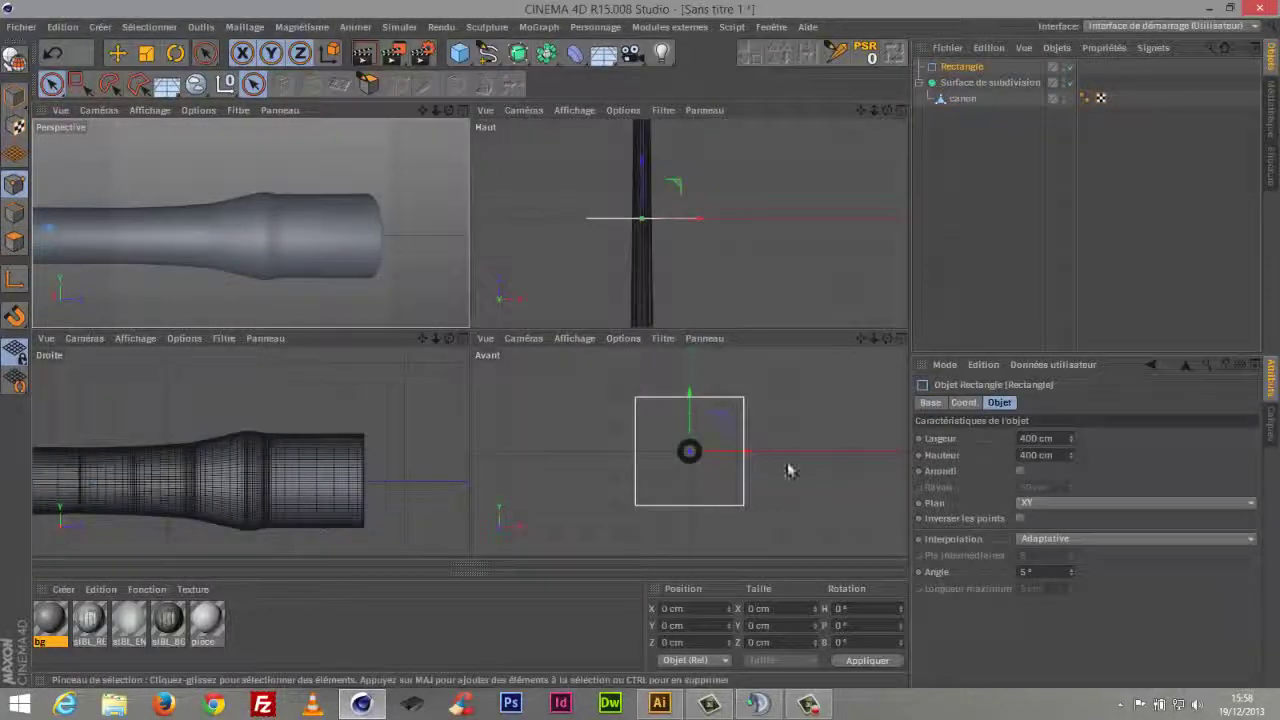
Round the rectangle's corners, move it beside the barrel and size it to 59 cm wide, 24 cm high with a 6 cm radius
left_click(1020, 471)
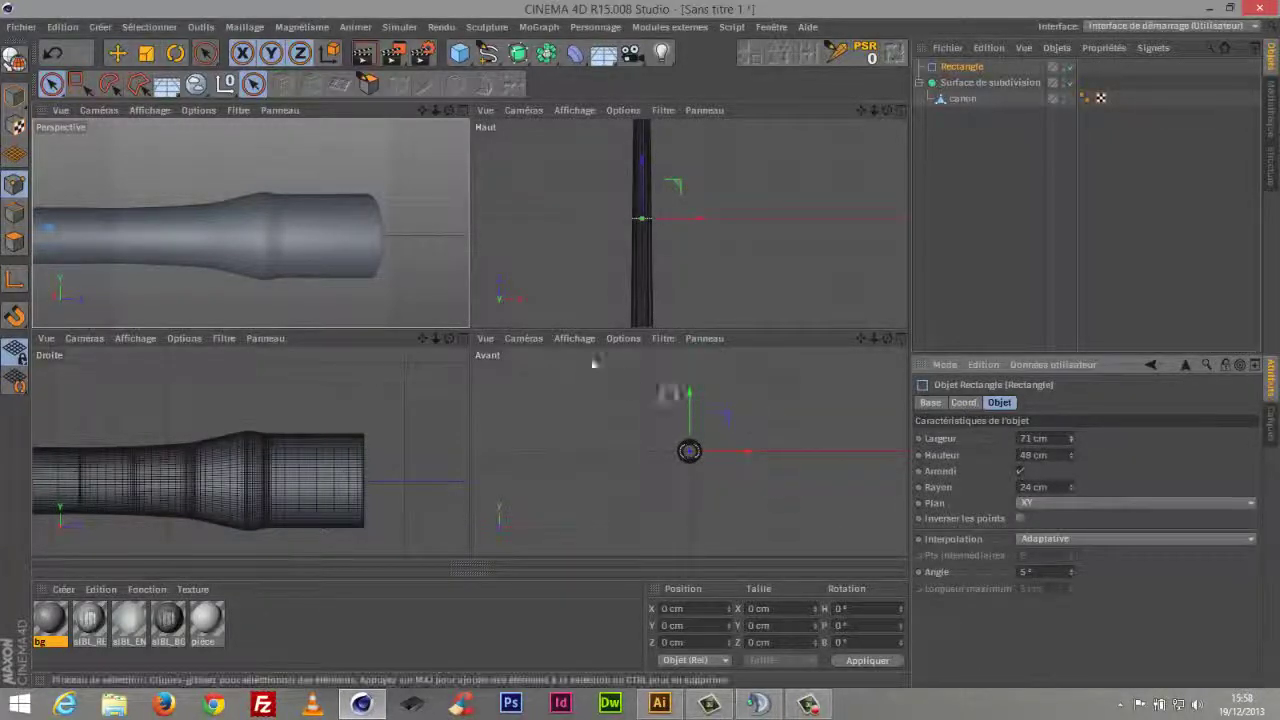
left_click_drag(685, 188, 749, 189)
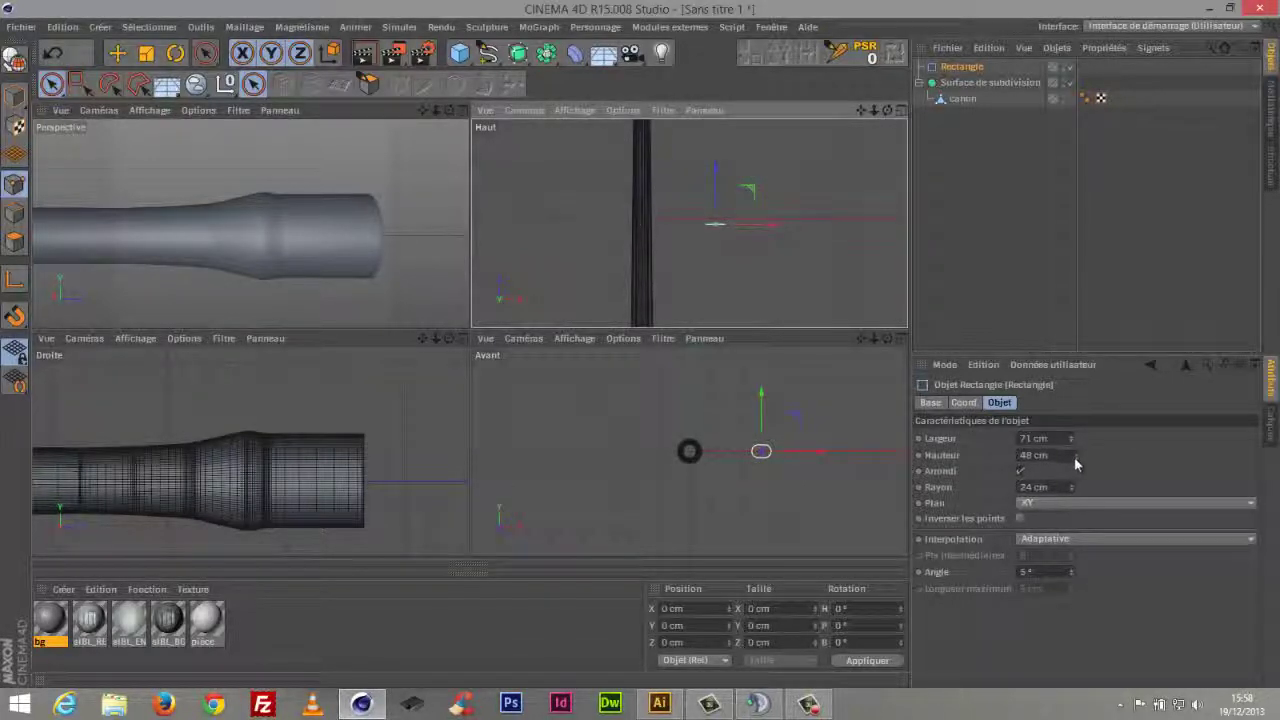
left_click_drag(1074, 457, 1062, 472)
left_click(902, 339)
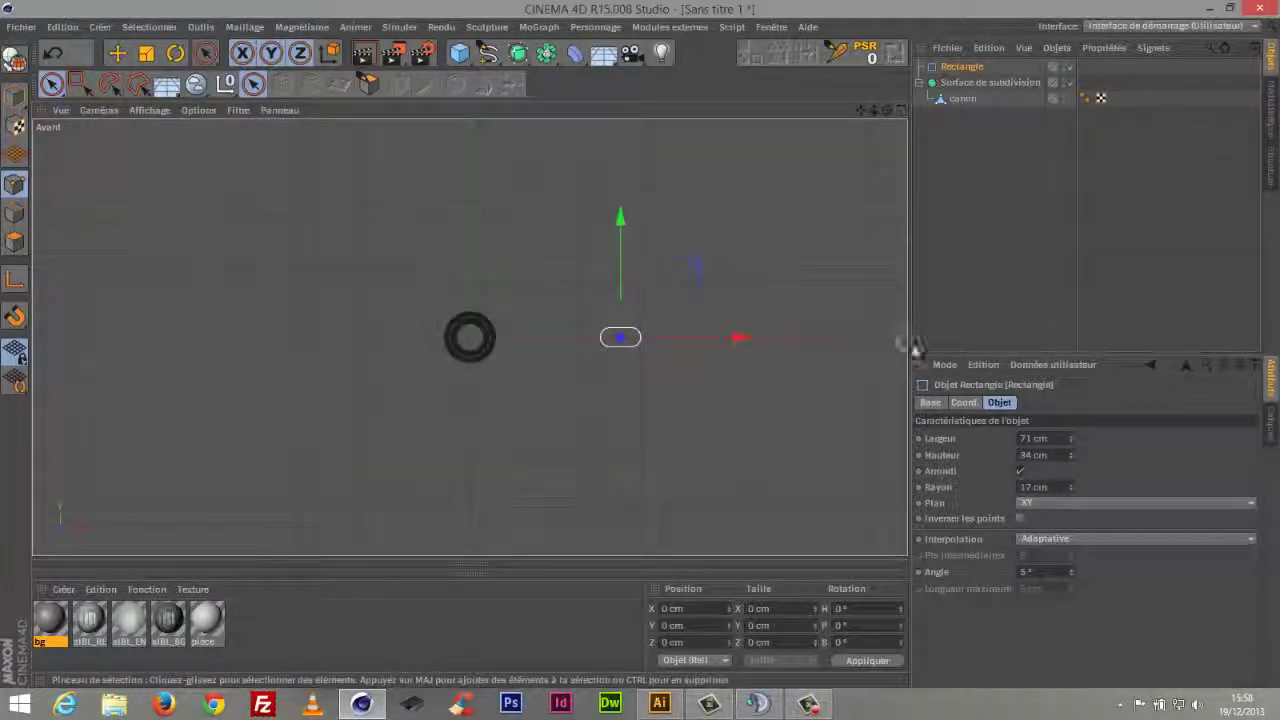
key("o")
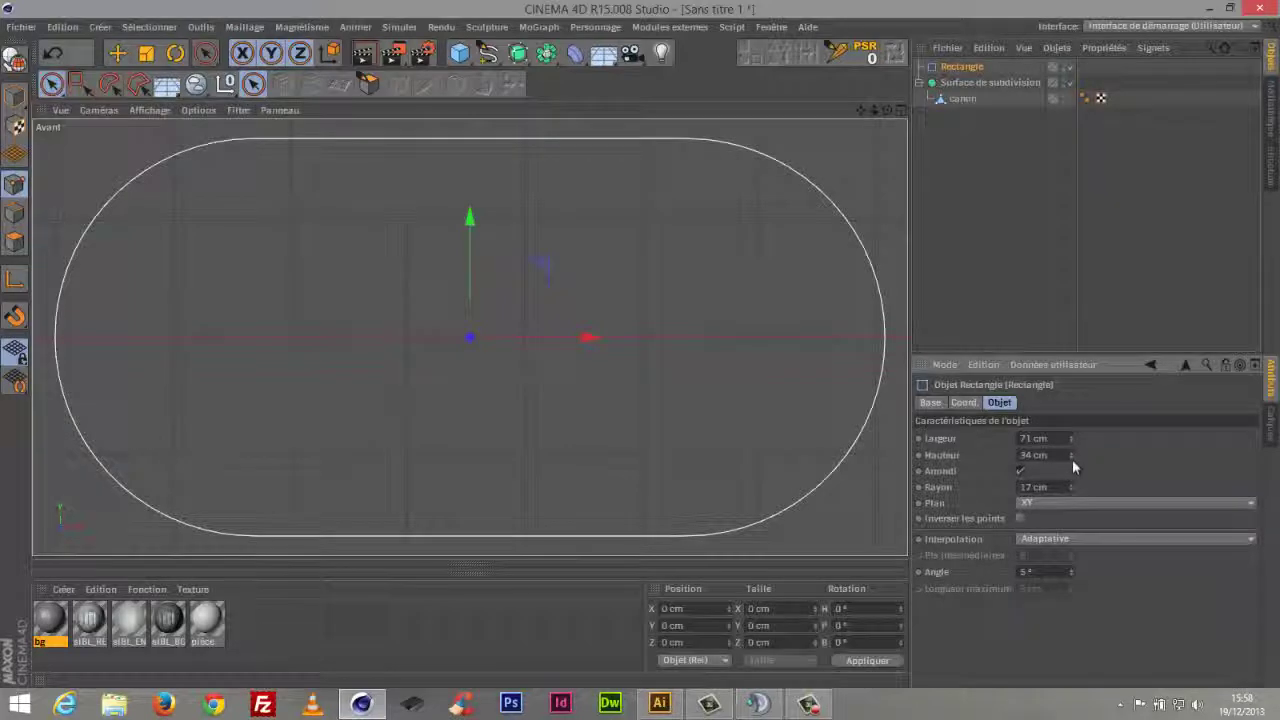
left_click_drag(1072, 459, 1071, 485)
scroll(866, 181, "down", 2)
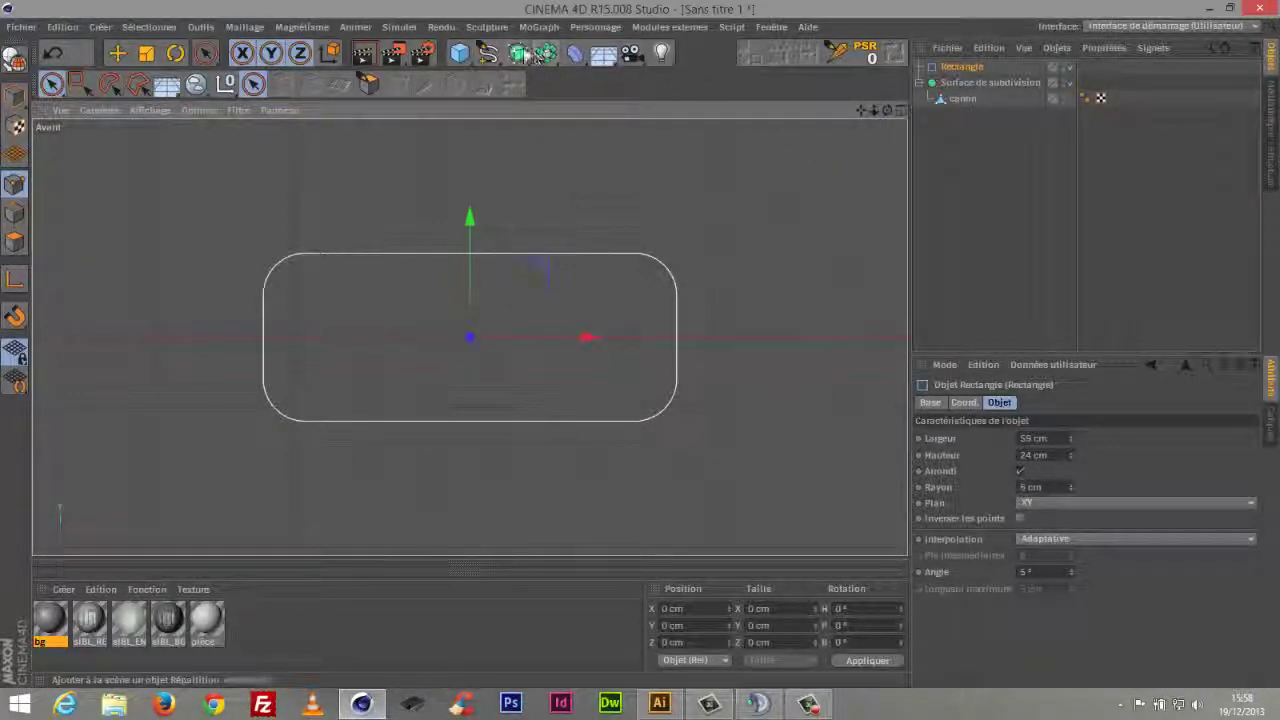
Add an Extrusion object with the rectangle as its child and view the extruded block in the perspective view
left_click_drag(521, 53, 728, 77)
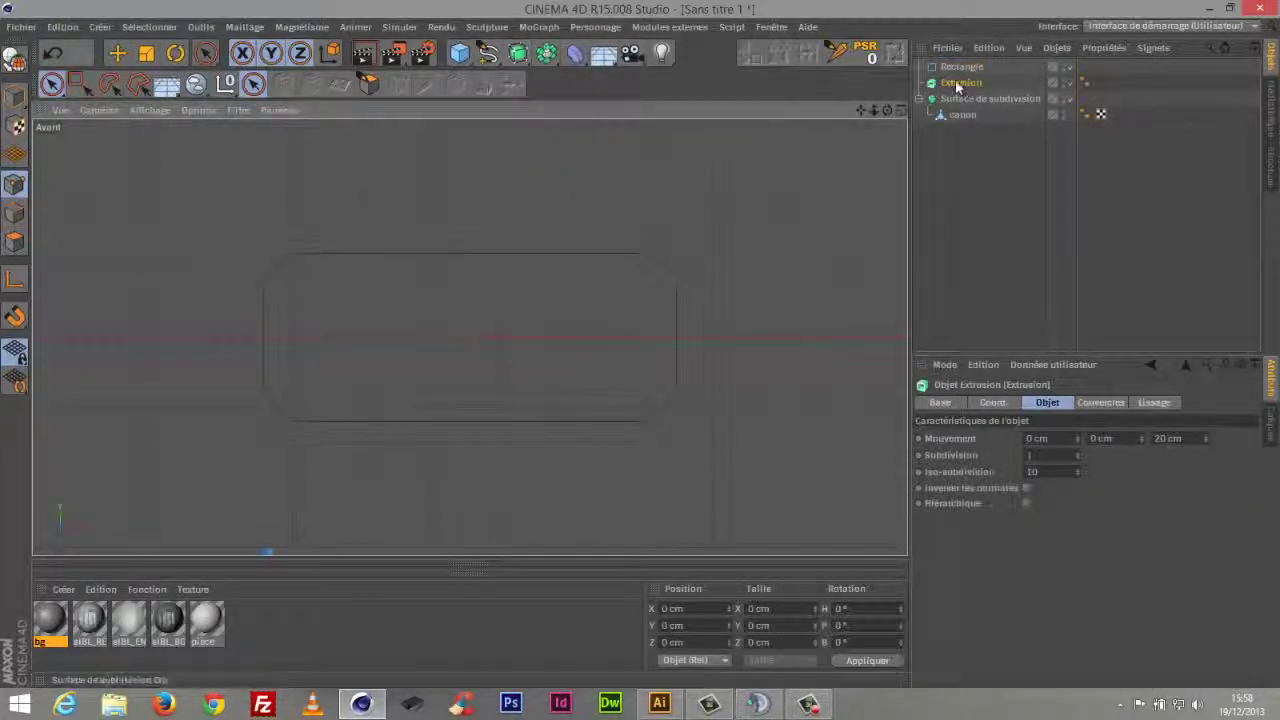
left_click_drag(956, 87, 962, 72)
left_click(901, 110)
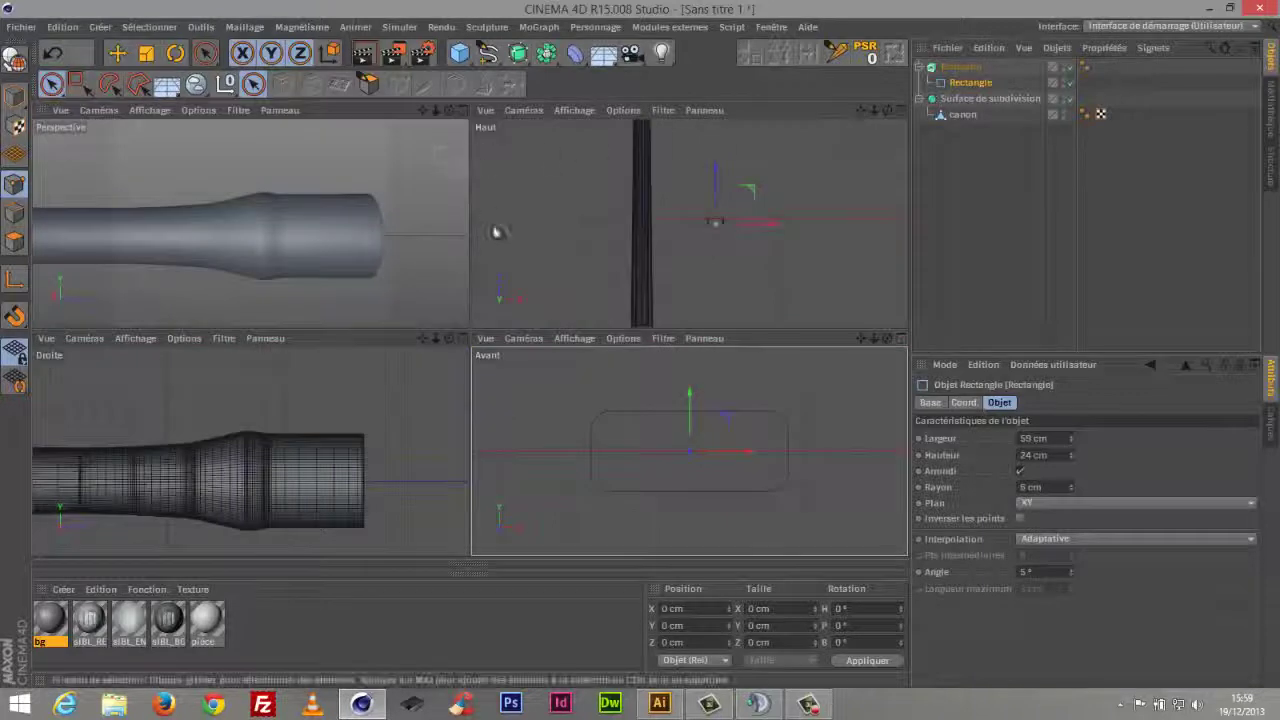
key("s")
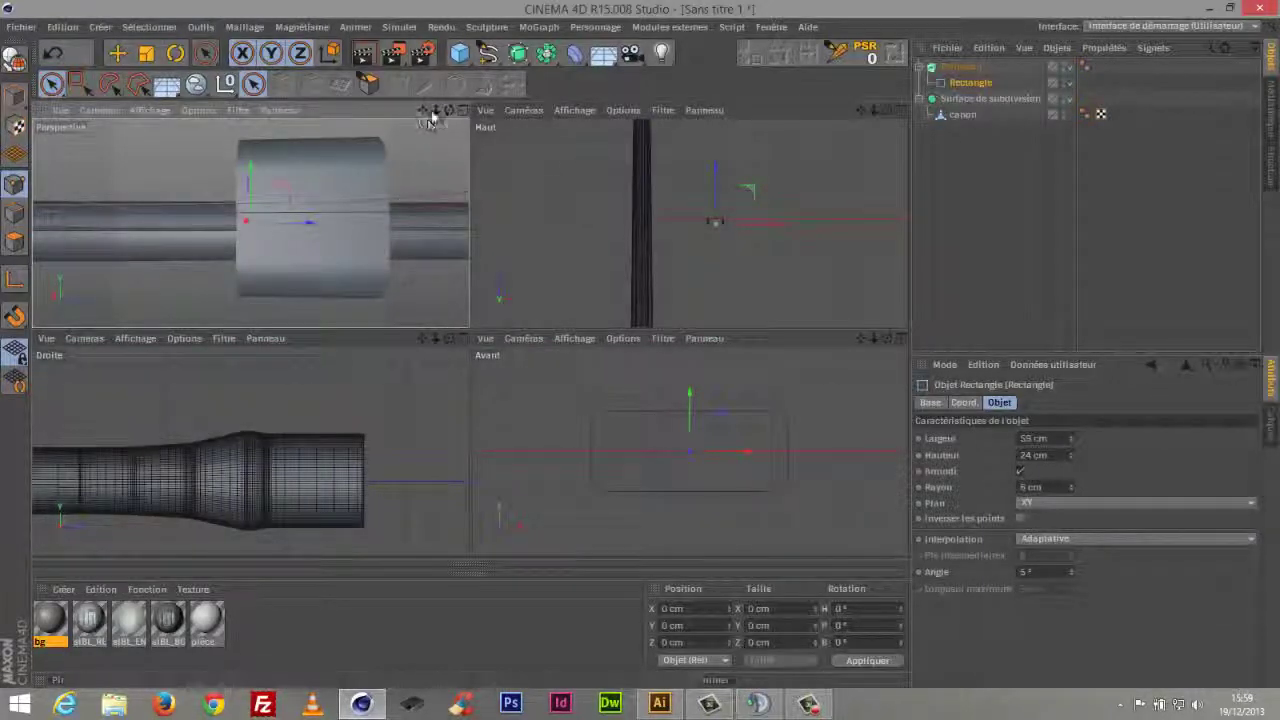
left_click_drag(434, 111, 422, 112)
left_click(463, 111)
left_click_drag(875, 111, 1000, 133)
Collapse the object groups and place the Extrusion below the Subdivision Surface at the top level of the hierarchy
left_click(921, 100)
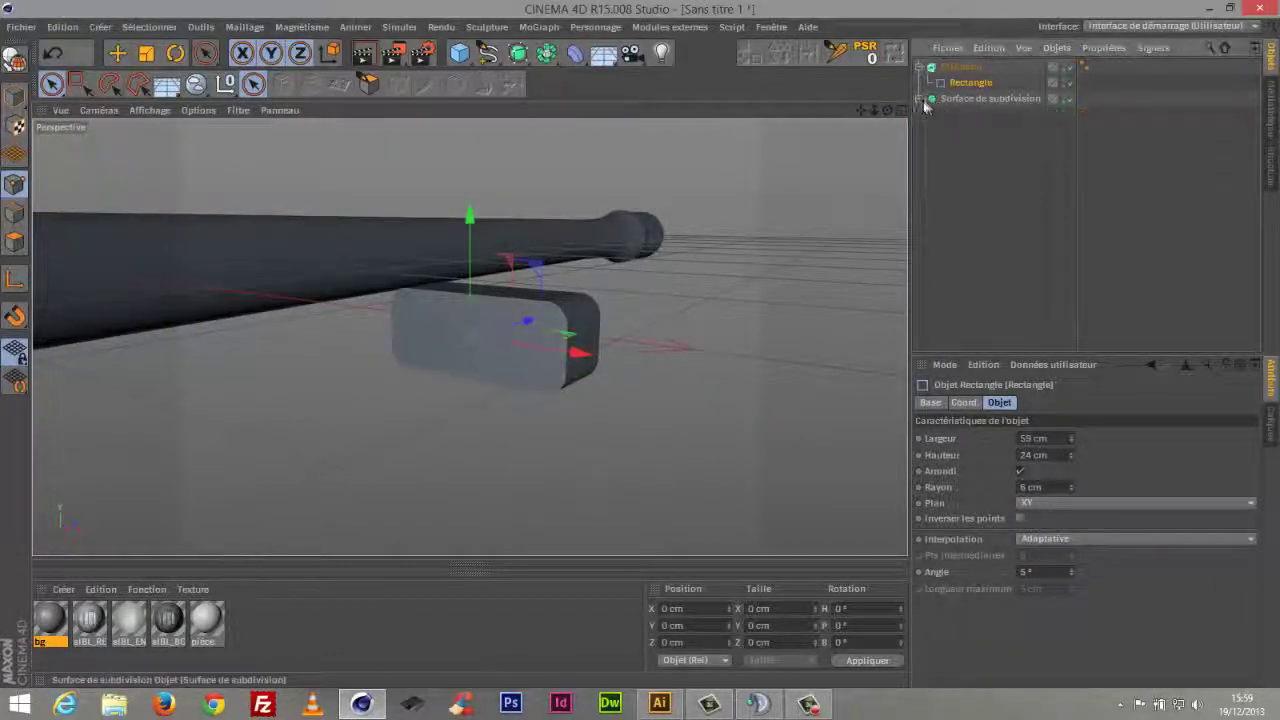
left_click(920, 67)
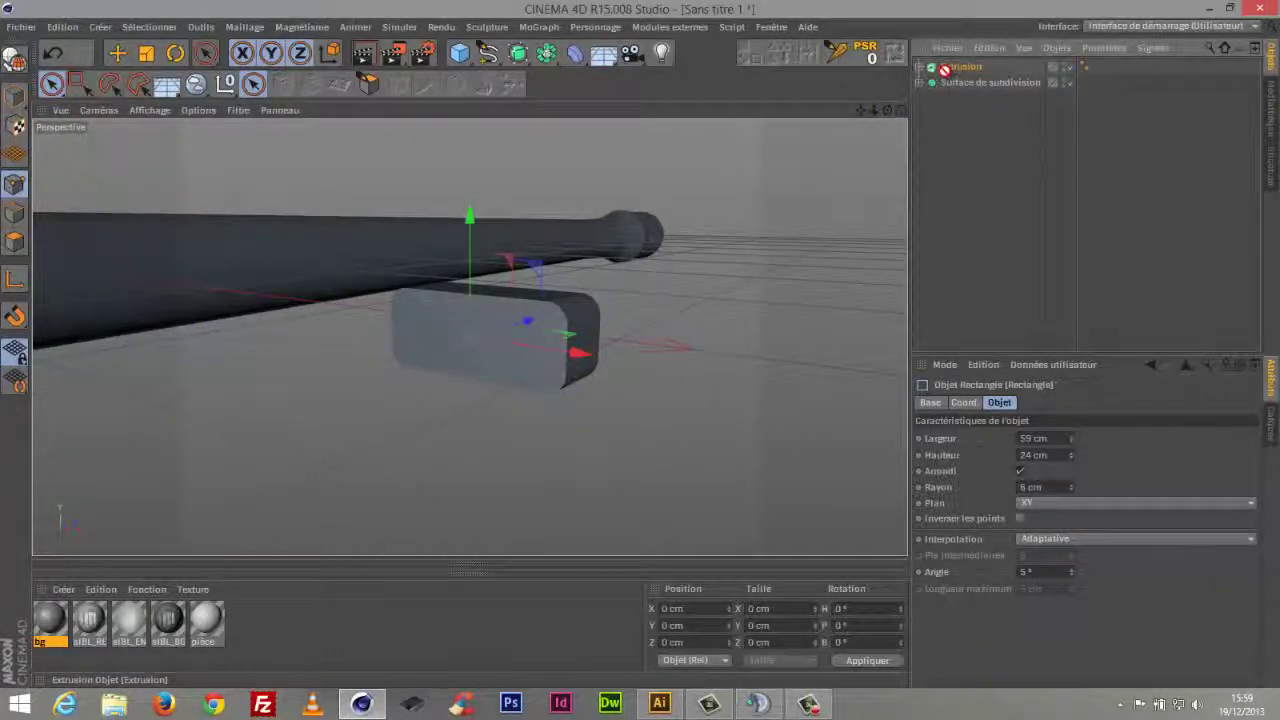
left_click_drag(958, 67, 950, 85)
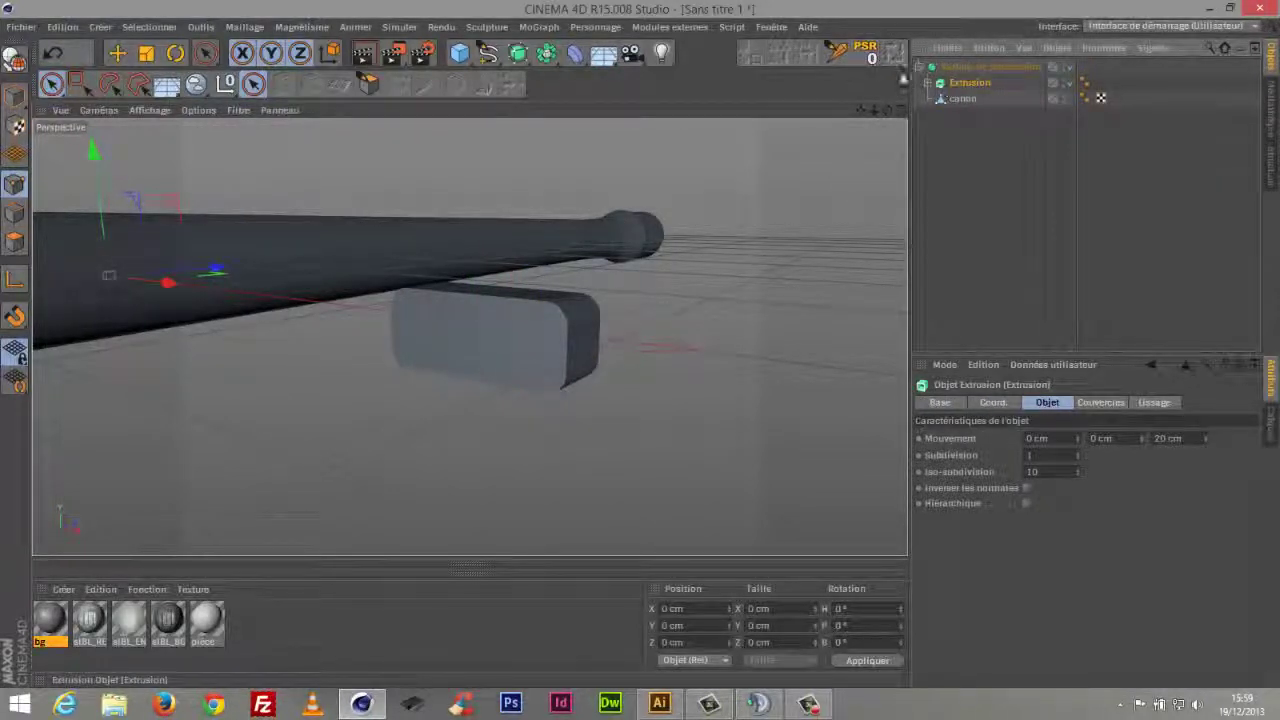
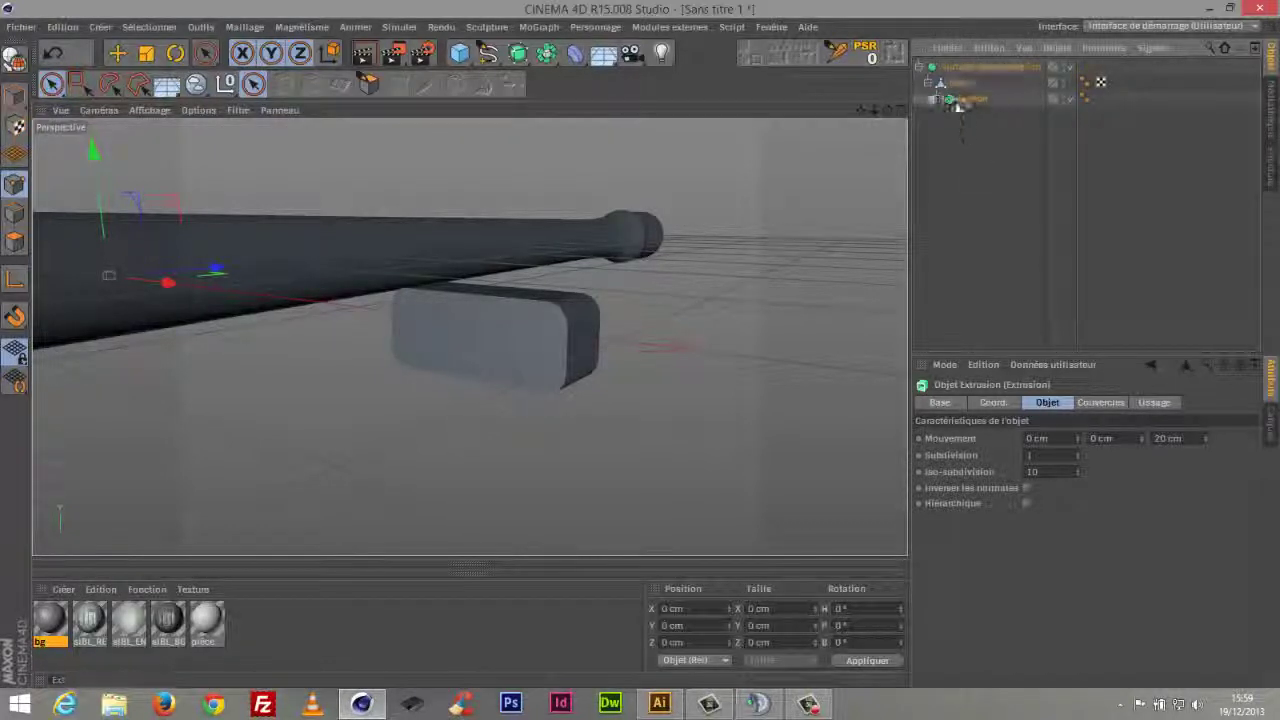
left_click(919, 67)
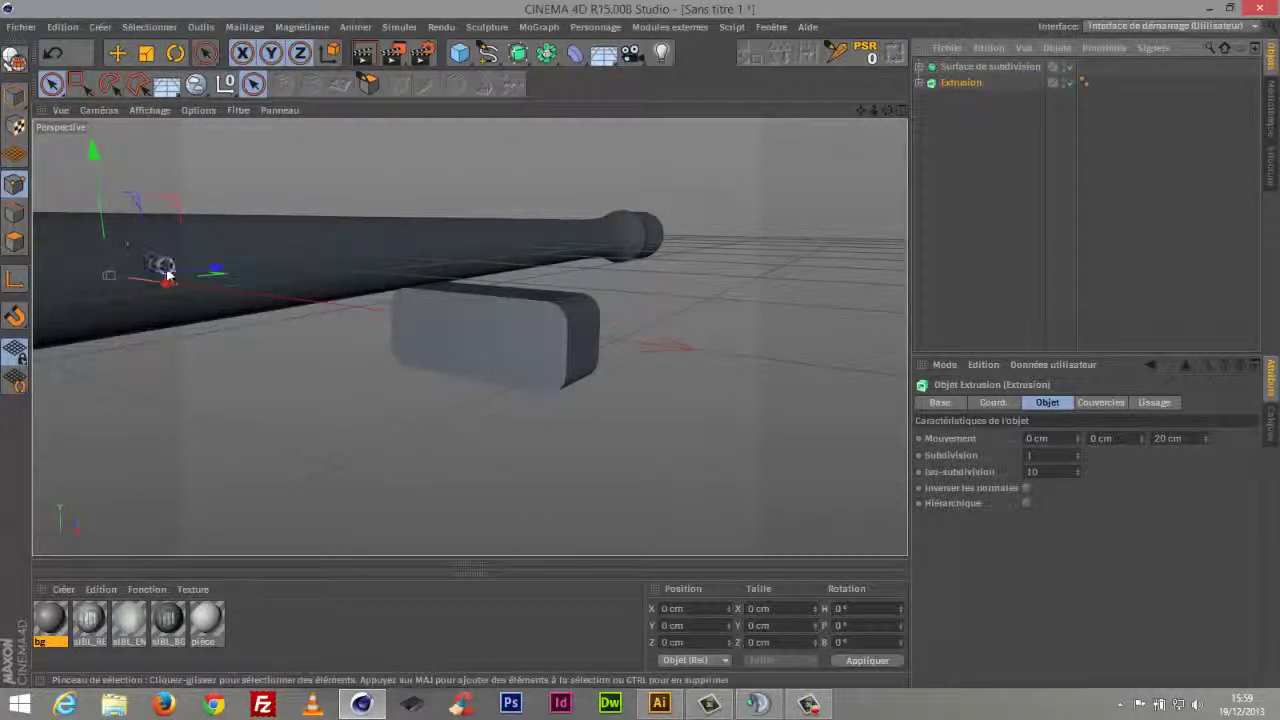
Move the extrusion sideways onto the barrel and along its length to the flared collar
left_click_drag(171, 283, 500, 185)
left_click(901, 111)
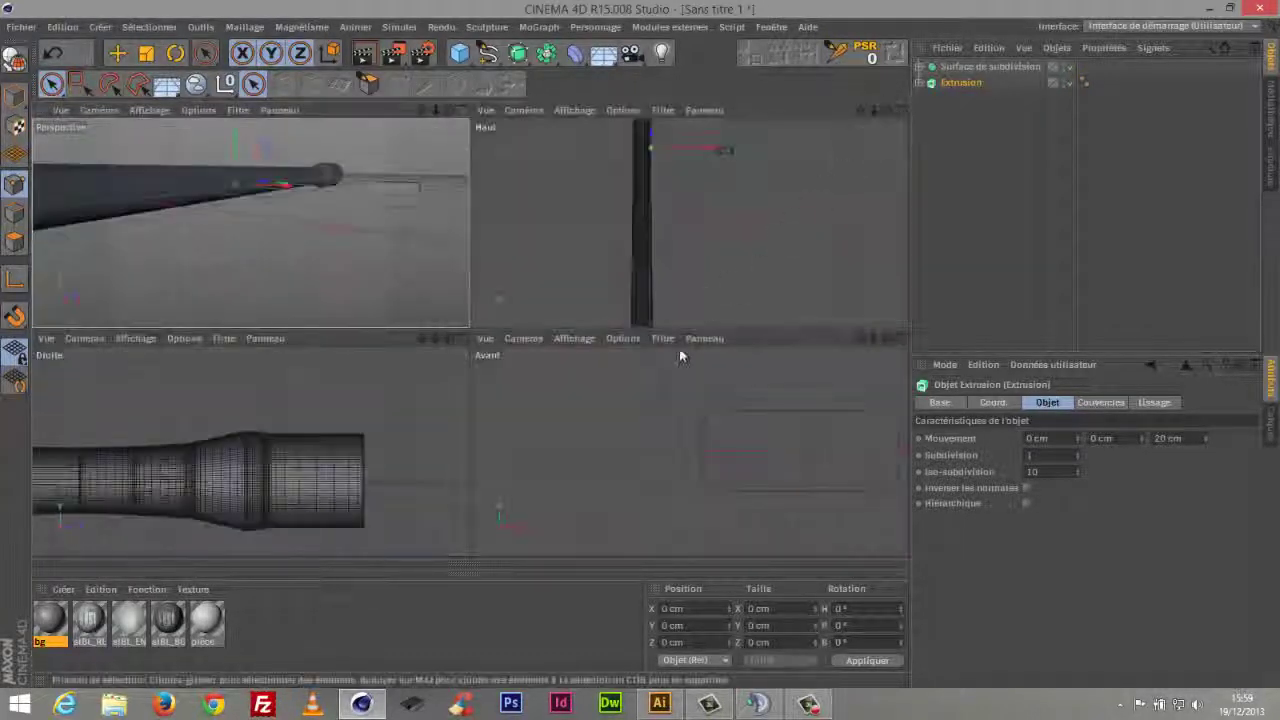
left_click_drag(870, 195, 824, 240)
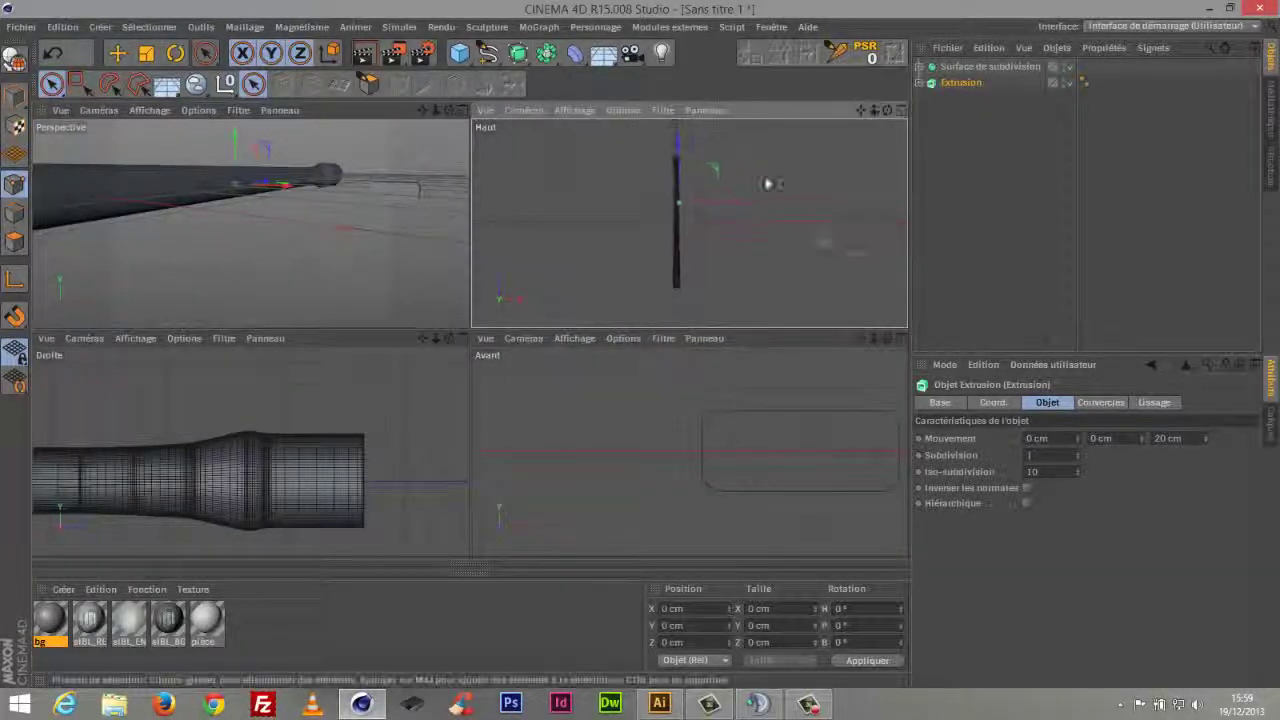
left_click_drag(679, 148, 677, 109)
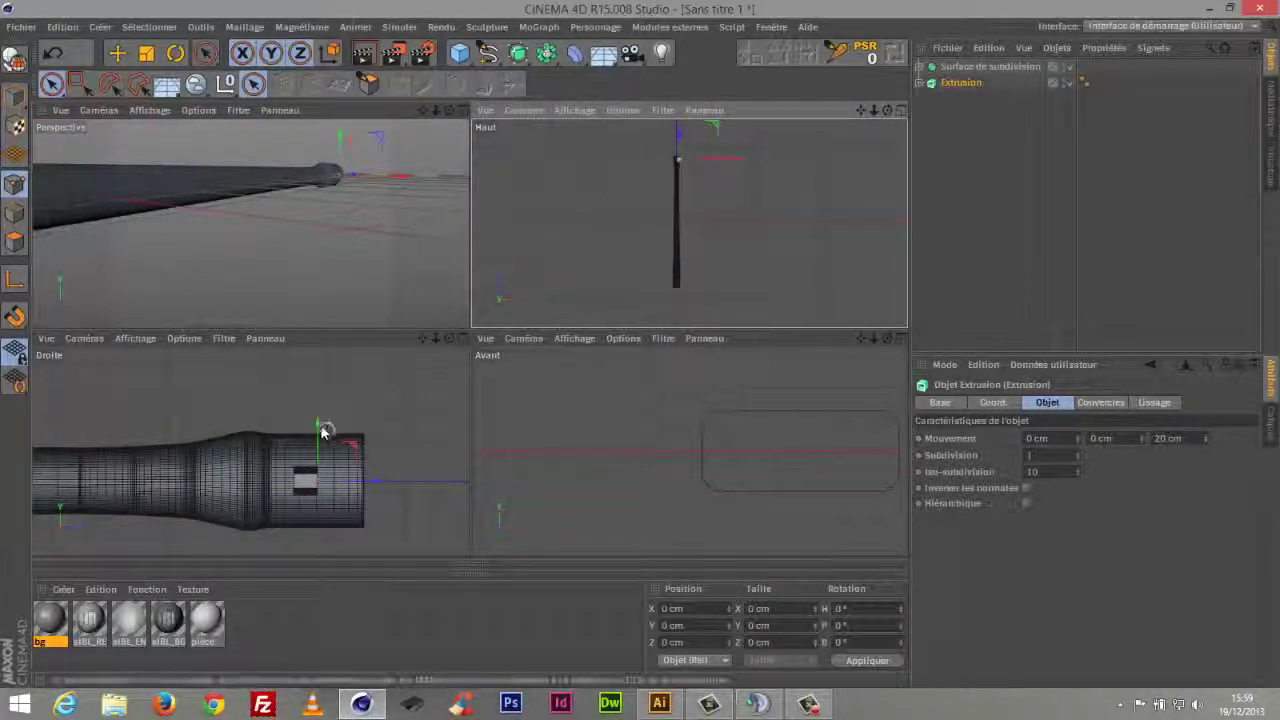
Rotate the extrusion's heading to 90° so its rounded face points sideways out of the barrel
left_click(462, 338)
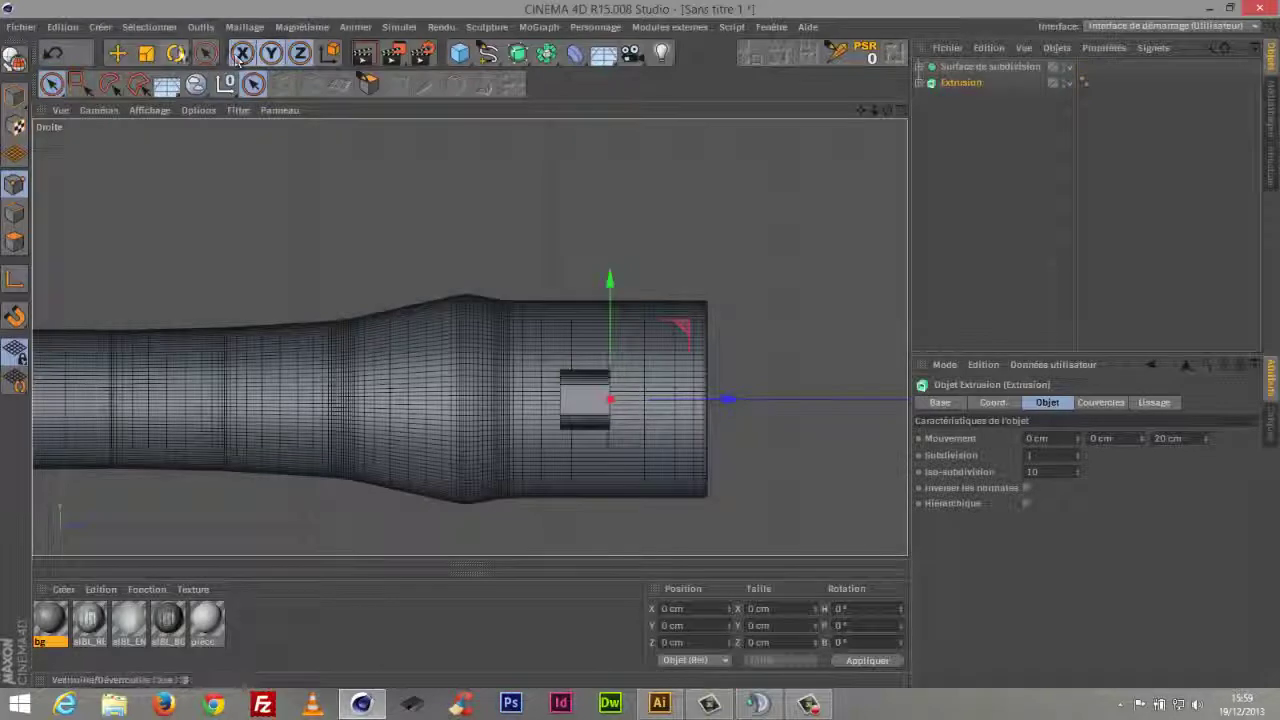
left_click(175, 53)
left_click_drag(594, 400, 751, 397)
key("ctrl+z")
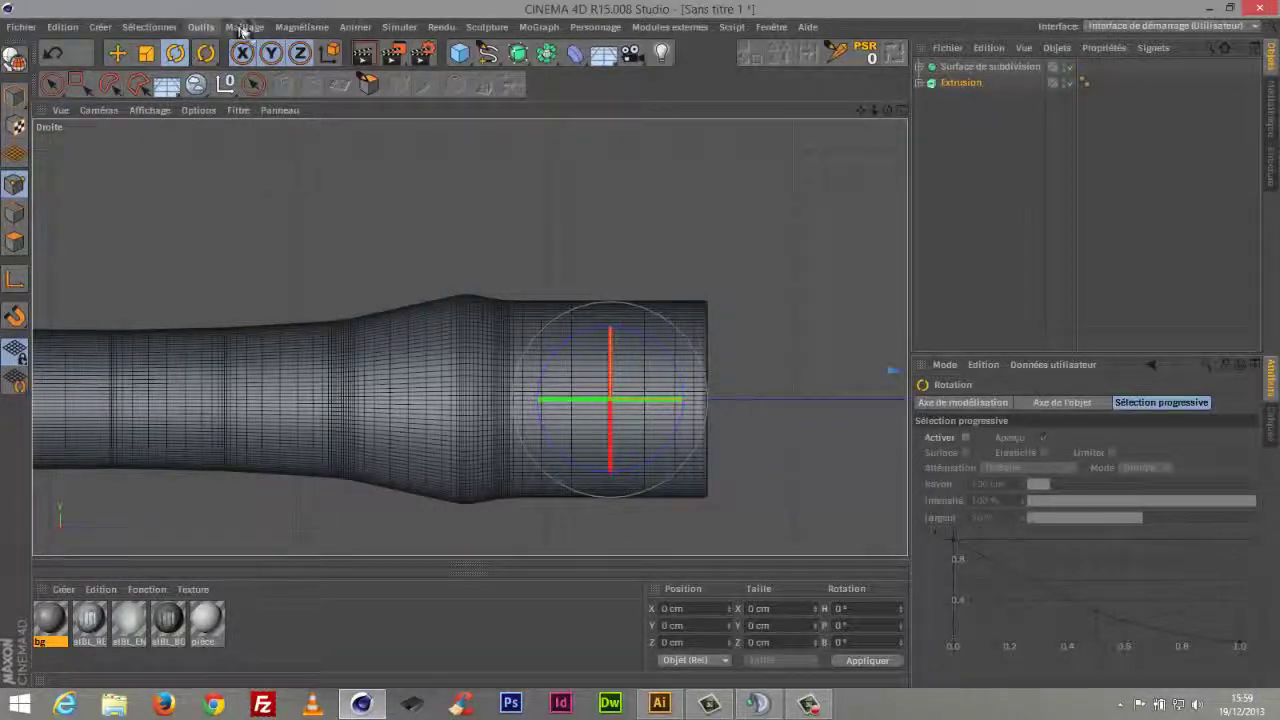
Switch to model mode and apply the command that centers the axes on the extrusion
left_click(243, 27)
mouse_move(300, 183)
left_click(390, 208)
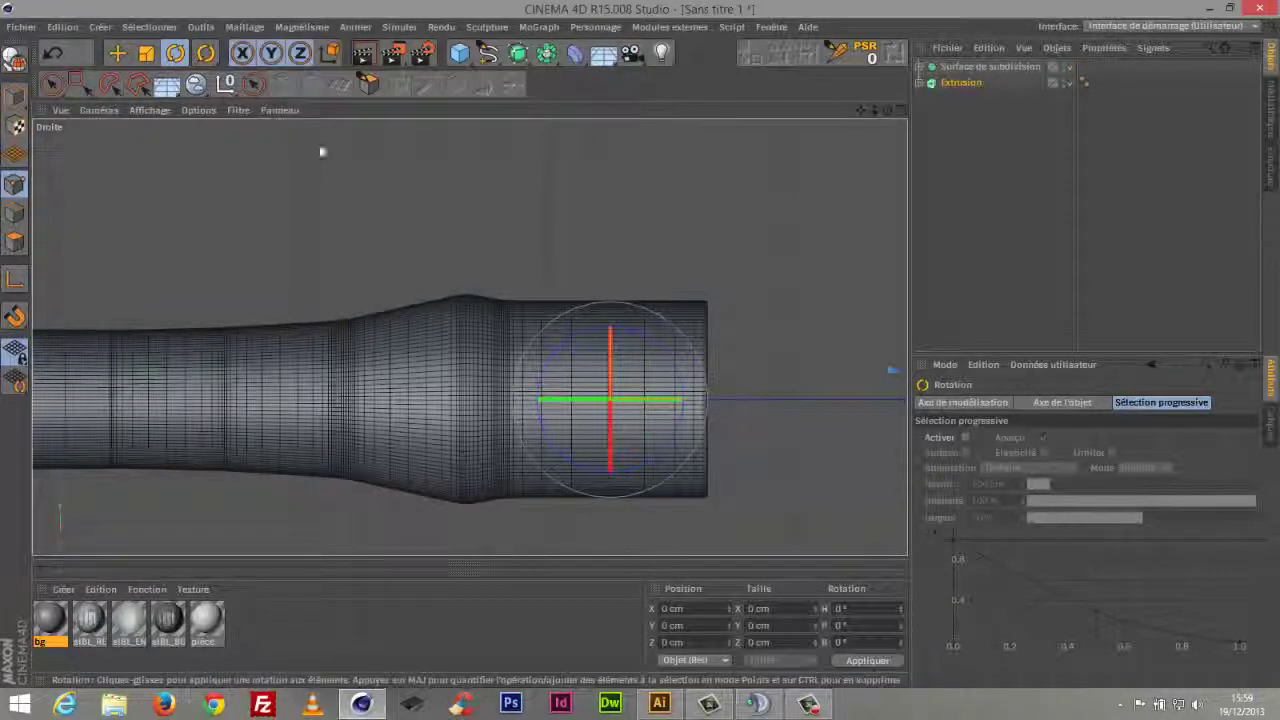
left_click(14, 95)
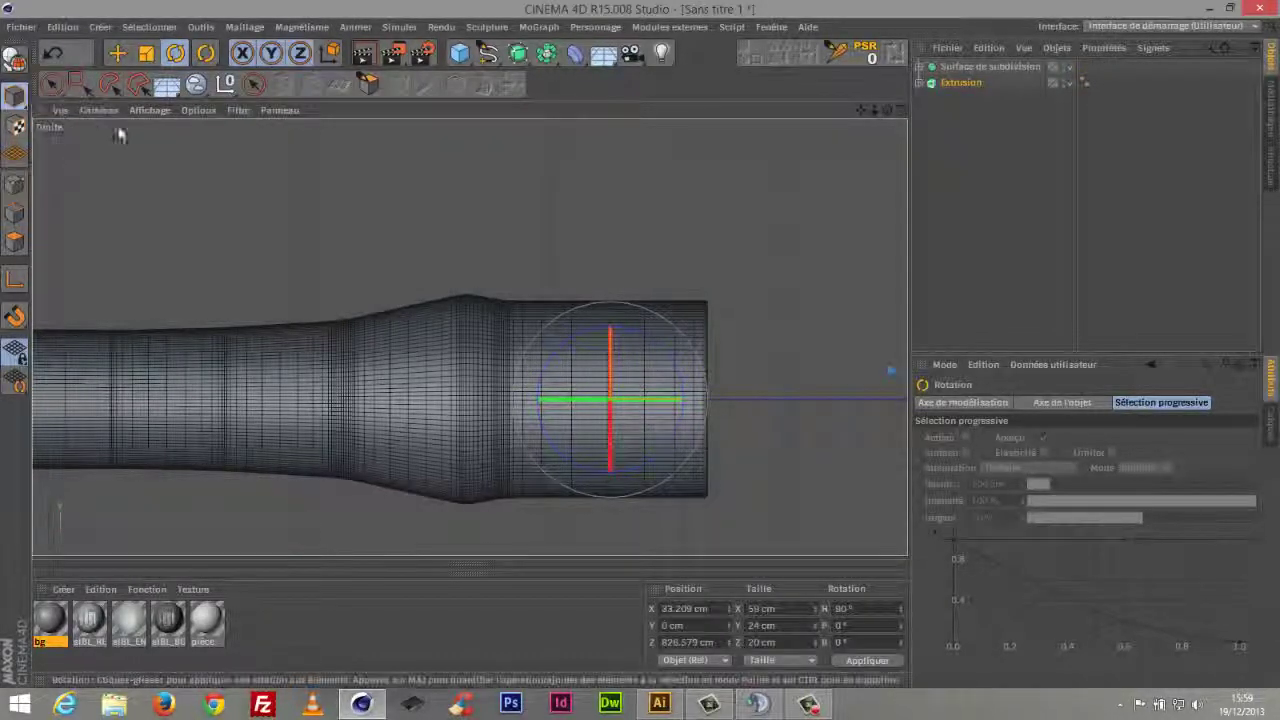
left_click(270, 53)
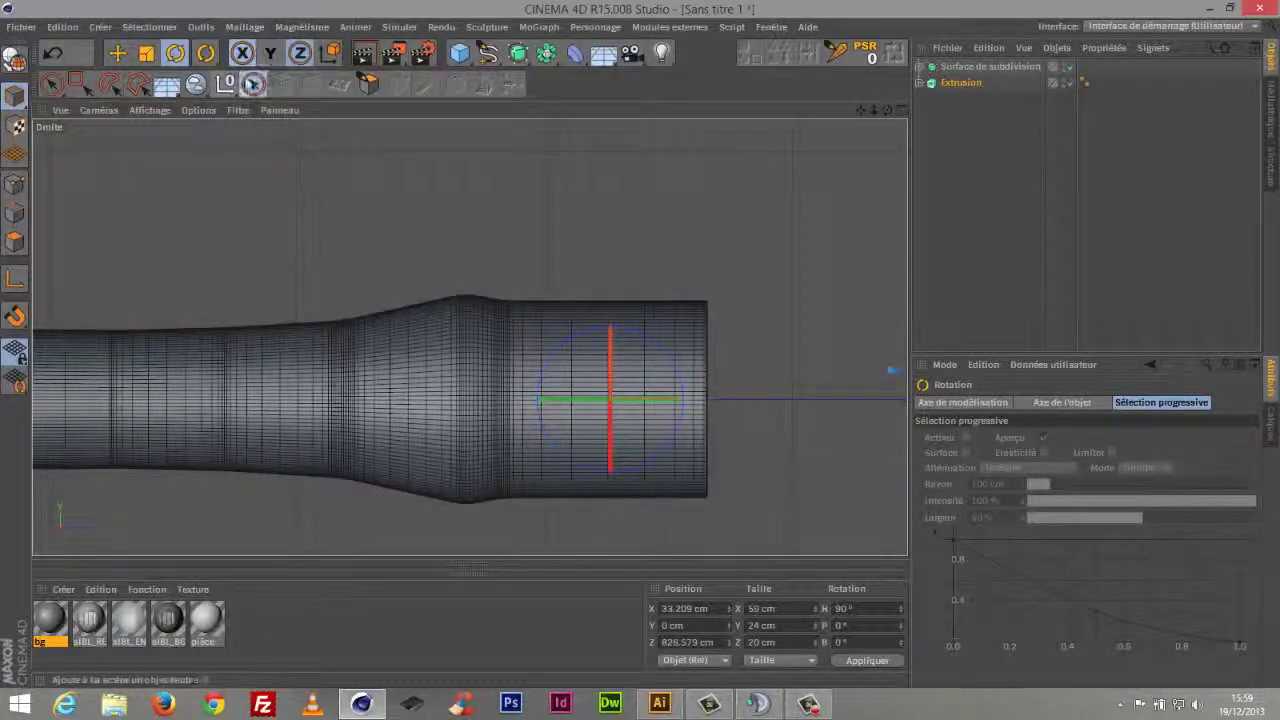
key("9")
left_click(243, 27)
mouse_move(330, 180)
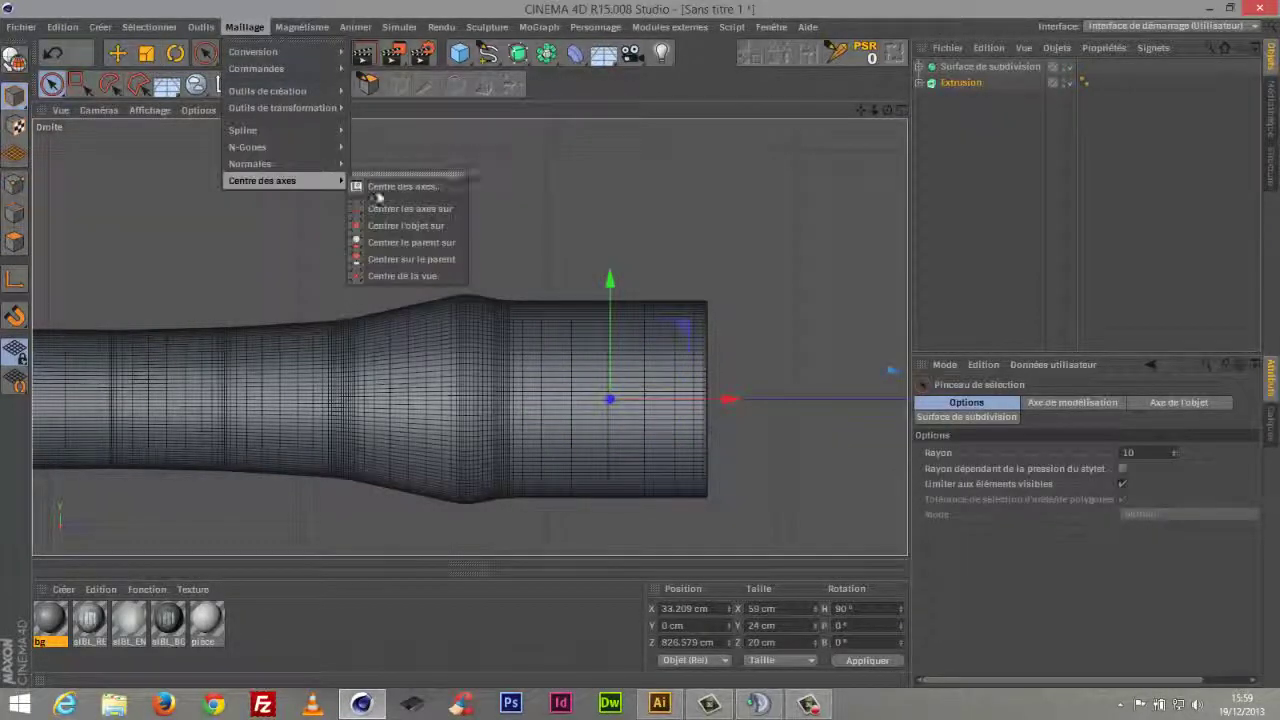
left_click(408, 213)
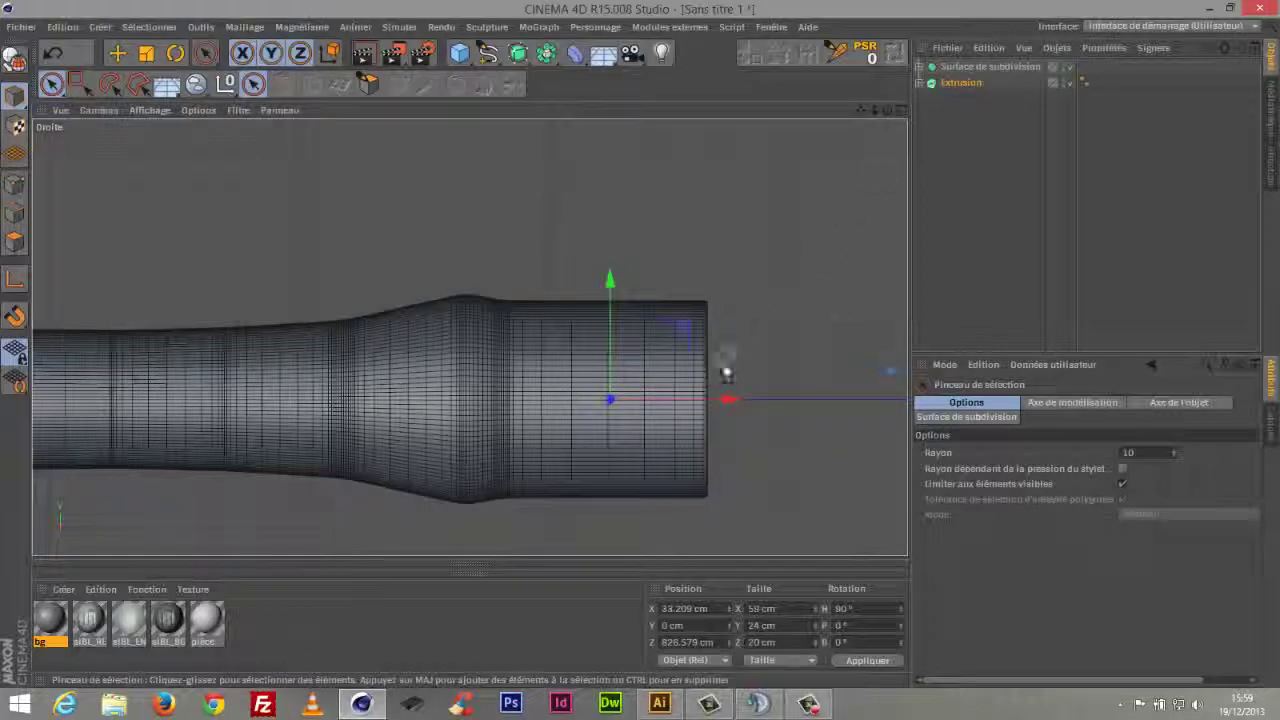
Adjust the extrusion's axis and position on the collar to about Z 819.8 cm, raising it to about Y 0.6 cm
mouse_move(728, 400)
left_mouse_down()
mouse_move(443, 400)
mouse_move(257, 377)
mouse_move(220, 355)
mouse_move(860, 400)
mouse_move(714, 400)
left_mouse_up()
key("l")
left_click(15, 282)
left_click_drag(860, 110, 676, 75)
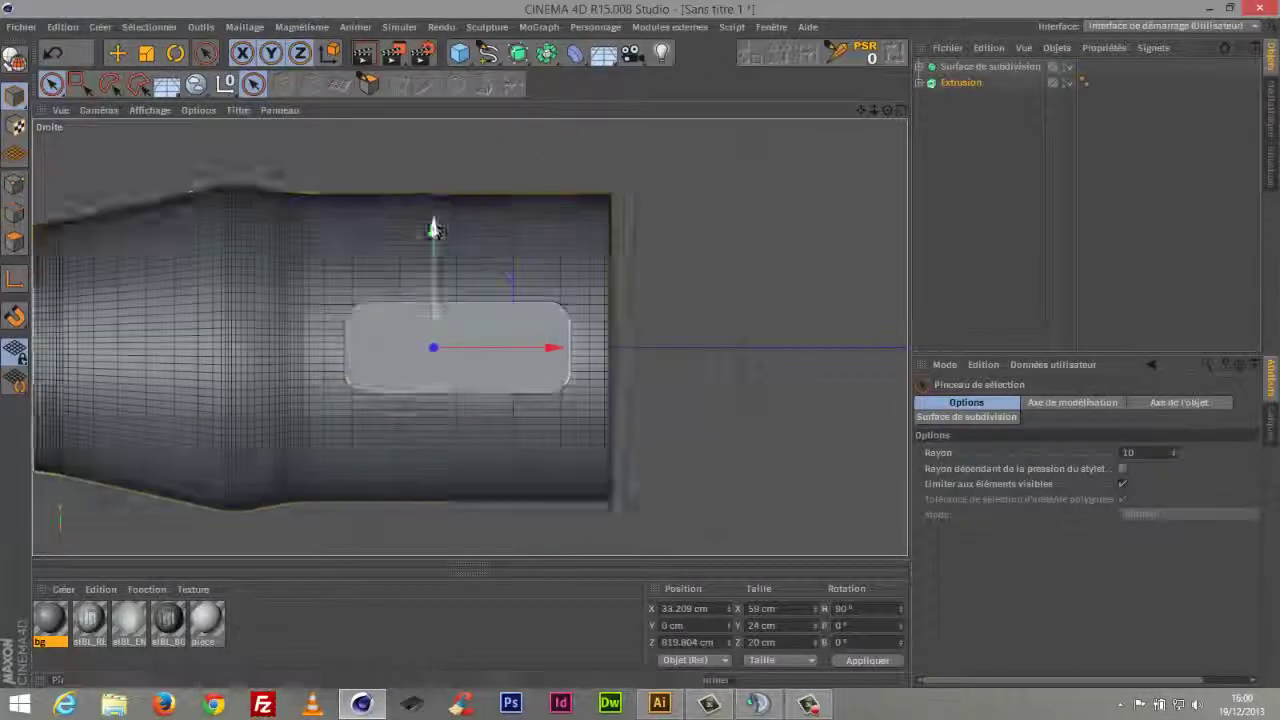
left_click(426, 211)
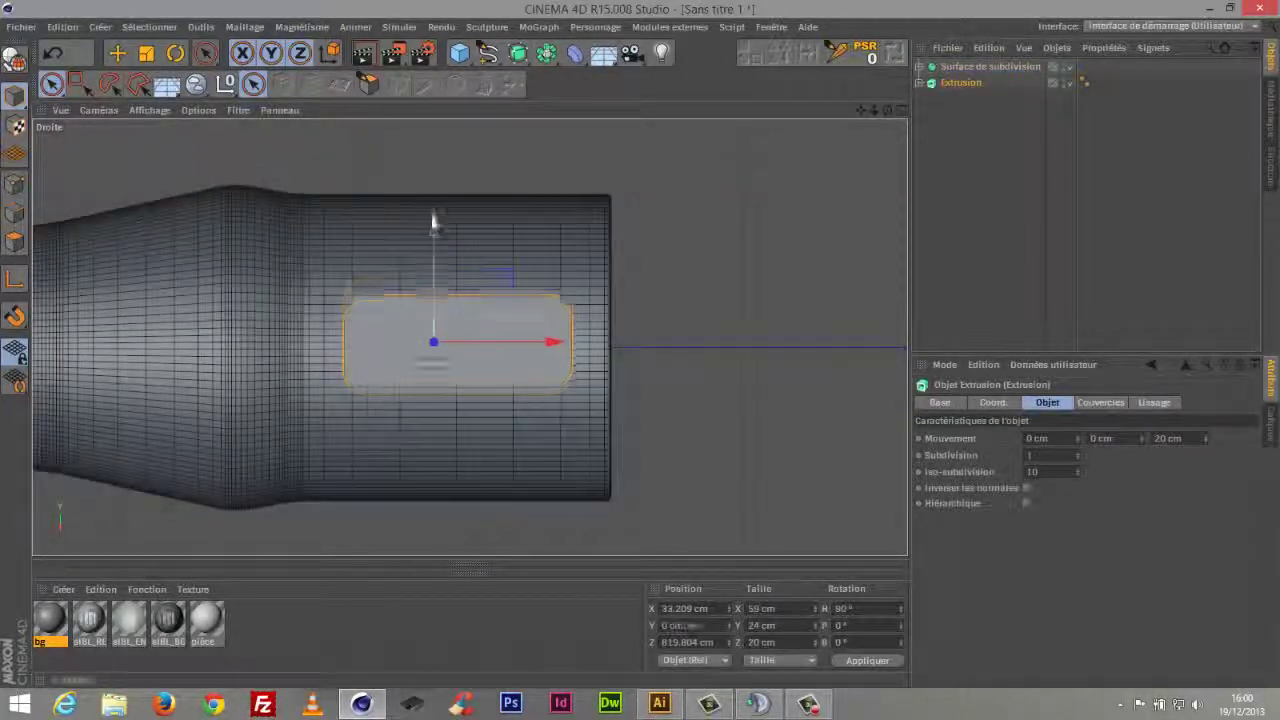
left_click_drag(434, 218, 440, 226)
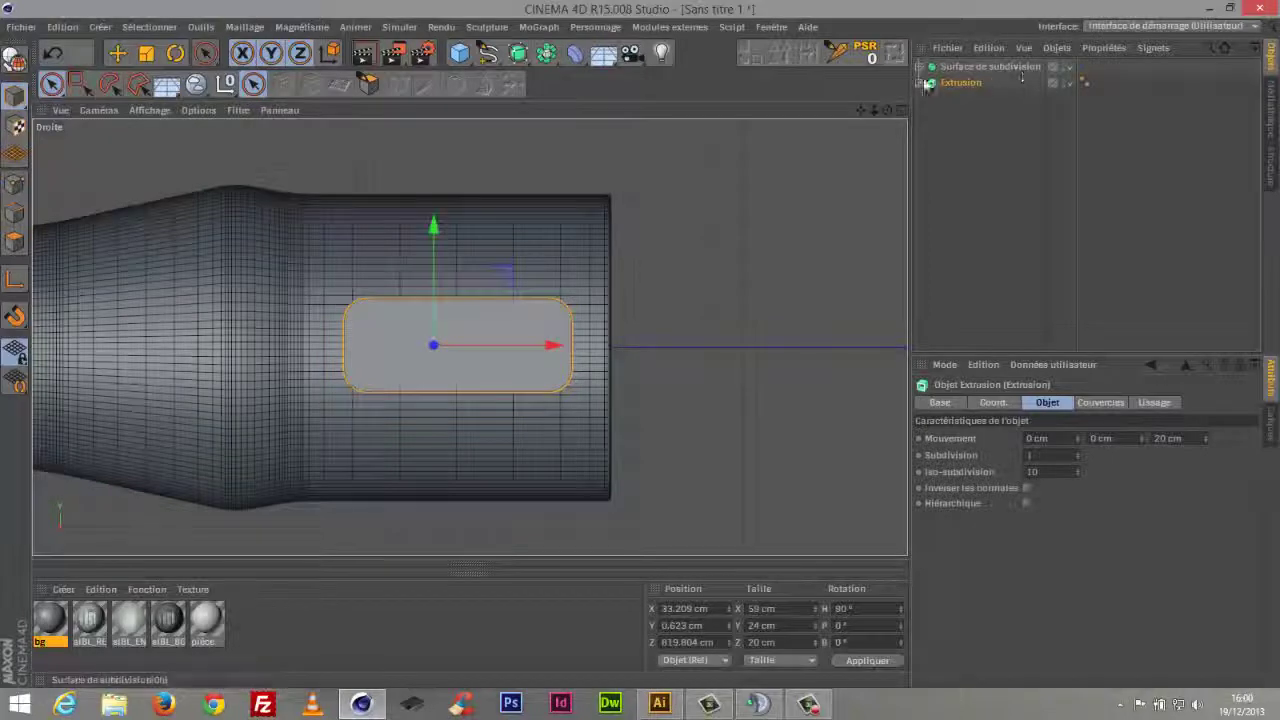
Scale the rectangle spline inside the Extrusion up to about 66.1 by 26.9 cm
left_click(920, 82)
left_click(968, 98)
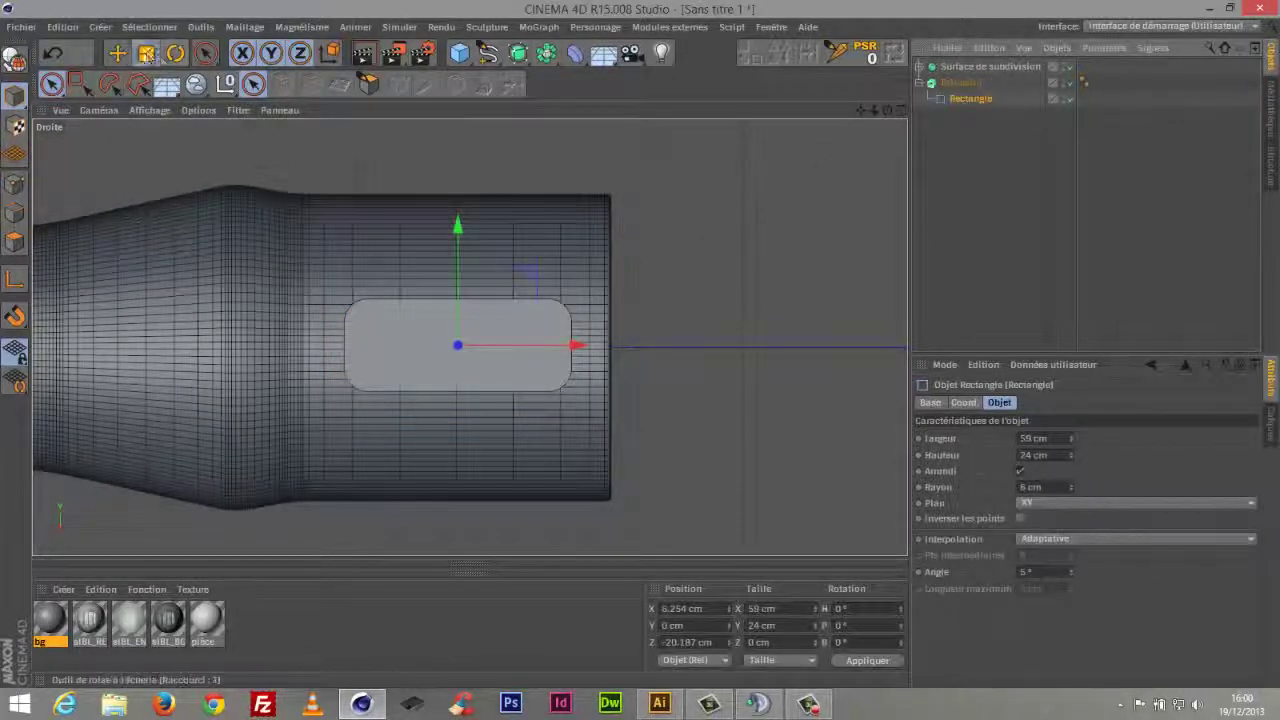
left_click(146, 53)
left_click_drag(457, 224, 458, 203)
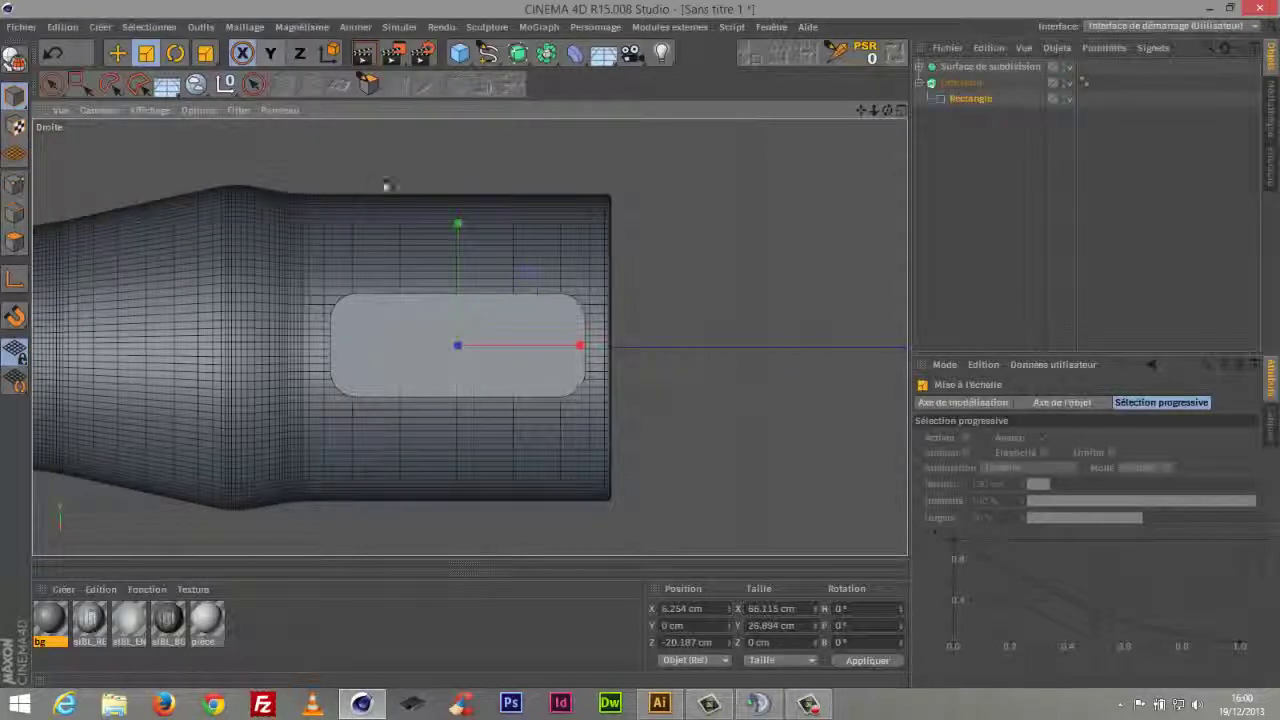
Enlarge the rounded rectangle spline inside the Extrusion uniformly to about 70.4 by 28.6 cm
left_click(271, 54)
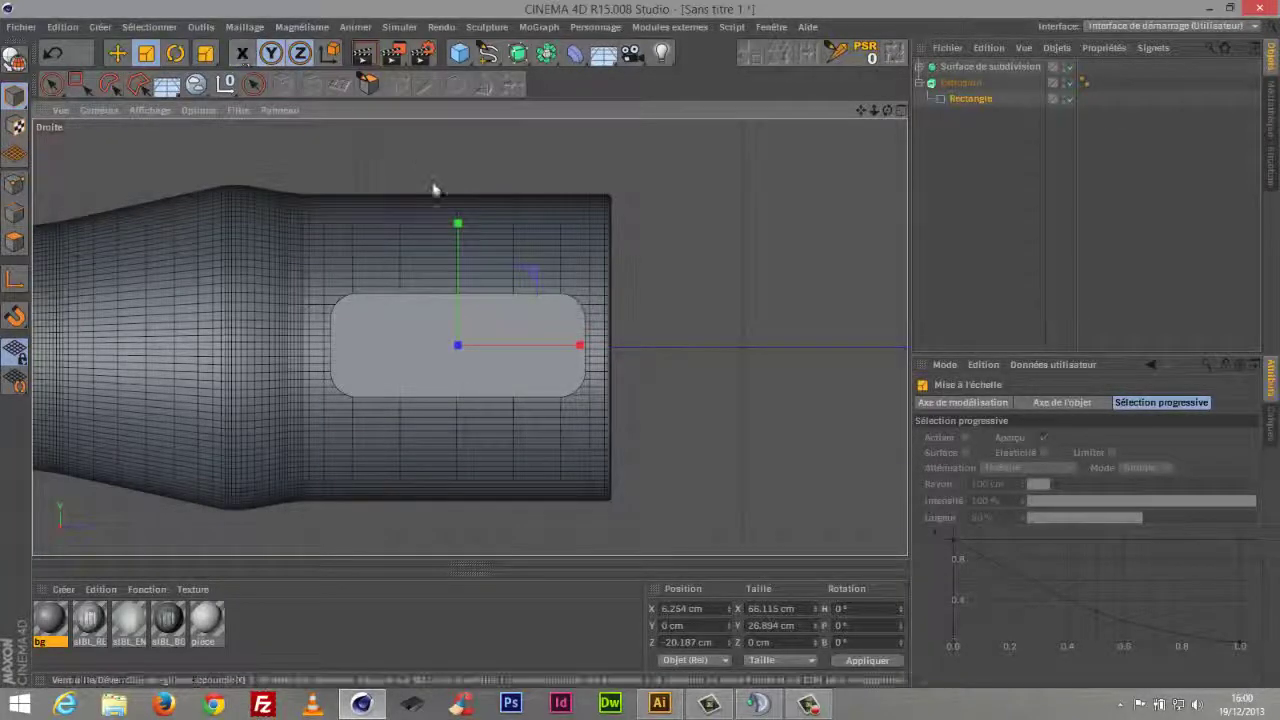
mouse_move(457, 224)
left_mouse_down()
mouse_move(459, 204)
mouse_move(461, 217)
left_mouse_up()
left_click(750, 183)
left_click(254, 84)
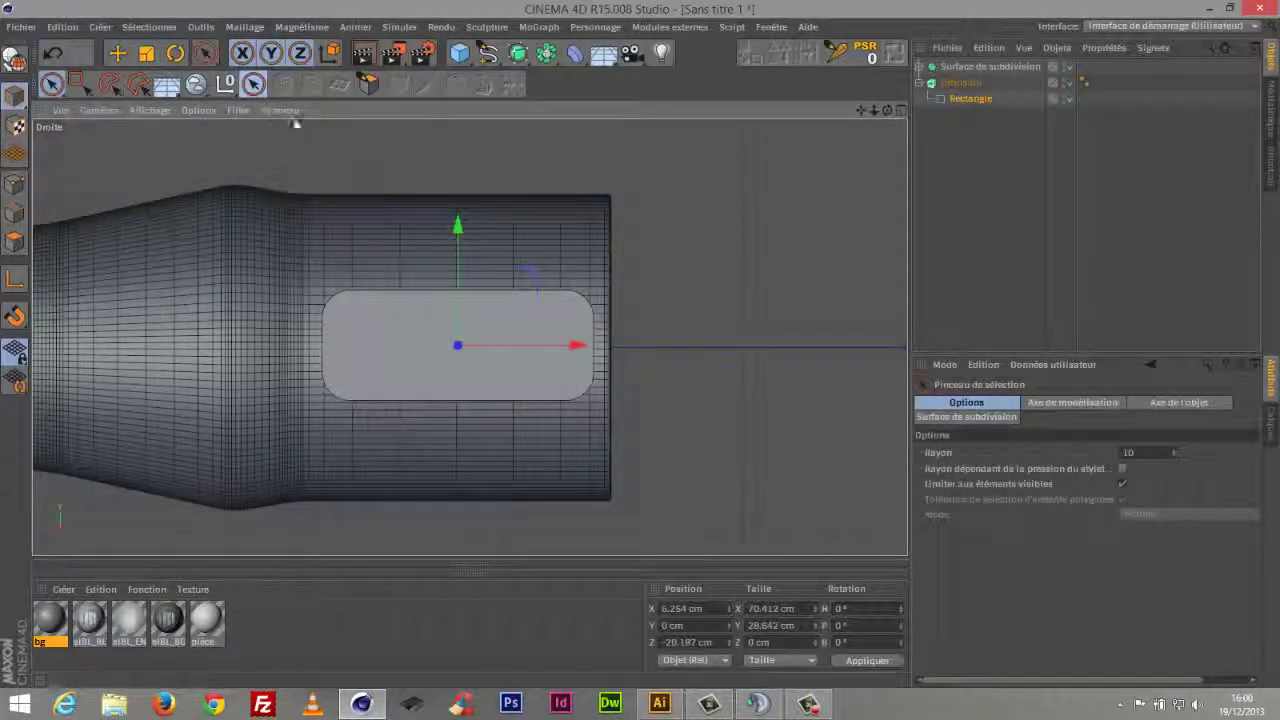
Set the Extrusion's movement depth to 112 cm and shift it sideways to about X 37.8 cm so it crosses the whole collar
left_click(898, 110)
left_click_drag(437, 111, 445, 113)
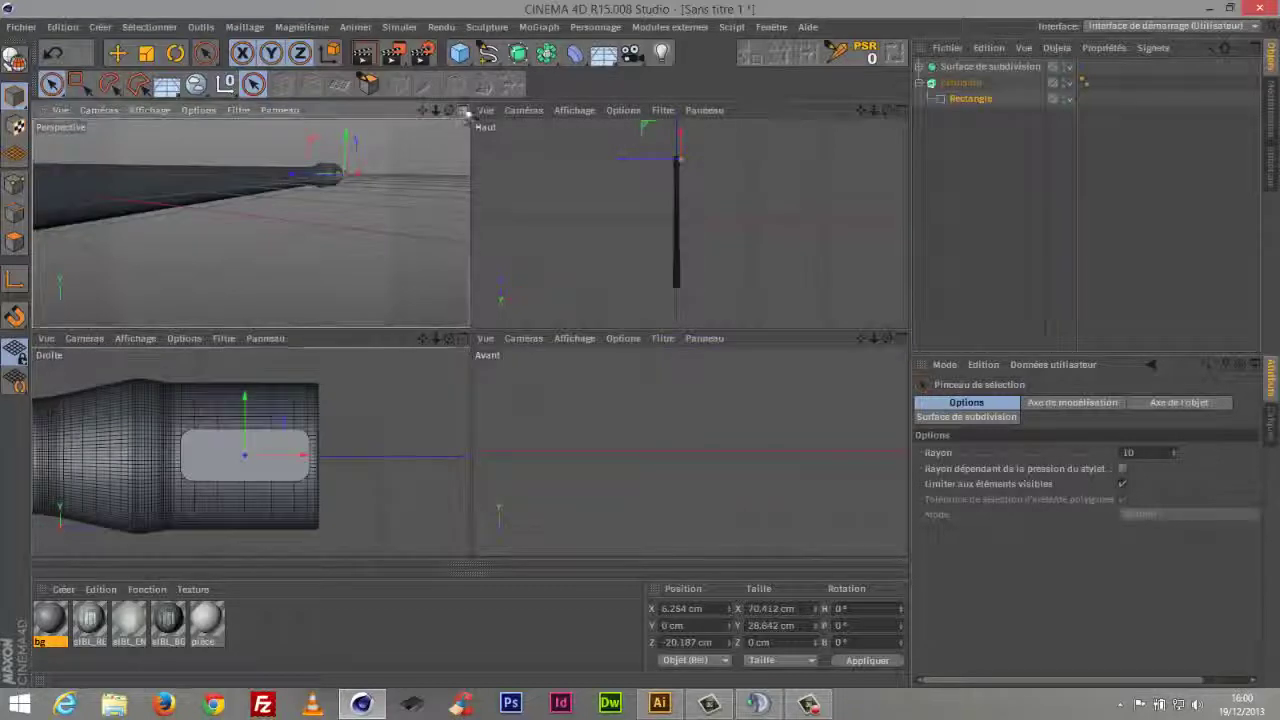
left_click(462, 110)
left_click_drag(887, 111, 951, 206)
left_click_drag(873, 110, 848, 346)
left_click_drag(887, 110, 420, 22)
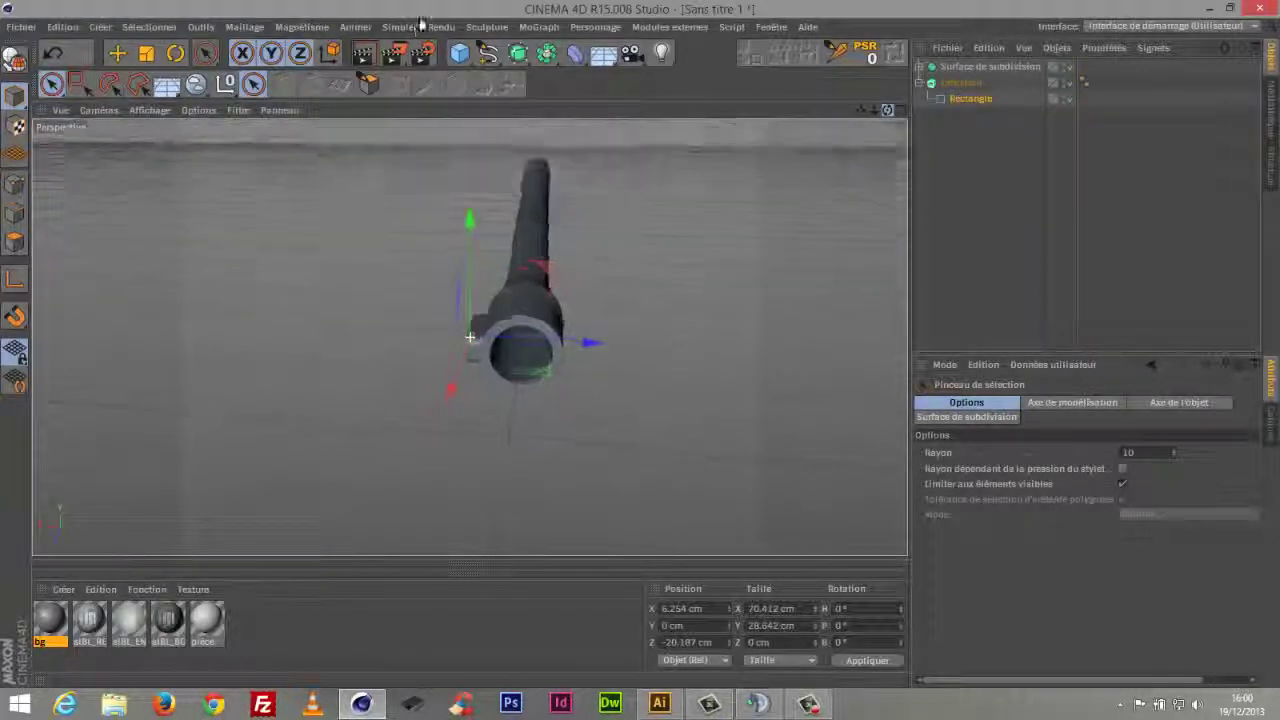
left_click_drag(875, 112, 951, 97)
left_click(966, 97)
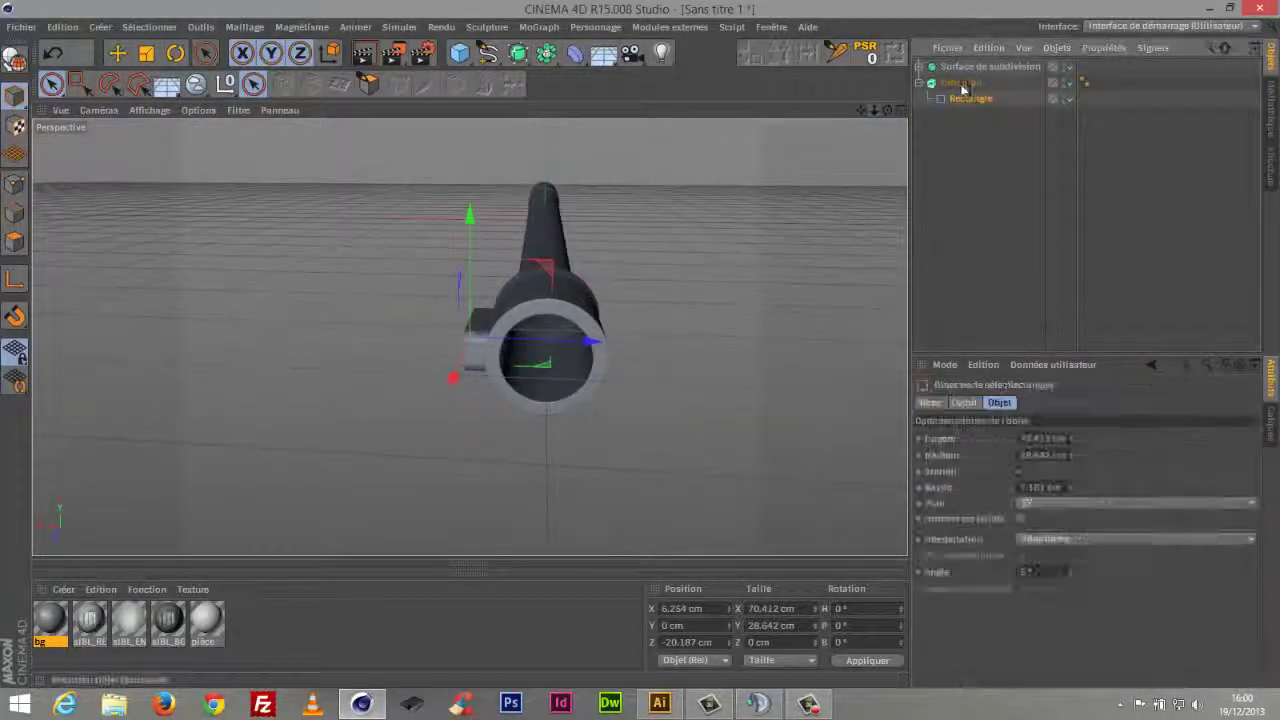
left_click(962, 84)
left_click_drag(1210, 441, 1220, 368)
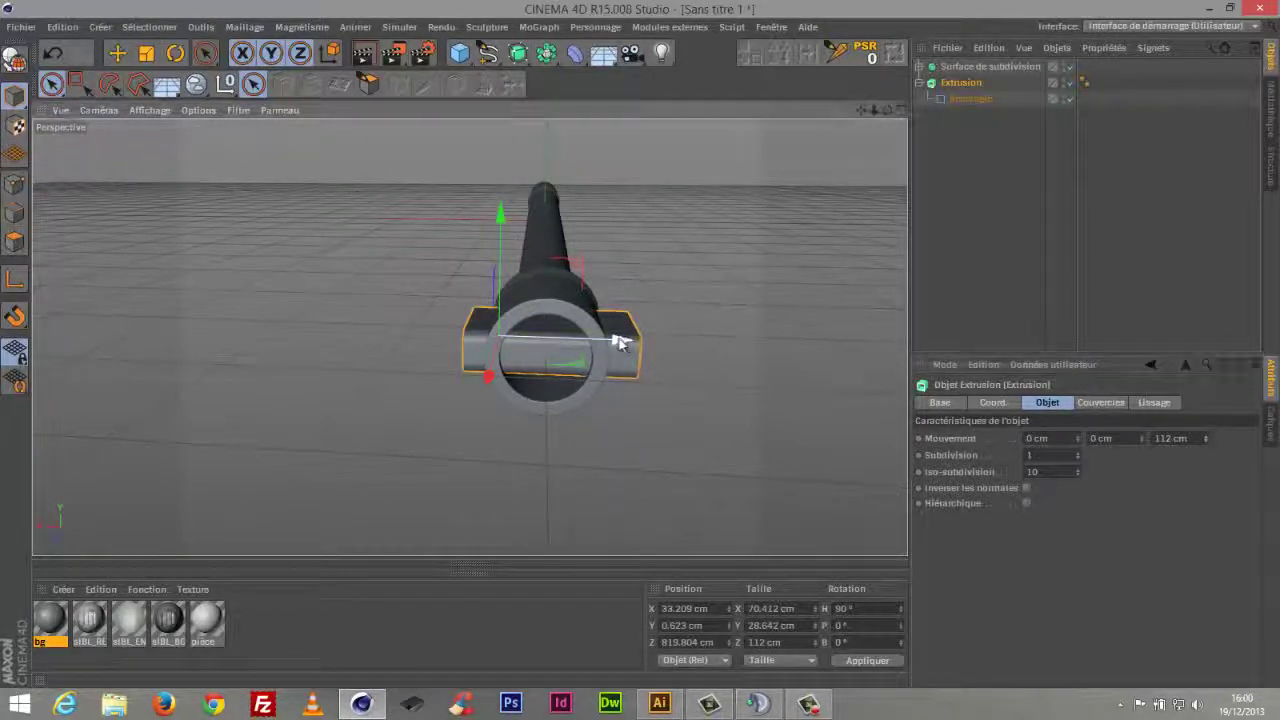
left_click_drag(617, 340, 610, 341)
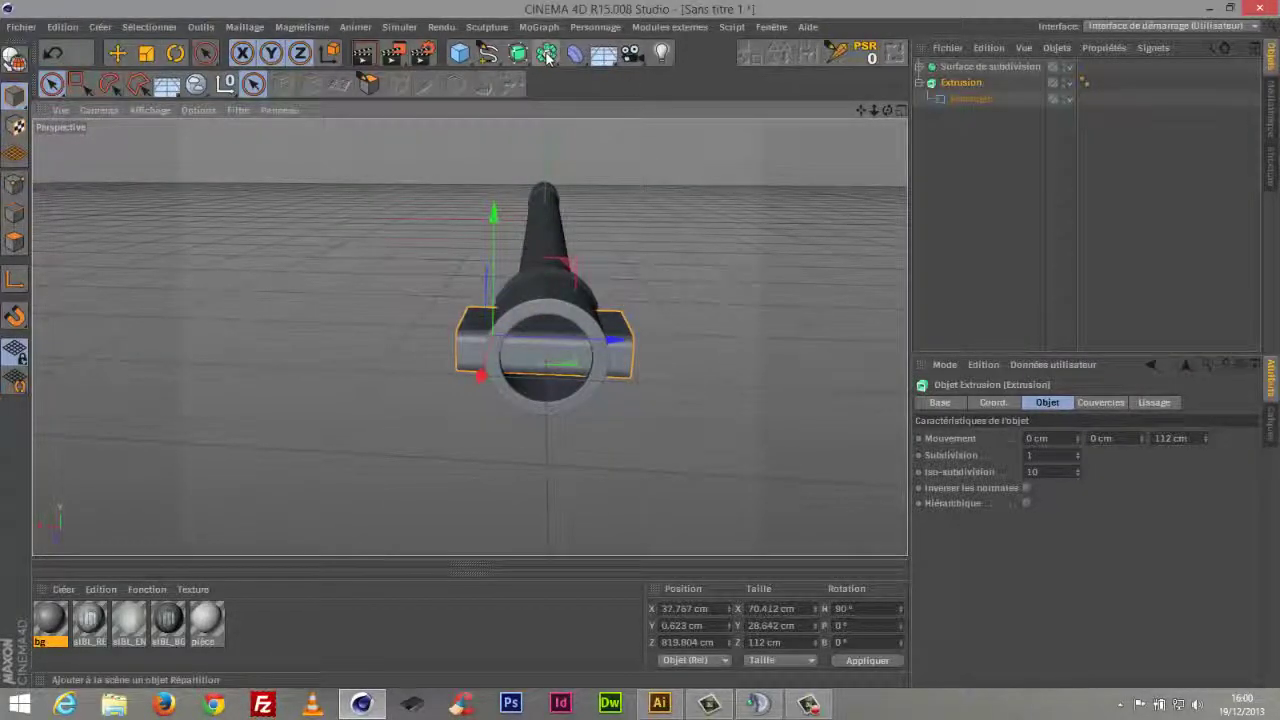
Add a Boolean object (A minus B) and nest the Subdivision Surface and the Extrusion in it to cut side openings through the collar
left_click_drag(547, 57, 846, 77)
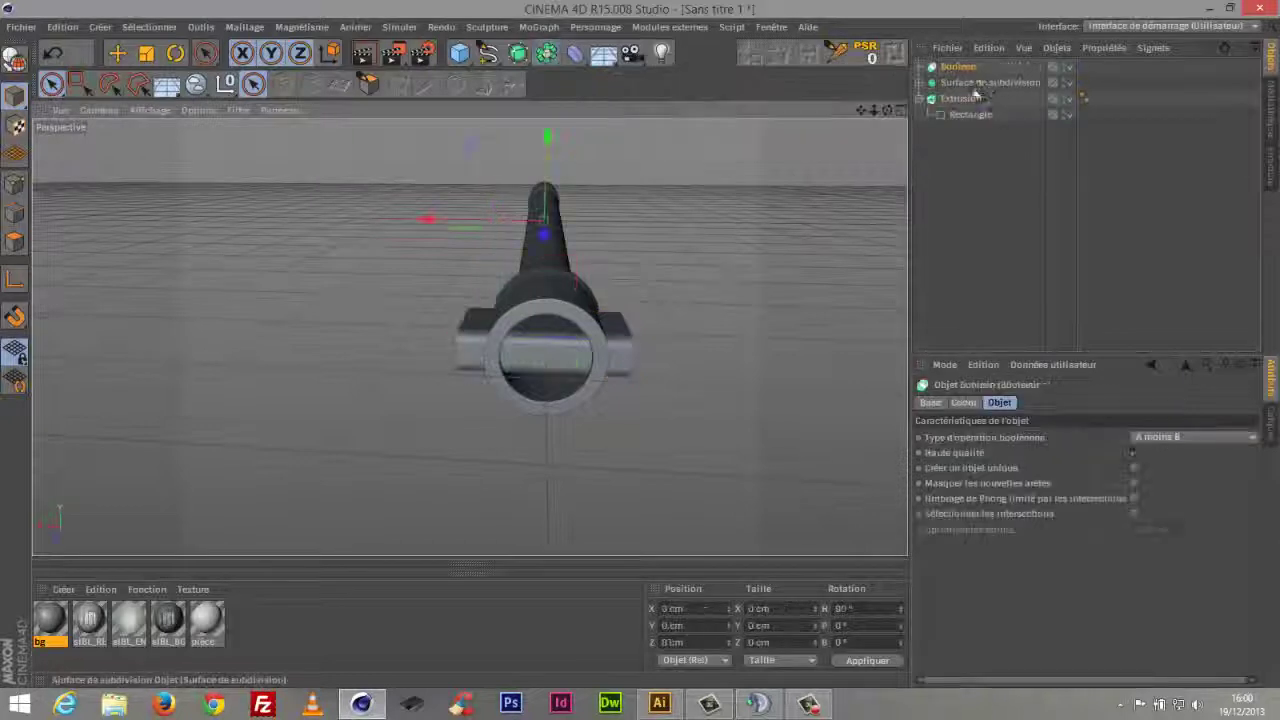
mouse_move(978, 83)
left_mouse_down()
mouse_move(955, 67)
mouse_move(962, 92)
mouse_move(958, 76)
left_mouse_up()
left_click_drag(895, 115, 850, 124)
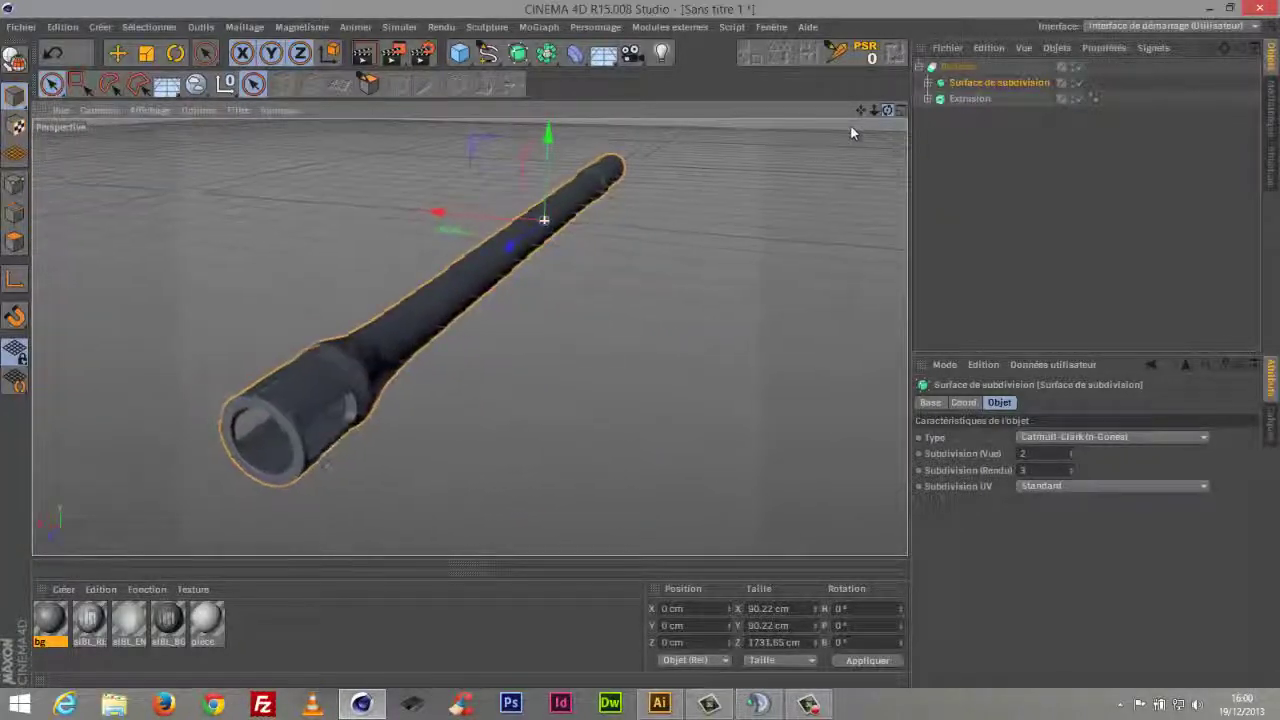
Add a Symmetry object, duplicate the Extrusion outside the Boolean, and nest the copy and the Boolean in the Symmetry
left_click_drag(546, 52, 635, 93)
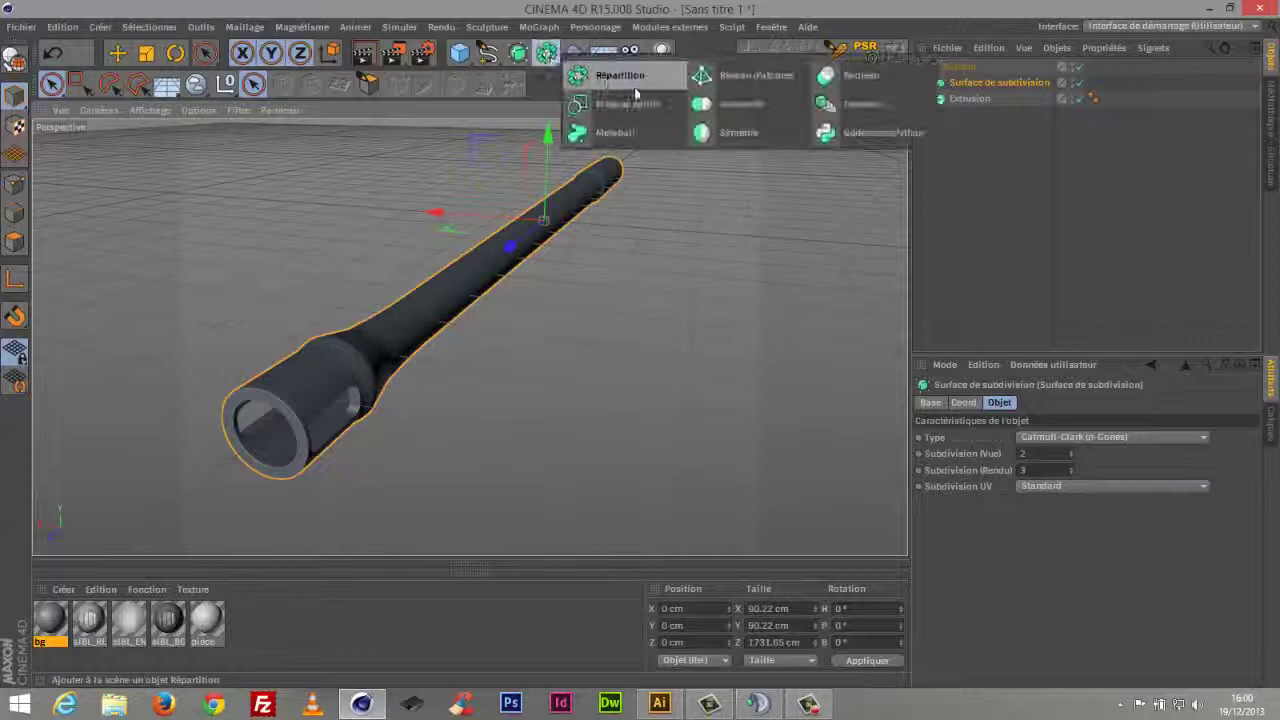
left_click(720, 132)
left_click(960, 115)
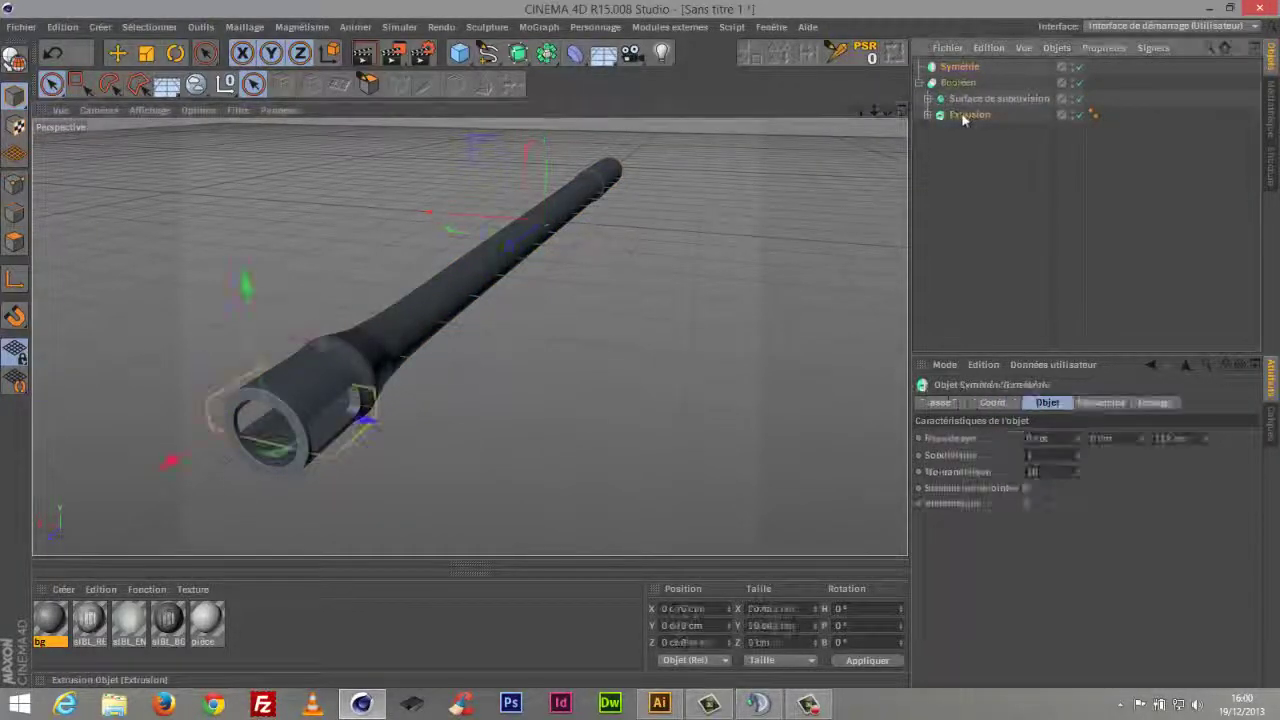
left_click_drag(960, 118, 958, 138, "ctrl")
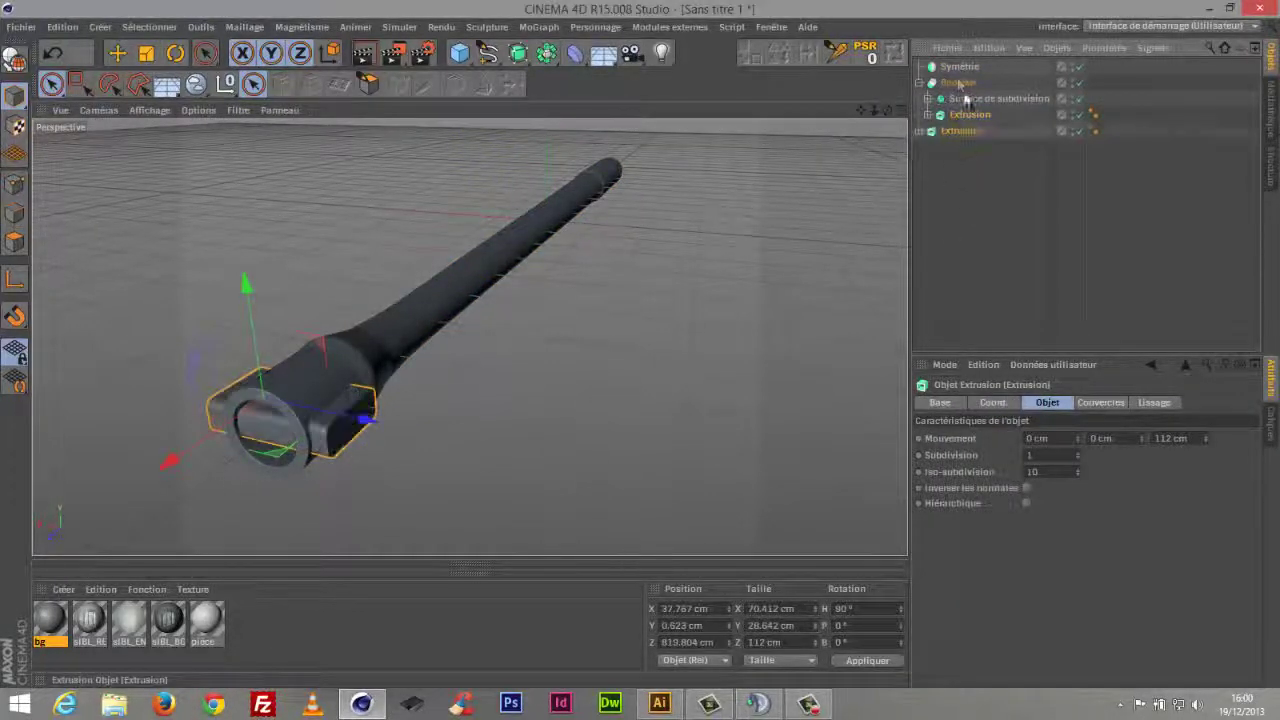
left_click(922, 83)
left_click_drag(957, 72, 958, 84)
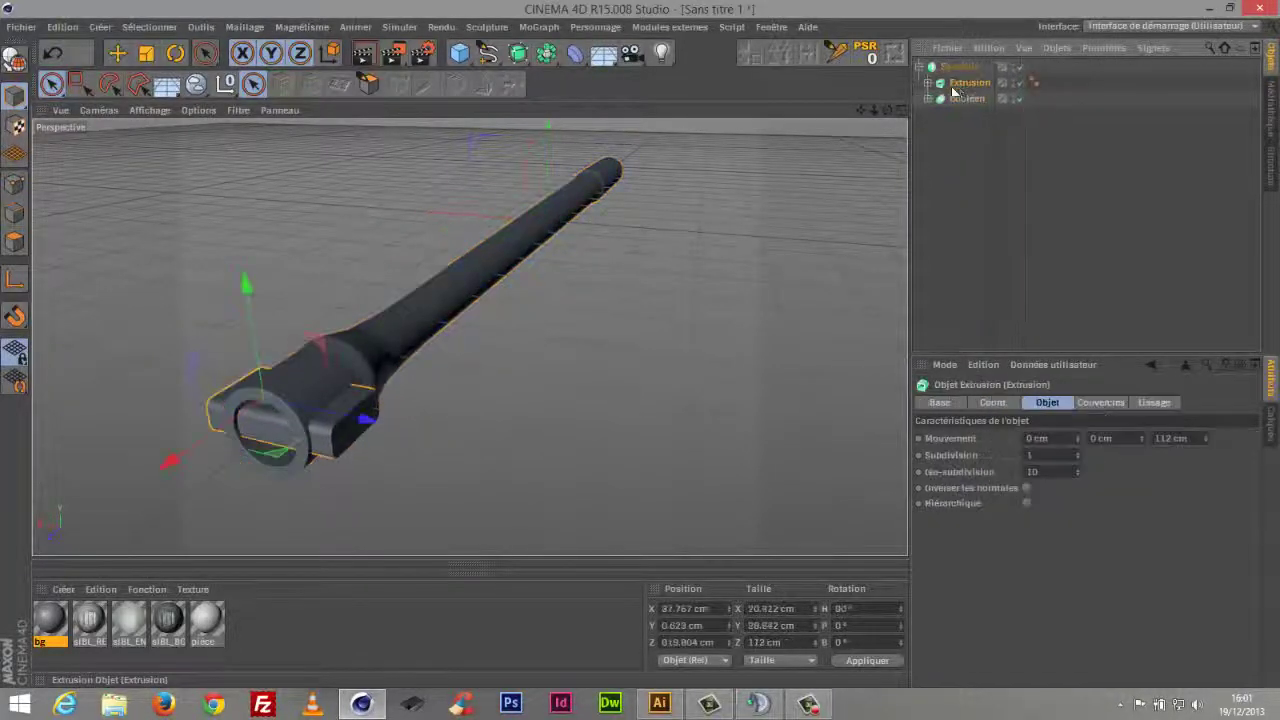
Raise the duplicated Extrusion above the collar to about Y 53.6 cm and try to rotate it
left_click_drag(246, 281, 236, 220)
key("r")
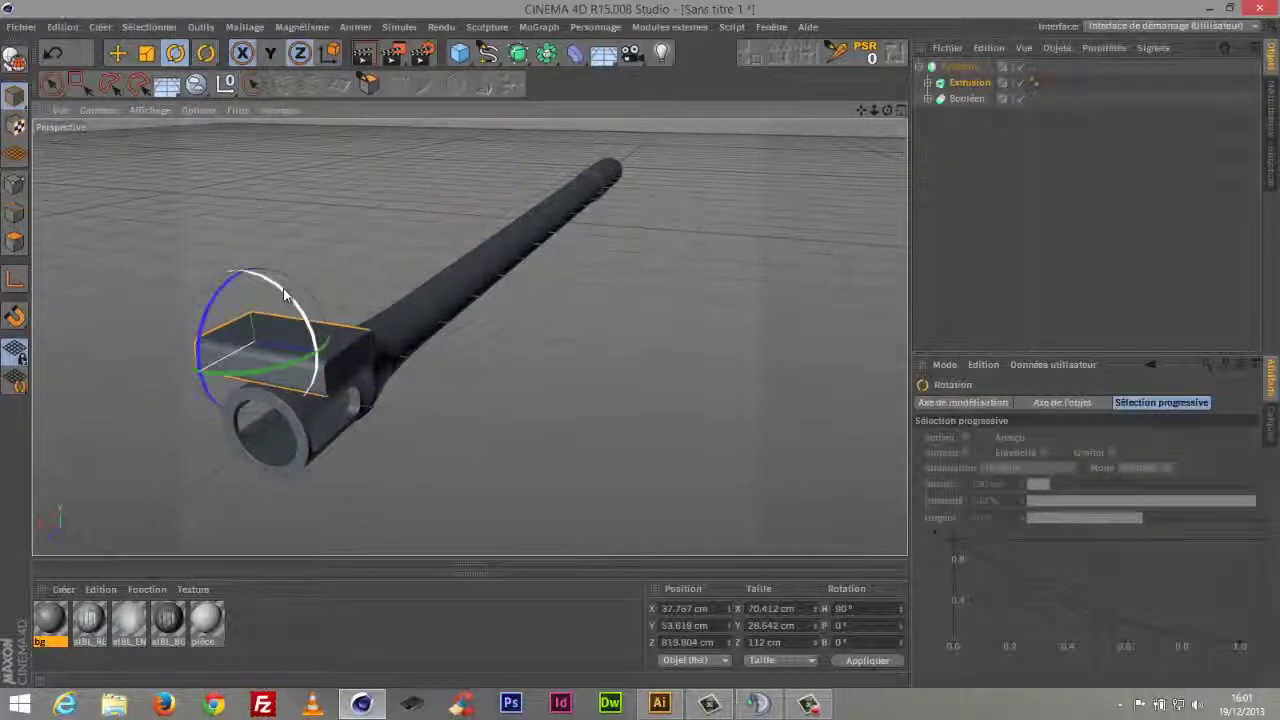
mouse_move(290, 298)
left_mouse_down()
mouse_move(322, 395)
mouse_move(280, 285)
left_mouse_up()
Take the Extrusion copy and the Boolean out of the Symmetry object and delete the Symmetry
left_click(963, 150)
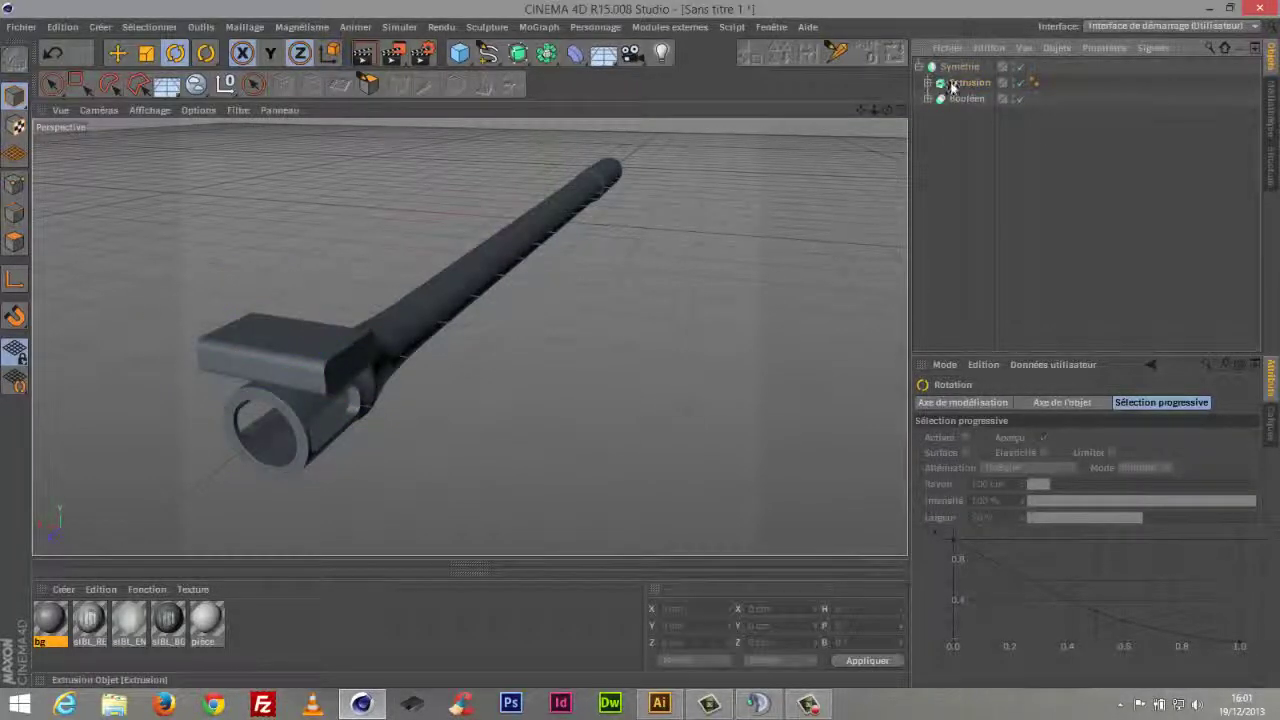
left_click(964, 84)
left_click_drag(964, 88, 940, 100)
left_click(937, 104)
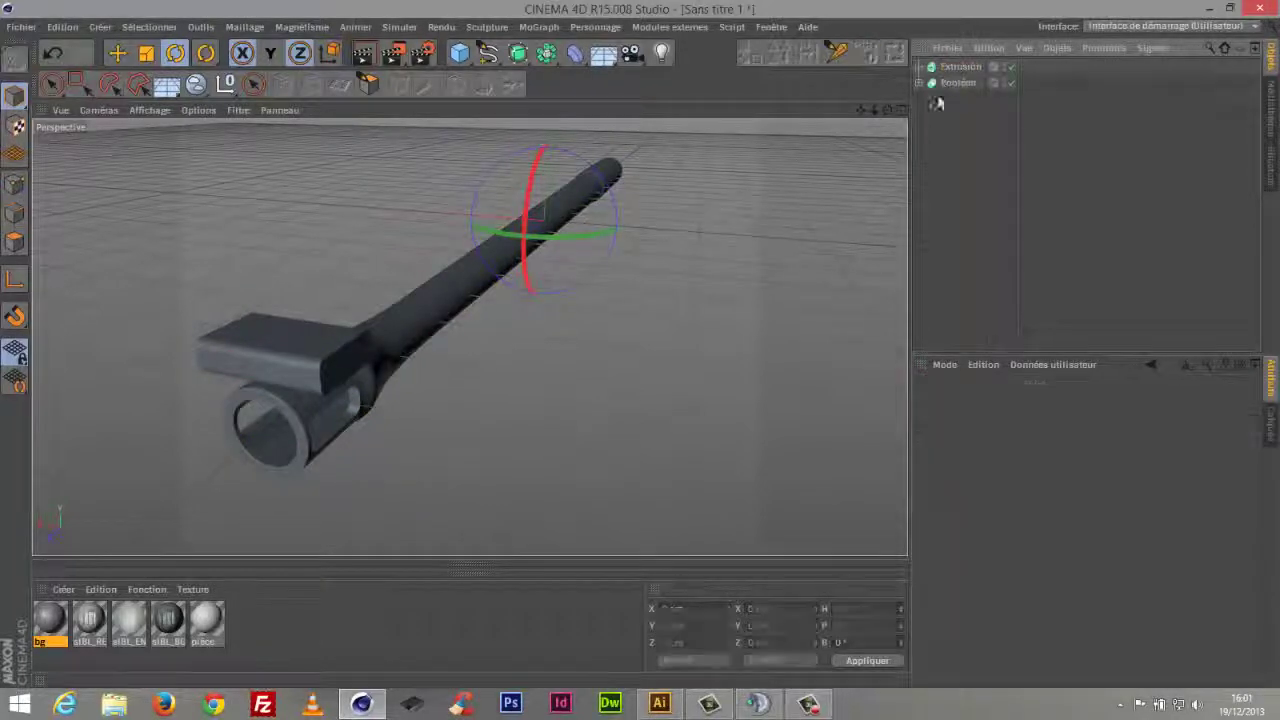
Add a second Boolean object and nest the first Boolean and the Extrusion copy in it, so the copy is subtracted from the barrel
left_click(551, 60)
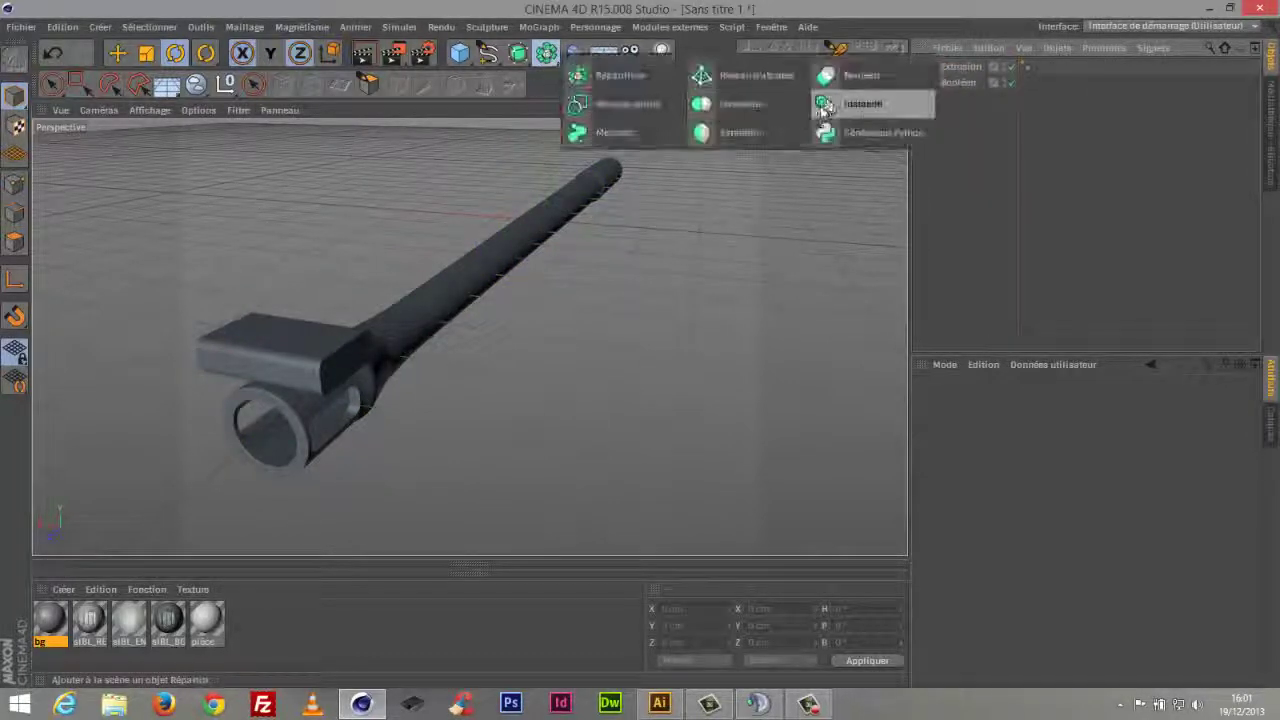
left_click(857, 100)
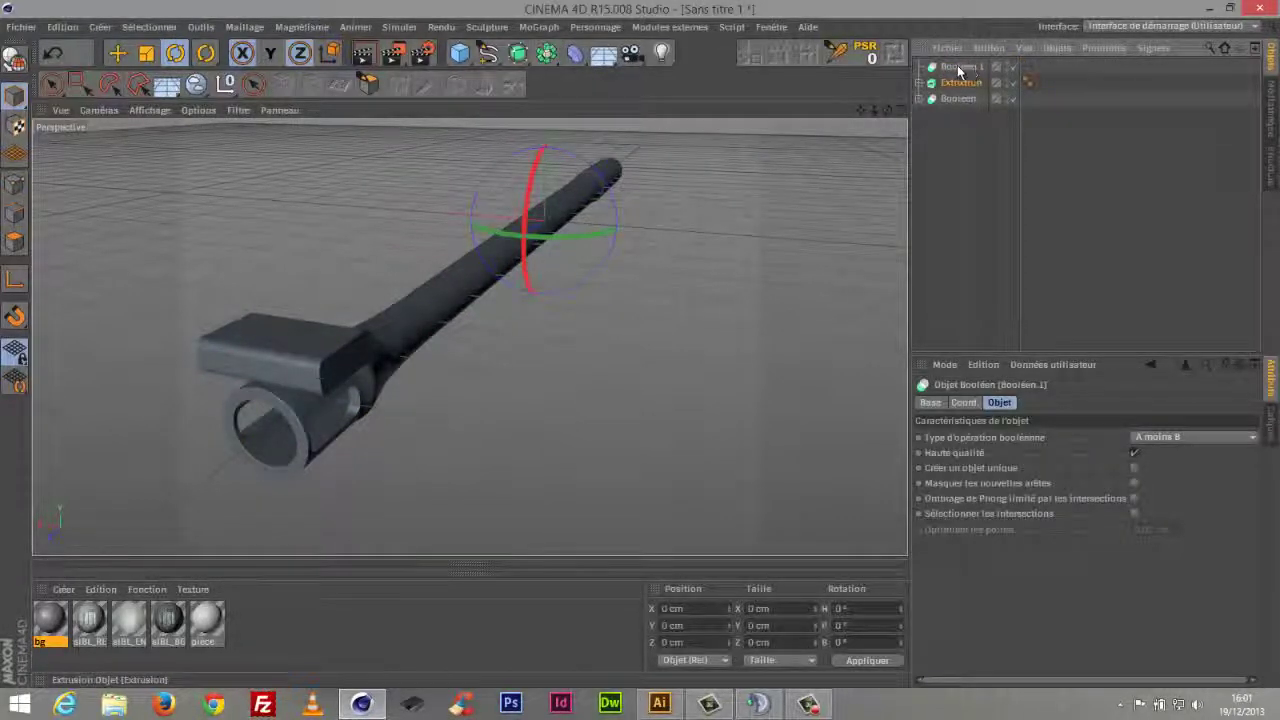
left_click_drag(958, 68, 966, 76)
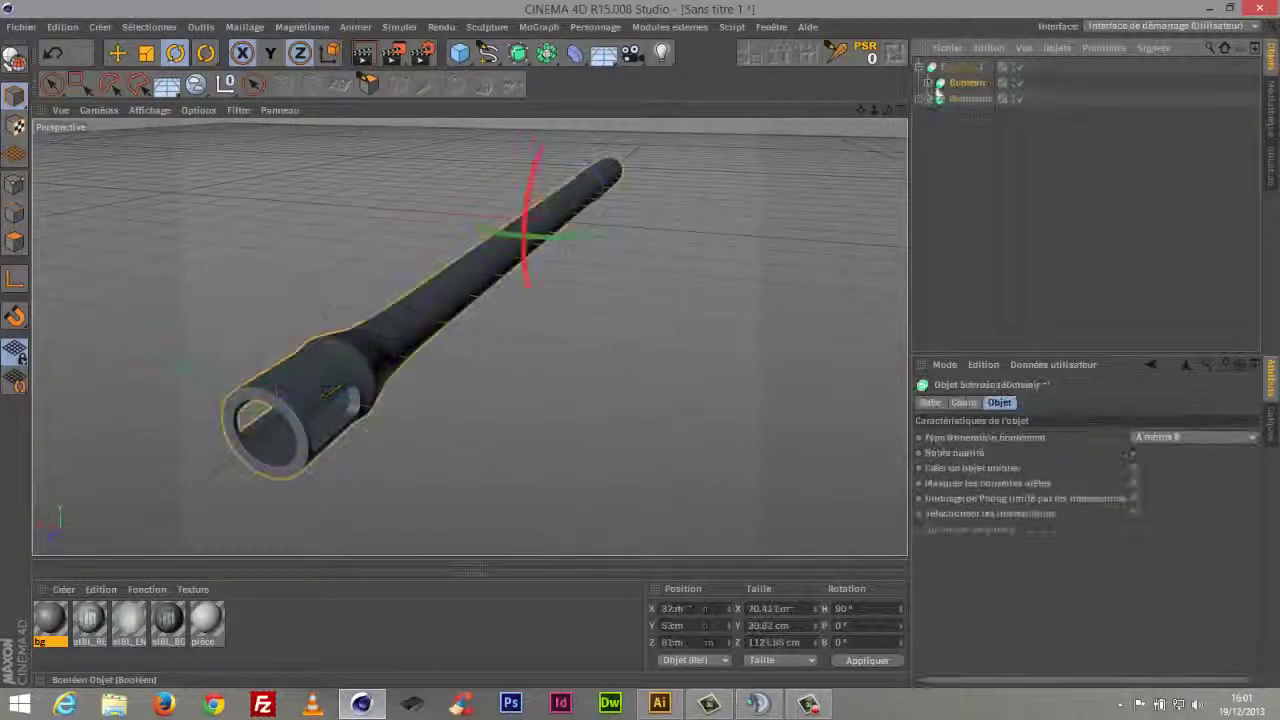
Rotate the Extrusion copy upright to H 270°, P -80°, B 180° and move it over the collar to about X -10.4, Y 45.1 cm
left_click(967, 99)
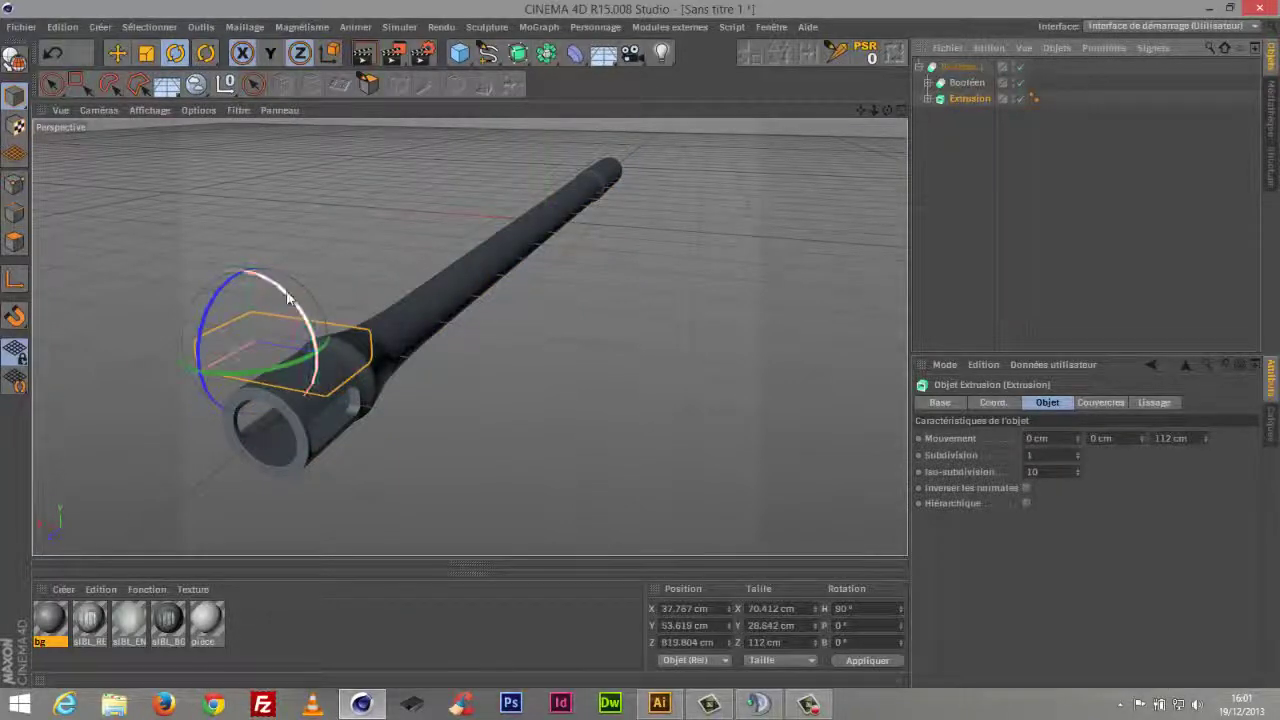
left_click_drag(302, 290, 290, 156)
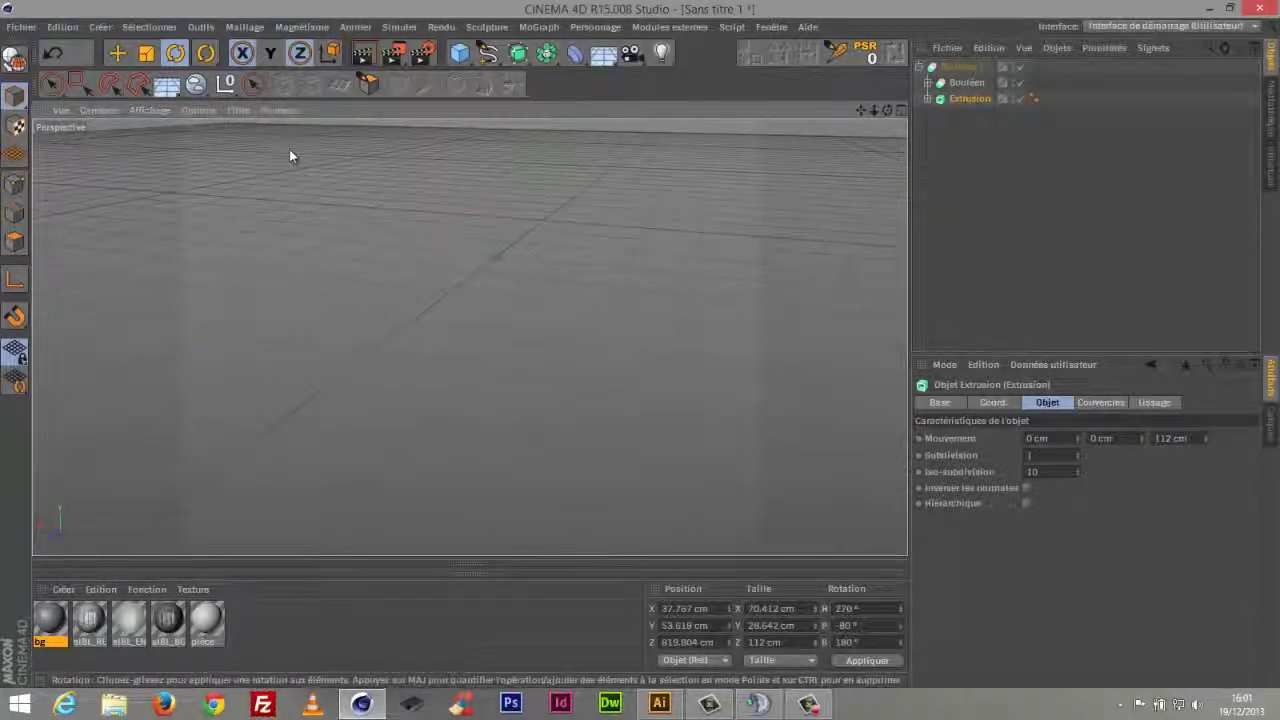
left_click(254, 84)
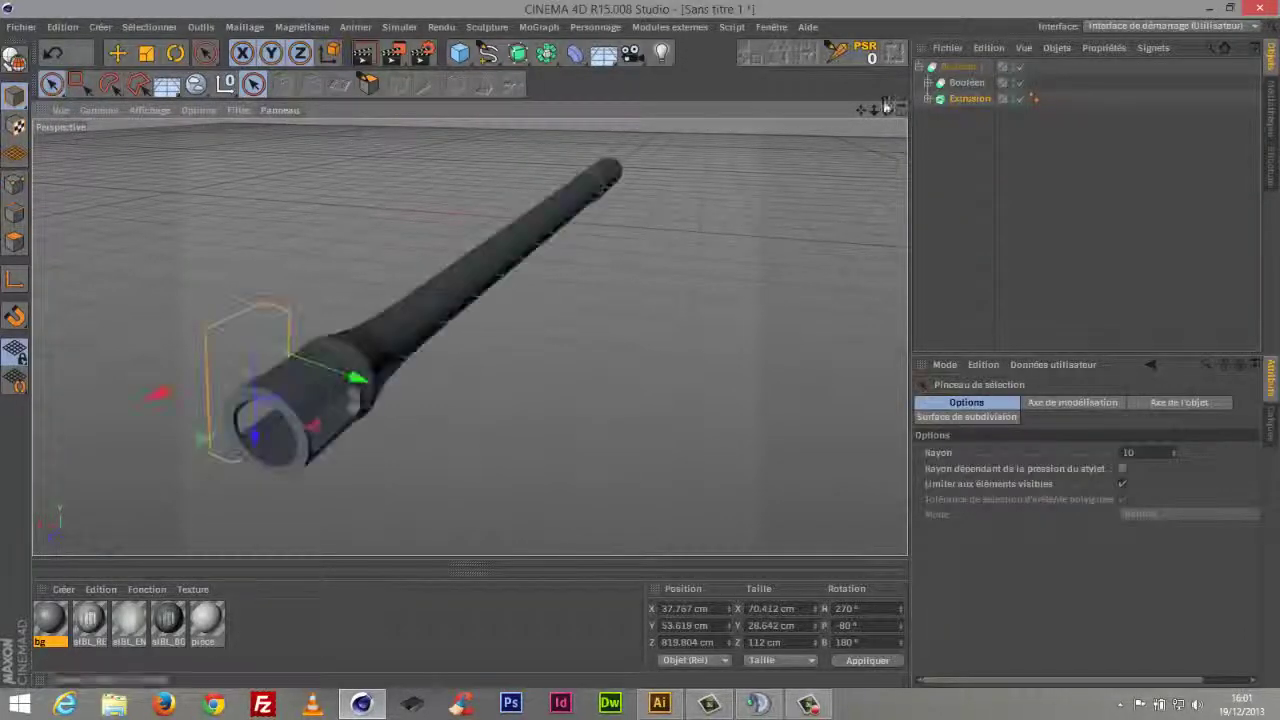
left_click_drag(358, 378, 440, 390)
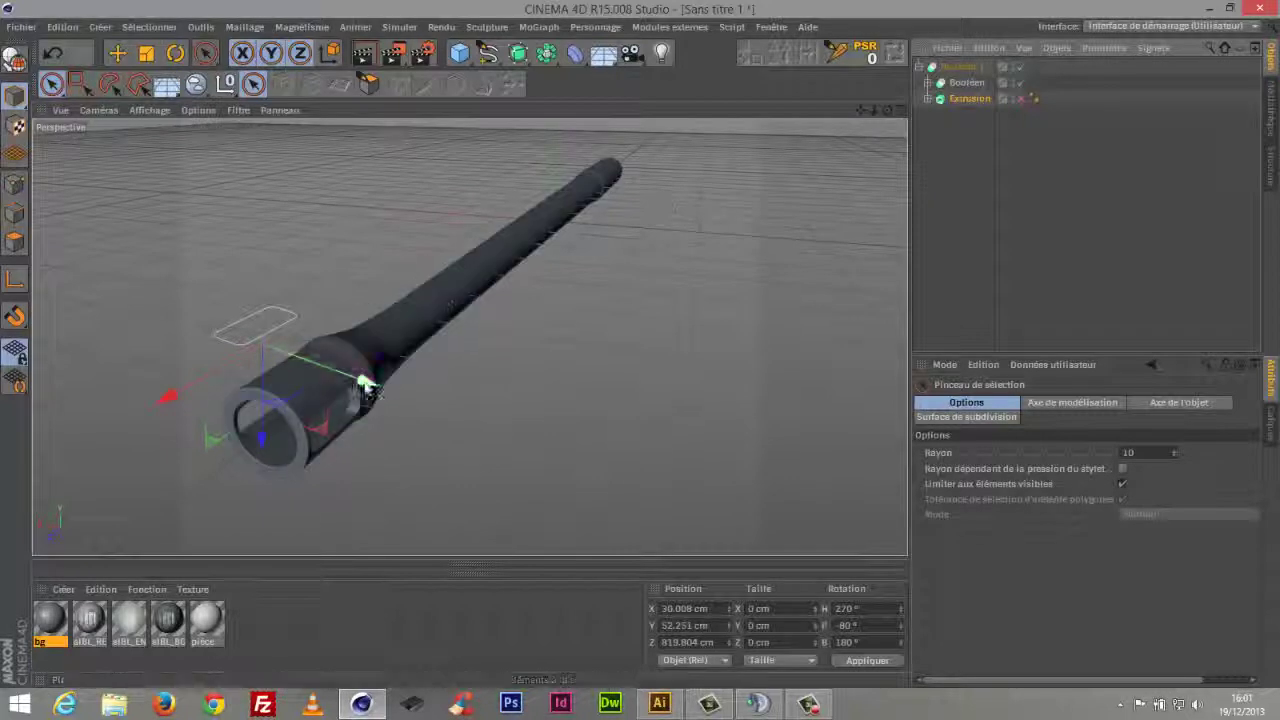
left_click_drag(366, 380, 410, 397)
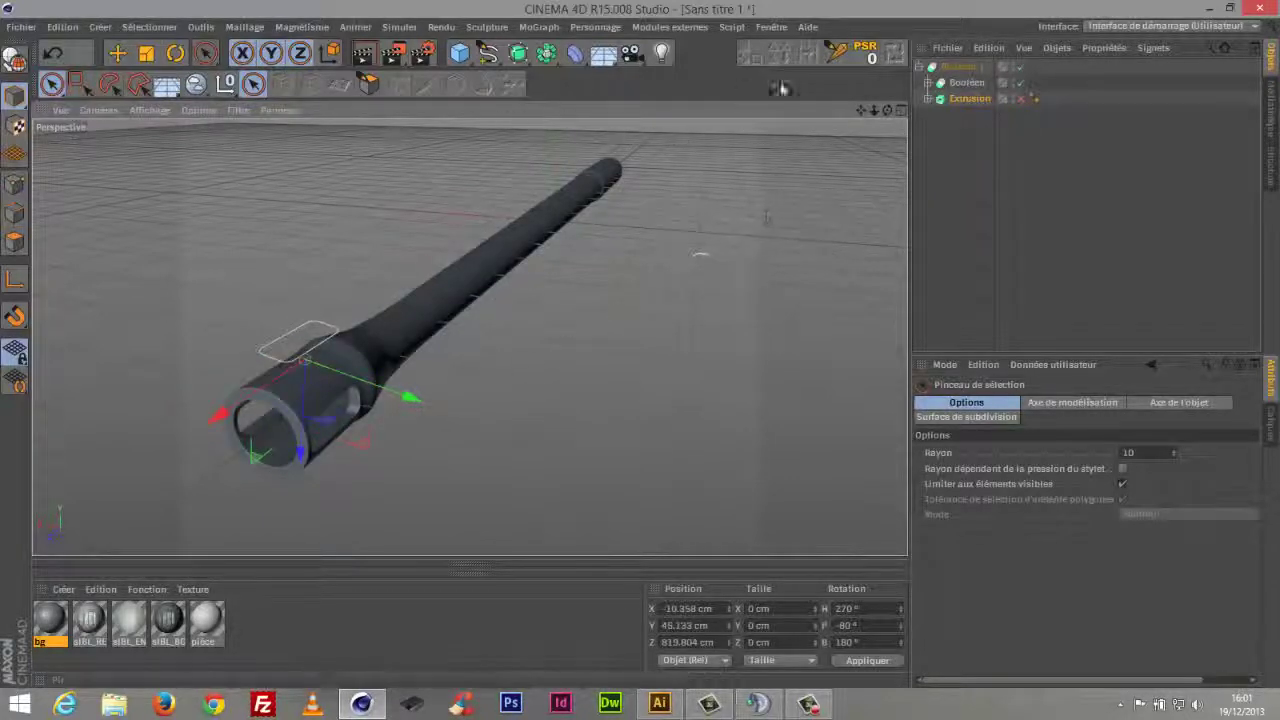
Straighten the Extrusion copy to a pitch of -90° and center it vertically through the collar at about X 2.65, Y 32.4 cm
left_click_drag(887, 110, 340, 100)
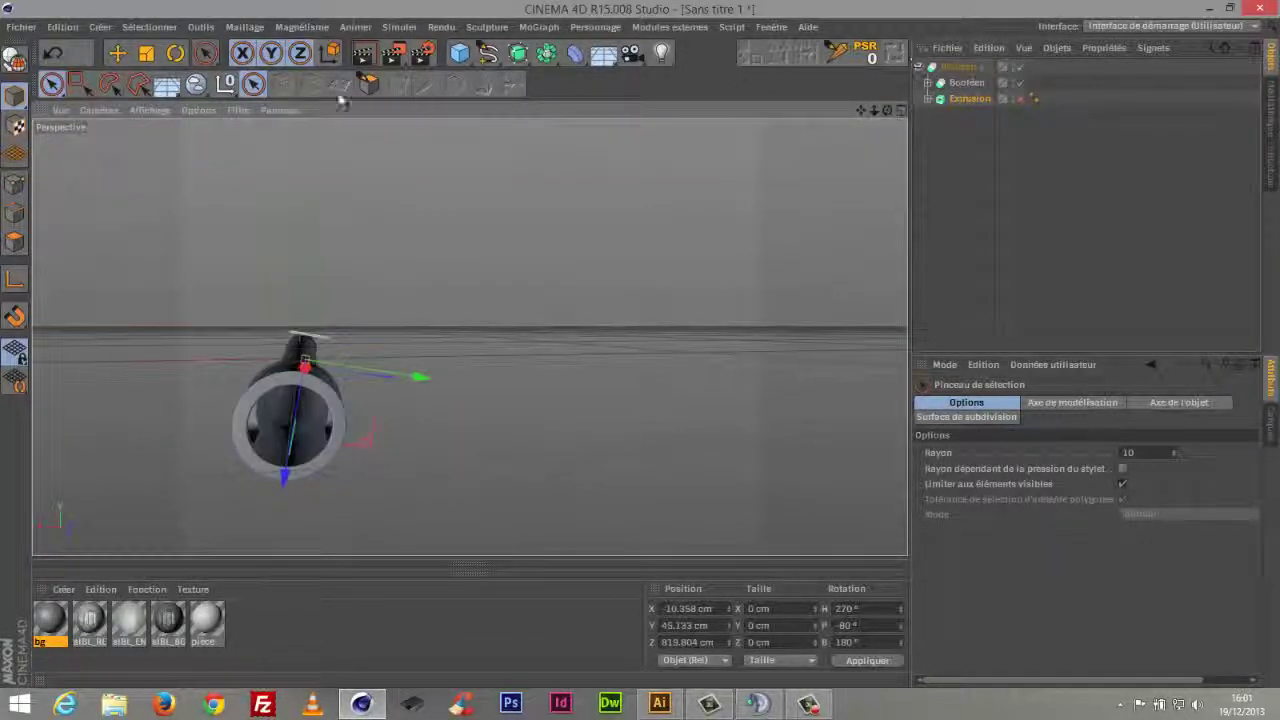
key("r")
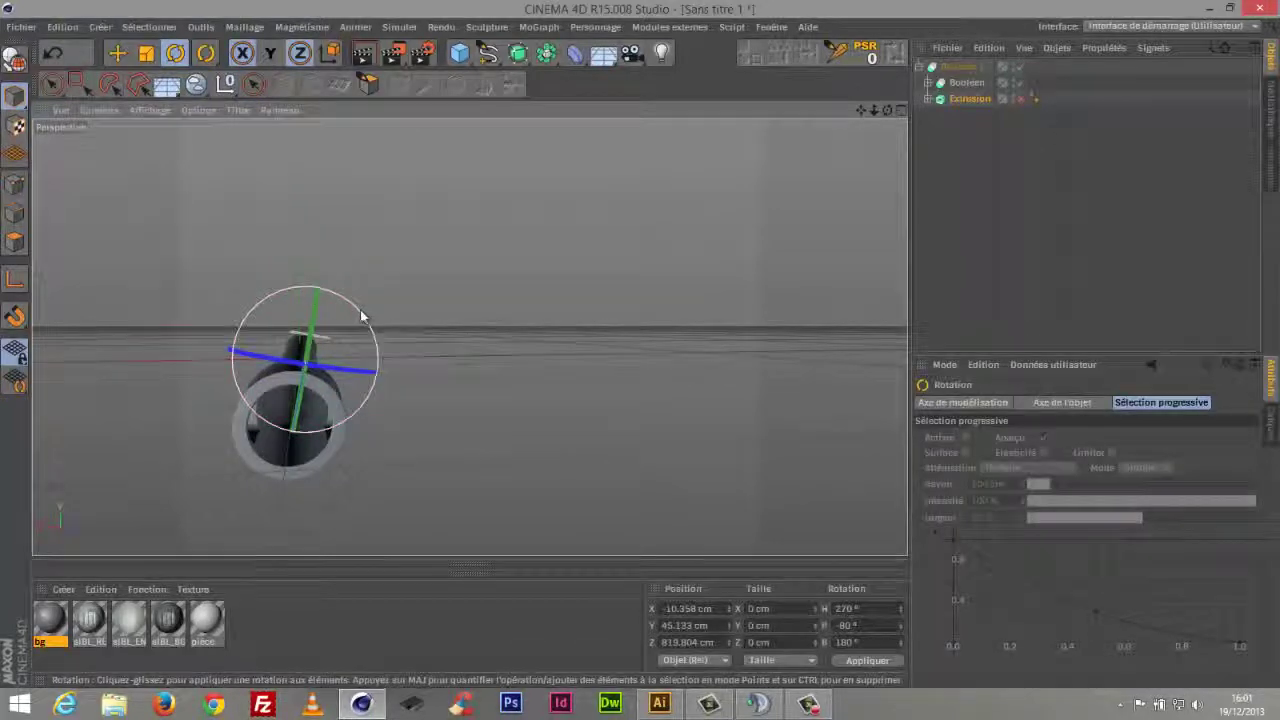
left_click_drag(362, 316, 337, 274)
key("space")
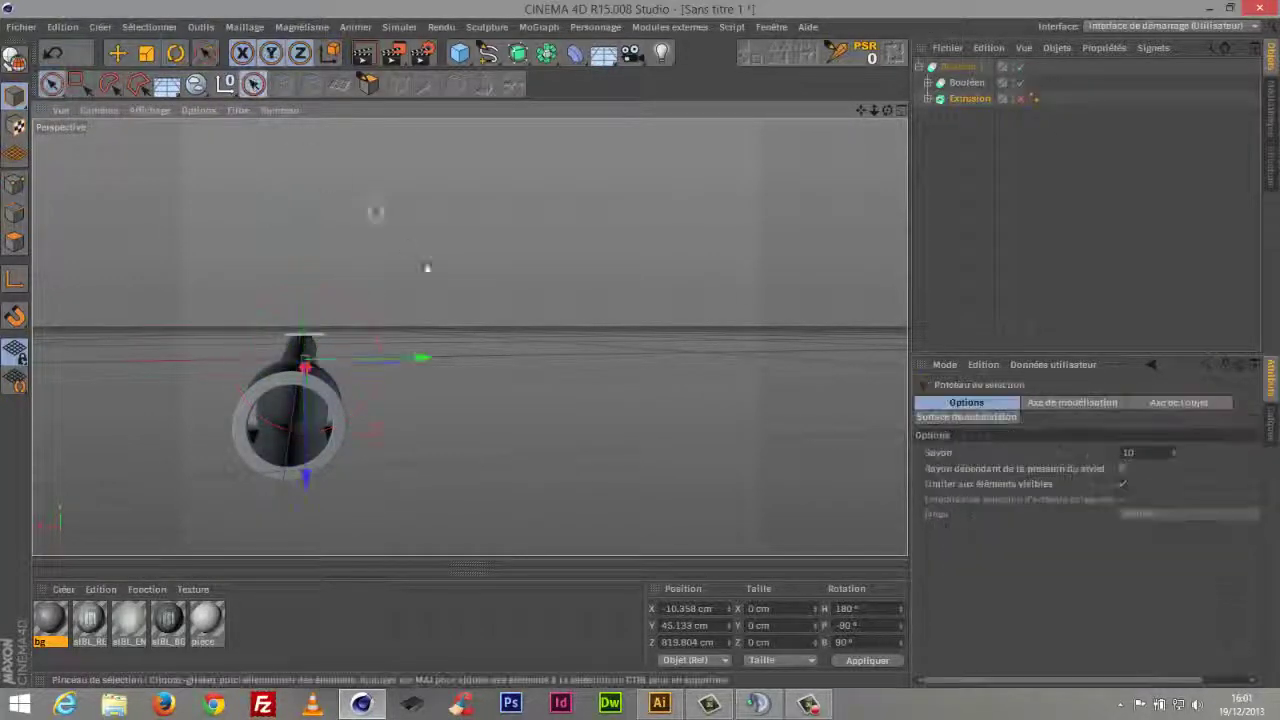
left_click_drag(422, 358, 400, 357)
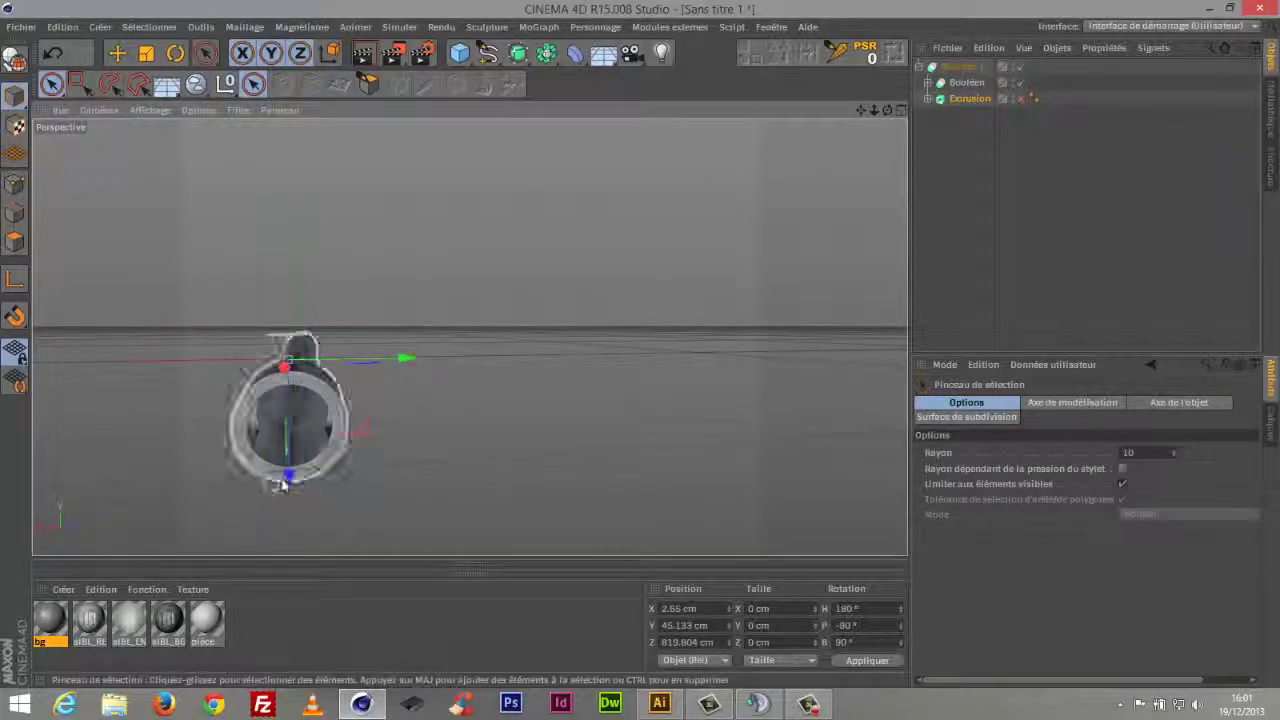
left_click_drag(289, 494, 289, 490)
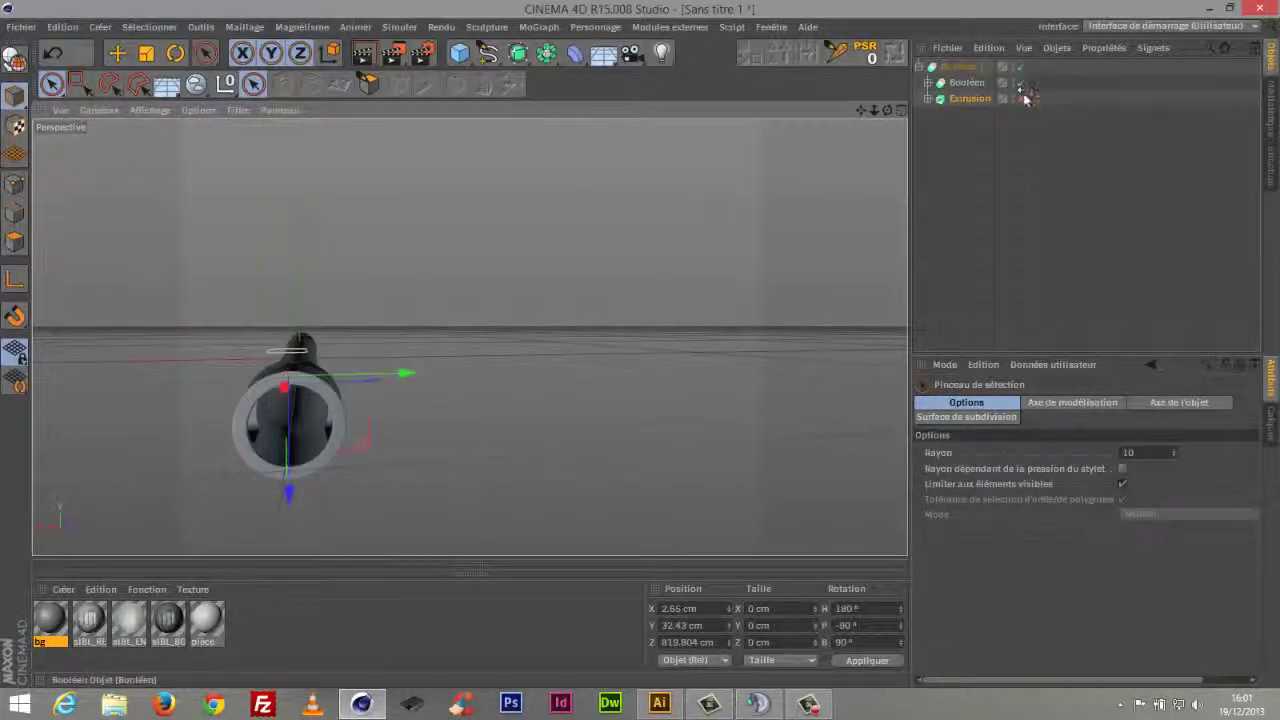
Slide the Extrusion copy along the barrel to about Z 815 cm with its generator disabled, reactivate it and deselect everything
left_click_drag(889, 111, 932, 103)
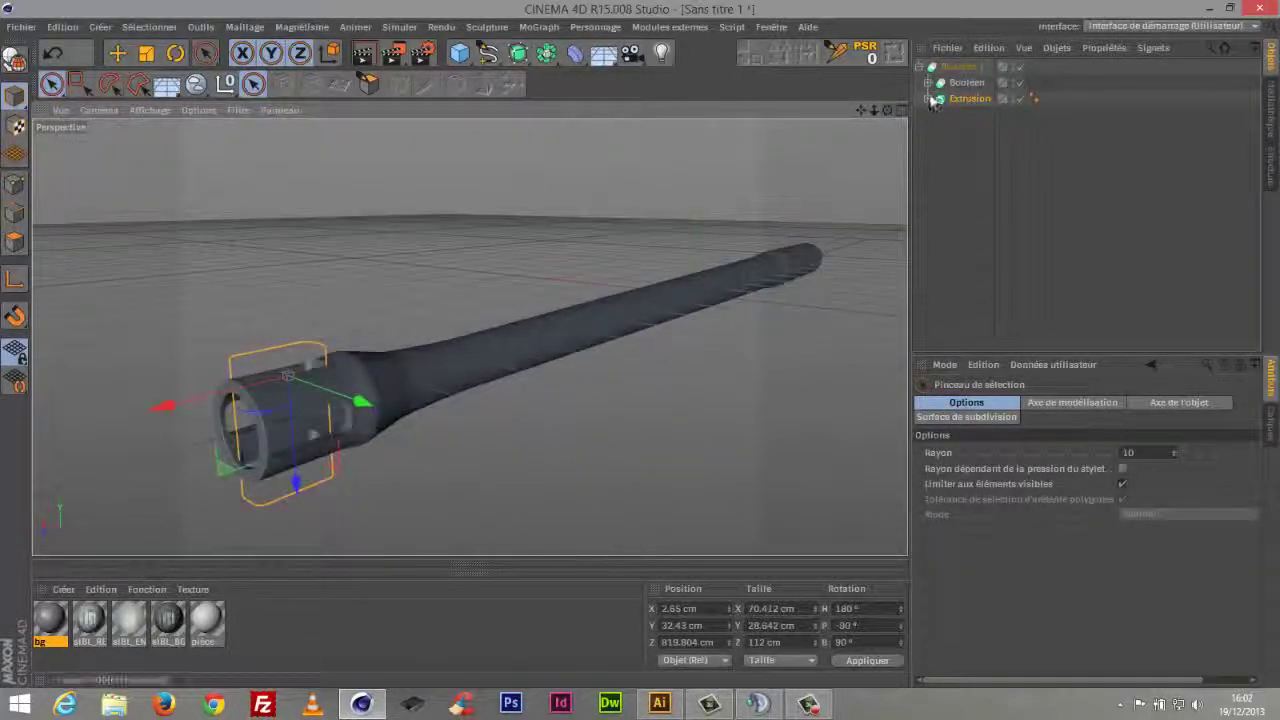
left_click(1021, 100)
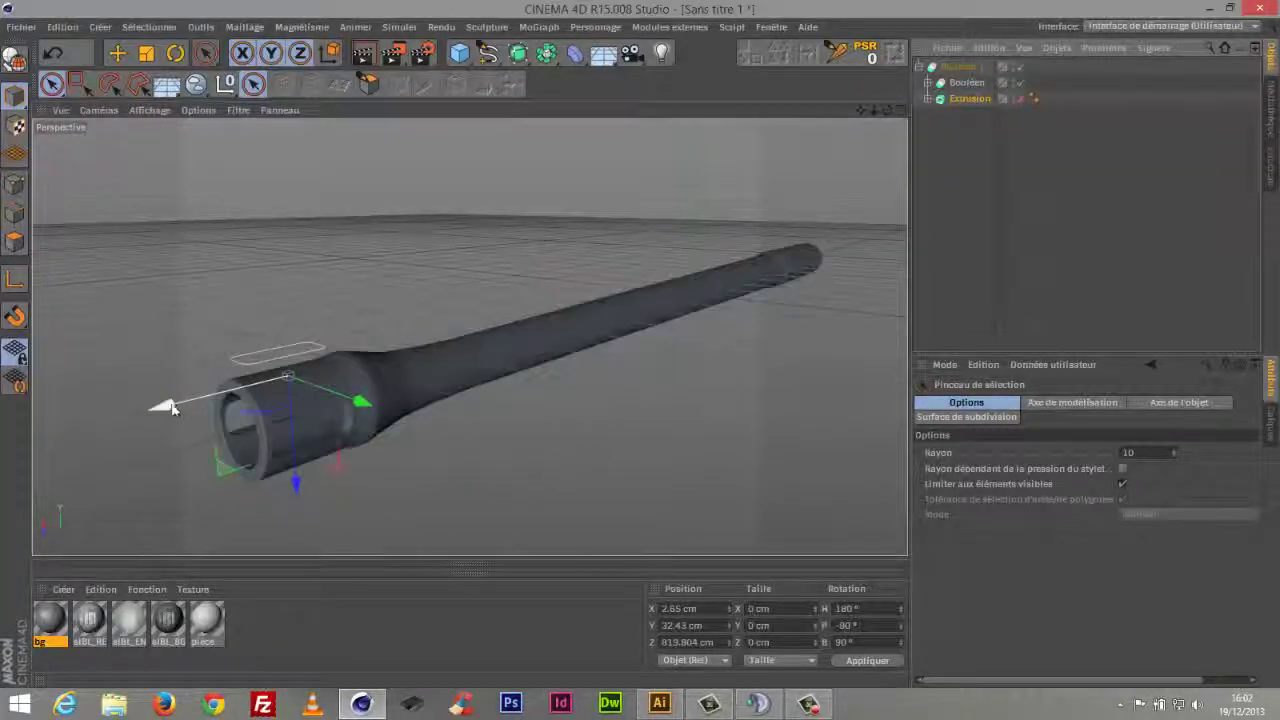
left_click(1022, 100)
left_click_drag(888, 111, 1160, 380)
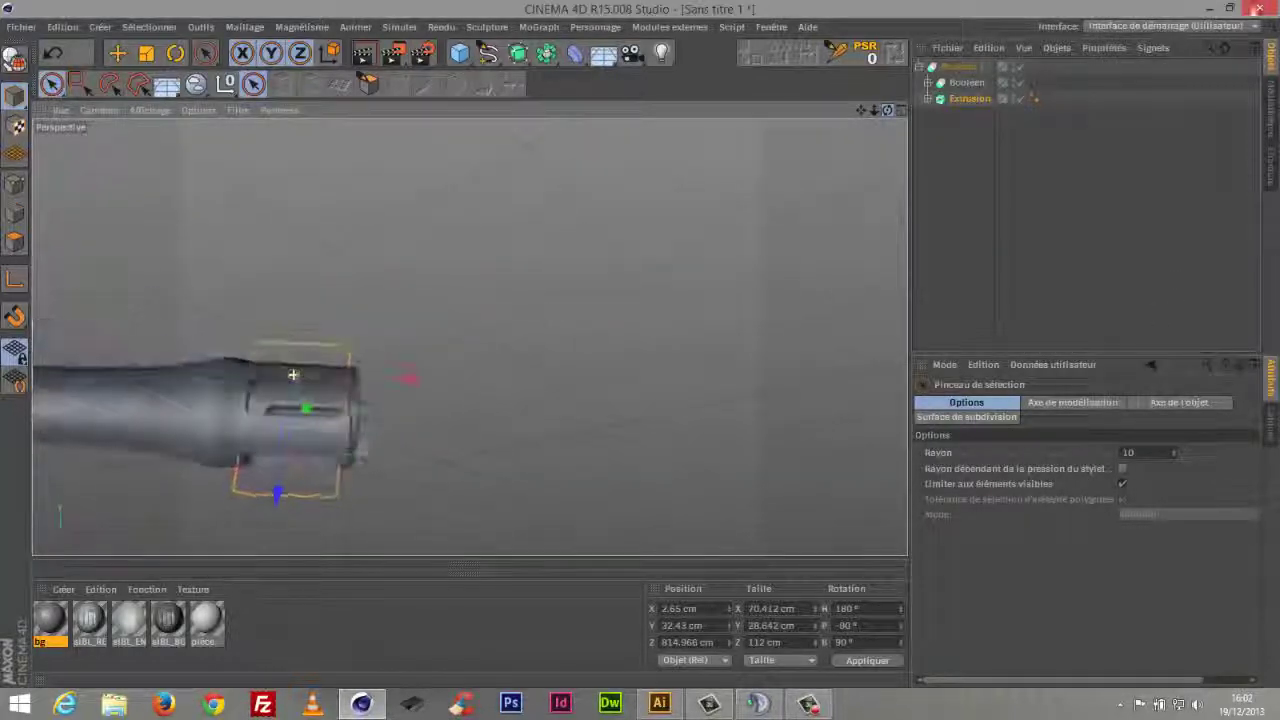
left_click_drag(1259, 9, 960, 137)
left_click(937, 153)
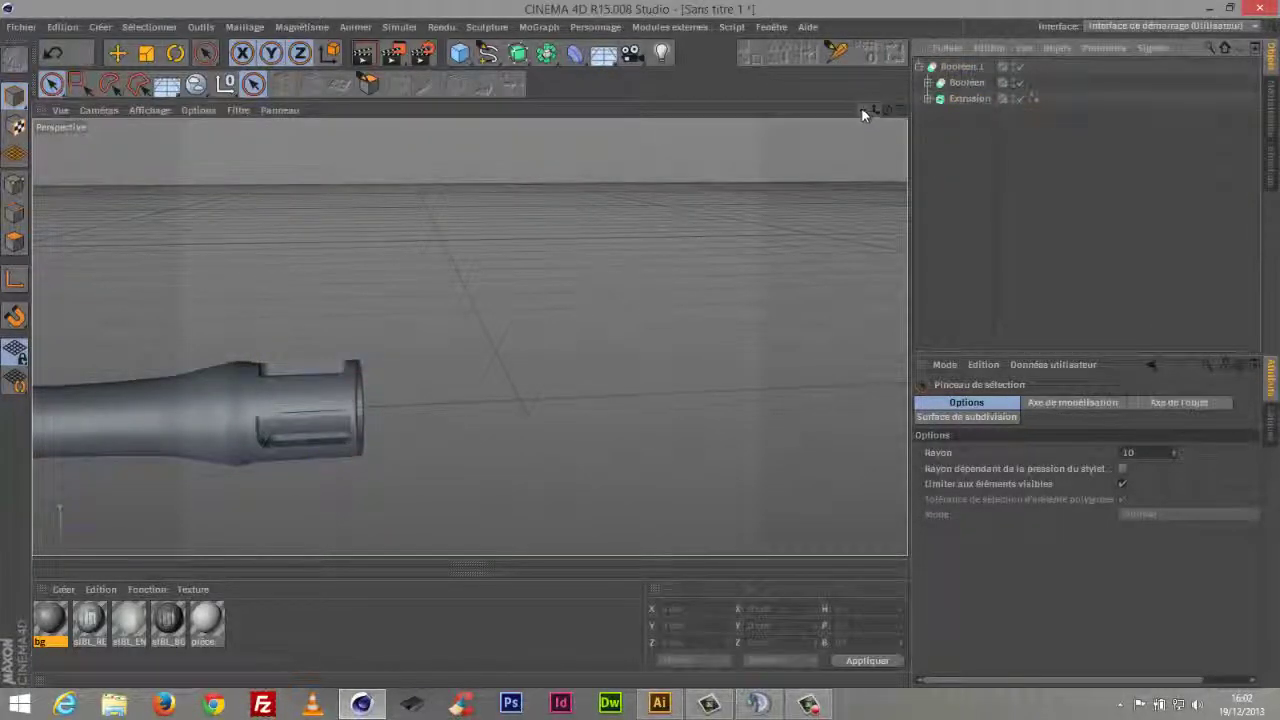
Add a Floor object to the scene with the whole barrel in view
left_click_drag(864, 115, 965, 90)
left_click_drag(883, 115, 822, 303)
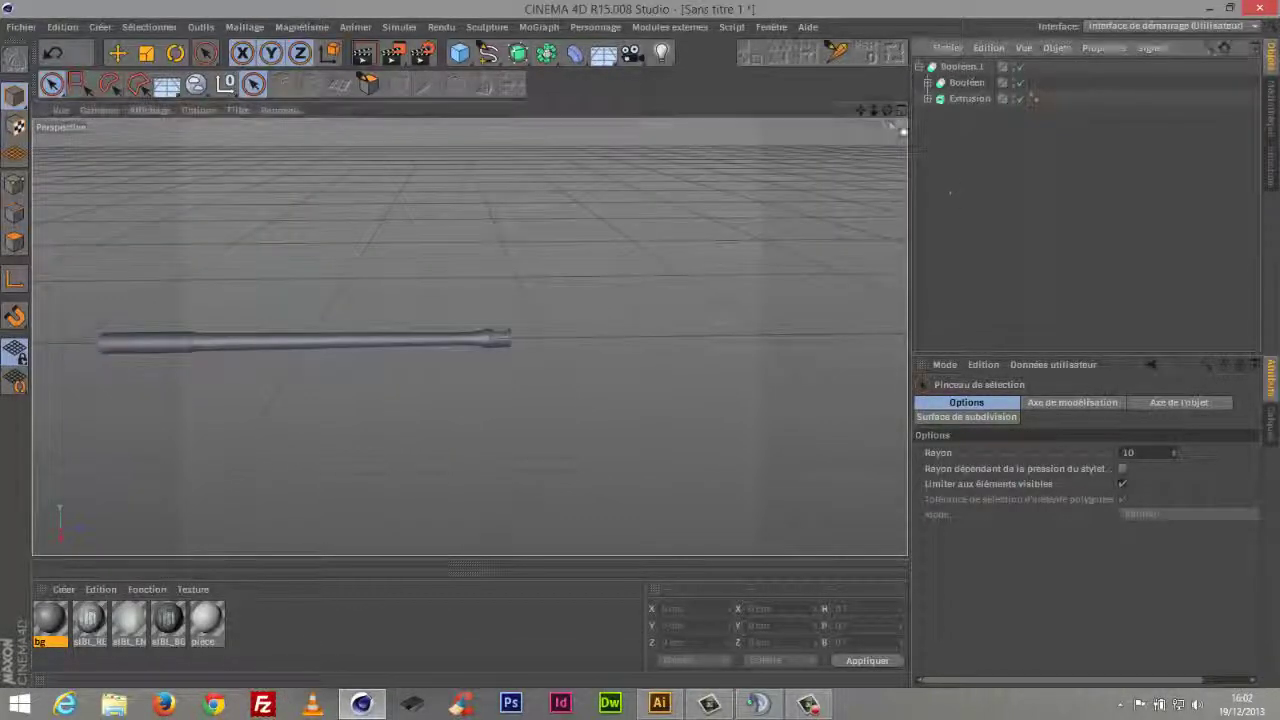
left_click_drag(309, 341, 905, 185, "alt")
left_click(603, 52)
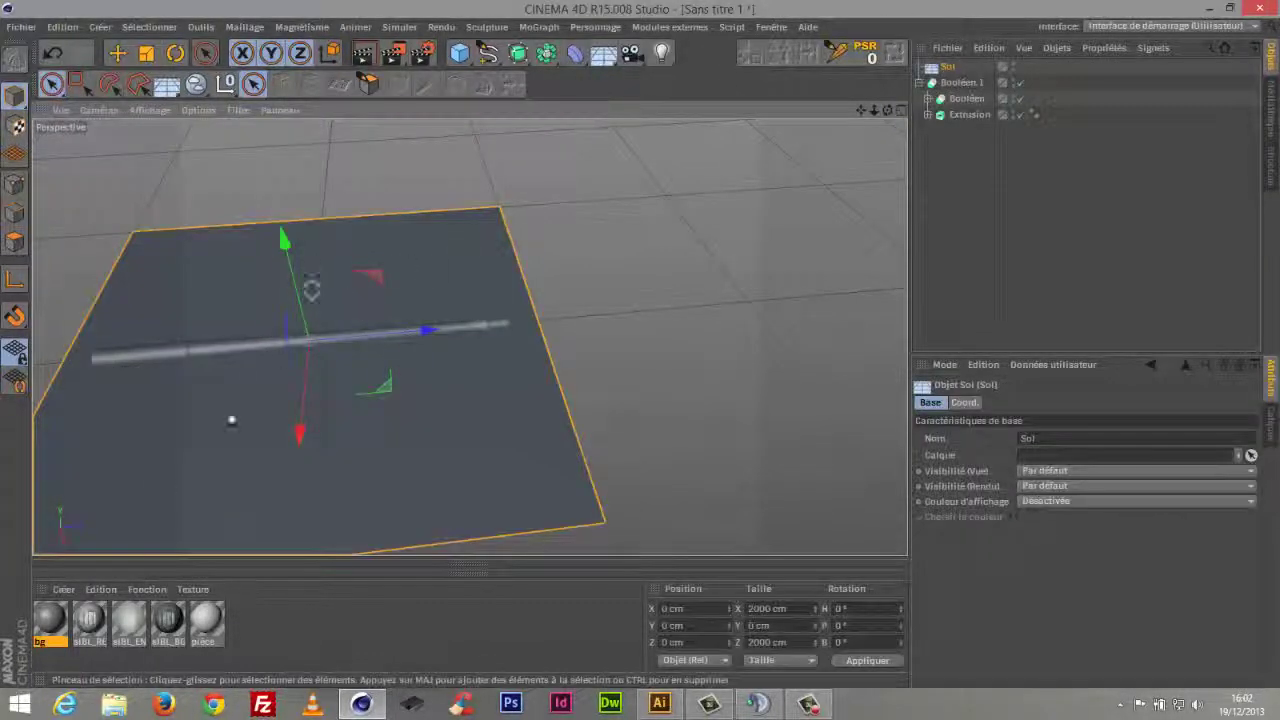
Add a Background (Arrière plan) object and apply the bg material to both the Floor and the Background
left_click(603, 52)
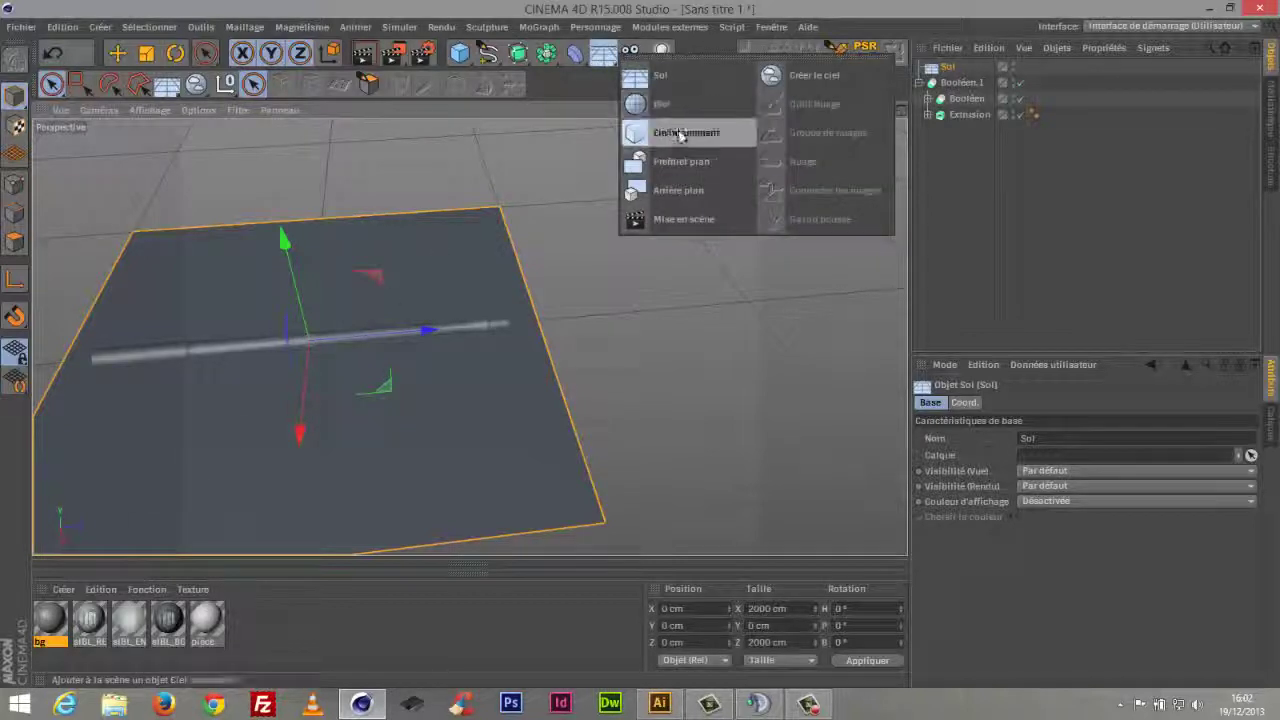
left_click(680, 189)
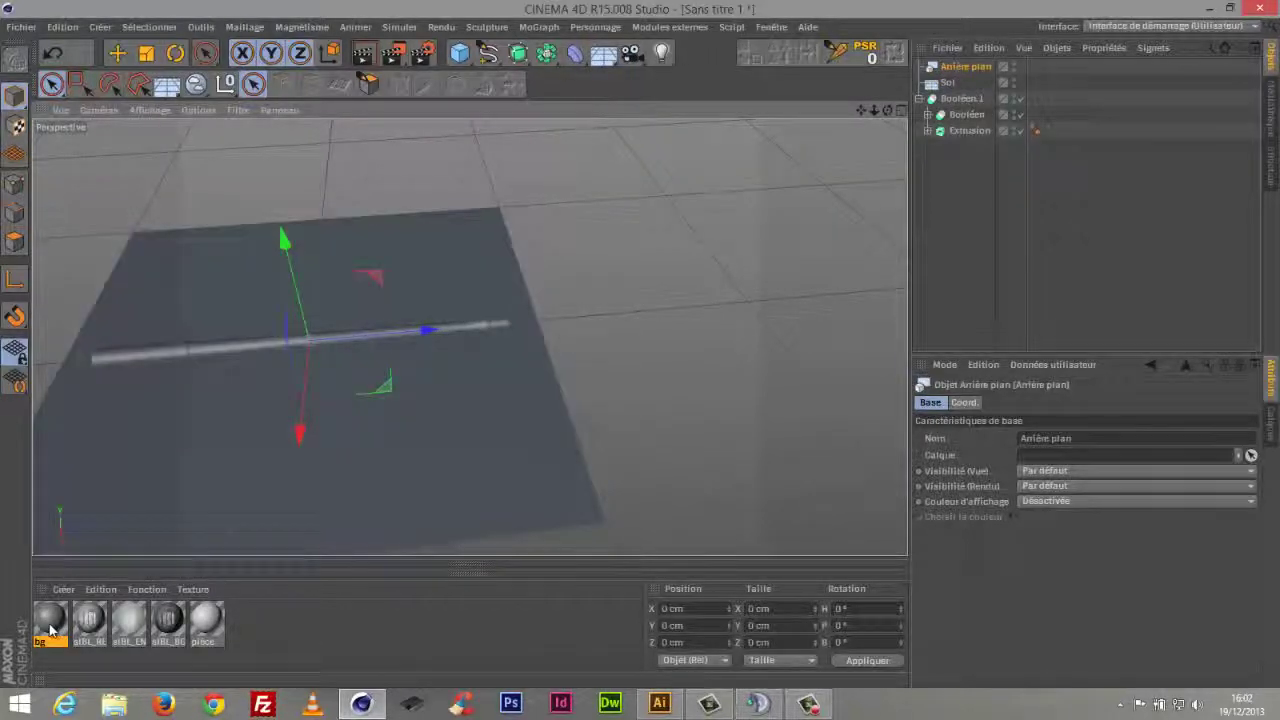
left_click_drag(50, 620, 229, 540)
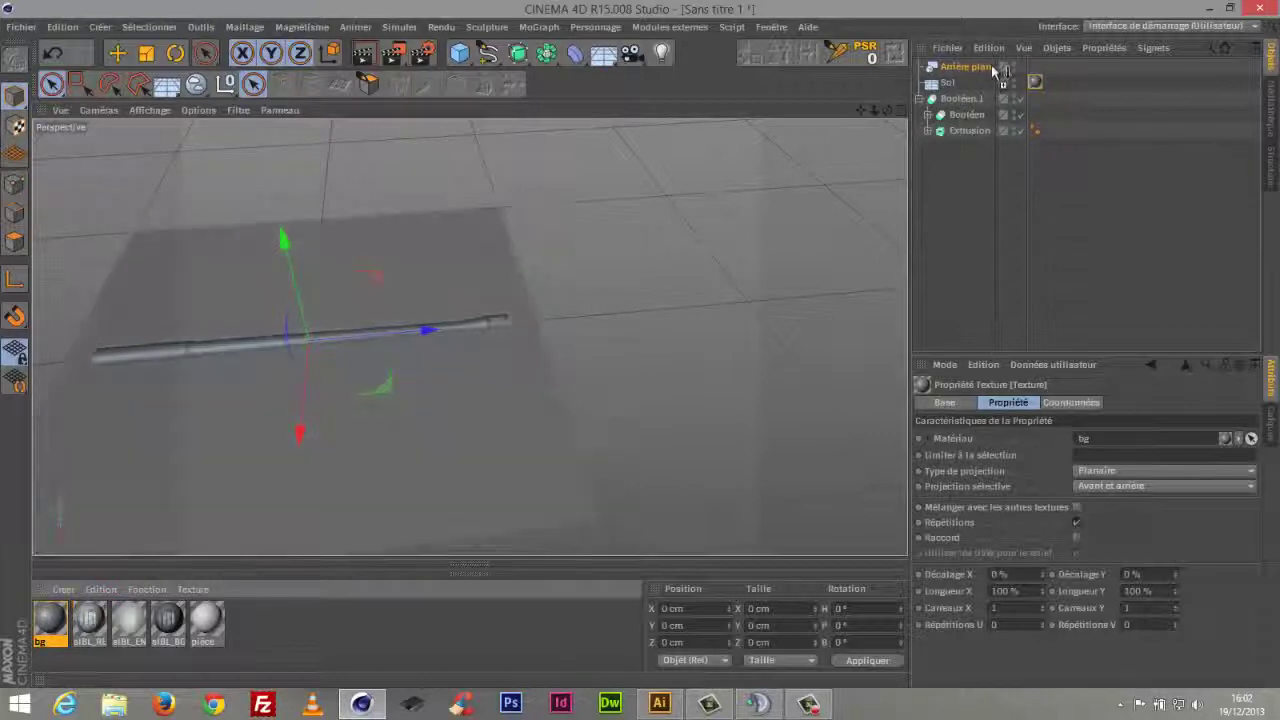
Give the Floor a Render tag with Composition avec le fond enabled, leaving all objects deselected
right_click(955, 84)
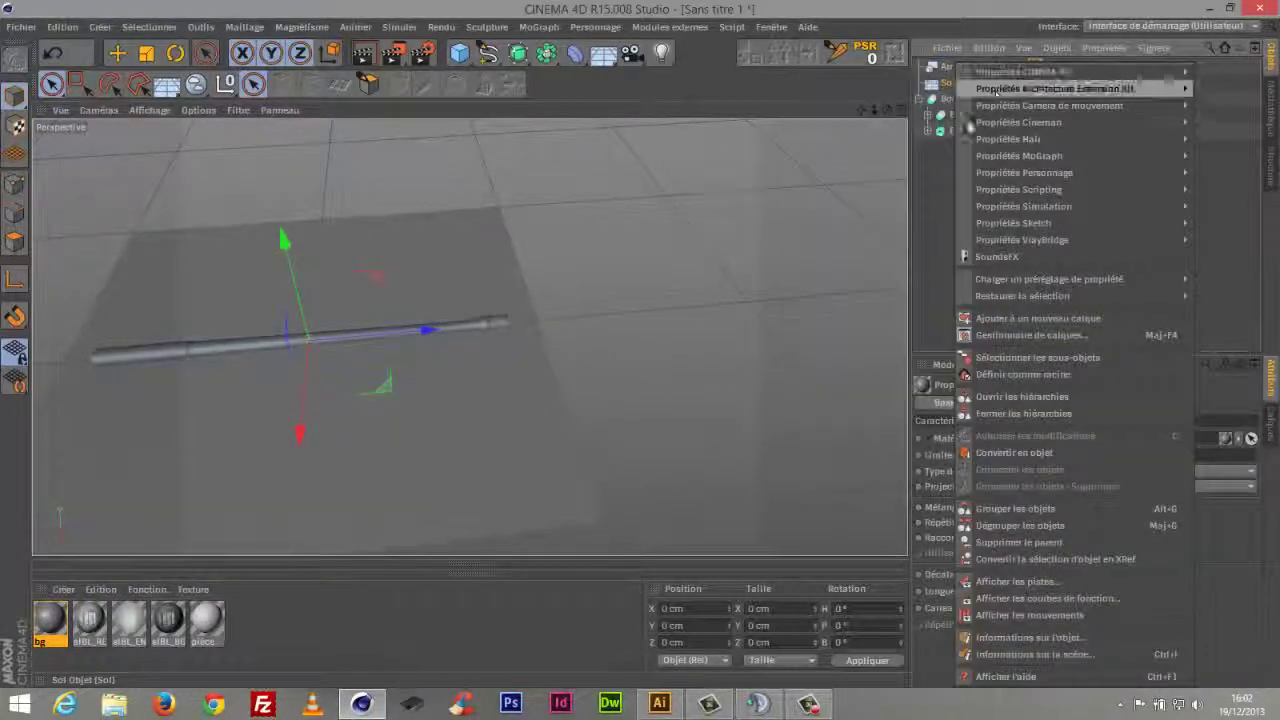
mouse_move(1000, 72)
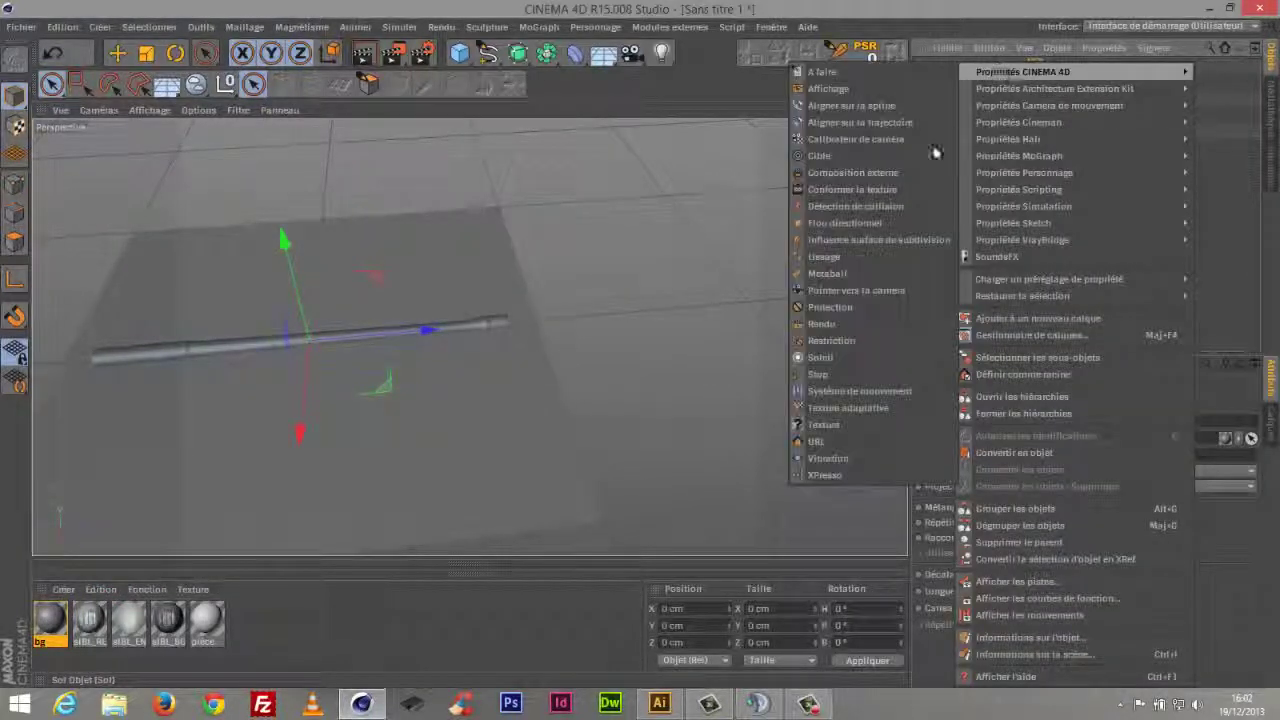
left_click(840, 323)
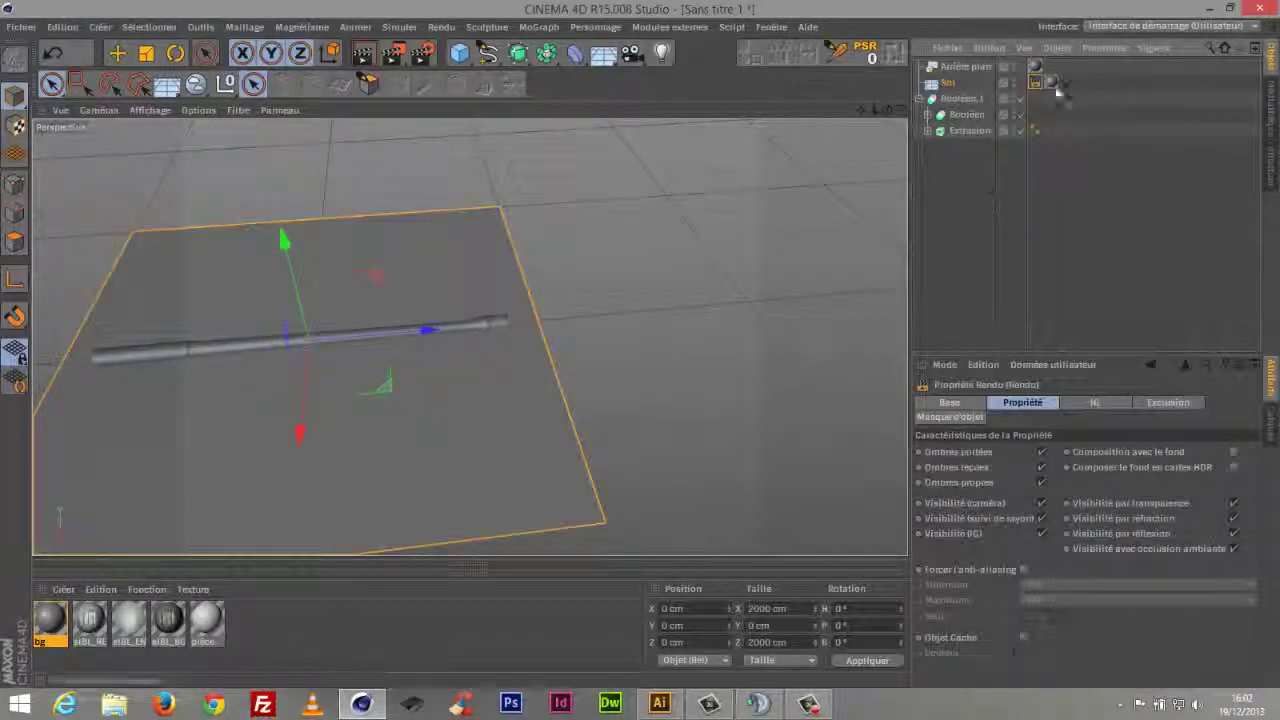
left_click(1234, 452)
left_click(985, 207)
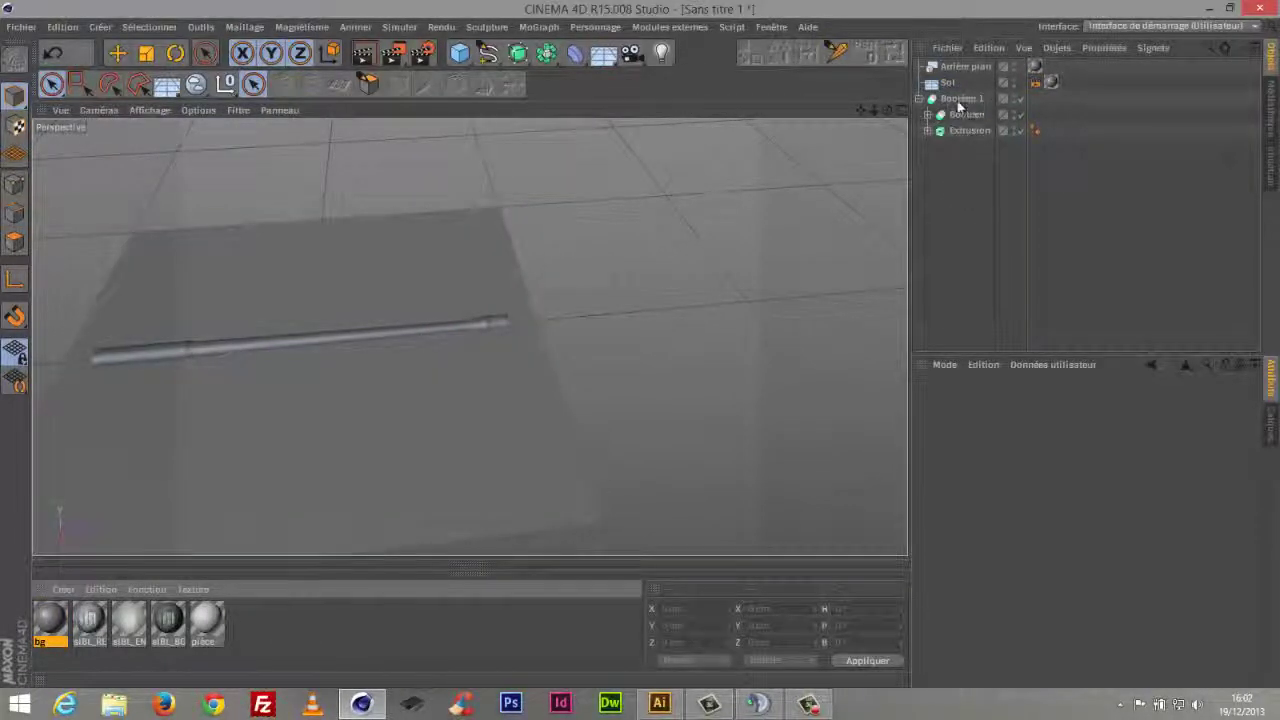
Apply the pièce material to Booléen.1 and raise the barrel above the floor to about Y 120 cm
left_click(958, 100)
left_click(890, 182)
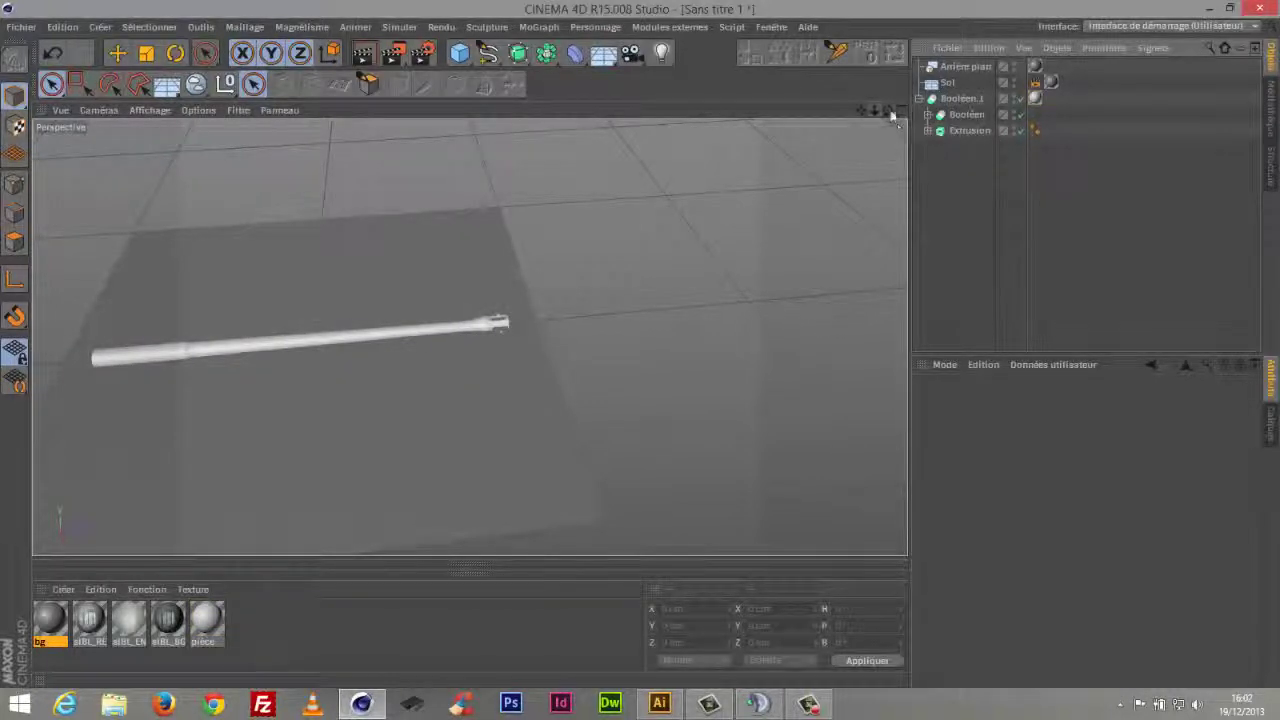
left_click_drag(893, 117, 840, 140)
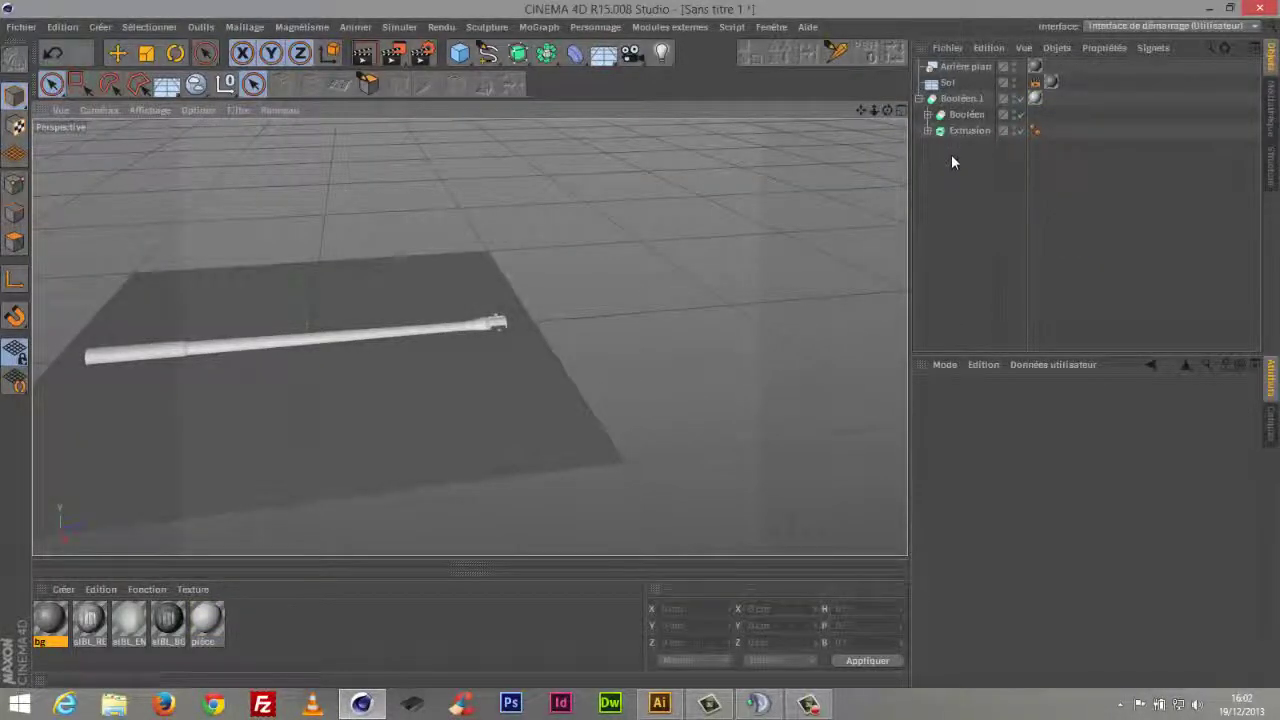
left_click(958, 100)
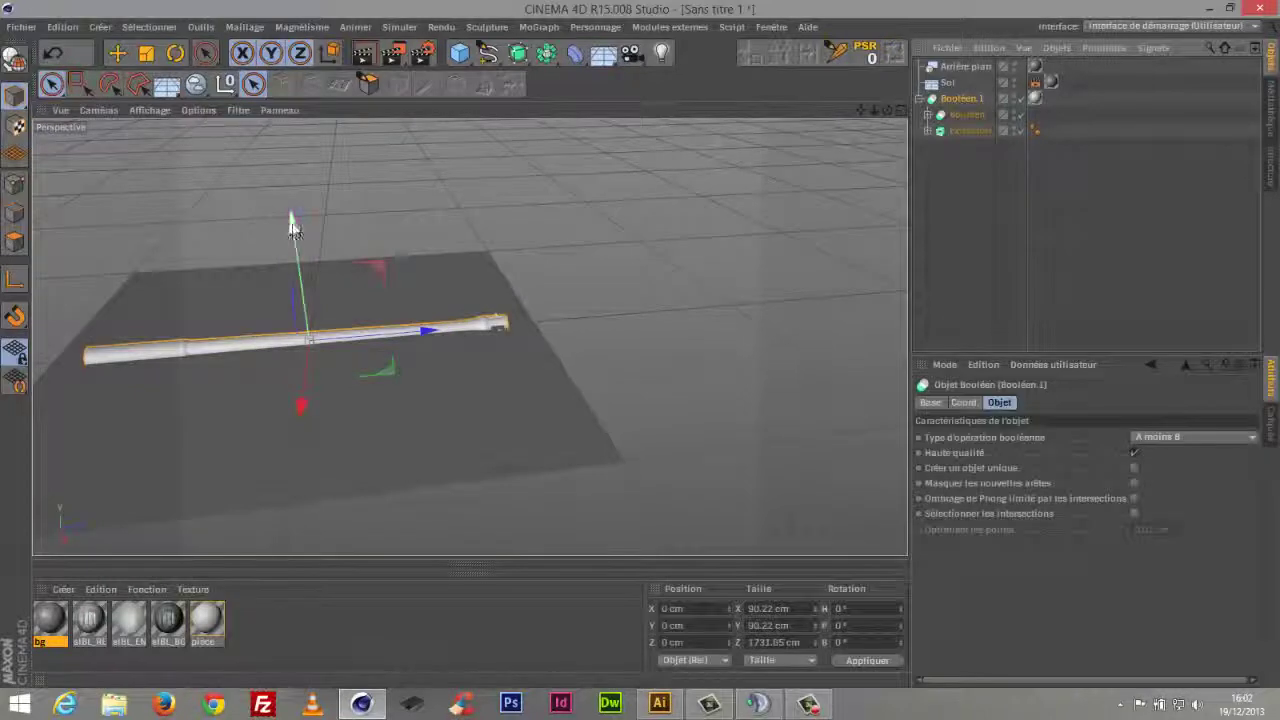
left_click_drag(286, 220, 320, 200)
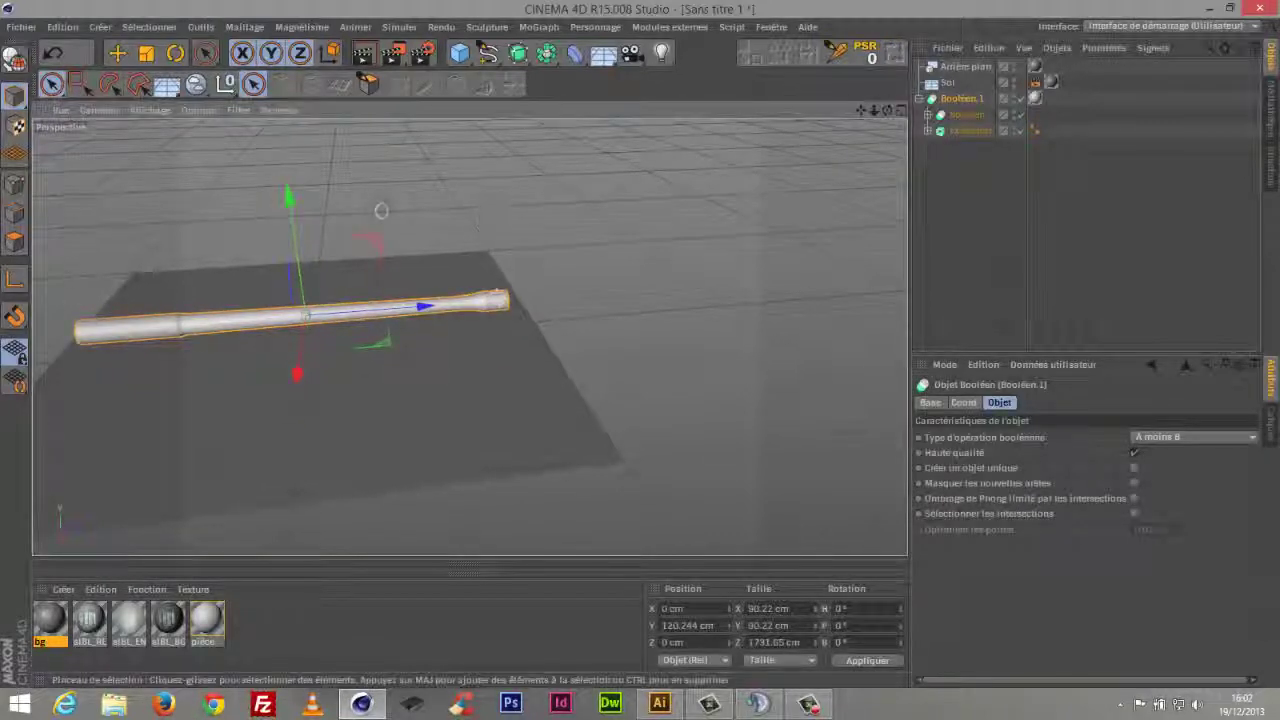
Add an Omni light at about Y 2779 cm, Z 1192 cm, with shadows set to Masques d'ombres (ombres diffuses)
left_click_drag(887, 110, 872, 135)
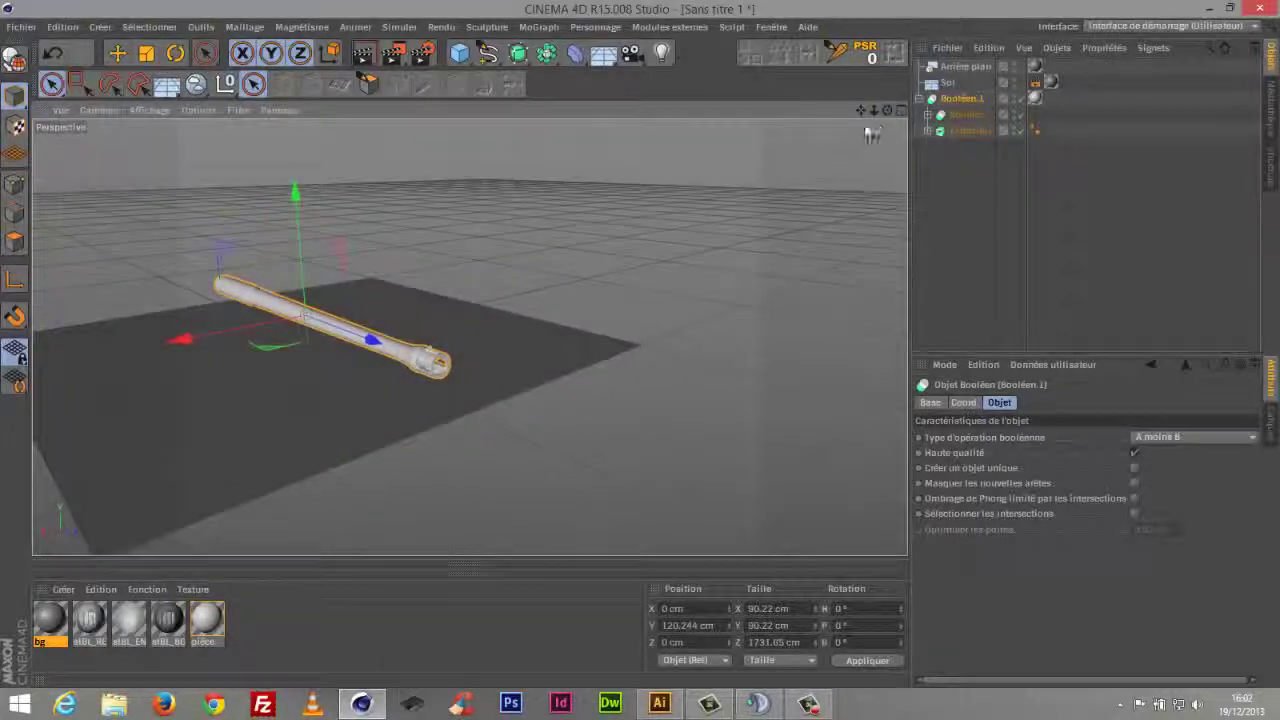
left_click(664, 53)
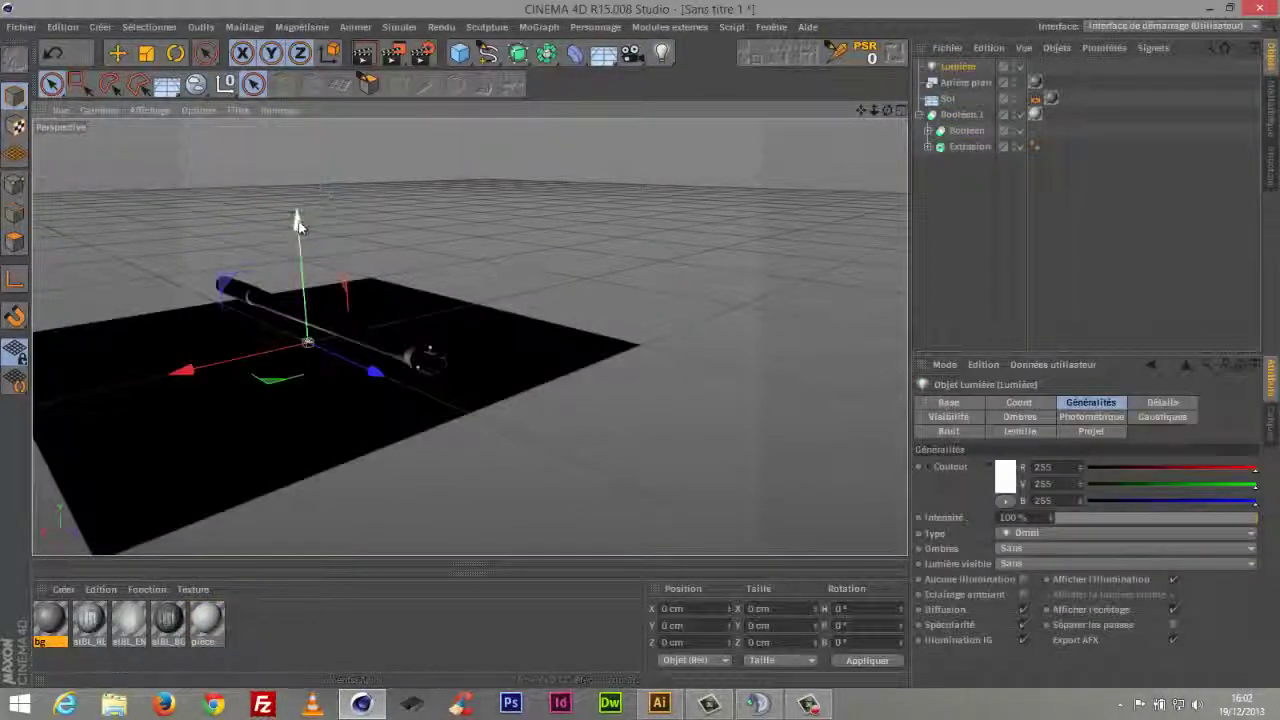
left_click_drag(297, 223, 614, 230)
left_click_drag(874, 111, 866, 200)
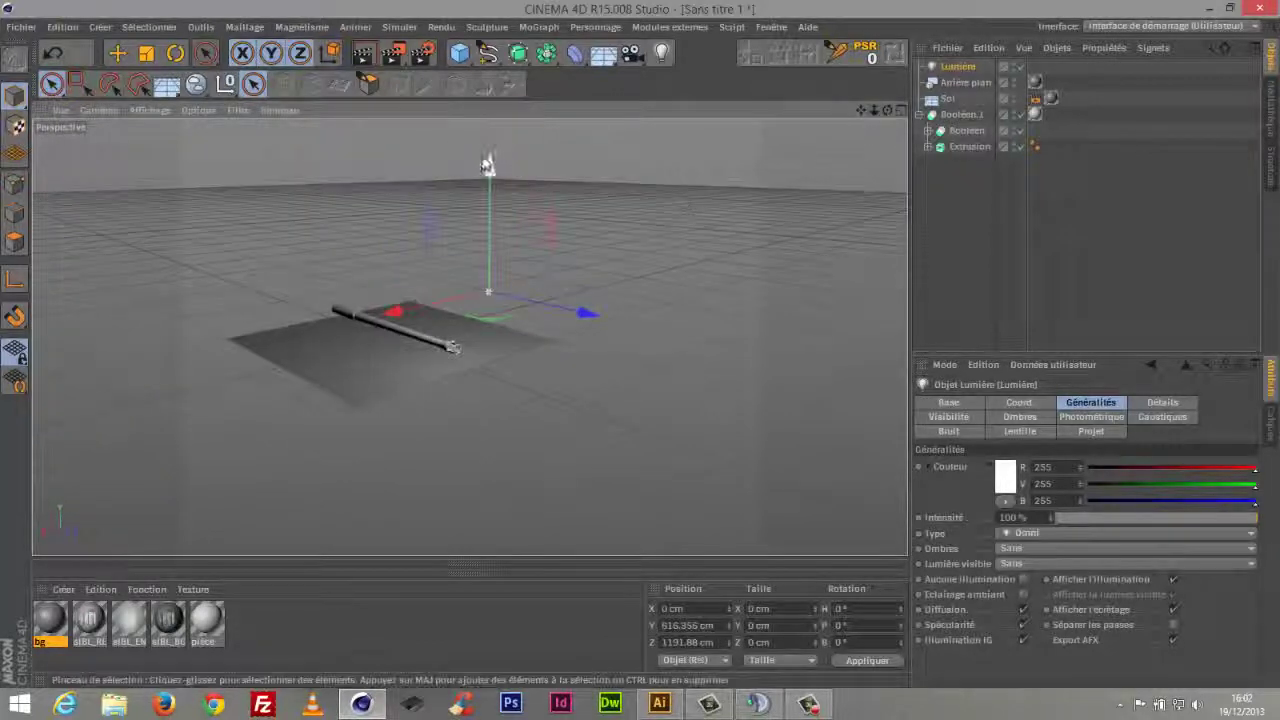
left_click_drag(491, 167, 517, 7)
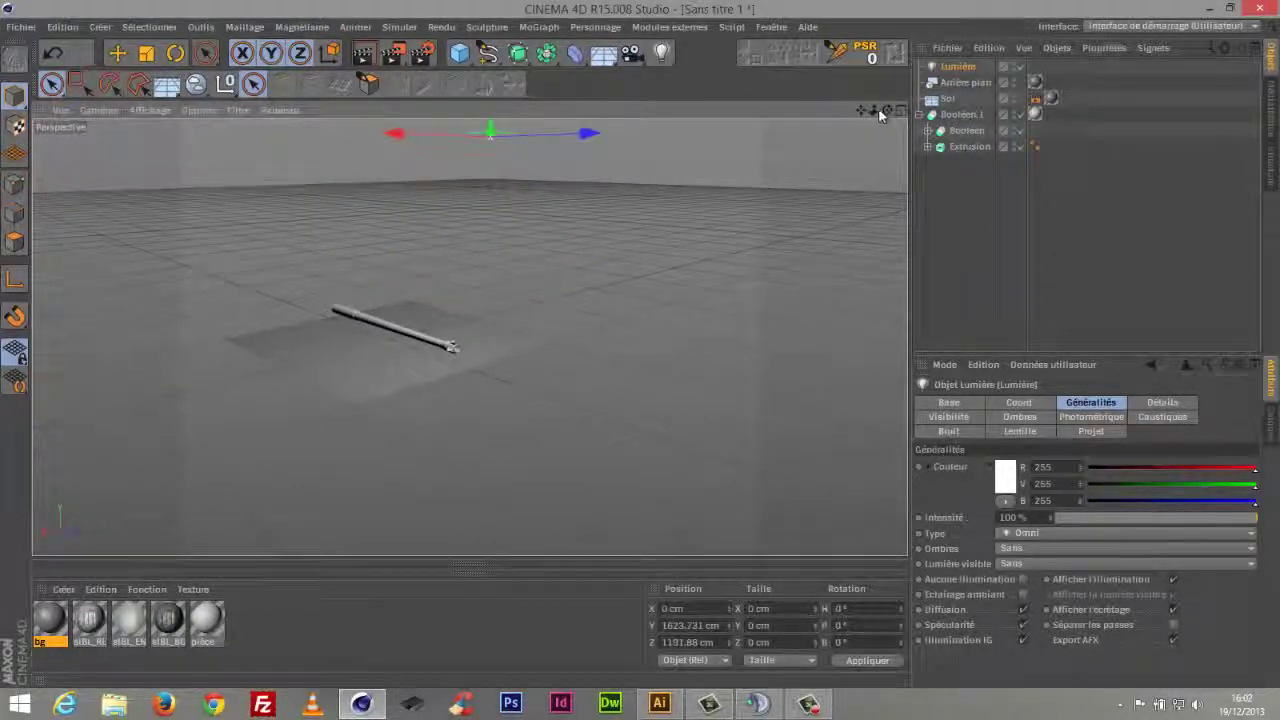
left_click_drag(878, 112, 878, 150)
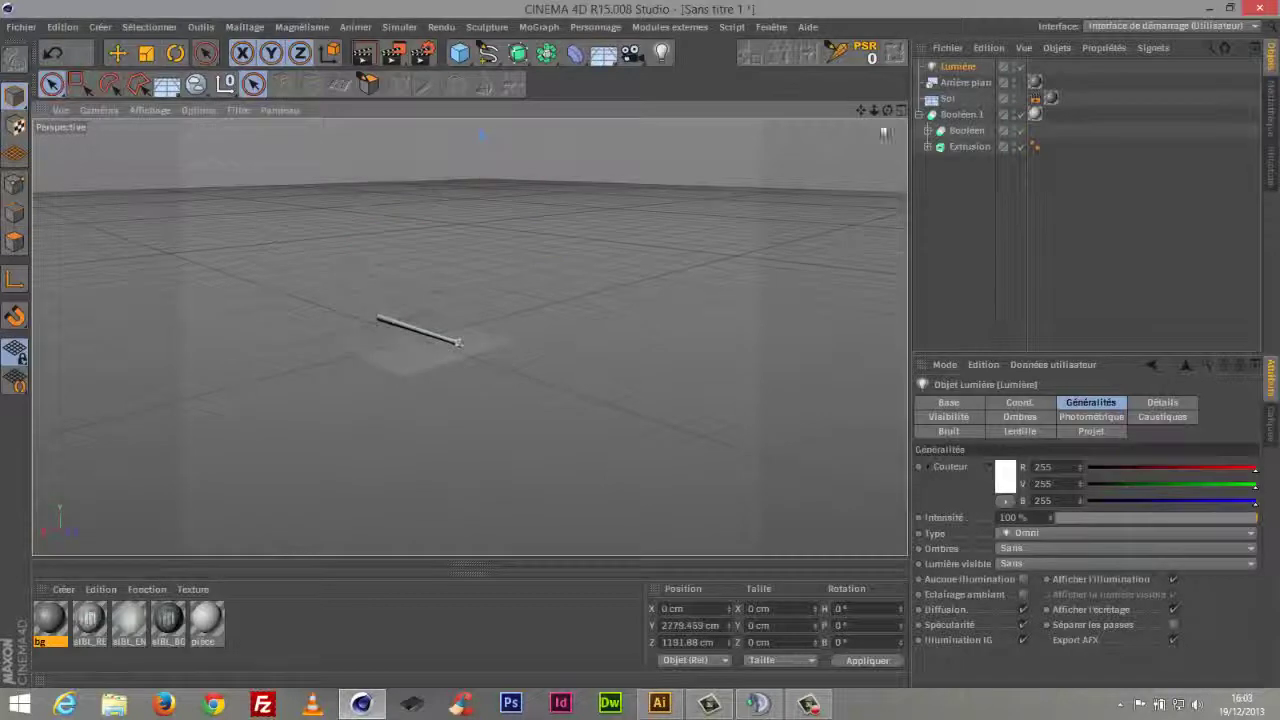
left_click(1064, 549)
left_click(1071, 583)
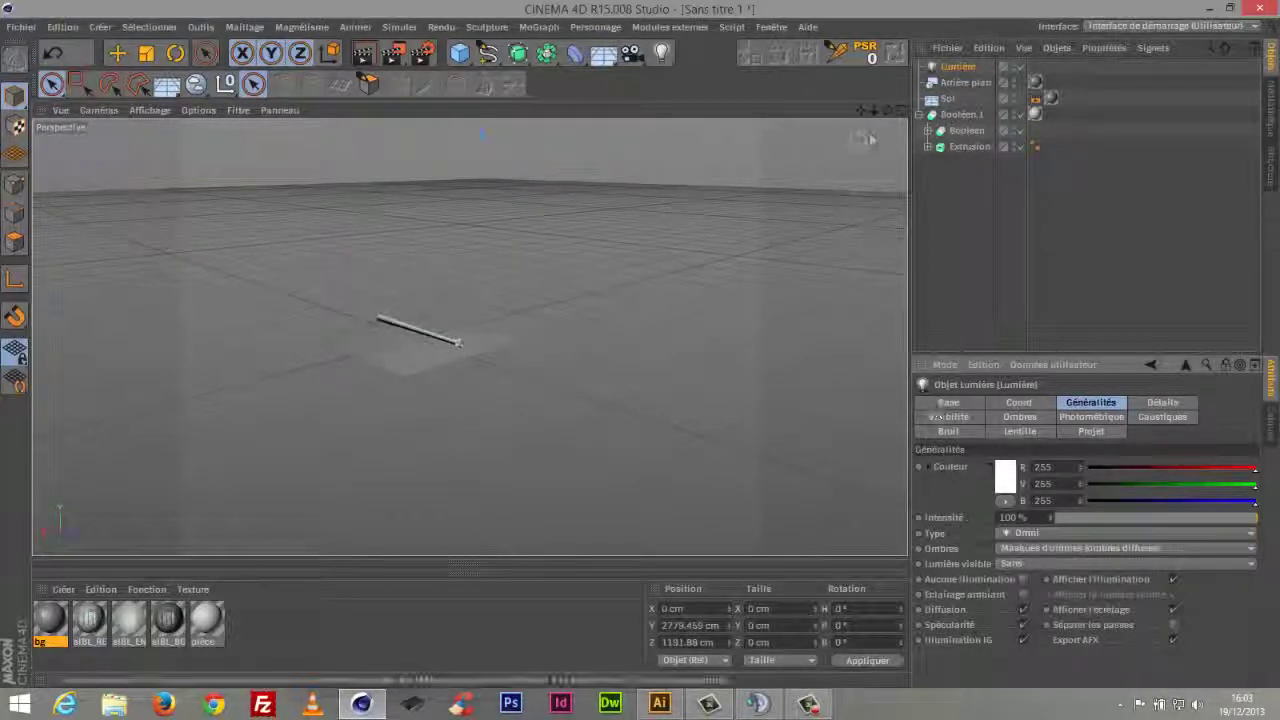
Collapse the Booléen.1 hierarchy and rename the object as canon
left_click_drag(878, 112, 985, 104)
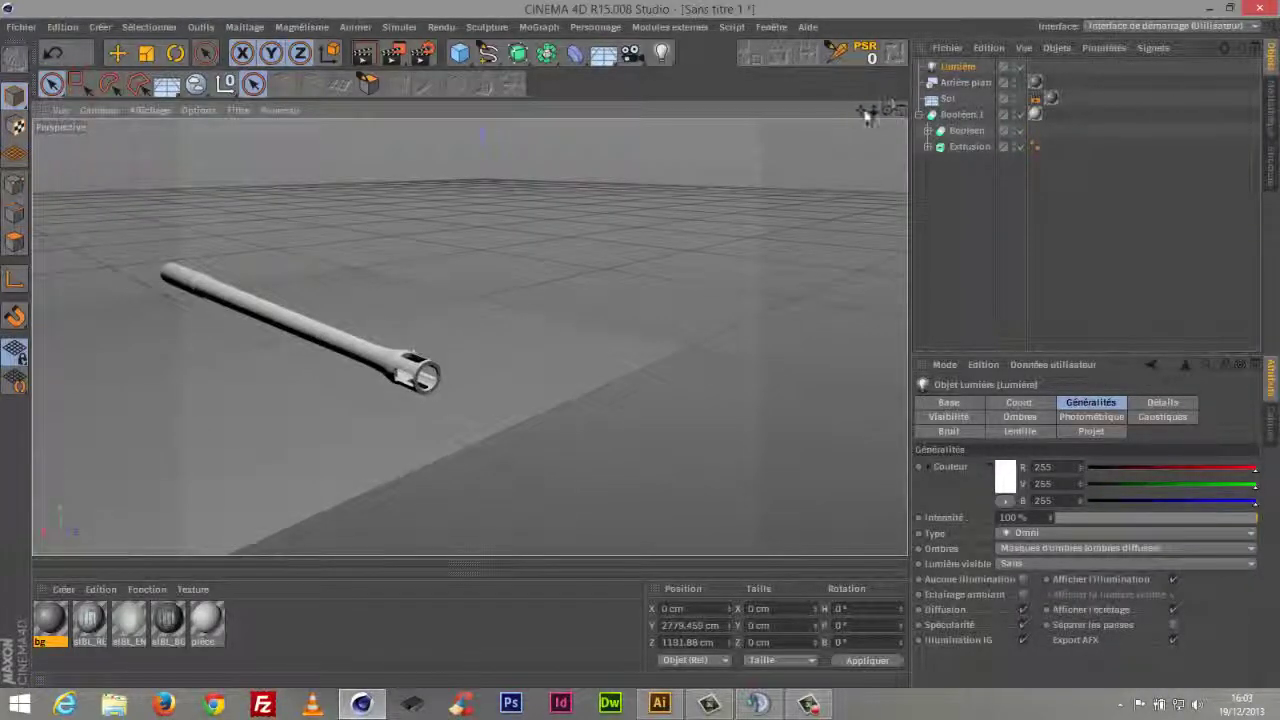
left_click_drag(862, 110, 975, 108)
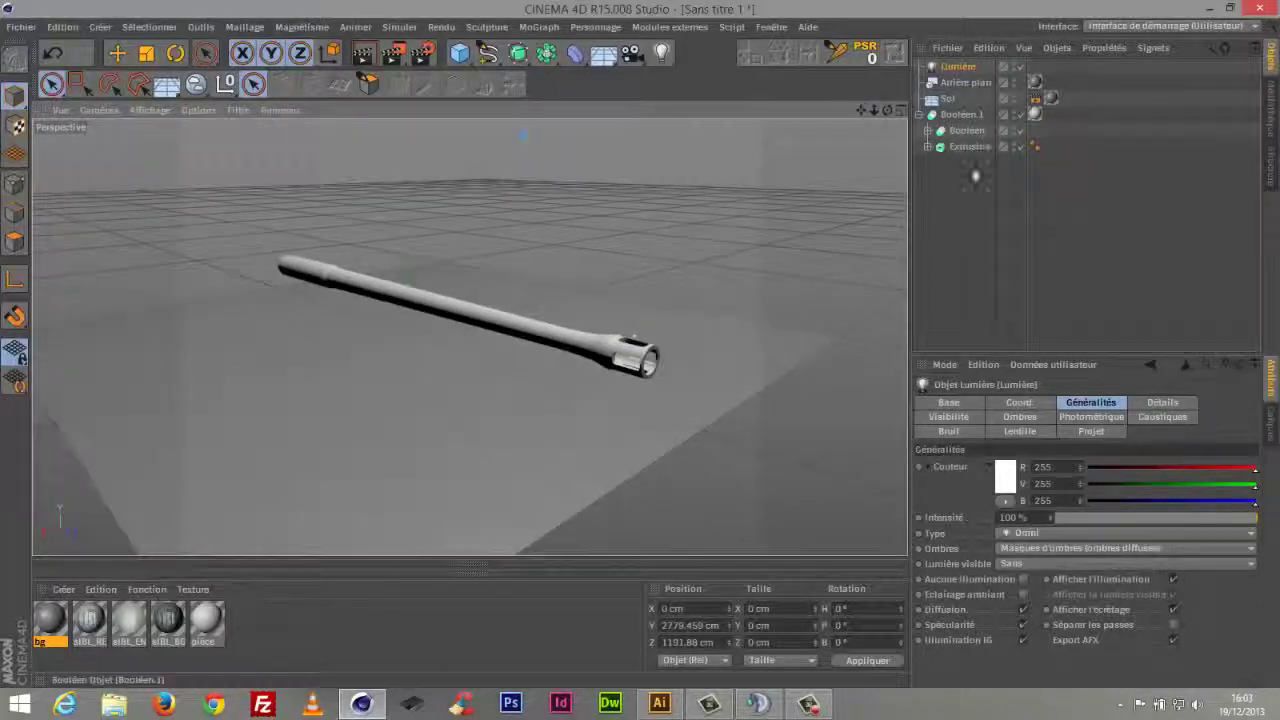
left_click(961, 114)
left_click(919, 114)
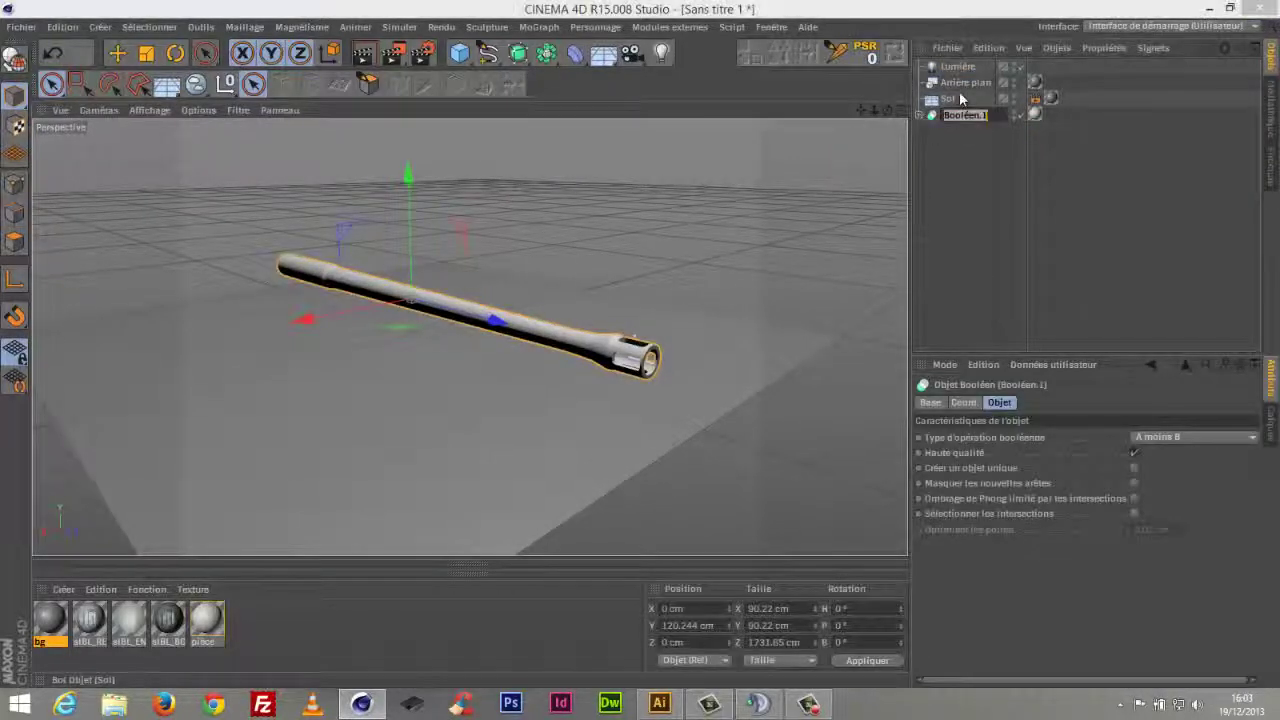
type("canon")
key("Return")
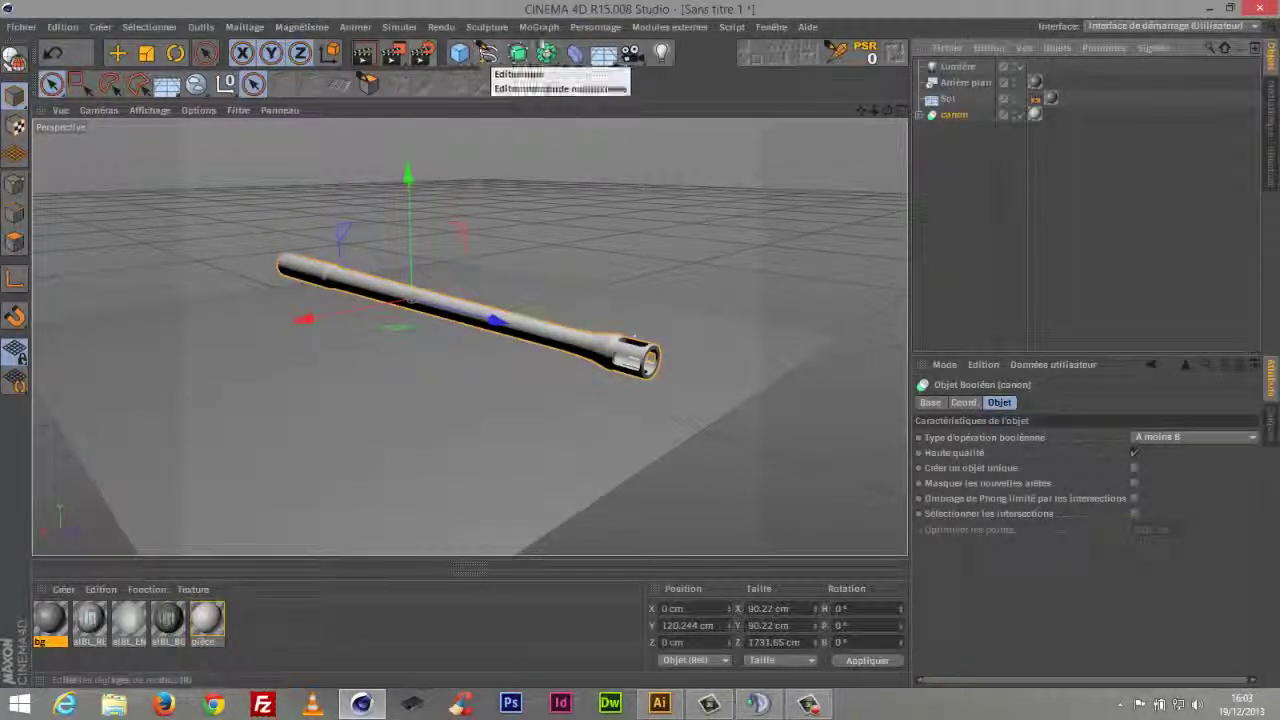
Load the Empty Room preset with the sIBL Loader as the scene's image-based lighting
left_click(670, 27)
left_click(707, 158)
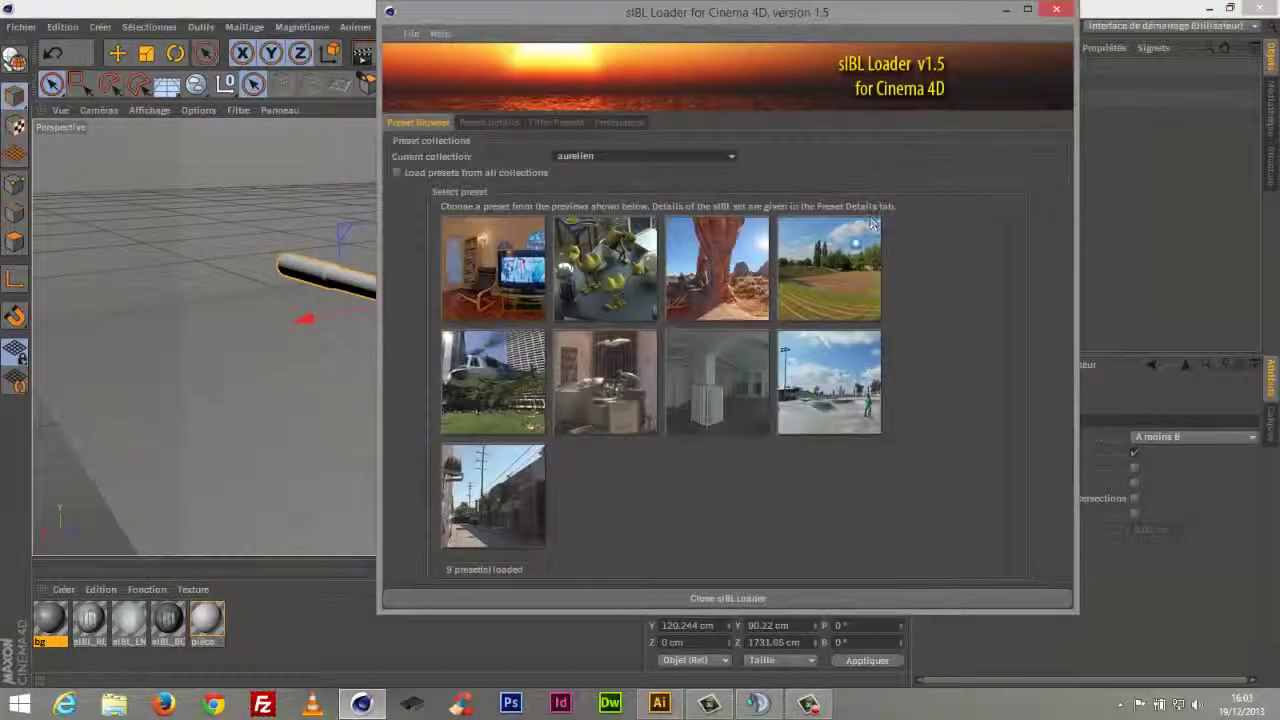
double_click(709, 391)
left_click(753, 497)
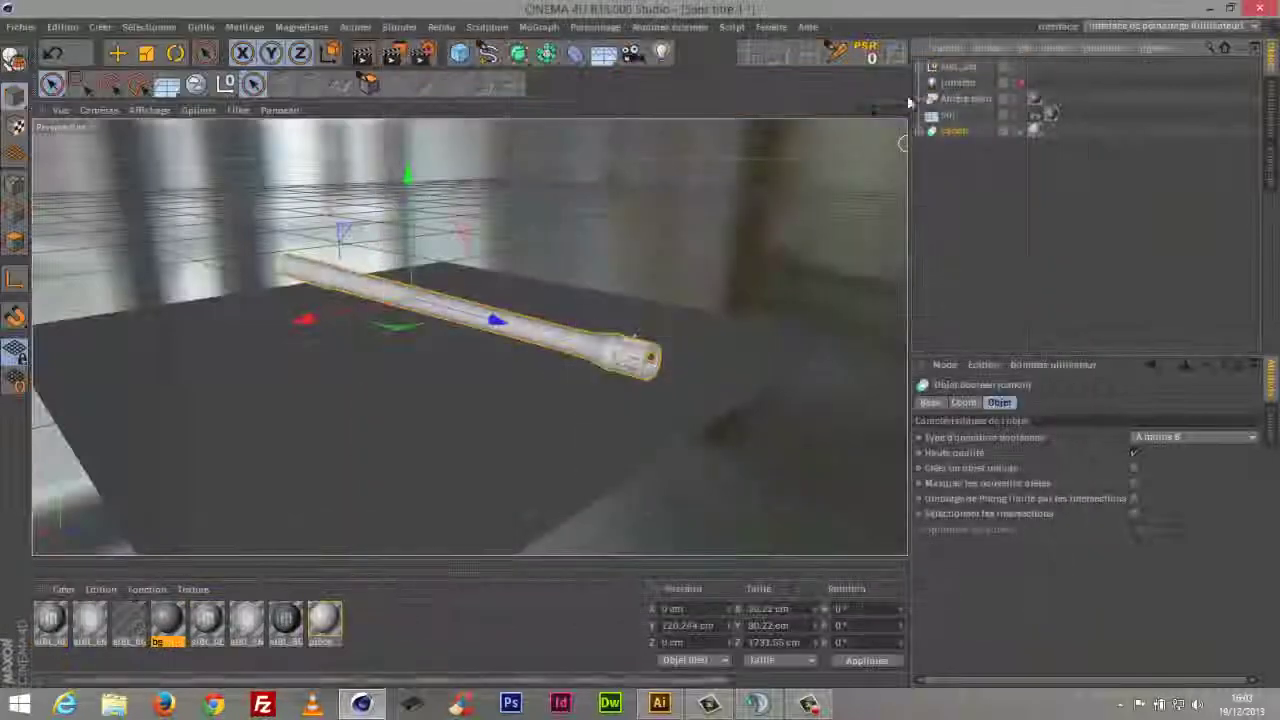
Turn off camera visibility in the Render tag of sIBL_BGSky and re-enable the Lumière light
left_click(1201, 146)
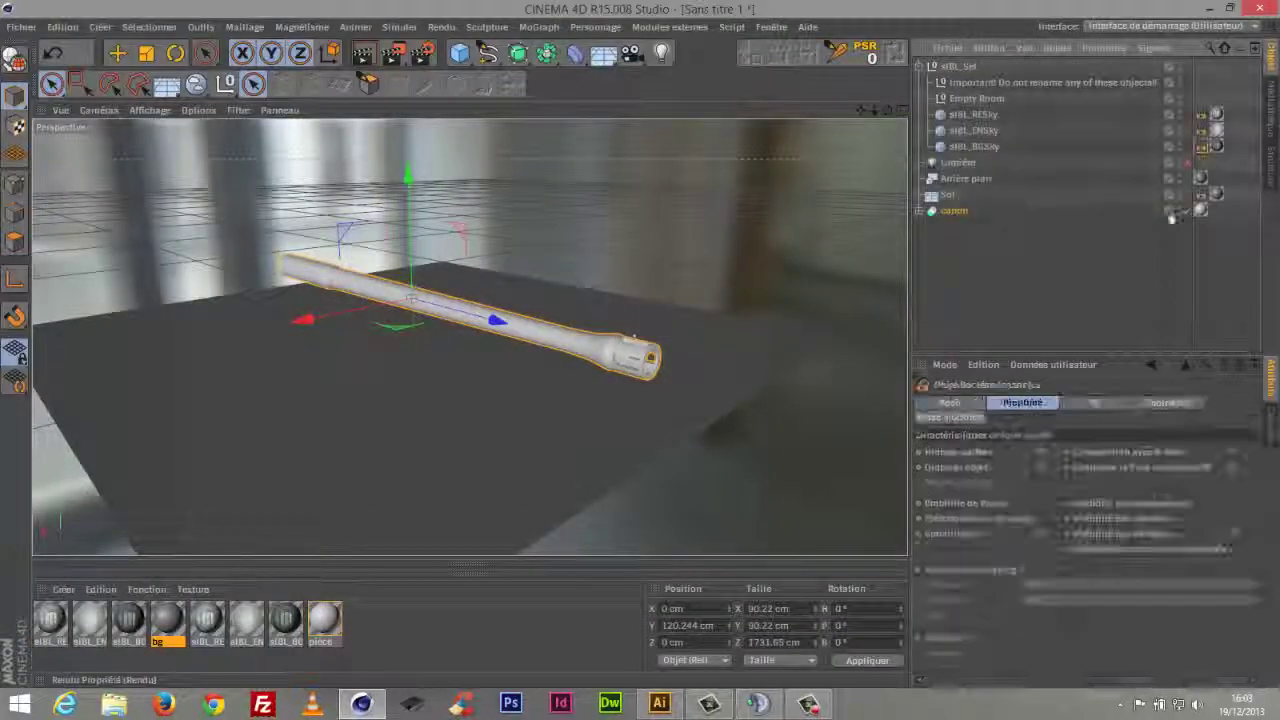
left_click(1042, 503)
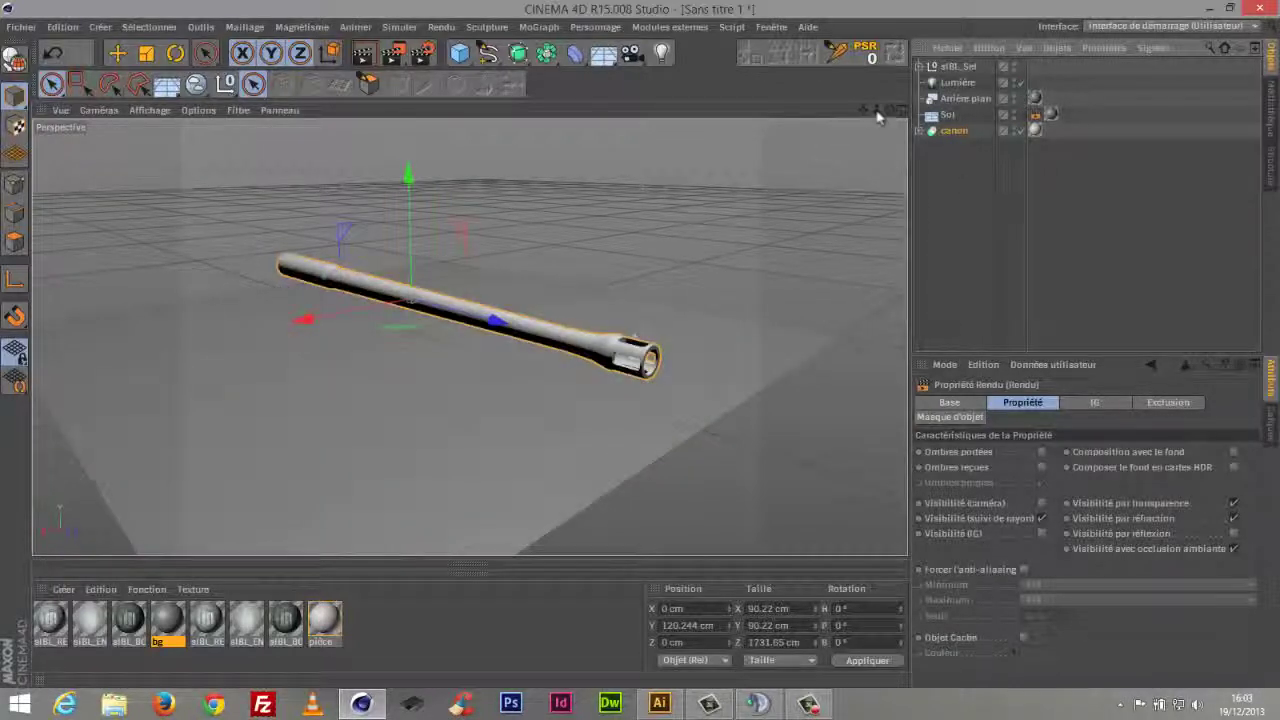
Check the render settings for Illumination globale and Occlusion ambiante, and render the perspective view
left_click(424, 52)
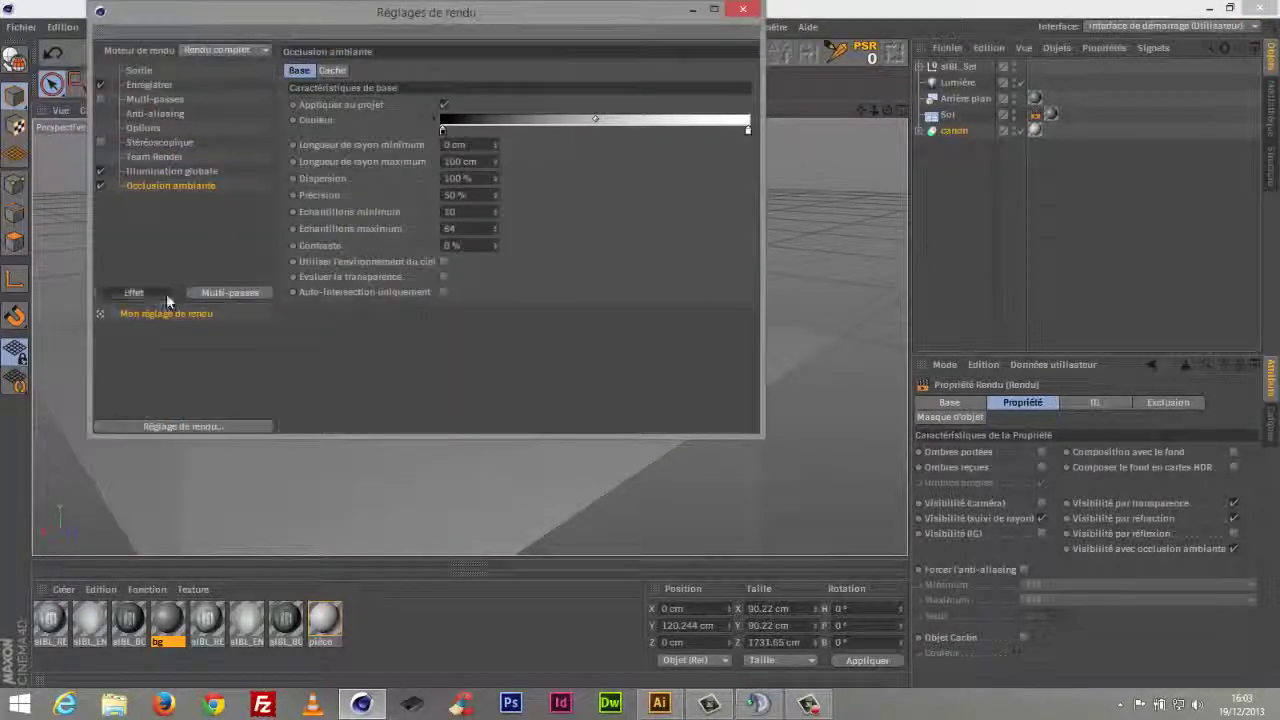
left_click(136, 292)
key("Escape")
left_click(728, 14)
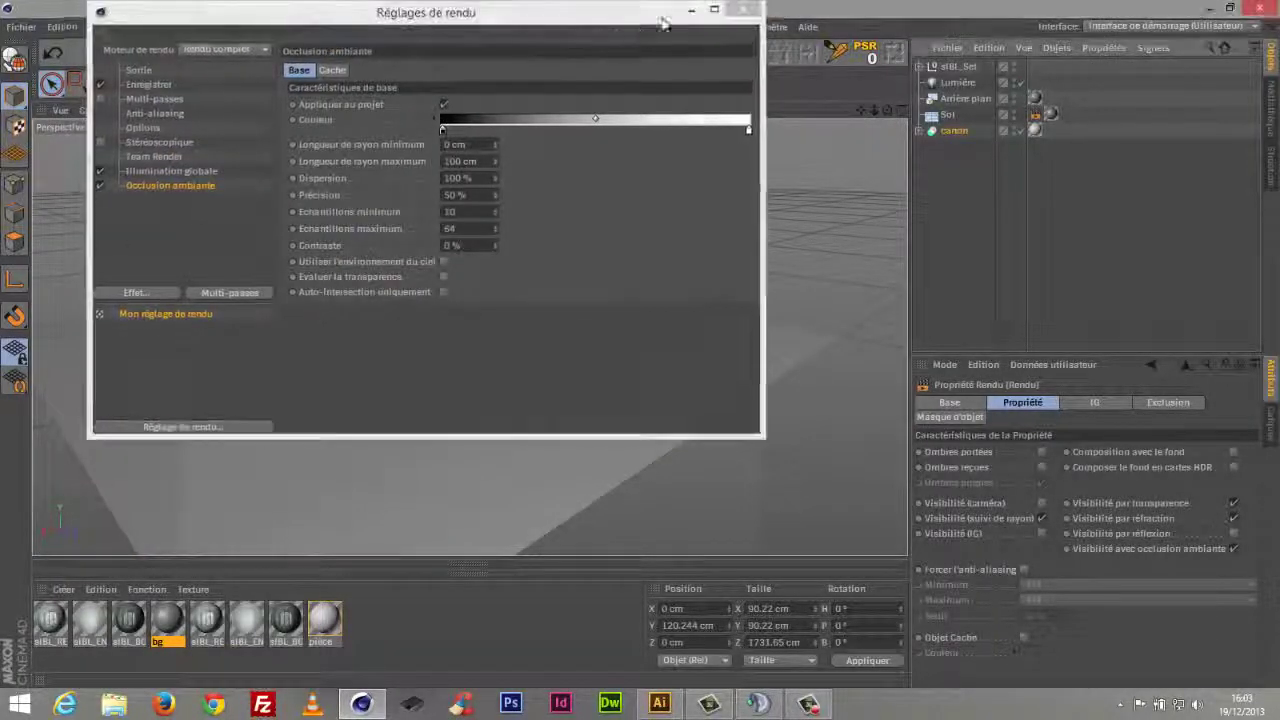
left_click(363, 52)
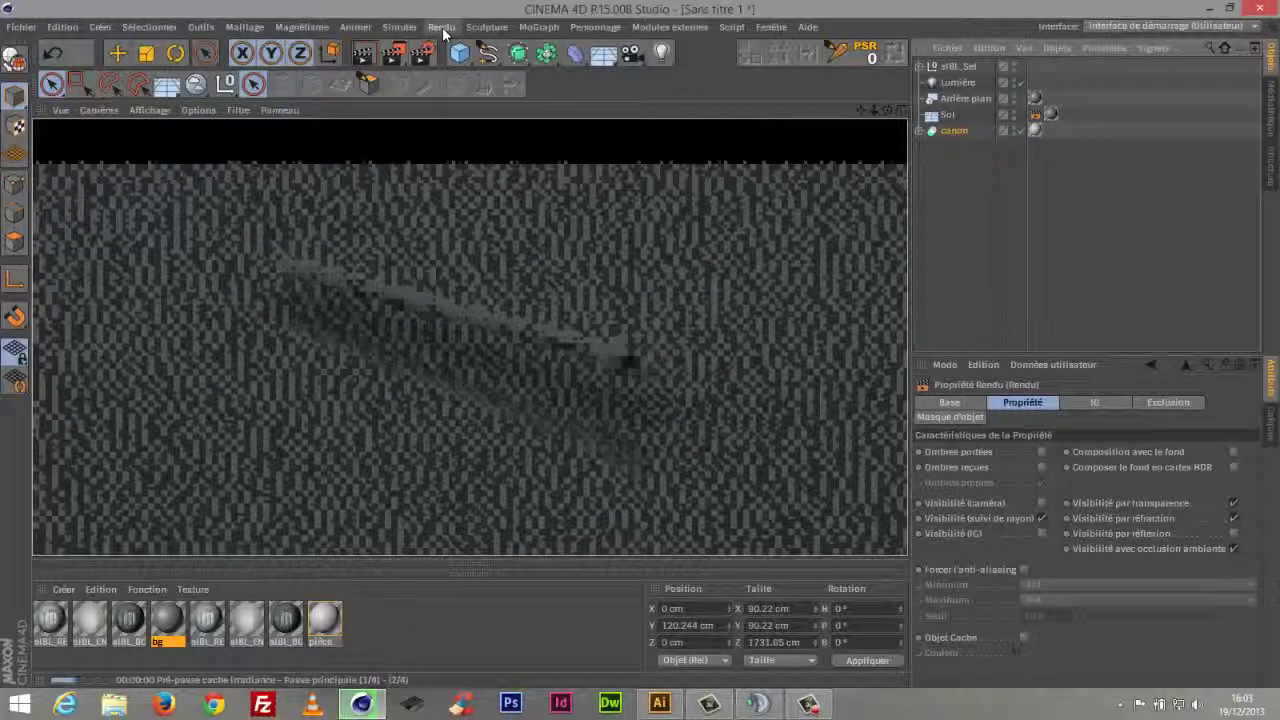